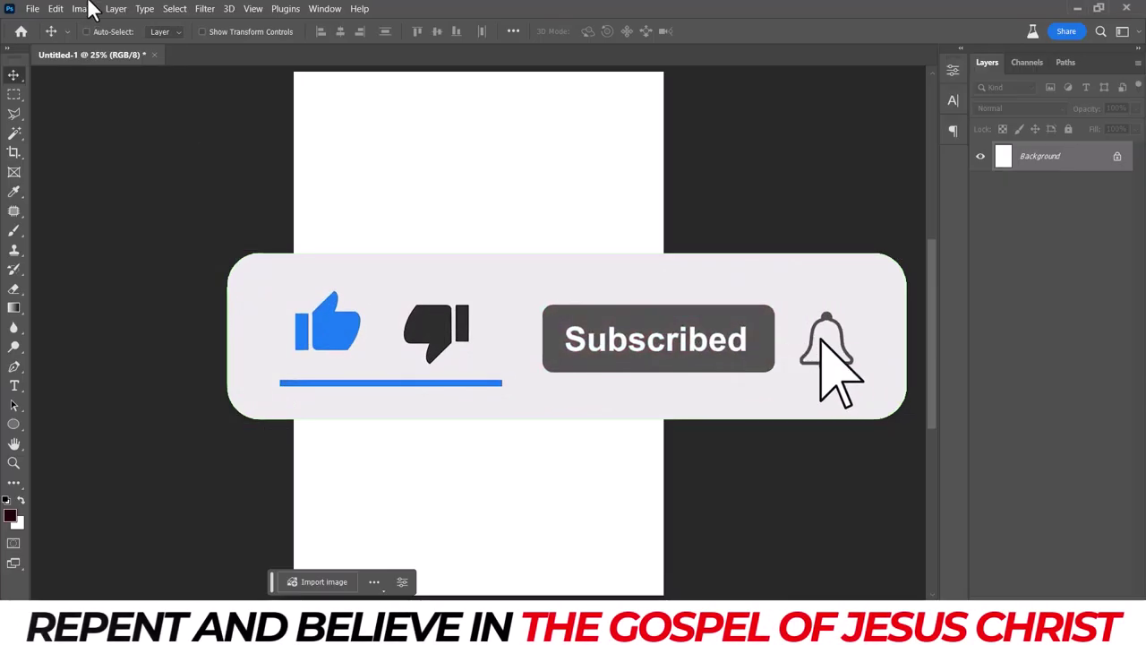
Lower the A4 canvas resolution from 300 to 100 pixels per inch, with units in inches.
click(84, 8)
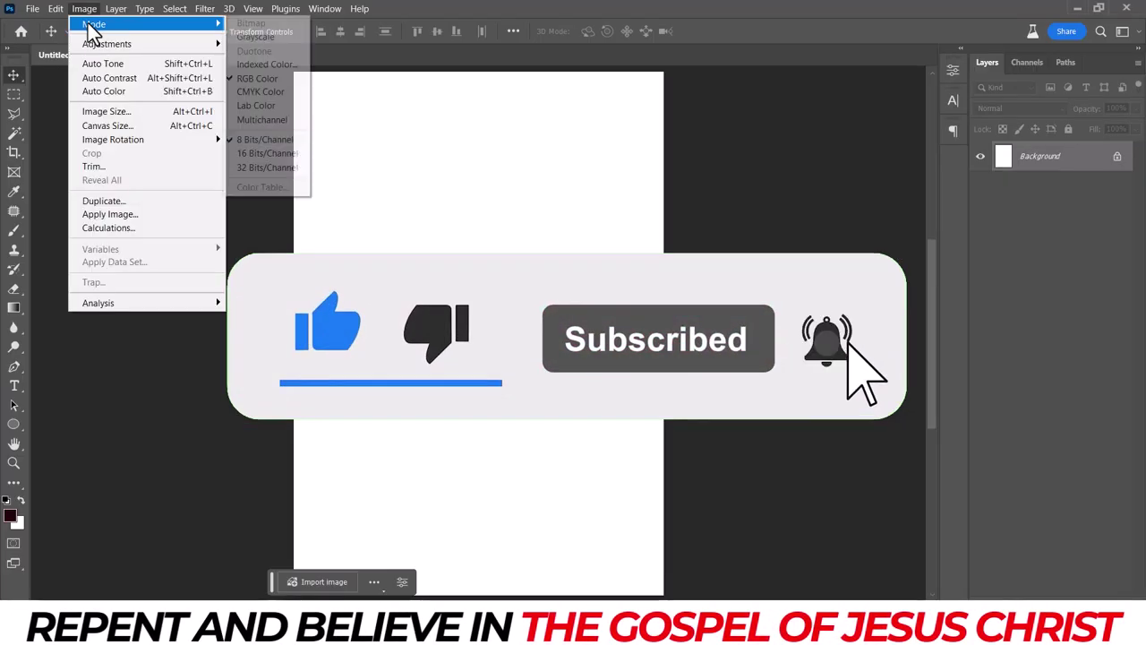
click(113, 113)
click(732, 193)
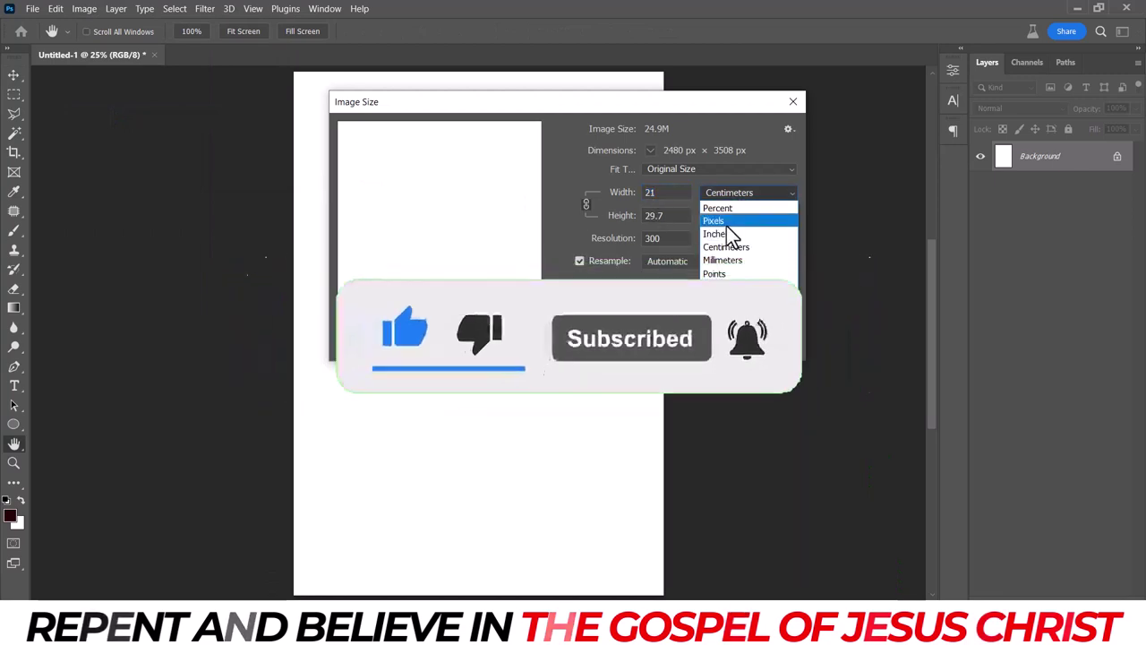
click(717, 225)
double_click(680, 239)
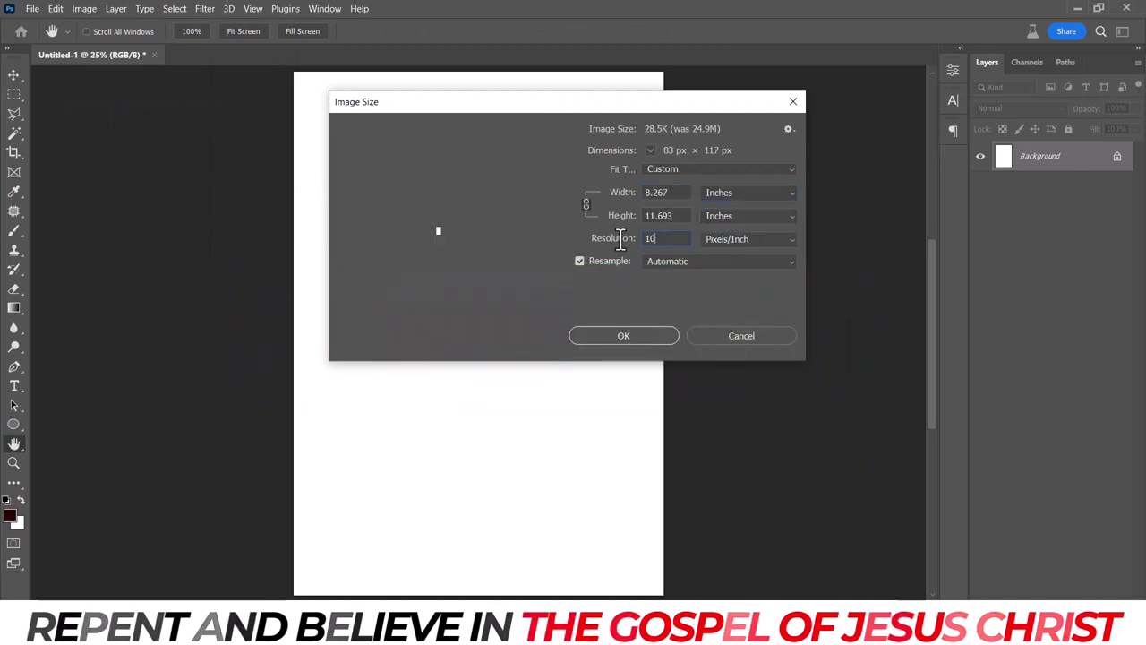
text(100)
click(646, 340)
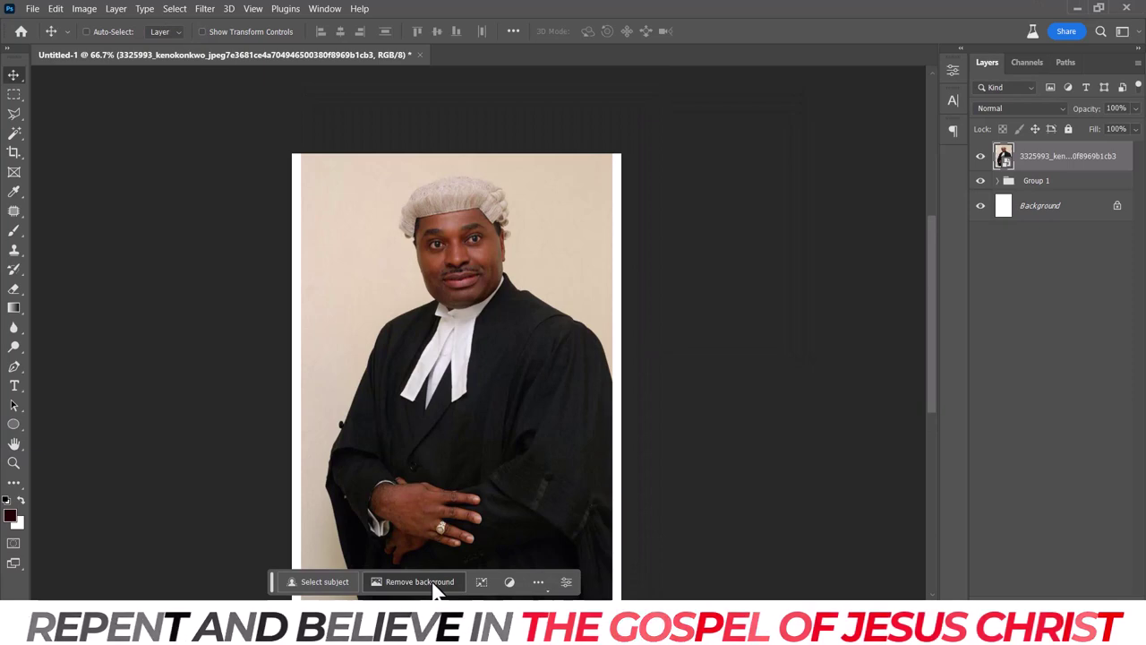
Cut the first lawyer out of his background and shrink him toward the upper left.
click(434, 587)
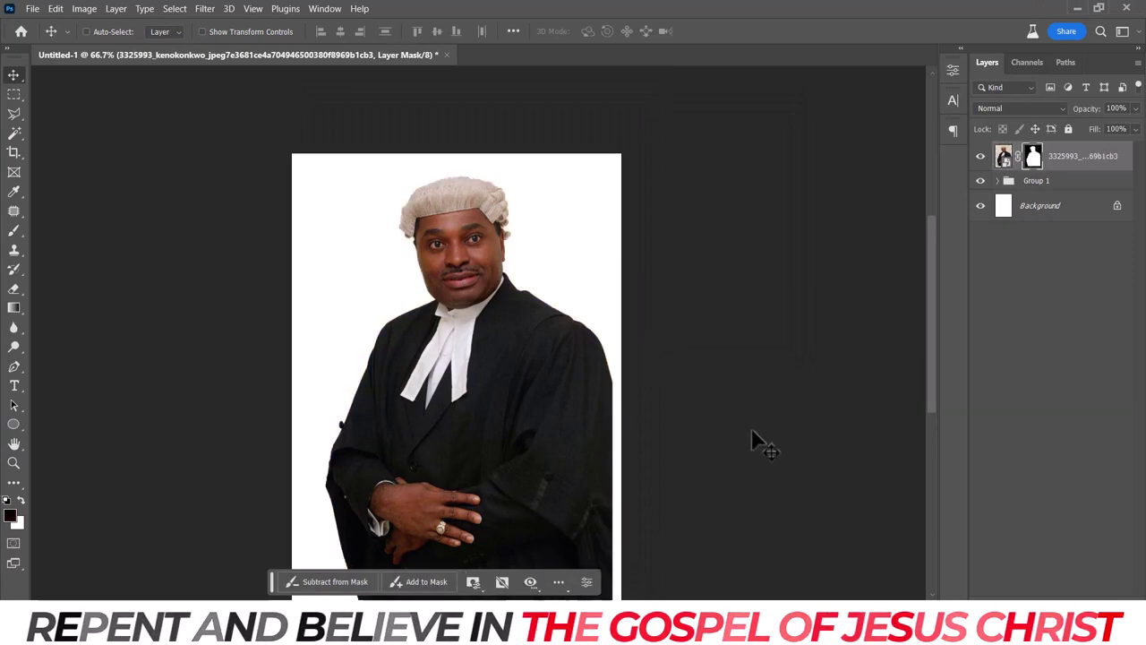
key(ctrl+t)
drag(460, 332, 457, 362)
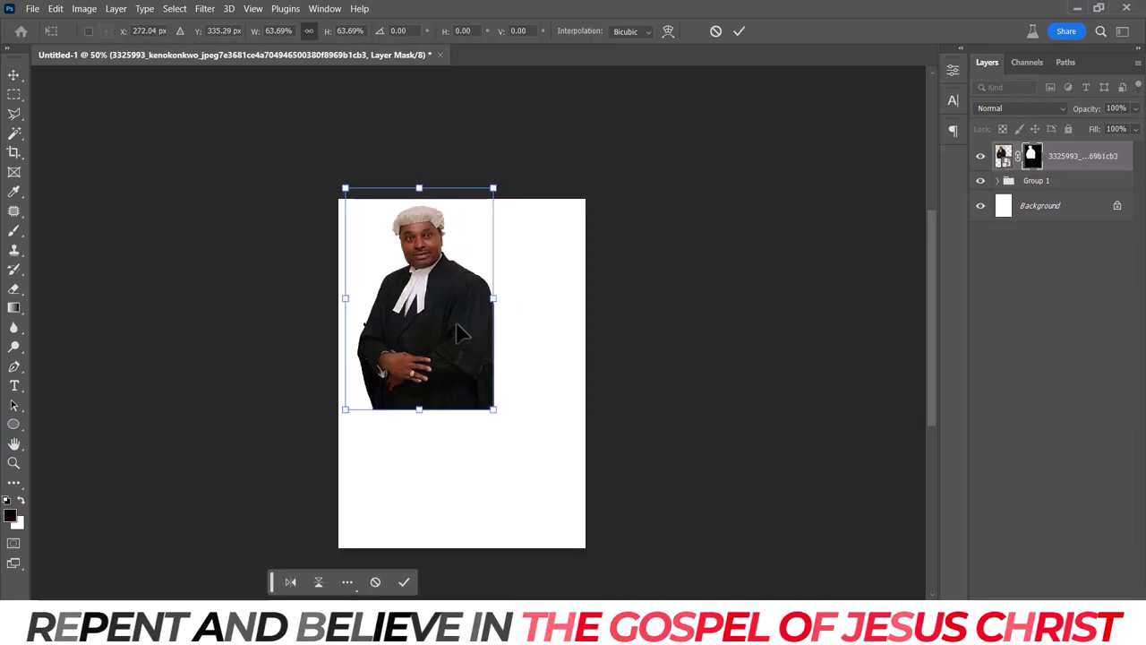
key(Return)
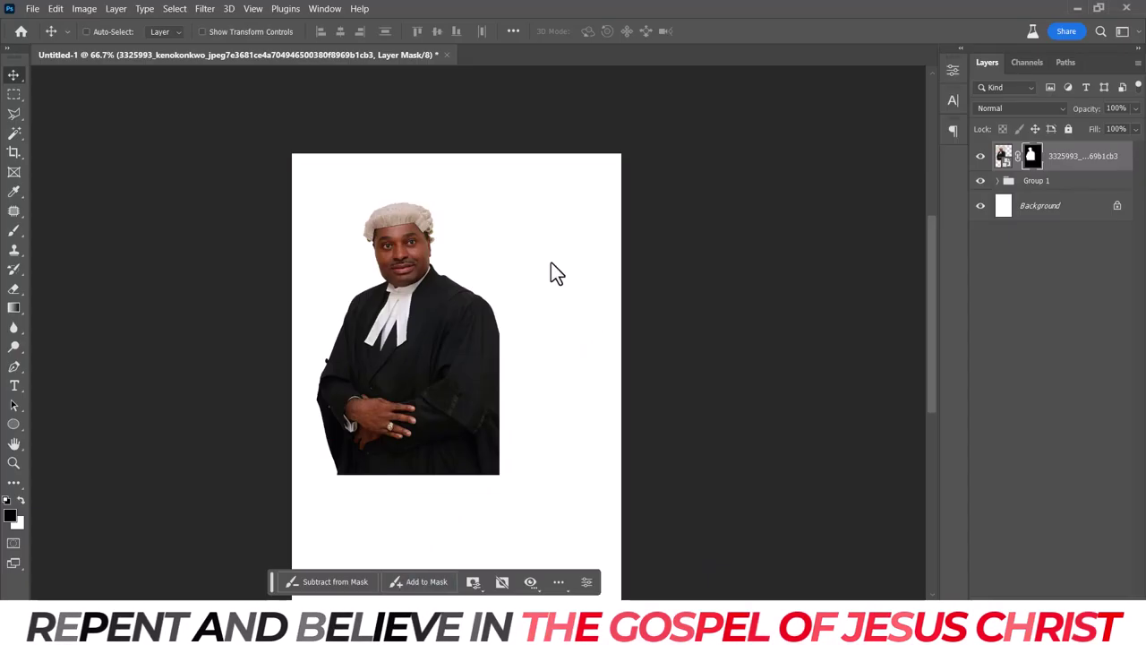
Cut out the second judge, put the first lawyer in front, resize him, and pick the WhatsApp photo.
key(Return)
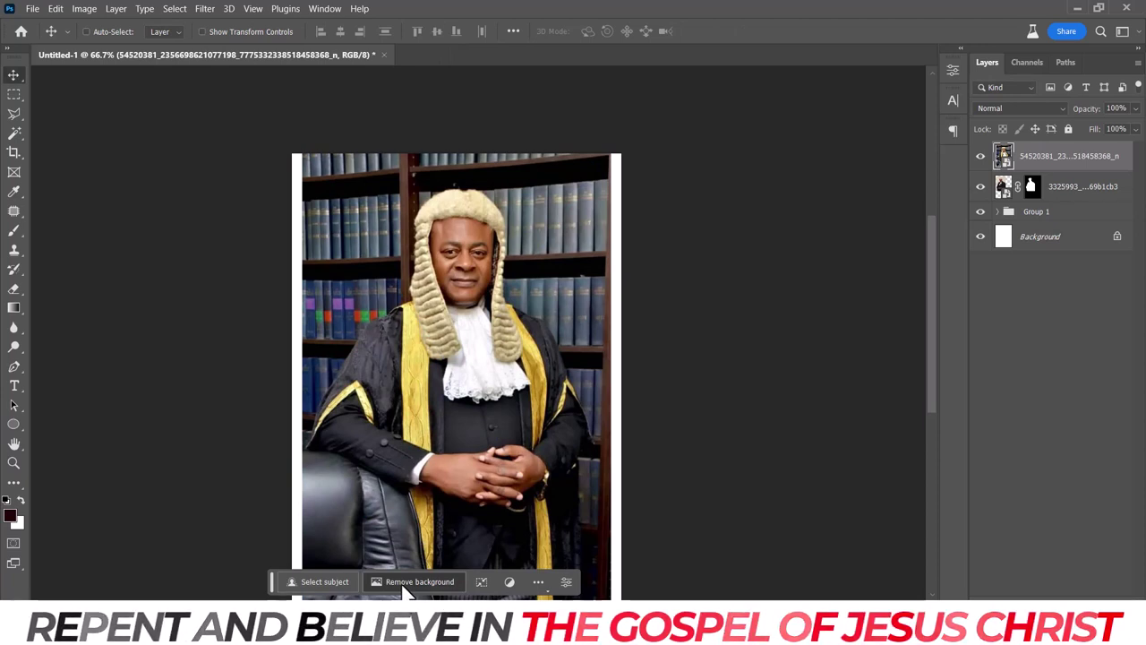
click(404, 586)
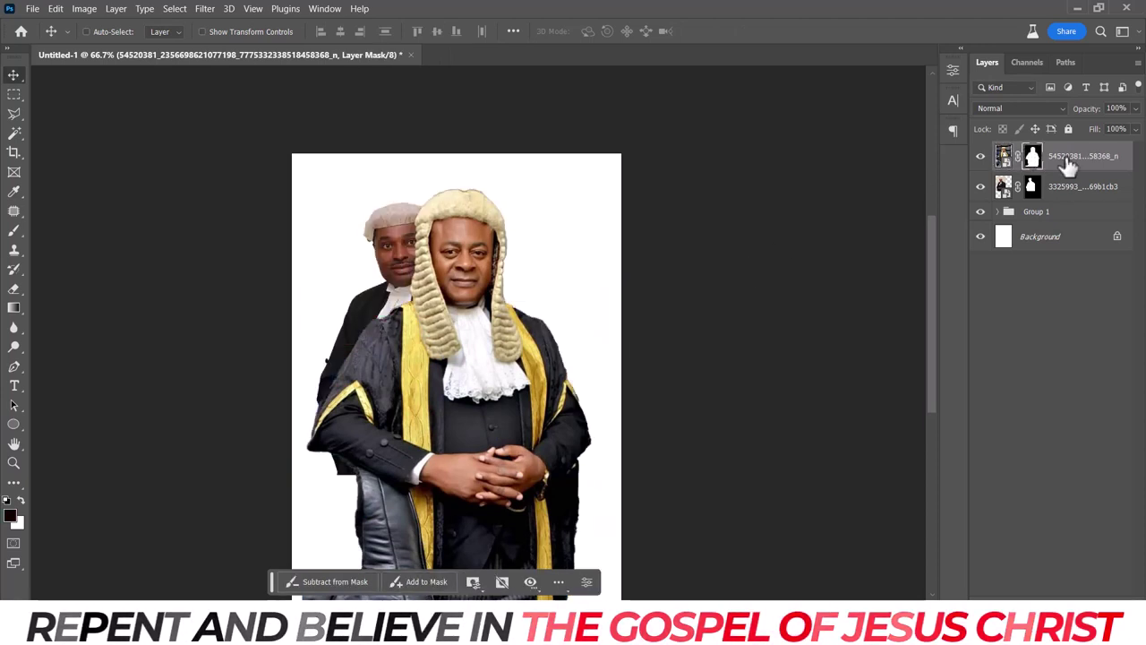
drag(1070, 165, 1069, 197)
key(ctrl+t)
mouse_move(568, 232)
mouse_down()
mouse_move(524, 283)
mouse_move(524, 256)
mouse_up()
drag(559, 468, 582, 484)
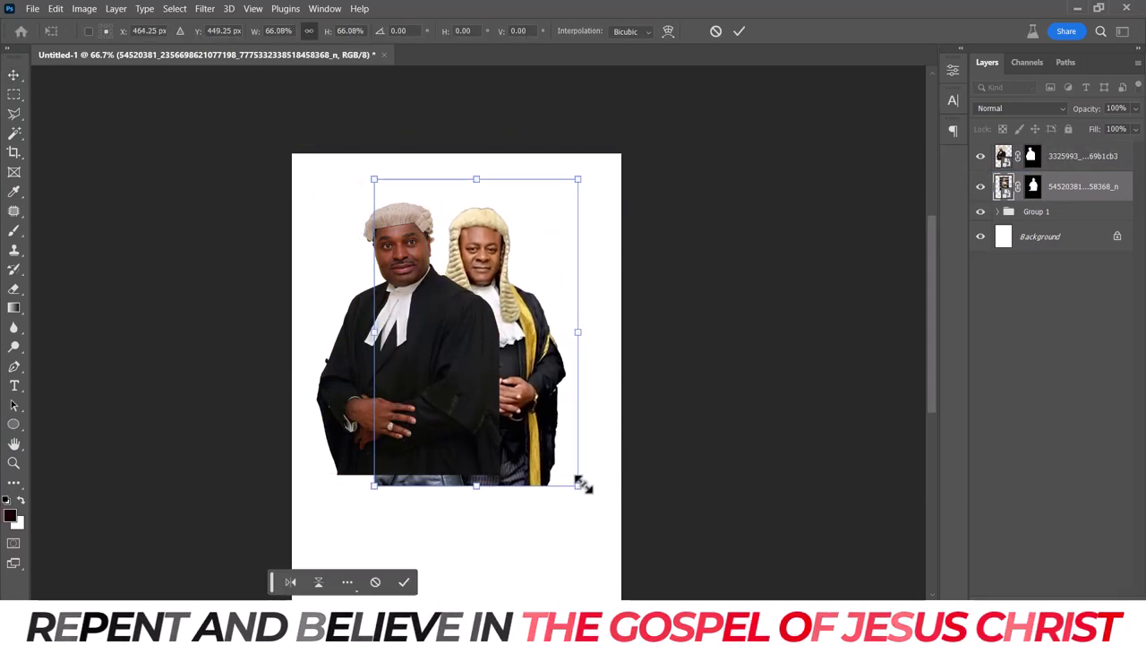
drag(582, 174, 597, 169)
drag(524, 251, 510, 249)
key(Return)
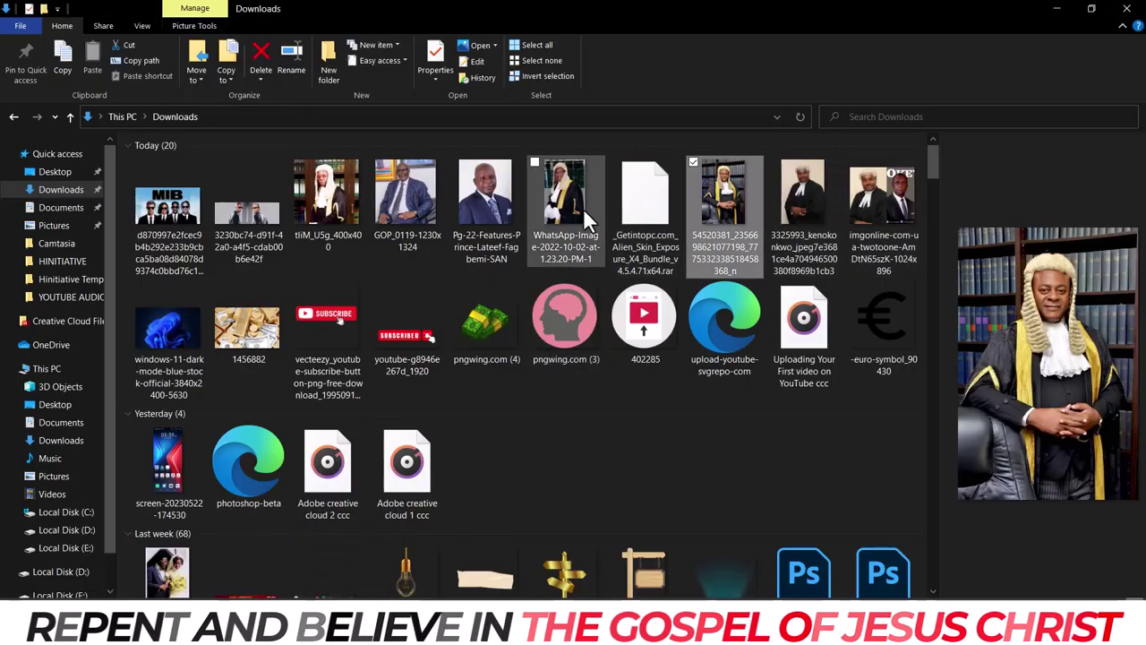
click(583, 208)
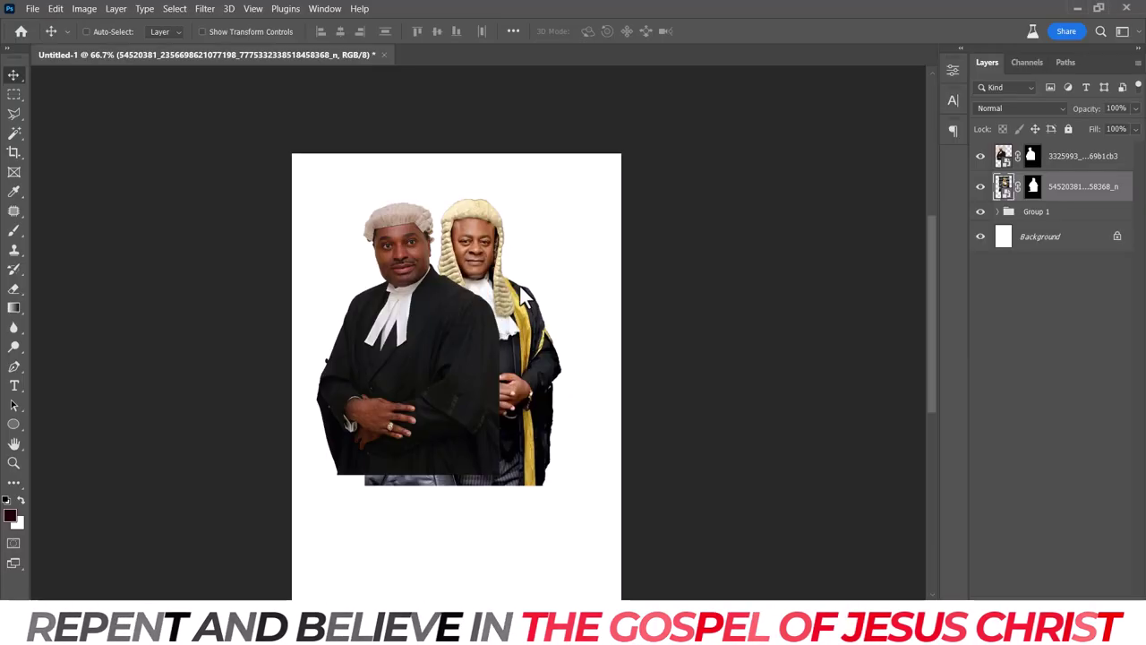
Place the WhatsApp judge photo on top, scale it to about half, and remove its bookshelf background.
drag(583, 207, 457, 358)
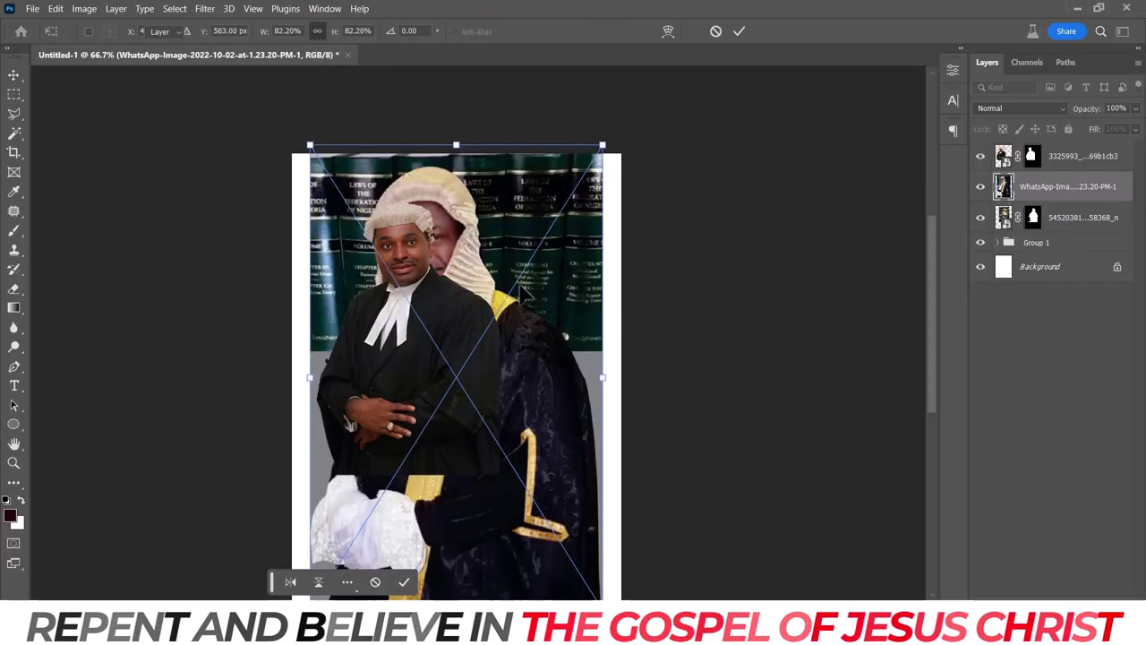
key(Return)
drag(1057, 190, 1056, 149)
key(ctrl+t)
drag(603, 154, 546, 255)
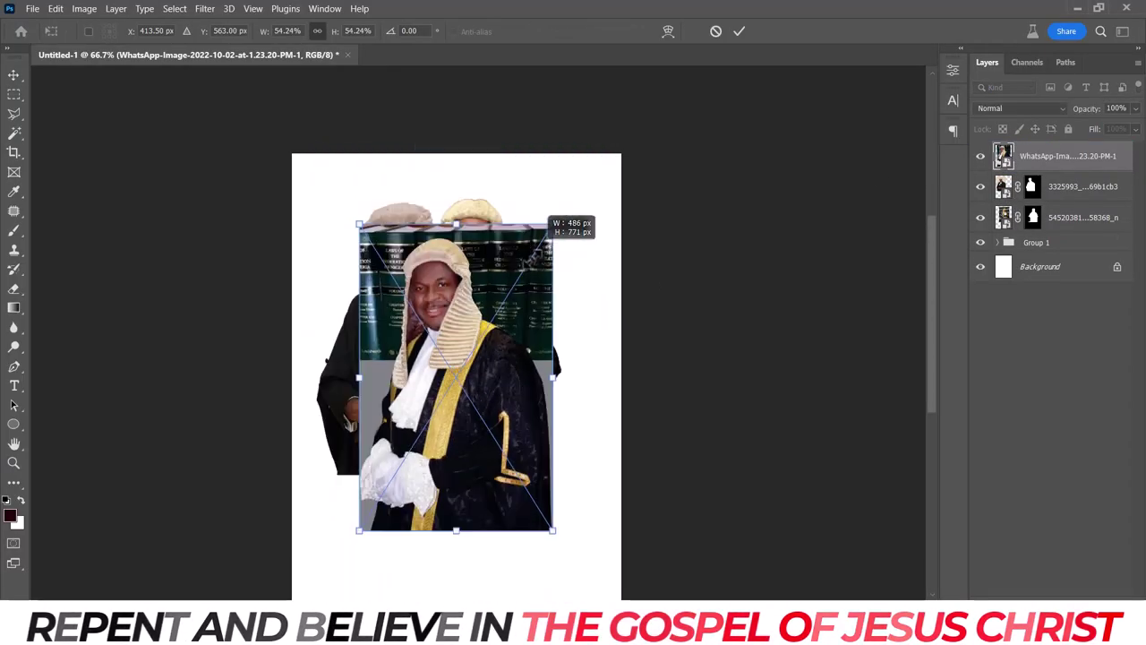
click(403, 582)
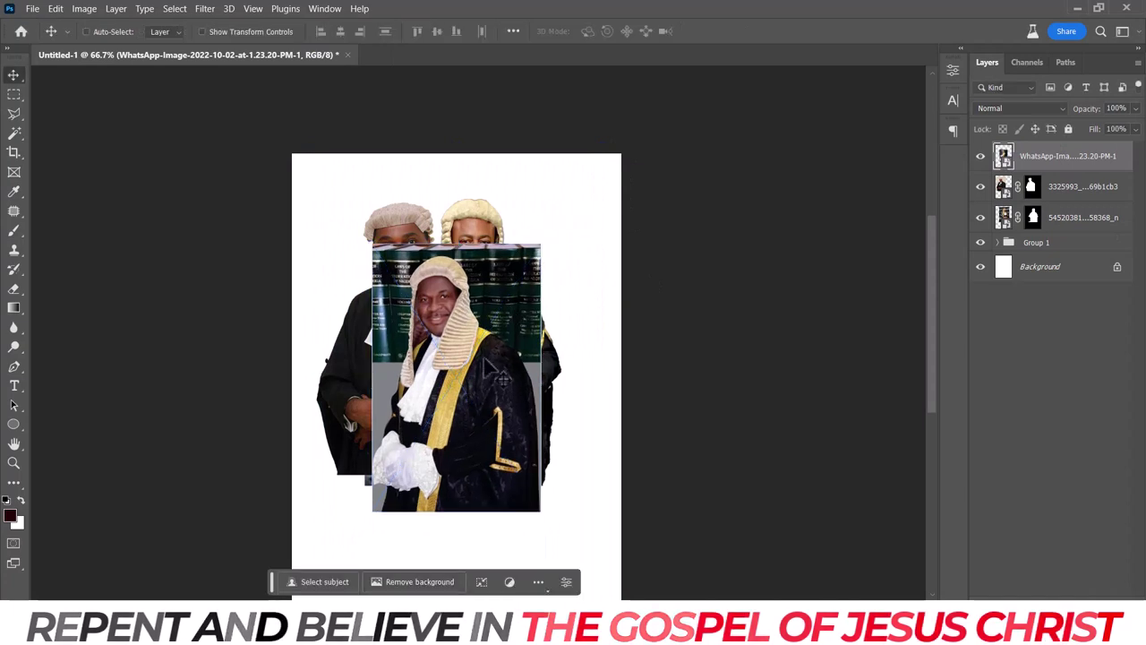
click(419, 581)
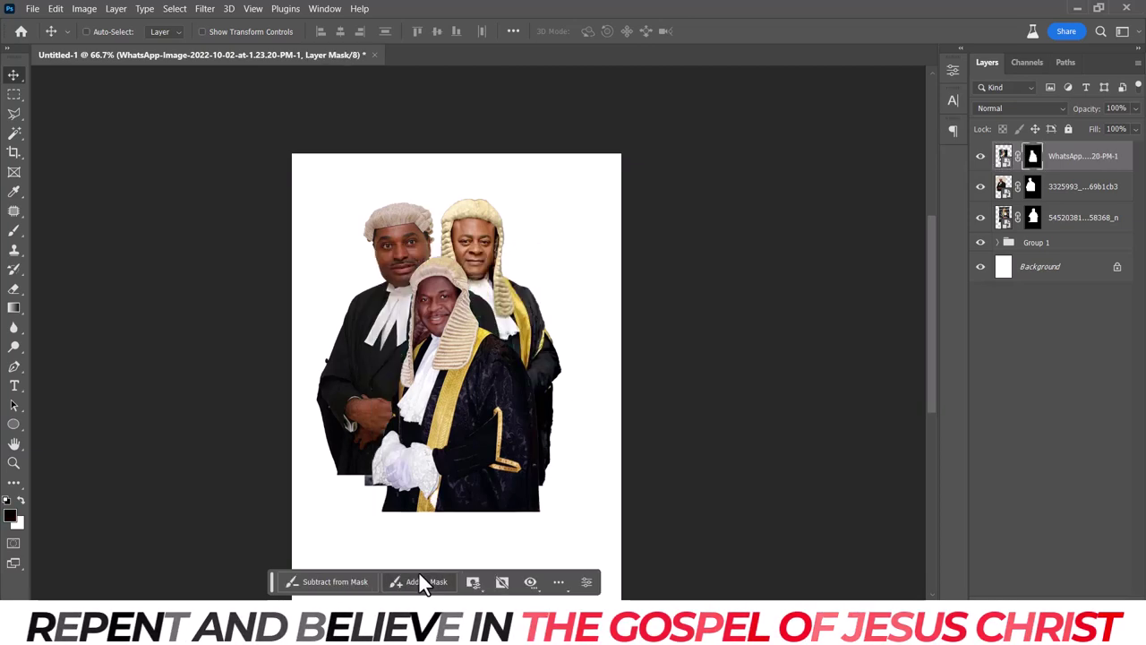
Flip the third judge horizontally behind the others on the right, then drop in tlIM_U5g_400x400.
drag(1074, 157, 1074, 224)
mouse_move(622, 381)
mouse_down()
mouse_move(694, 323)
mouse_move(716, 328)
mouse_up()
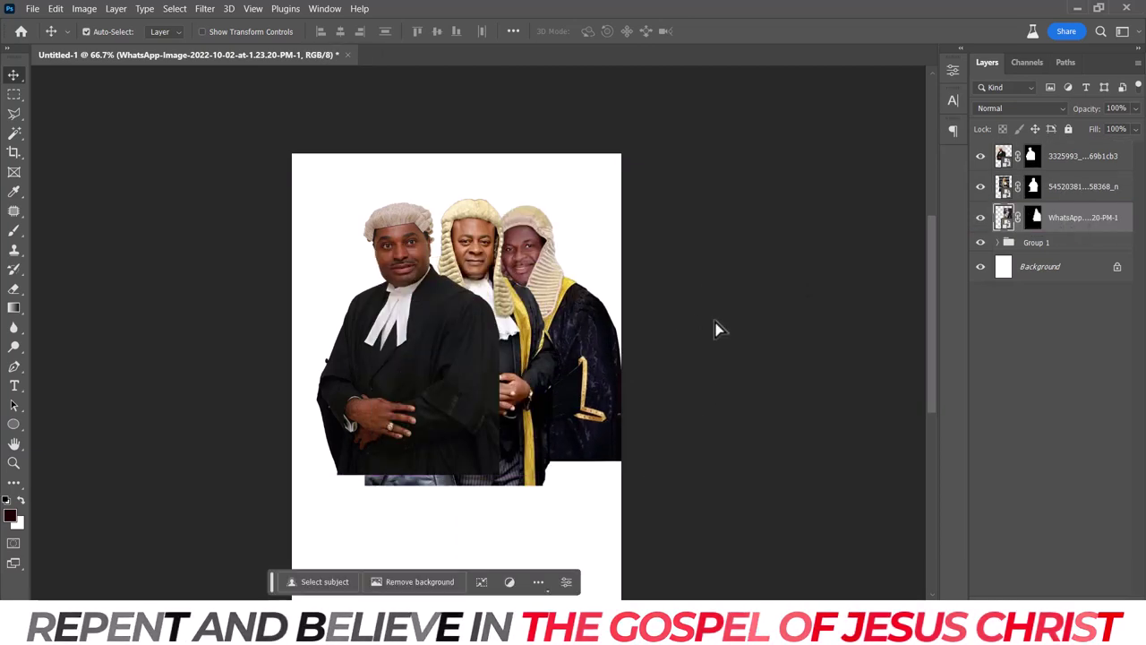
key(ctrl+t)
right_click(630, 358)
click(667, 341)
drag(583, 349, 584, 385)
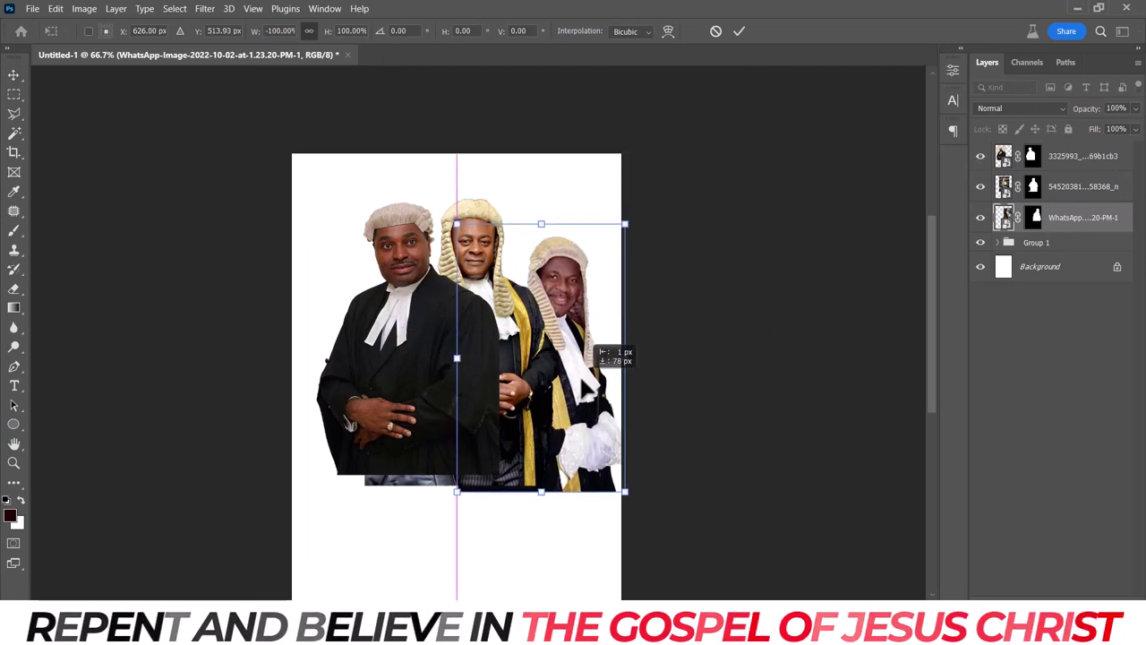
key(Return)
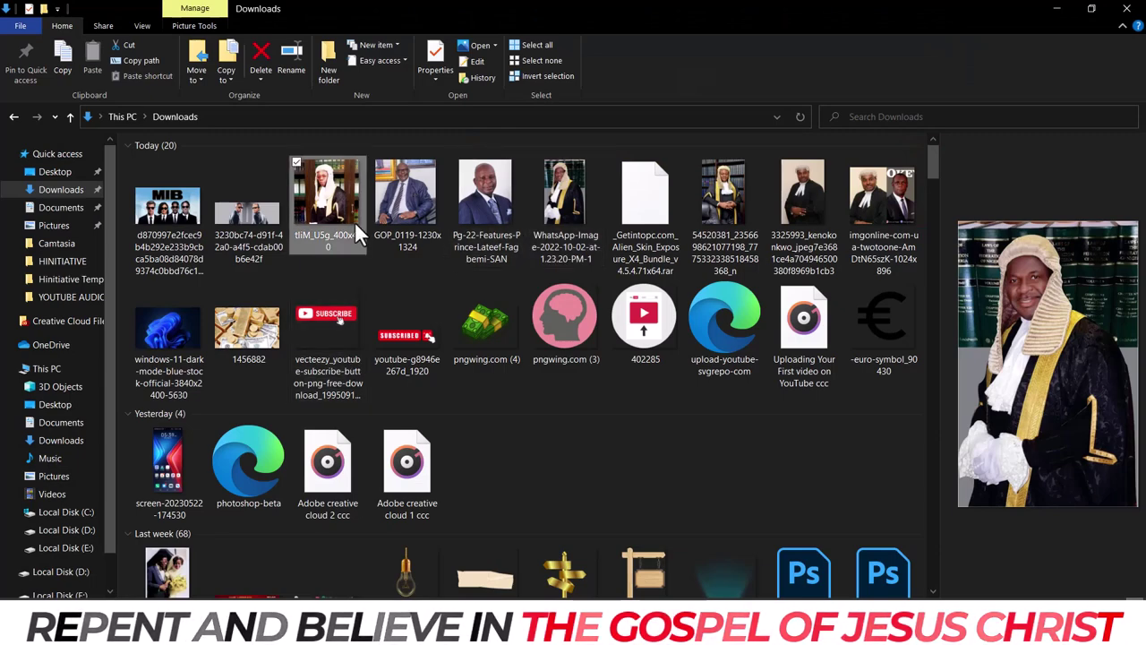
drag(340, 199, 461, 332)
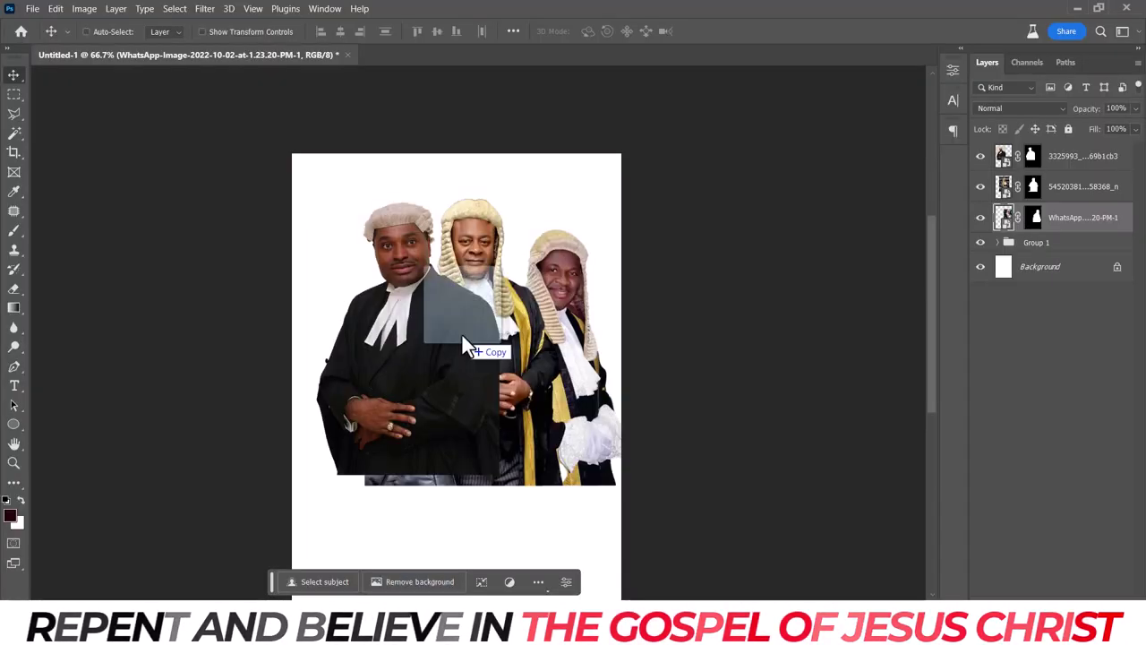
Cut out the new judge in red glasses, move him left, and enlarge him.
key(Return)
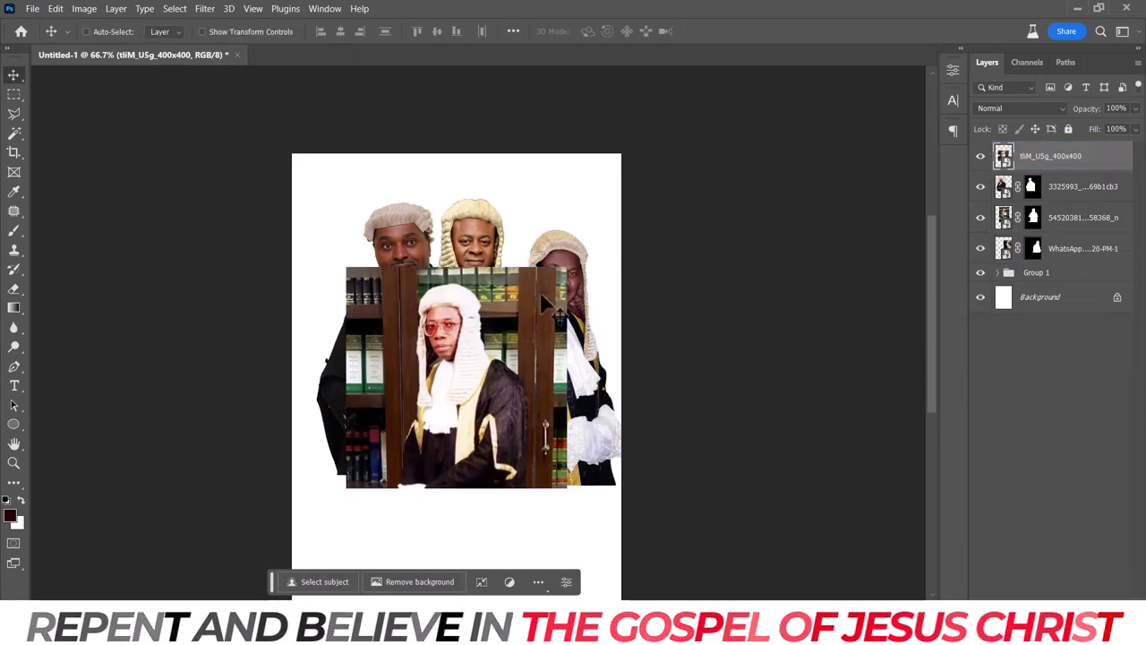
click(419, 581)
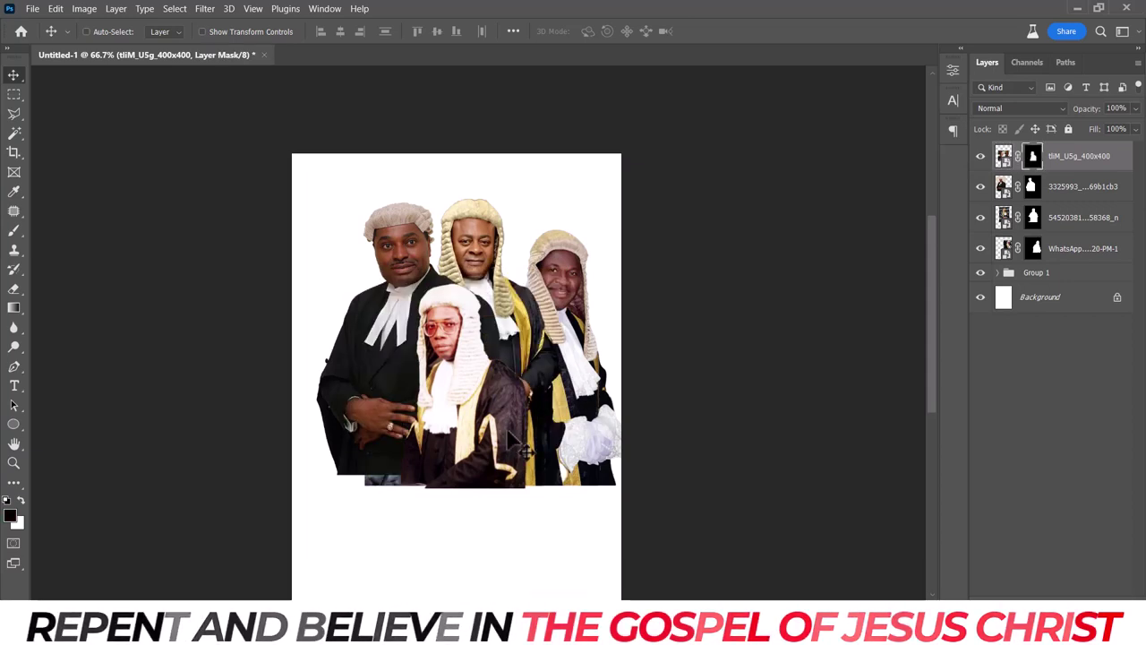
drag(522, 438, 402, 426)
key(ctrl+t)
drag(462, 251, 536, 212)
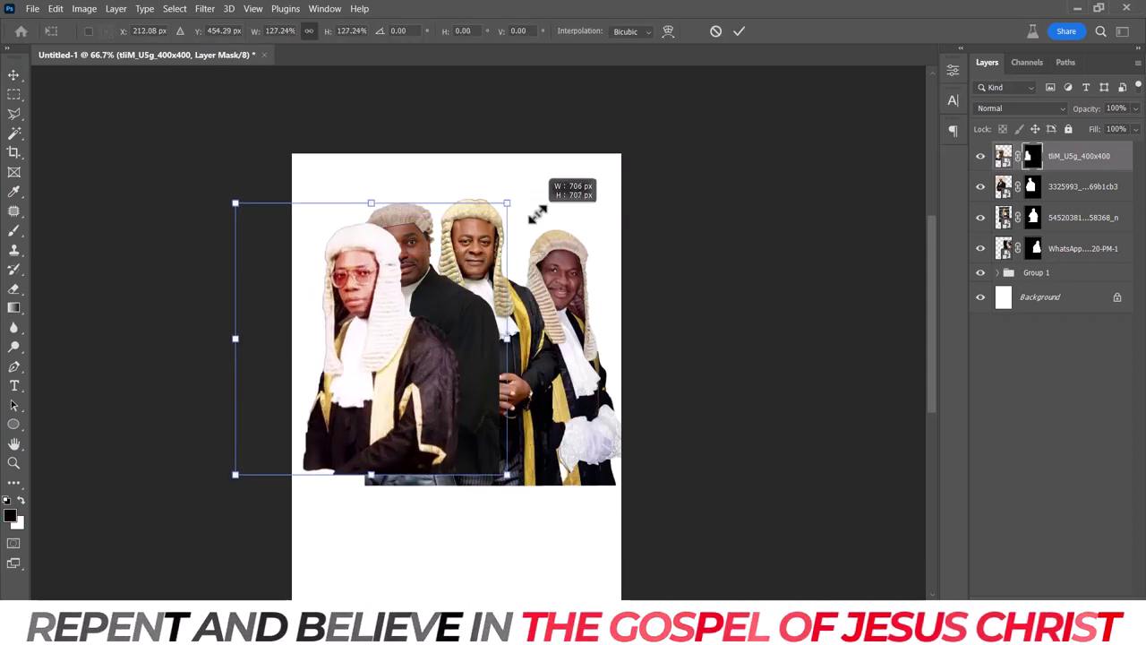
drag(235, 474, 221, 486)
key(Return)
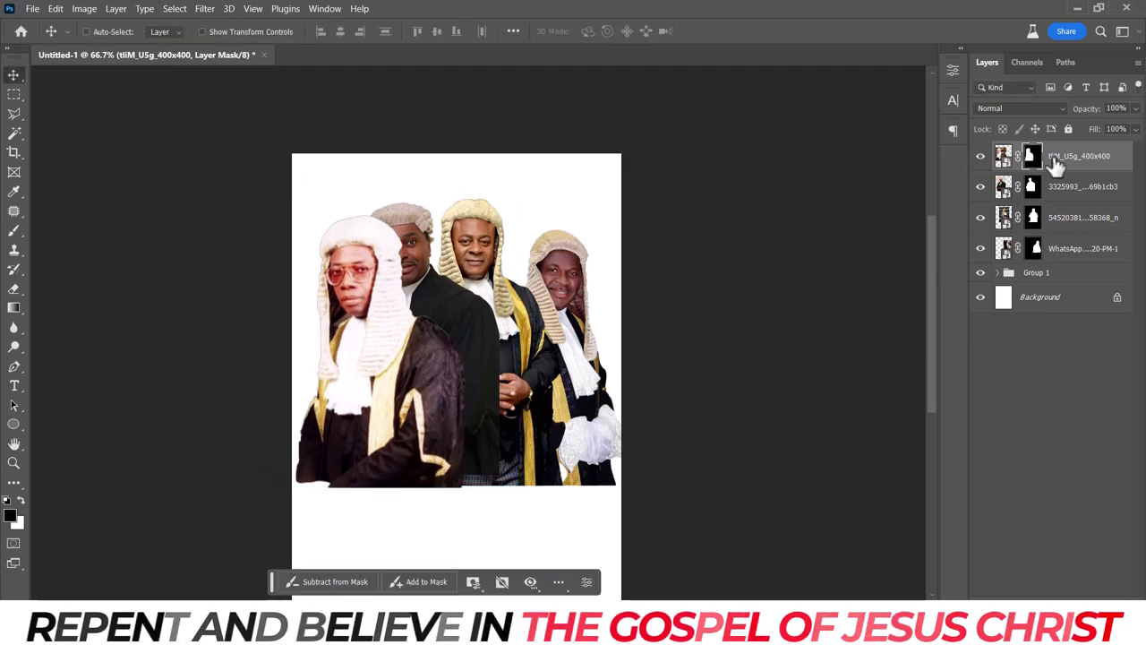
Put the fourth judge behind the front lawyer, nudge him up-right, and shrink him slightly.
drag(1070, 157, 1074, 190)
mouse_move(447, 332)
mouse_down()
mouse_move(457, 309)
mouse_move(446, 327)
mouse_up()
key(ctrl+t)
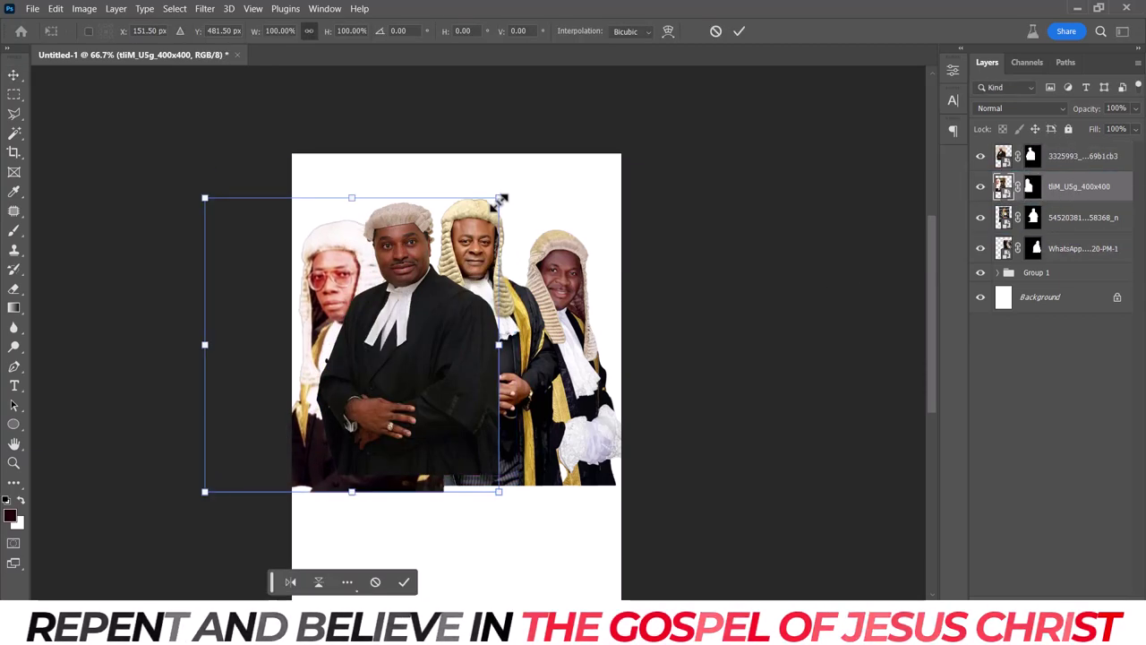
drag(499, 197, 479, 219)
key(Return)
ctrl+click(433, 349)
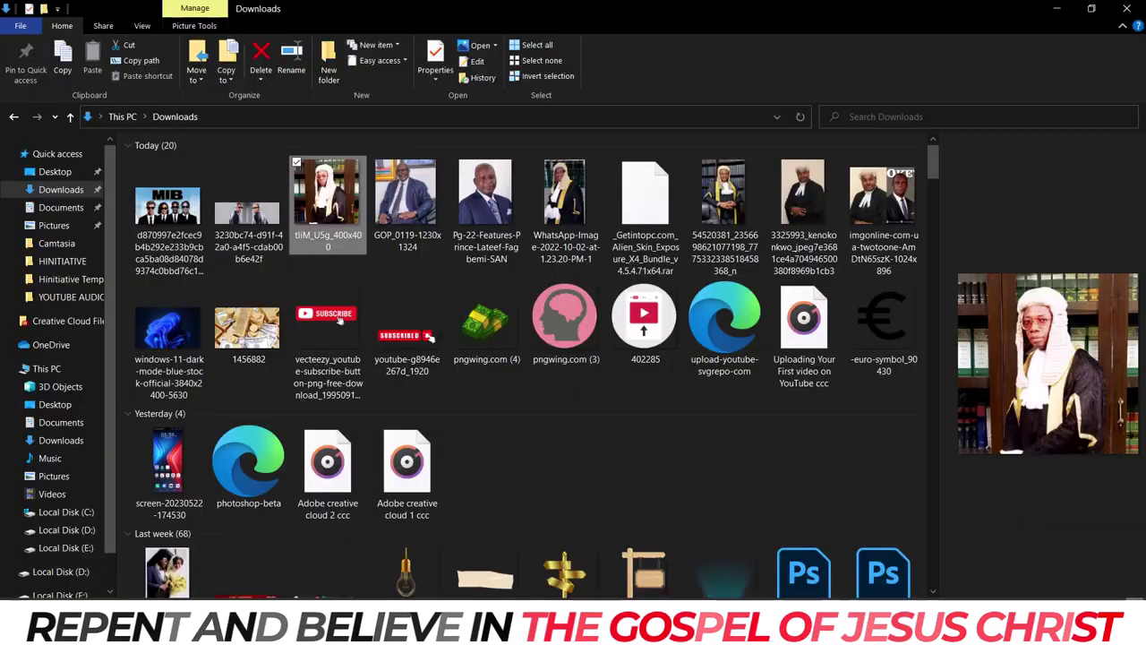
In Downloads, preview the Pg-22-Features and GOP photos and select the GOP photo.
key(alt+Tab)
click(501, 218)
click(429, 220)
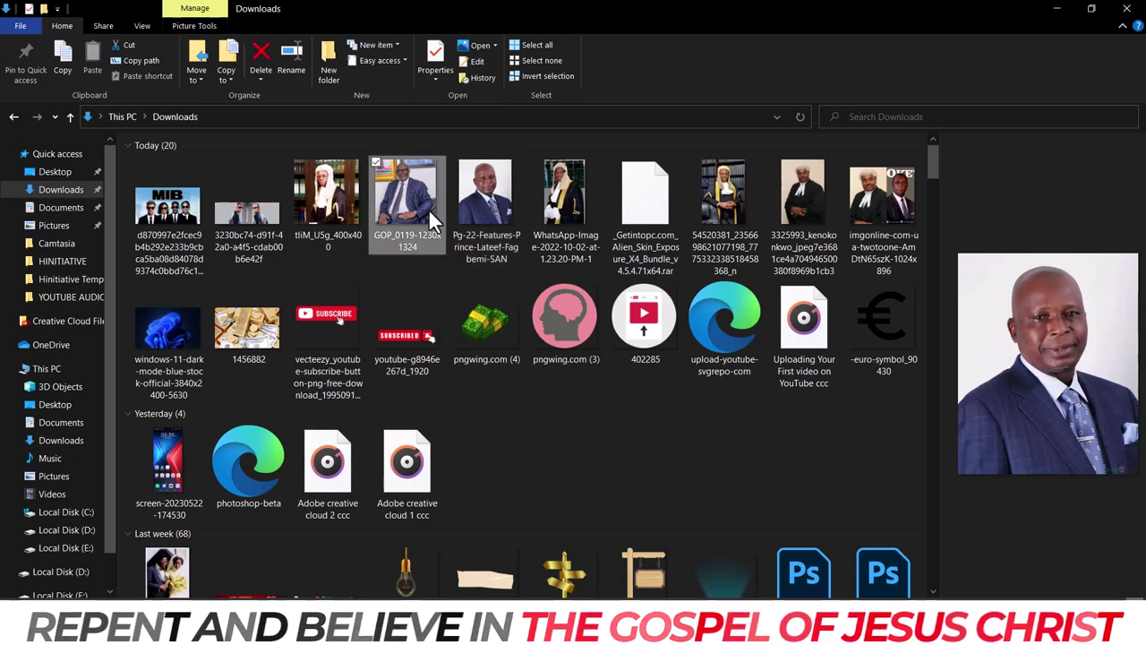
click(495, 220)
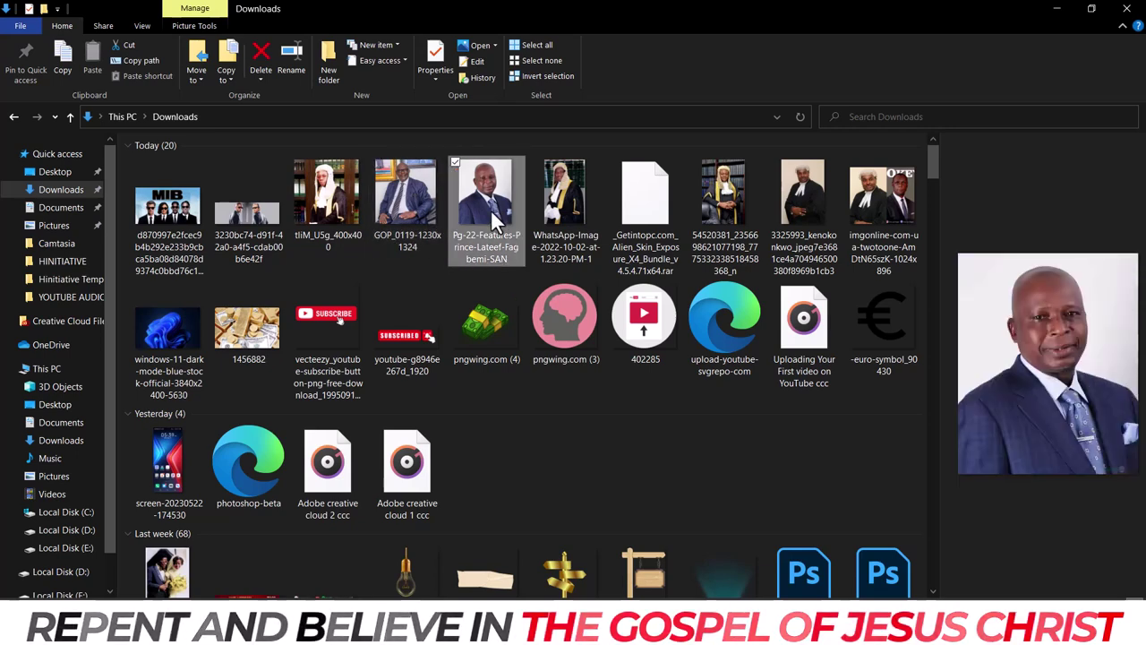
ctrl+click(429, 193)
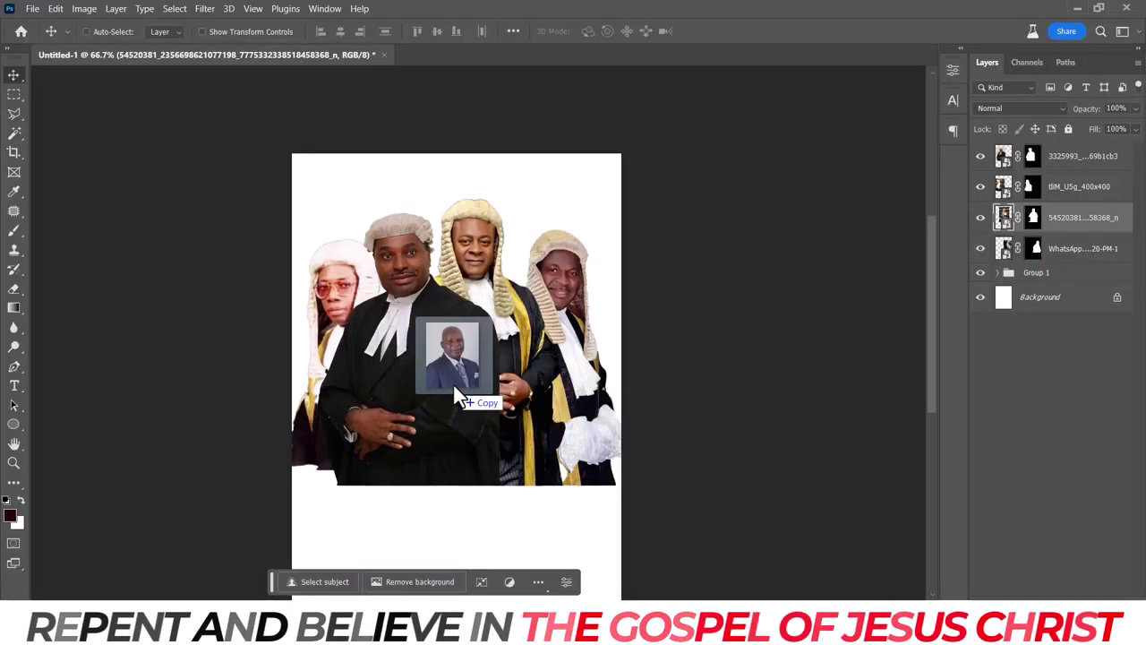
Place the suited man's photo up and left, behind the front lawyer.
drag(429, 194, 457, 389)
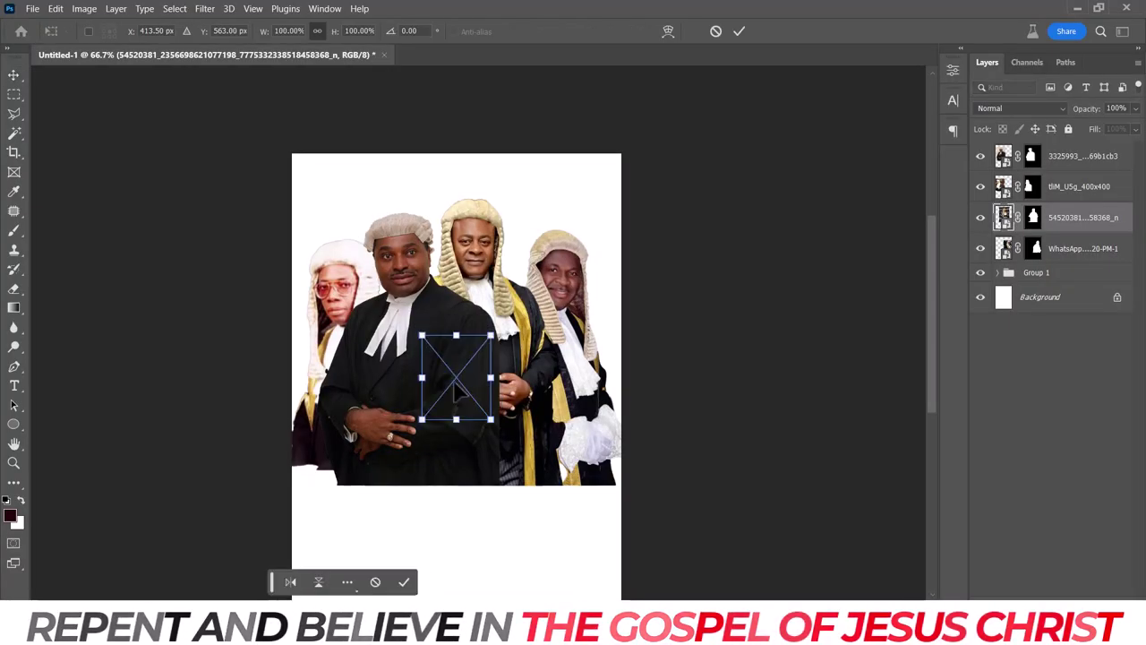
key(Return)
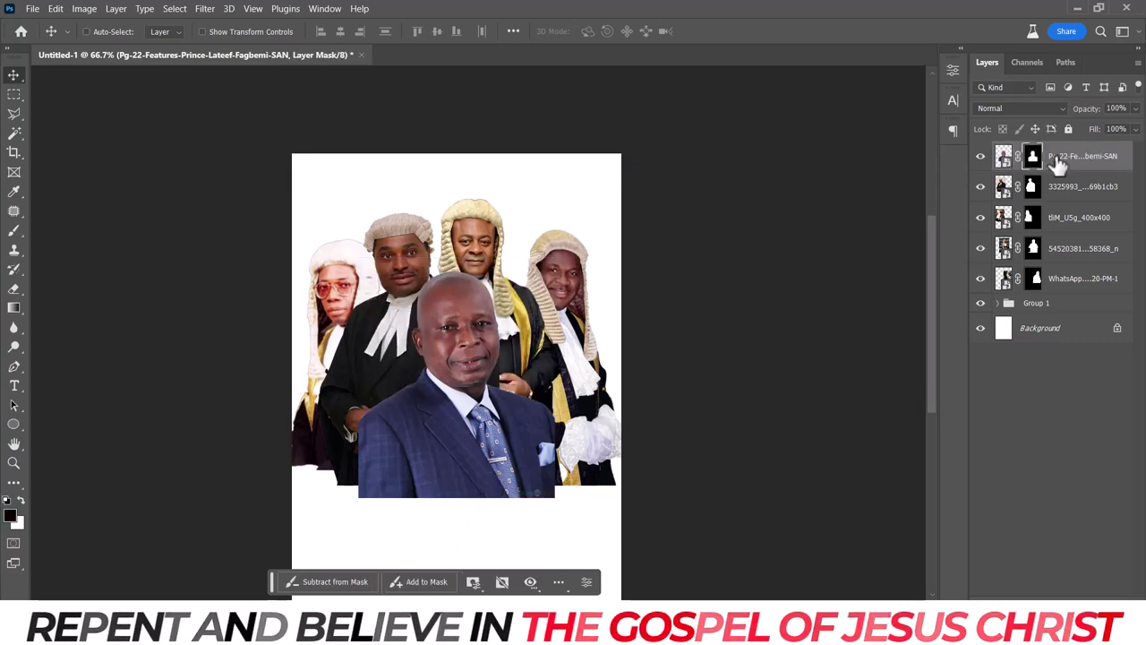
drag(581, 381, 524, 353)
drag(1070, 146, 1070, 179)
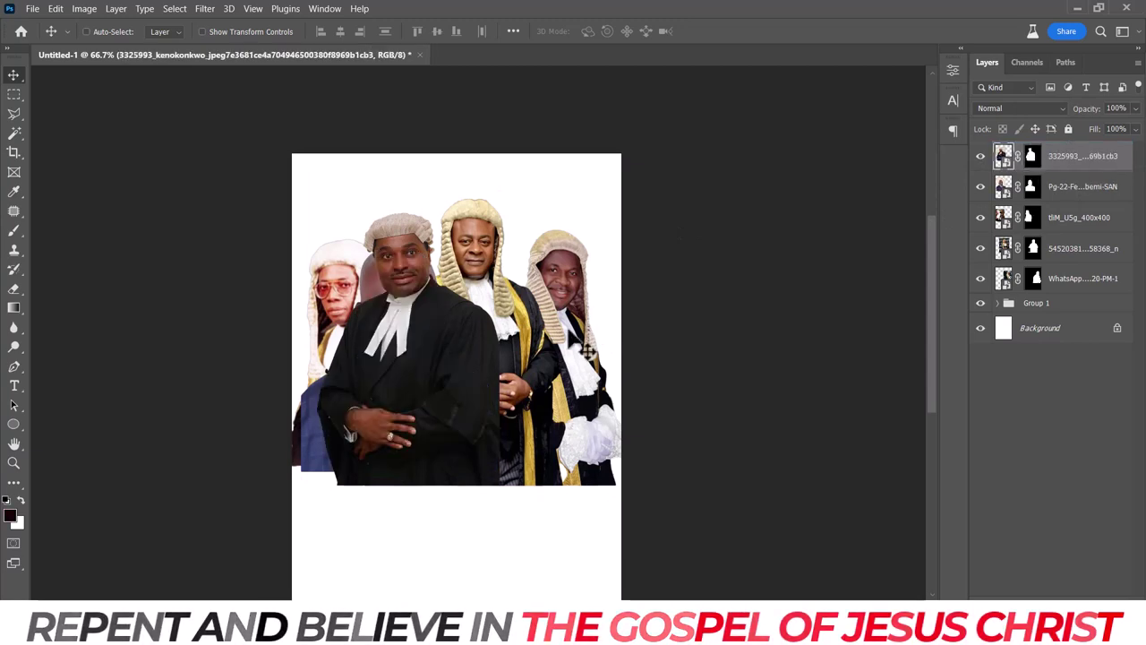
mouse_move(609, 335)
mouse_down()
mouse_move(509, 266)
mouse_move(520, 260)
mouse_up()
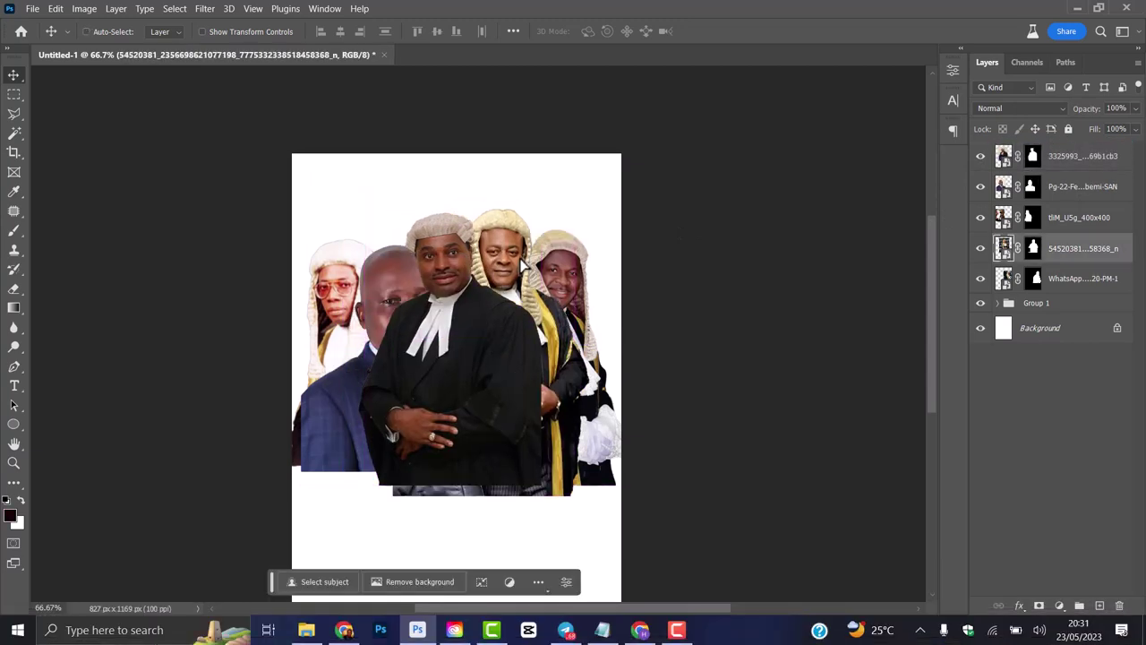
Shift two lawyer figures together on the poster, then select the central figure.
click(1064, 277)
shift+click(1065, 248)
drag(604, 309, 626, 322)
click(1074, 278)
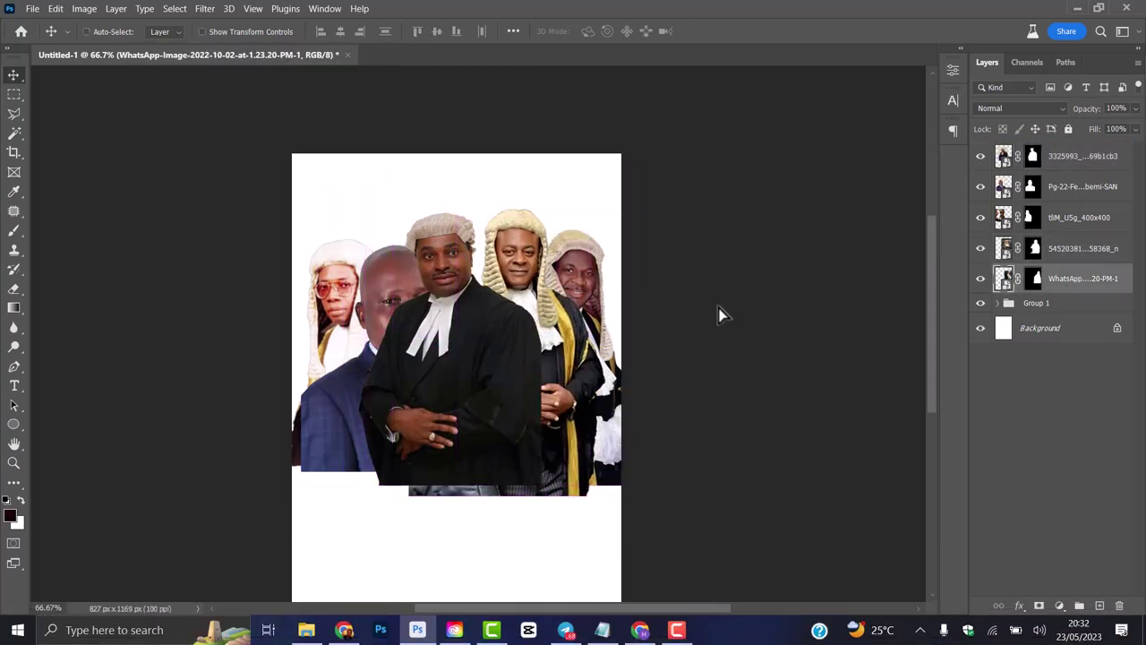
click(398, 313)
Scale the central figure to 84%, flip it horizontally, hide its layer, and switch to Chrome.
key(ctrl+t)
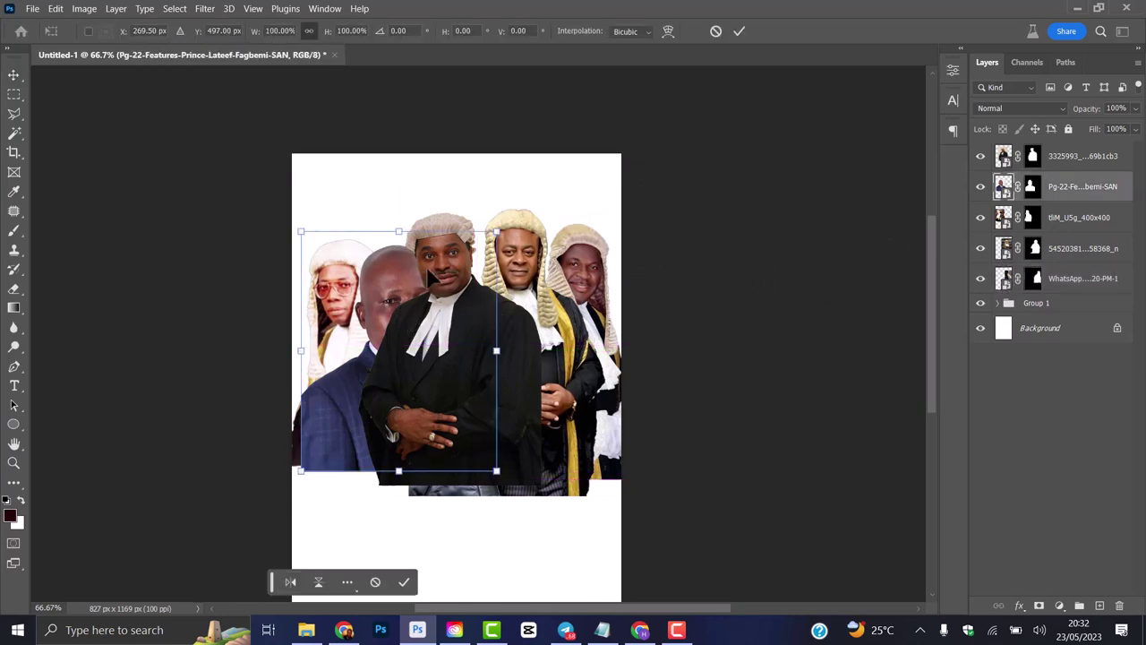
drag(493, 238, 482, 251)
key(Return)
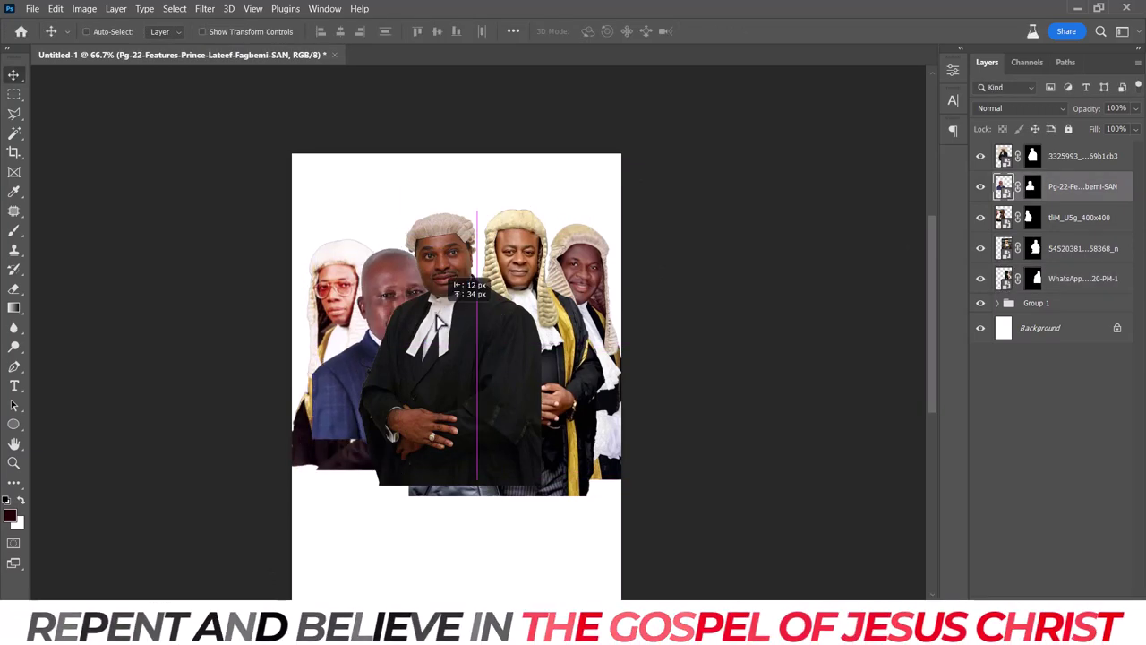
key(ctrl+t)
right_click(438, 313)
click(447, 291)
key(Return)
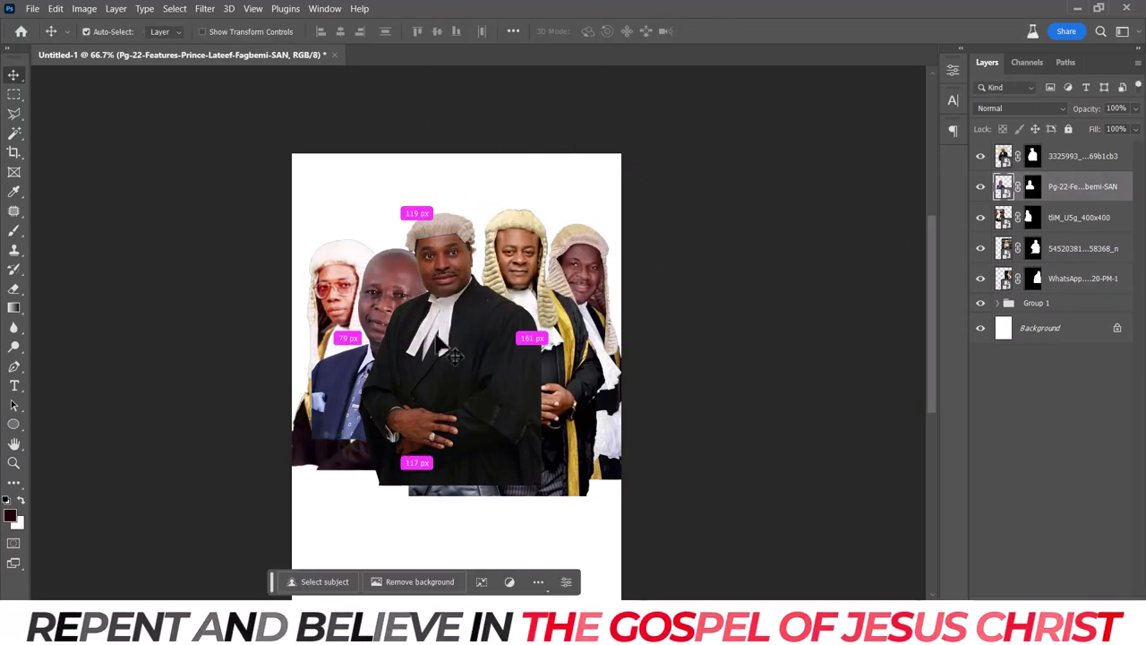
key(ctrl+t)
key(Return)
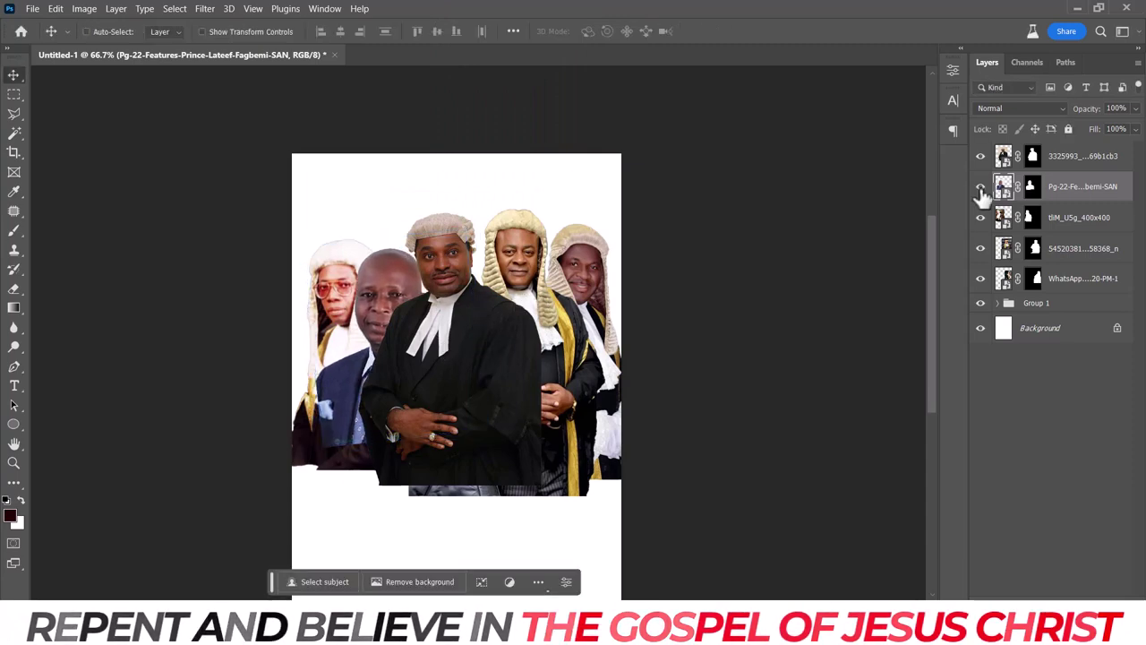
click(982, 192)
key(alt+Tab)
click(817, 14)
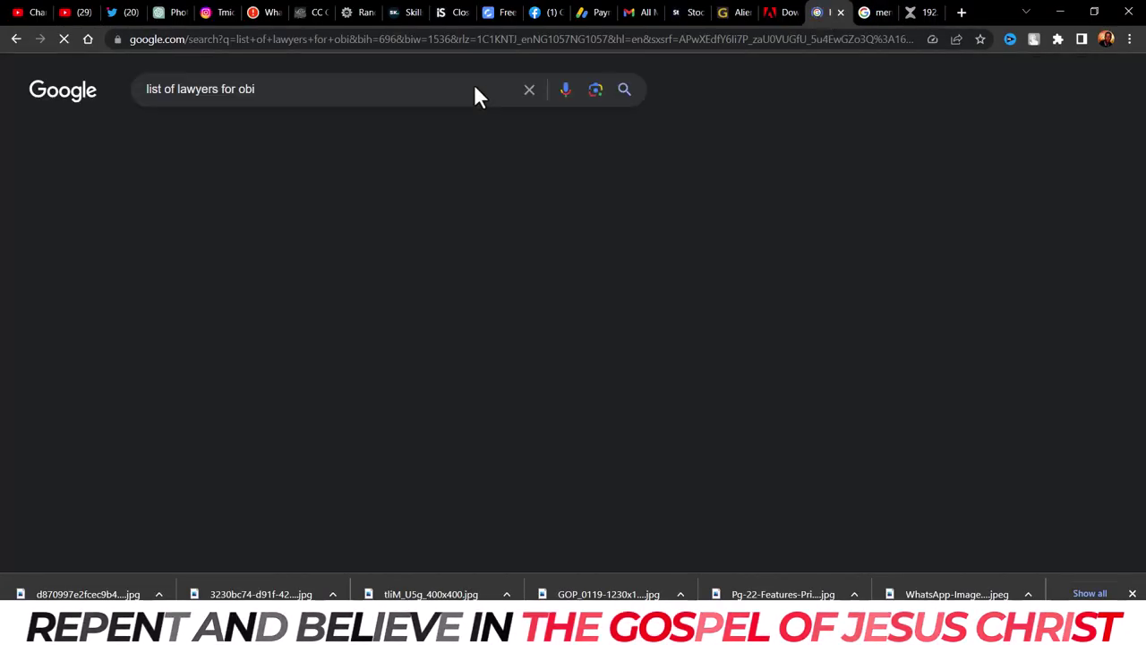
Search Google Images for 'famous lawyers in nigeria'.
drag(473, 85, 116, 79)
text(famous)
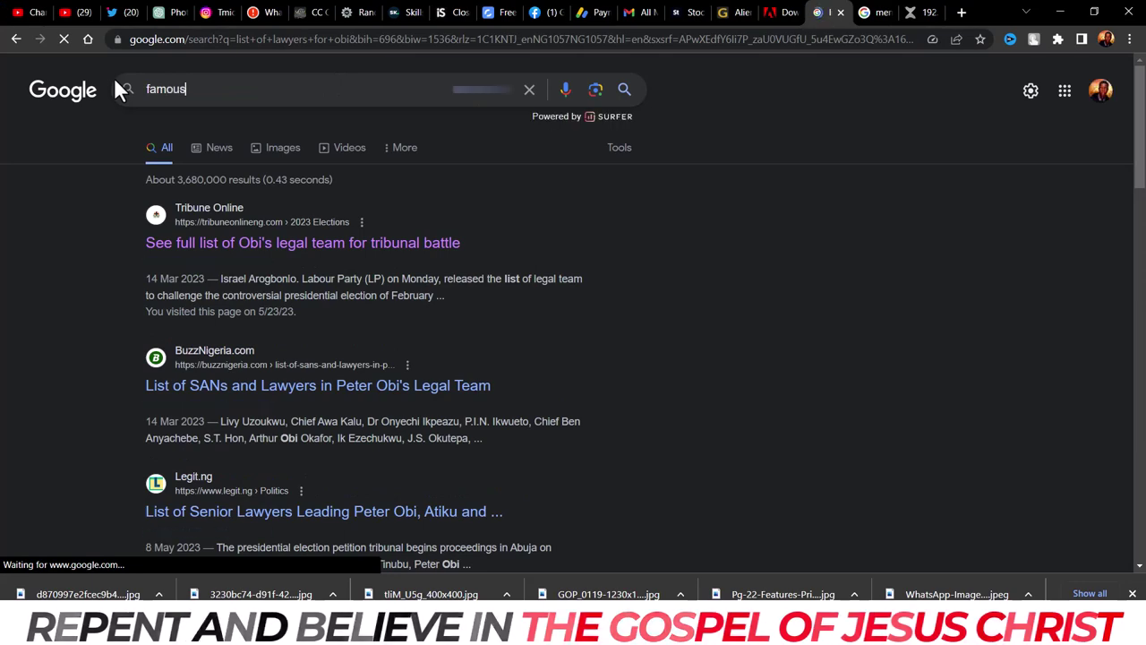
text( la)
click(244, 115)
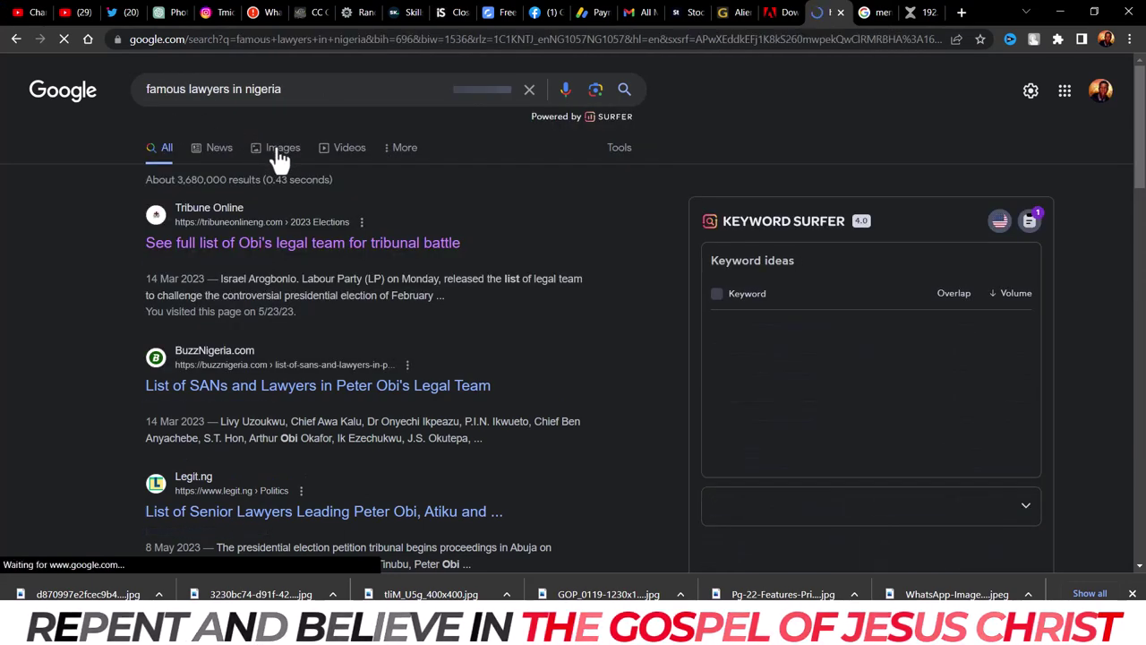
click(275, 154)
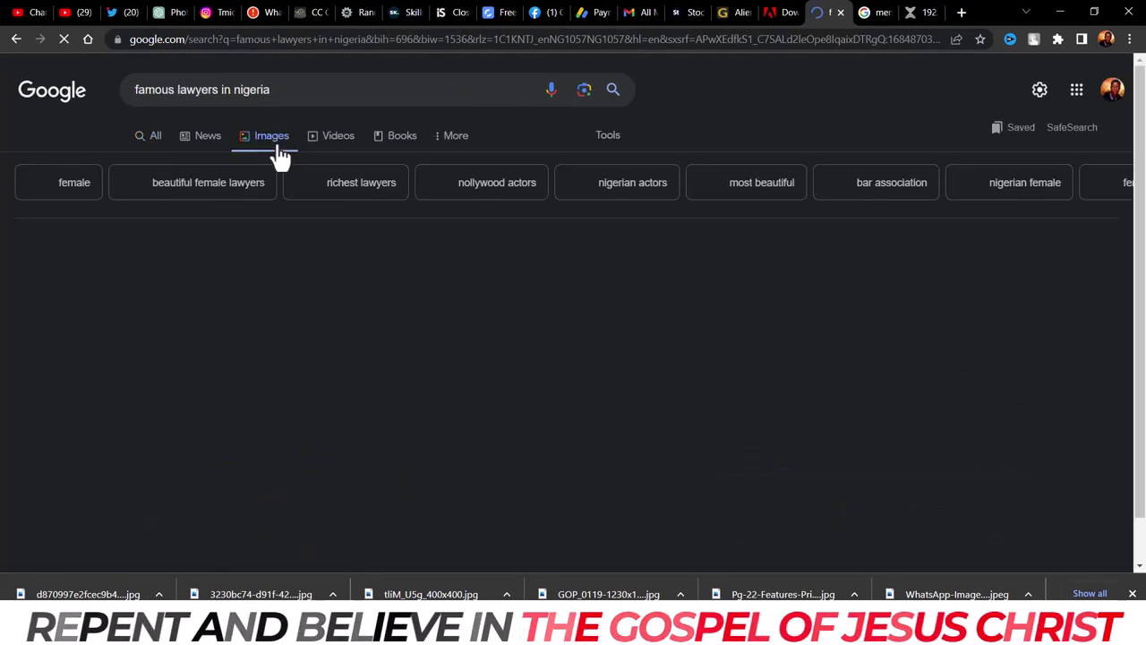
scroll(705, 304, down, 5)
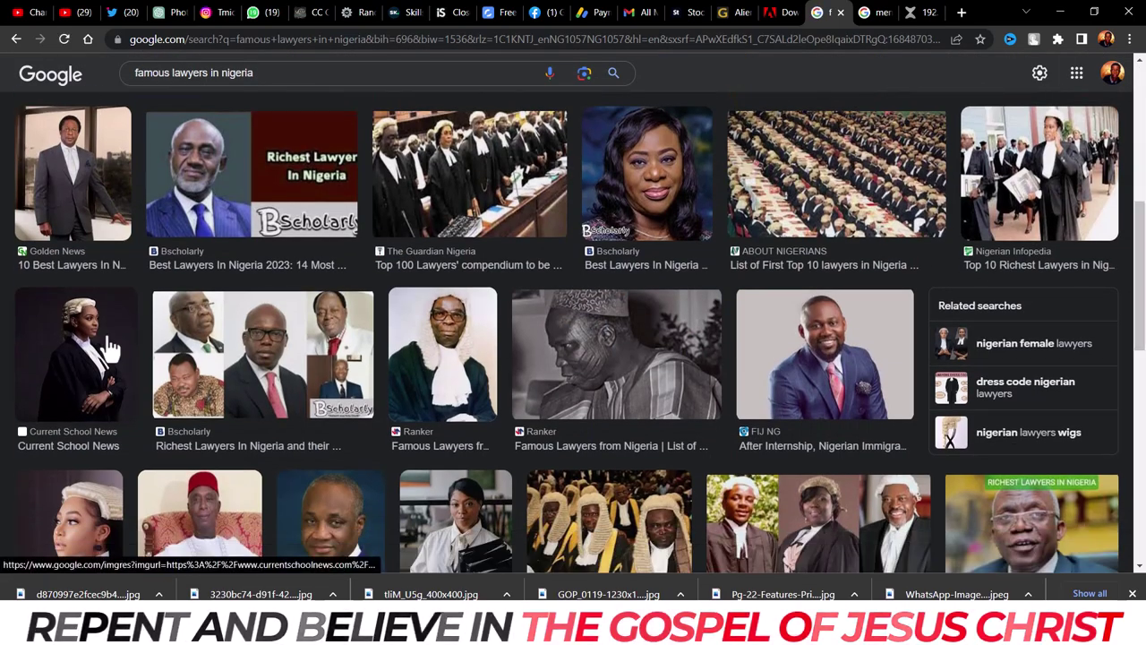
Copy the portrait of the wigged female lawyer on a brown backdrop.
click(76, 358)
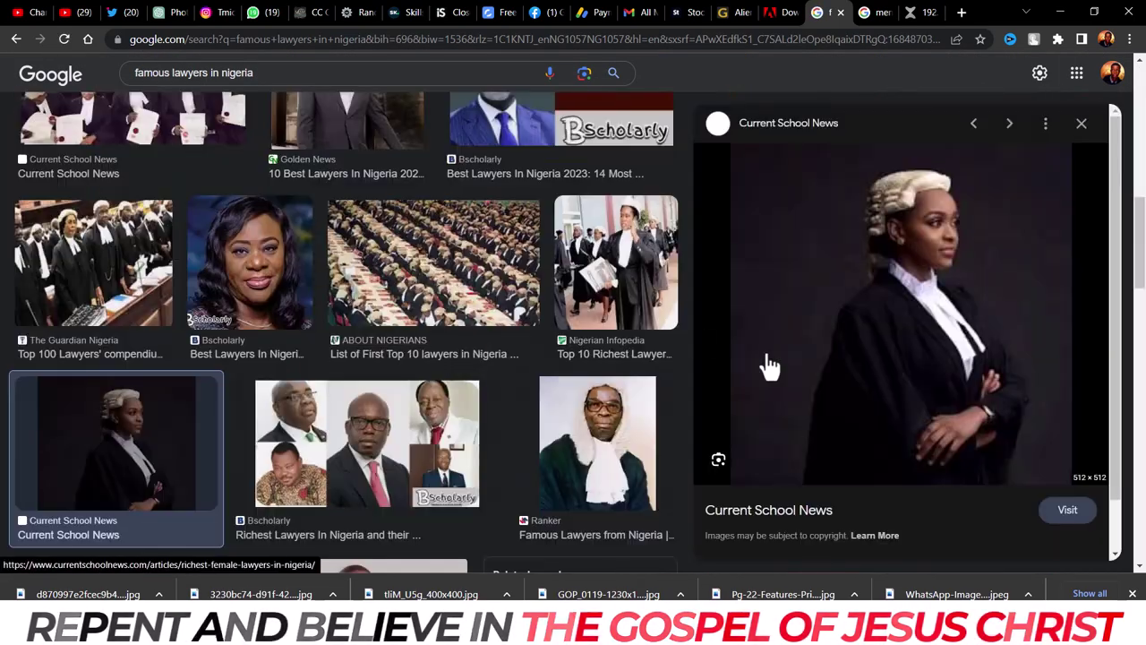
drag(1120, 213, 1110, 403)
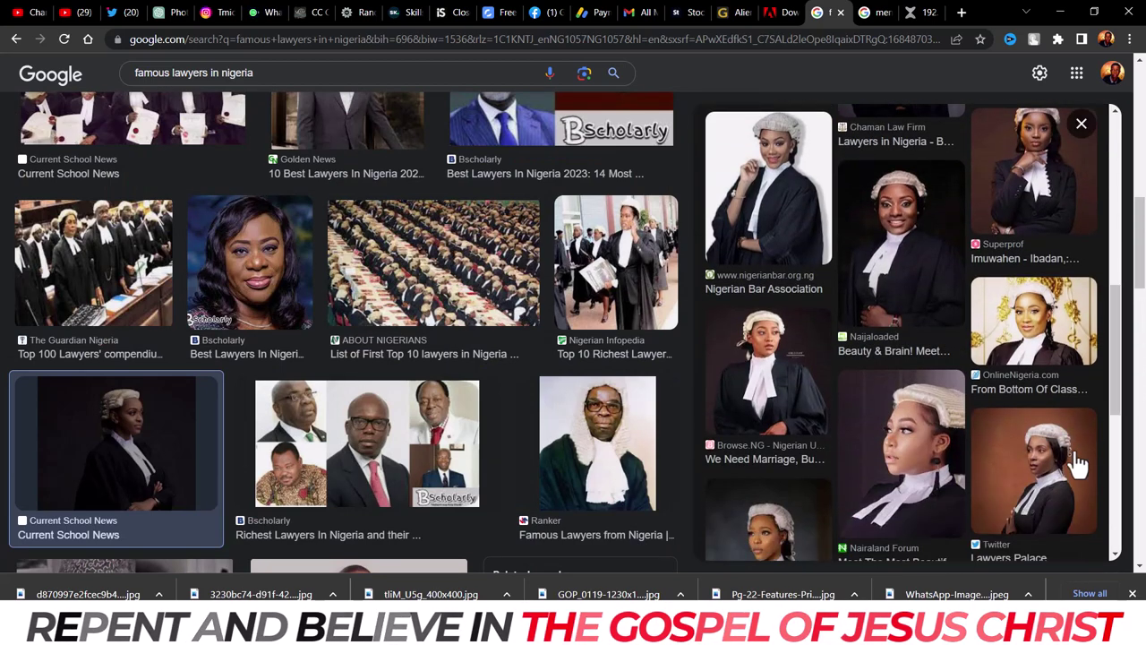
click(1079, 462)
right_click(948, 387)
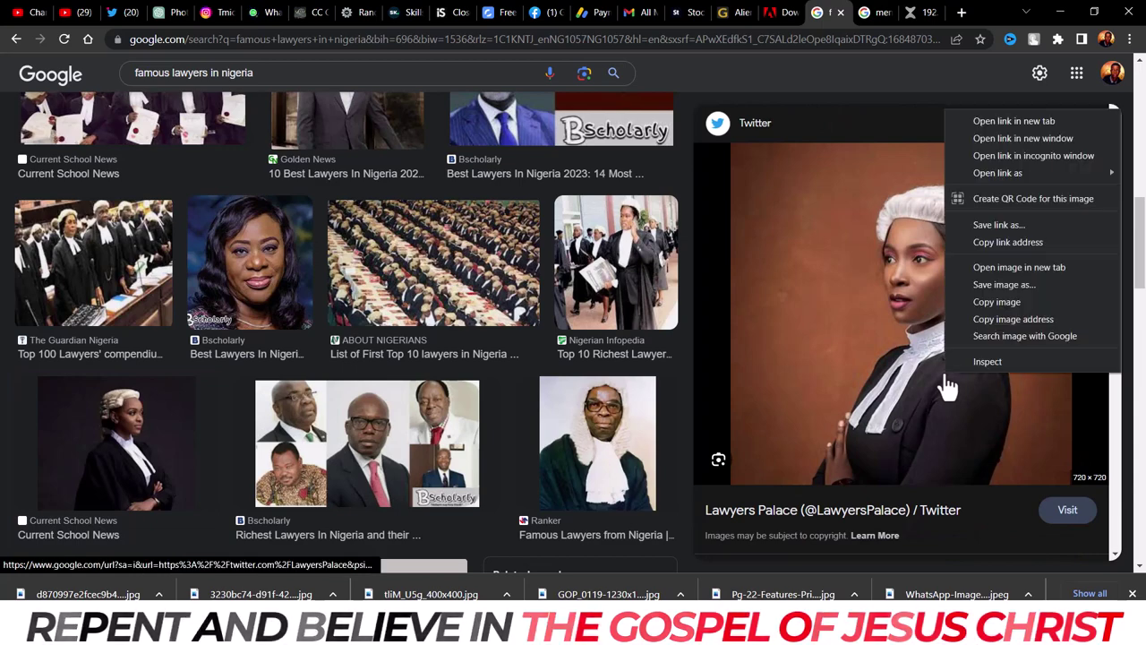
click(1066, 301)
key(alt+Tab)
Paste the portrait as Layer 4, remove its brown background, and move it below tlM_U5g.
key(ctrl+v)
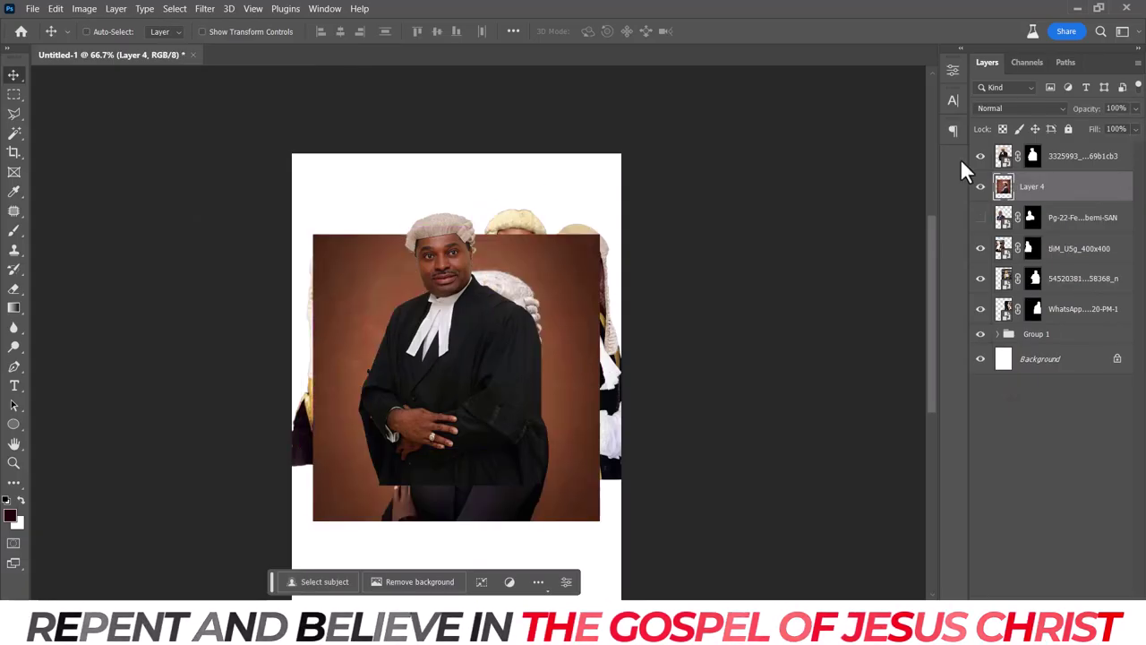
drag(1082, 133, 1081, 136)
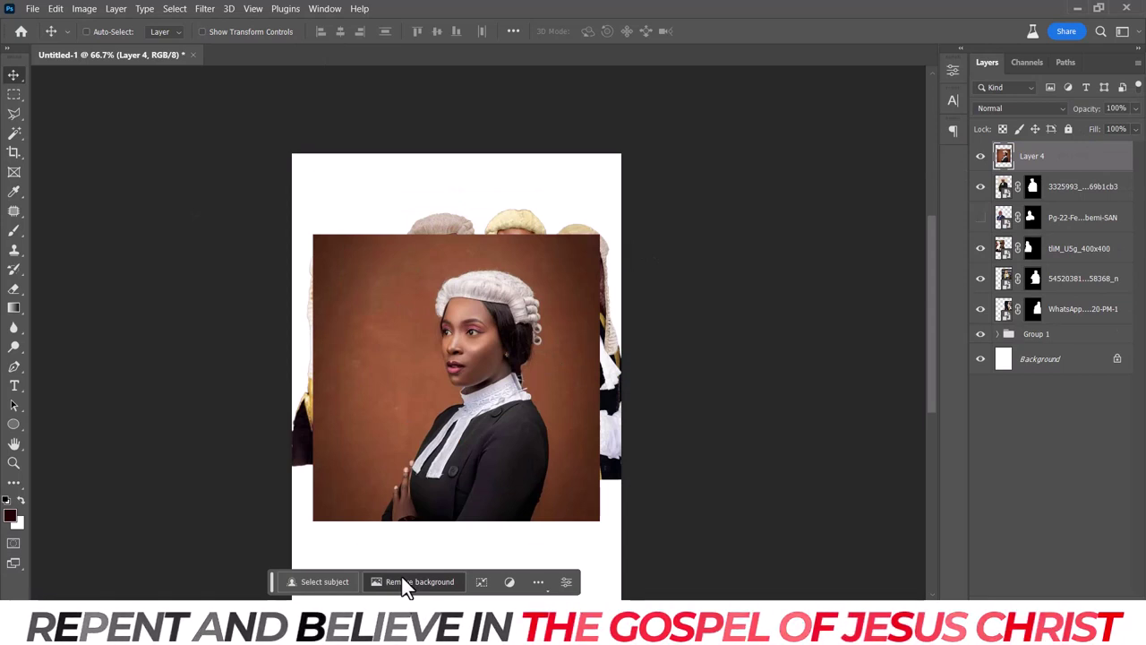
click(401, 582)
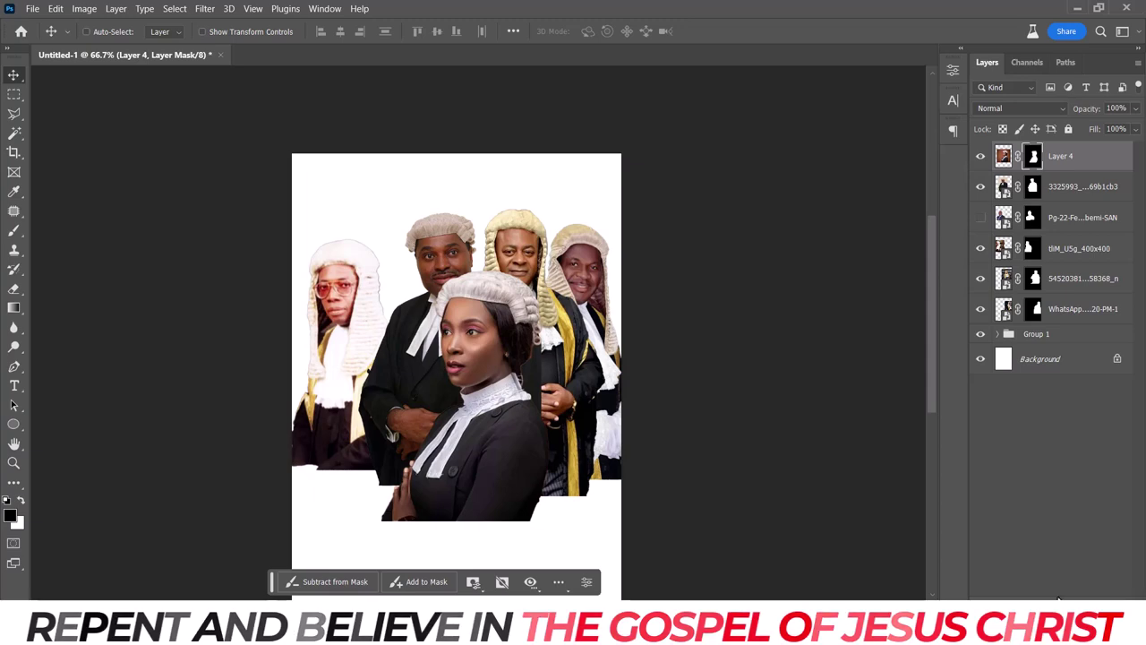
mouse_move(932, 373)
mouse_down()
mouse_move(936, 349)
mouse_move(933, 416)
mouse_up()
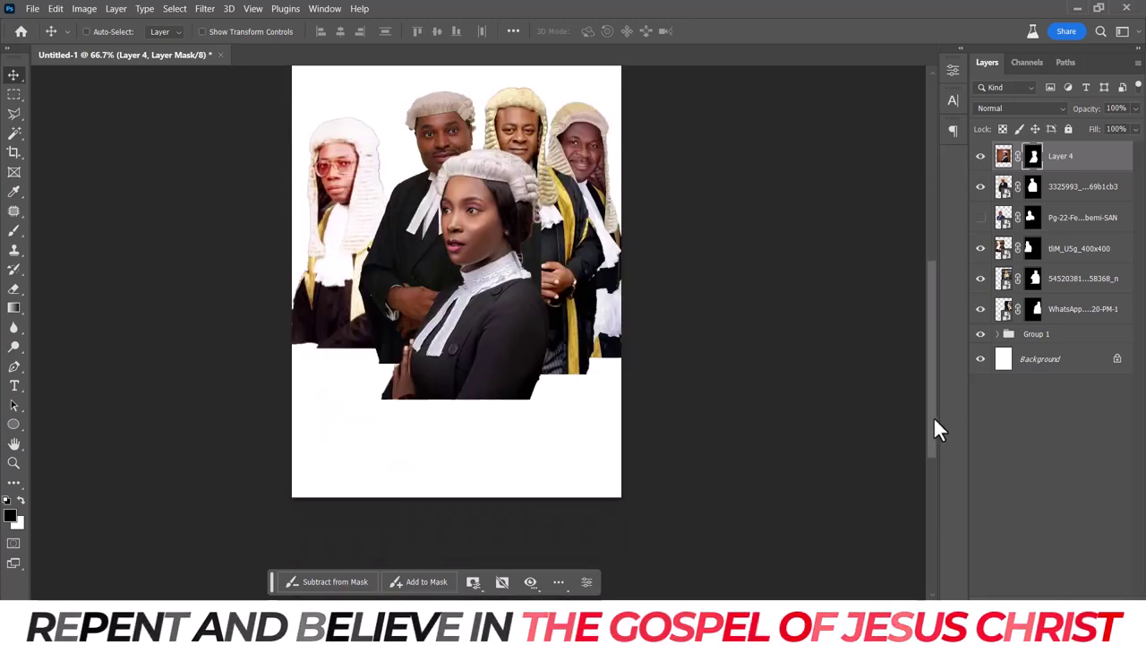
drag(1095, 158, 1084, 267)
Shrink the female lawyer to about 83% and set her beside the central man.
drag(565, 286, 495, 273)
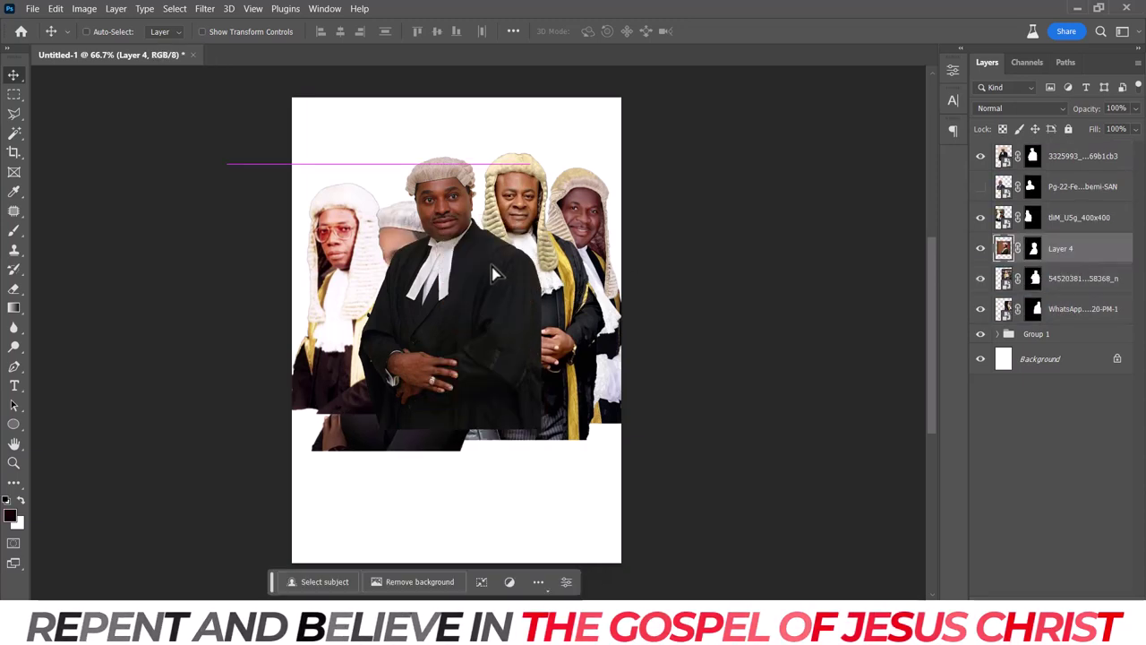
drag(1064, 204, 1063, 206)
key(ctrl+t)
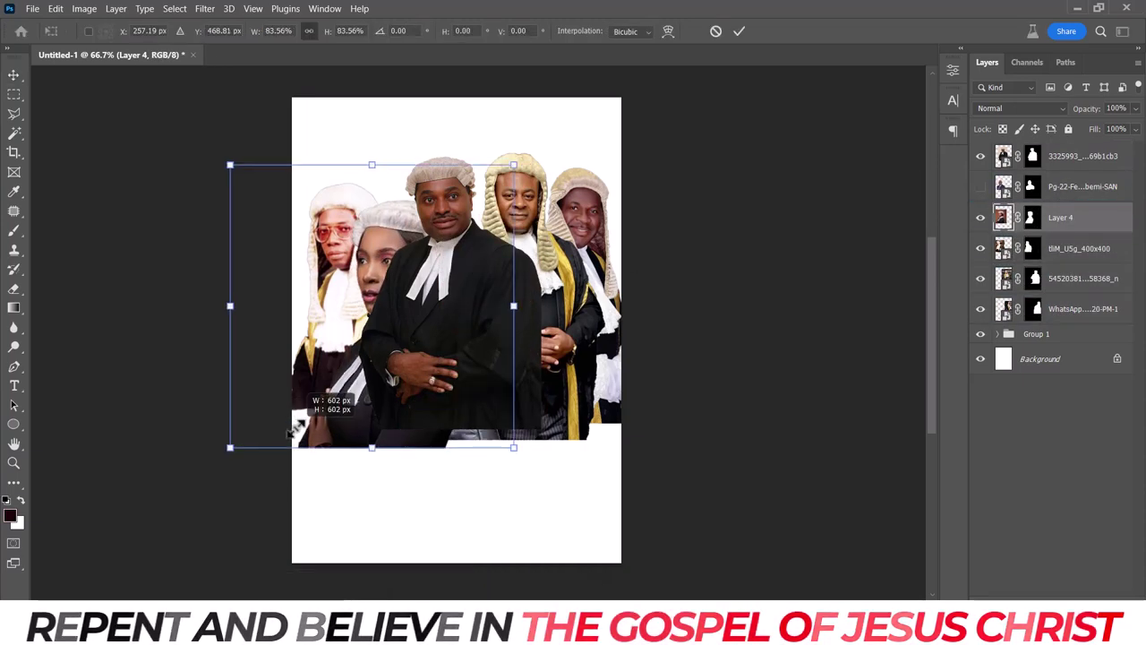
drag(230, 448, 275, 401)
drag(403, 345, 376, 345)
key(Return)
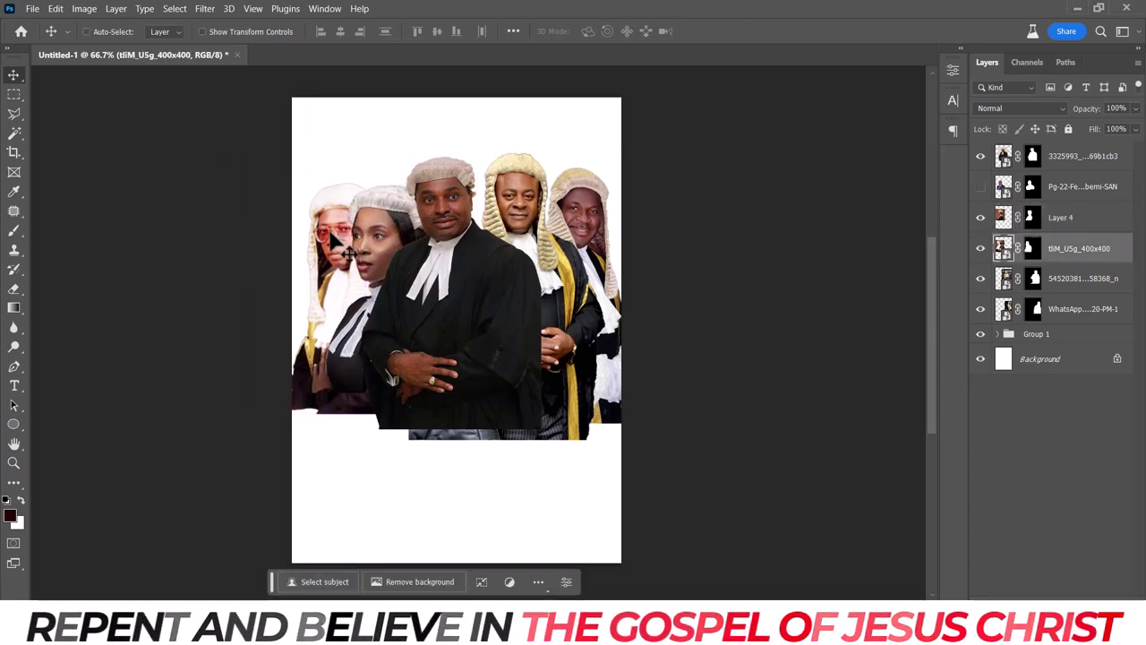
Scale the leftmost lawyer and Layer 4 together to about 86% and move them up.
drag(376, 252, 329, 257)
ctrl+click(1060, 217)
drag(537, 273, 534, 247)
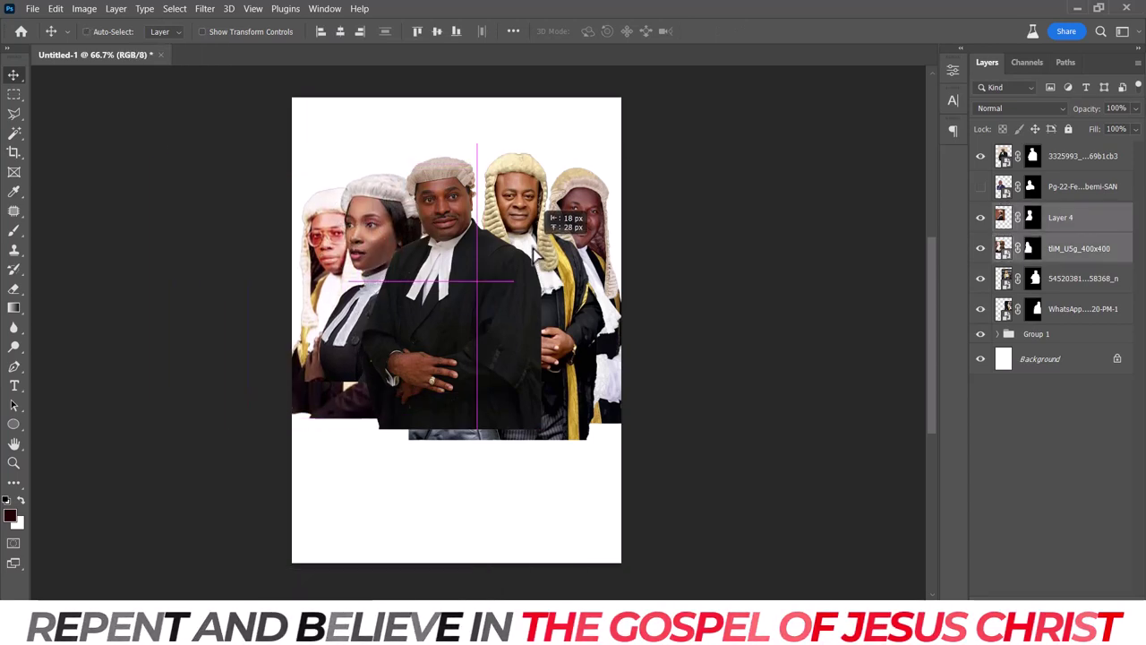
key(ctrl+t)
drag(475, 128, 458, 153)
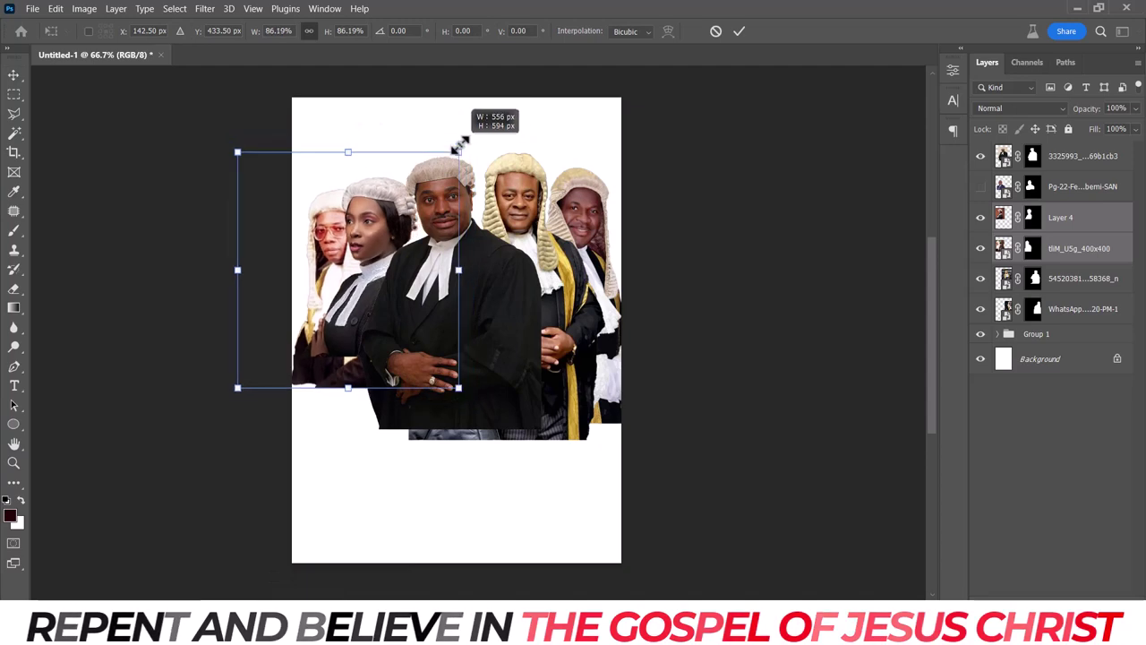
mouse_move(430, 201)
mouse_down()
mouse_move(434, 184)
mouse_move(420, 228)
mouse_up()
key(Return)
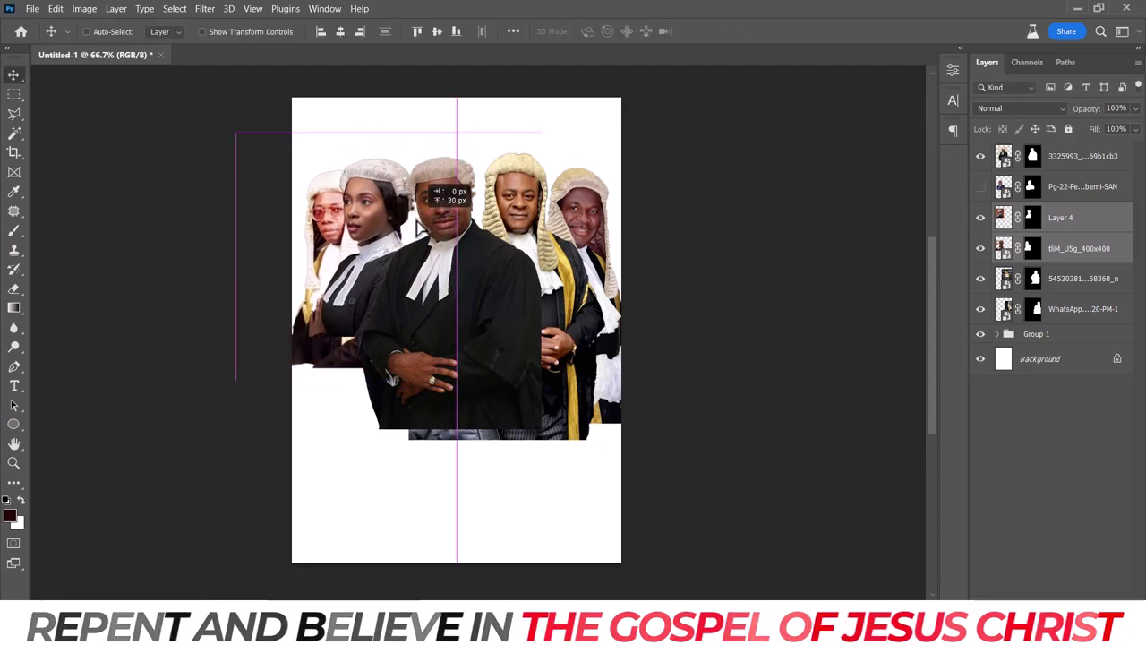
Shift the middle lawyer slightly right and rotate him about 2.13°.
drag(471, 260, 479, 260)
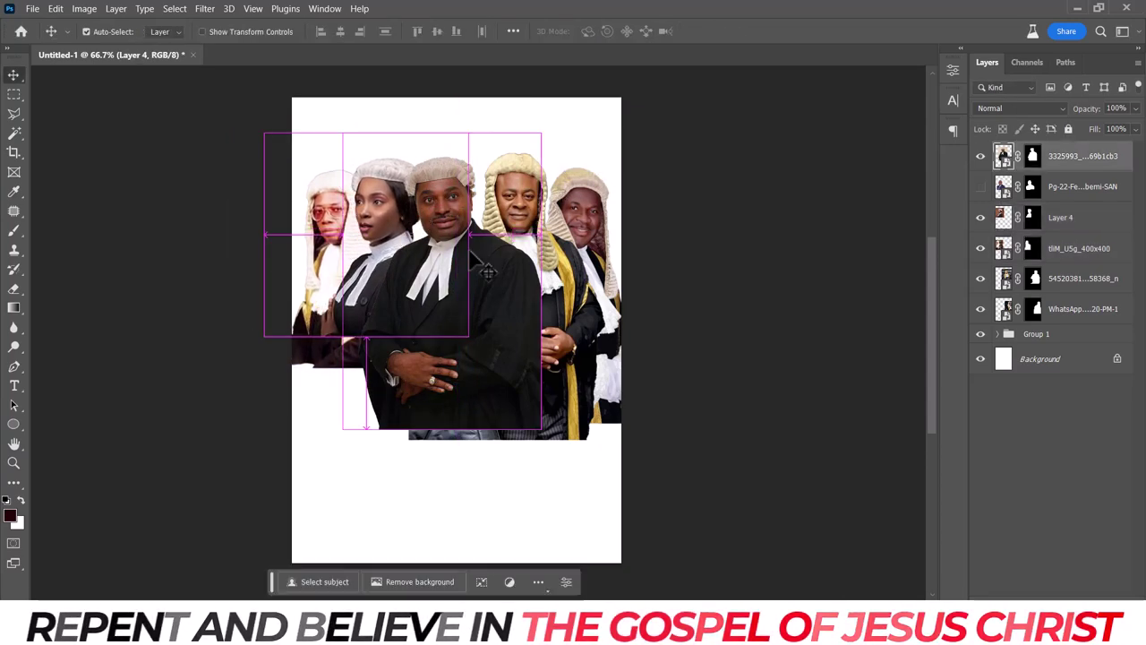
key(ctrl+t)
drag(560, 269, 499, 293)
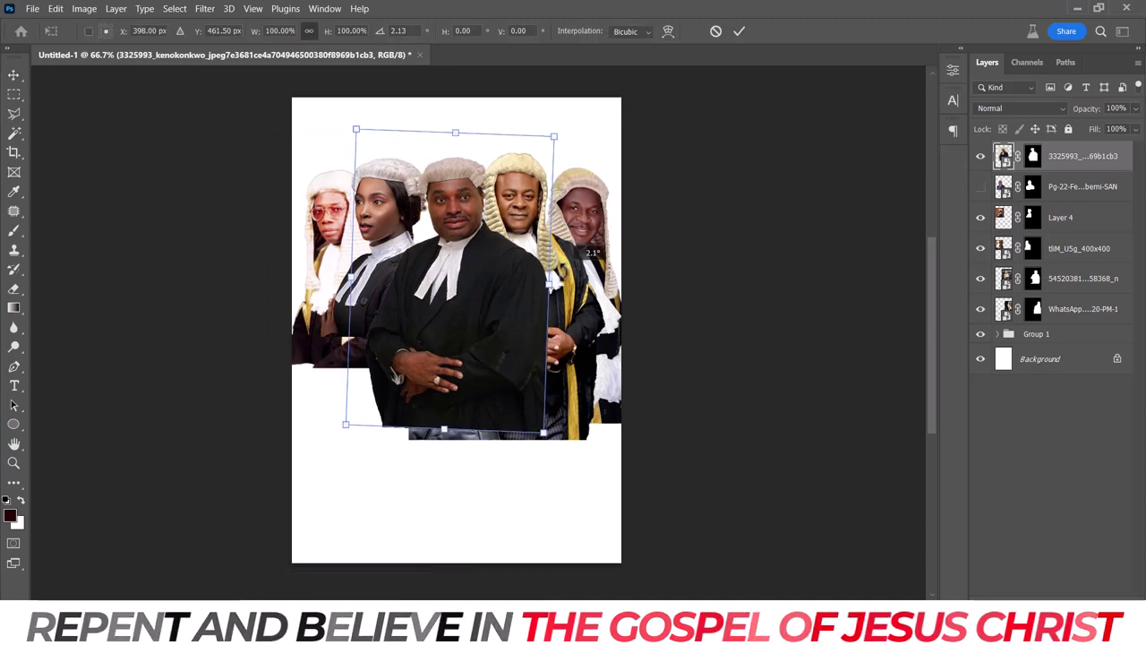
key(Return)
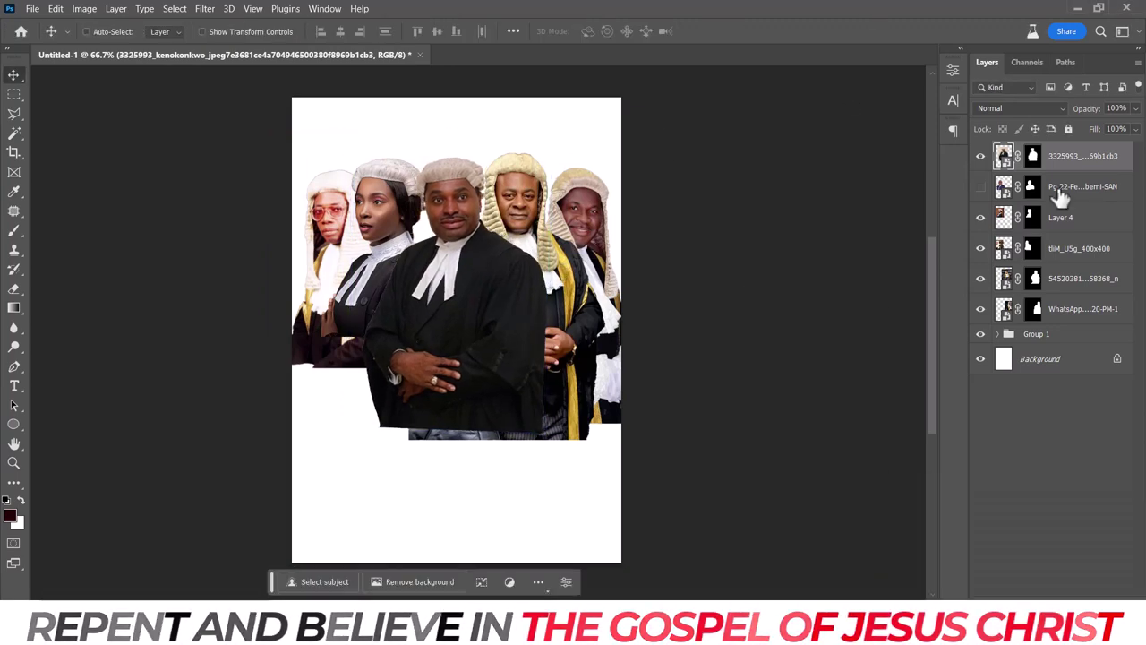
ctrl+click(328, 269)
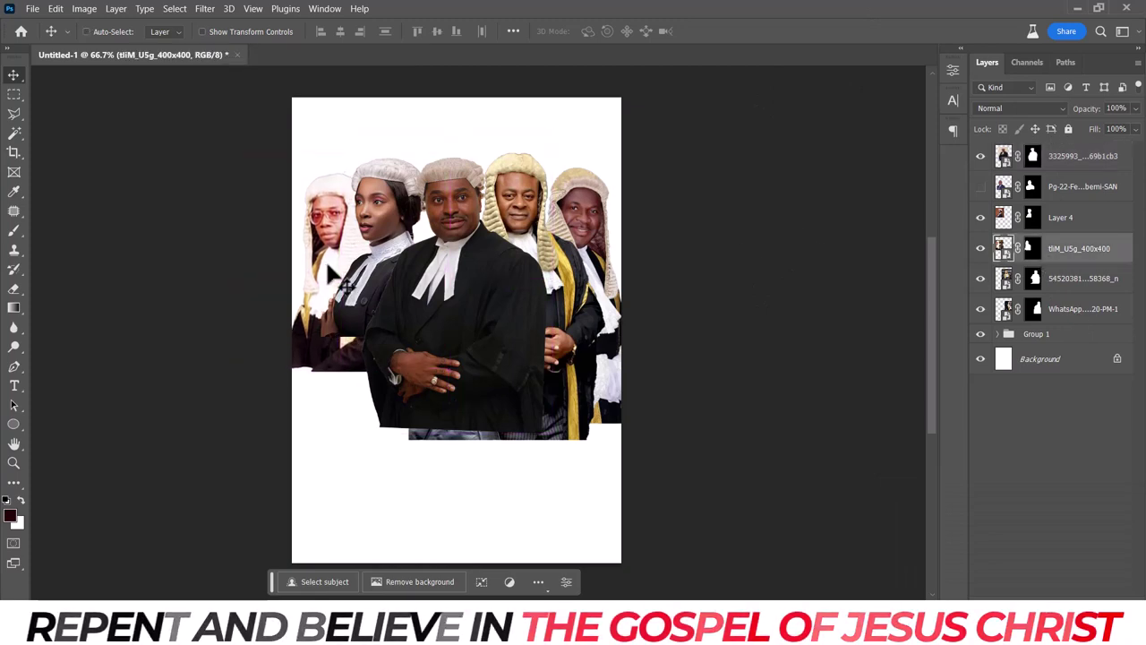
key(alt+Tab)
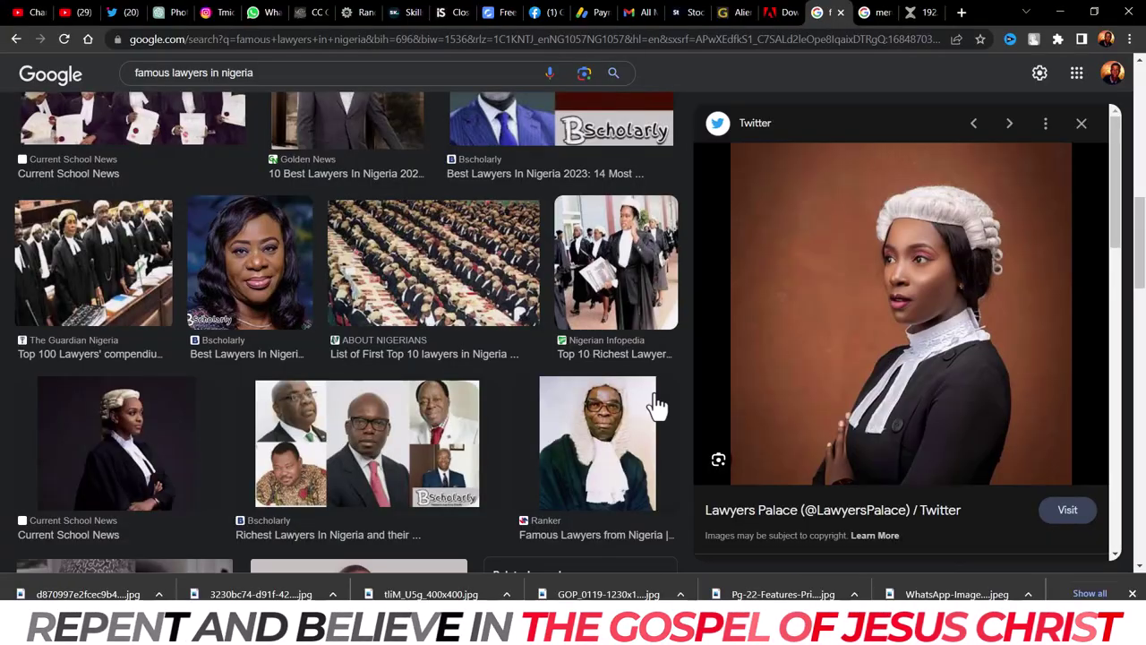
click(606, 434)
scroll(1119, 318, down, 5)
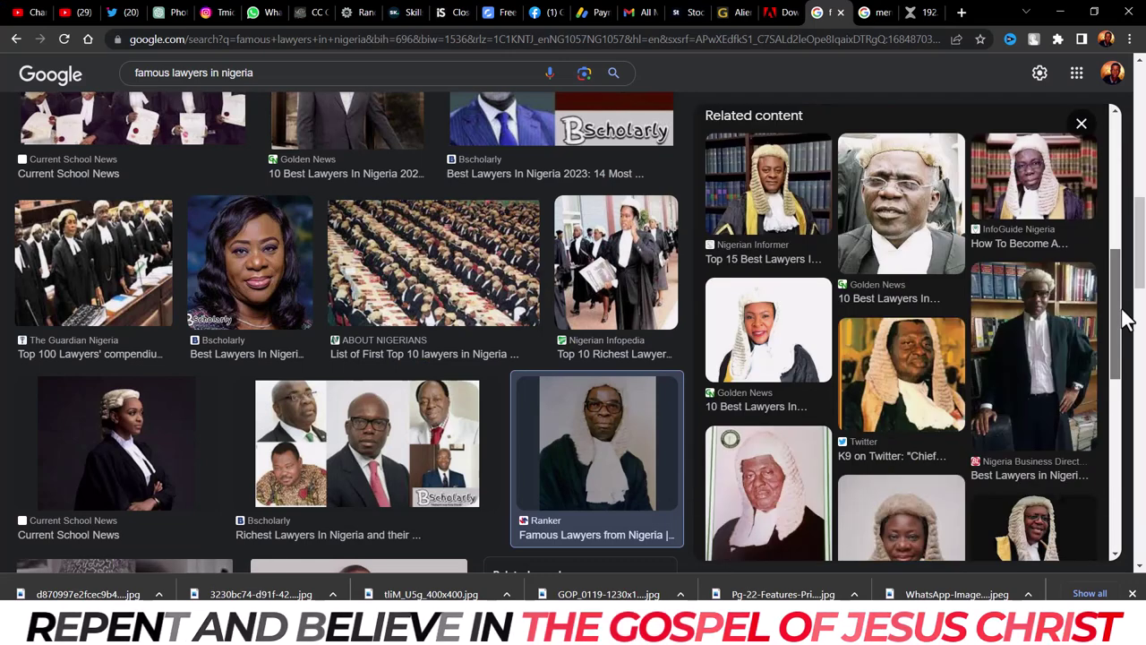
drag(1126, 308, 1130, 215)
click(1056, 510)
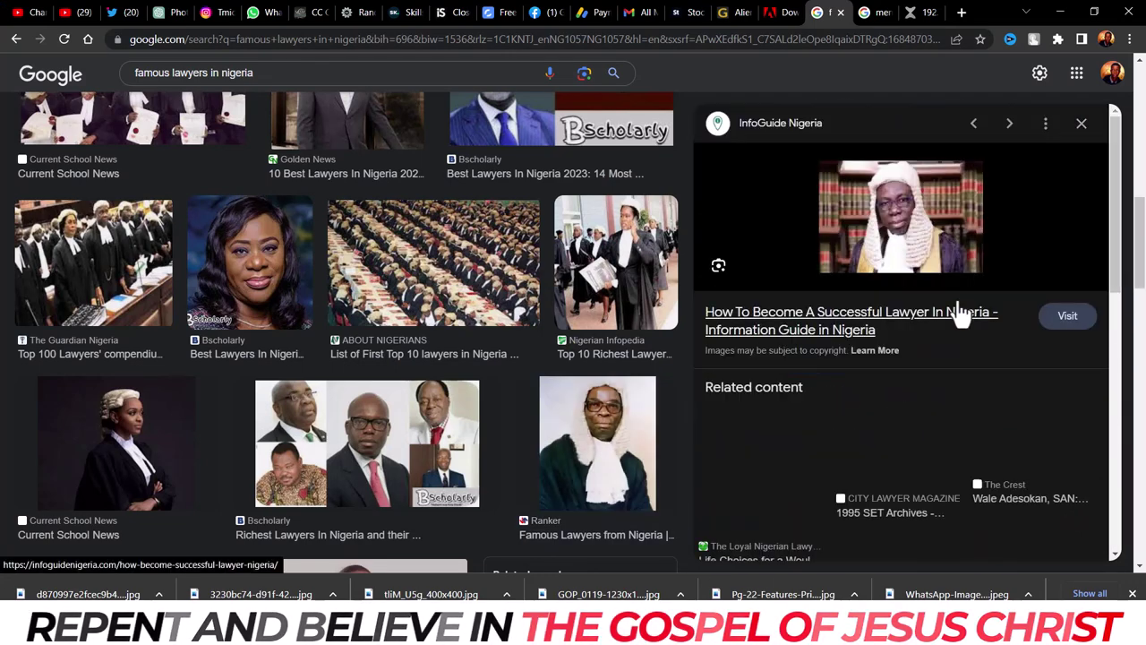
click(1082, 125)
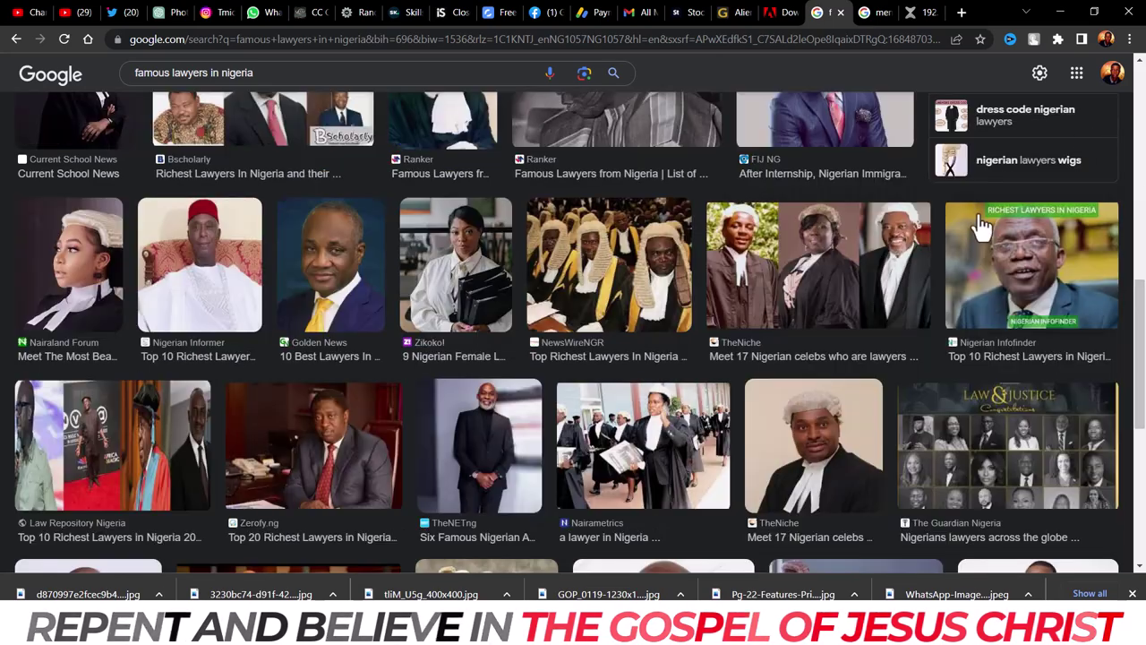
scroll(1142, 407, down, 3)
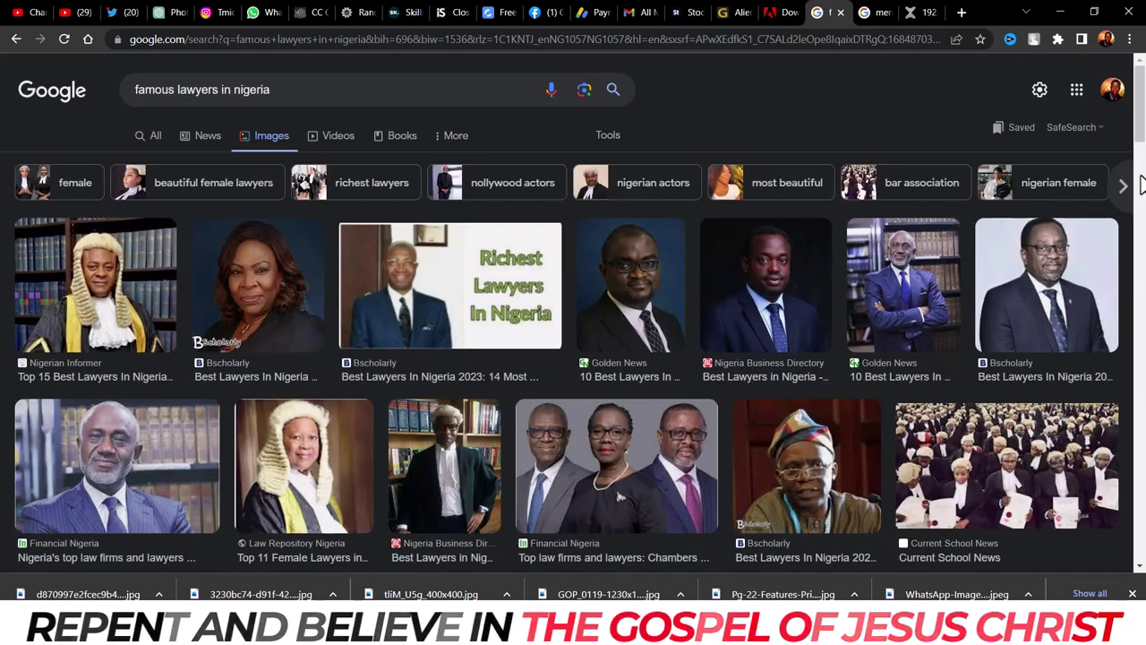
scroll(1140, 183, down, 1)
click(788, 385)
scroll(1126, 275, down, 3)
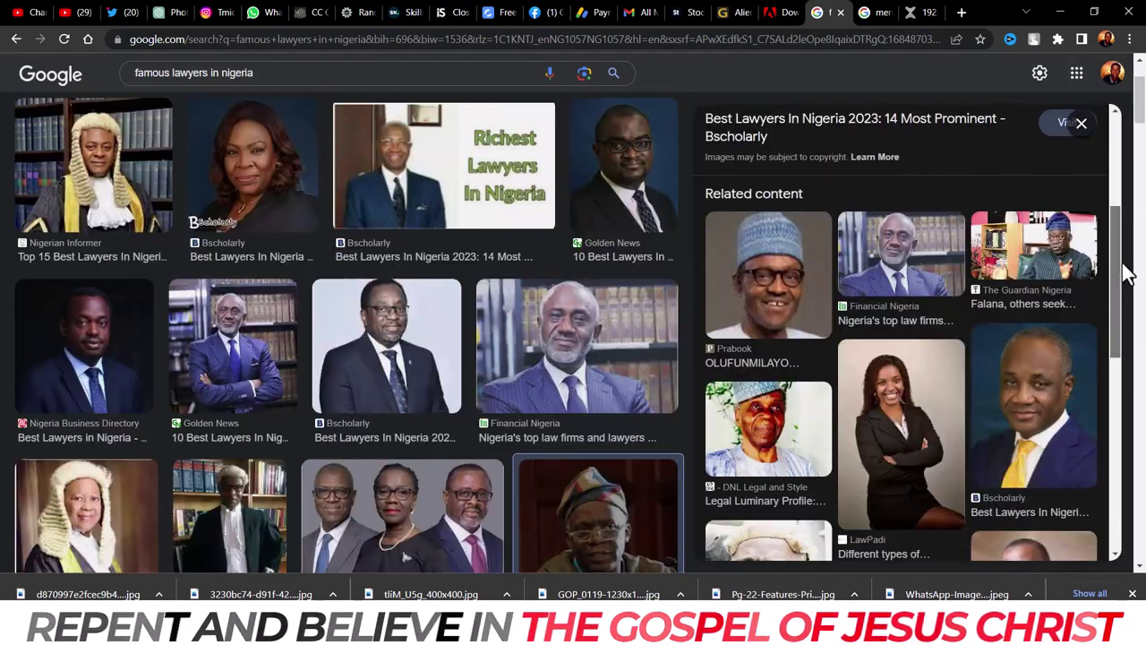
scroll(1126, 296, down, 3)
scroll(1130, 332, down, 1)
scroll(1130, 340, up, 1)
scroll(1114, 224, up, 5)
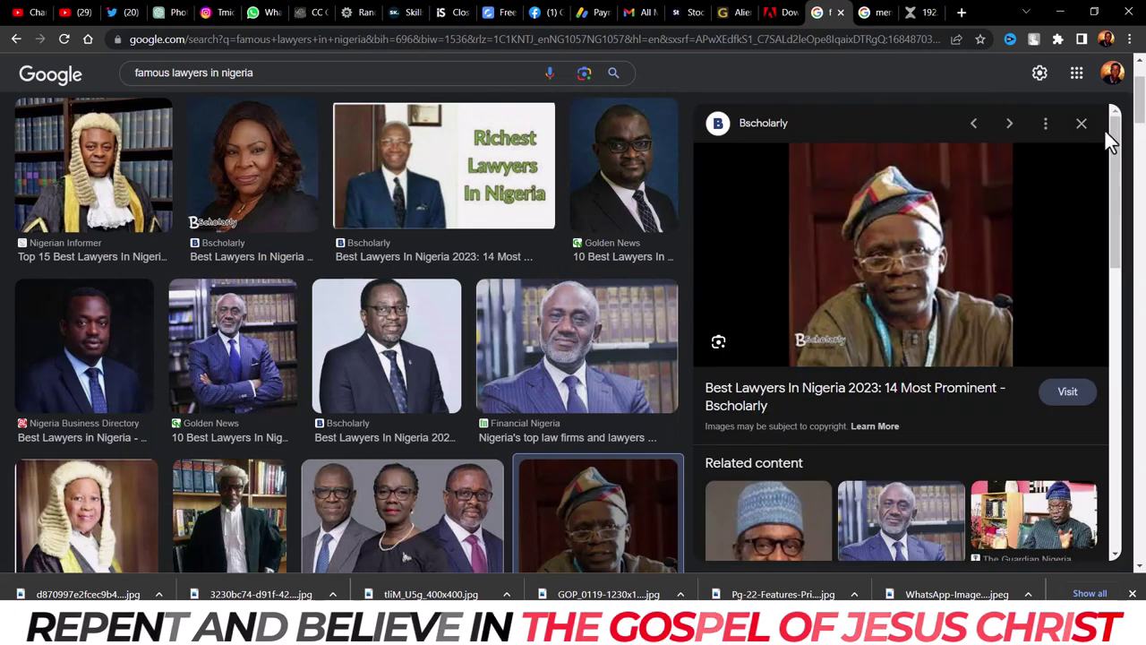
click(1081, 122)
scroll(951, 263, down, 5)
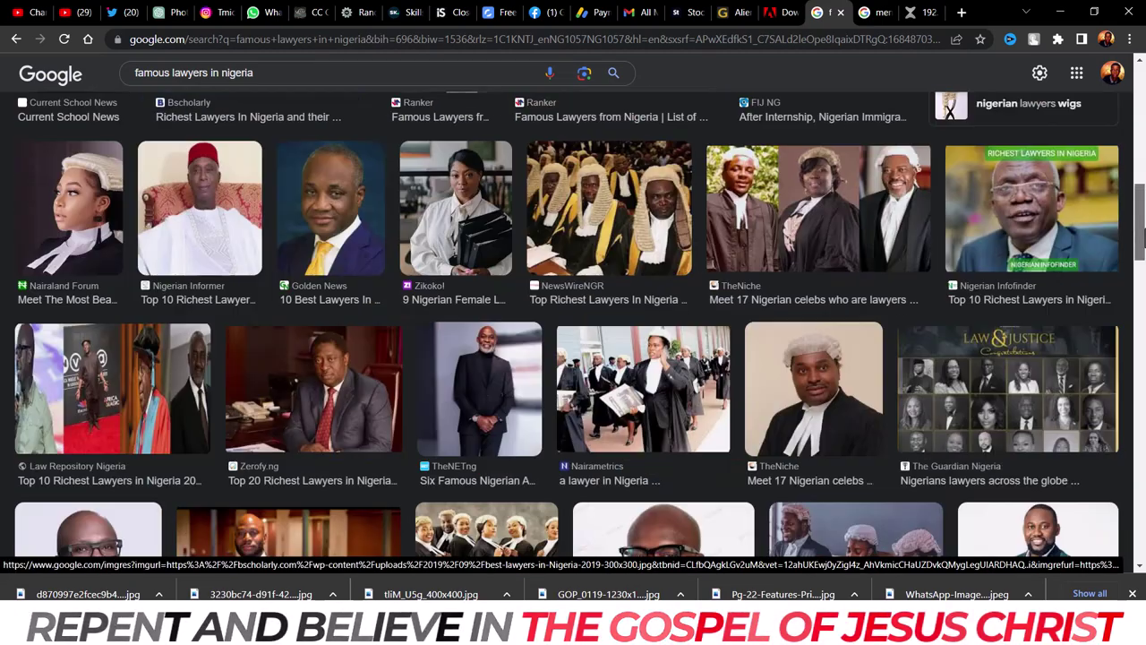
scroll(573, 322, down, 3)
scroll(573, 322, down, 2)
mouse_move(1141, 295)
mouse_down()
mouse_move(1142, 314)
mouse_move(1142, 63)
mouse_up()
Search Google Images for 'lawyers in their regalia', correcting the misspelled 'regaliar'.
click(281, 84)
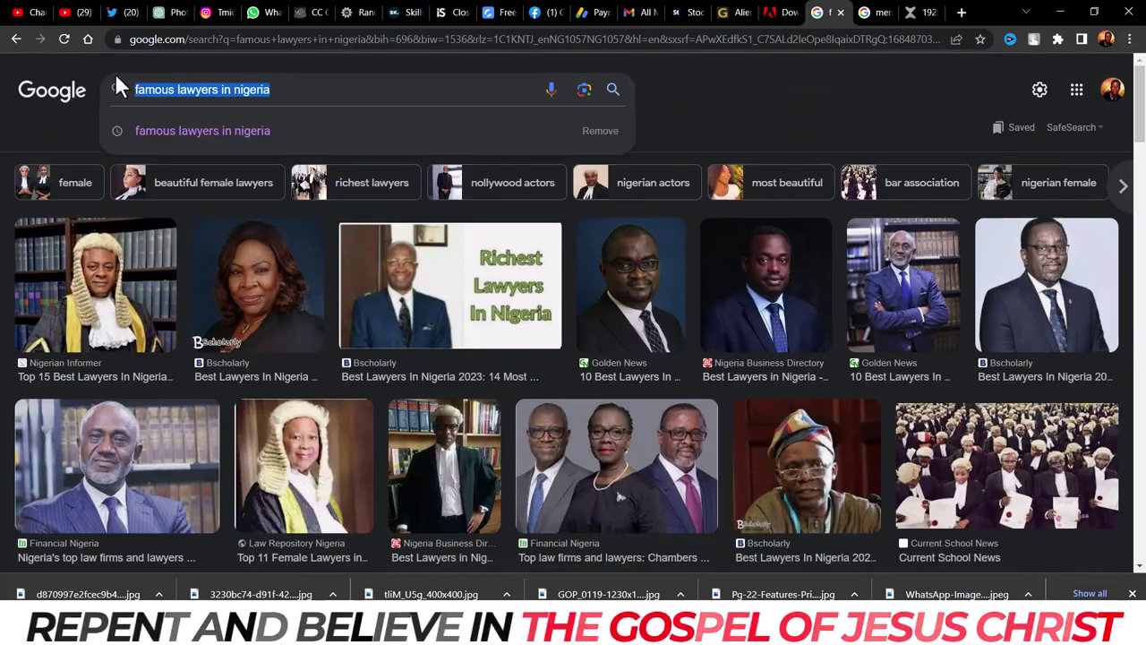
text(flawyers in)
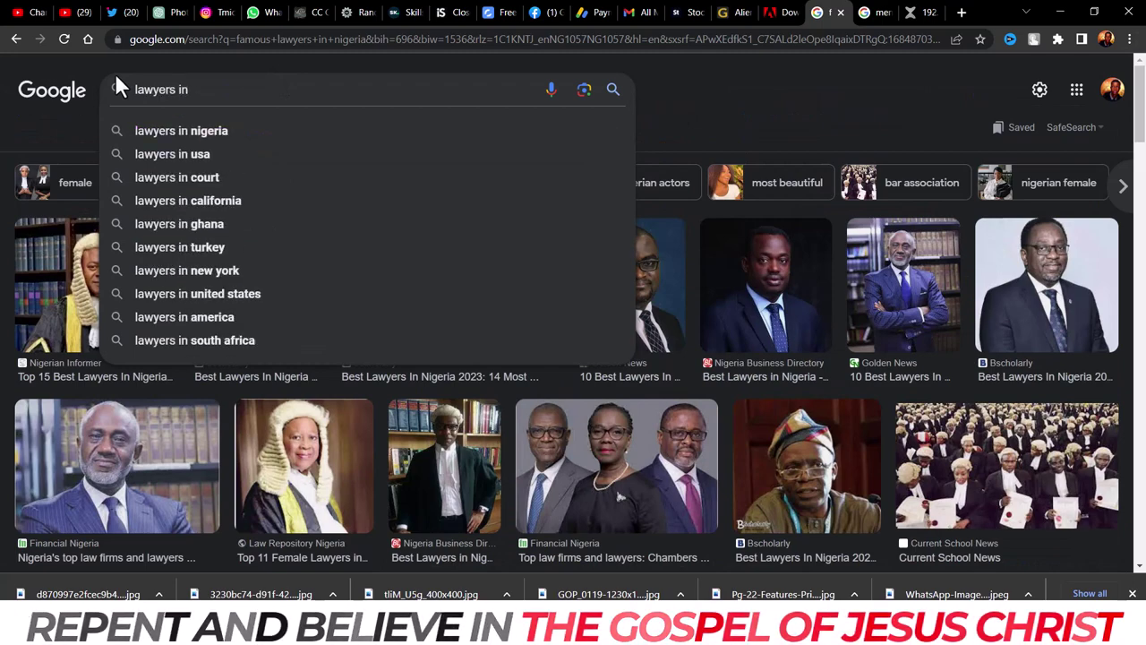
text( their reg)
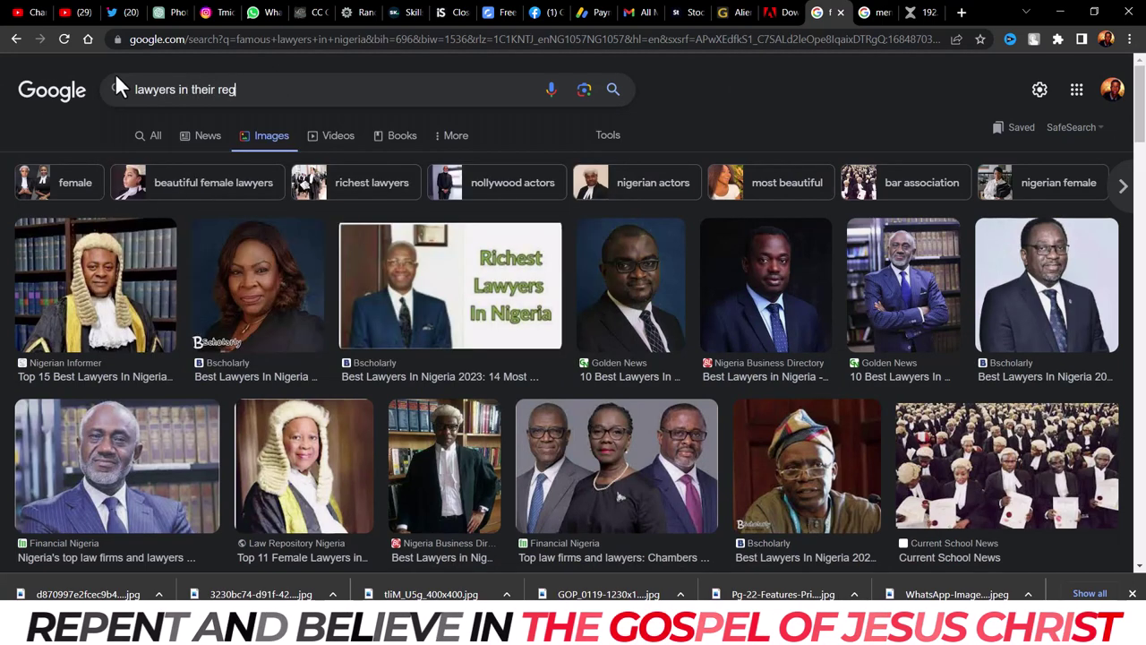
text(aliar)
key(Return)
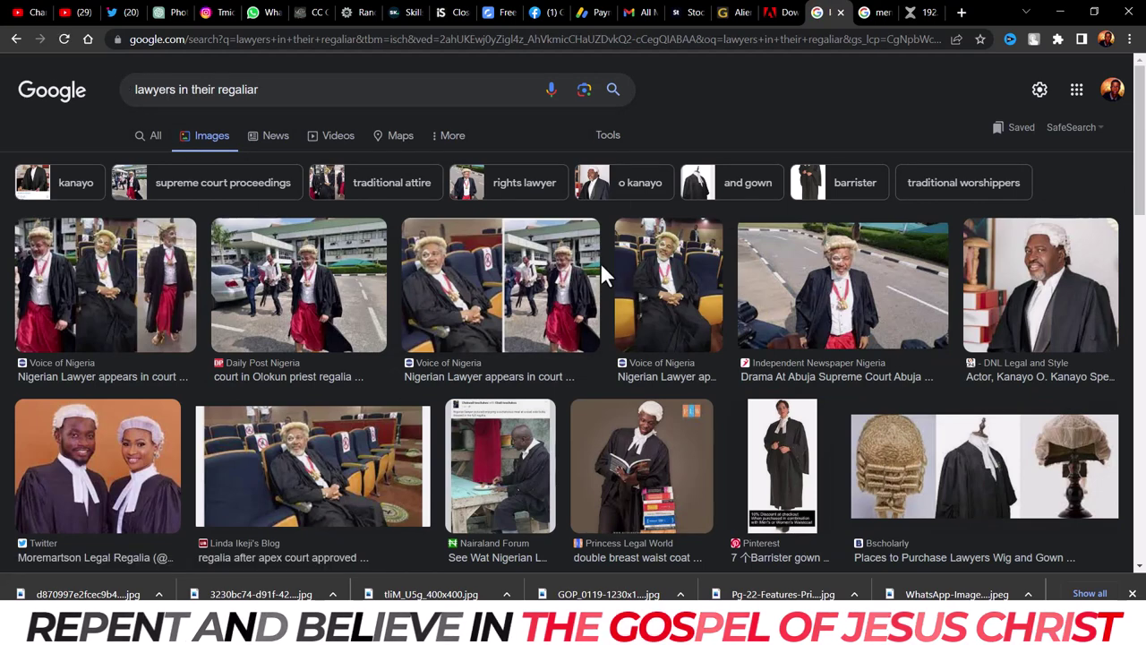
drag(1141, 114, 1141, 117)
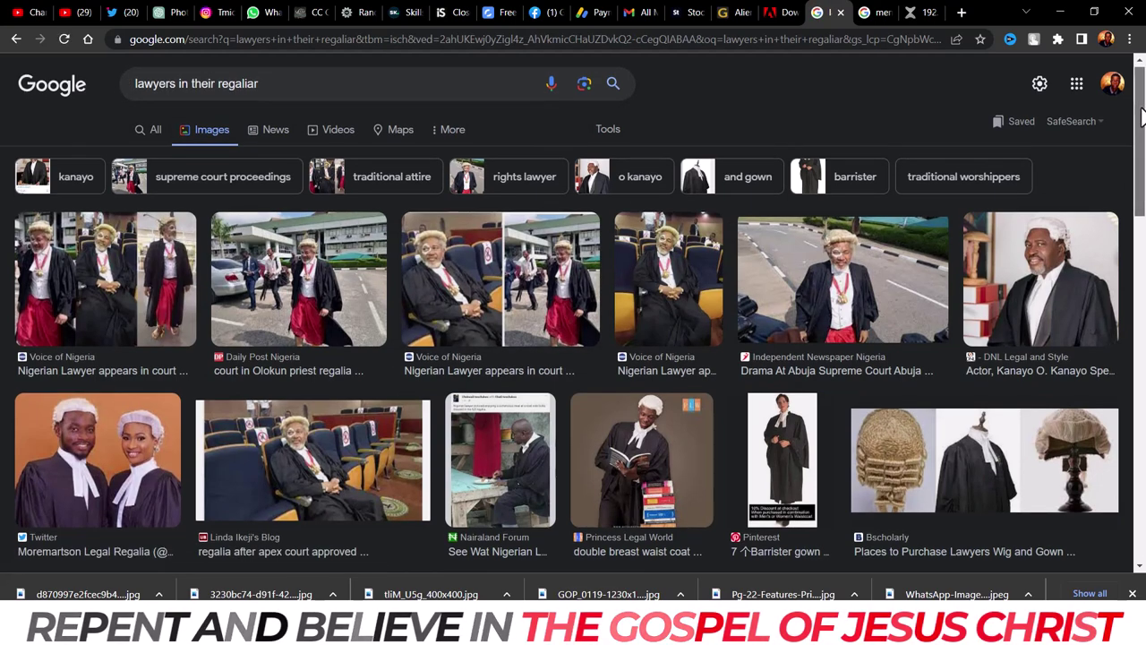
click(268, 83)
key(BackSpace)
key(Return)
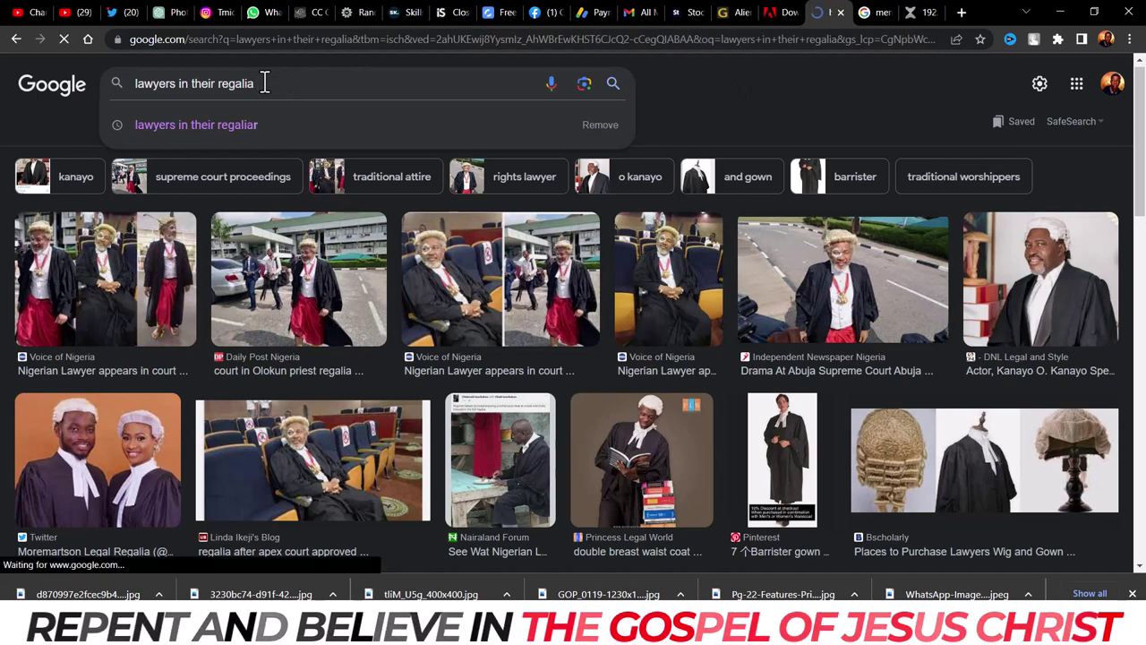
drag(1142, 175, 1143, 253)
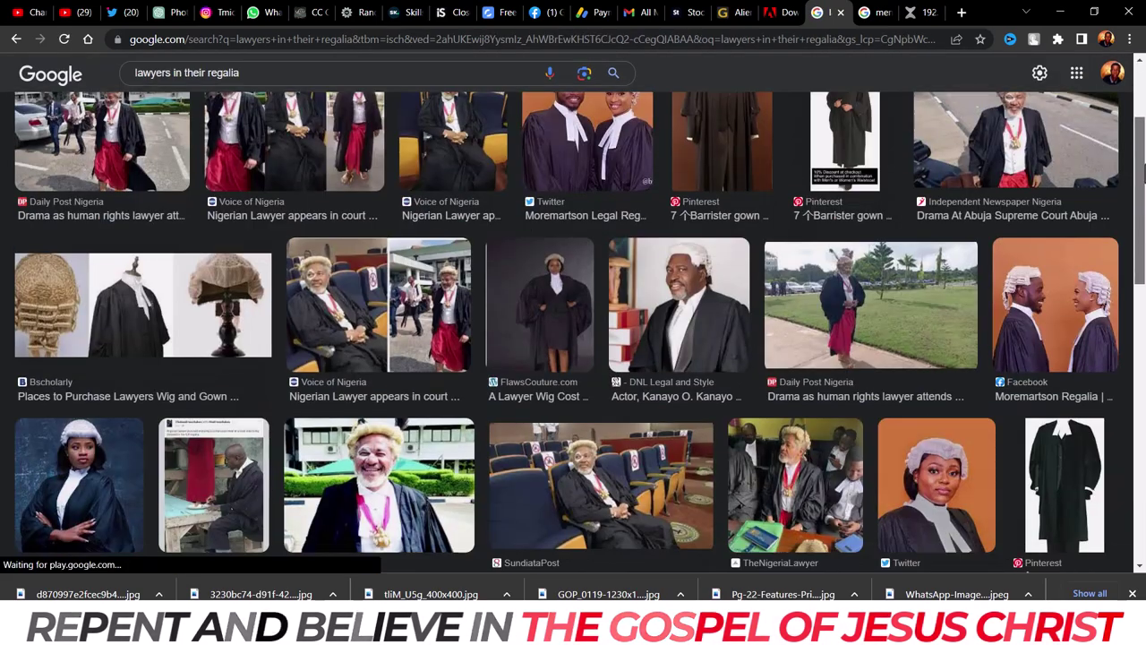
scroll(1143, 254, down, 5)
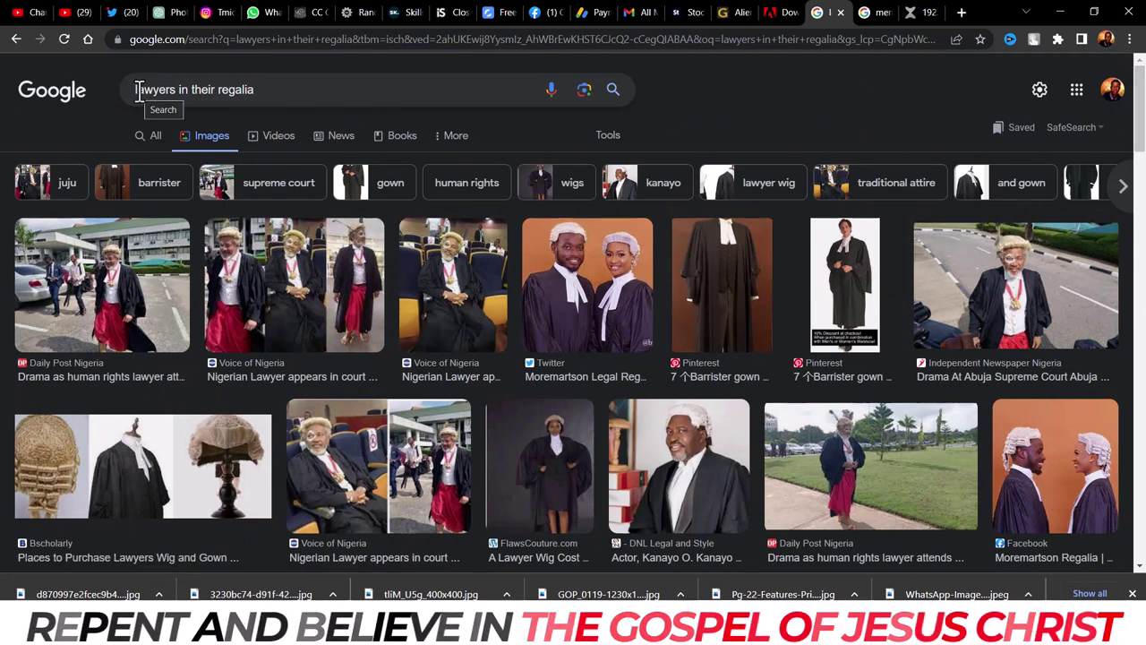
Refine the search to 'nigeria lawyers in their regalia' and check the wigged woman's Facebook source.
click(138, 92)
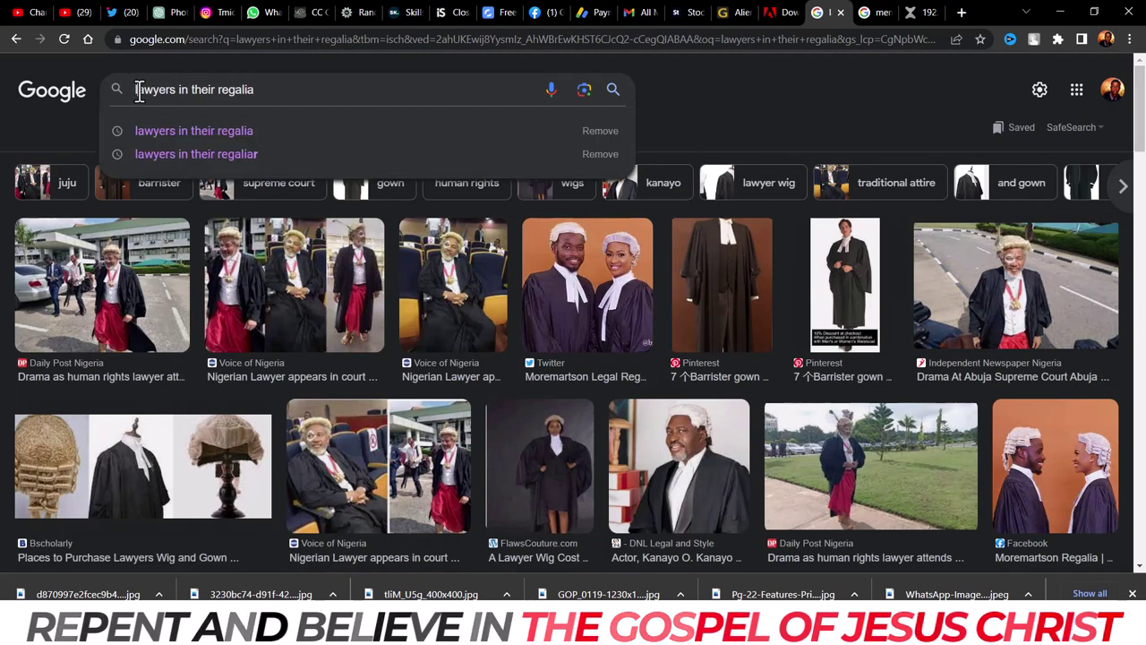
text(nigeria)
key(Return)
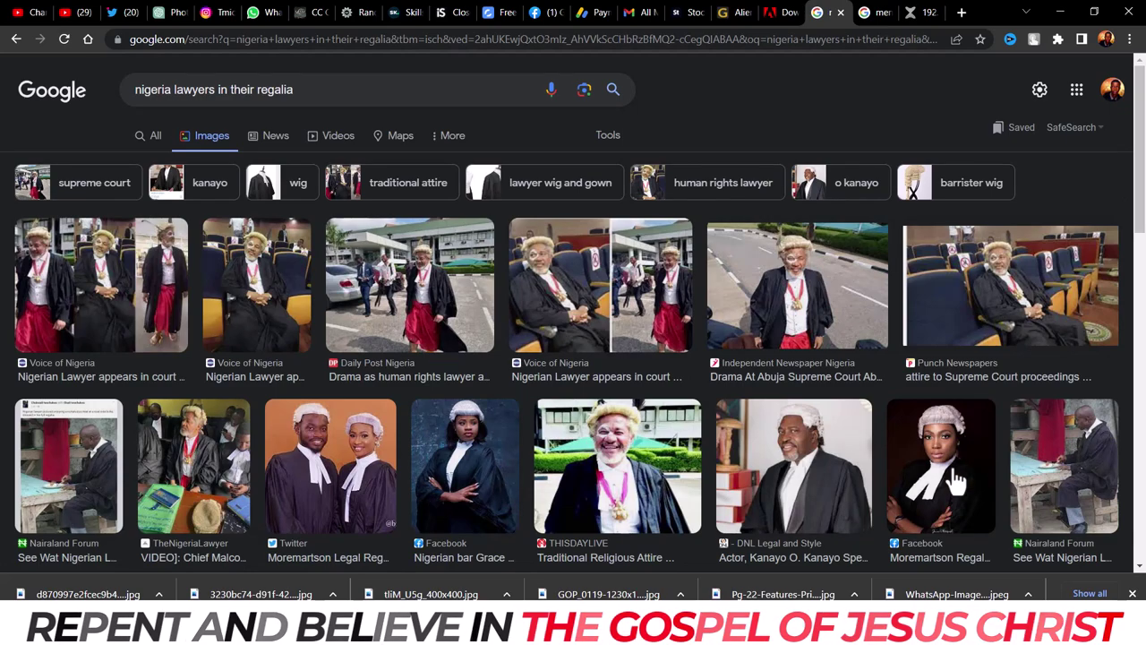
click(956, 481)
click(911, 517)
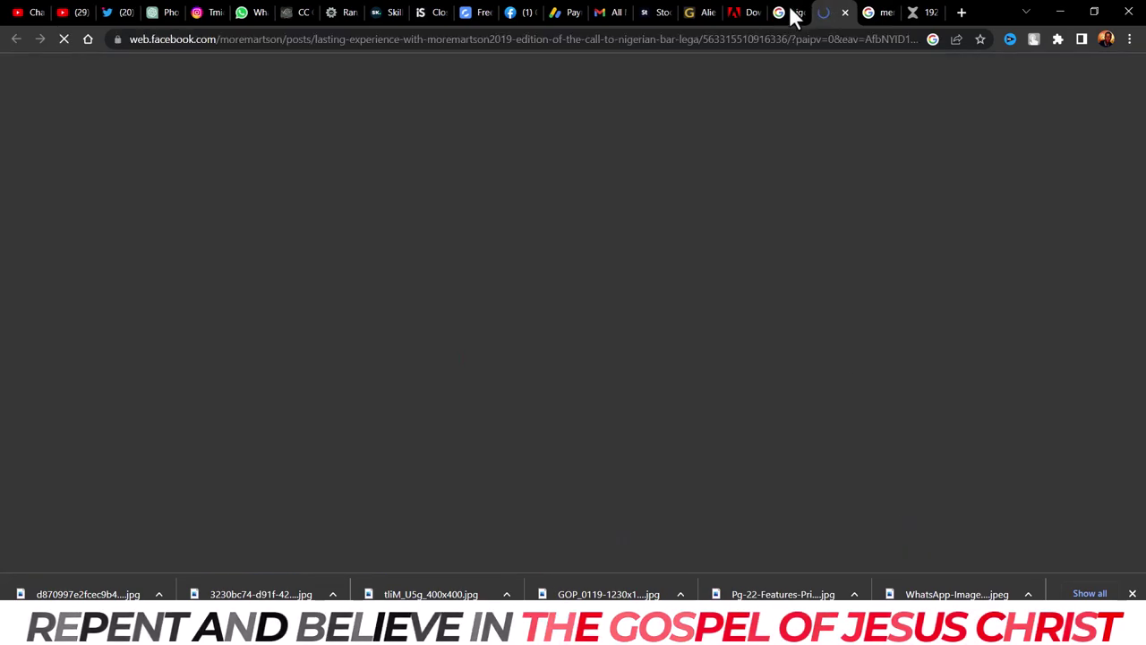
click(789, 14)
click(825, 14)
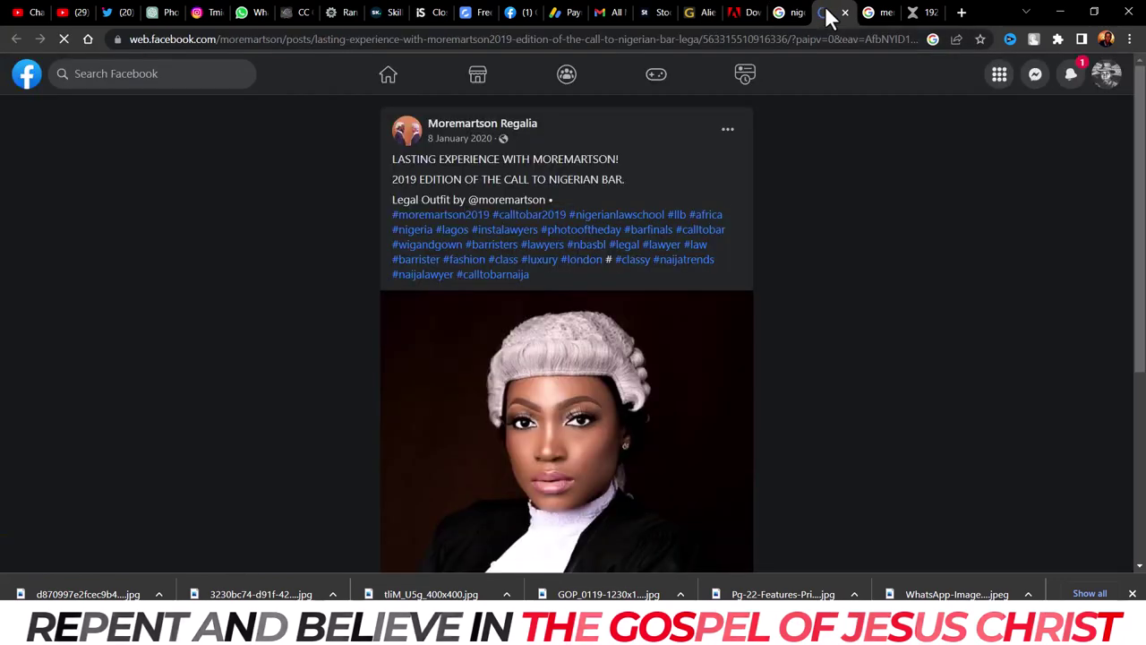
scroll(1026, 189, down, 1)
scroll(1026, 188, down, 3)
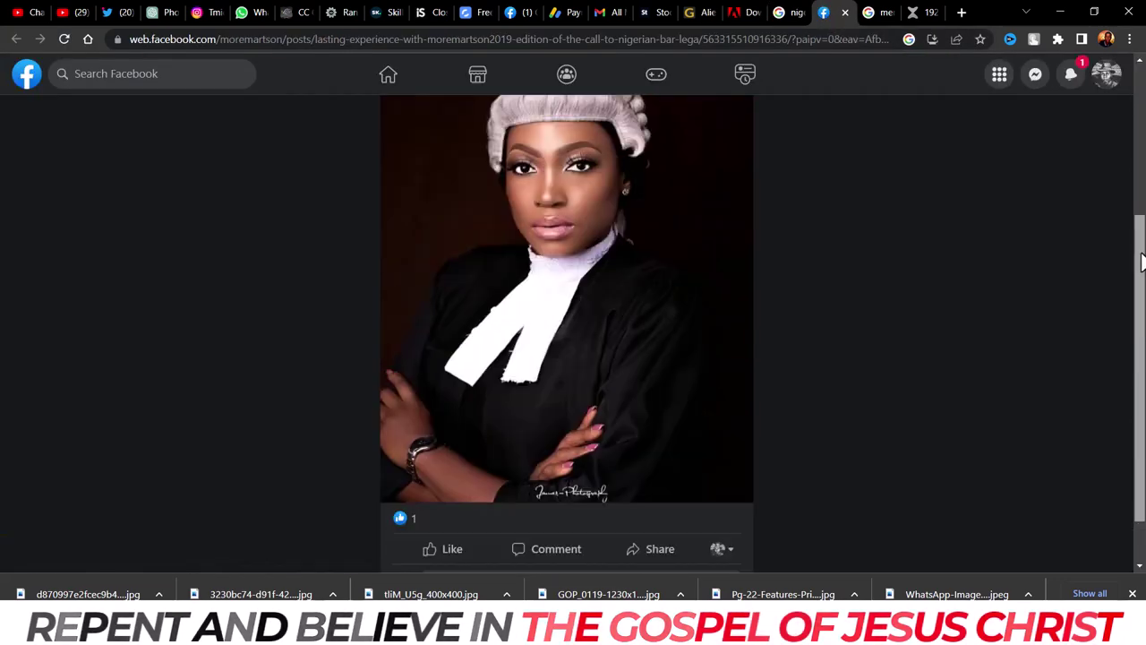
scroll(1026, 189, up, 3)
click(845, 12)
Open the DNL Legal and Style article showing a wigged lawyer's portrait.
key(Right)
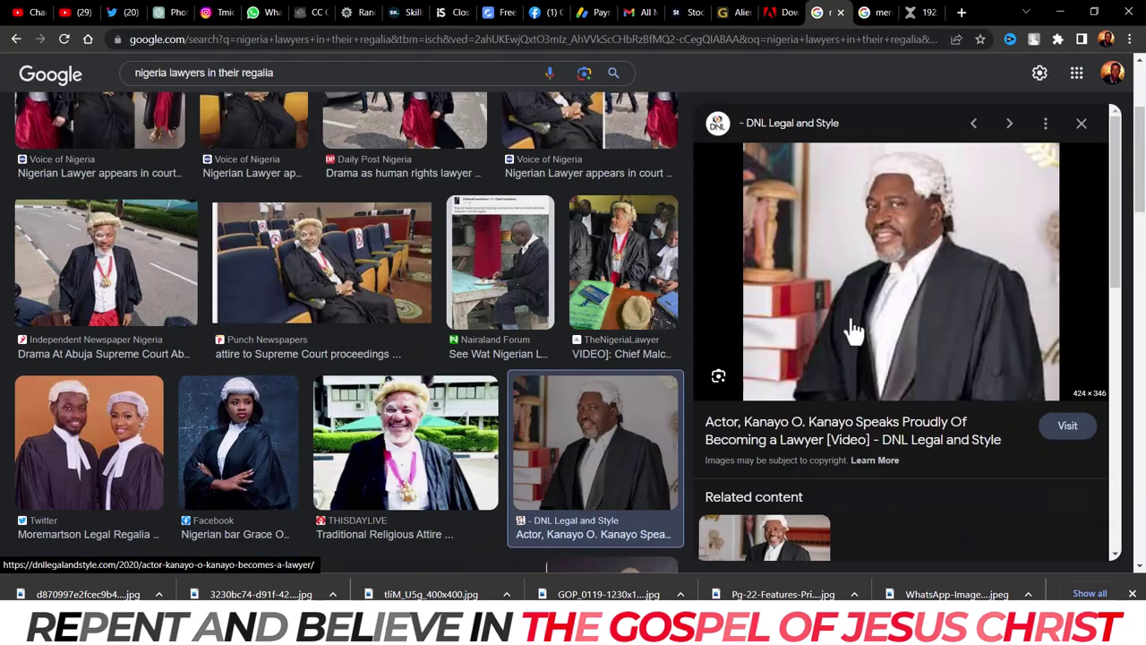
scroll(1120, 248, down, 2)
scroll(1120, 332, down, 1)
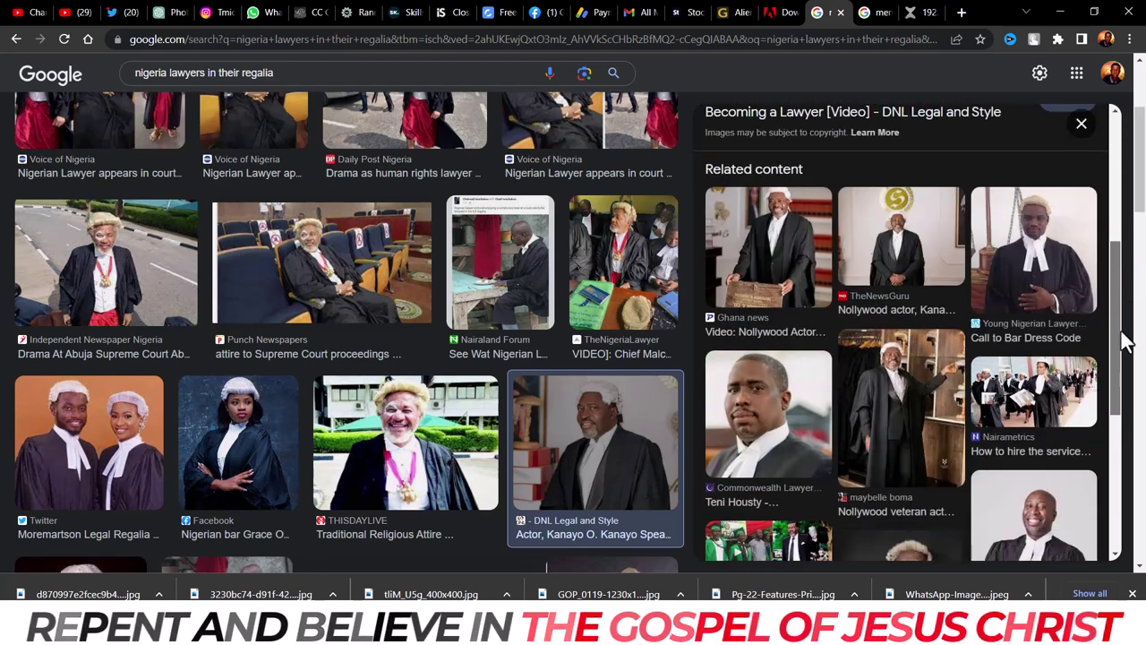
scroll(1121, 376, down, 4)
scroll(870, 439, up, 7)
click(865, 439)
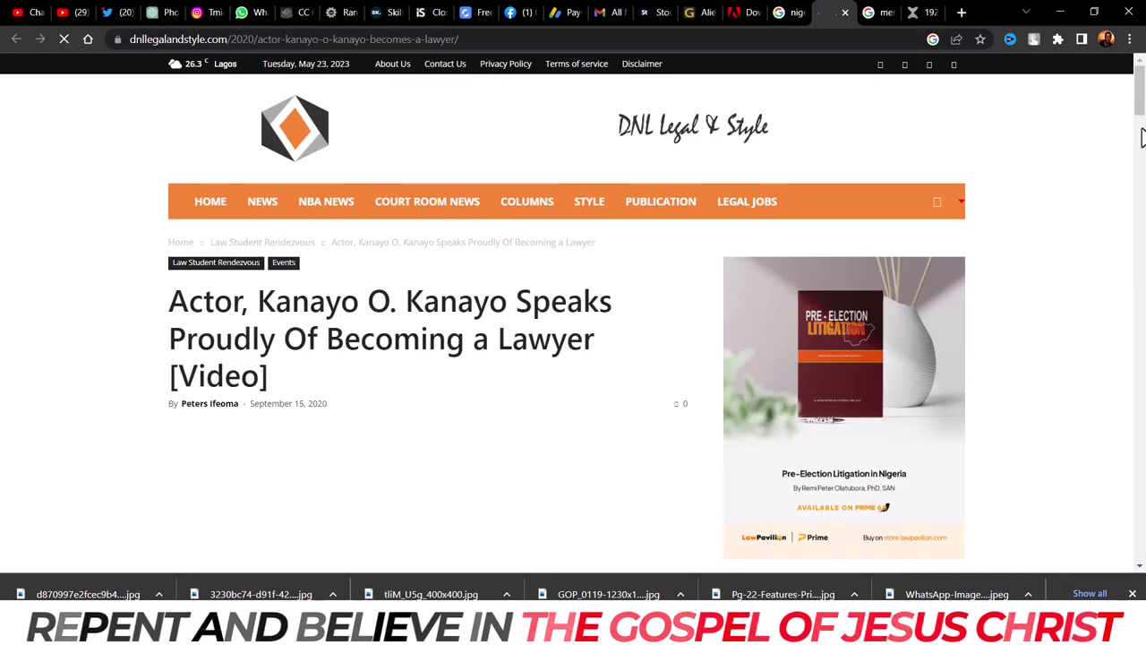
scroll(1089, 152, down, 15)
drag(1139, 228, 1137, 134)
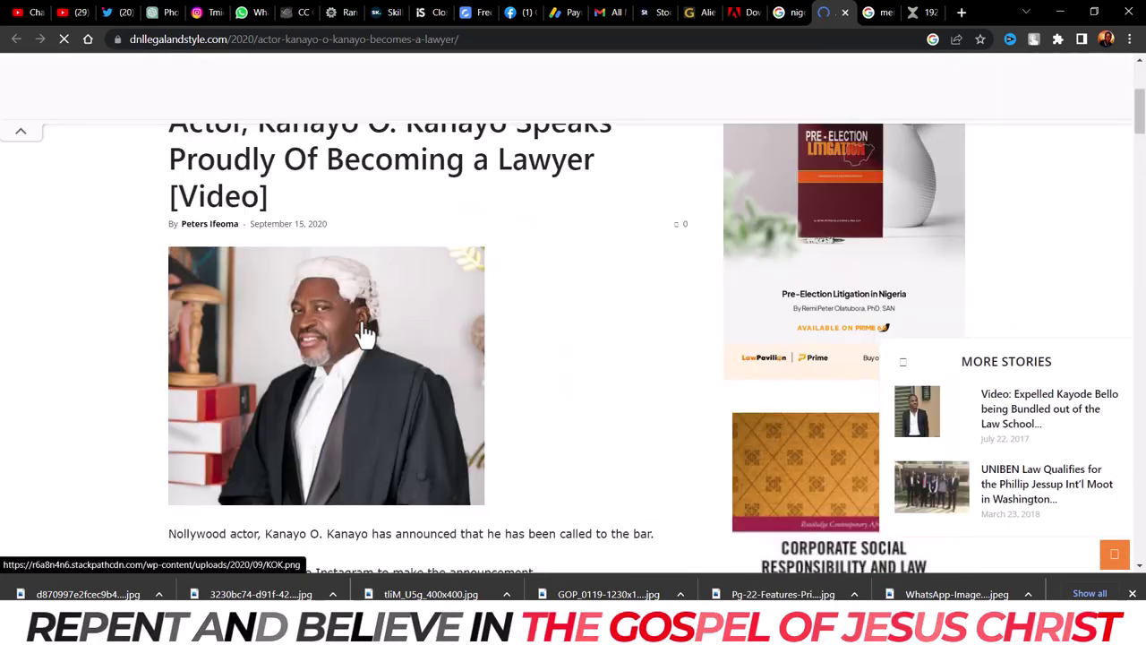
Save the lawyer's photo as KOK.png and return to Photoshop.
right_click(366, 331)
click(426, 506)
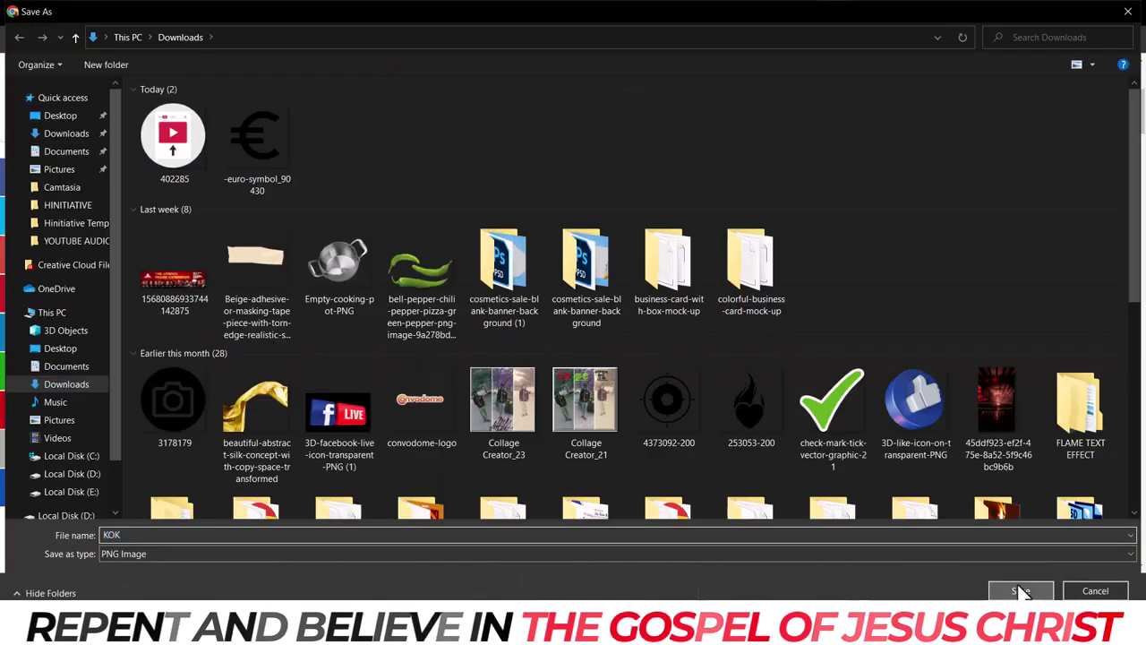
text(KOK)
click(1021, 591)
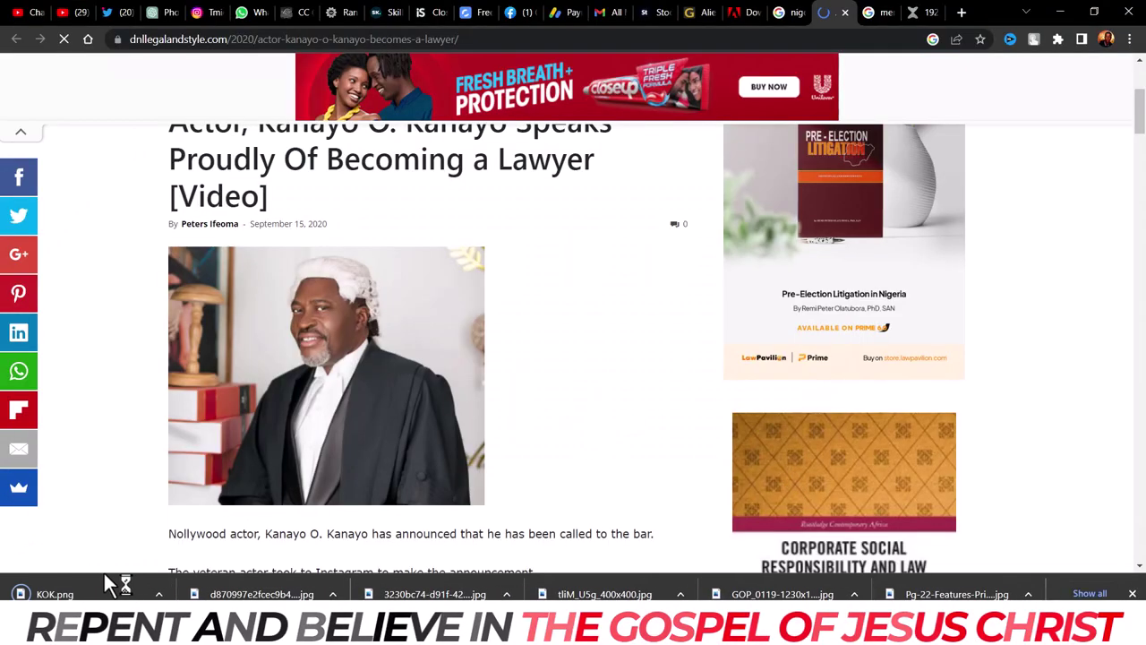
key(alt+Tab)
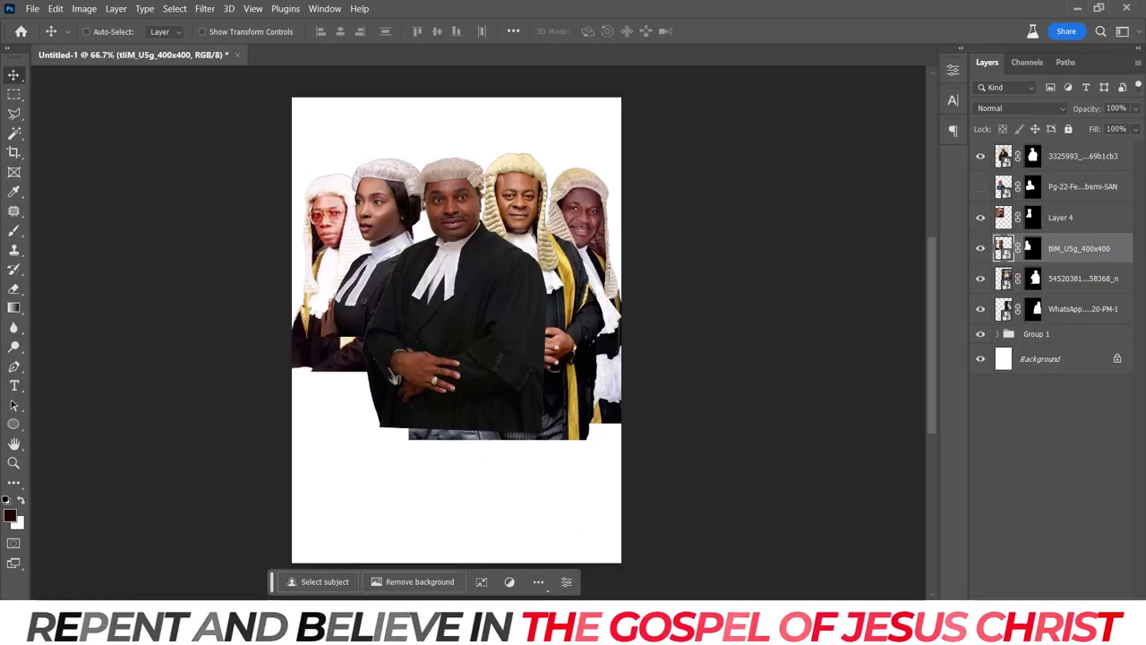
Hide Layer 4 and place the KOK photo into the poster.
click(980, 216)
click(1074, 187)
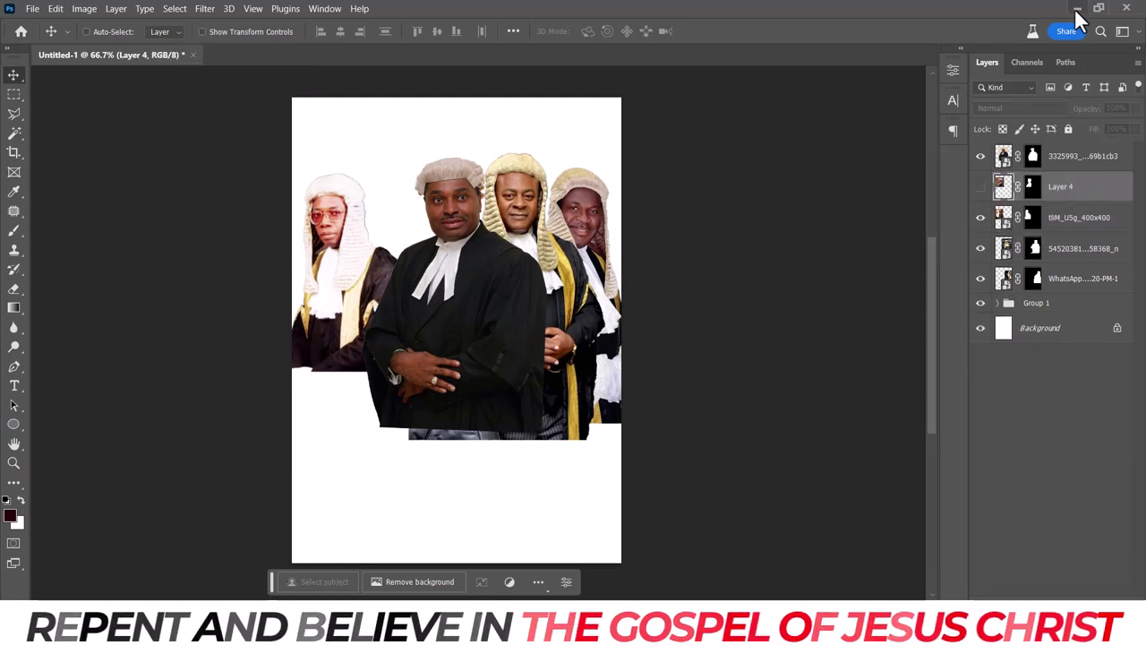
key(alt+Tab)
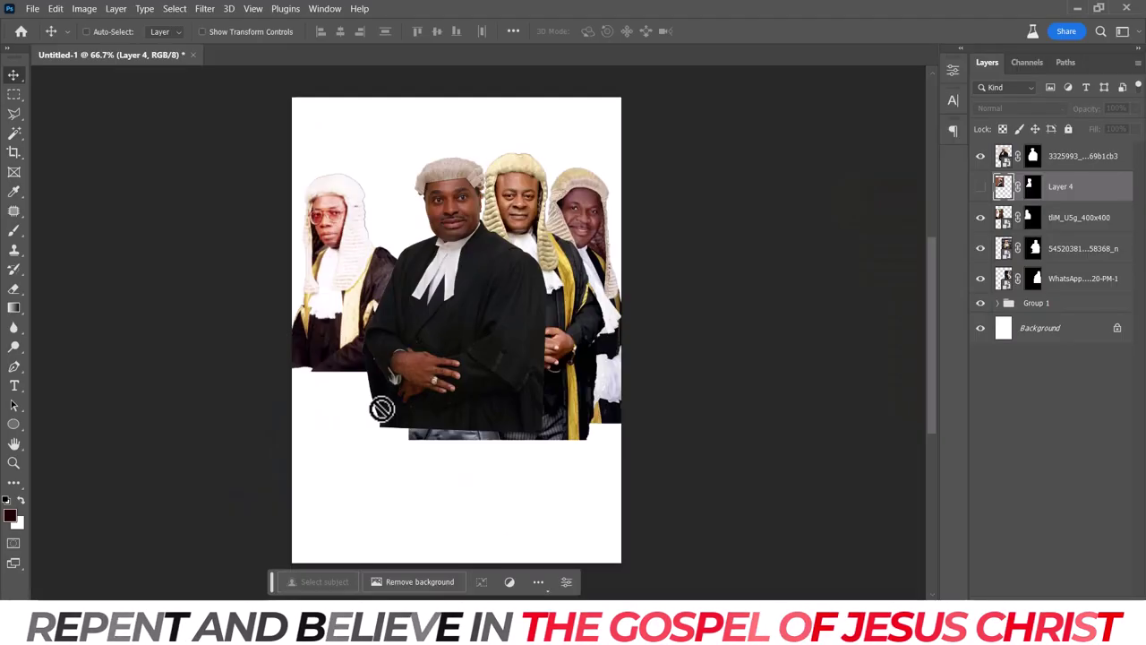
drag(326, 375, 378, 404)
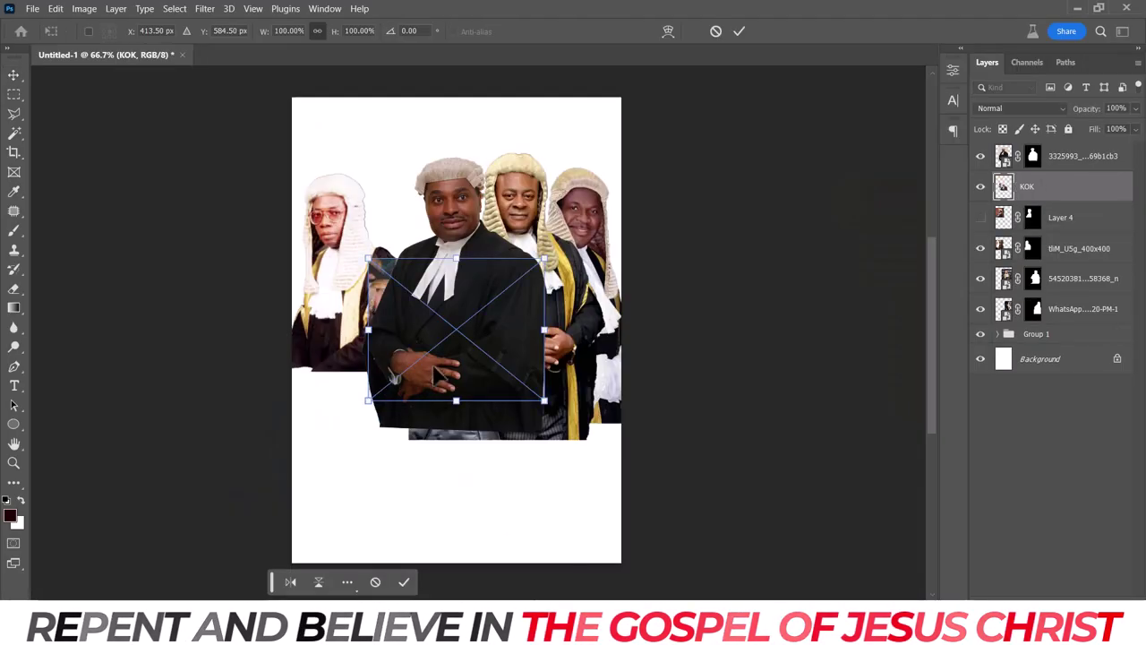
key(Return)
Remove the KOK photo's background and position its layer beneath the 3325993 layer.
drag(1051, 188, 1057, 152)
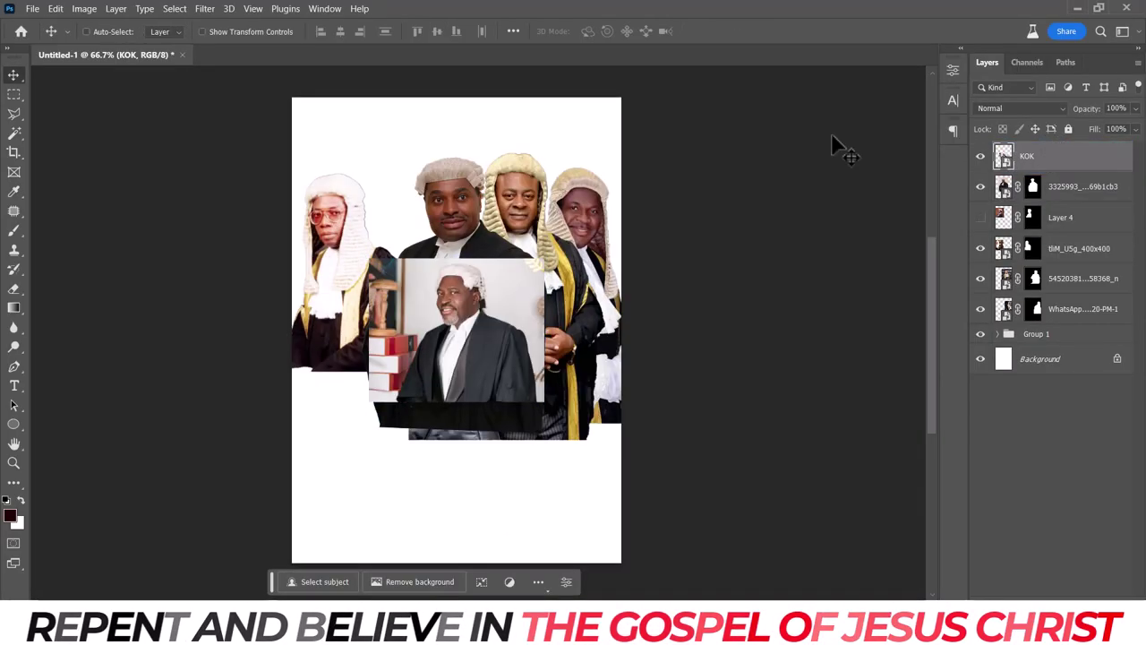
click(400, 574)
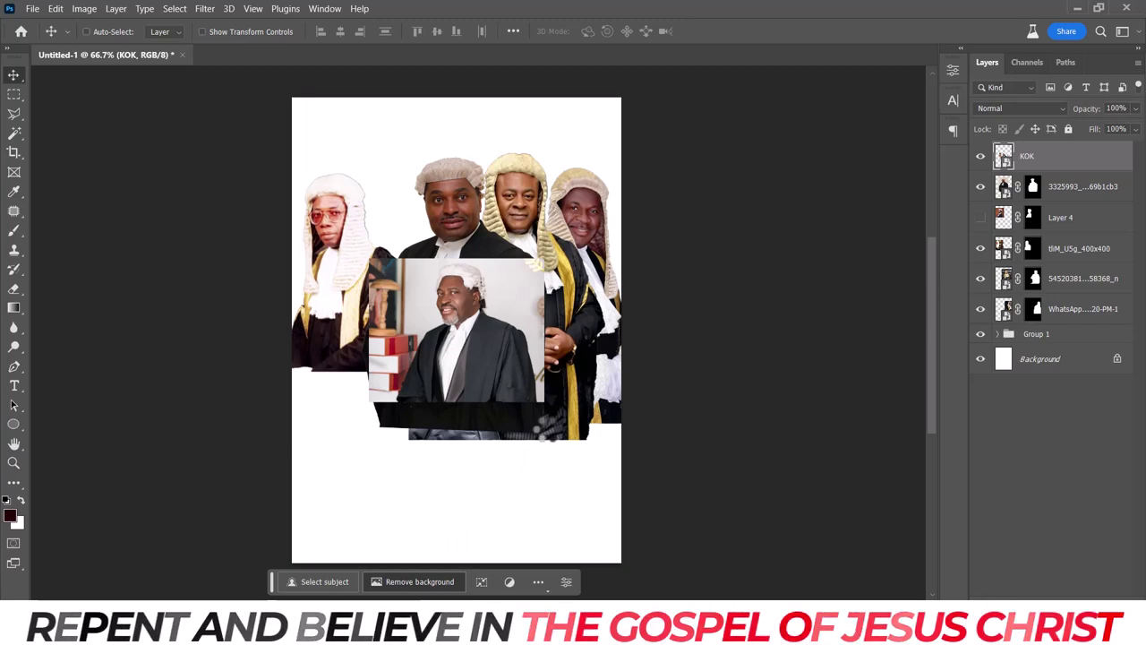
key(alt+Tab)
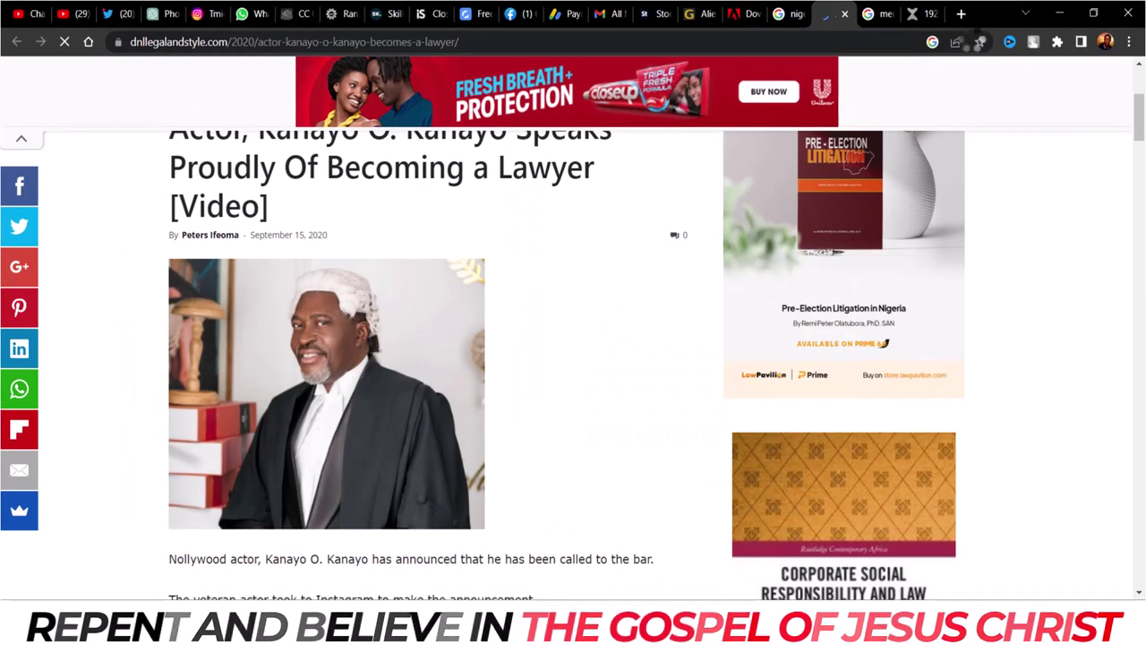
click(1056, 14)
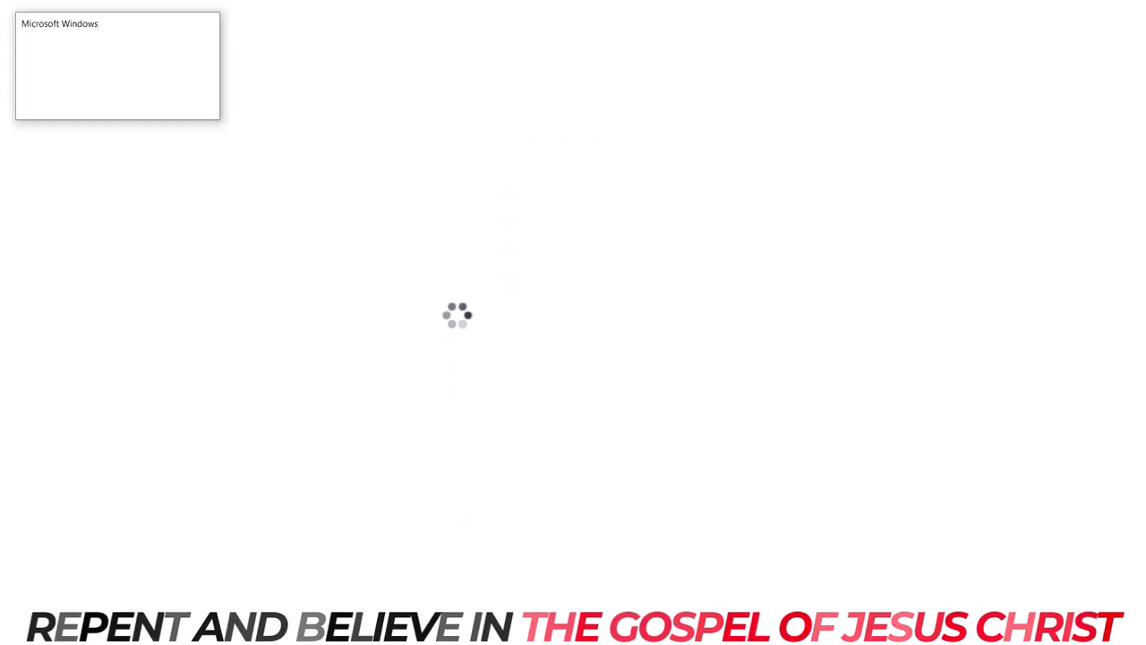
drag(1094, 179, 1094, 202)
Enlarge the grey-wigged lawyer and shift him up and to the left.
key(ctrl+t)
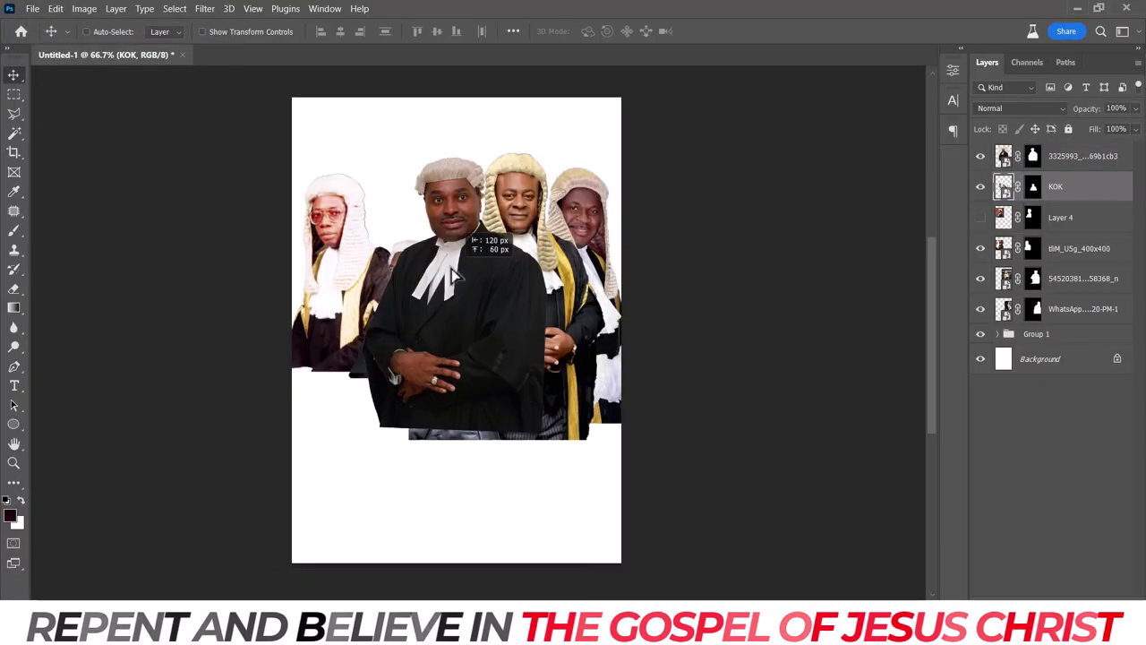
mouse_move(548, 264)
mouse_down()
mouse_move(474, 224)
mouse_move(524, 175)
mouse_up()
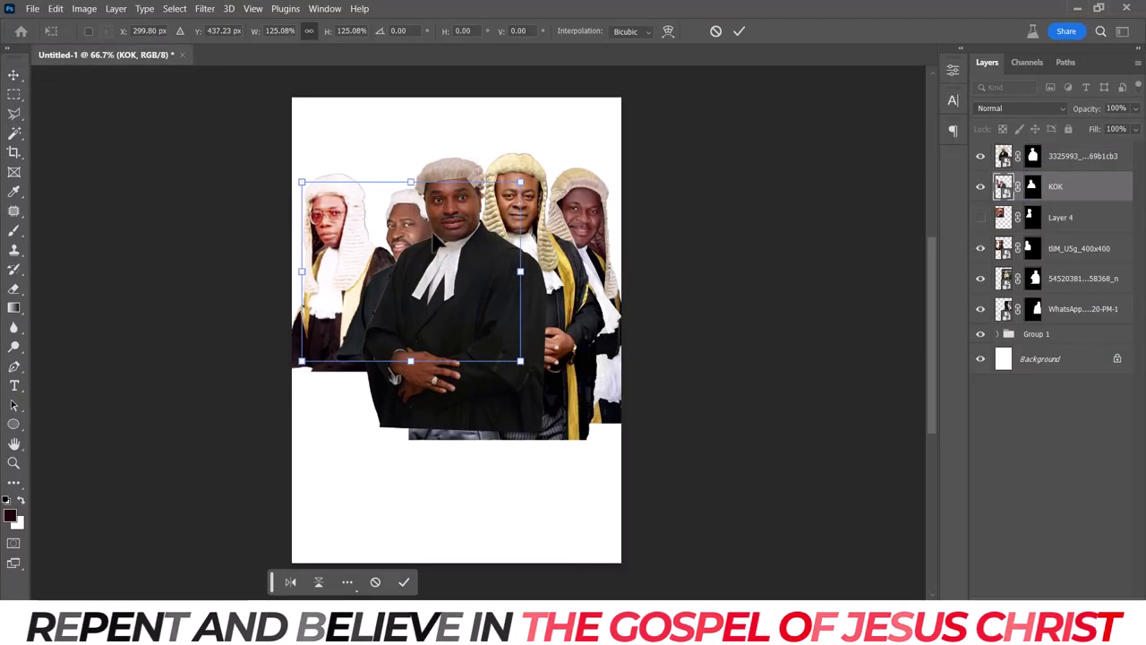
drag(448, 242, 419, 240)
drag(284, 182, 278, 177)
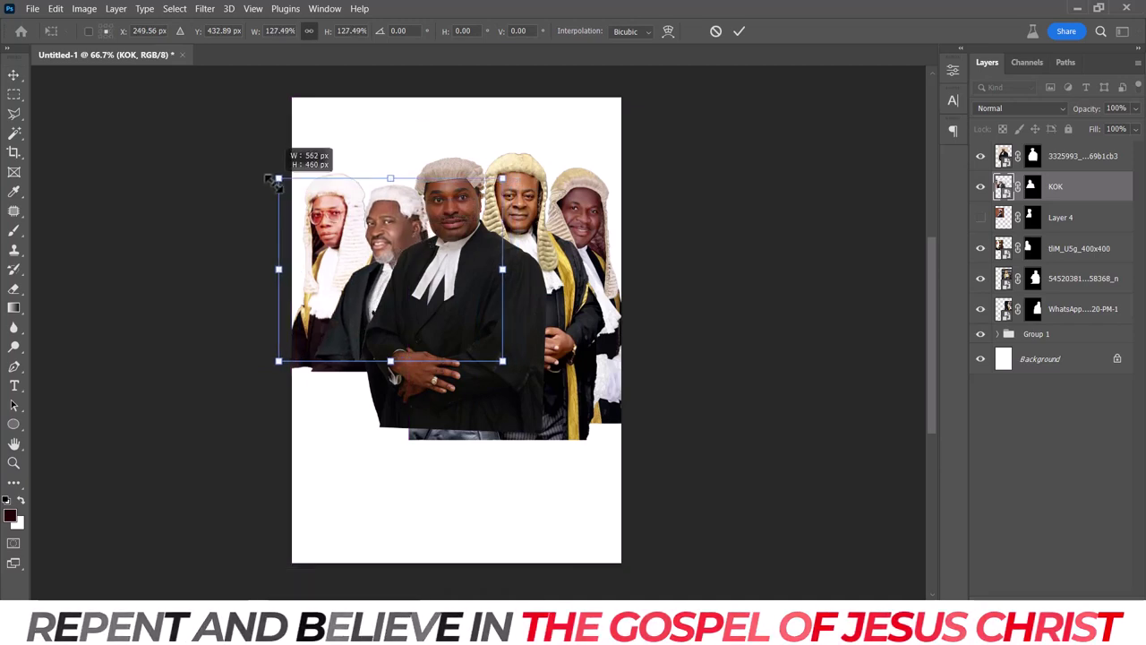
key(Return)
Resize him to about 110%, tucked behind the front lawyer's shoulder.
key(ctrl+t)
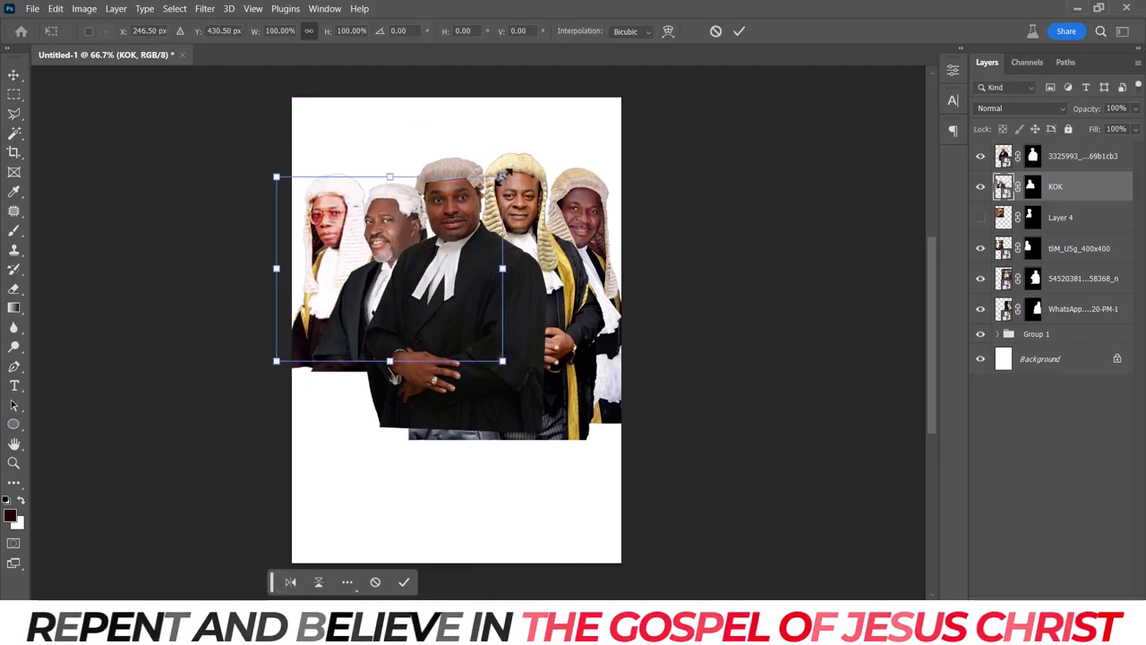
drag(420, 235, 419, 254)
drag(525, 150, 512, 157)
drag(453, 207, 456, 212)
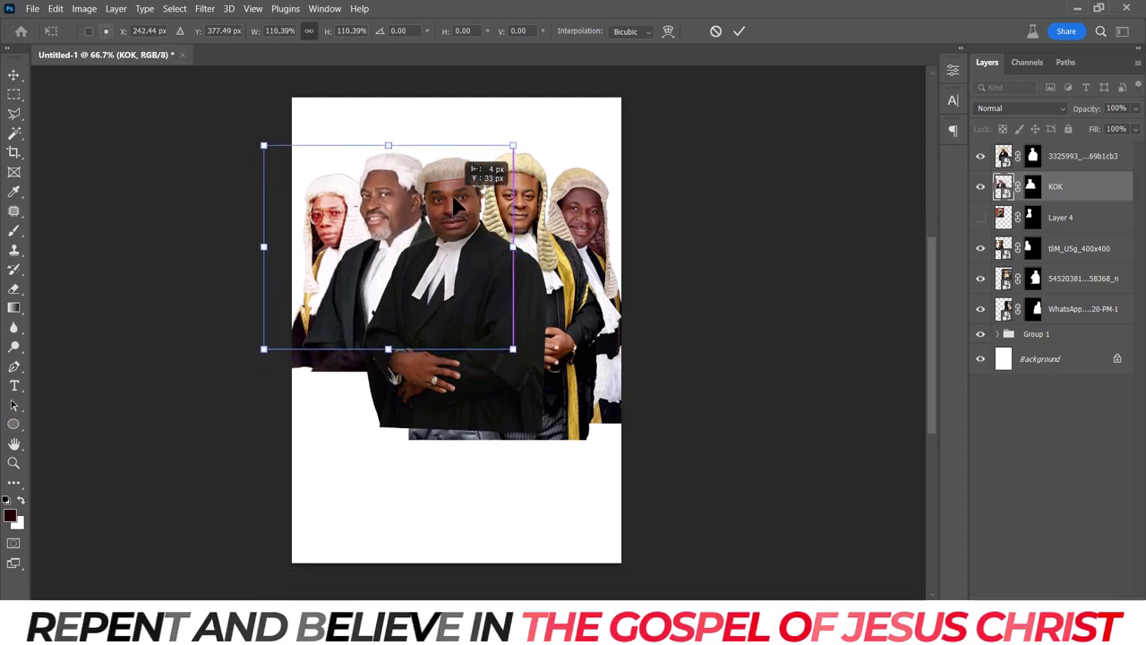
key(Return)
ctrl+click(351, 239)
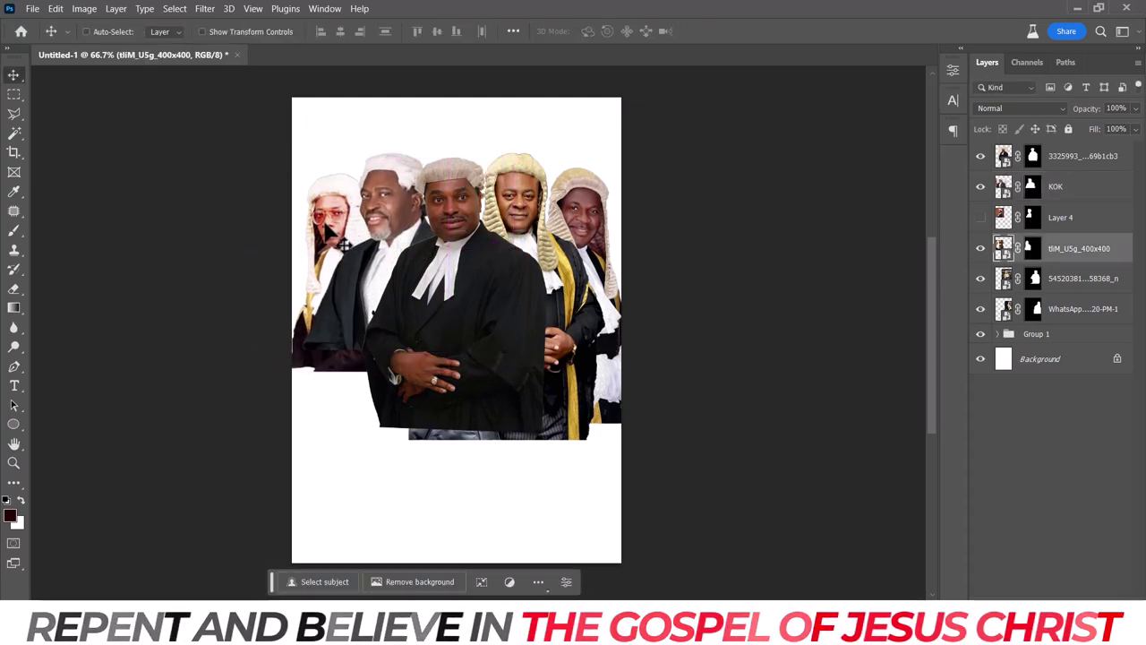
Nudge one lawyer left, move Layer 4 below, and select all five lawyer layers.
drag(528, 219, 524, 220)
ctrl+click(582, 224)
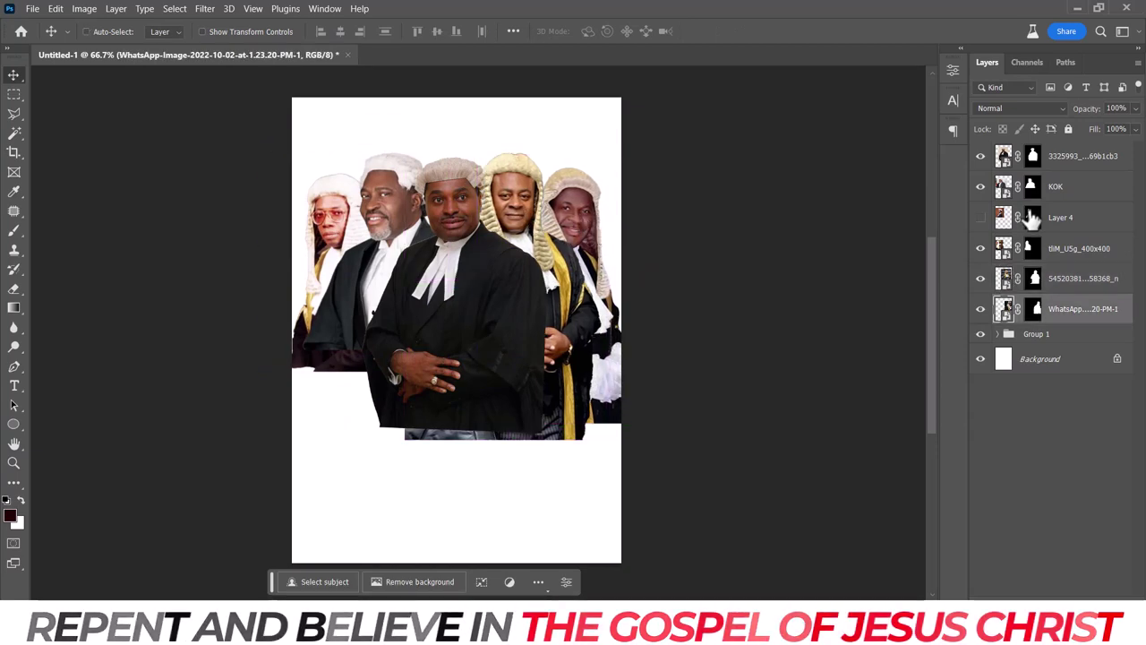
drag(1067, 229, 1057, 322)
click(1082, 277)
shift+click(1081, 156)
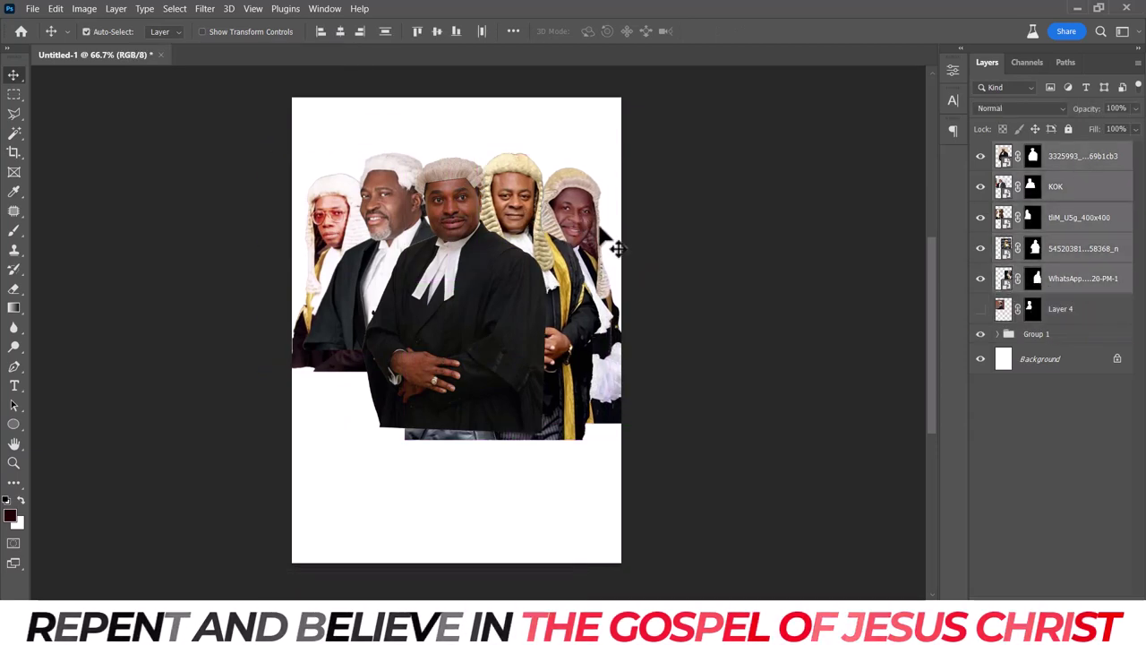
Scale the lawyer group to about 83% and raise it higher on the page.
key(ctrl+t)
drag(637, 123, 605, 144)
key(Return)
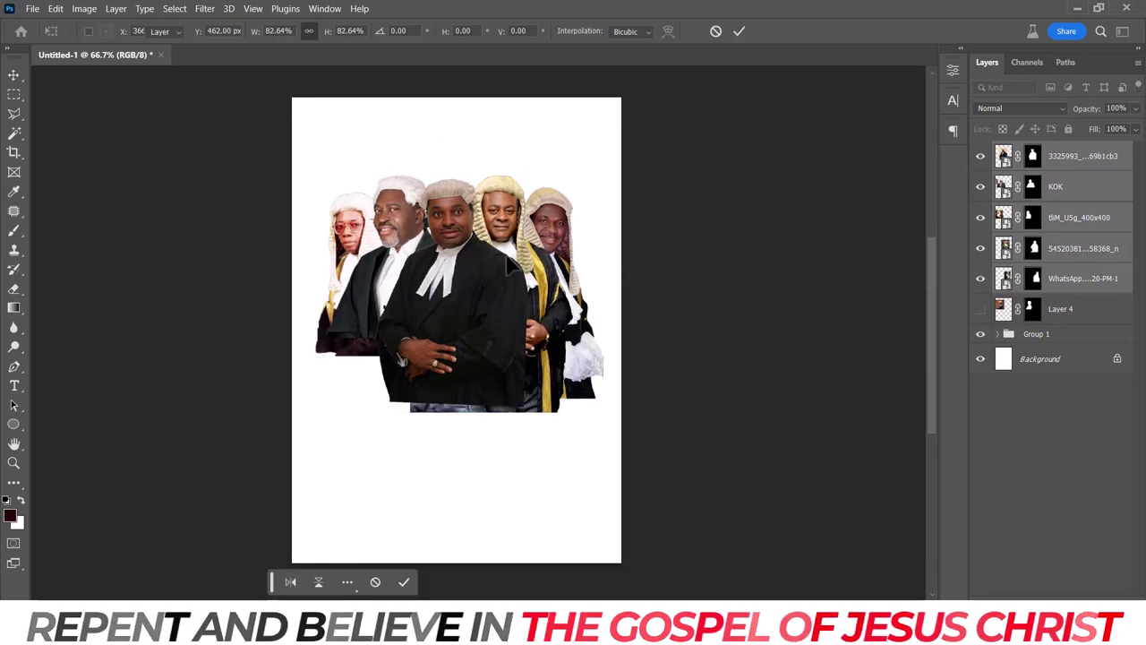
drag(510, 285, 503, 261)
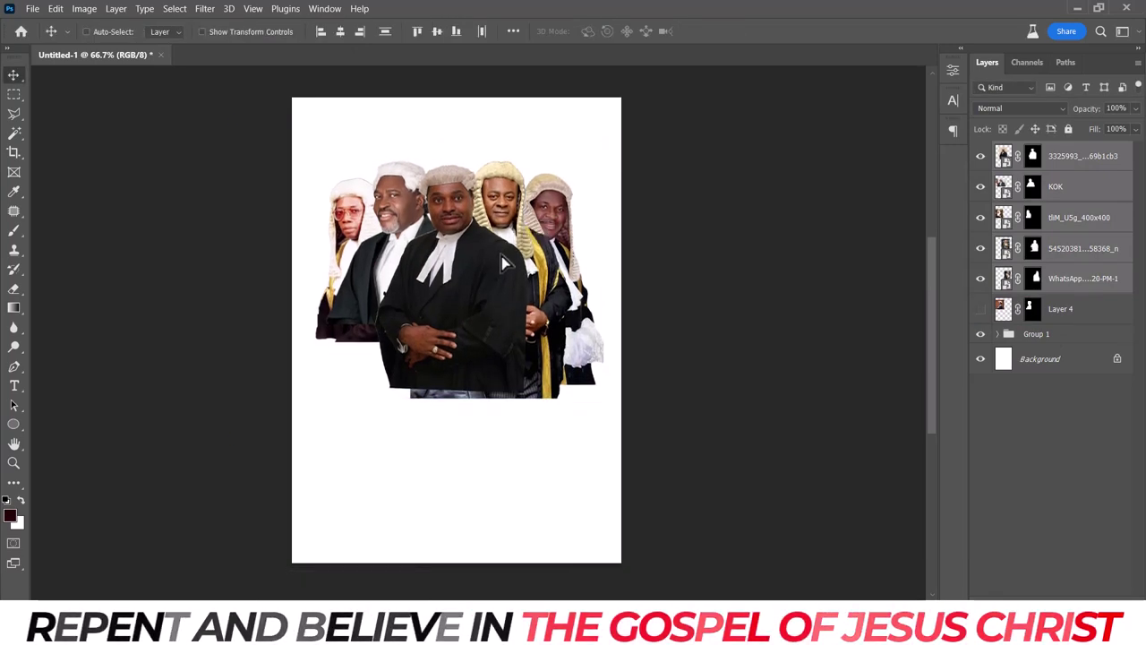
Widen the front lawyer slightly, tilt him about 1.4°, and nudge him left.
click(492, 267)
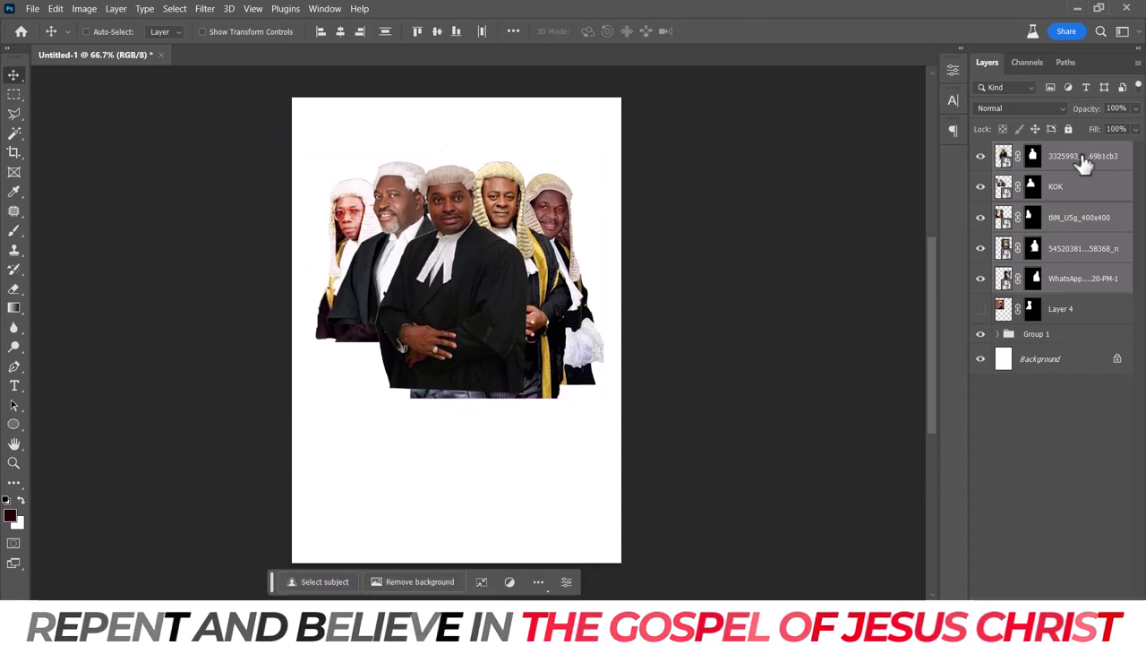
click(1083, 156)
key(ctrl+t)
drag(531, 391, 546, 411)
key(Return)
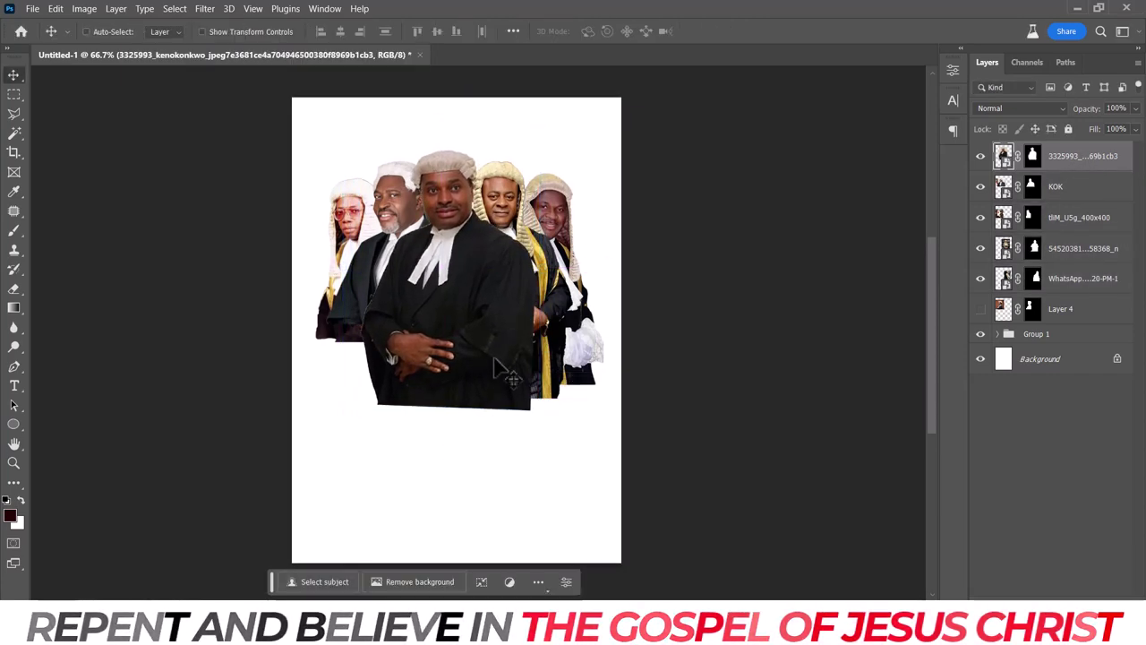
key(ctrl+t)
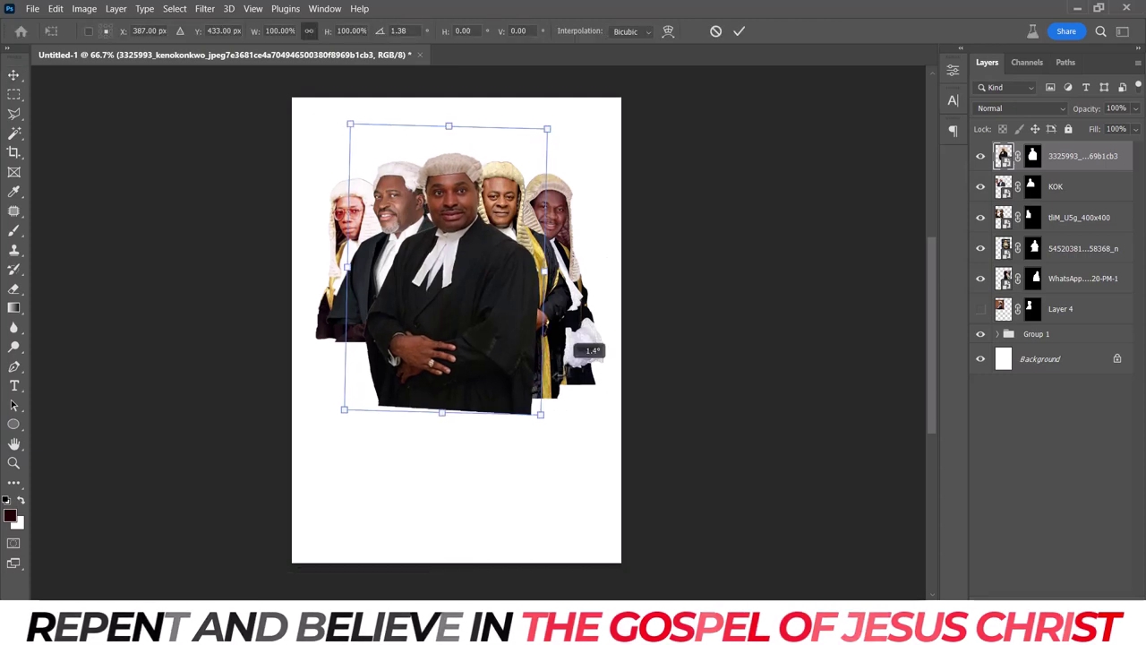
drag(586, 346, 580, 360)
key(Return)
key(Left)
key(Left)
key(Left)
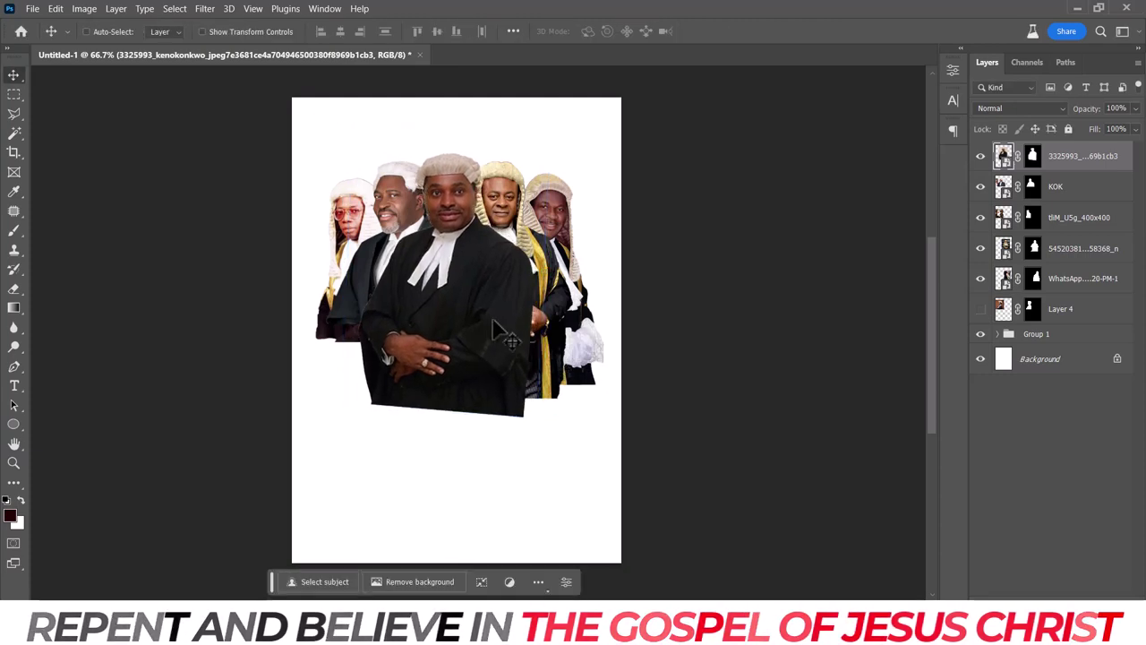
Reselect all lawyer layers and set the view to 50% zoom.
shift+click(1079, 281)
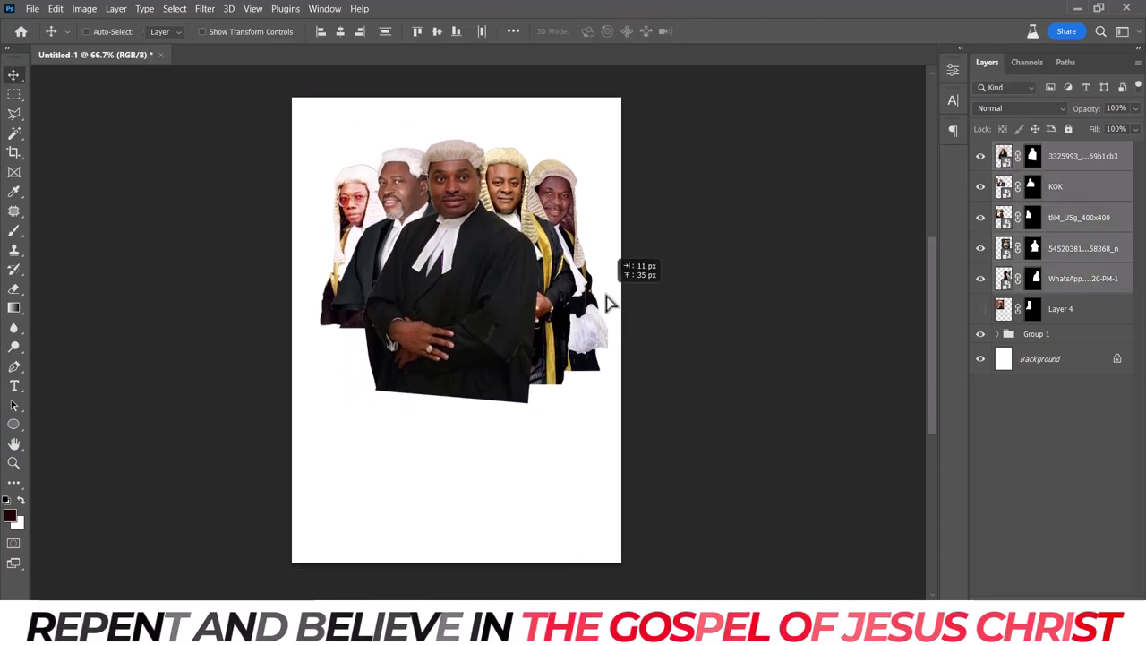
key(ctrl+minus)
key(ctrl+minus)
key(ctrl+plus)
key(ctrl+plus)
key(ctrl+plus)
key(ctrl+minus)
key(ctrl+minus)
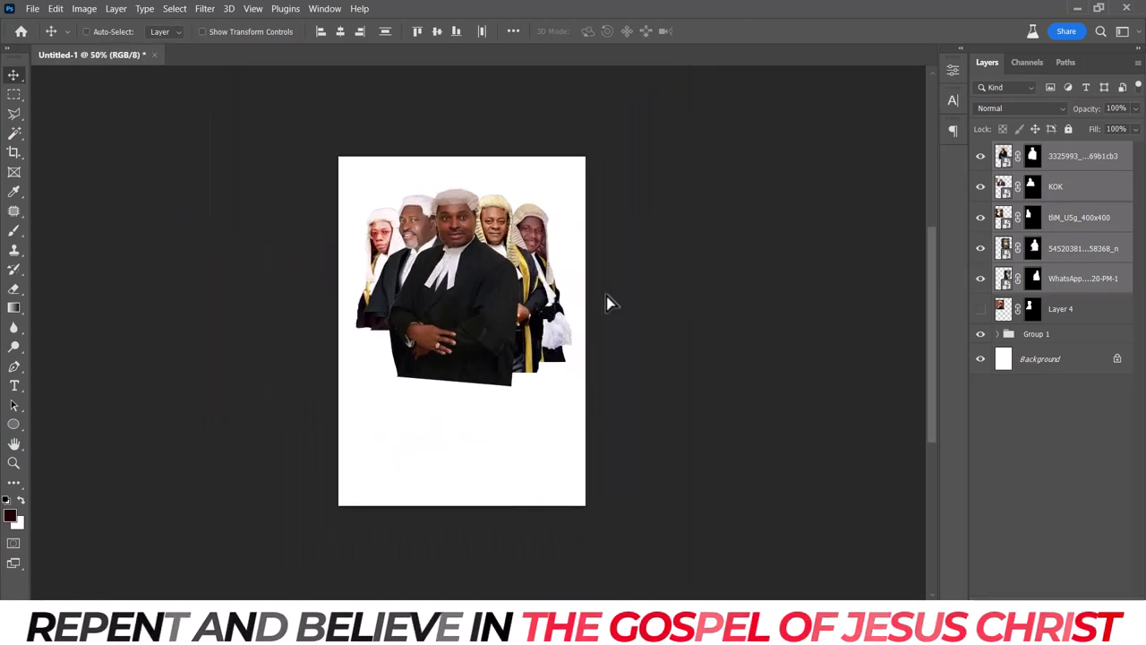
Convert the lawyer layers into one smart object and launch Silver Efex Pro 2.
right_click(1079, 219)
click(1011, 166)
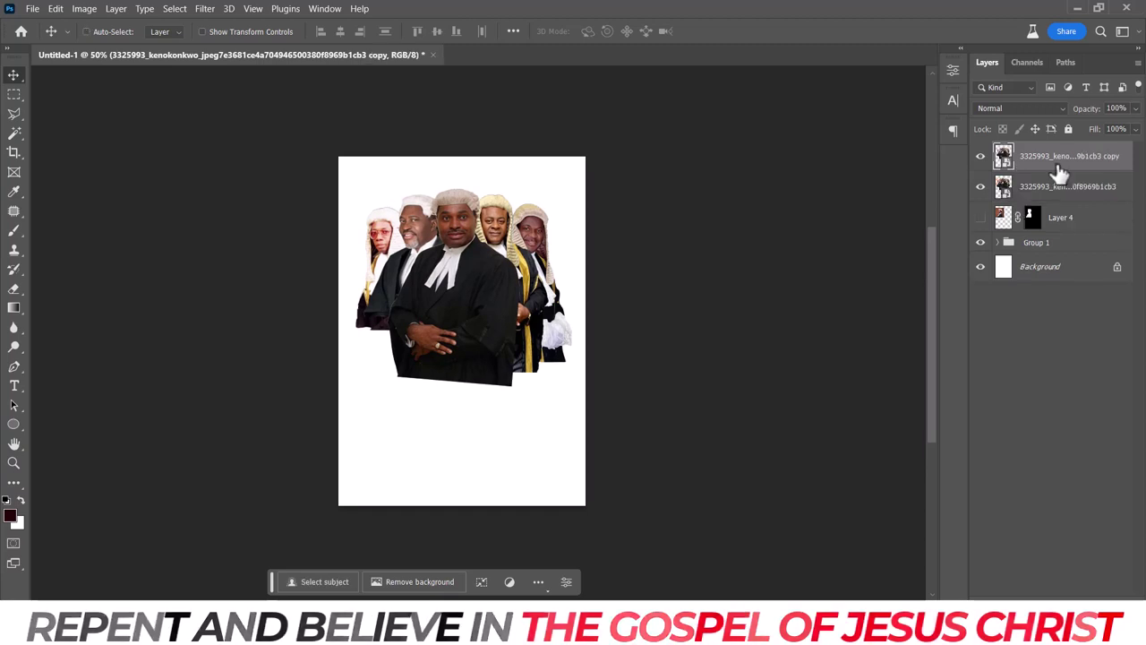
click(204, 8)
mouse_move(233, 331)
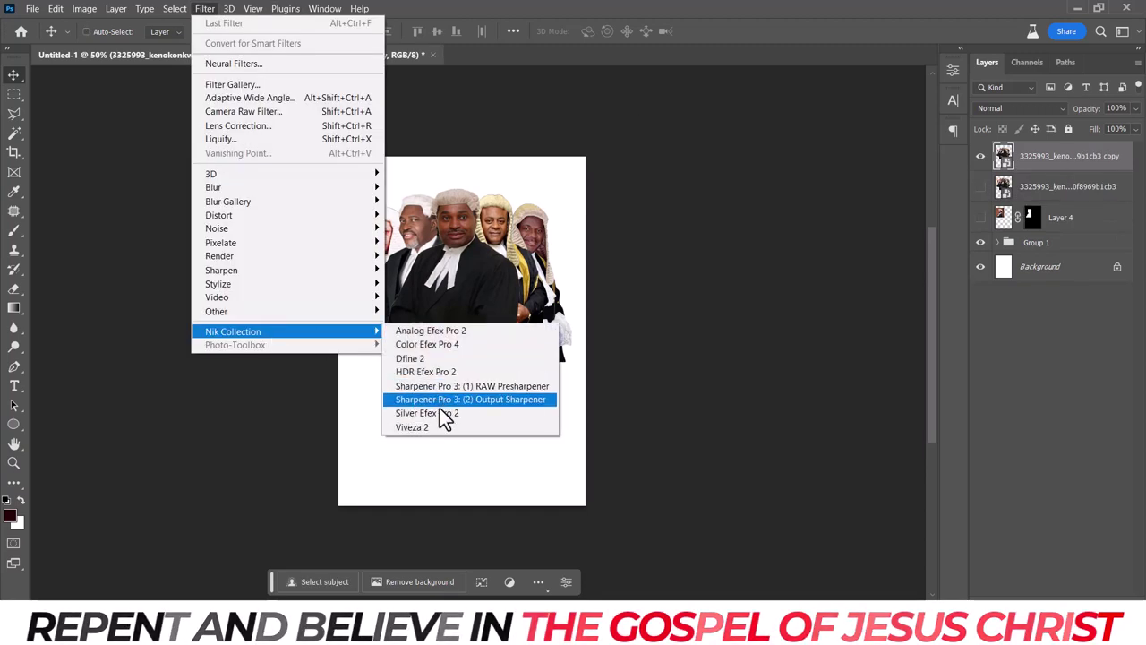
click(440, 408)
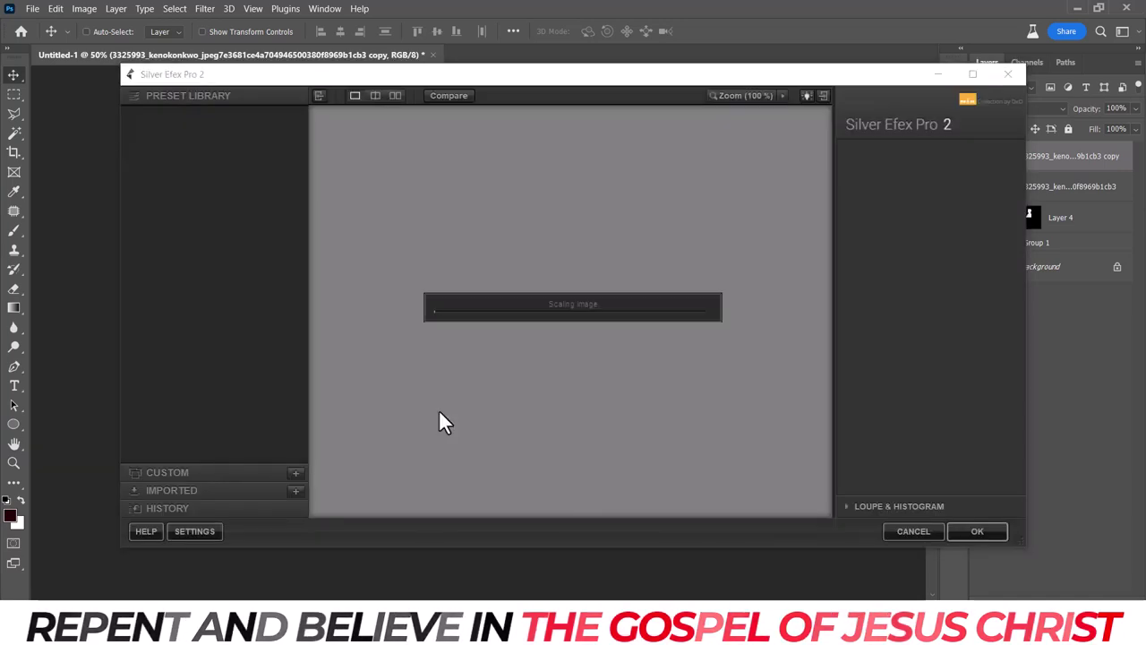
key(Return)
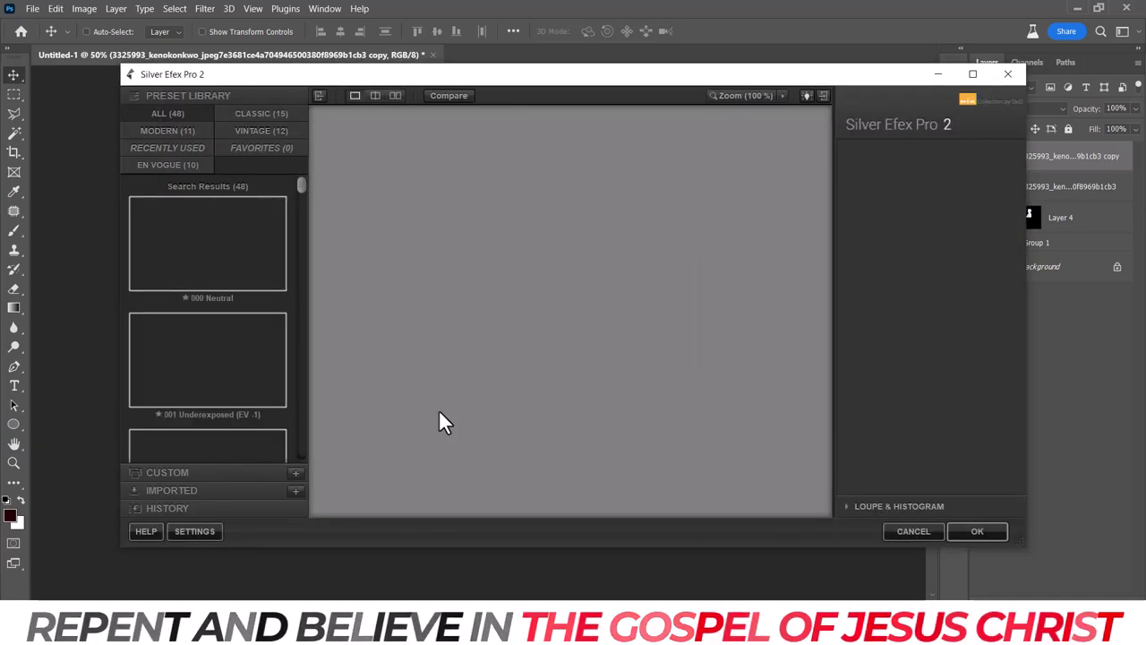
Apply the black-and-white conversion with Structure 100% and Contrast 23%.
drag(925, 258, 1048, 238)
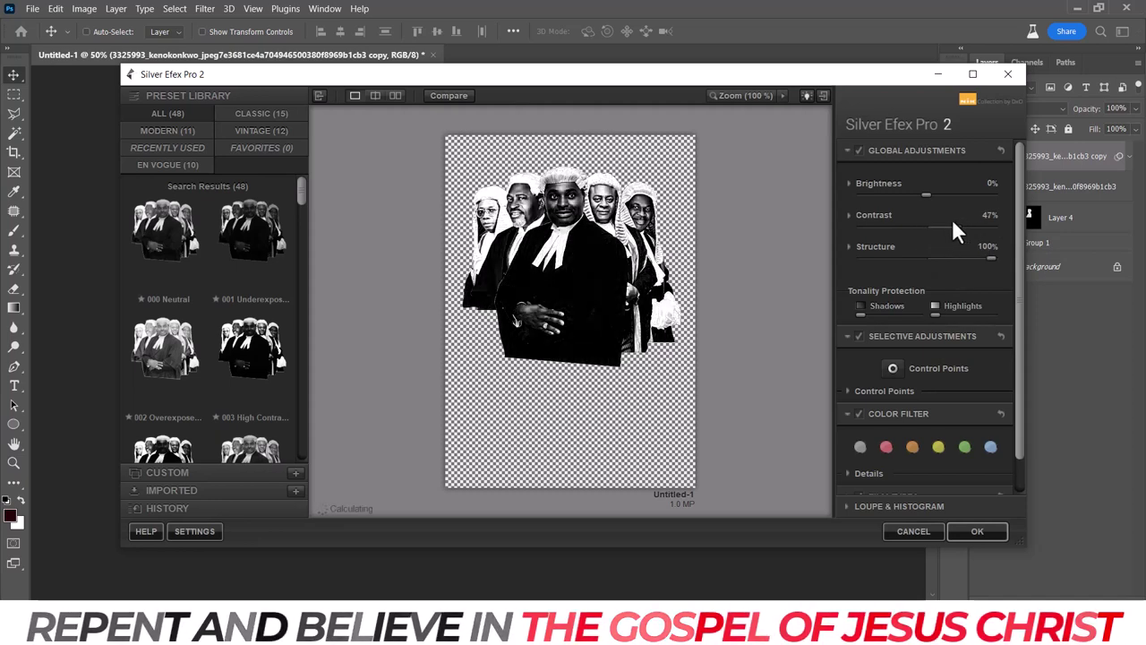
drag(942, 225, 936, 195)
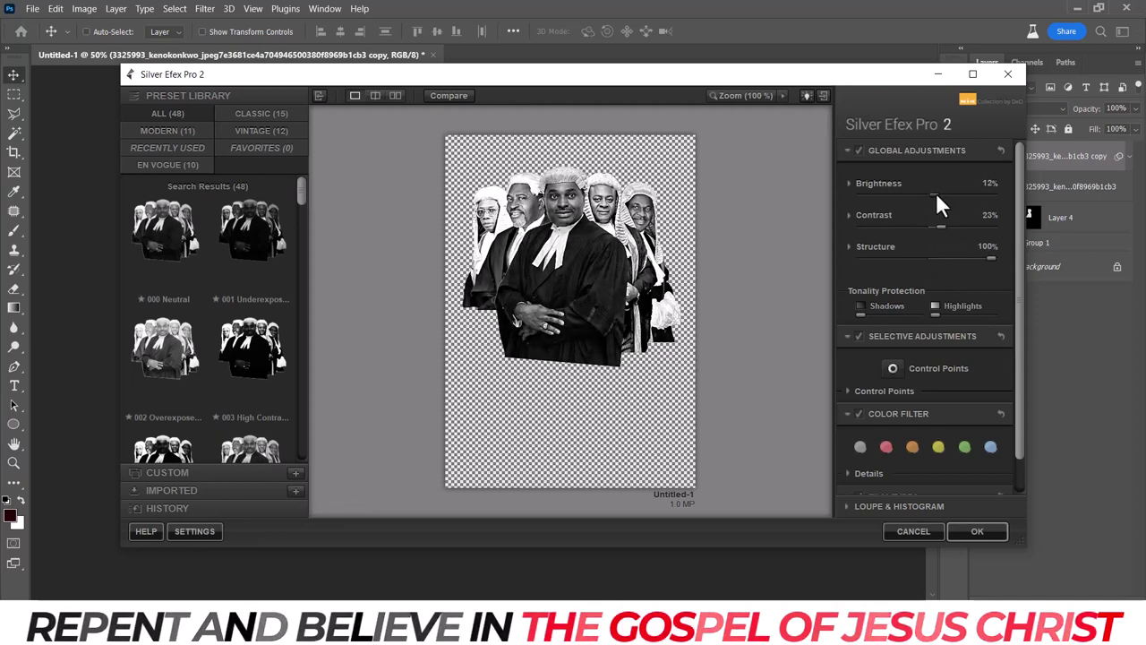
click(977, 531)
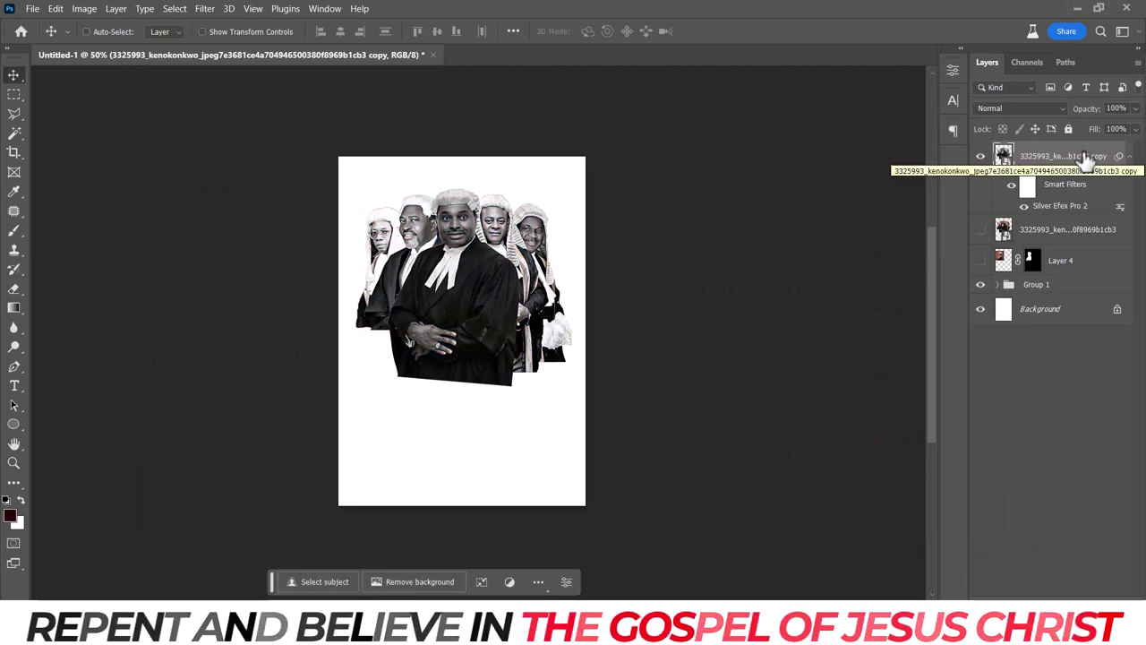
Add a rasterized duplicate with 0.5 px High Pass, Linear Light blending and 50% Fill.
key(ctrl+j)
right_click(1038, 157)
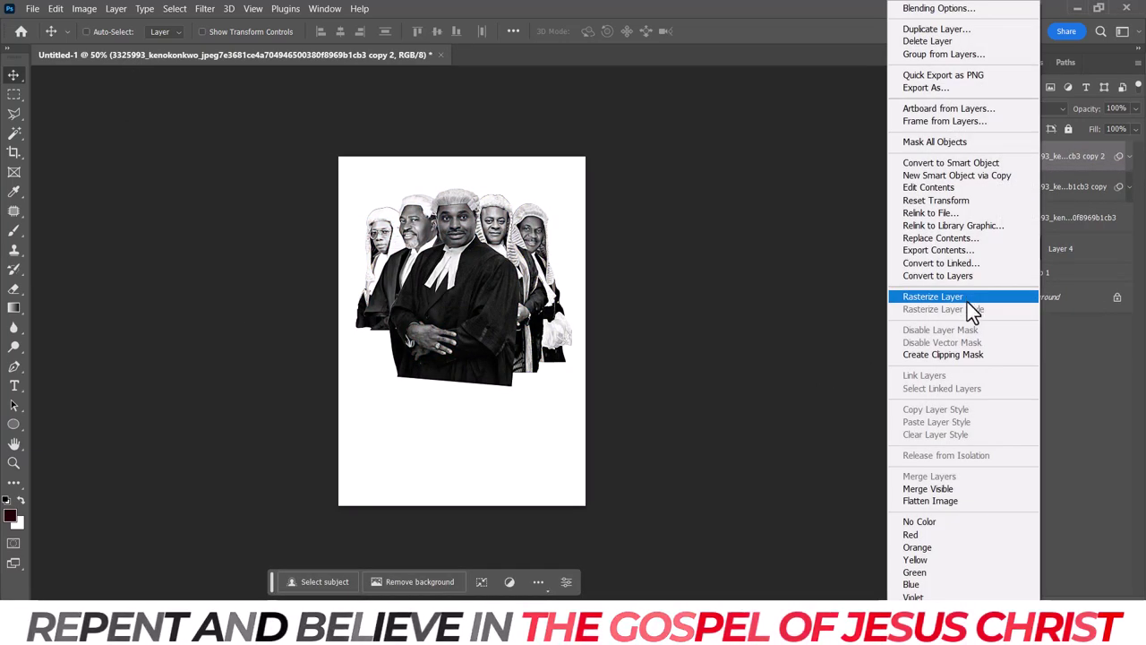
click(967, 301)
click(205, 9)
click(420, 339)
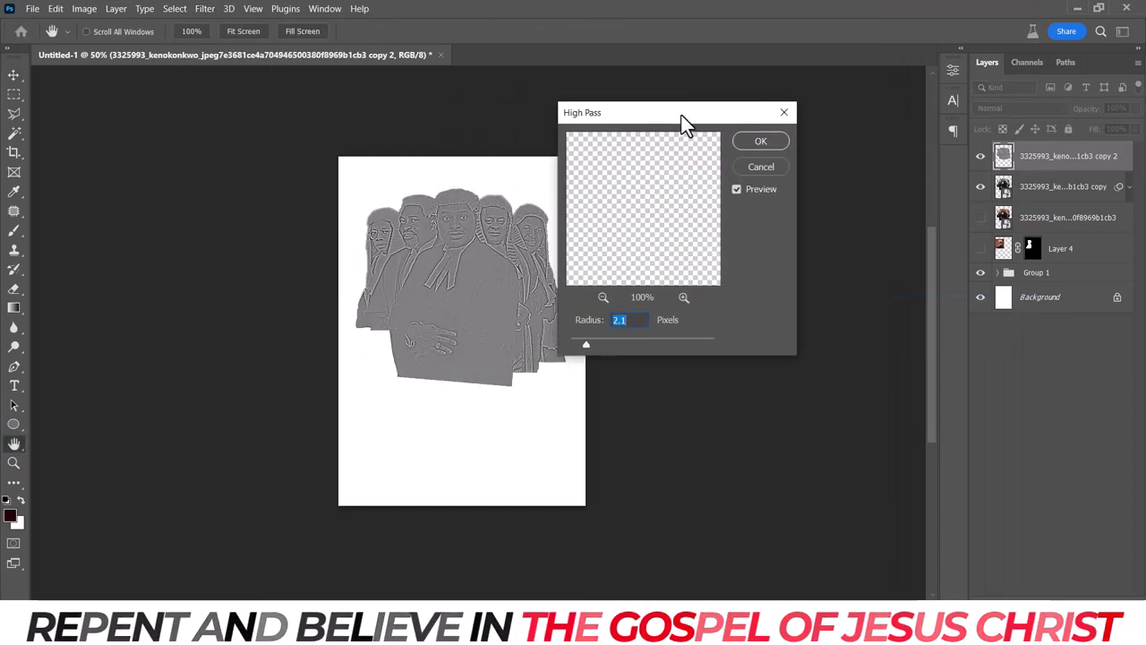
drag(580, 345, 576, 344)
key(Return)
click(998, 108)
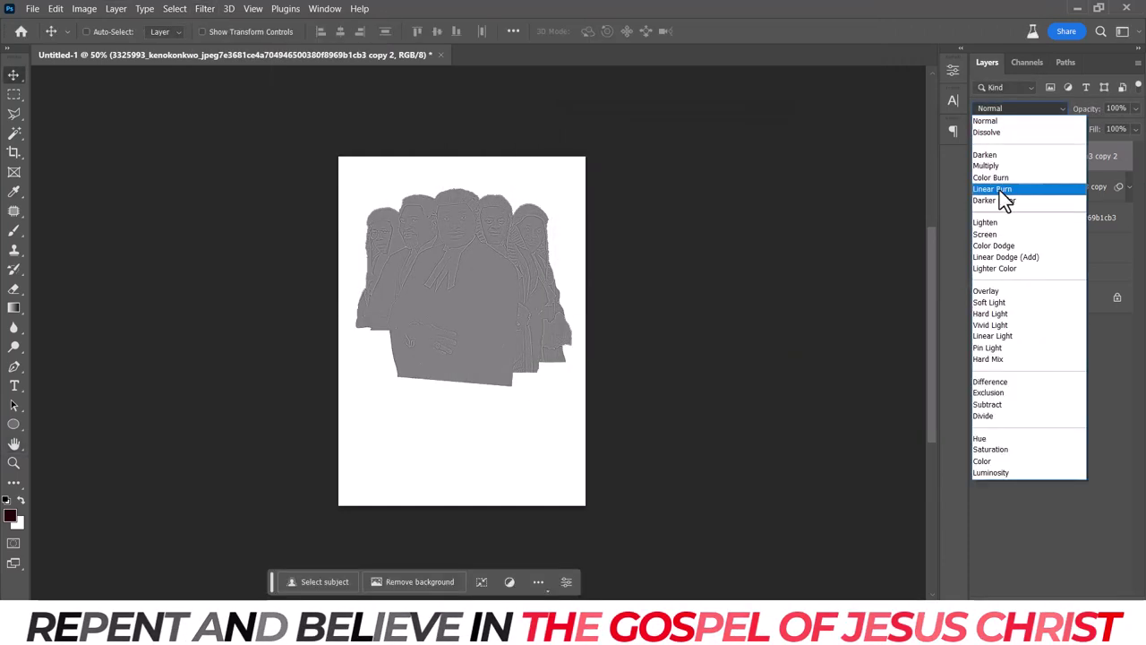
click(1017, 337)
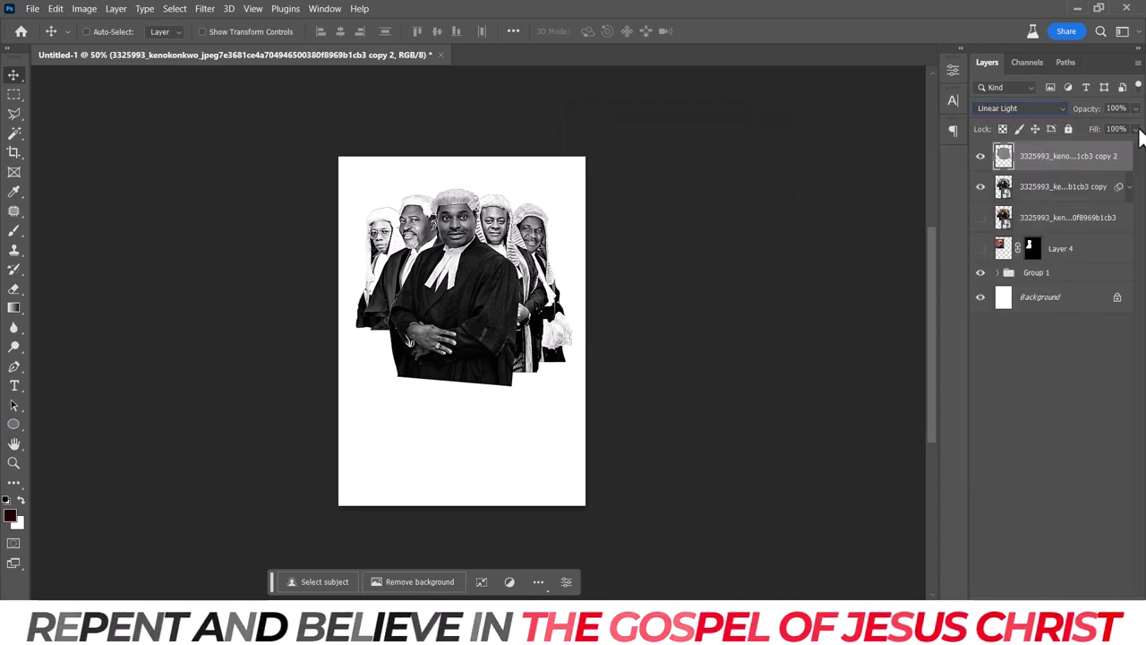
drag(1104, 154, 1101, 154)
Combine both lawyer layers into a smart object and rasterize it.
shift+click(1108, 188)
right_click(1107, 188)
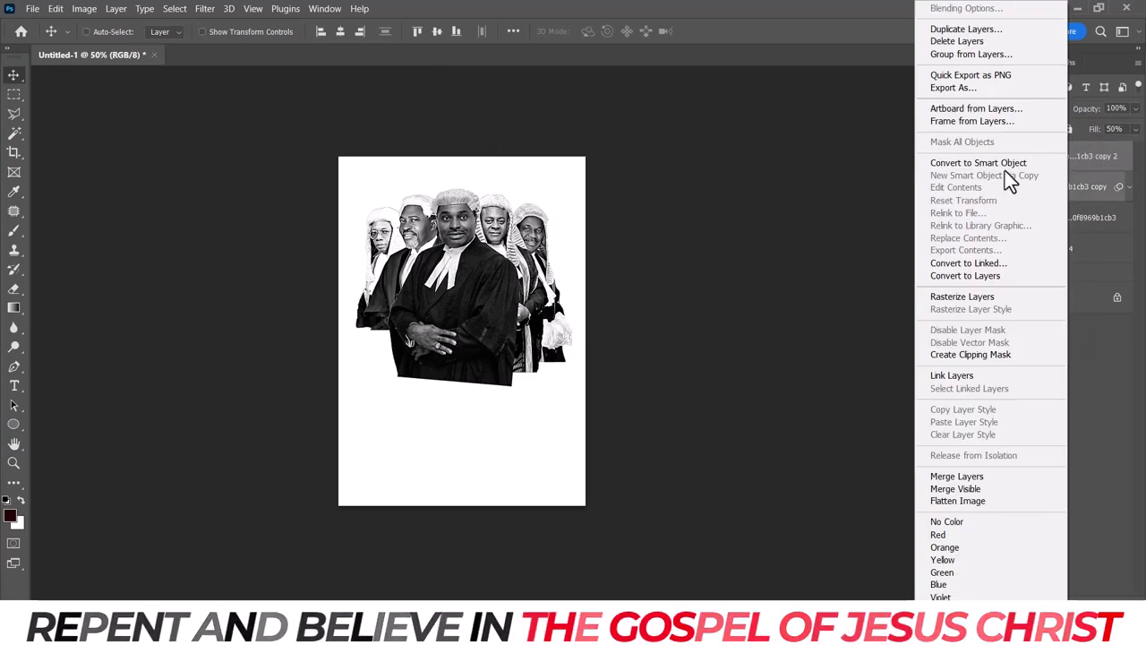
click(1005, 164)
right_click(1132, 166)
click(1003, 296)
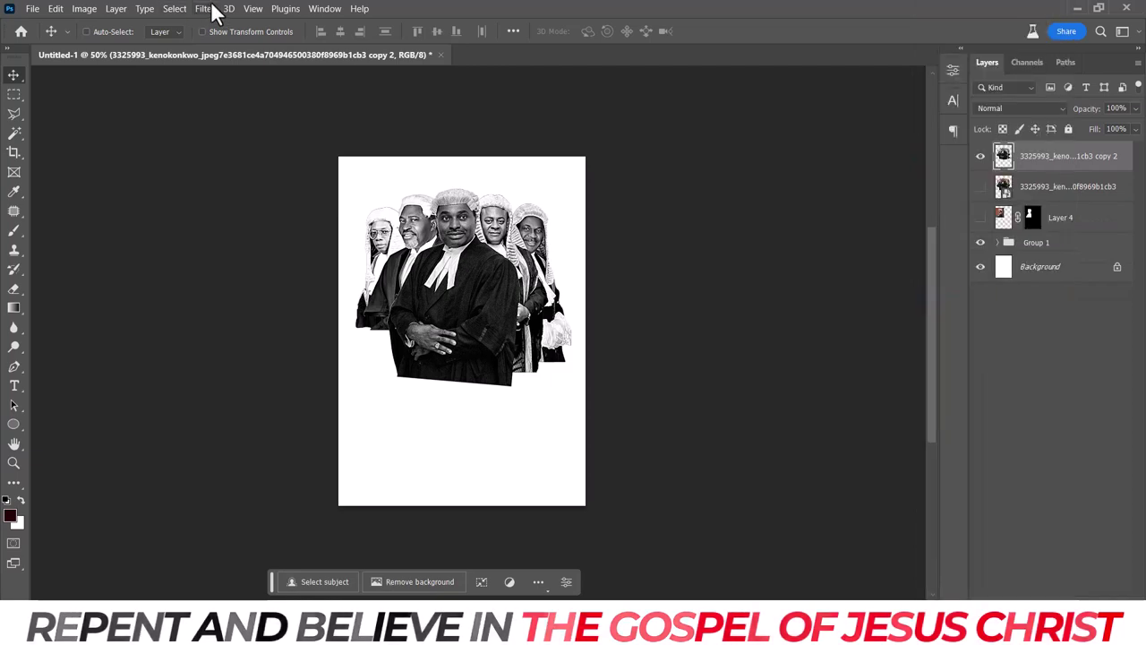
click(205, 8)
Apply SkinFiner with fine smoothing at +100, Balance +9 and Tolerance 41.
click(413, 345)
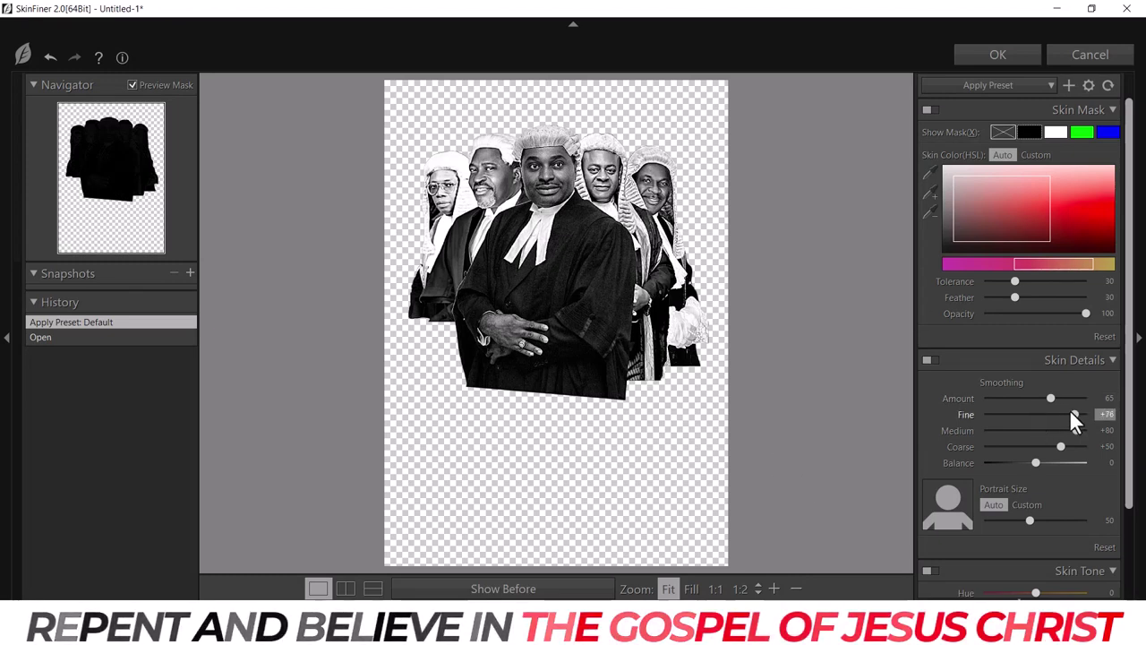
click(1074, 417)
mouse_move(1088, 400)
mouse_down()
mouse_move(1126, 404)
mouse_move(1130, 441)
mouse_up()
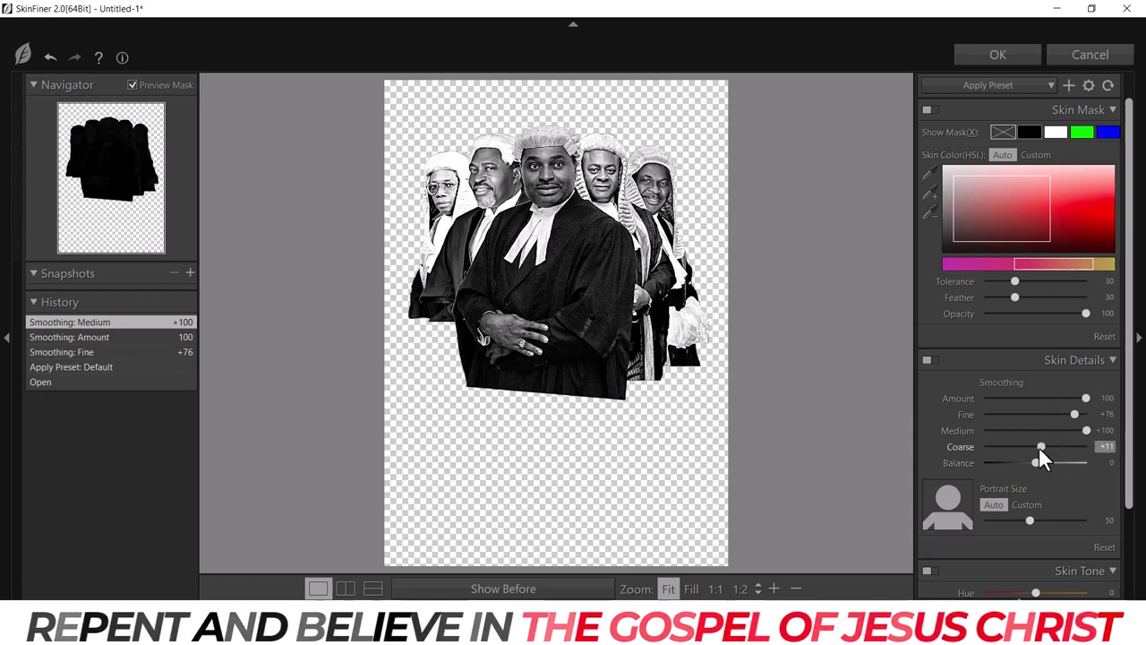
mouse_move(1043, 458)
mouse_down()
mouse_move(1119, 448)
mouse_move(951, 461)
mouse_up()
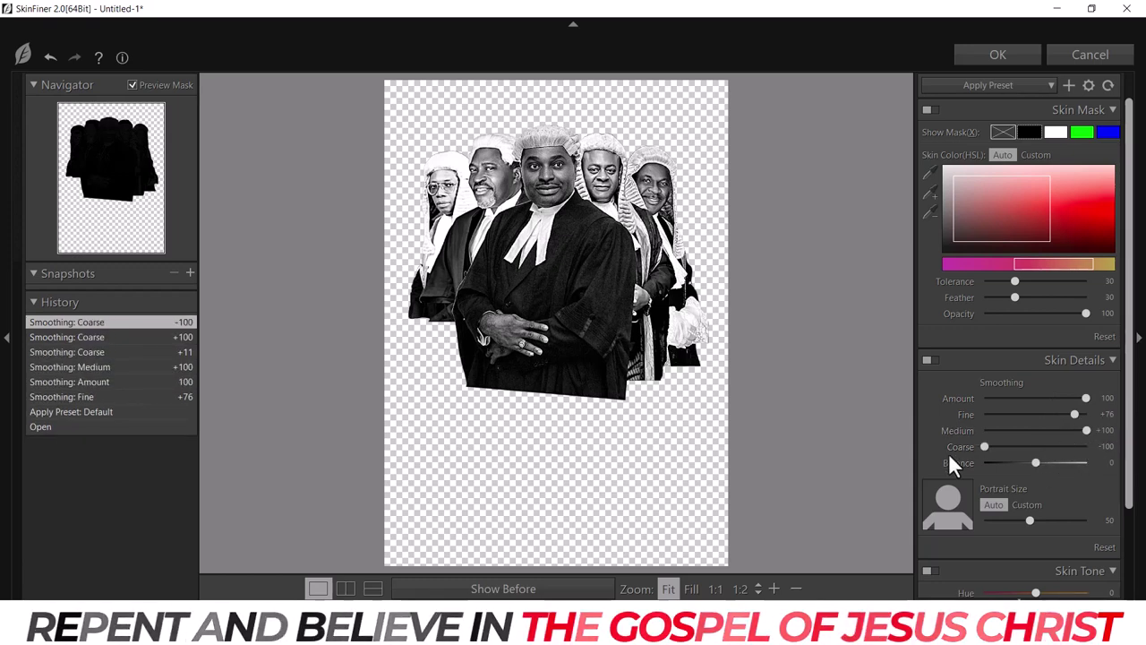
drag(1074, 413, 1094, 413)
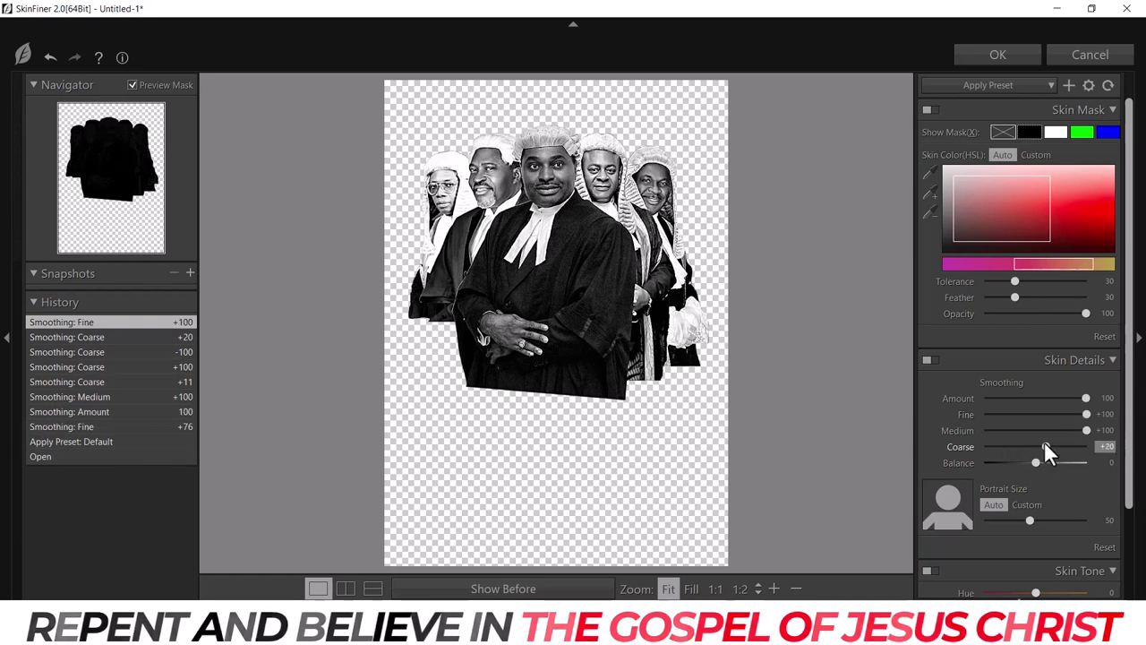
mouse_move(1035, 463)
mouse_down()
mouse_move(1005, 463)
mouse_move(1113, 465)
mouse_move(1039, 463)
mouse_up()
mouse_move(1014, 281)
mouse_down()
mouse_move(1046, 281)
mouse_move(1027, 280)
mouse_up()
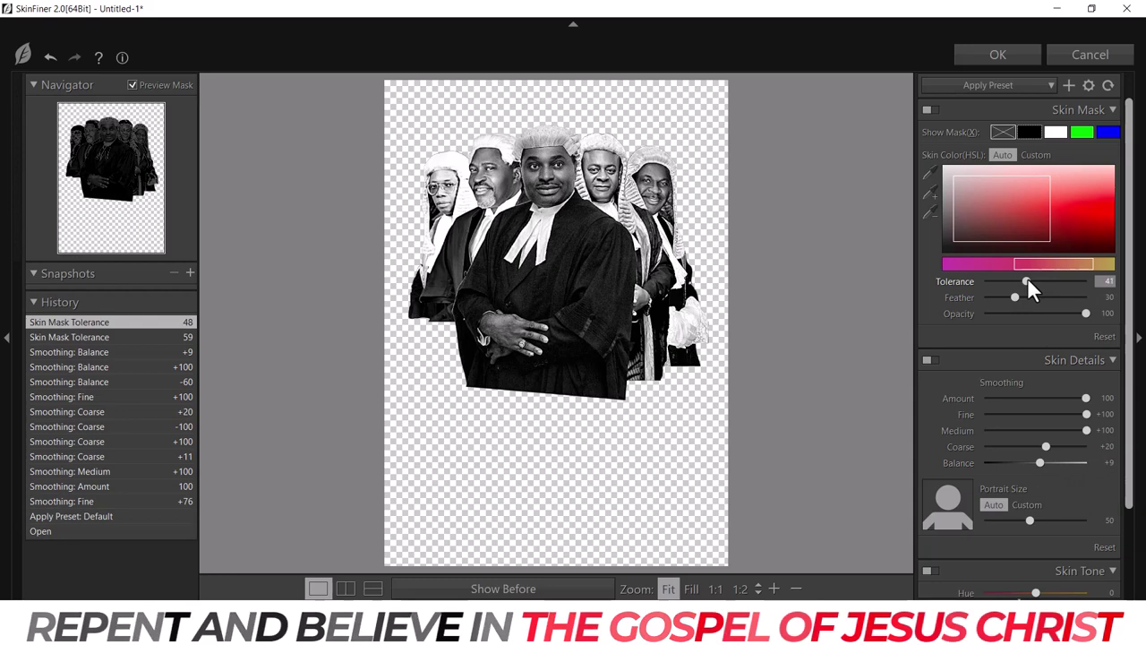
click(1014, 58)
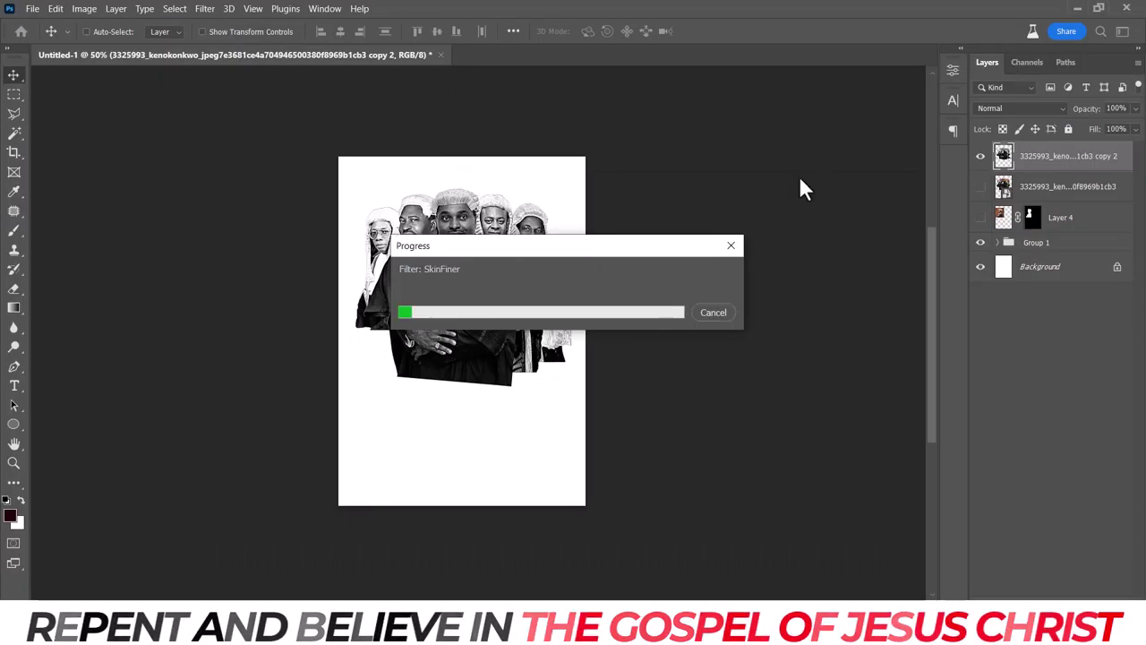
Convert the lawyers layer to a smart object and add Levels with midtones at 1.27.
right_click(1076, 170)
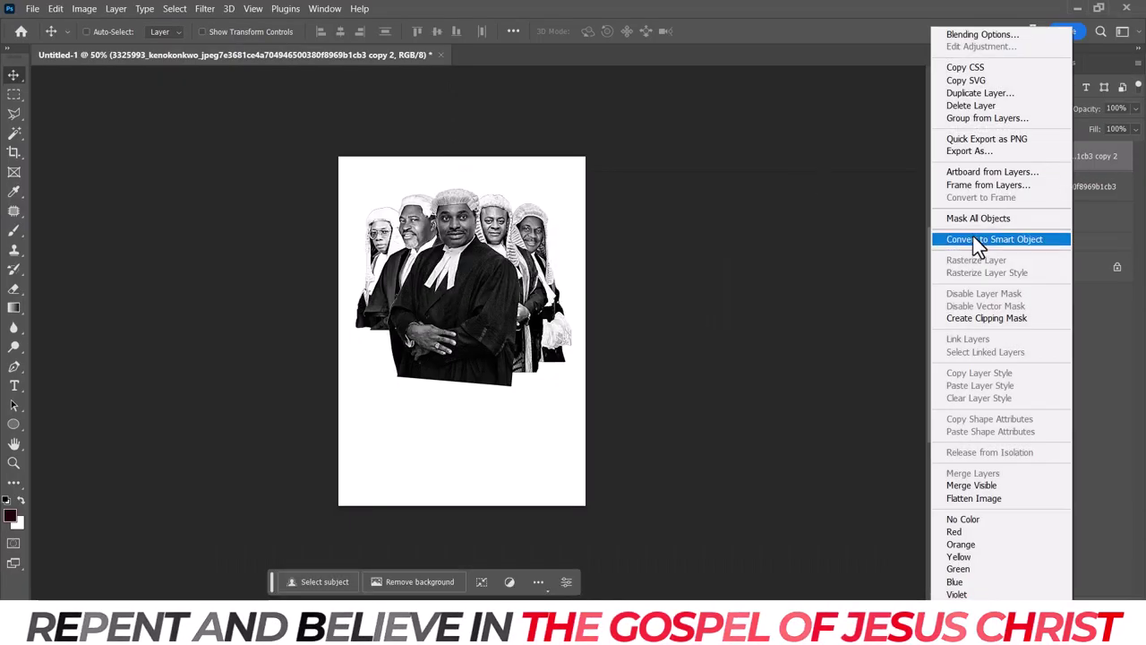
click(973, 237)
click(1056, 595)
click(1048, 405)
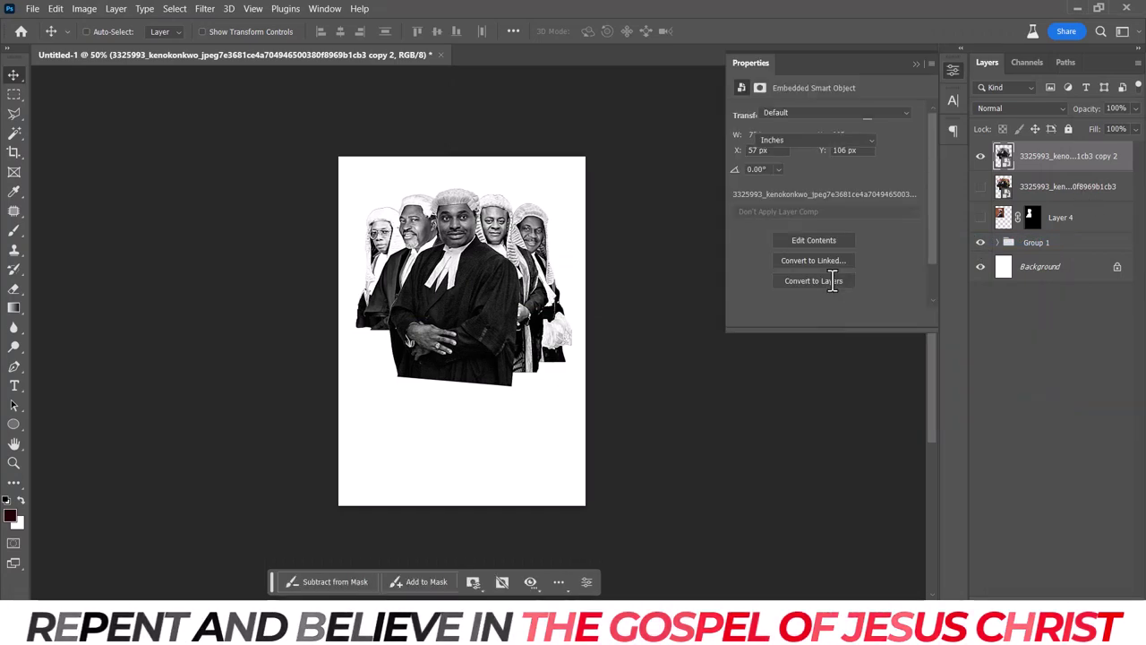
drag(831, 224, 825, 222)
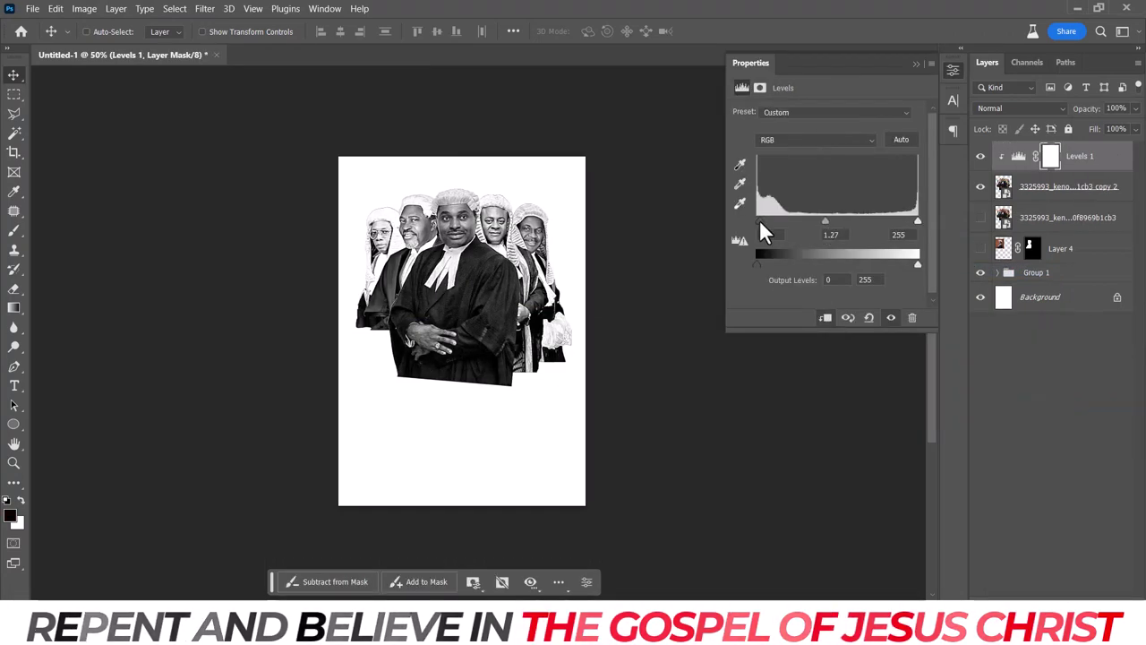
click(955, 73)
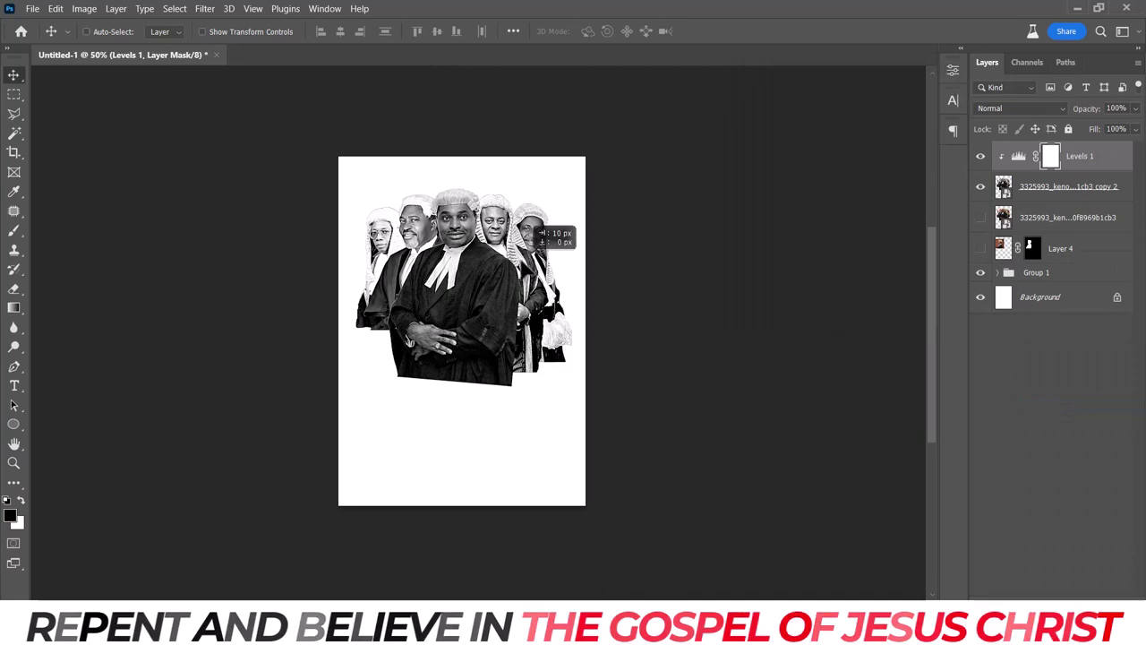
Nudge the lawyers smart object slightly to the right.
click(1059, 191)
drag(522, 259, 529, 262)
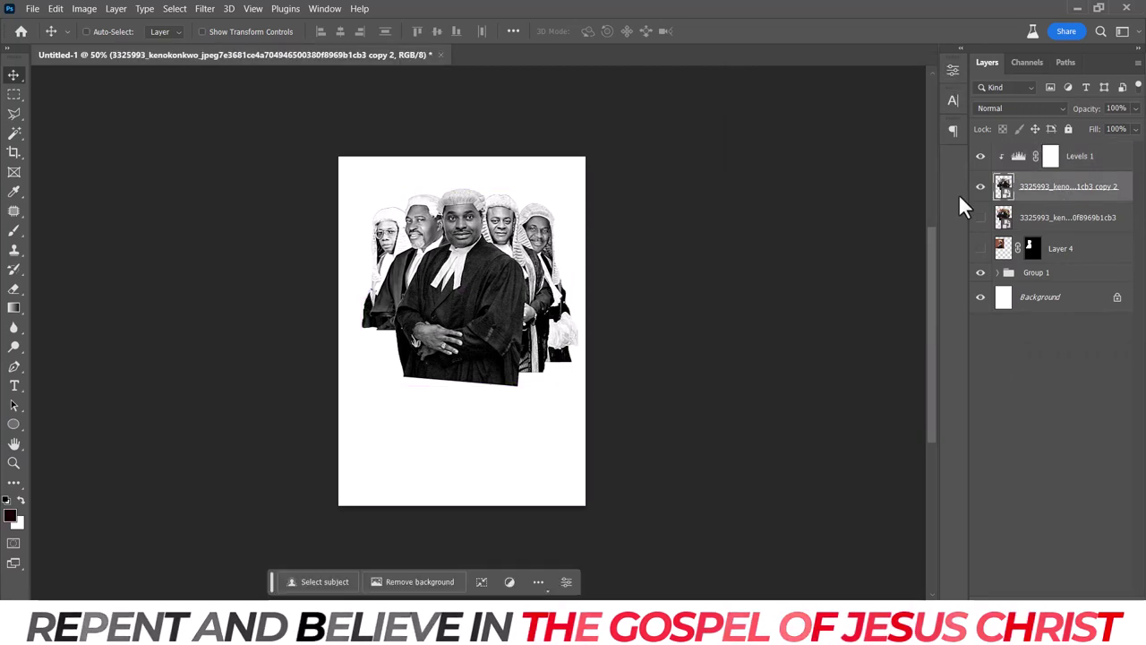
click(1085, 225)
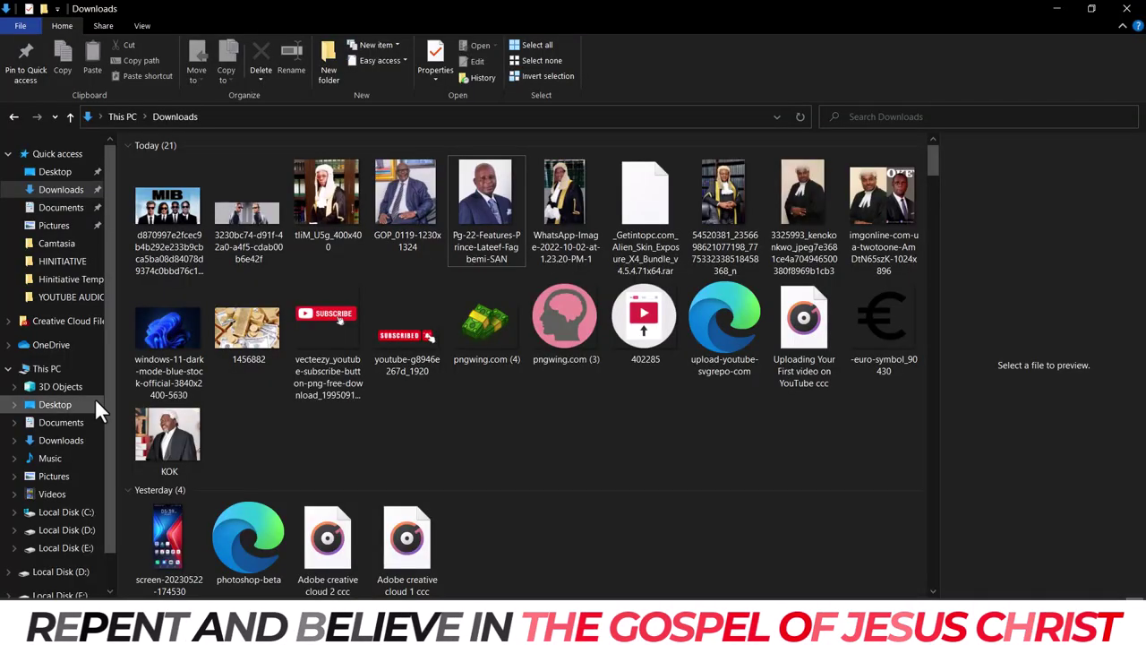
Drag camera9867 from Local Disk (E:) > BG & PNG onto the Photoshop poster.
click(63, 260)
click(180, 116)
click(193, 180)
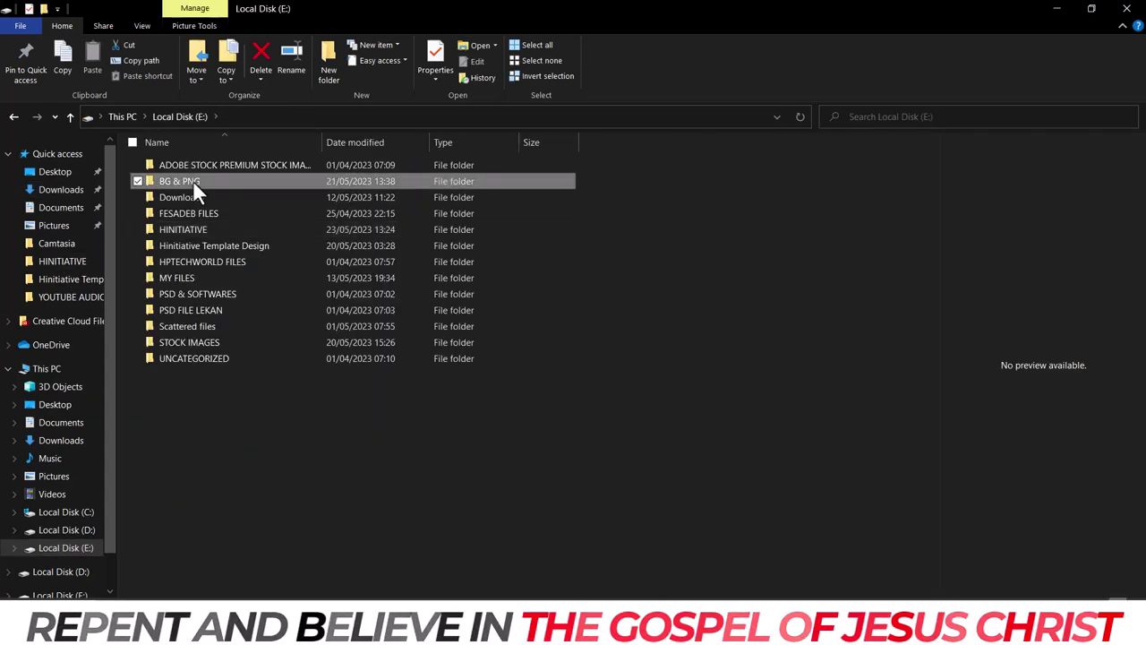
double_click(192, 180)
scroll(943, 284, down, 5)
scroll(942, 284, down, 5)
scroll(943, 280, down, 5)
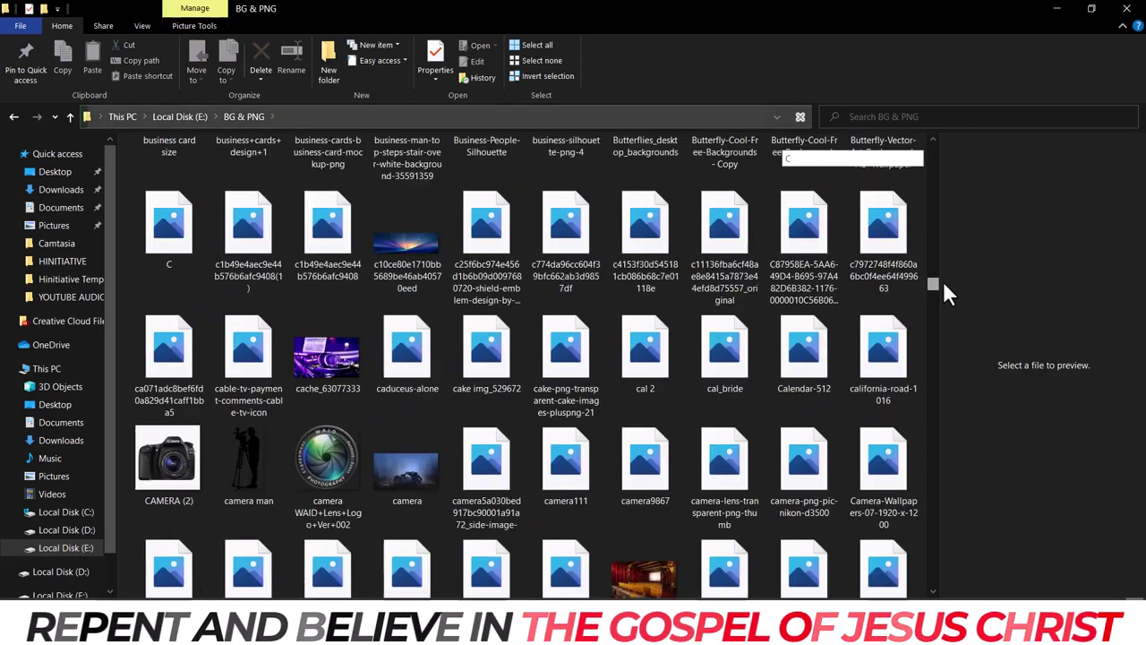
scroll(943, 280, down, 1)
scroll(943, 280, down, 1)
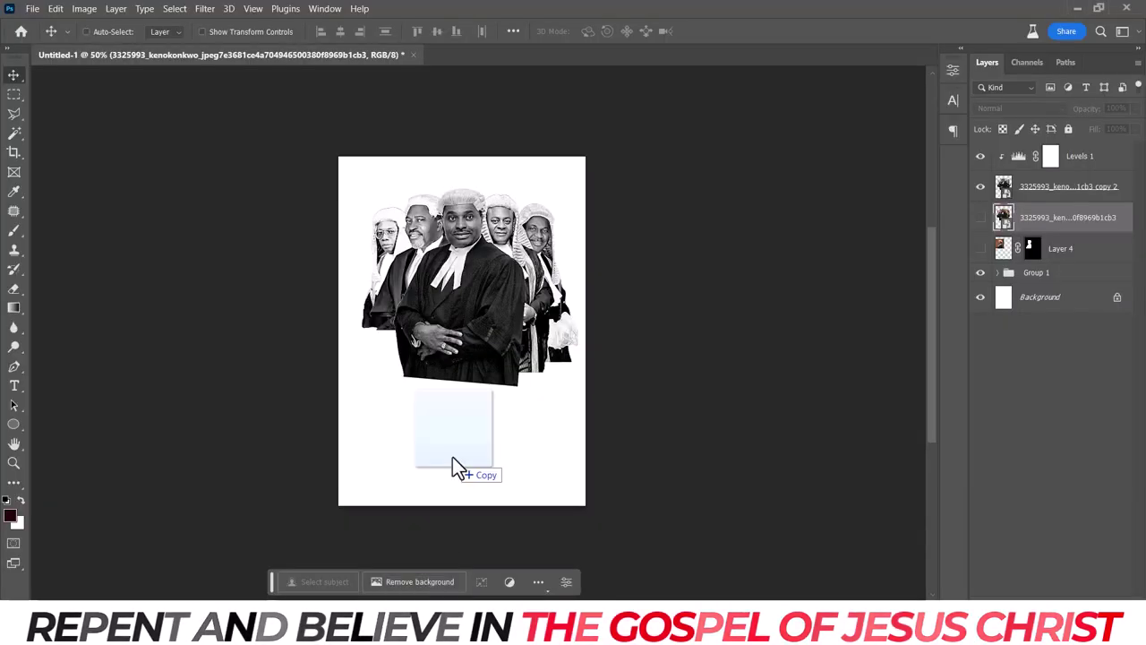
drag(645, 259, 461, 465)
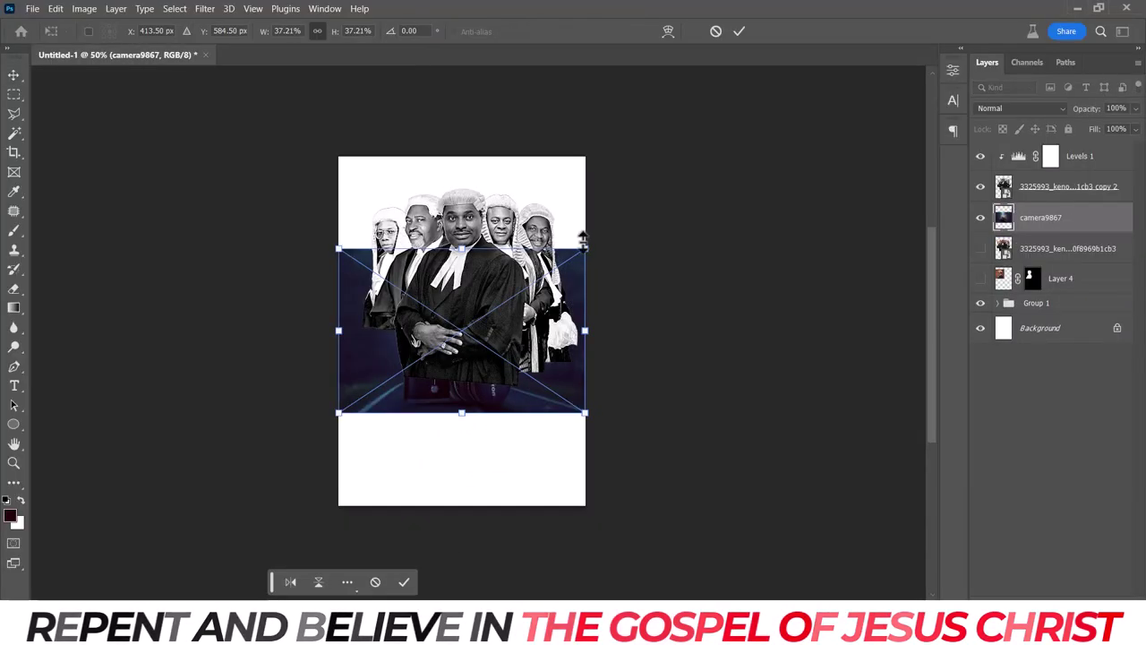
Enlarge and lower the placed camera photo, then move its copy above all layers.
drag(583, 240, 672, 188)
drag(589, 328, 595, 366)
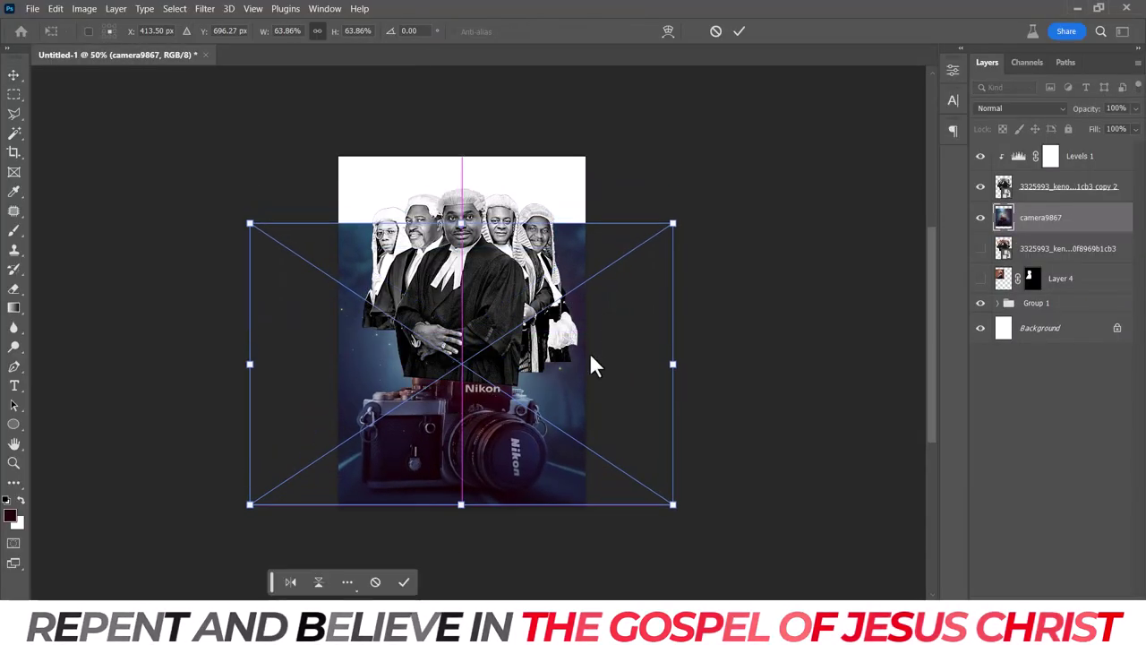
key(Return)
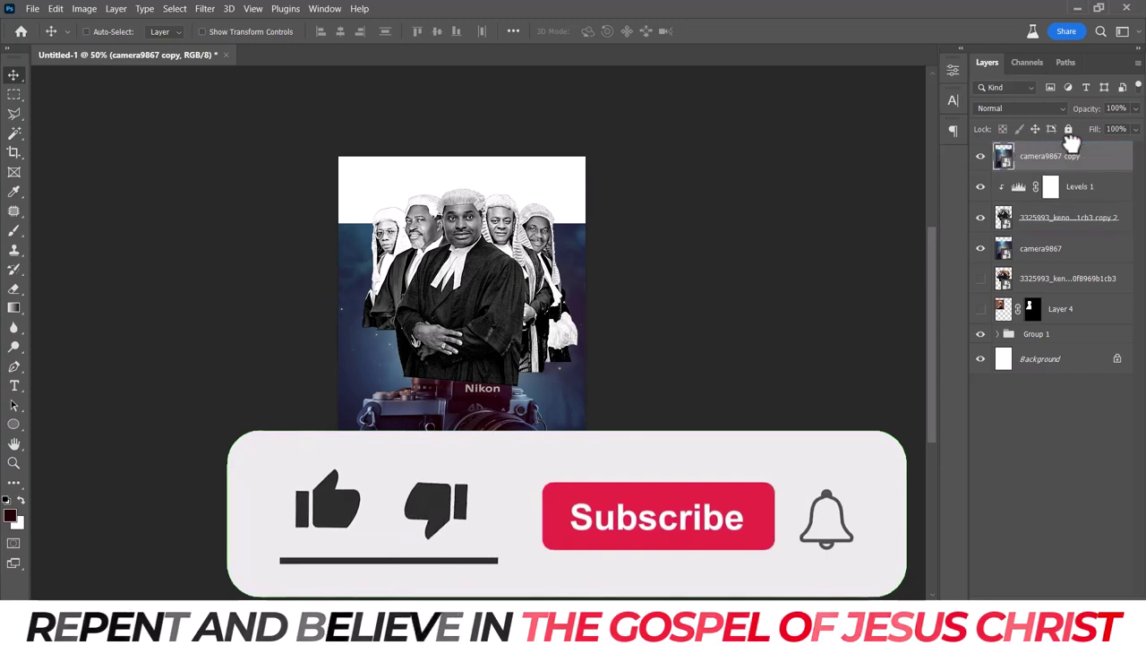
drag(1067, 224, 1065, 148)
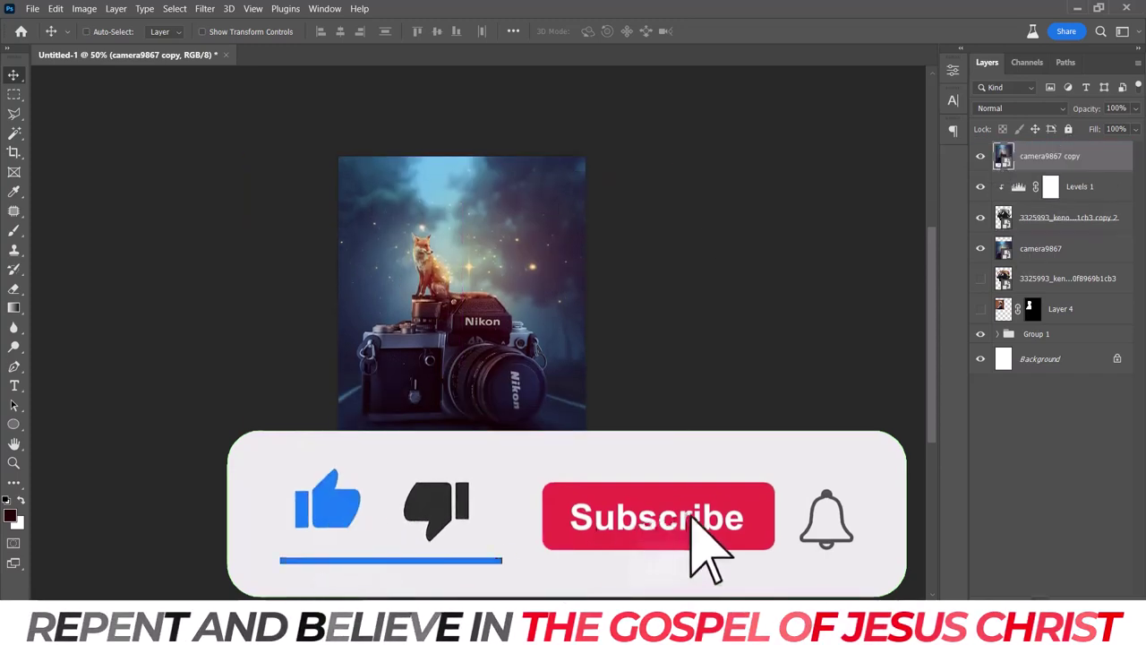
Mask the camera copy and erase its top with a large soft brush to reveal the lawyers.
click(1030, 591)
key(b)
key(bracketright)
key(bracketright)
key(bracketright)
right_click(385, 215)
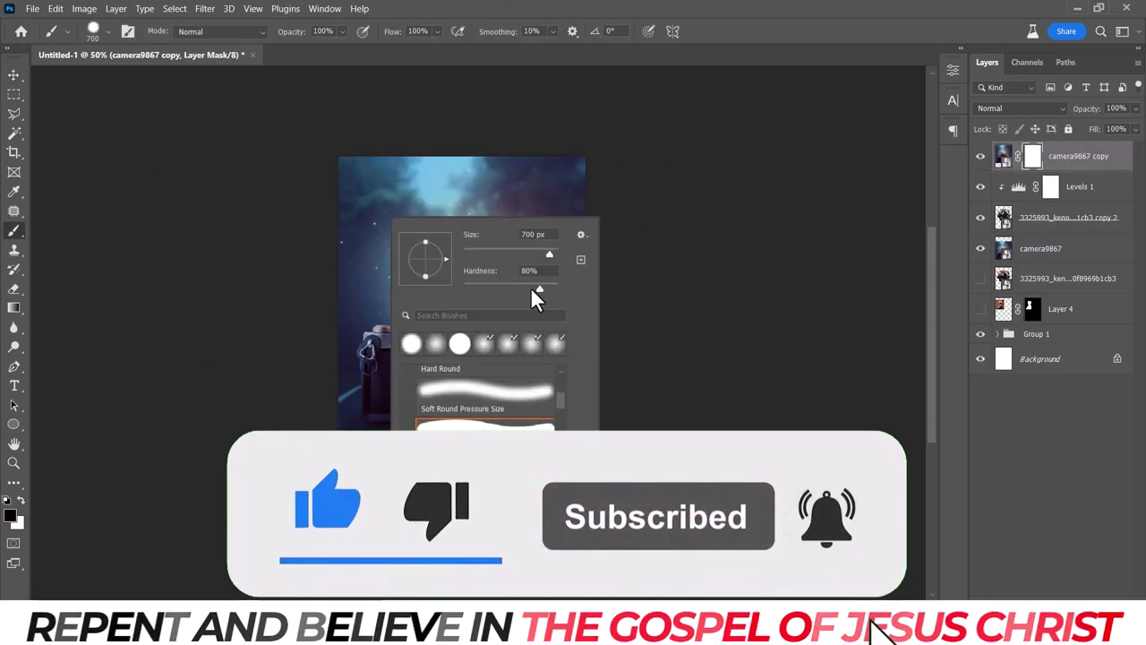
drag(589, 153, 466, 179)
Add a mask to the original camera layer and fade more of the copy away.
click(1065, 248)
click(1030, 591)
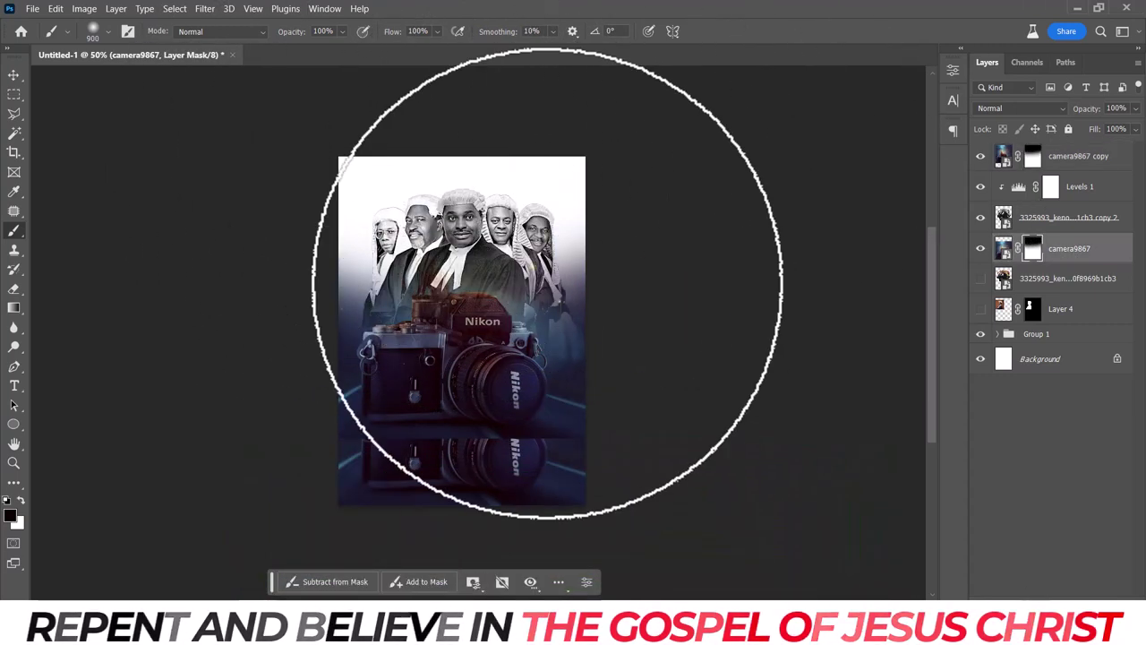
click(1032, 157)
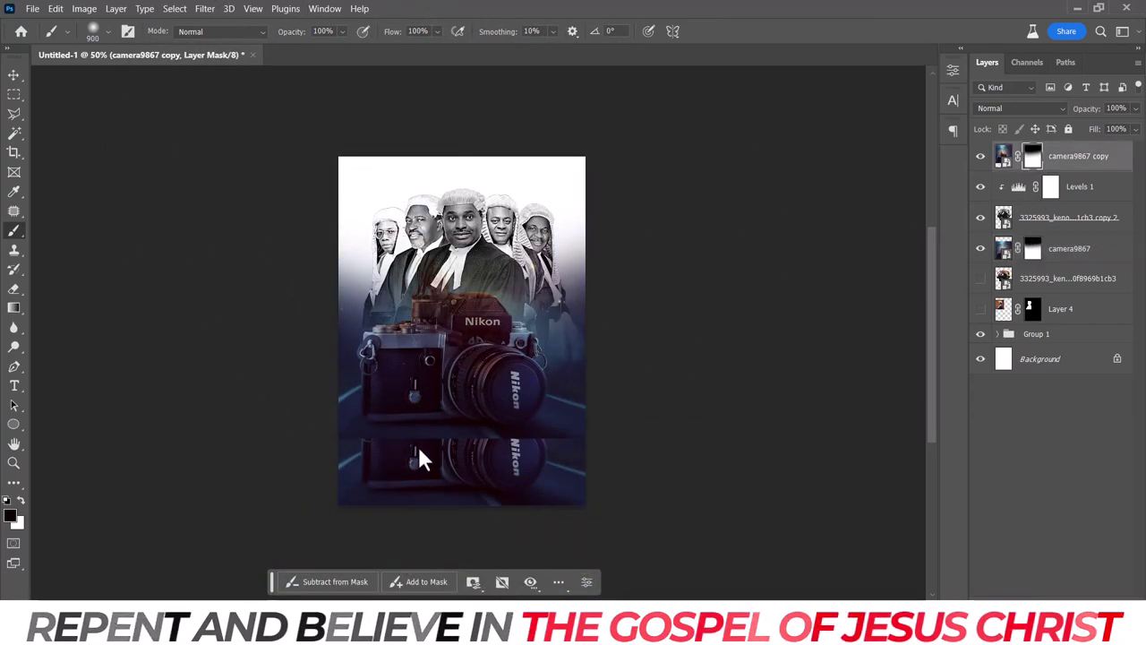
drag(417, 454, 410, 474)
click(1003, 156)
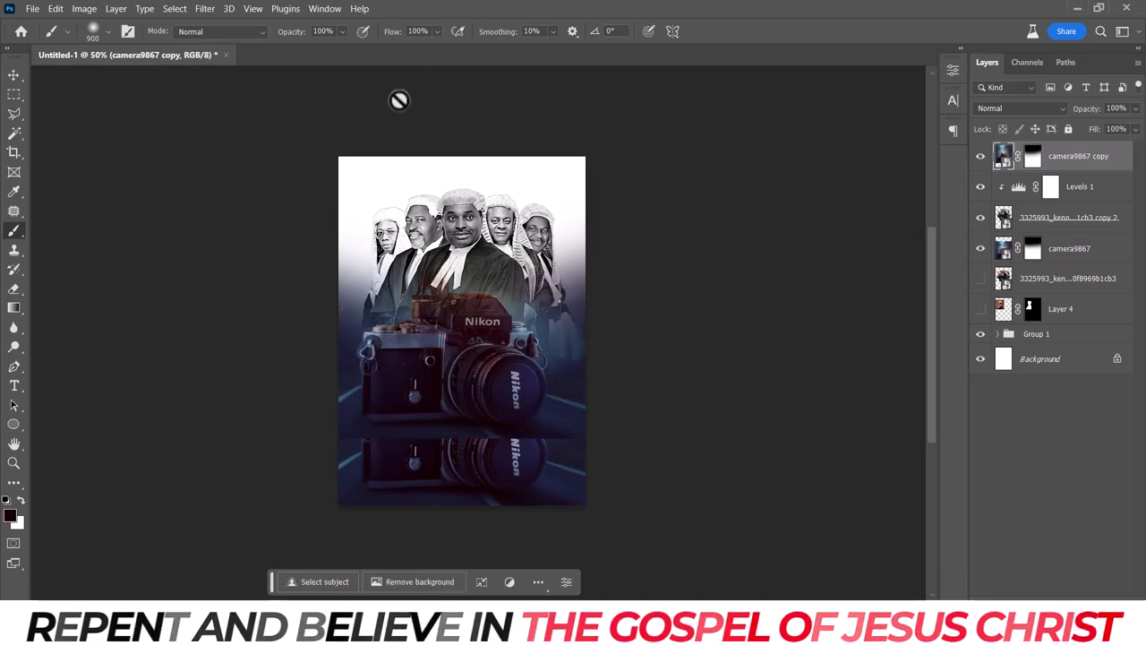
Apply a 22.2-pixel Gaussian Blur to the camera copy.
click(204, 8)
click(421, 242)
drag(810, 345, 858, 347)
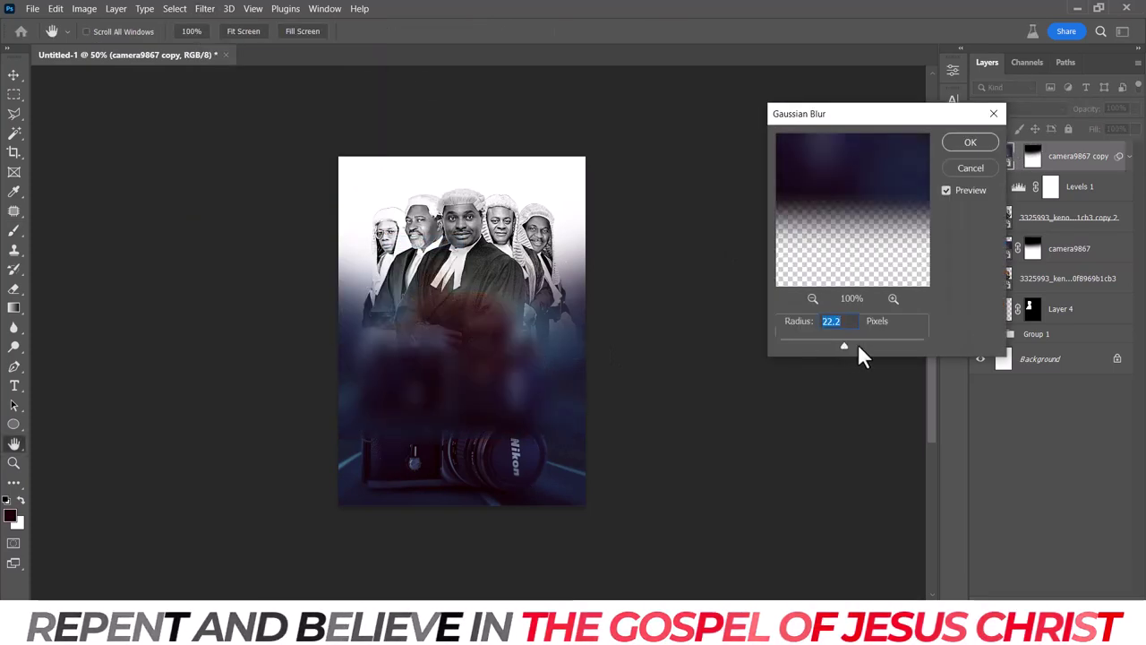
click(969, 142)
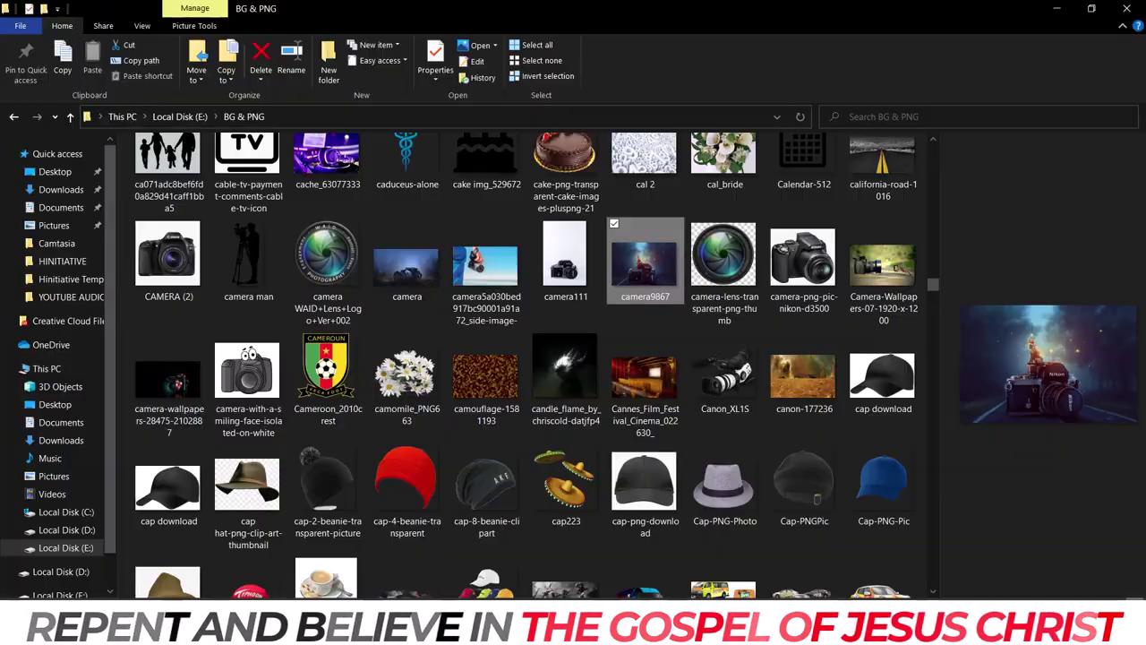
Browse the image folder for background skies and select the pastel sky image.
scroll(563, 388, down, 10)
scroll(564, 388, down, 3)
key(Down)
key(Down)
key(Down)
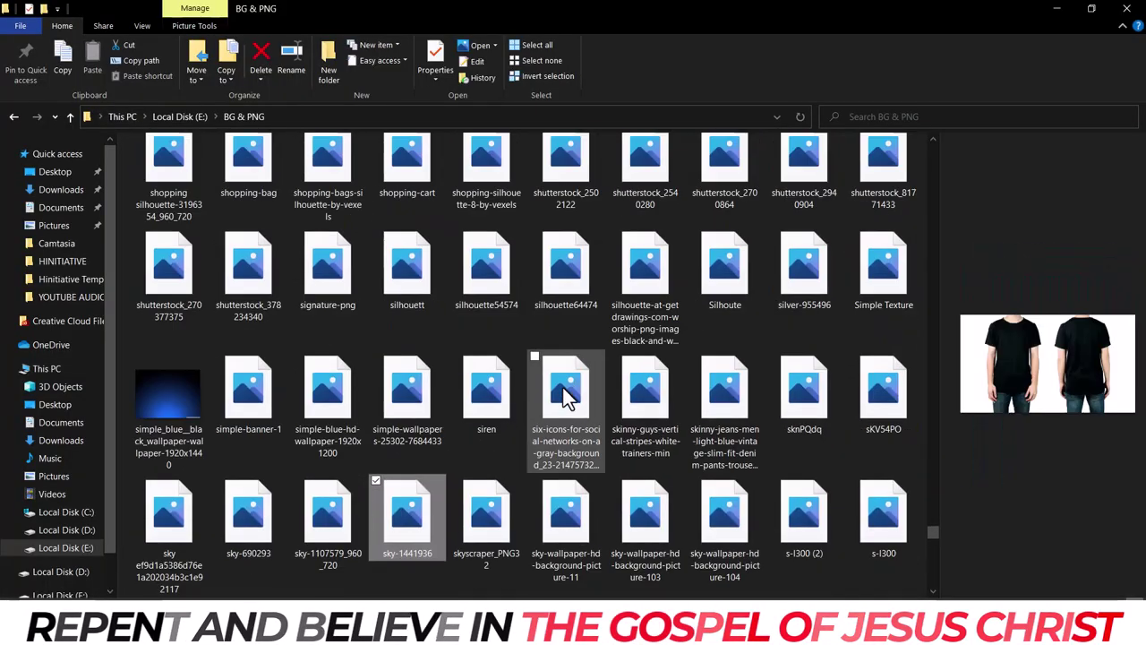
click(273, 512)
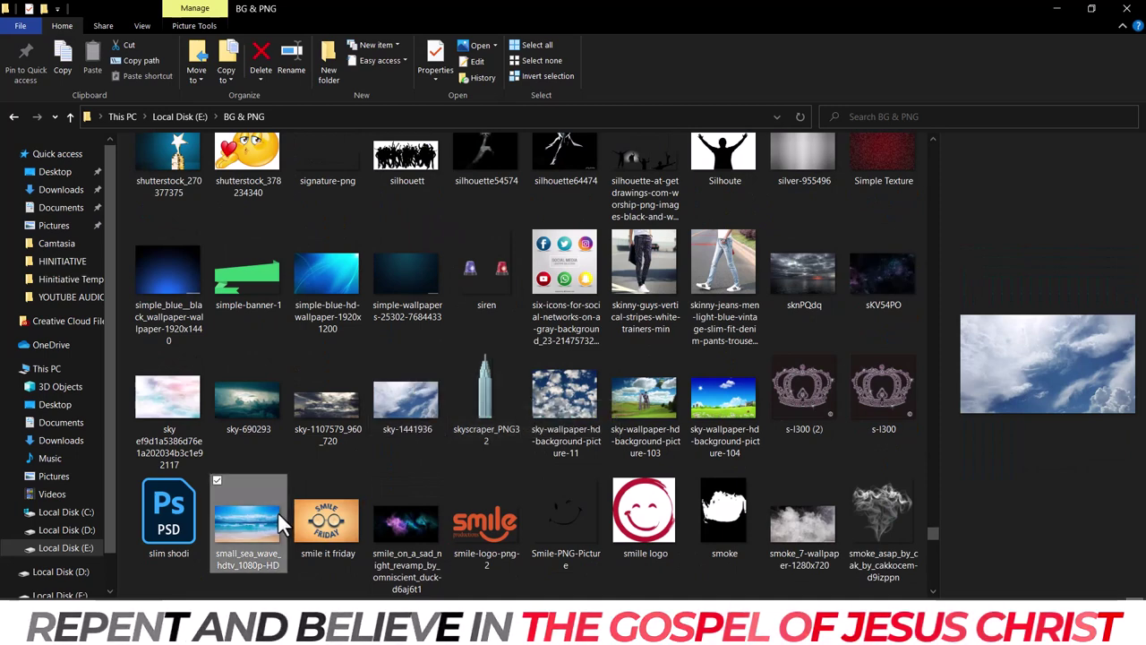
click(170, 394)
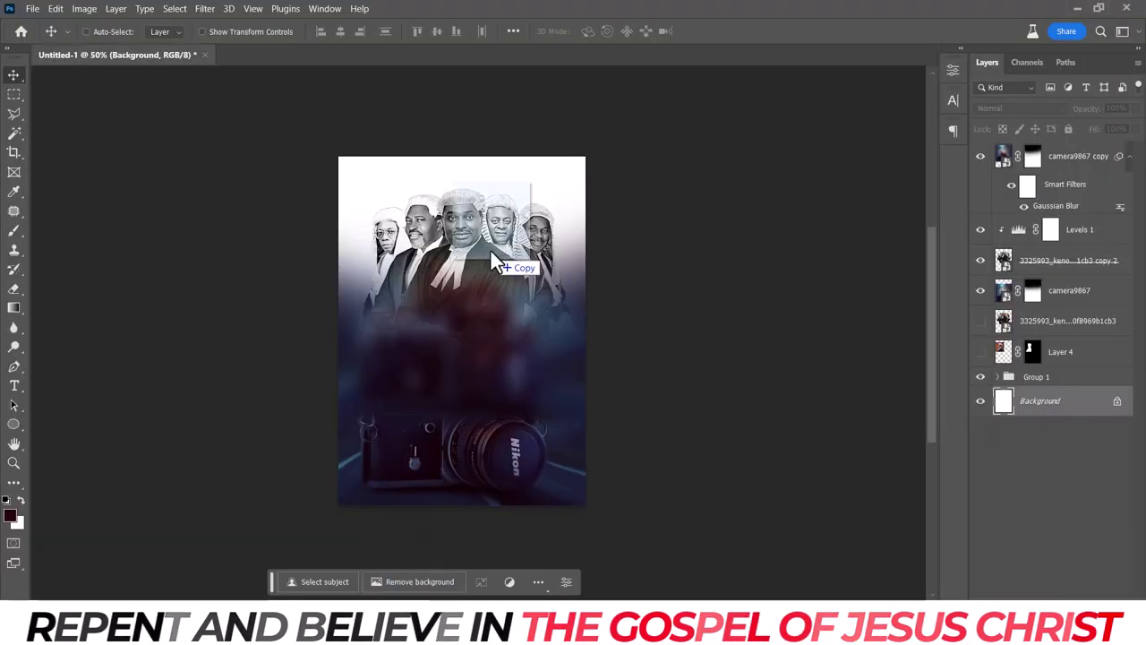
Place the pastel sky across the poster's top, then preview the dark cloudy sky image.
drag(171, 394, 504, 256)
drag(491, 369, 491, 201)
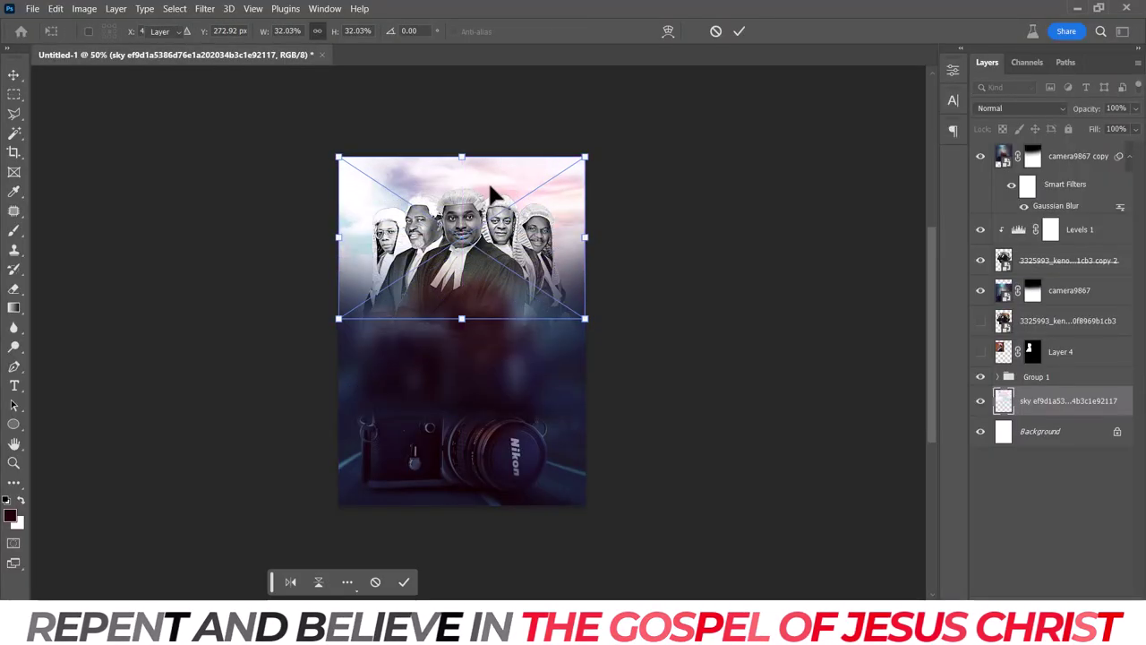
key(Return)
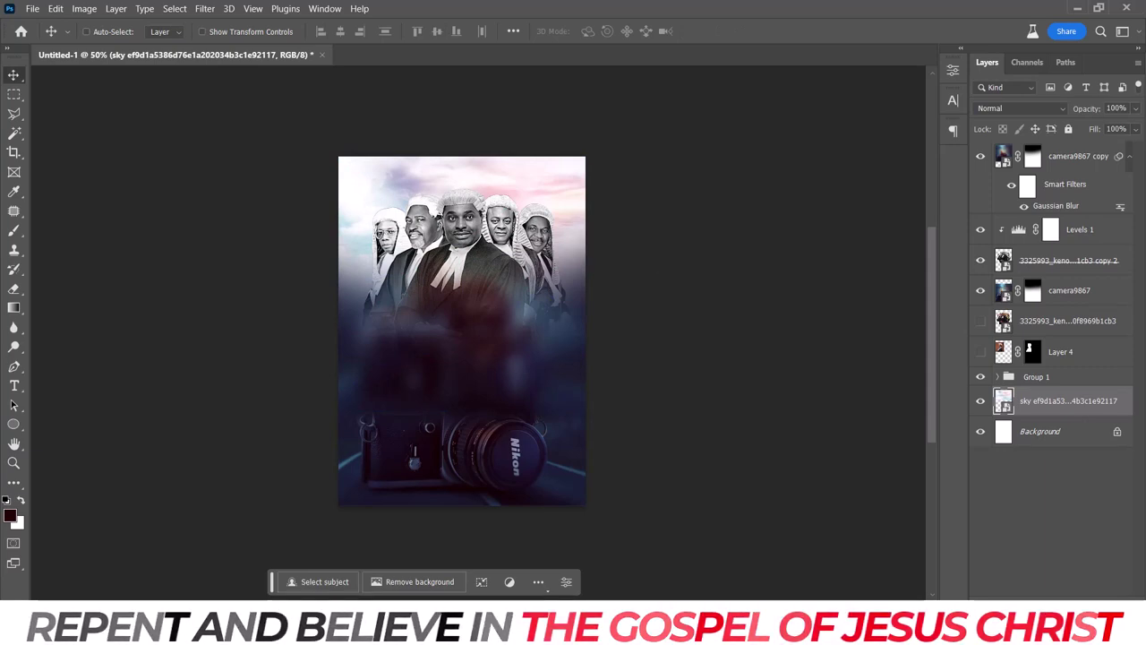
click(314, 573)
click(345, 410)
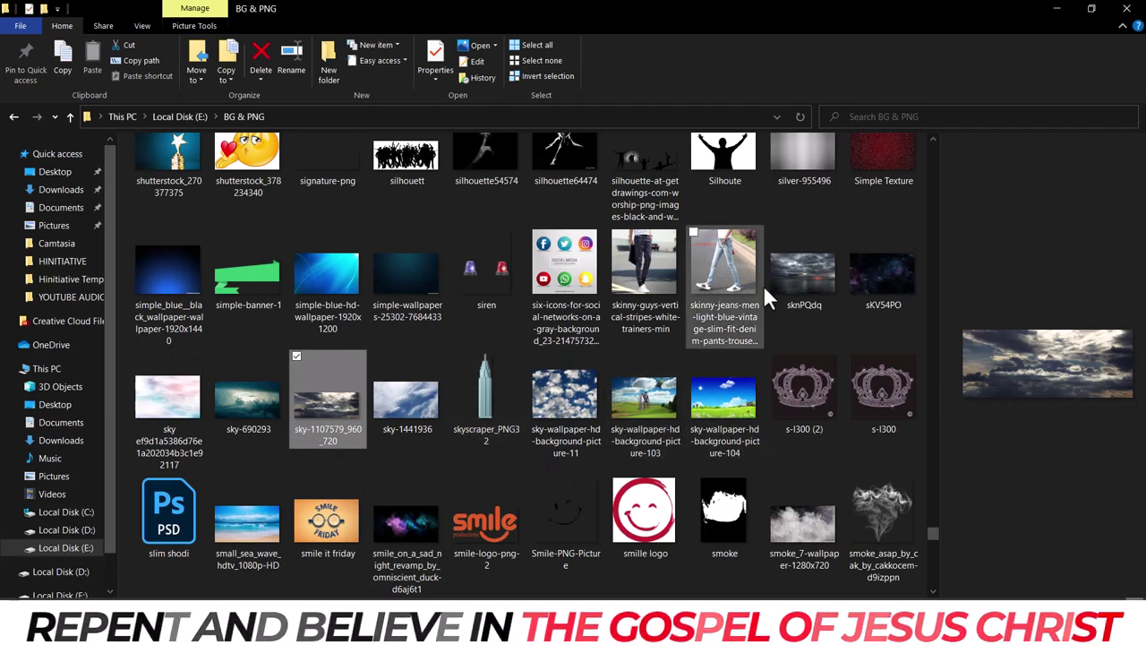
Hide both camera layers, browse the sky images, and pick the dark corridor photo.
click(858, 261)
click(262, 403)
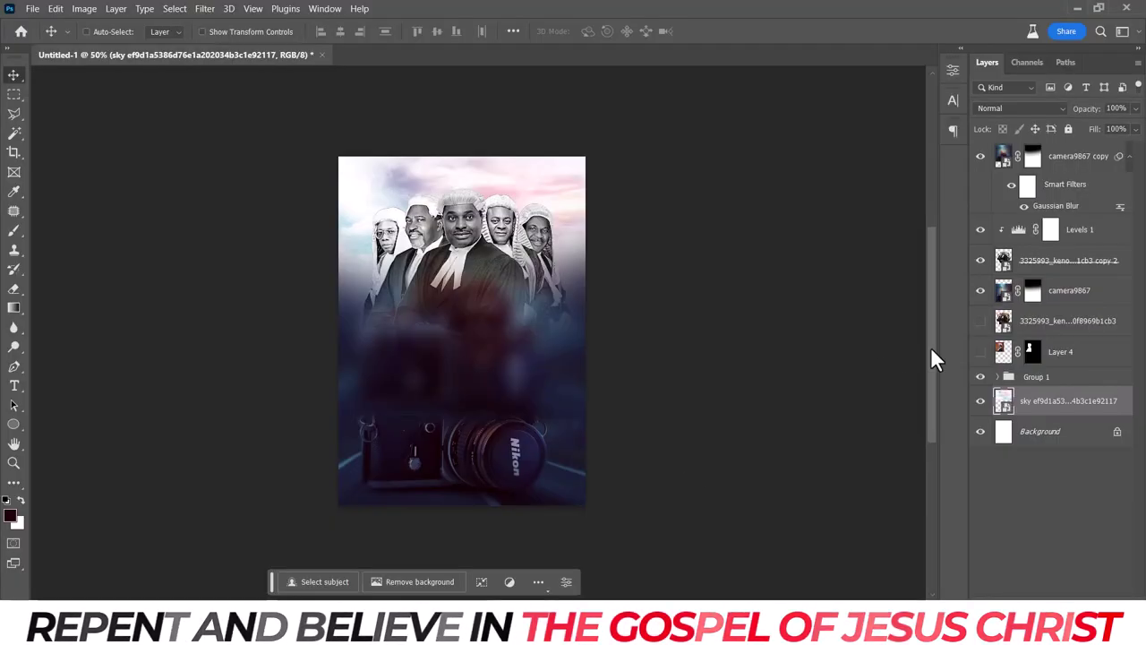
click(980, 290)
click(982, 156)
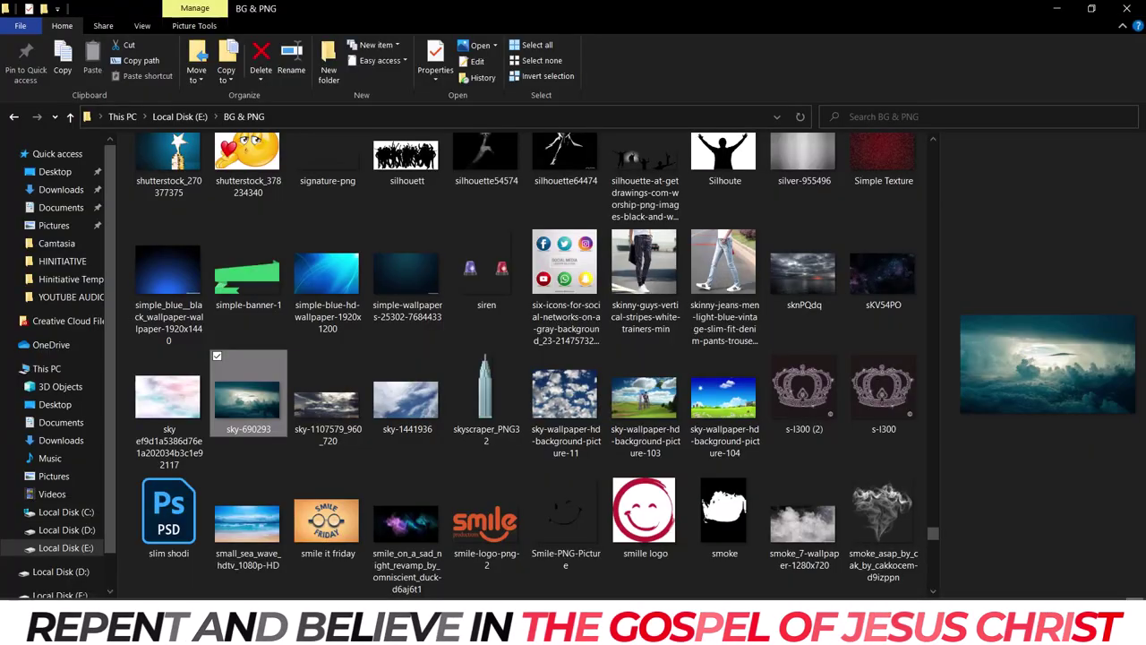
drag(932, 533, 930, 497)
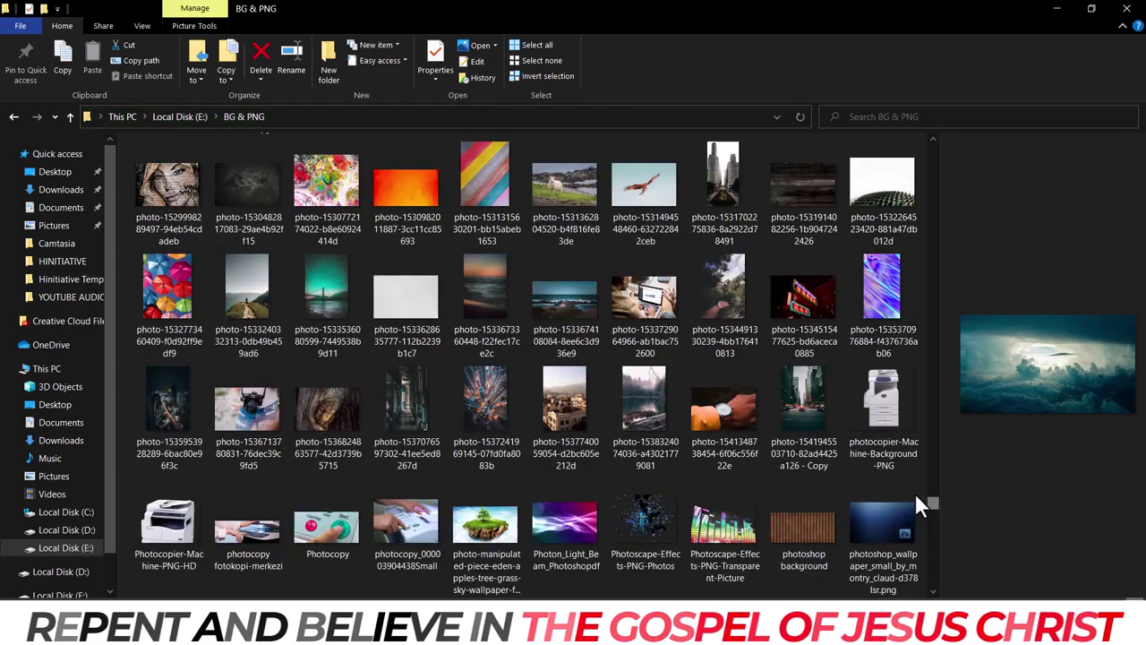
click(410, 420)
Place the corridor photo, delete the camera9867 copy layer, and add a Solid Color fill.
drag(411, 418, 459, 382)
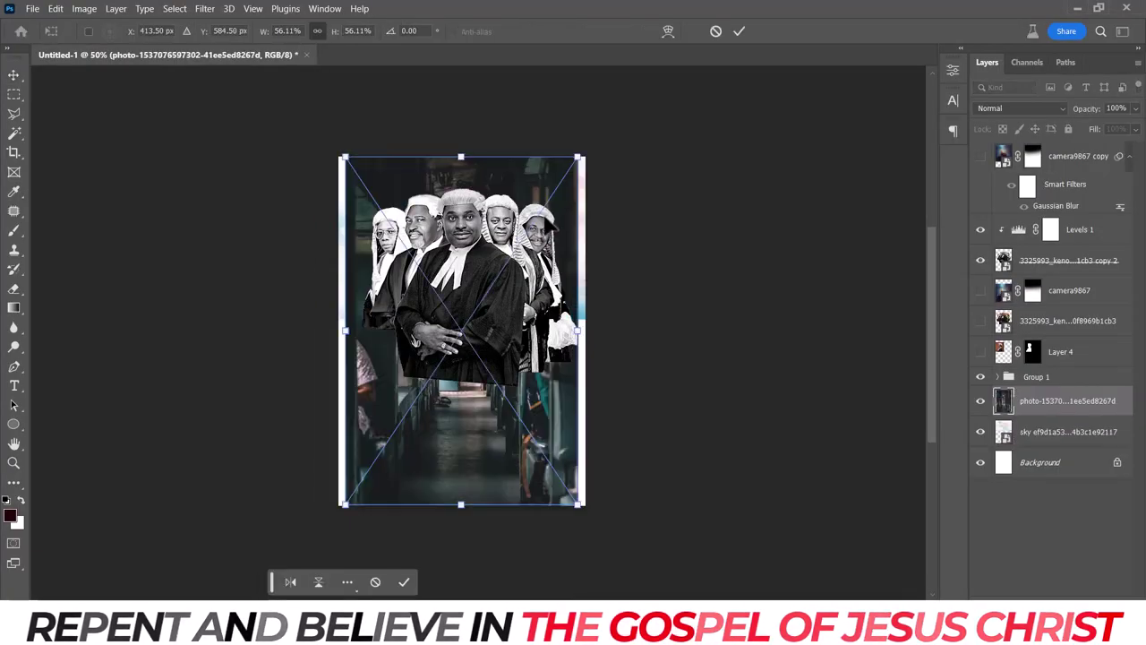
key(Return)
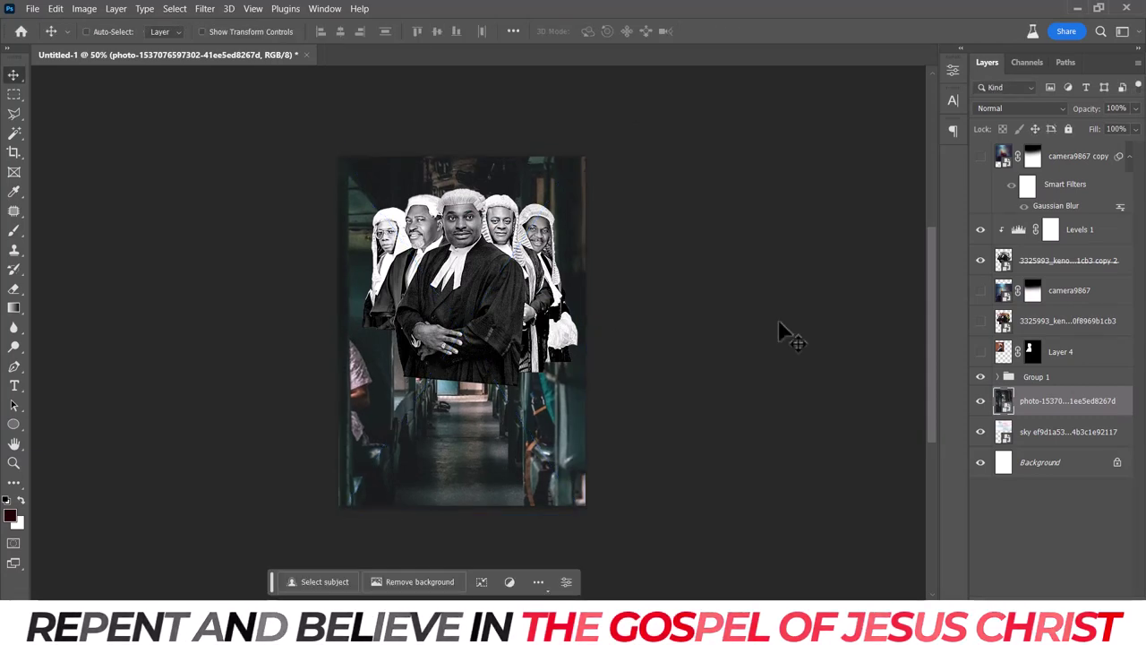
click(1103, 168)
key(Delete)
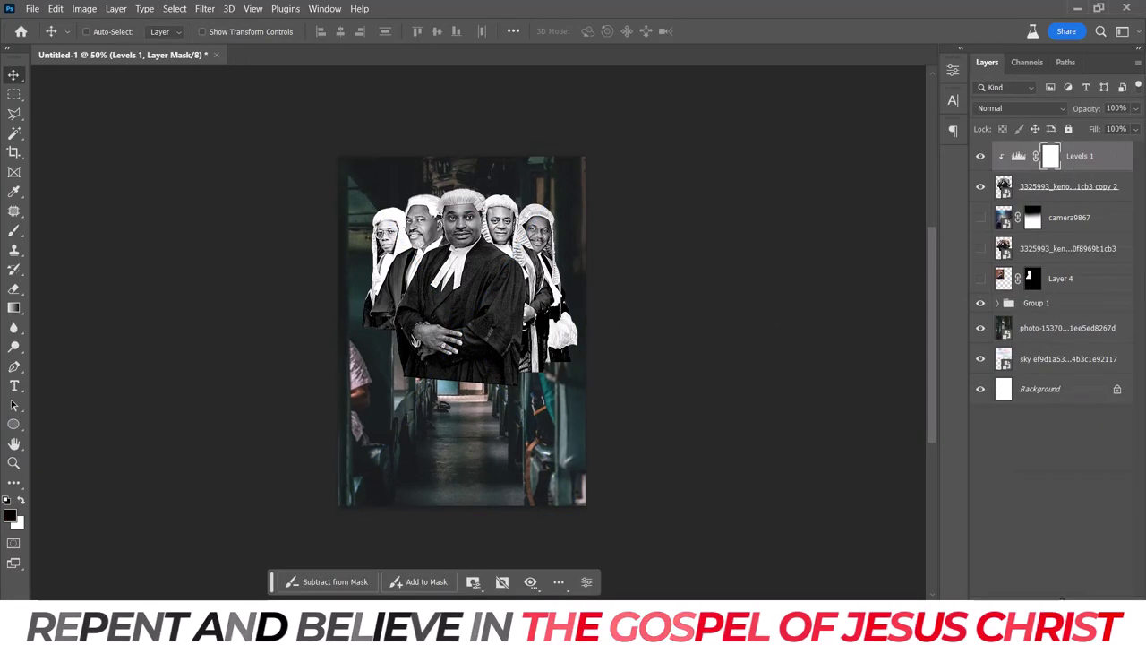
click(1061, 598)
click(1066, 336)
Keep the dark-red fill at Normal and brush its mask to reveal the lawyers.
click(1086, 190)
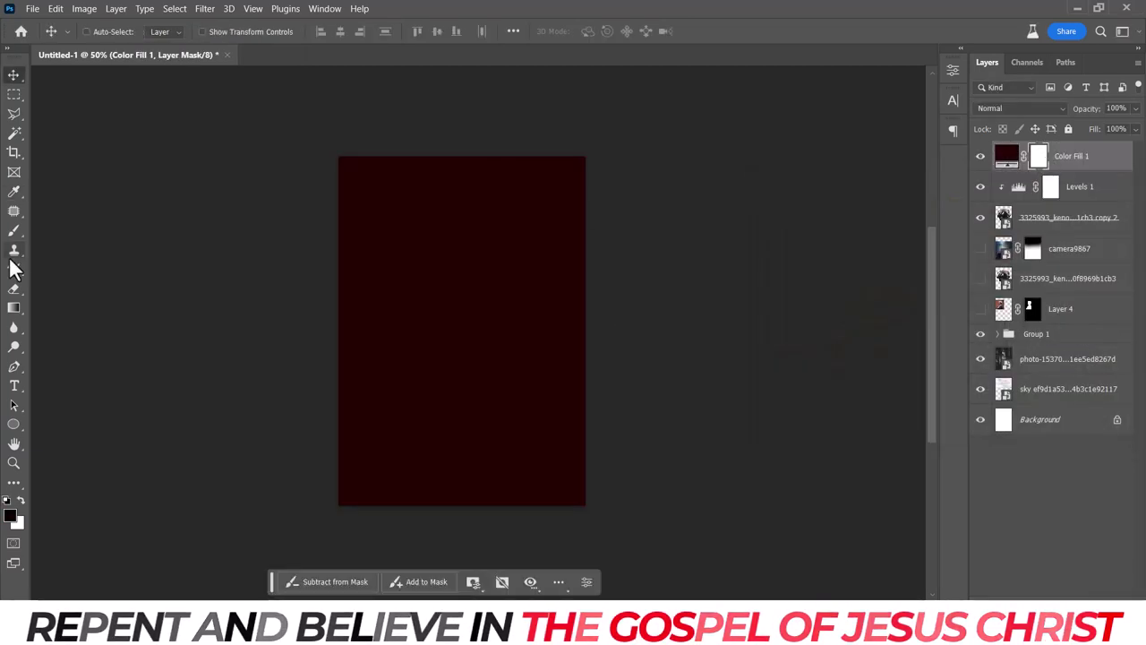
key(b)
click(447, 222)
mouse_move(474, 222)
mouse_down()
mouse_move(432, 274)
mouse_move(543, 192)
mouse_move(374, 342)
mouse_up()
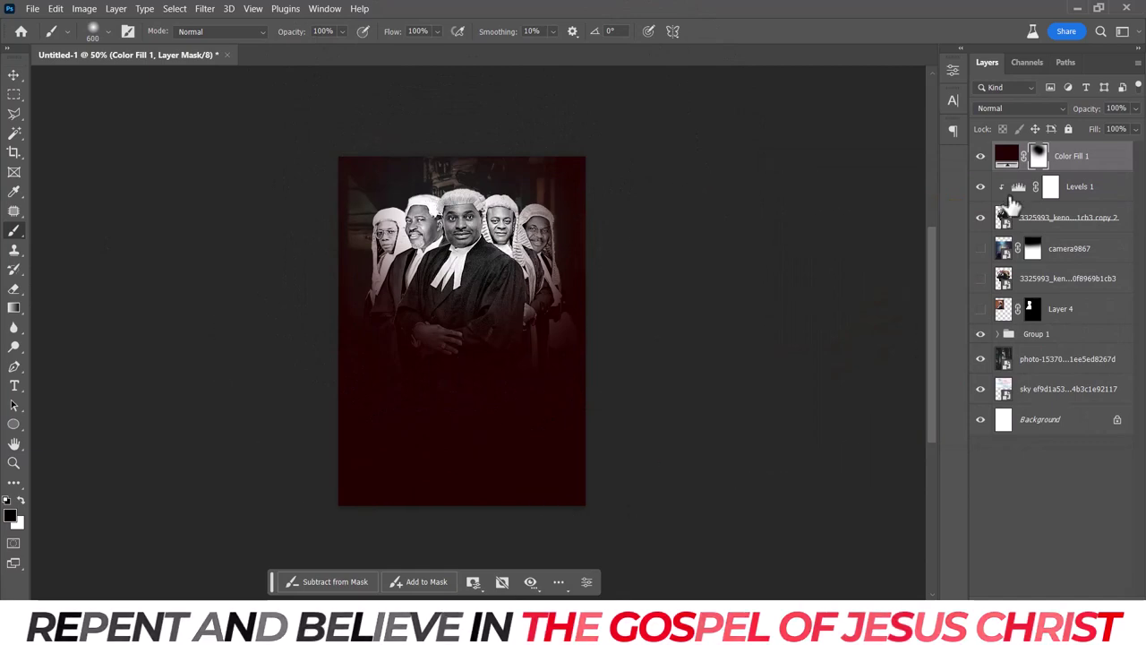
click(1020, 109)
key(Escape)
Duplicate the fill layer below Group 1 with Darker Color blending, then hide the copy.
key(ctrl+j)
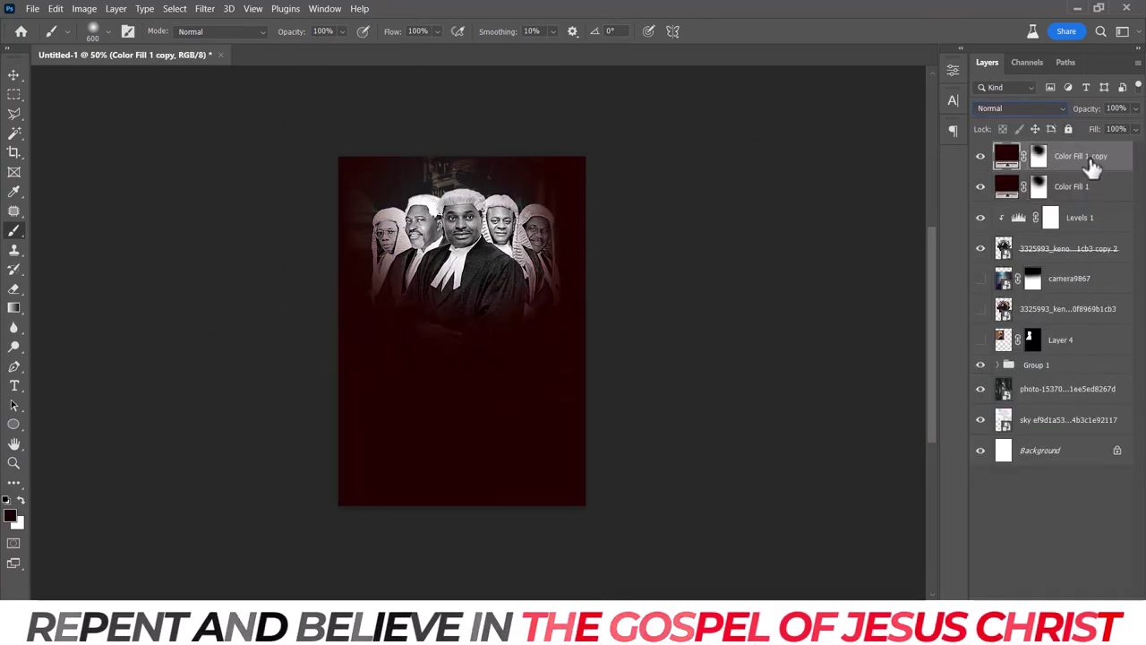
drag(1087, 161, 1062, 378)
click(1012, 109)
click(1003, 116)
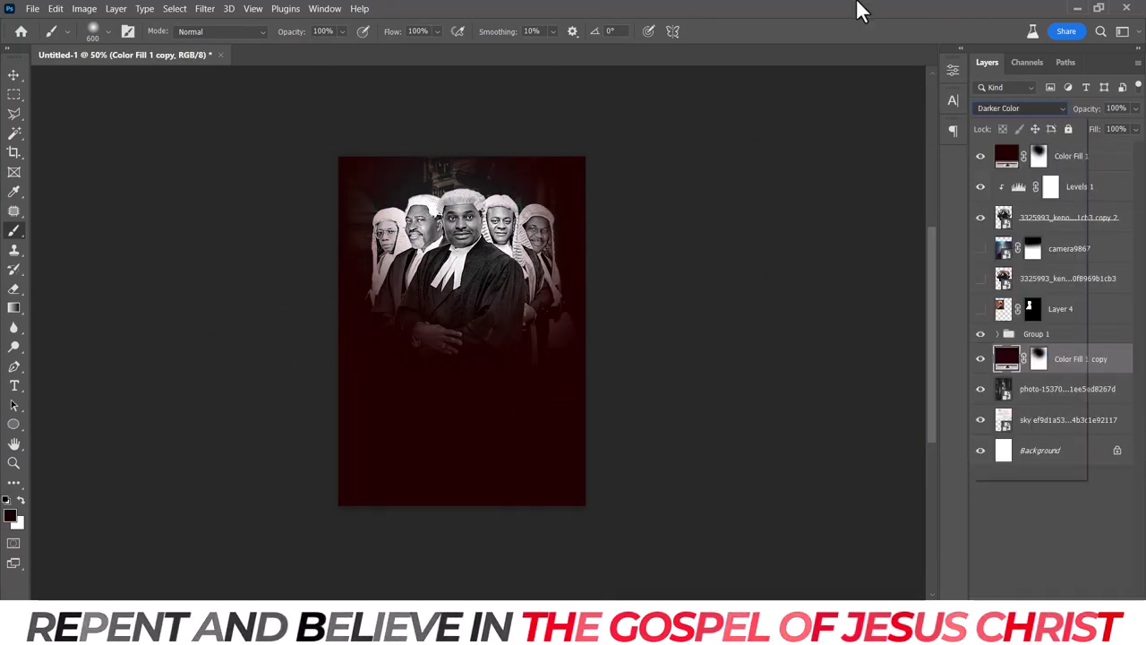
click(1037, 155)
Paint the Color Fill 1 mask with a 250-pixel brush to reveal the lower corridor.
click(980, 358)
drag(349, 431, 573, 429)
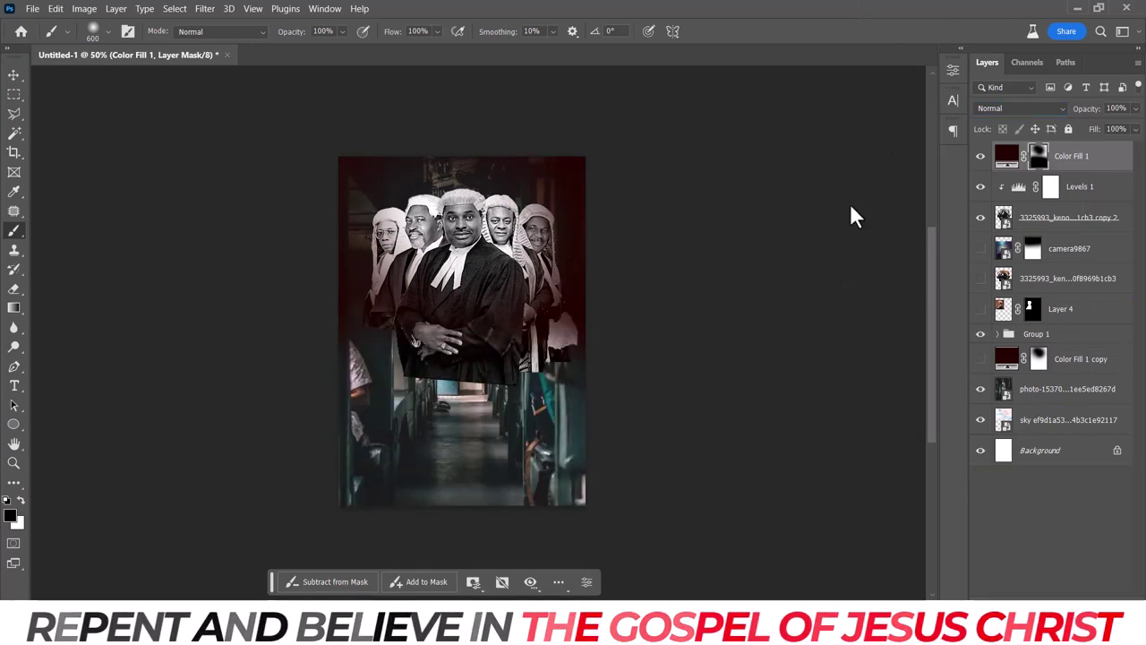
click(979, 358)
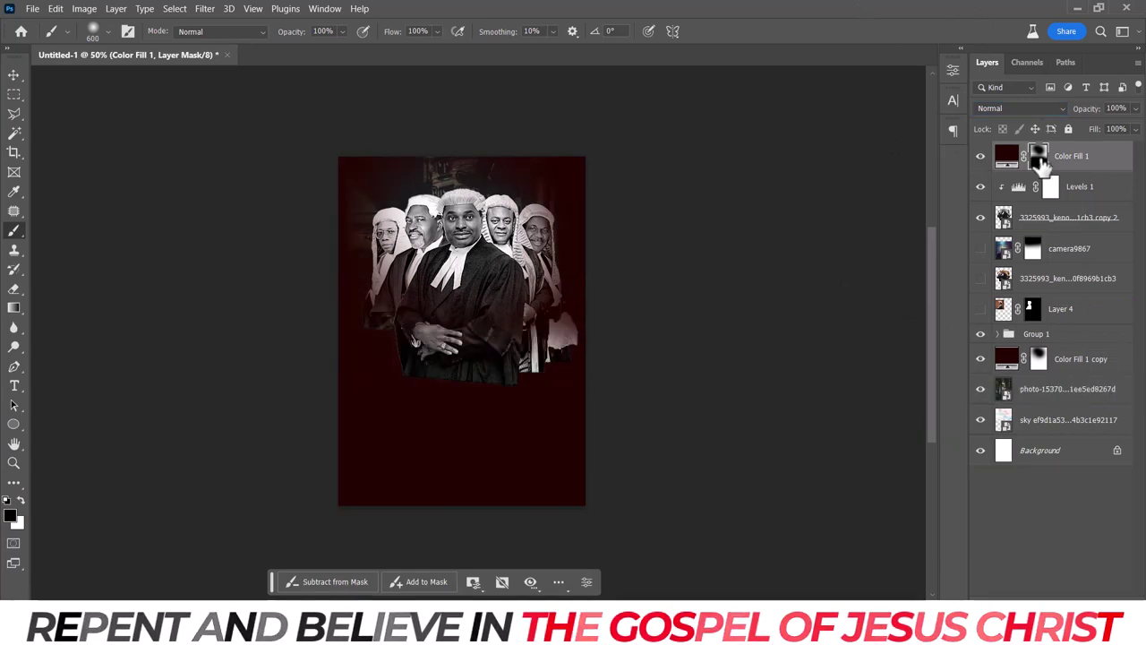
key(ctrl+z)
key(ctrl+z)
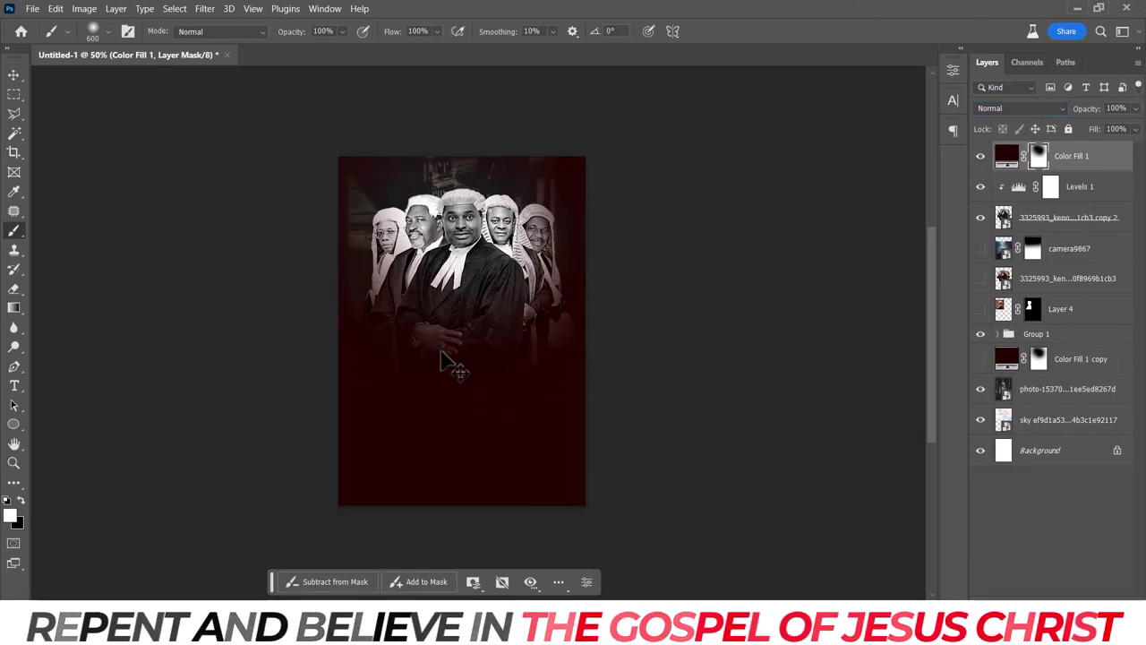
mouse_move(333, 448)
mouse_down()
mouse_move(591, 470)
mouse_move(256, 568)
mouse_up()
key(ctrl+z)
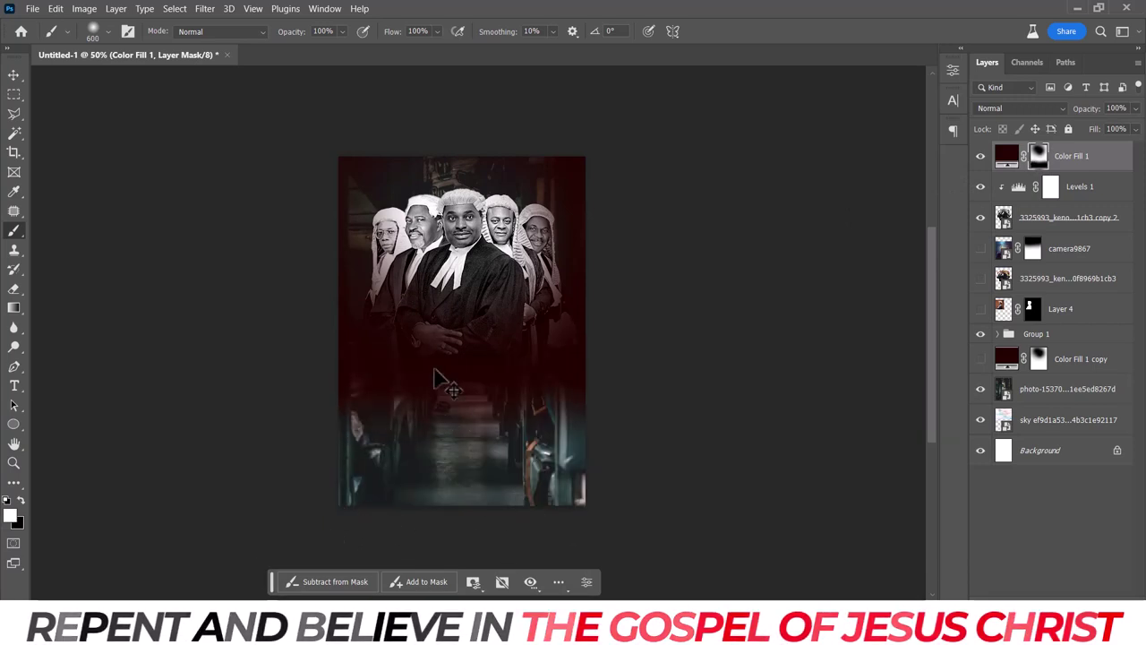
key(bracketleft)
key(bracketleft)
key(bracketleft)
mouse_move(409, 371)
mouse_down()
mouse_move(499, 371)
mouse_move(405, 385)
mouse_up()
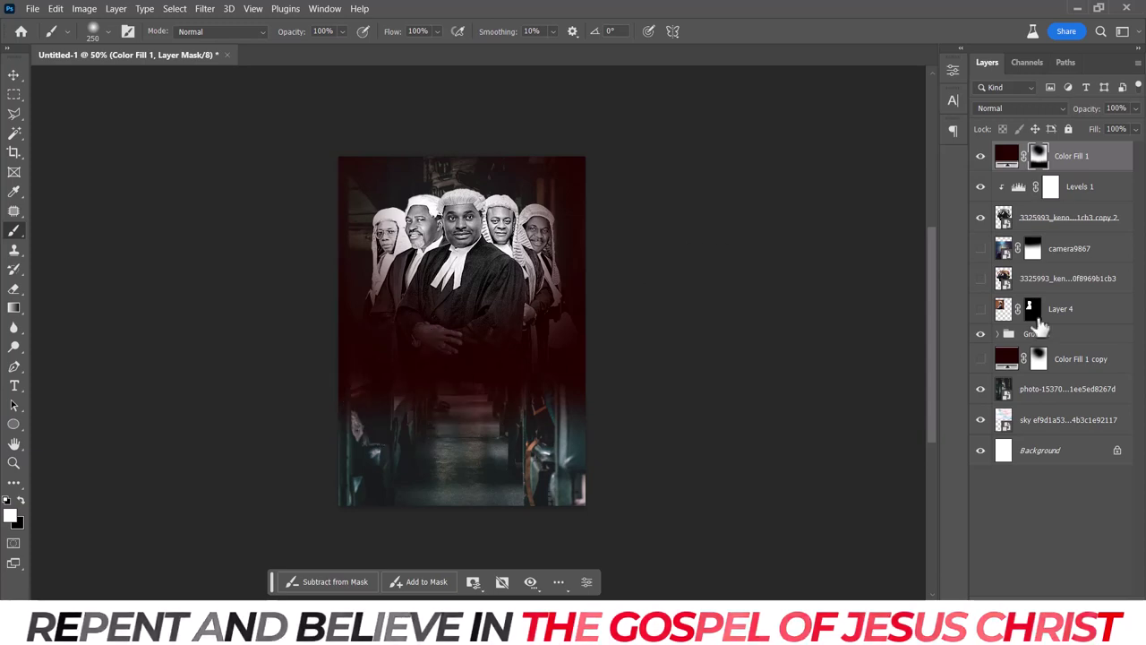
Show the fill copy, try Darken, then set it back to Normal at 89% fill.
click(980, 359)
click(1014, 364)
click(1021, 107)
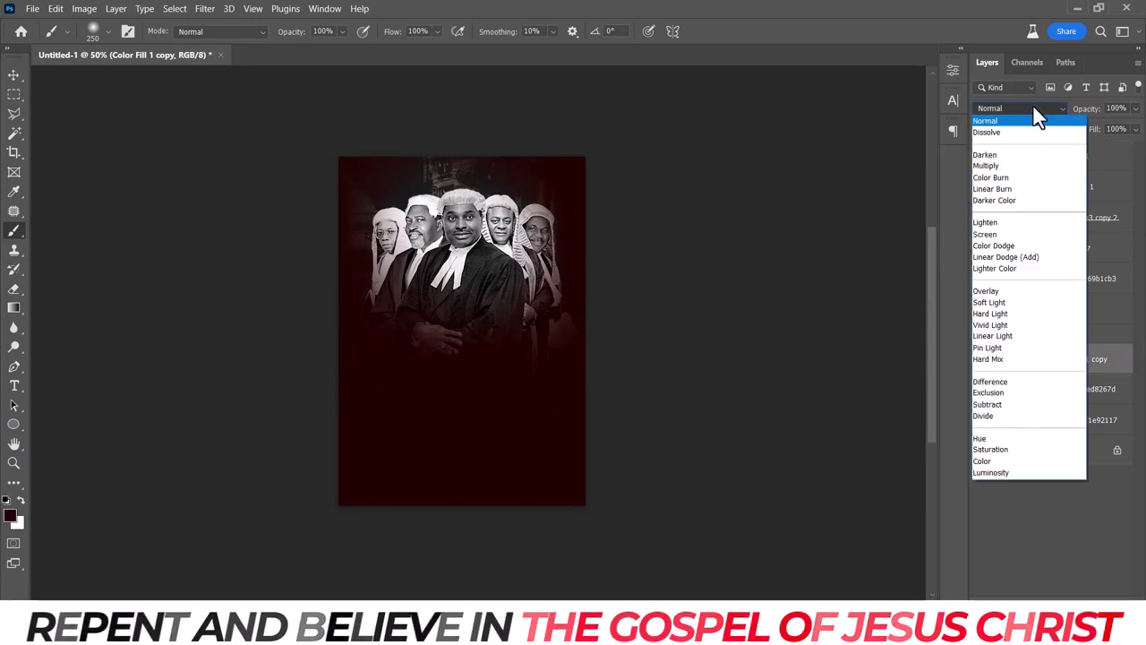
click(1013, 157)
double_click(1009, 359)
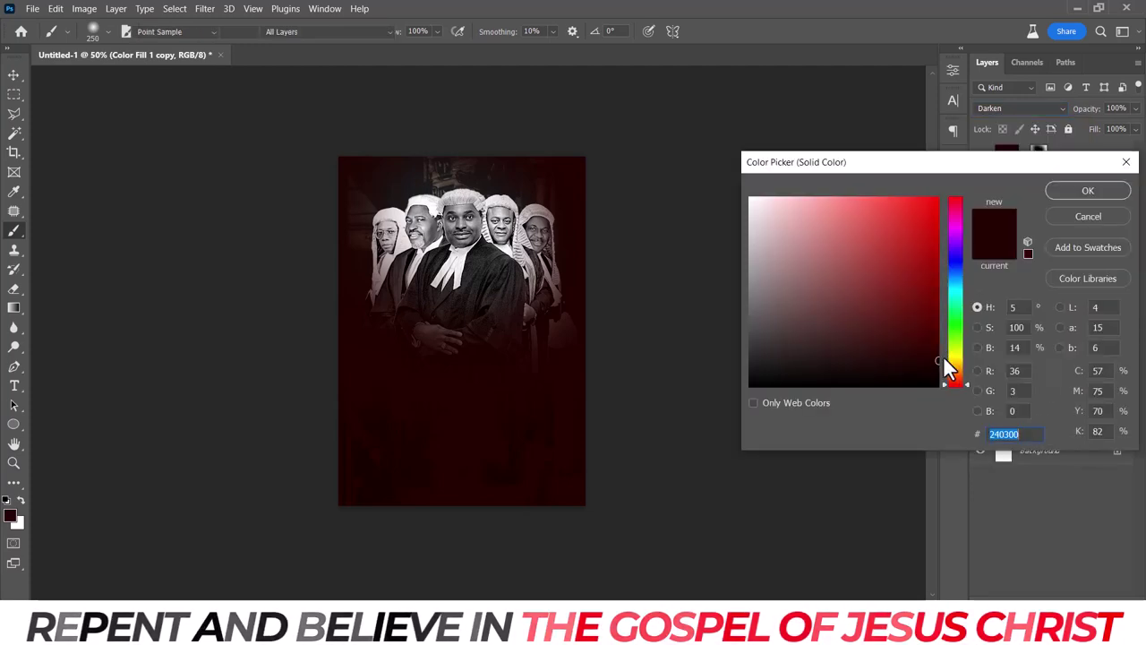
click(1088, 189)
click(1040, 108)
click(1025, 118)
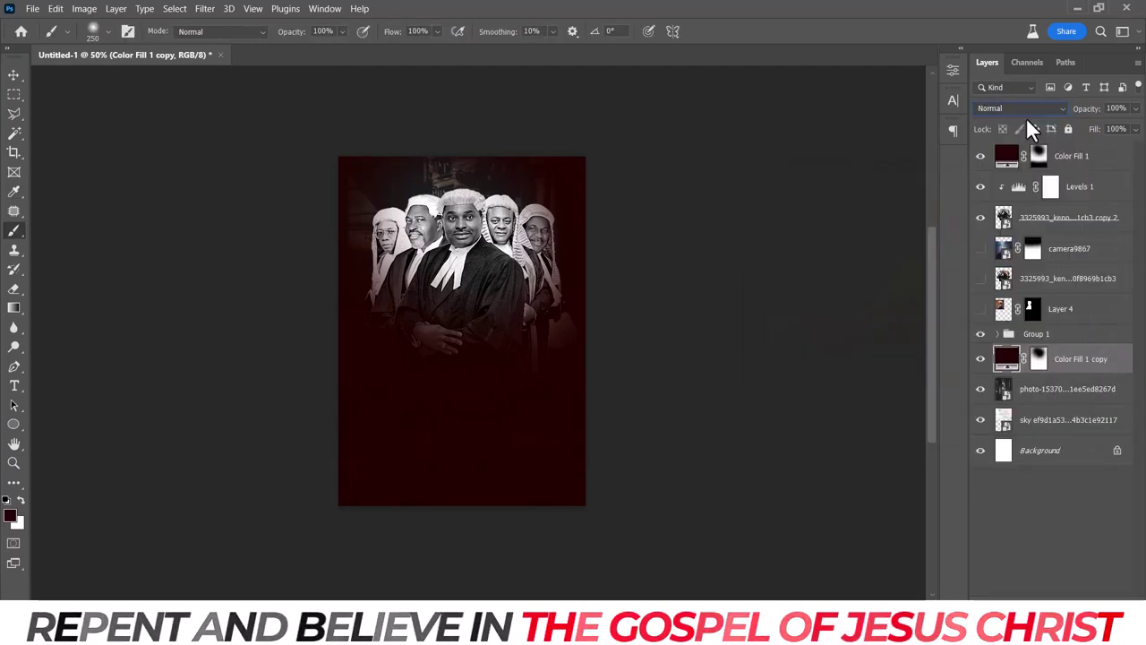
drag(1125, 158, 1124, 156)
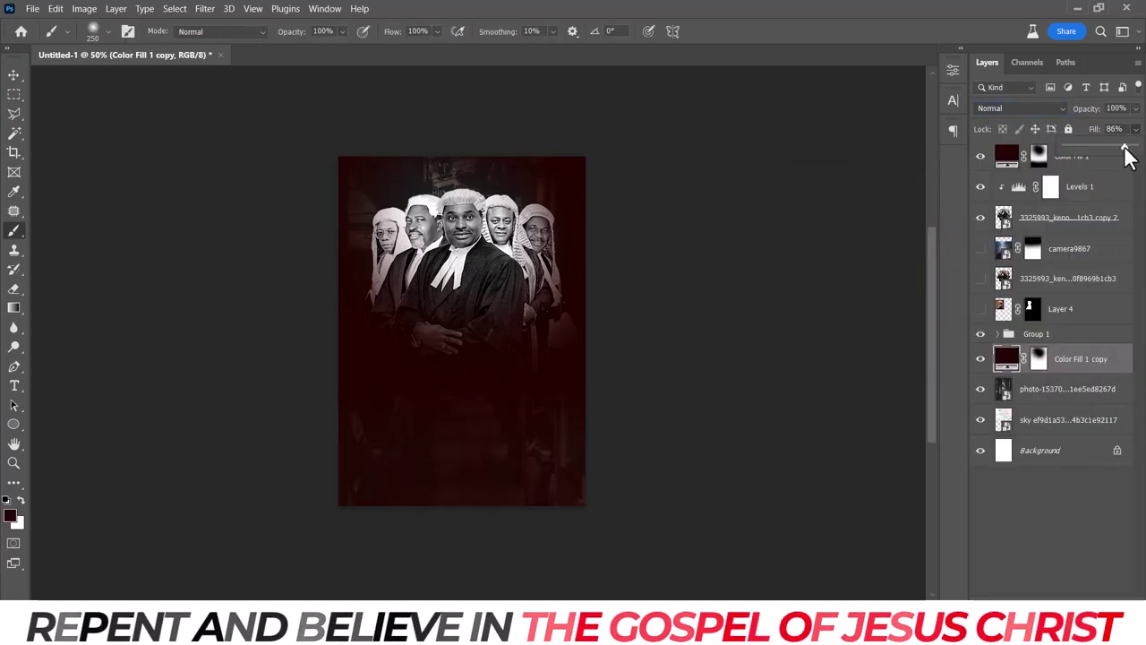
key(ctrl+plus)
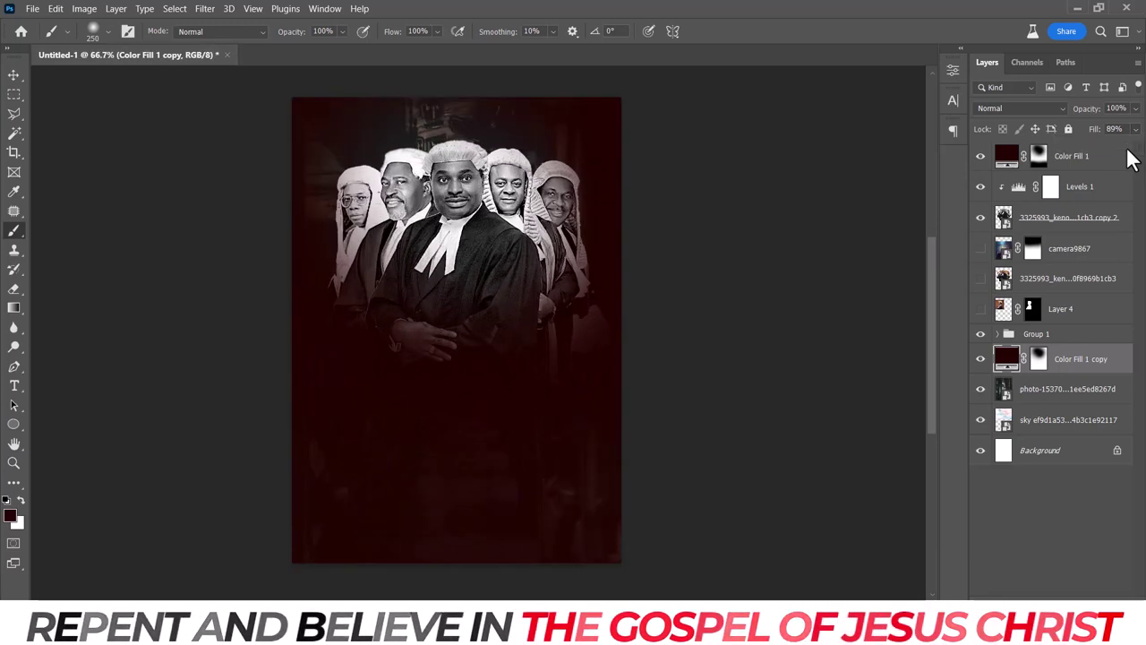
Type the white title 'Lawyers' below the figures and 'Mayhem' on a line beneath it.
click(997, 157)
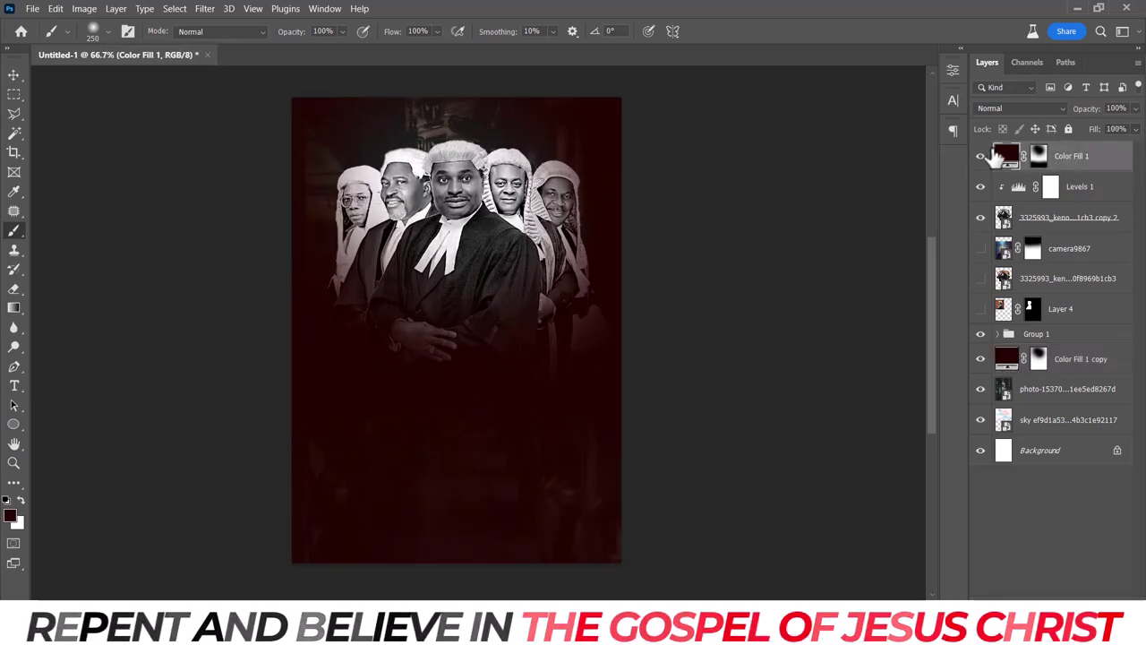
click(20, 382)
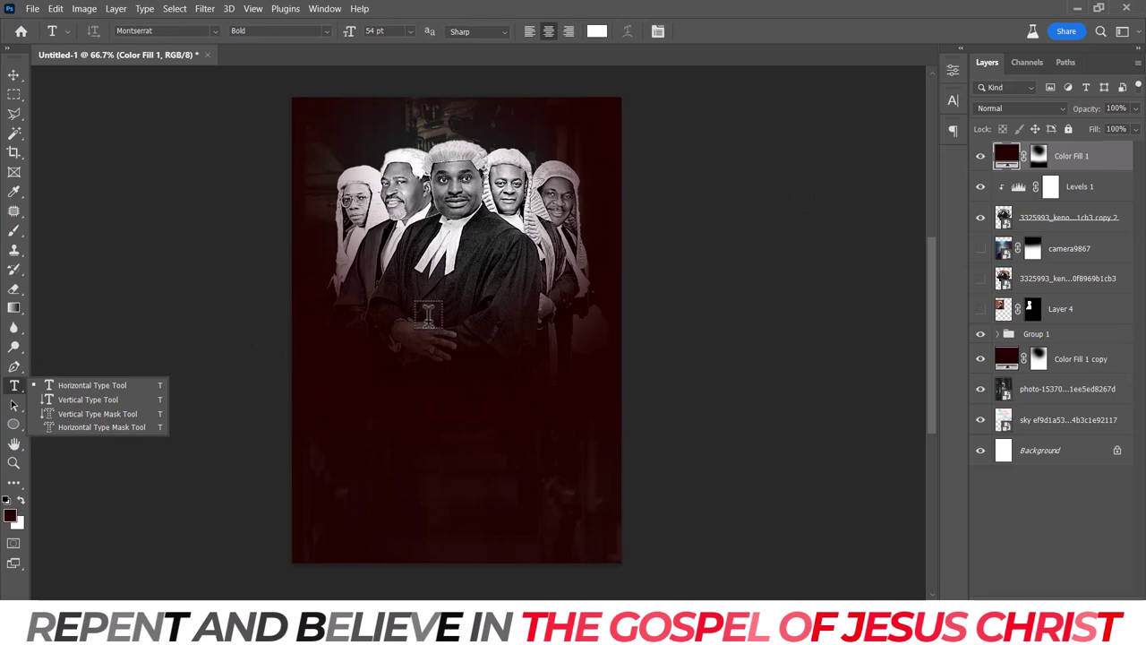
click(390, 414)
text(Lawyers)
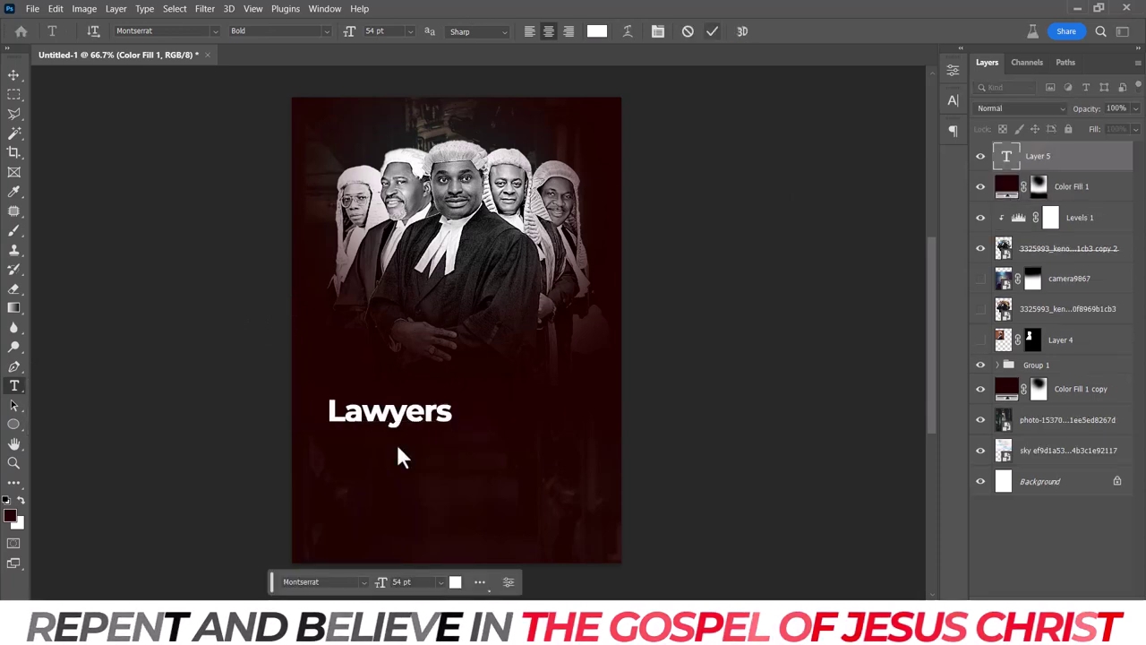
click(397, 458)
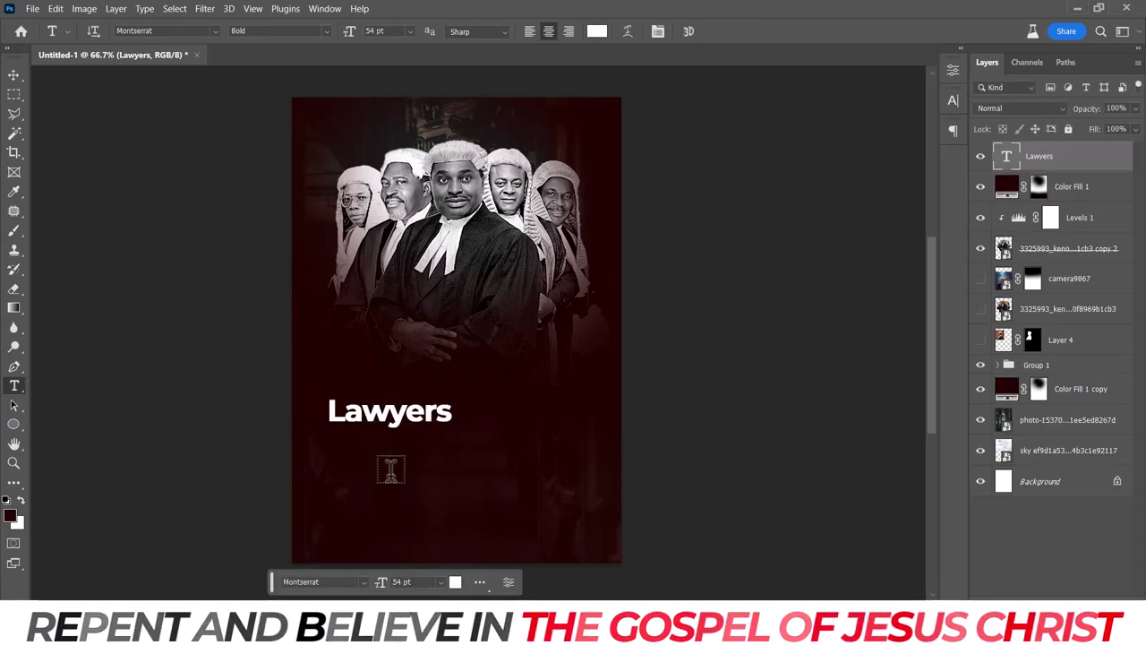
click(391, 465)
text(Mayhem)
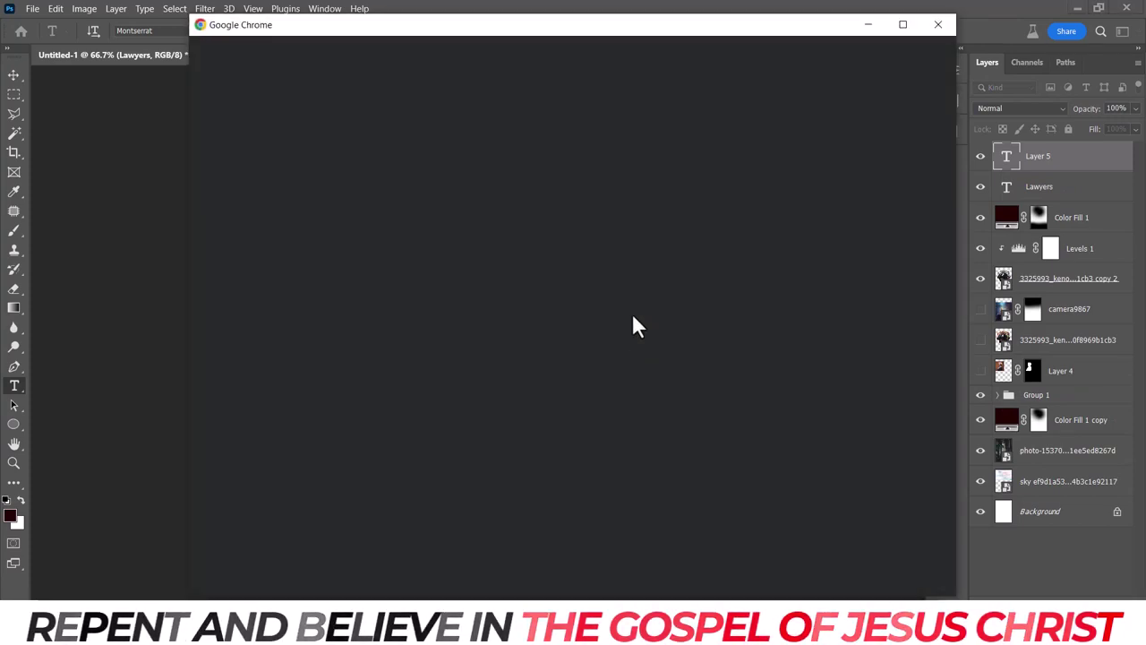
Open Chrome, restore the previous tabs, and view ChatGPT's list of funny lawyer movie titles.
click(637, 403)
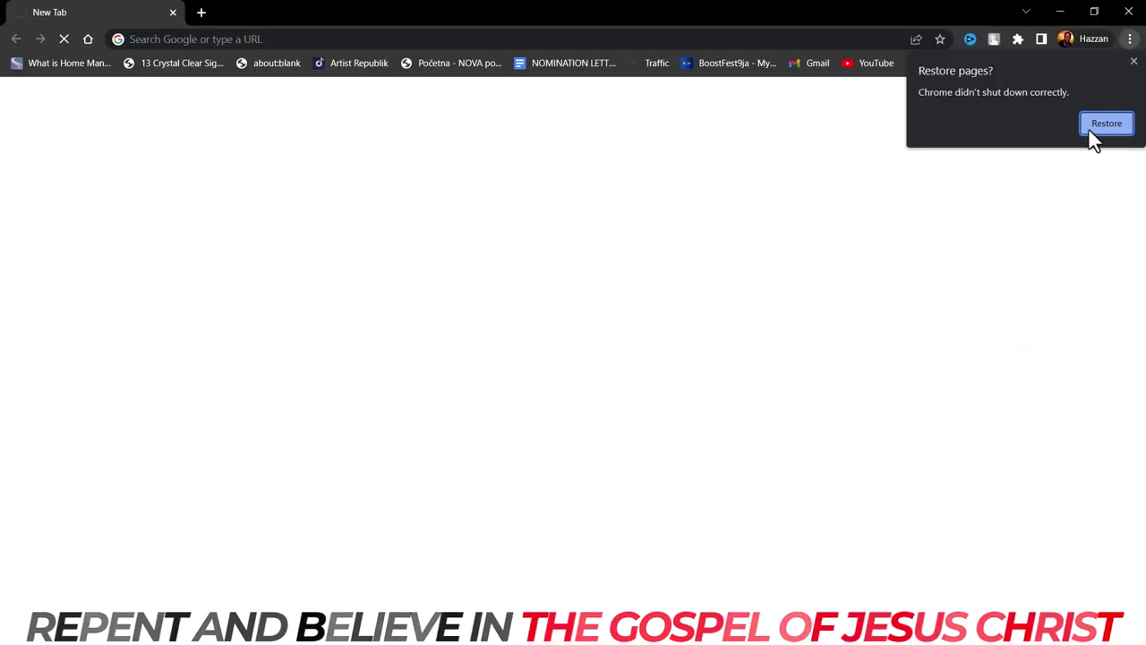
click(1090, 127)
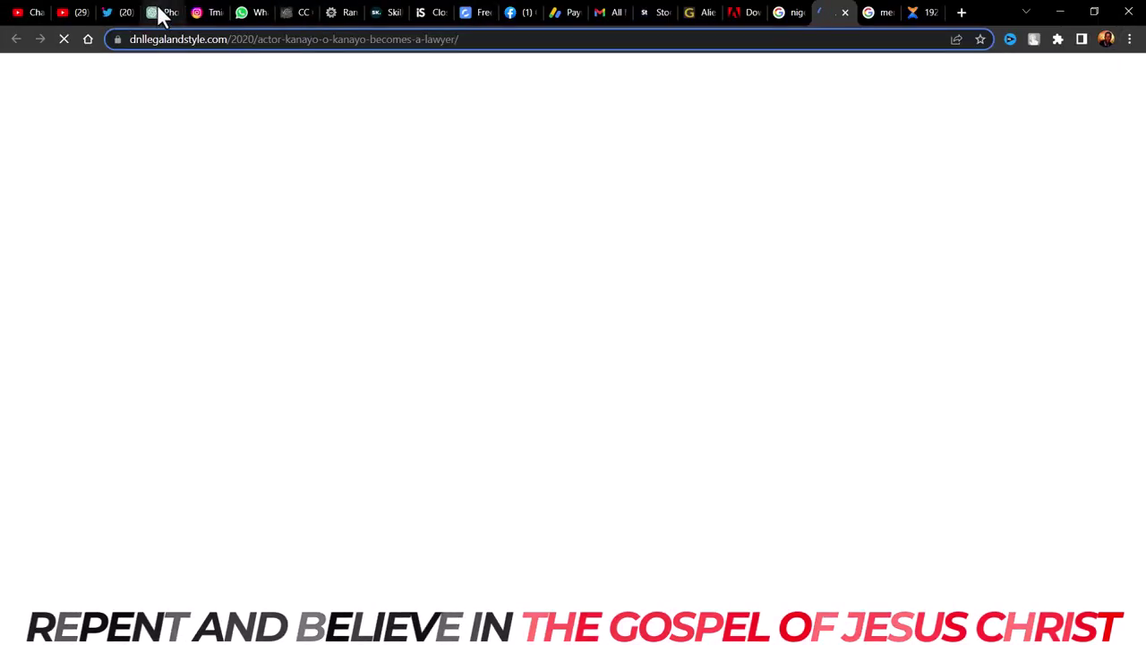
click(159, 14)
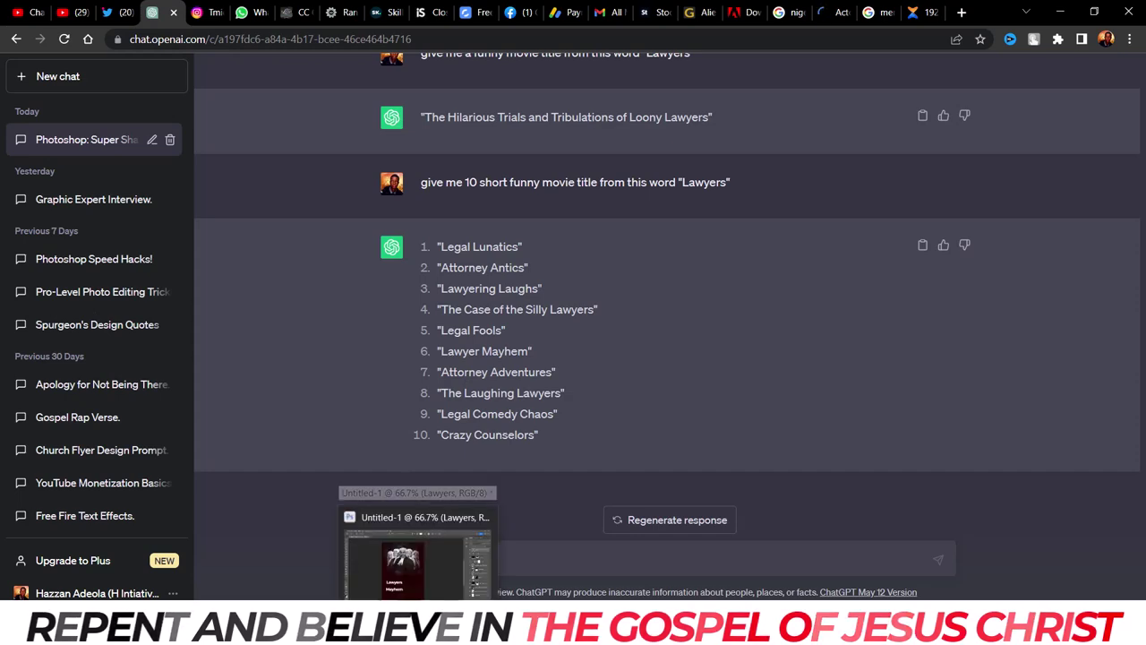
Back in Photoshop, commit 'Mayhem', shorten the title to 'Lawyer', and shift it right.
click(417, 555)
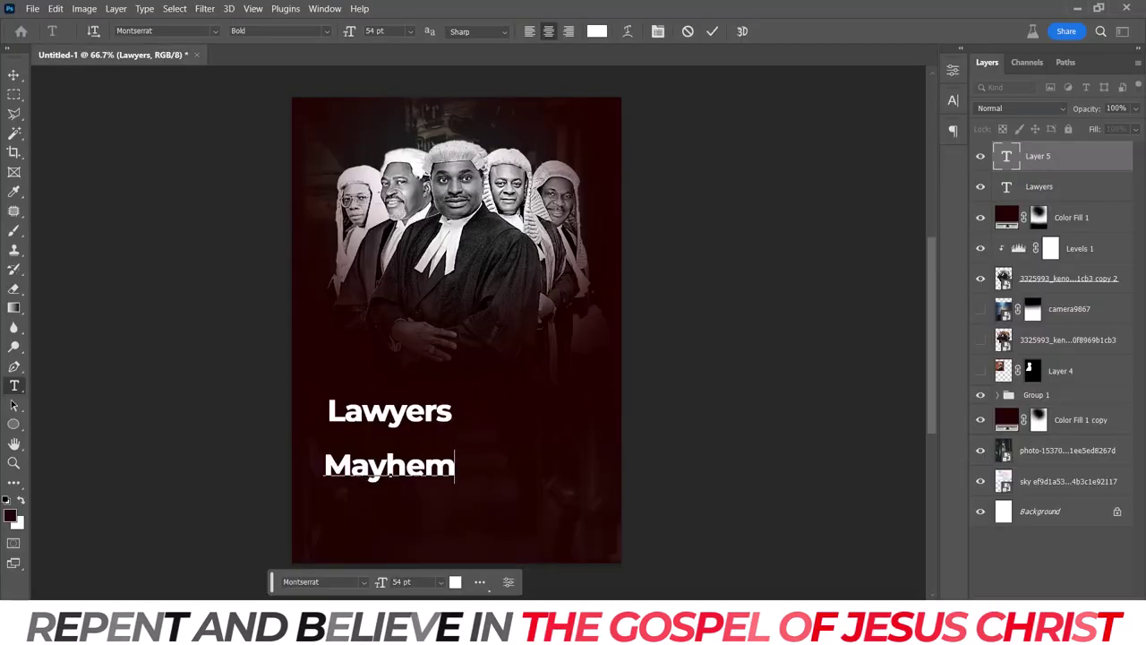
click(713, 32)
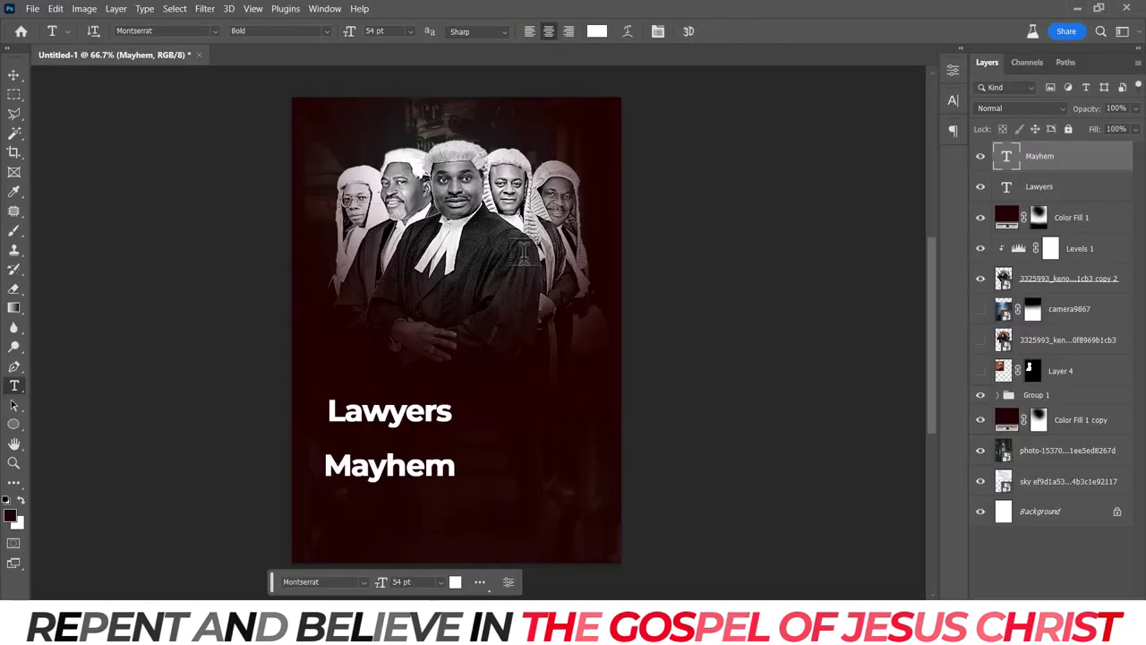
click(455, 409)
key(BackSpace)
click(713, 33)
key(v)
mouse_move(421, 427)
mouse_down()
mouse_move(457, 426)
mouse_move(442, 394)
mouse_up()
Scroll the Character panel's font list to reach the serif Cannia font for 'Lawyer'.
click(952, 99)
click(864, 121)
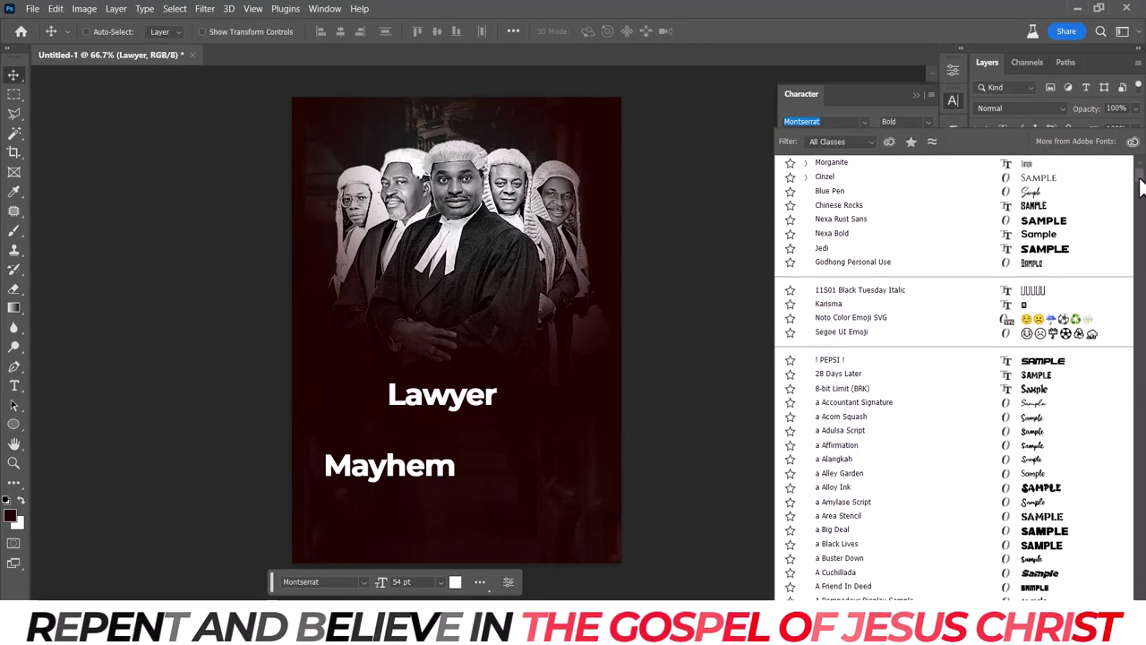
scroll(1140, 185, down, 5)
scroll(1044, 313, down, 5)
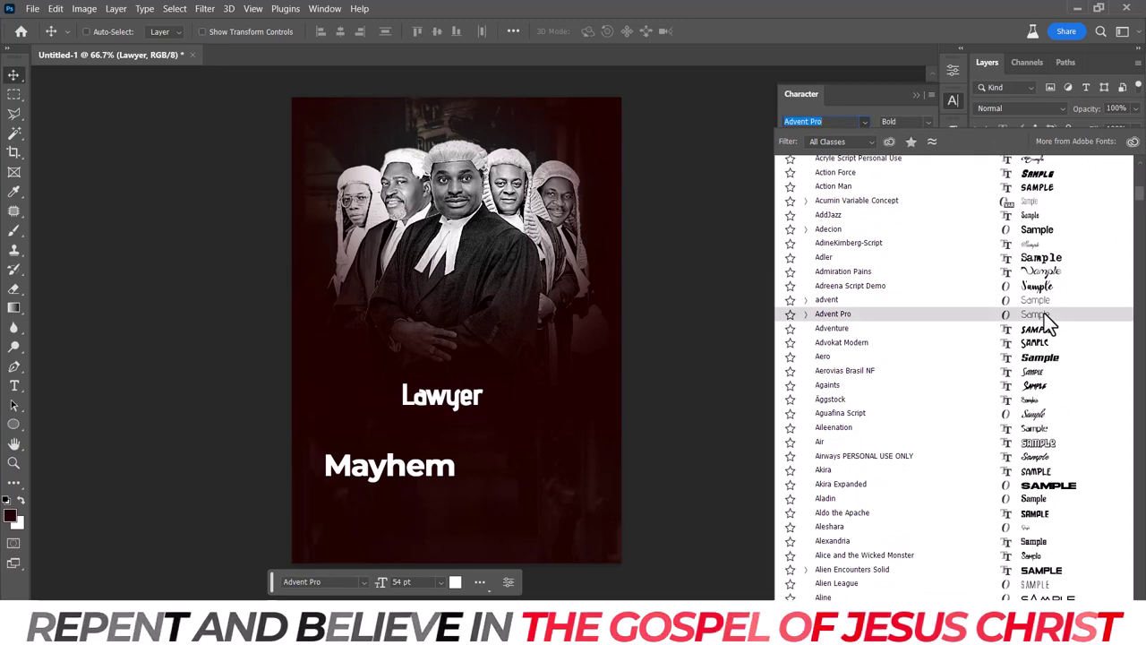
scroll(1039, 429, down, 3)
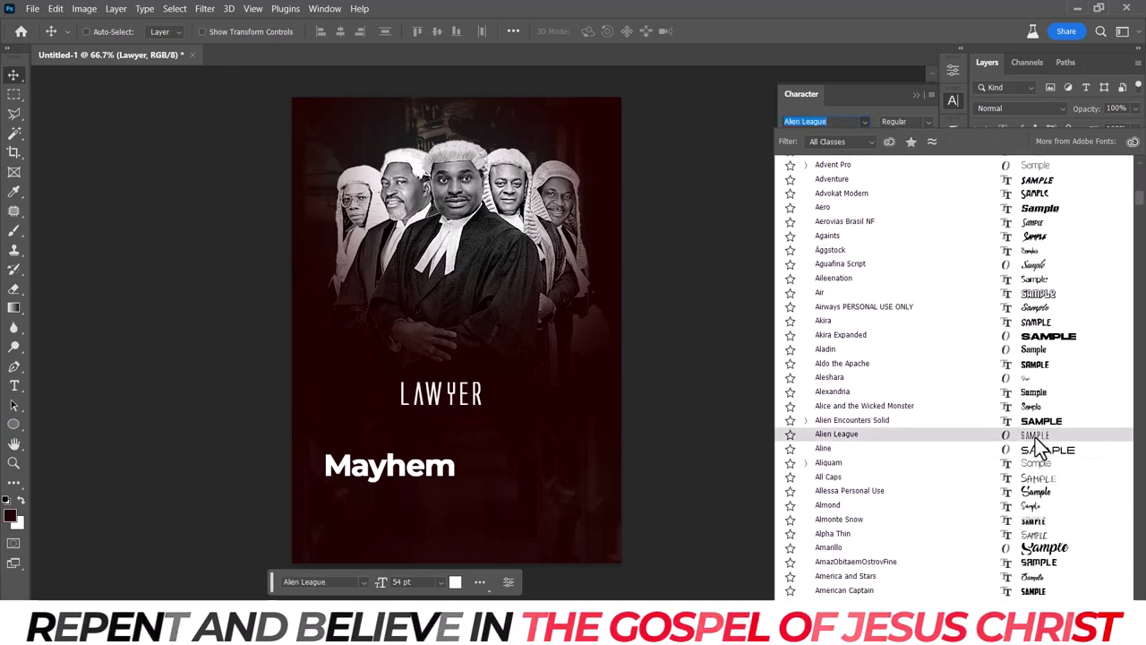
drag(1139, 198, 1140, 235)
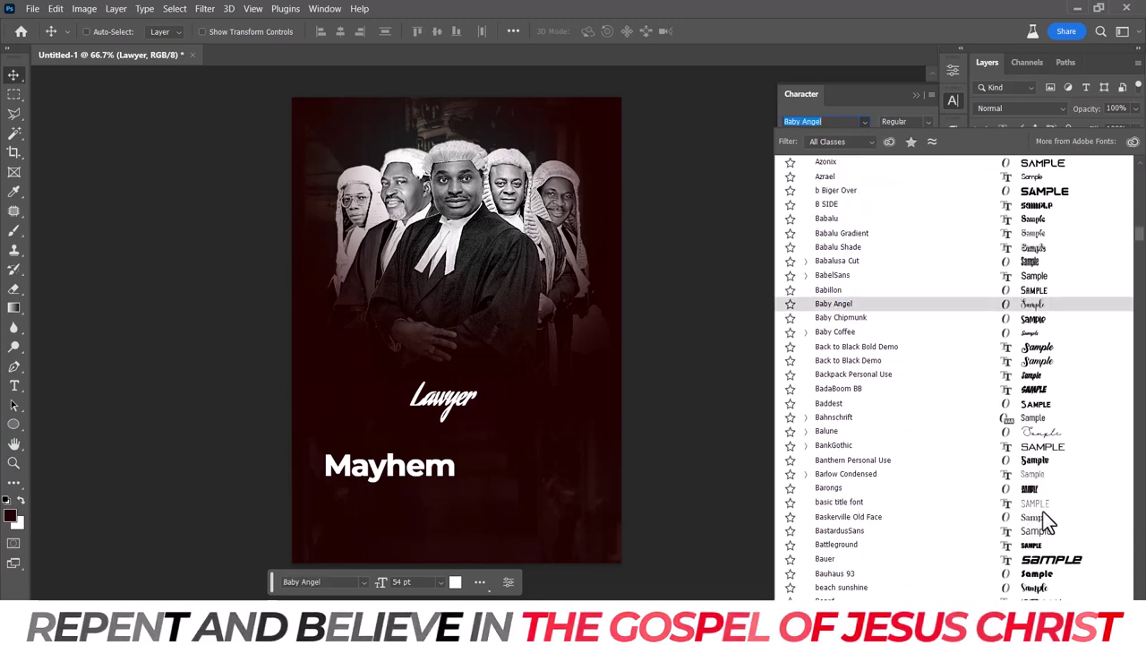
scroll(1142, 283, down, 1)
scroll(1141, 276, down, 4)
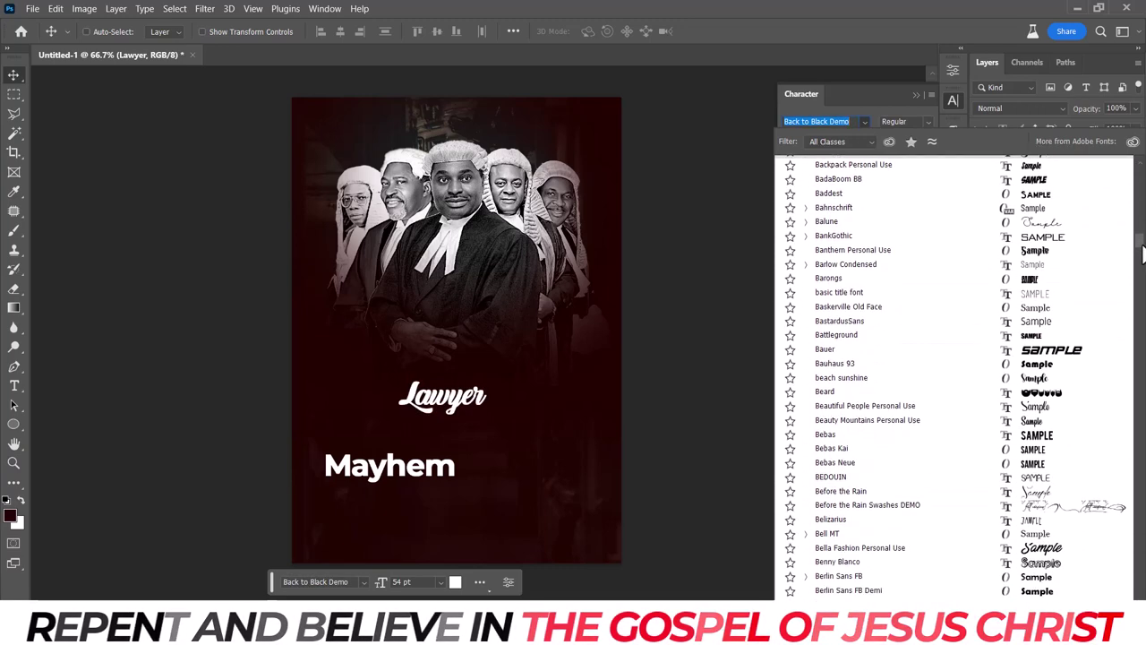
scroll(1143, 269, down, 4)
scroll(1143, 262, down, 5)
scroll(1142, 260, down, 2)
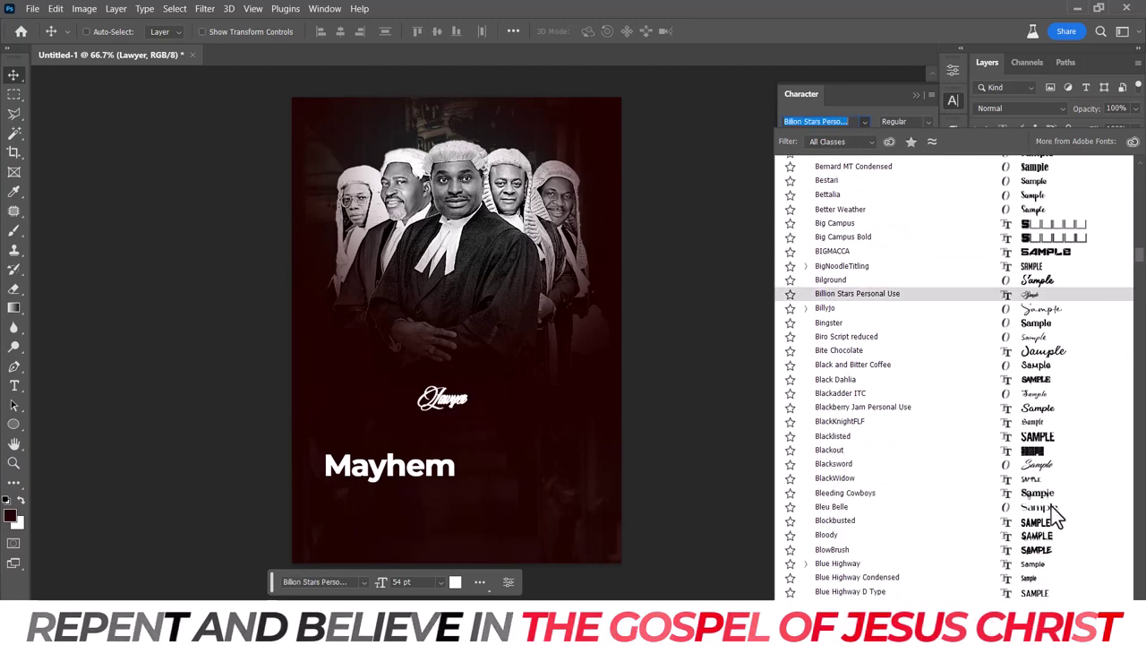
scroll(1137, 267, down, 5)
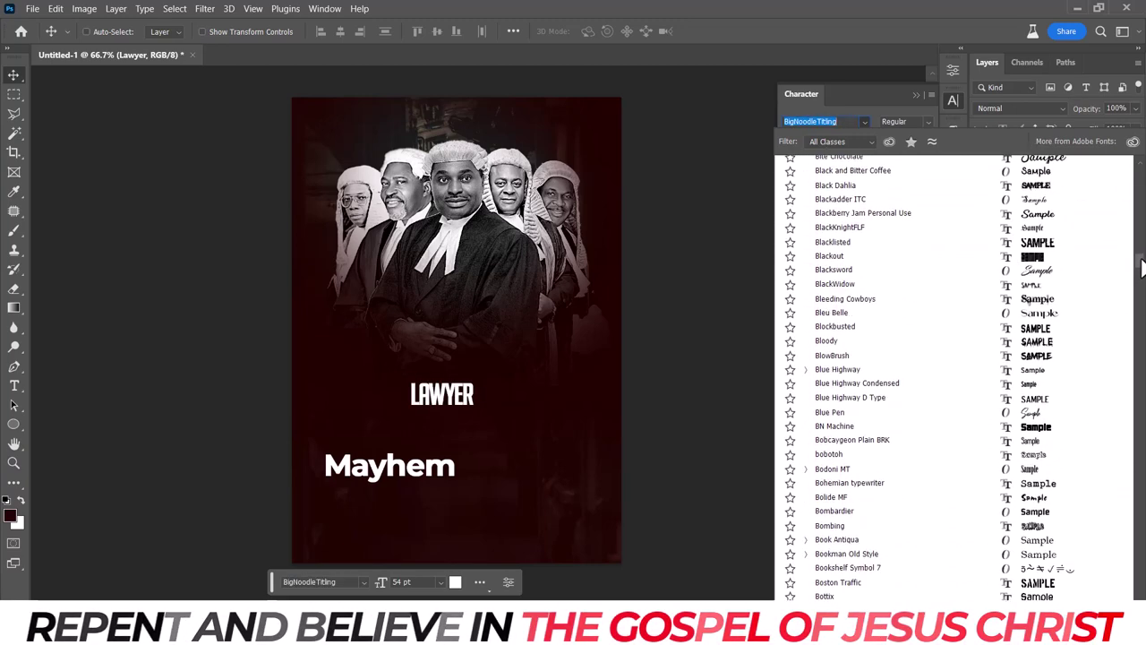
scroll(1138, 269, down, 2)
scroll(1141, 273, down, 2)
scroll(1075, 403, down, 4)
scroll(1047, 492, down, 3)
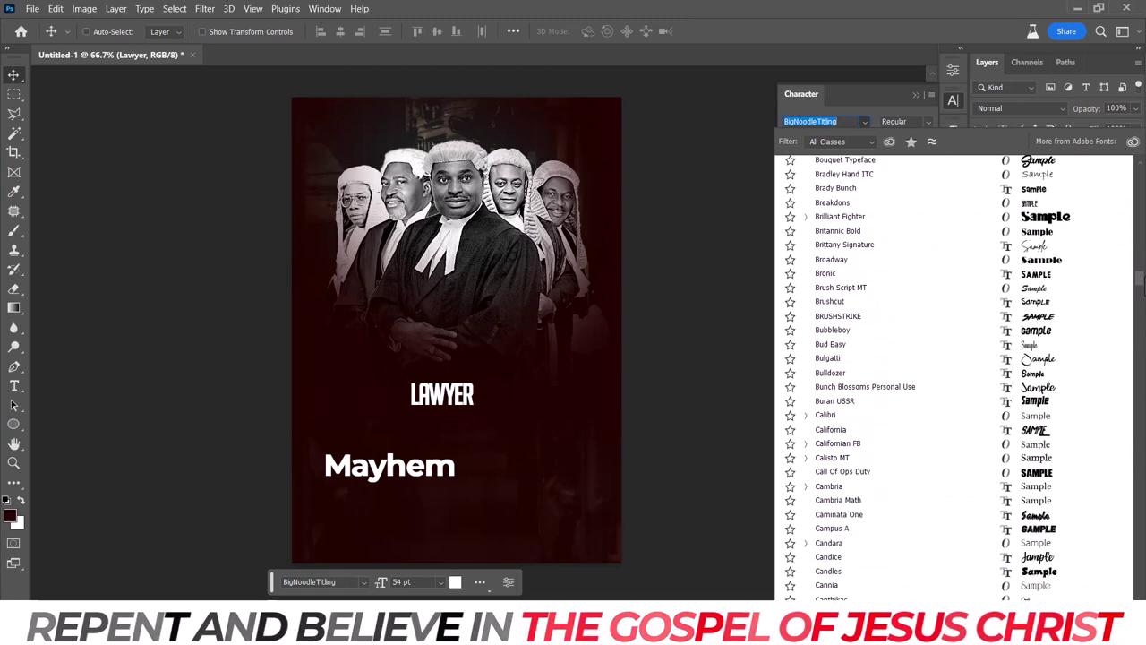
scroll(1038, 533, down, 3)
Set Lawyer in Cannia at 85 pt with 0 tracking, then scale it to about 168%.
click(1038, 530)
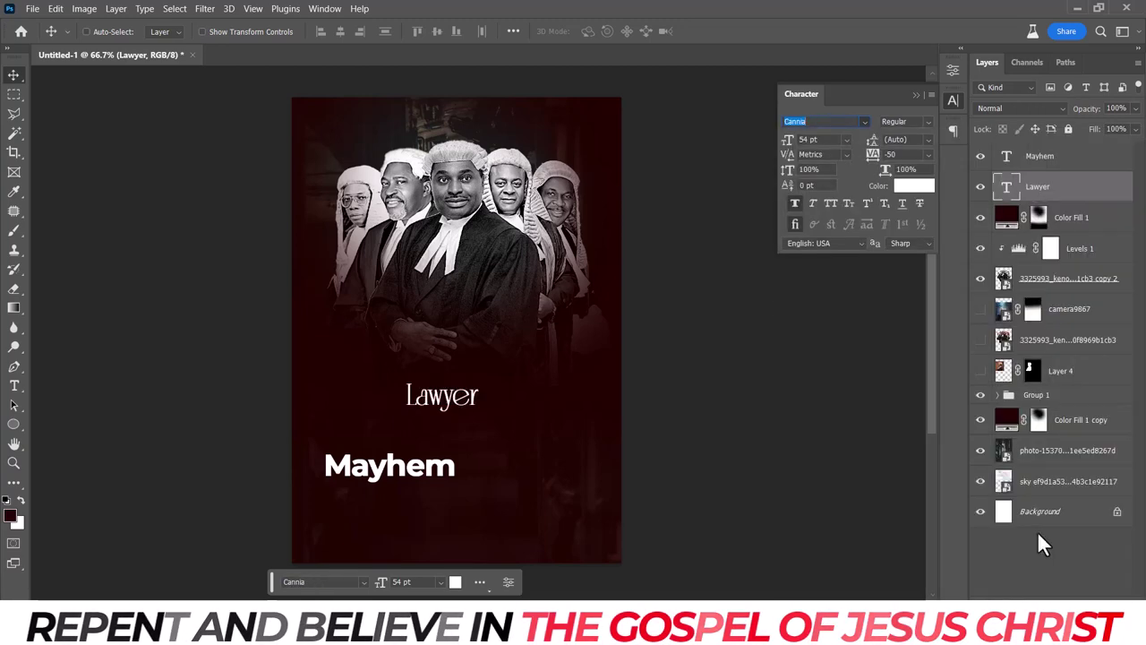
click(789, 201)
drag(786, 140, 806, 141)
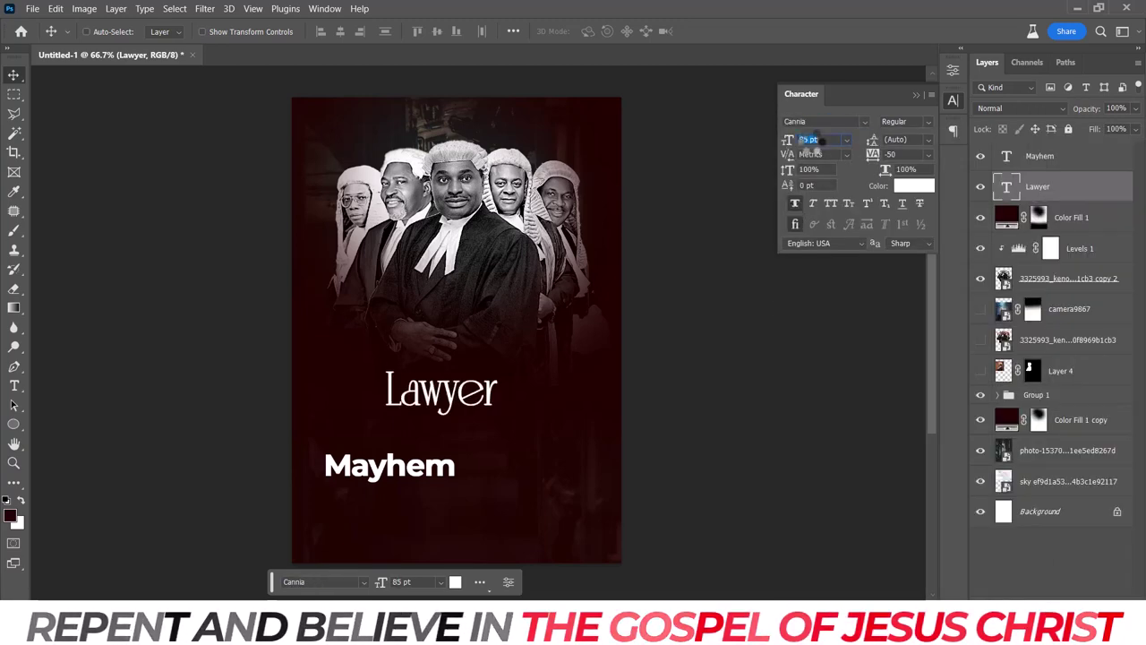
click(927, 154)
click(895, 243)
click(832, 200)
click(832, 200)
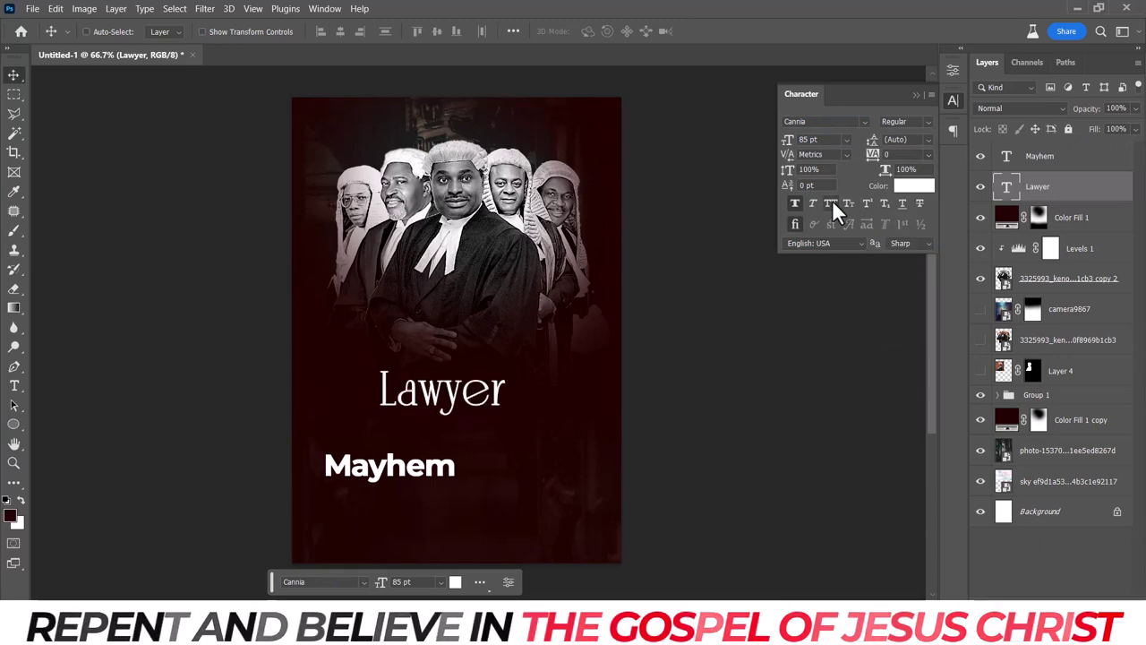
key(ctrl+t)
drag(508, 413, 561, 444)
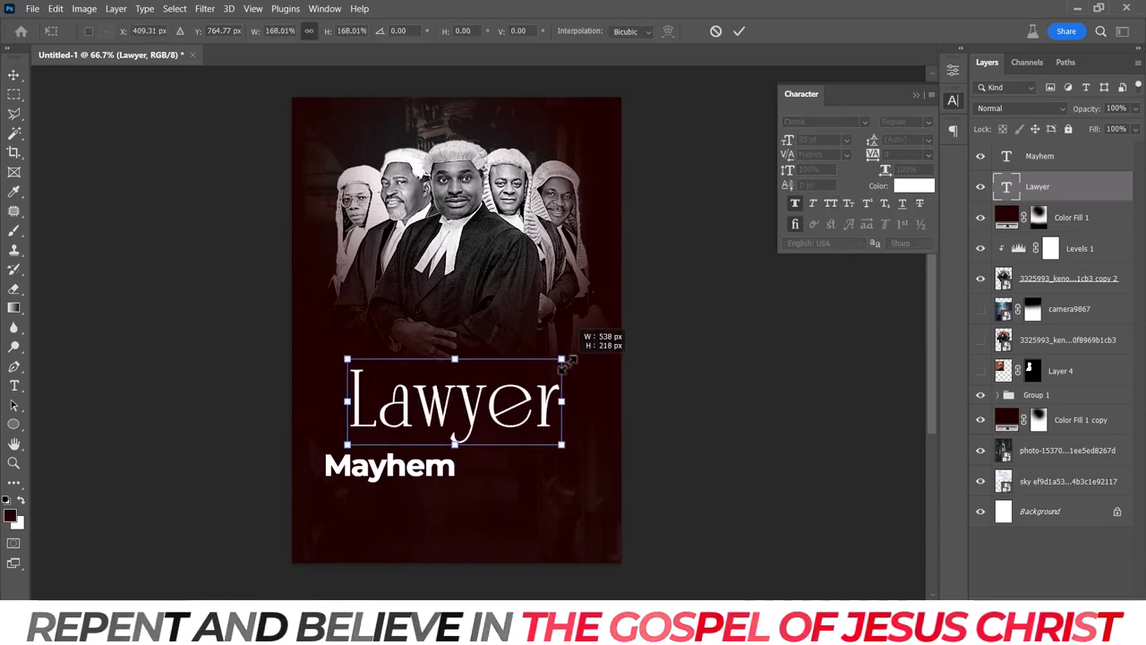
key(Return)
Change the Lawyer font to durselinvenice2015.
click(863, 121)
scroll(896, 358, down, 5)
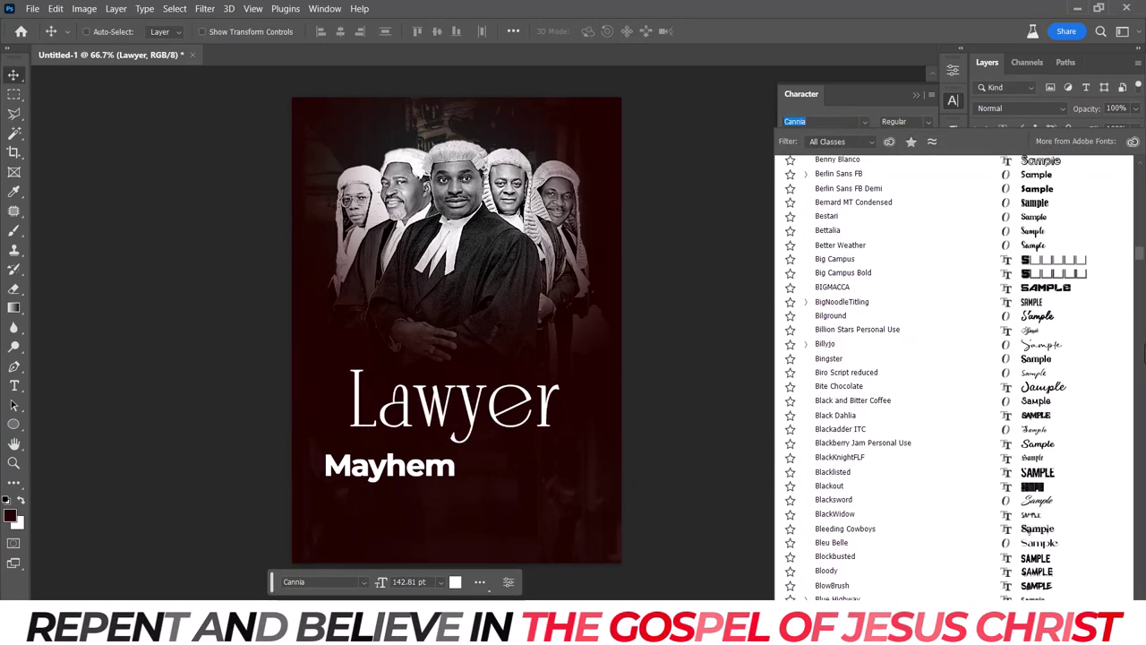
scroll(895, 358, down, 5)
scroll(953, 376, up, 3)
scroll(953, 376, up, 3)
scroll(953, 376, up, 3)
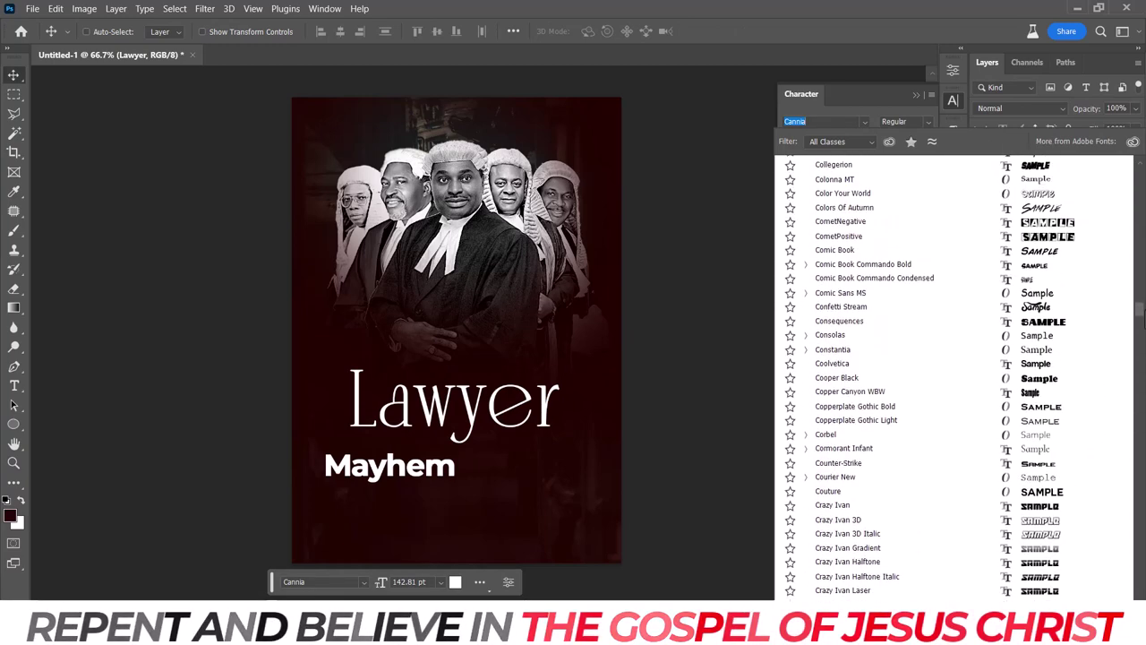
scroll(953, 376, up, 3)
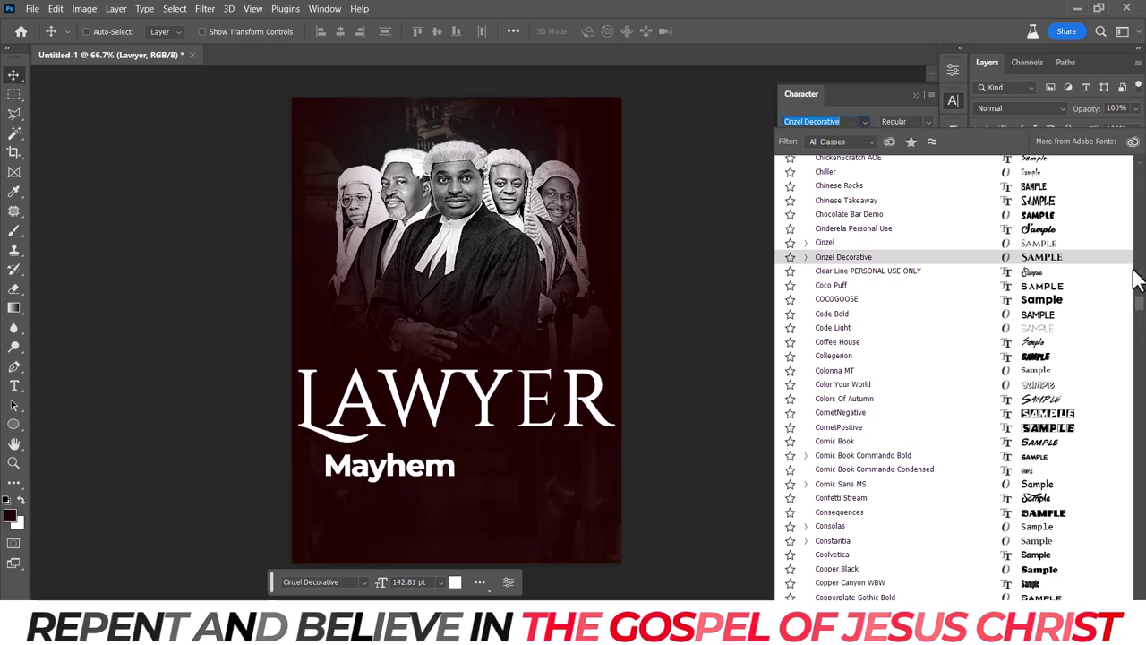
drag(1139, 302, 1140, 332)
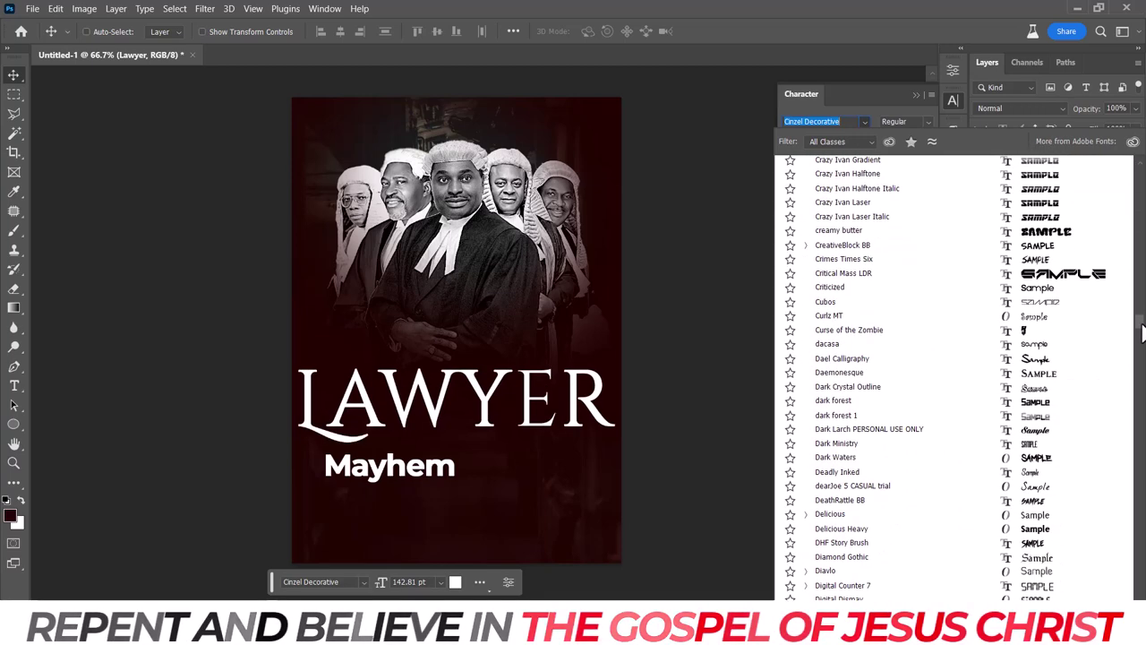
scroll(1012, 508, down, 2)
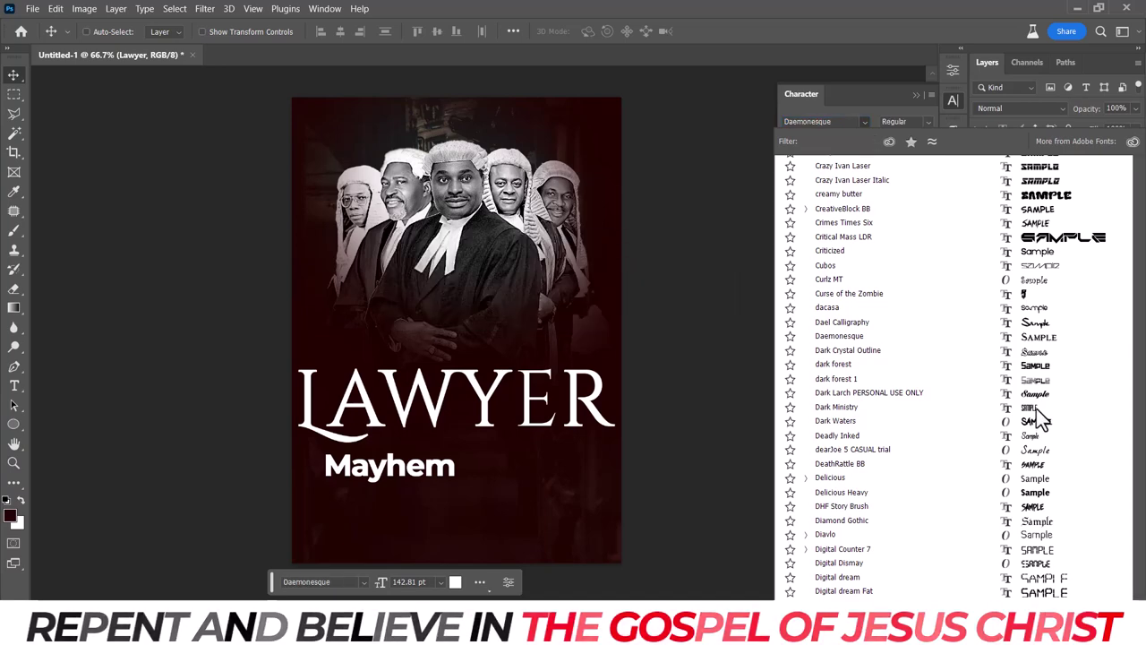
click(812, 122)
text(Cannia)
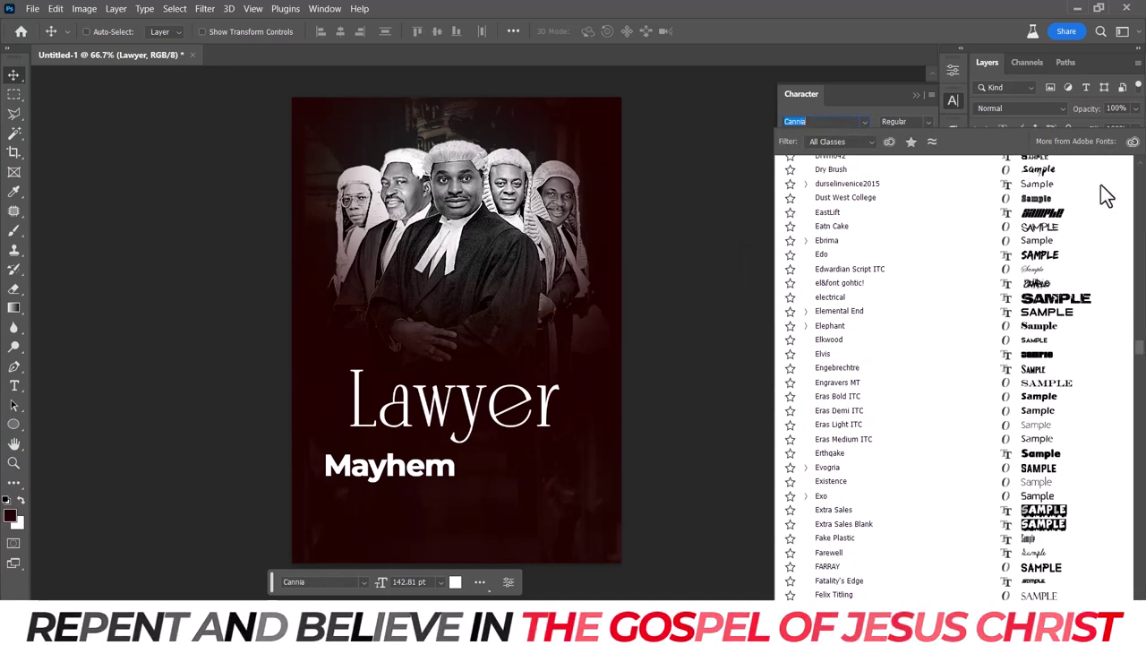
click(1043, 186)
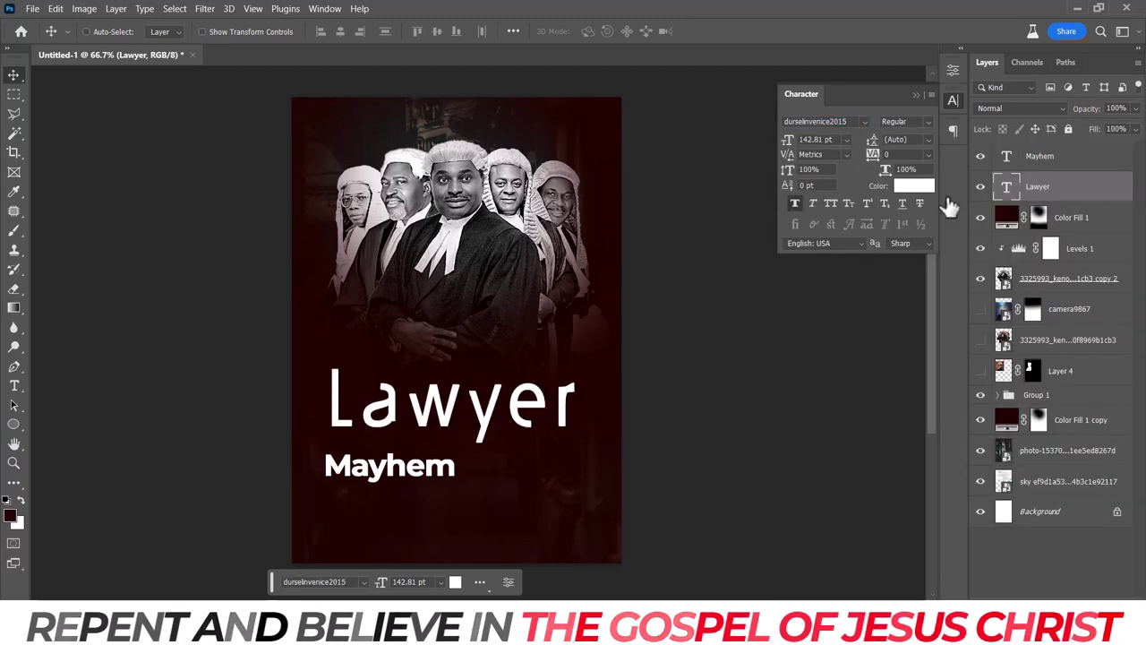
Tighten Lawyer's letter spacing to -100 and nudge it right to centre it.
click(924, 153)
click(913, 187)
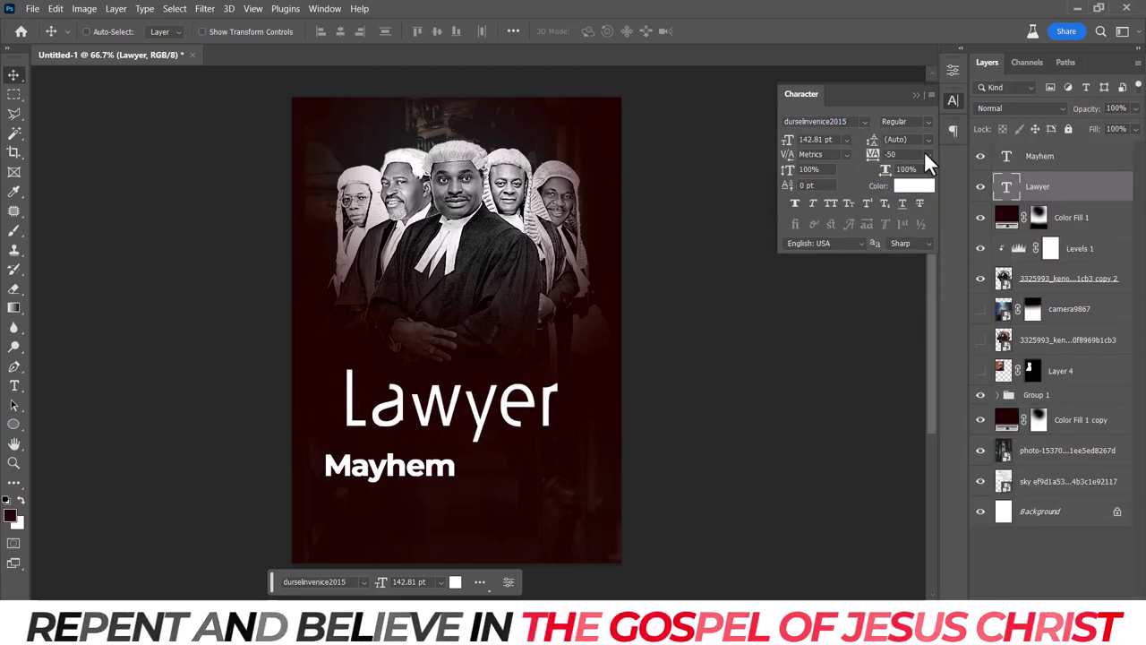
click(924, 151)
click(922, 188)
click(927, 154)
click(920, 168)
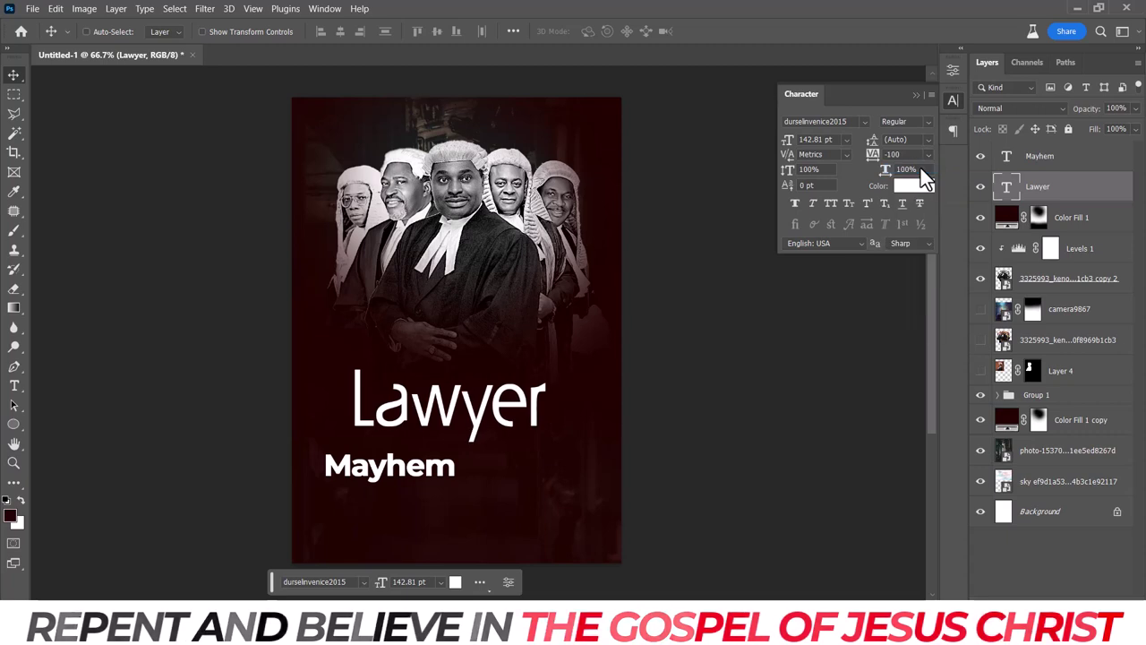
drag(555, 389, 571, 387)
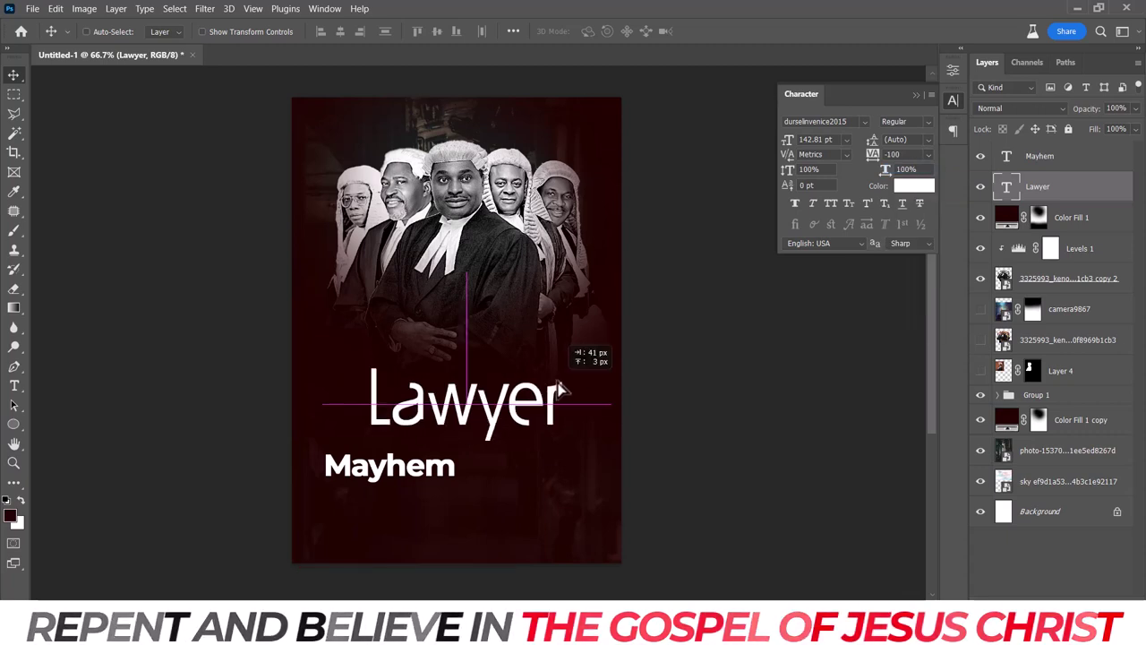
Move Mayhem just under Lawyer and shrink it to about 45 pt.
click(1041, 157)
drag(495, 409, 595, 391)
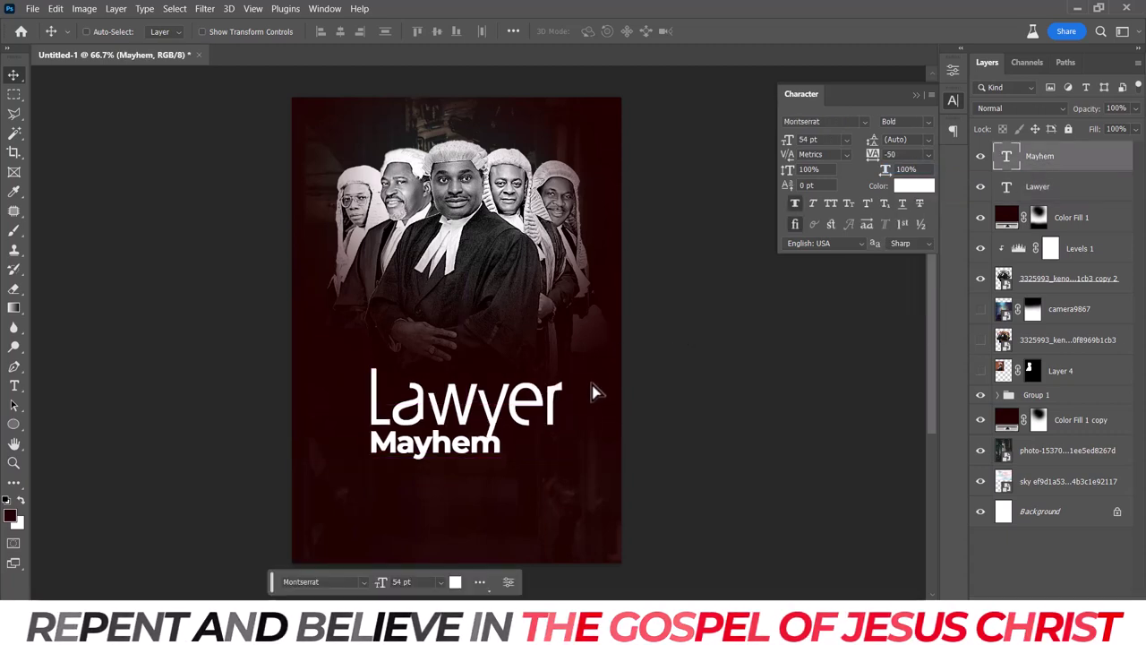
key(ctrl+t)
drag(500, 458, 481, 449)
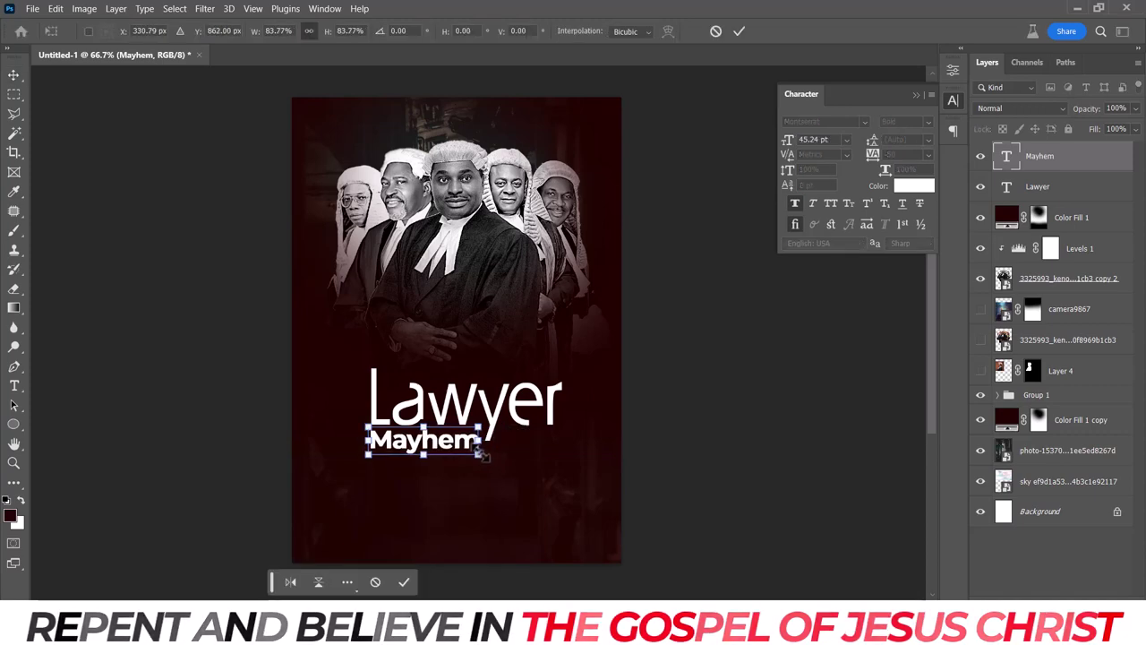
key(Return)
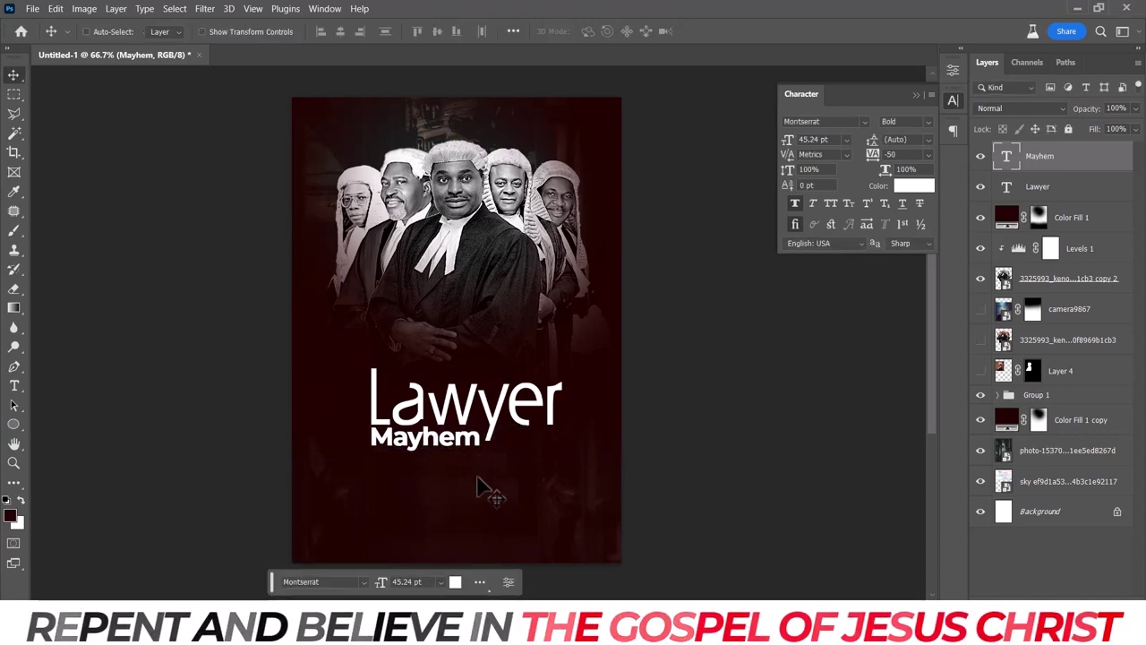
Enlarge Lawyer and Mayhem together in one Free Transform.
key(ctrl+minus)
key(ctrl+minus)
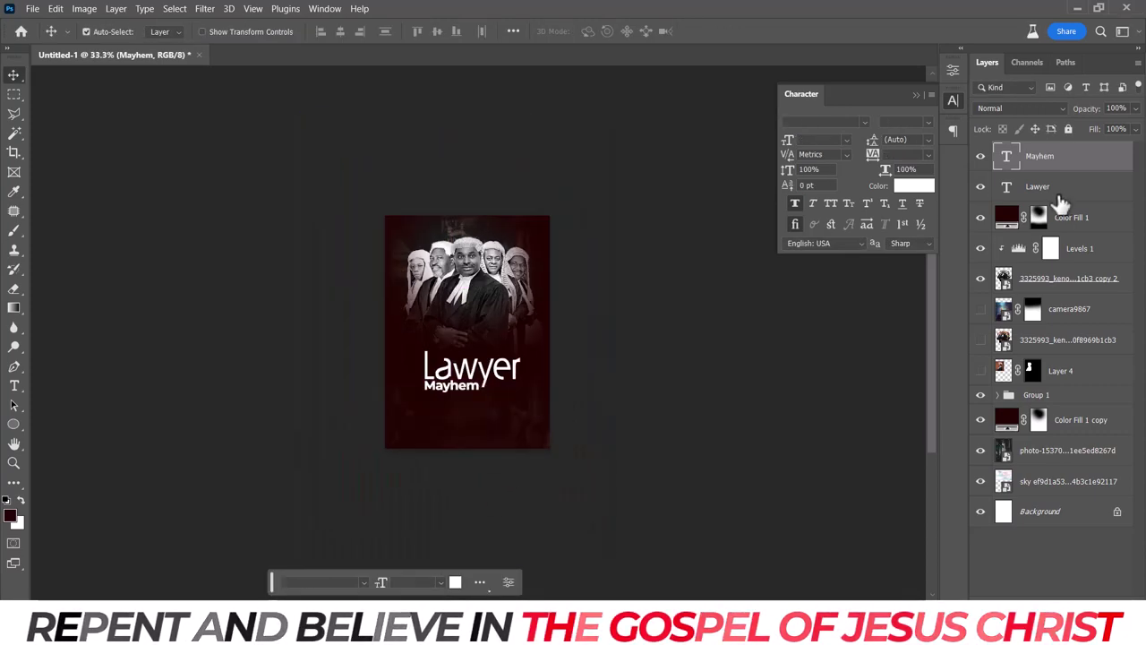
shift+click(1061, 202)
key(ctrl+t)
drag(537, 385, 529, 394)
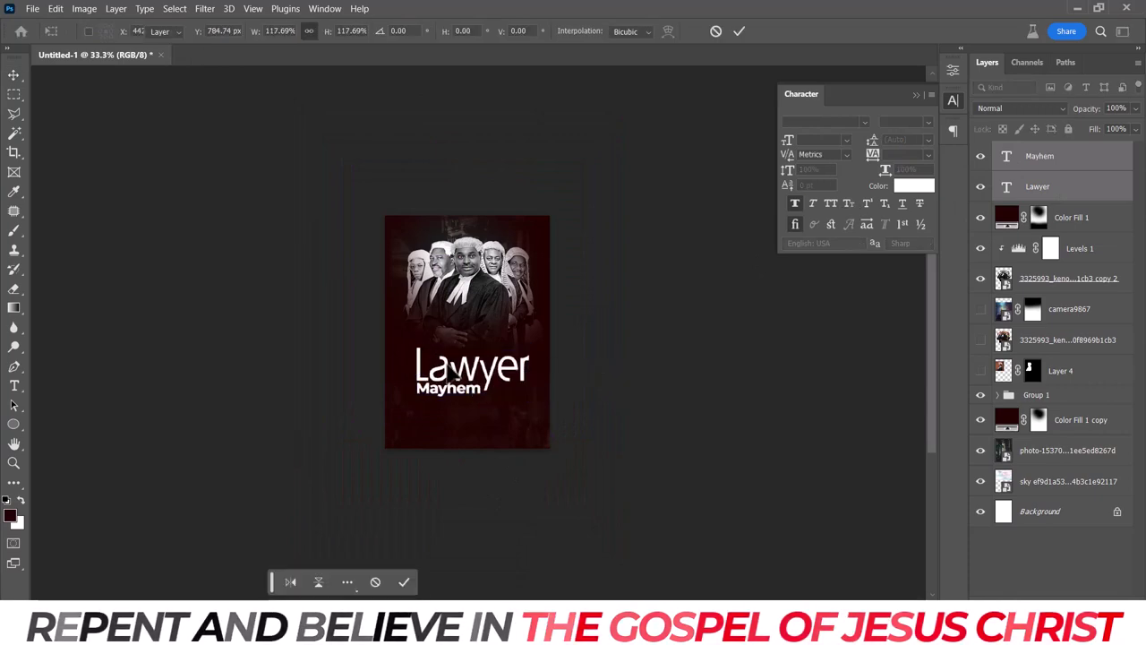
key(Return)
key(ctrl+plus)
click(1038, 160)
click(864, 122)
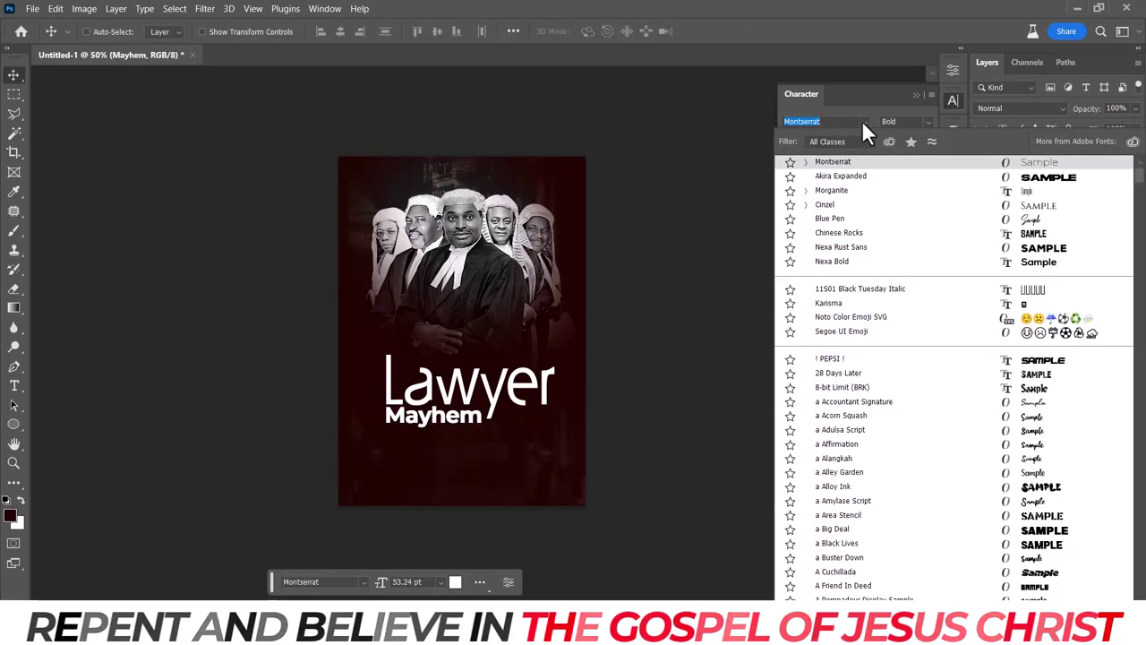
Apply Akira Expanded to Mayhem and shift it slightly right under Lawyer.
scroll(1016, 200, up, 1)
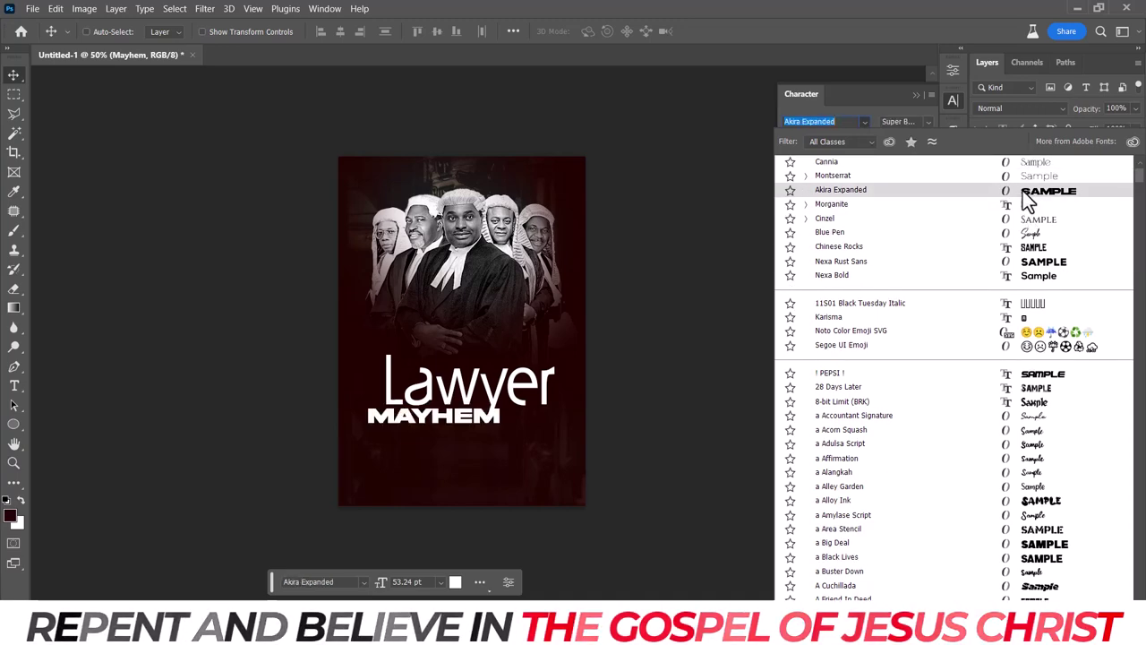
click(1022, 191)
drag(508, 429, 531, 436)
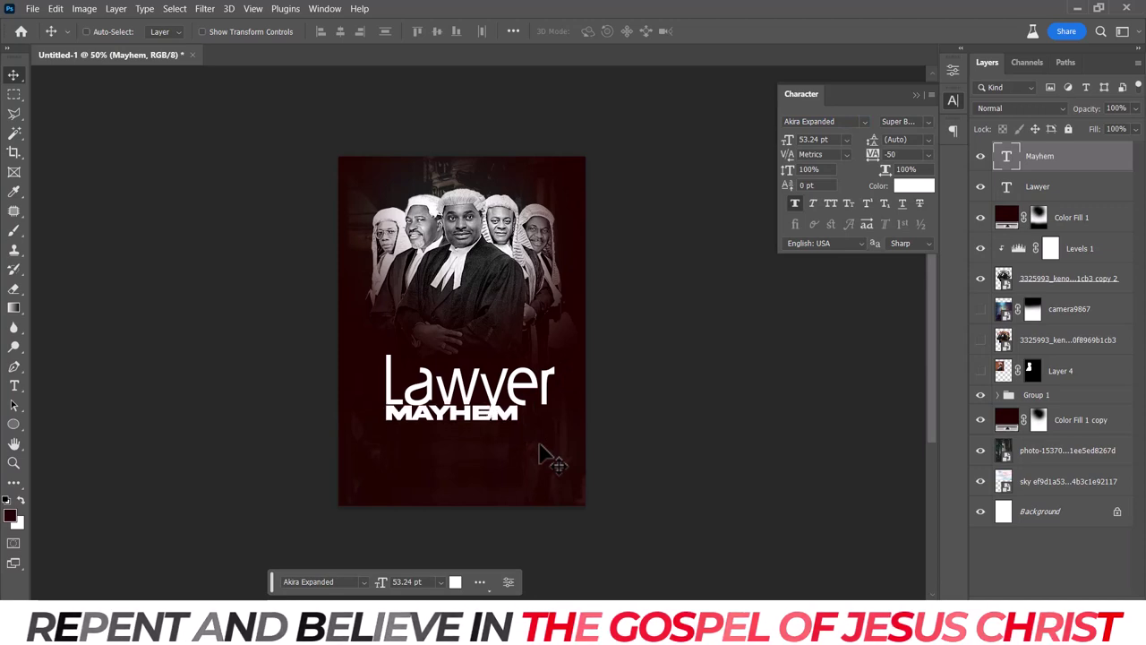
key(t)
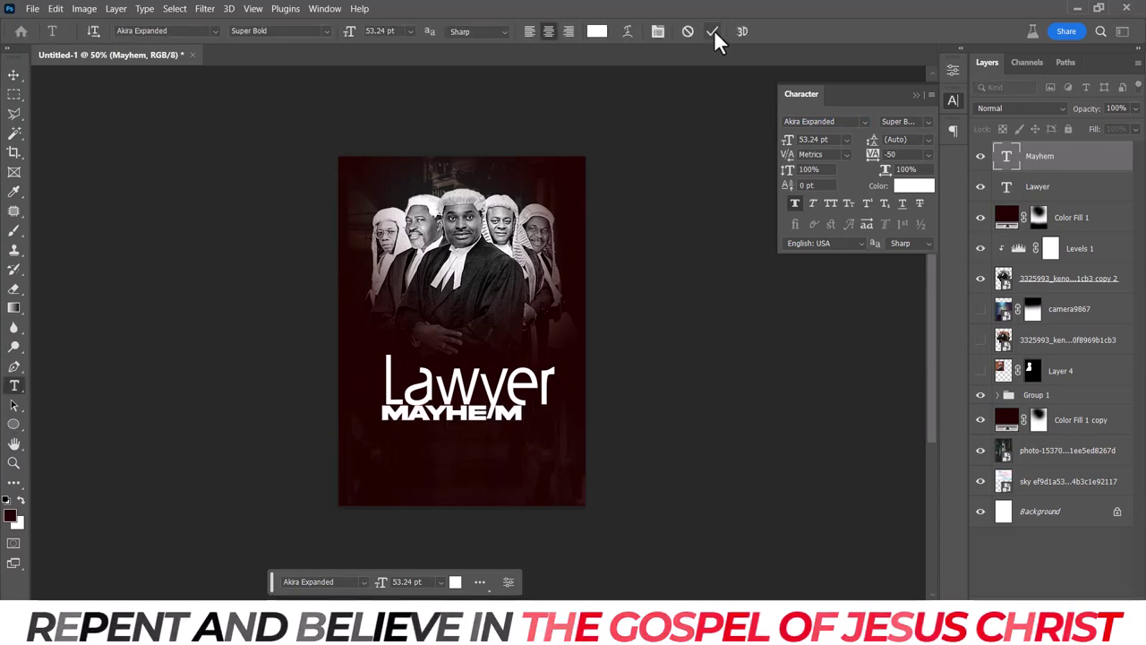
click(714, 31)
key(v)
Enlarge Lawyer to 104%, tighten its tracking to -120, and nudge it left.
ctrl+click(555, 394)
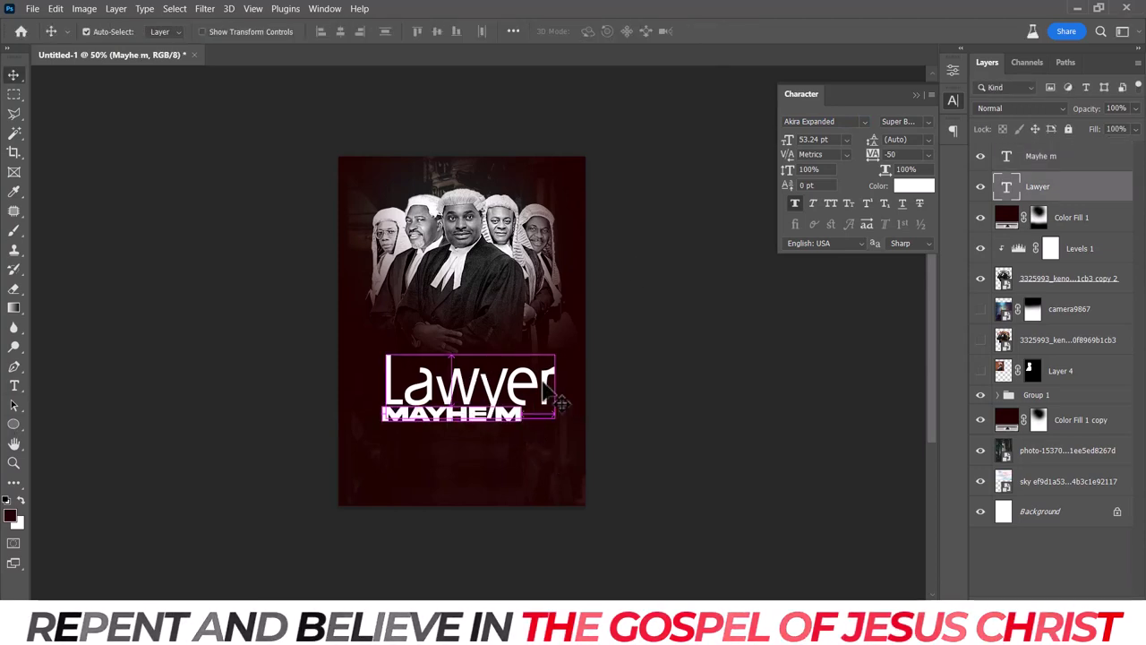
key(ctrl+t)
drag(556, 383, 562, 384)
key(Return)
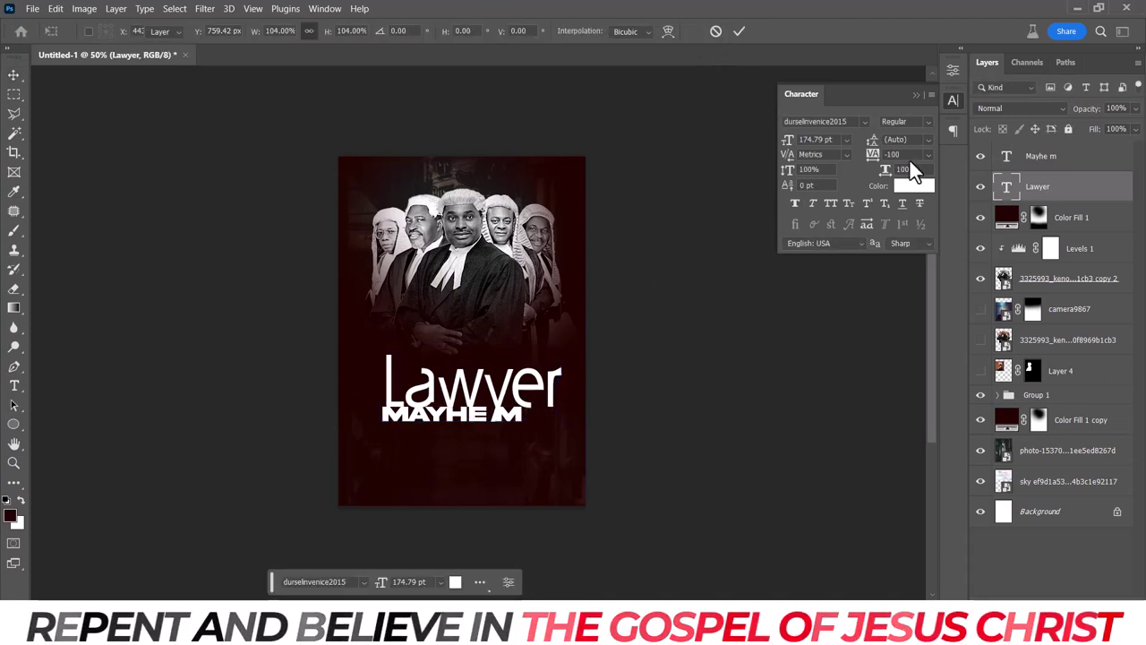
drag(872, 154, 865, 154)
key(Left)
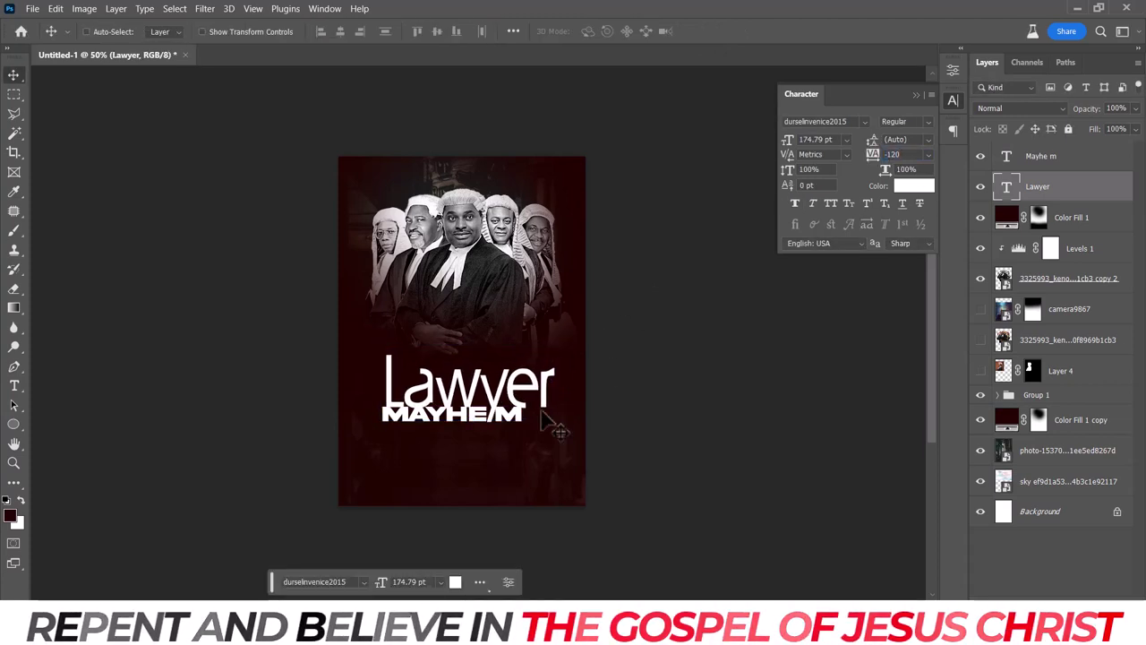
key(Left)
key(Left)
key(Left)
Set Lawyer's tracking to -100 and reposition both title lines slightly.
ctrl+click(512, 433)
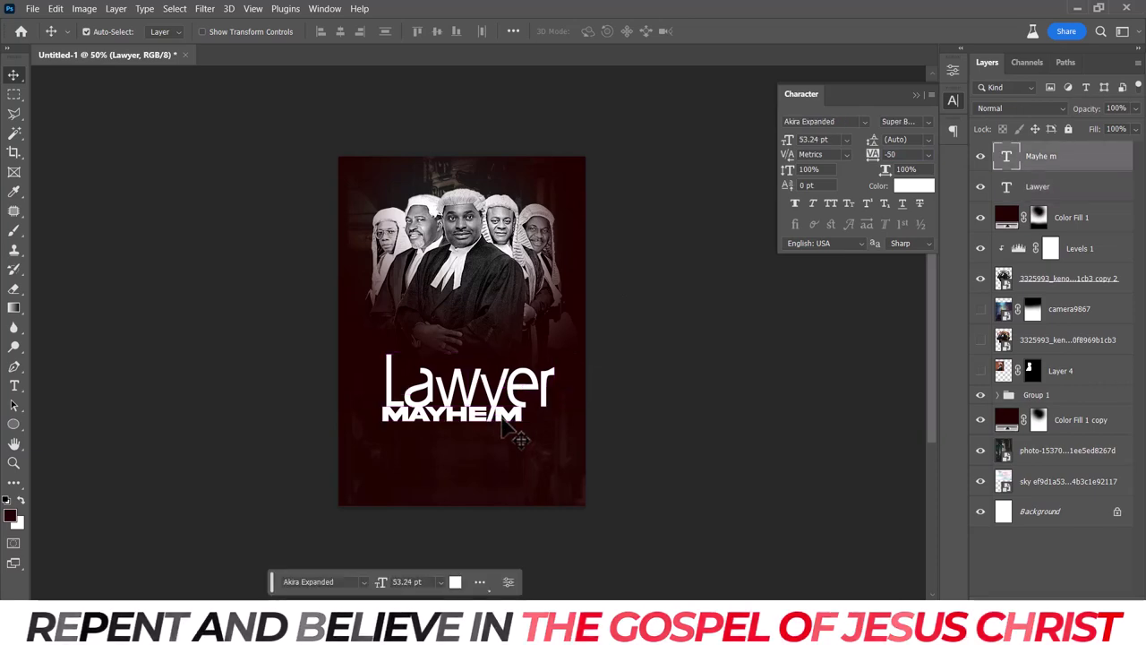
key(Right)
key(Right)
key(Right)
key(Right)
key(Right)
key(Right)
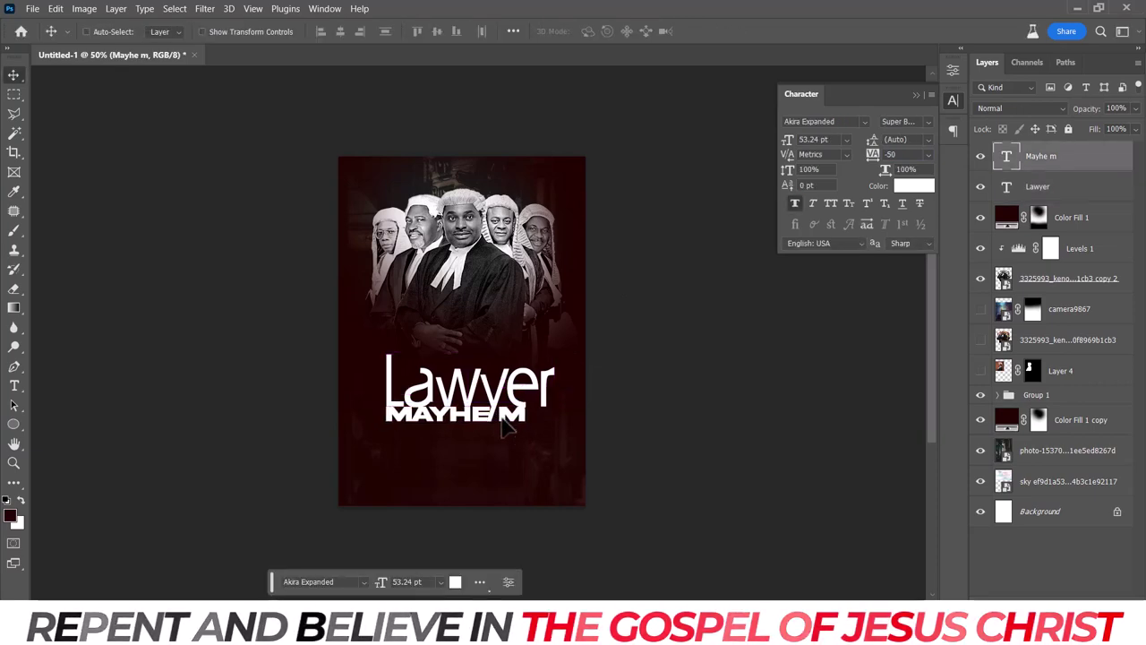
ctrl+click(524, 391)
click(927, 154)
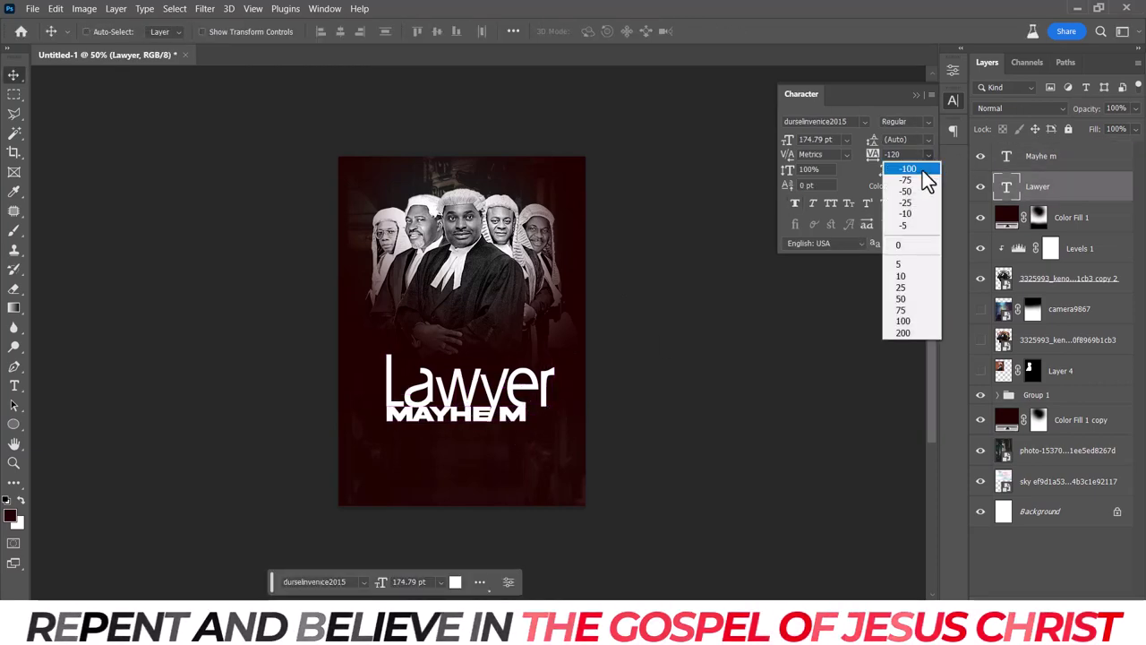
click(895, 166)
key(Right)
key(Right)
key(Right)
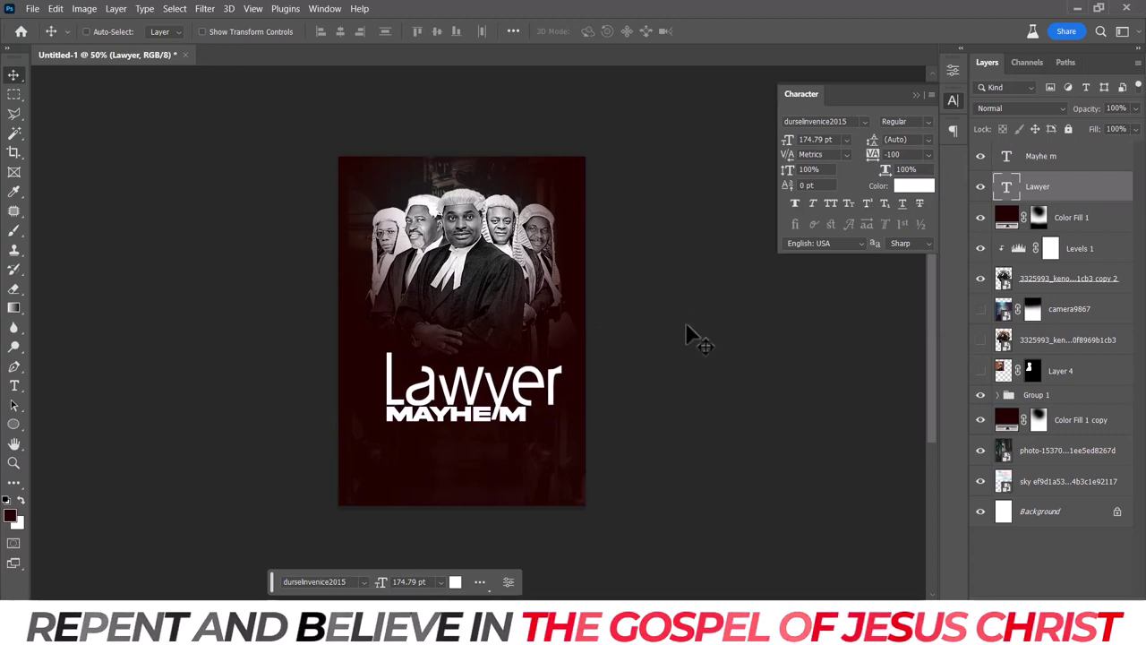
key(Left)
key(Left)
key(Left)
drag(479, 422, 476, 436)
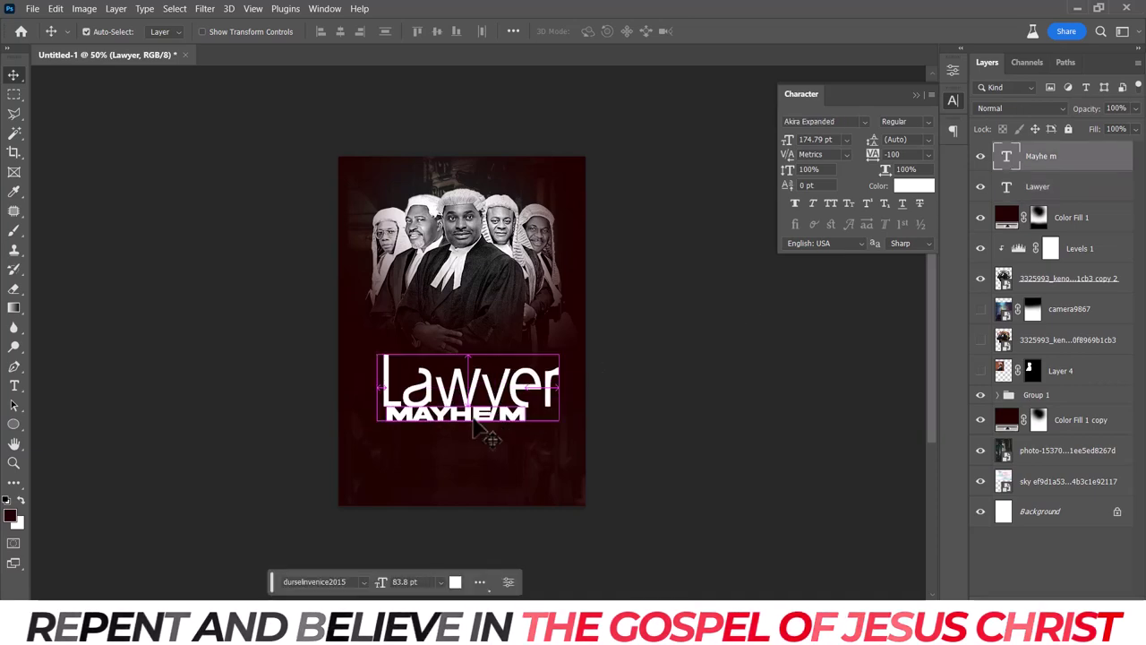
Delete the stray space so the subtitle reads MAYHEM, then shift it up-left.
double_click(491, 428)
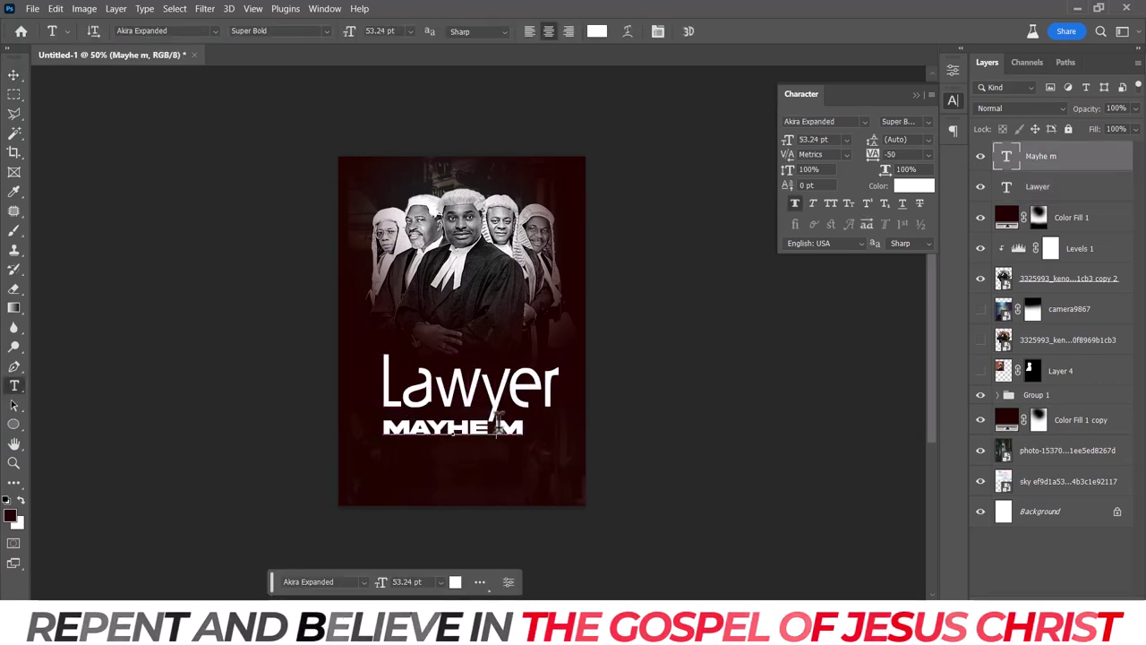
key(BackSpace)
click(707, 34)
drag(518, 456, 508, 448)
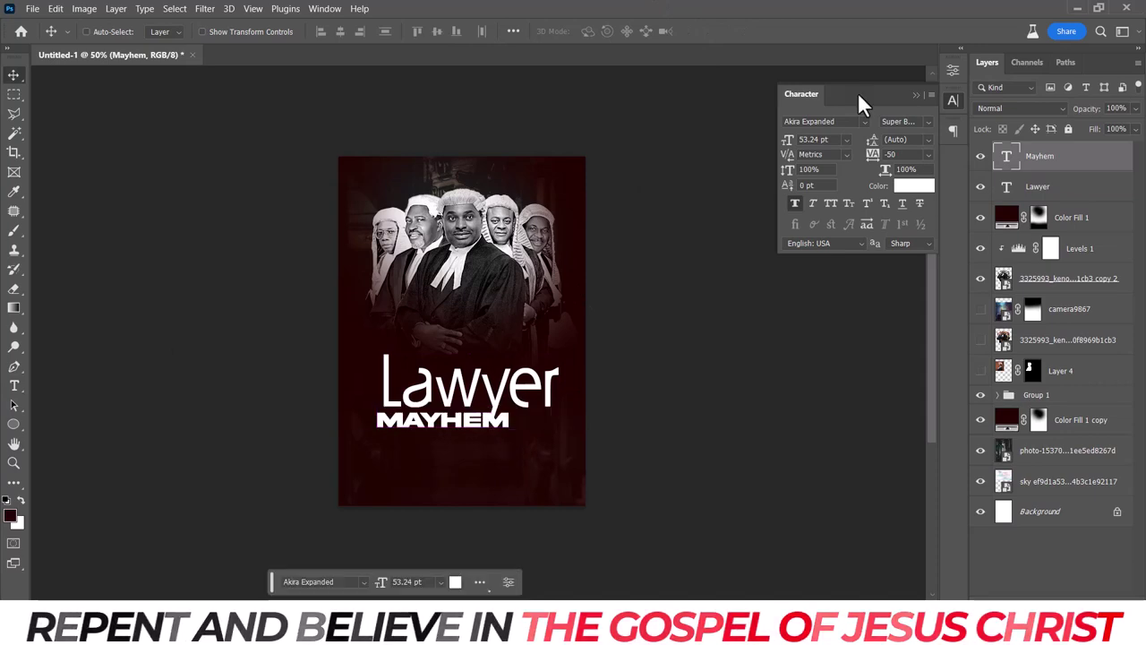
click(864, 120)
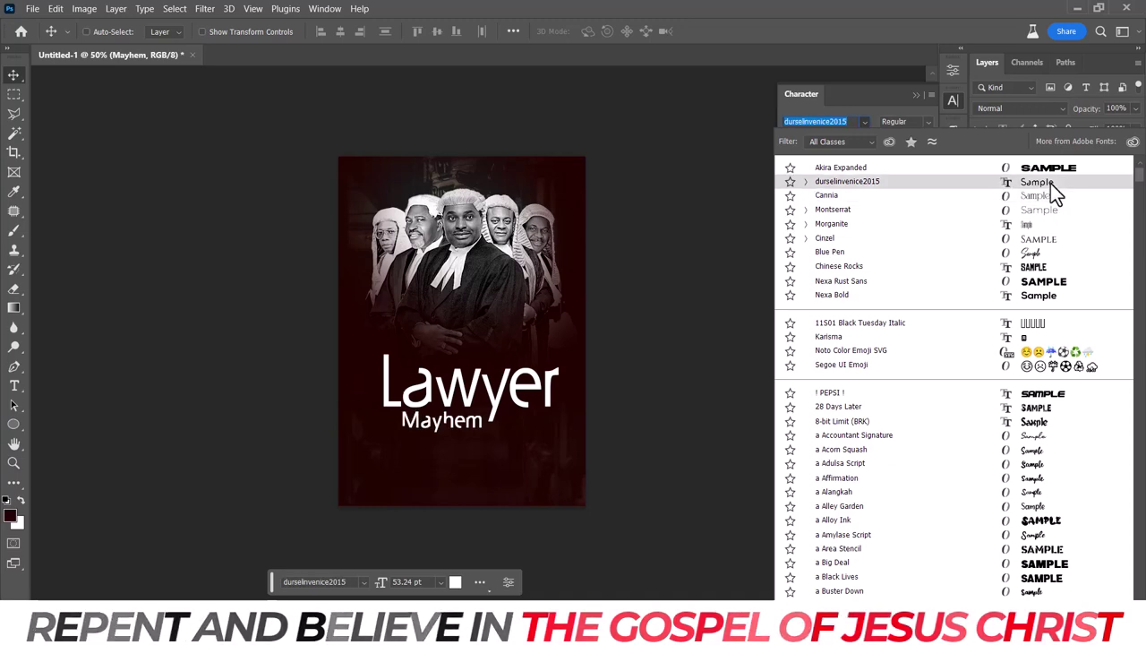
Apply durselinvenice2015 to MAYHEM and reposition it under Lawyer.
click(1050, 183)
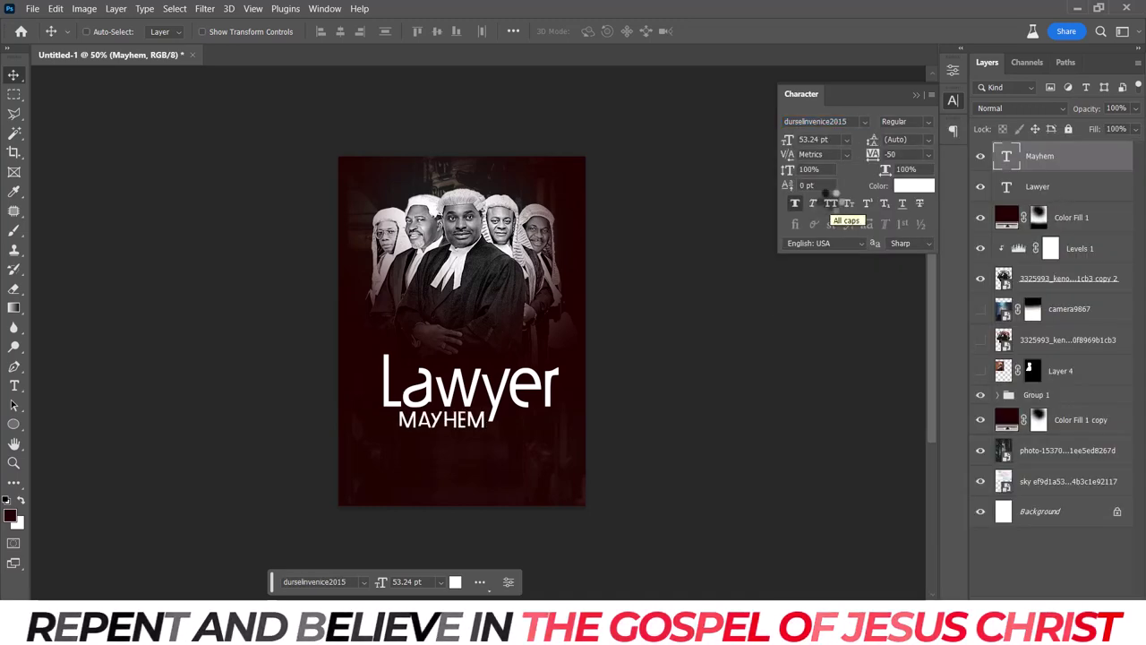
drag(504, 436, 491, 436)
key(ctrl+t)
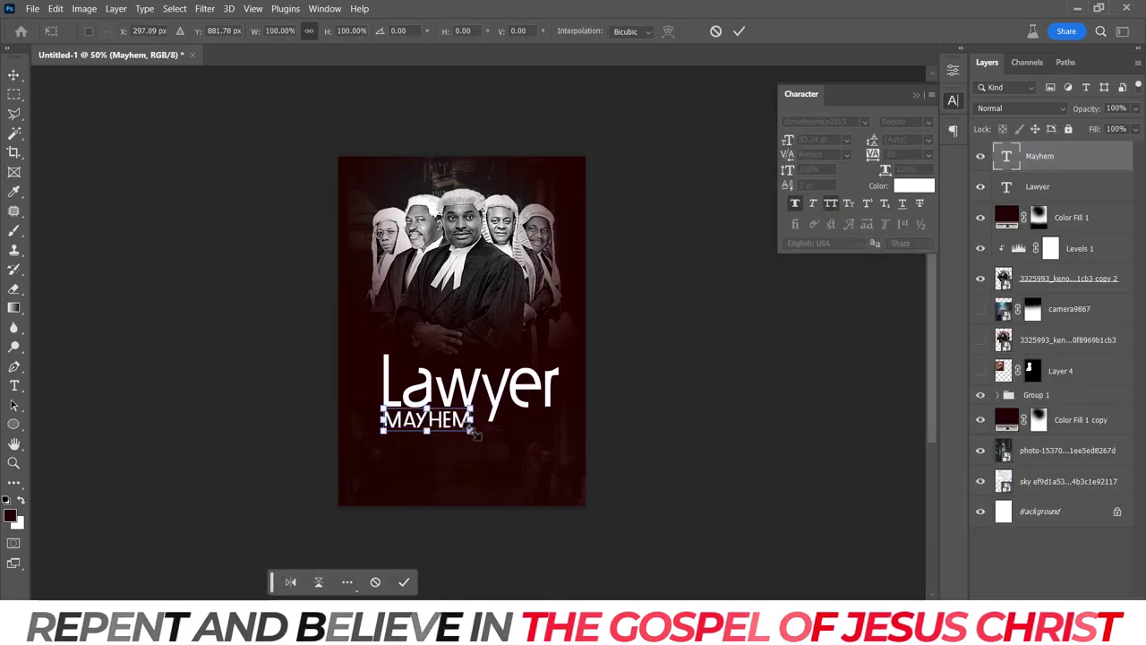
click(715, 31)
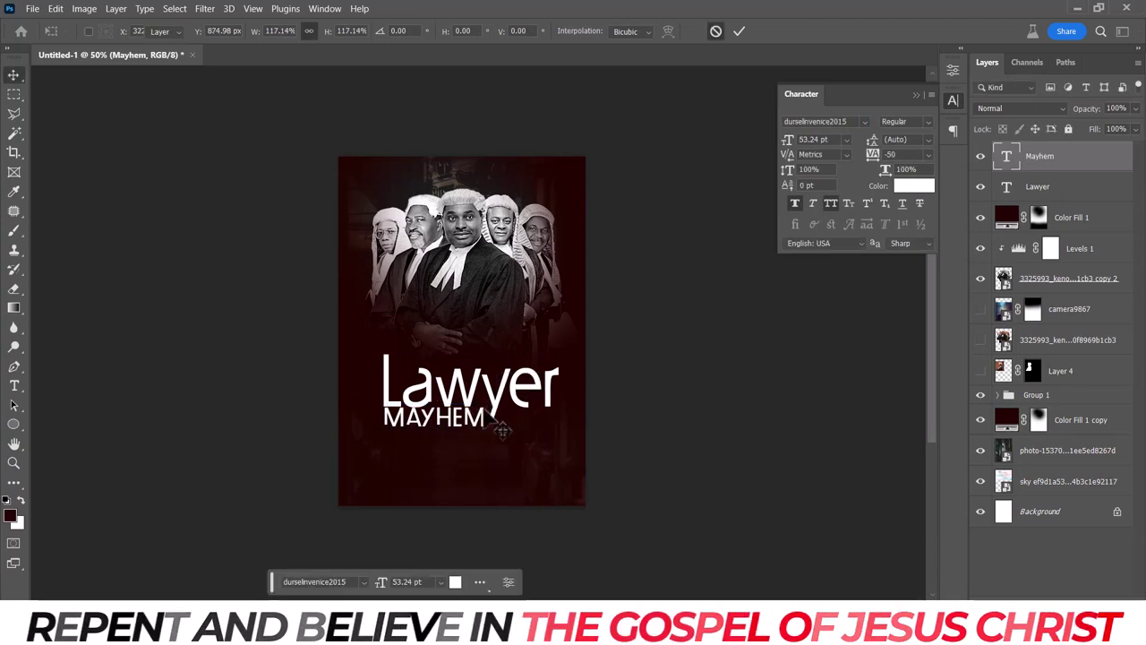
drag(480, 435, 507, 435)
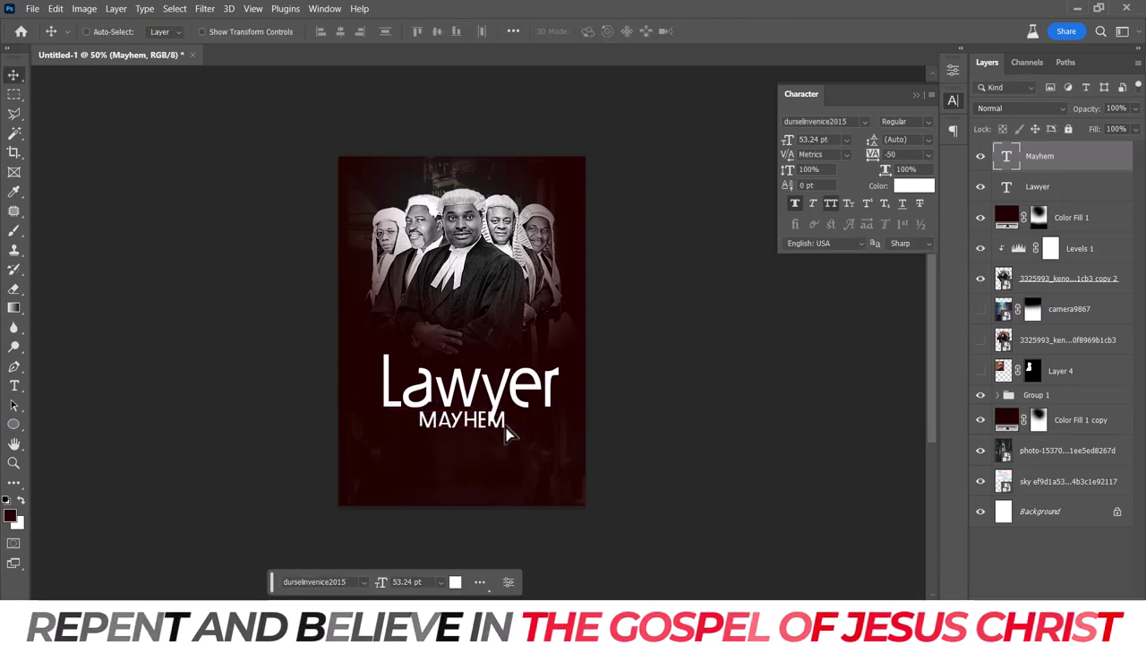
Set MAYHEM in Cinzel with 500 tracking and centre it horizontally under Lawyer.
click(865, 120)
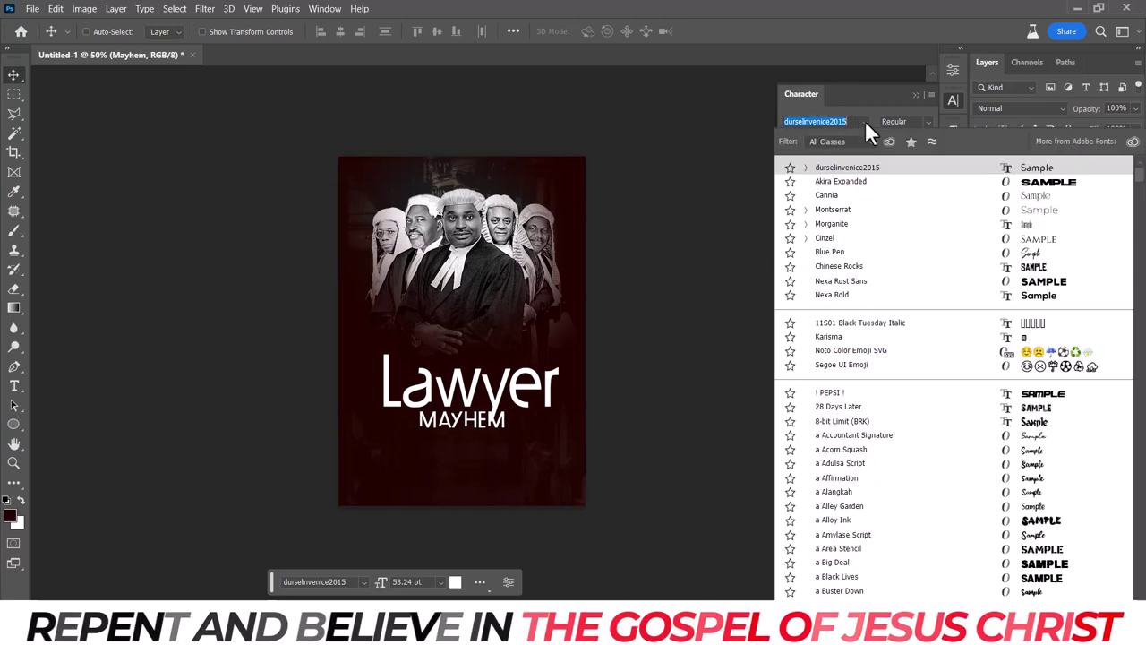
click(870, 167)
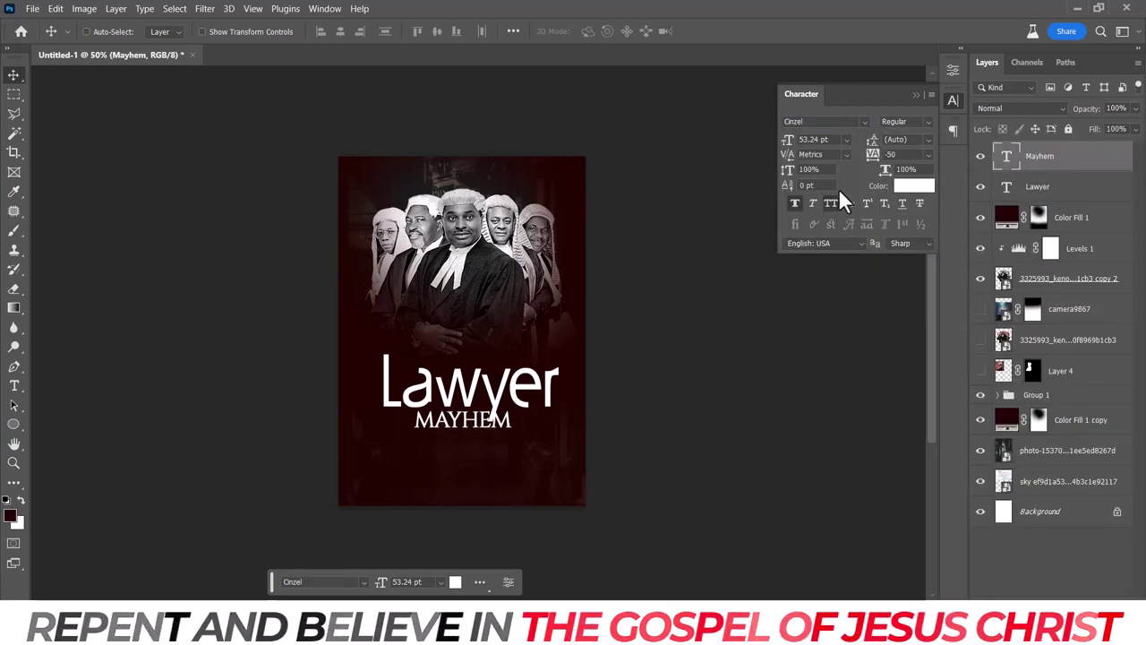
text(500)
key(Return)
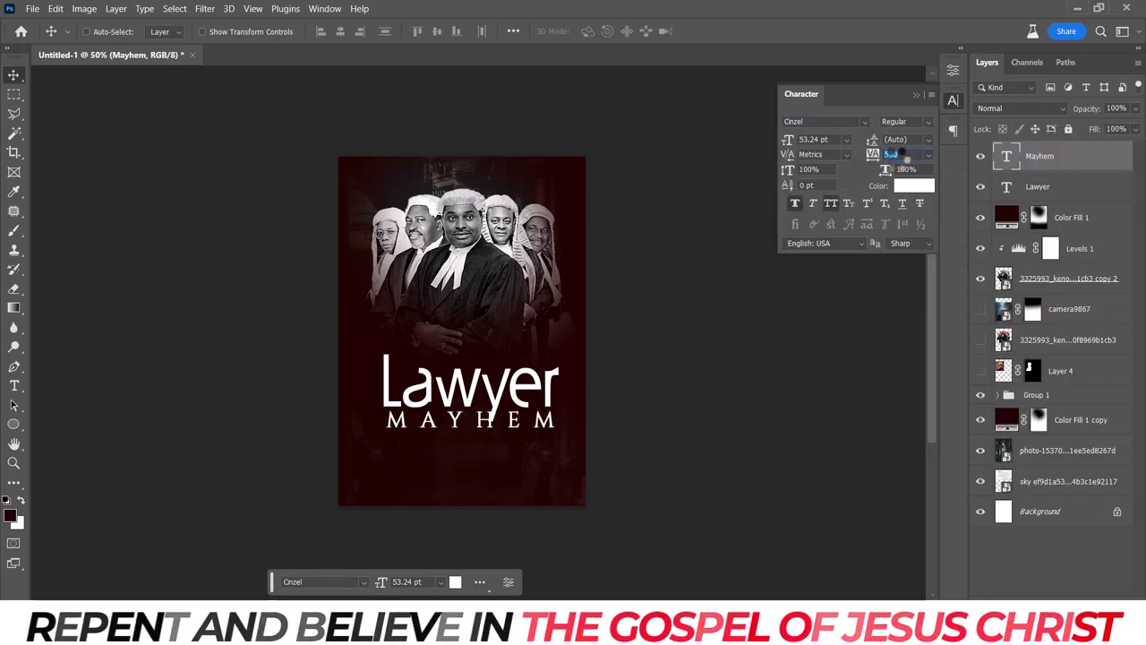
drag(586, 434, 582, 437)
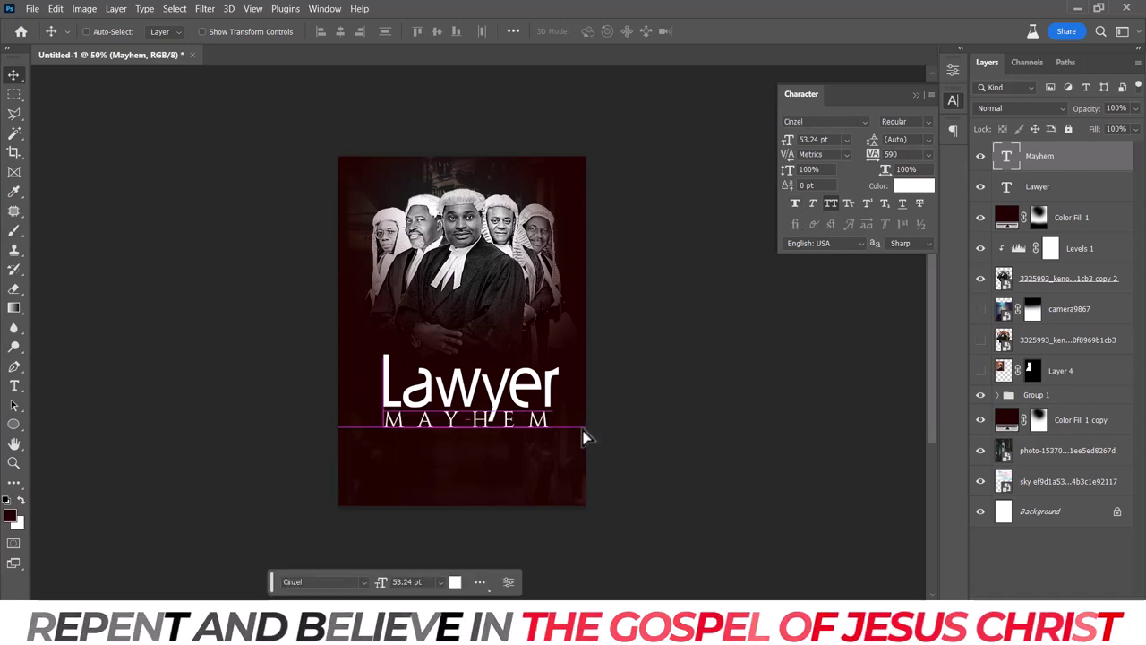
shift+click(1085, 186)
click(340, 31)
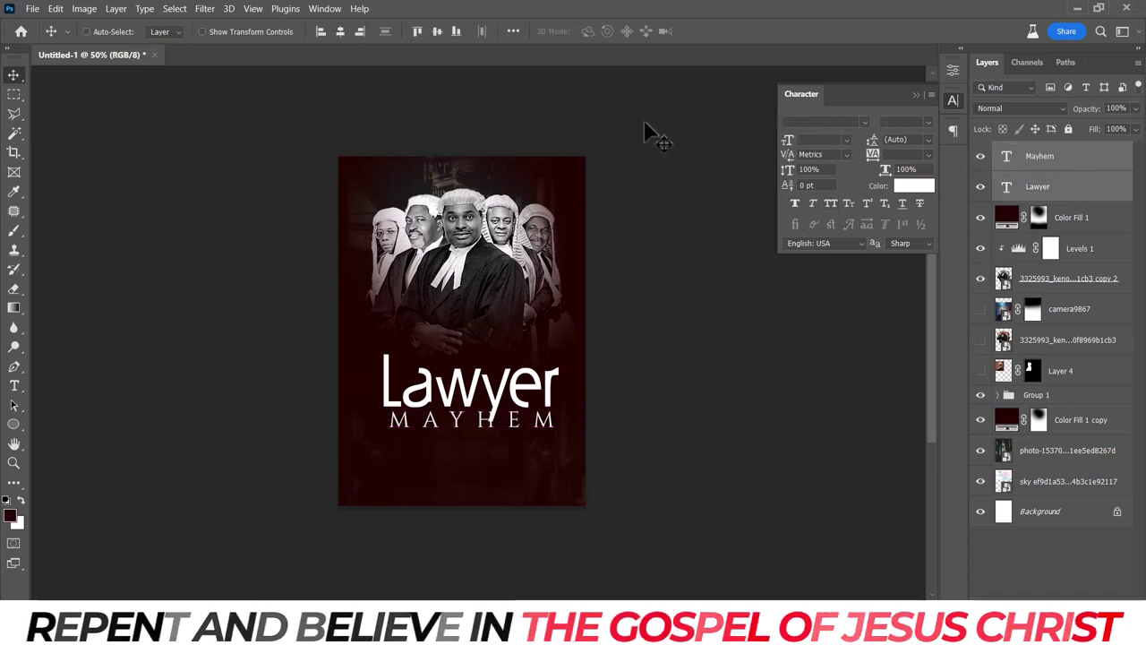
Shrink MAYHEM to 46.95 pt and widen its letter spacing to 790.
click(1078, 166)
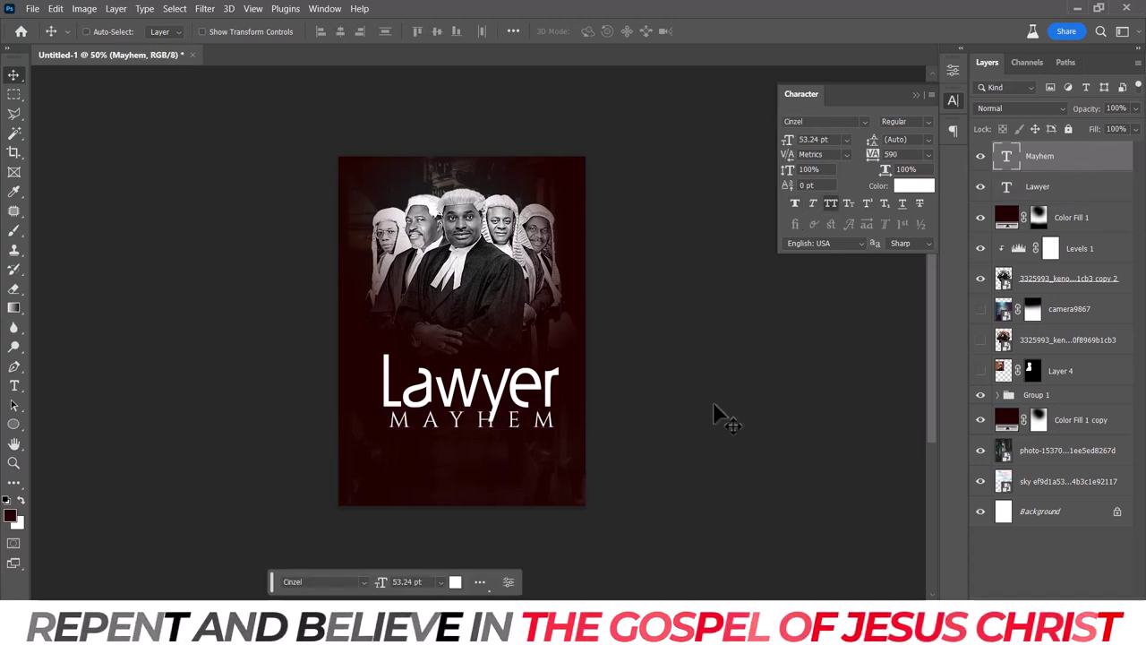
key(ctrl+t)
drag(567, 433, 555, 430)
key(Return)
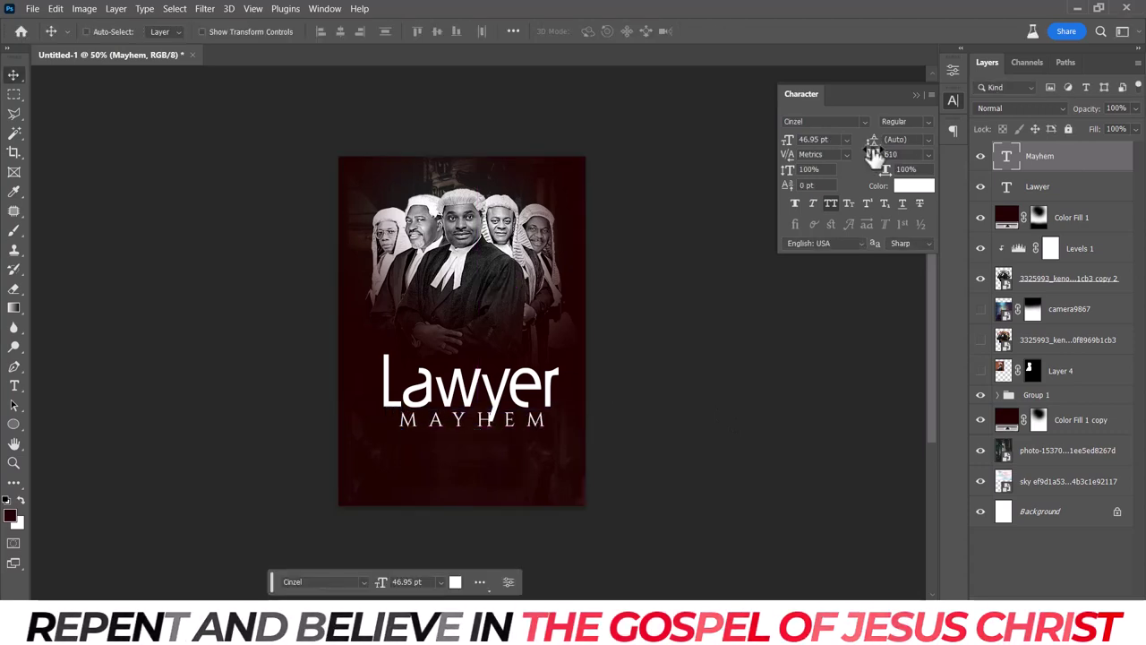
mouse_move(873, 141)
mouse_down()
mouse_move(866, 154)
mouse_move(871, 146)
mouse_up()
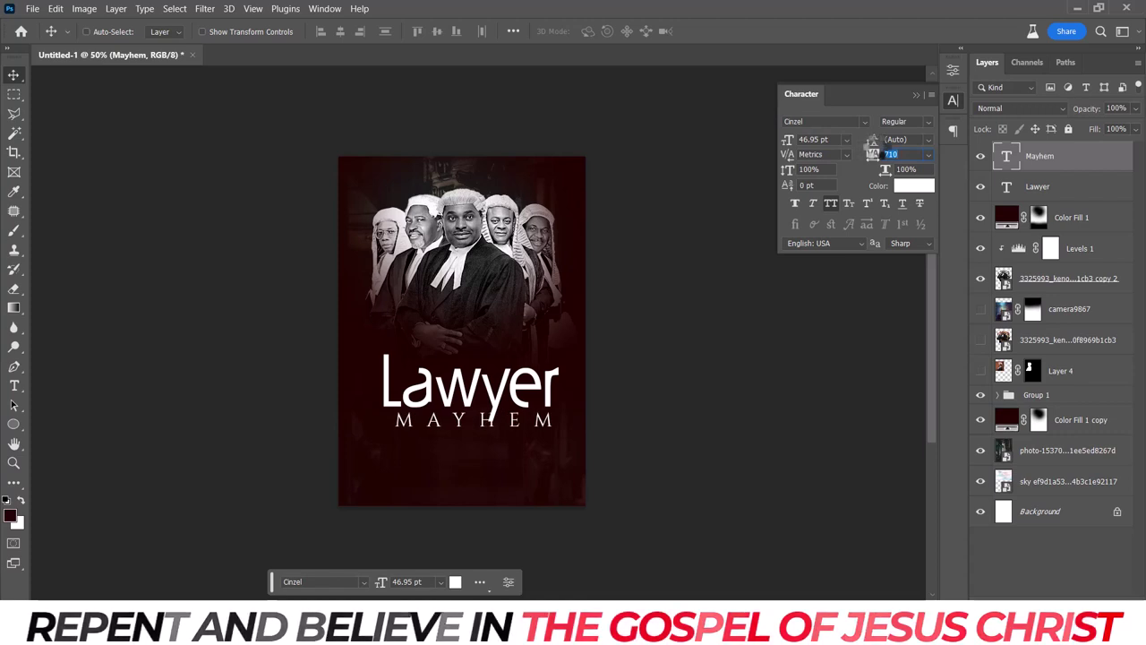
shift+click(1071, 188)
click(1062, 163)
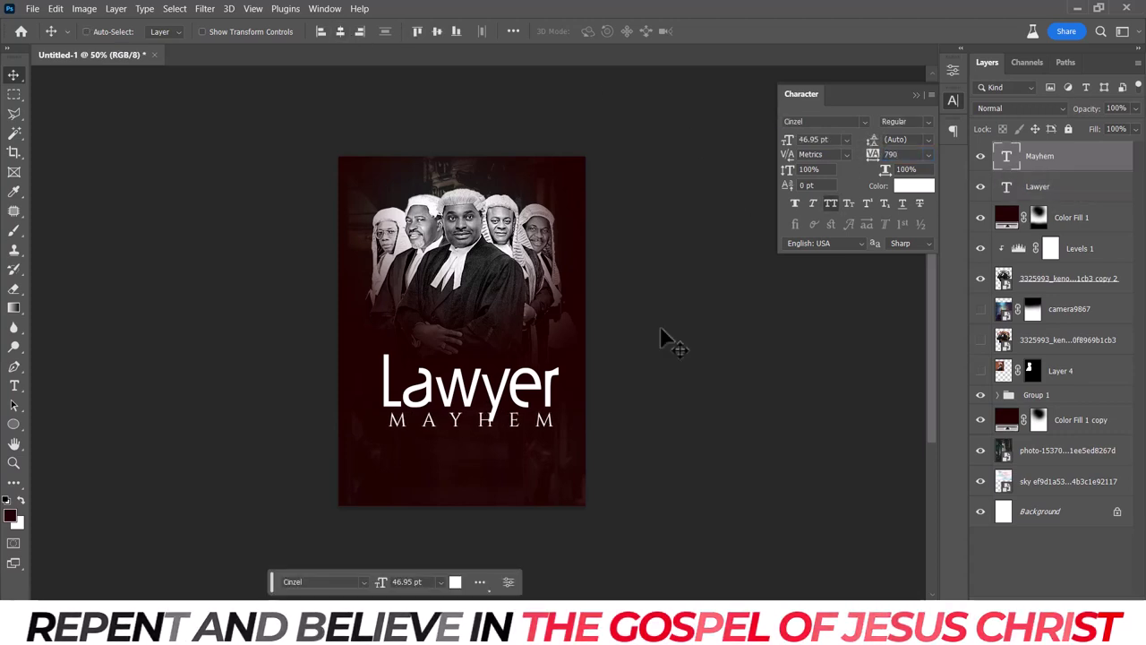
Zoom in and out repeatedly to check the title layout.
key(ctrl+minus)
key(ctrl+plus)
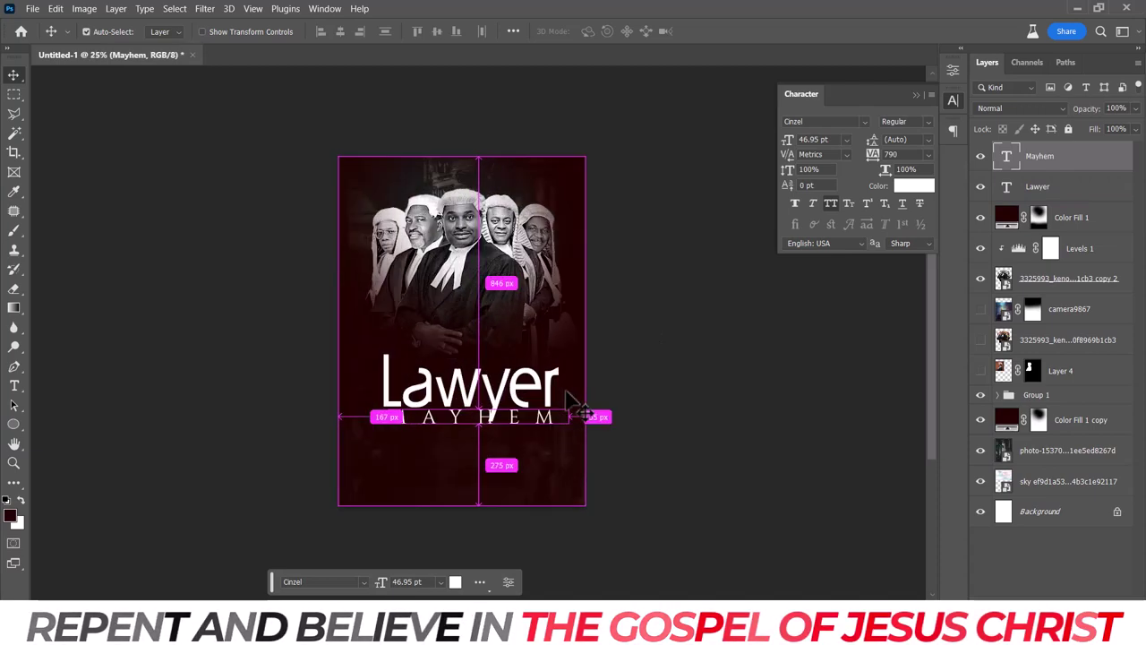
key(ctrl+minus)
key(ctrl+plus)
key(ctrl+plus)
key(ctrl+minus)
key(ctrl+minus)
key(ctrl+minus)
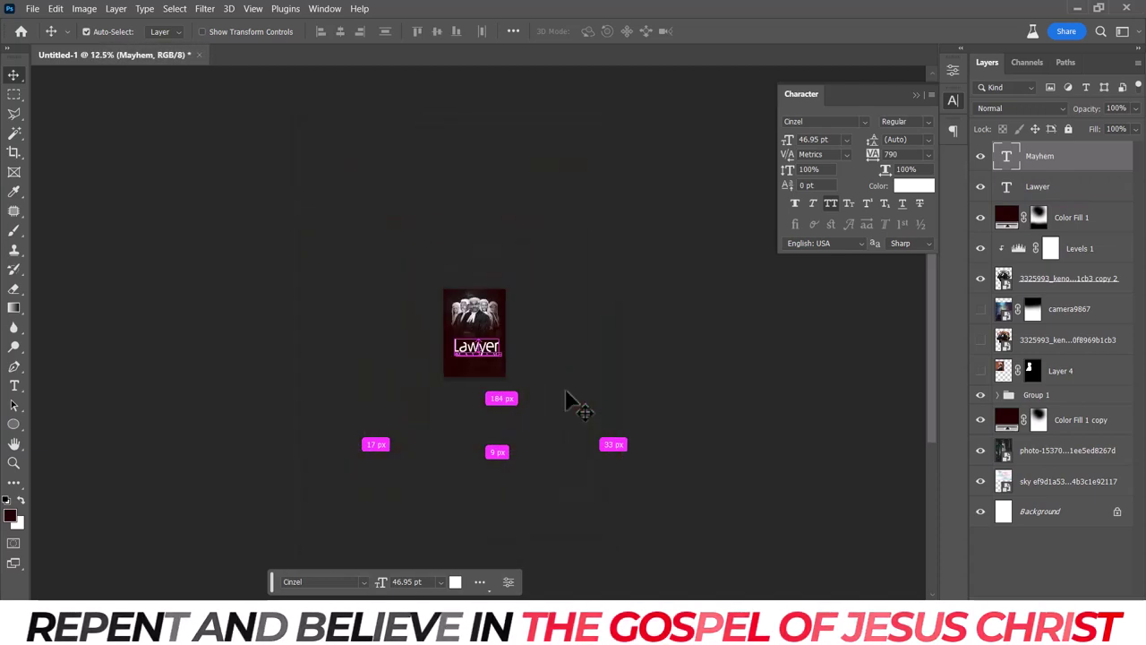
key(ctrl+plus)
key(ctrl+plus)
key(ctrl+plus)
key(ctrl+minus)
key(ctrl+minus)
key(ctrl+minus)
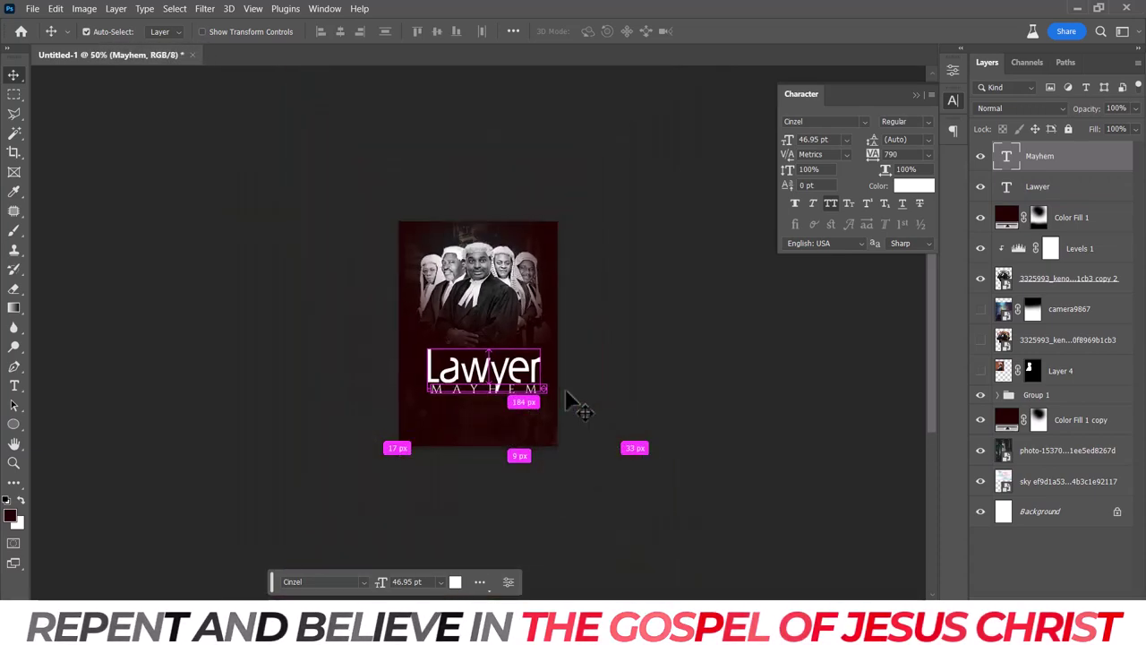
key(ctrl+plus)
key(ctrl+plus)
key(ctrl+minus)
key(ctrl+minus)
key(ctrl+minus)
key(ctrl+plus)
key(ctrl+plus)
key(ctrl+plus)
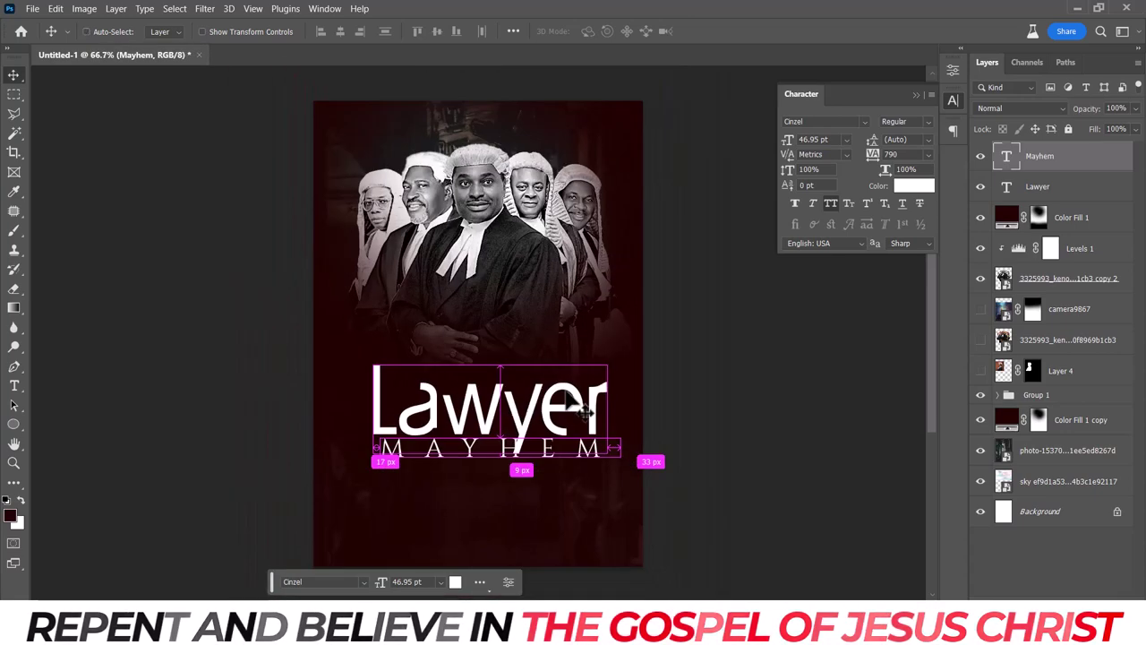
key(ctrl+minus)
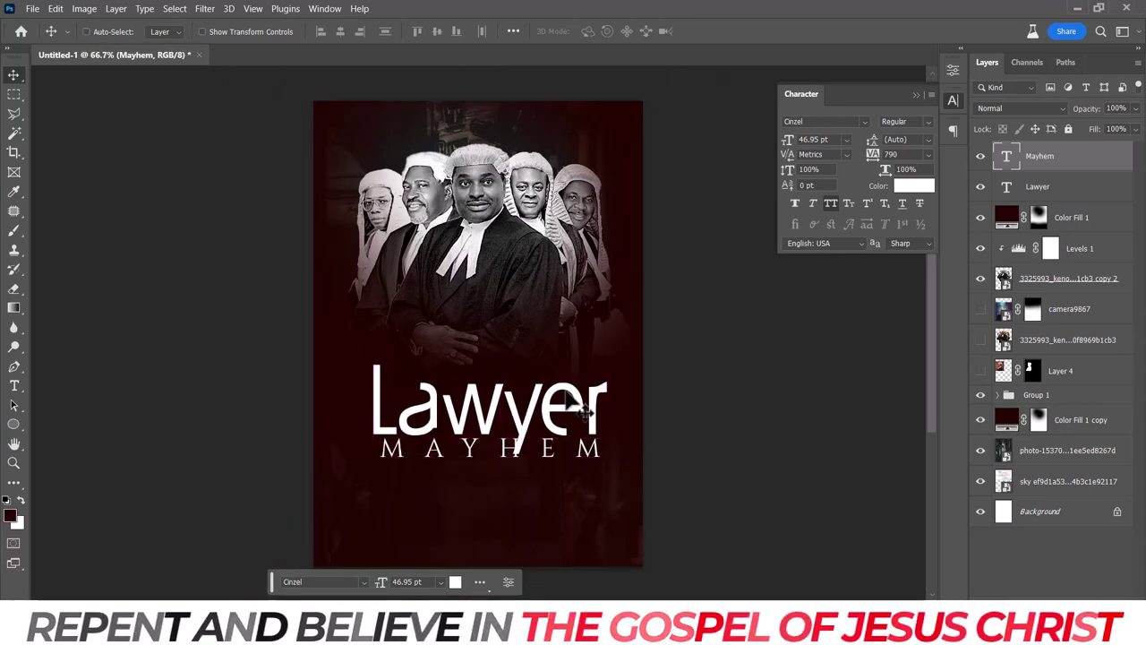
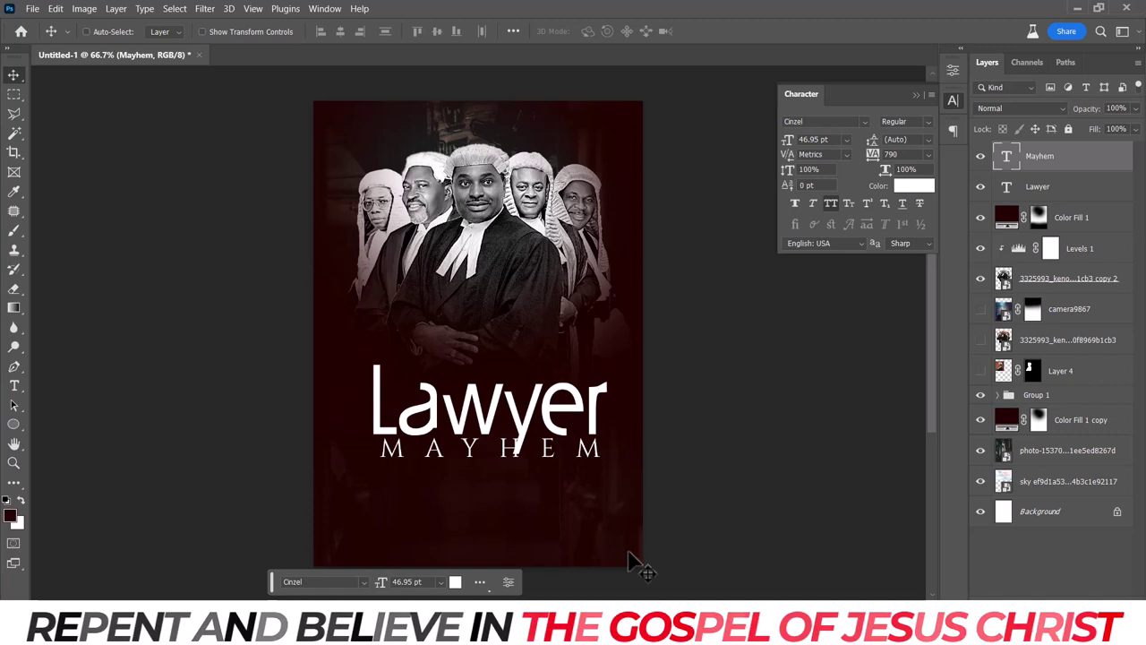
Capitalise the y in Lawyer, hide MAYHEM, reset tracking to 0 and reduce to 151 pt.
click(14, 385)
drag(496, 403, 542, 402)
click(830, 203)
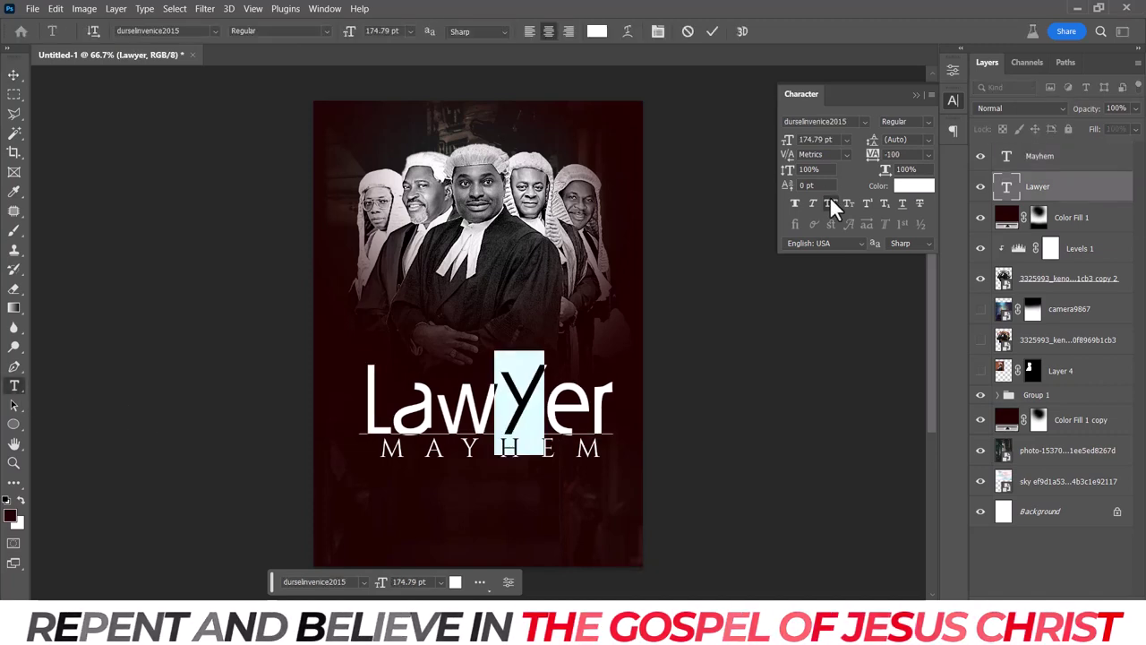
click(710, 30)
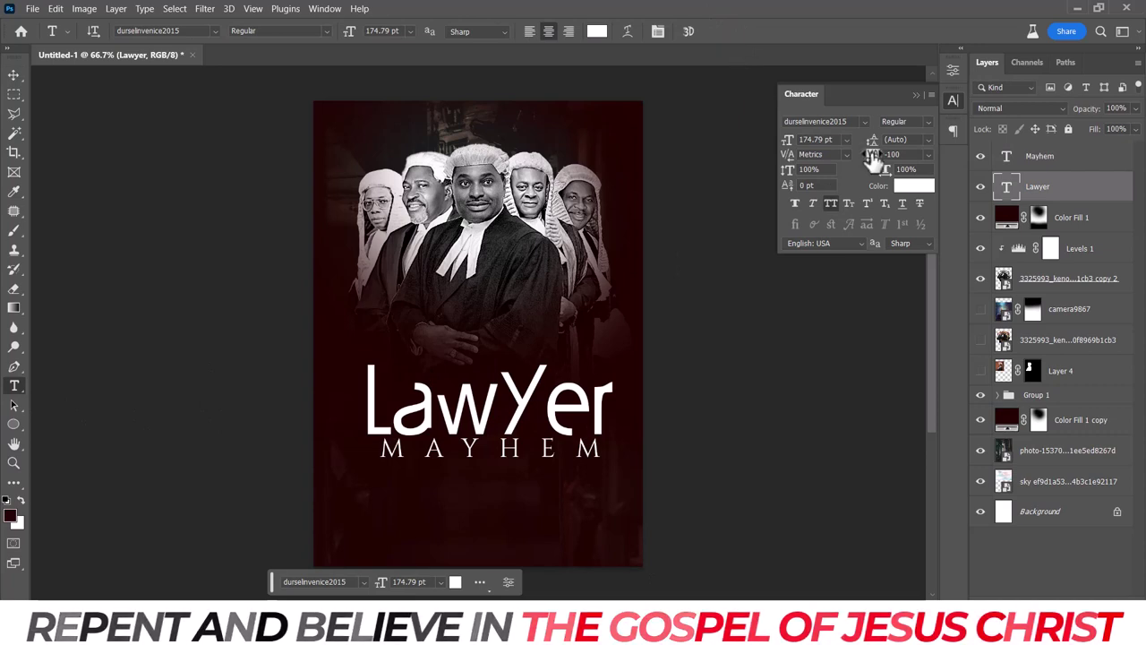
text(-140)
key(Return)
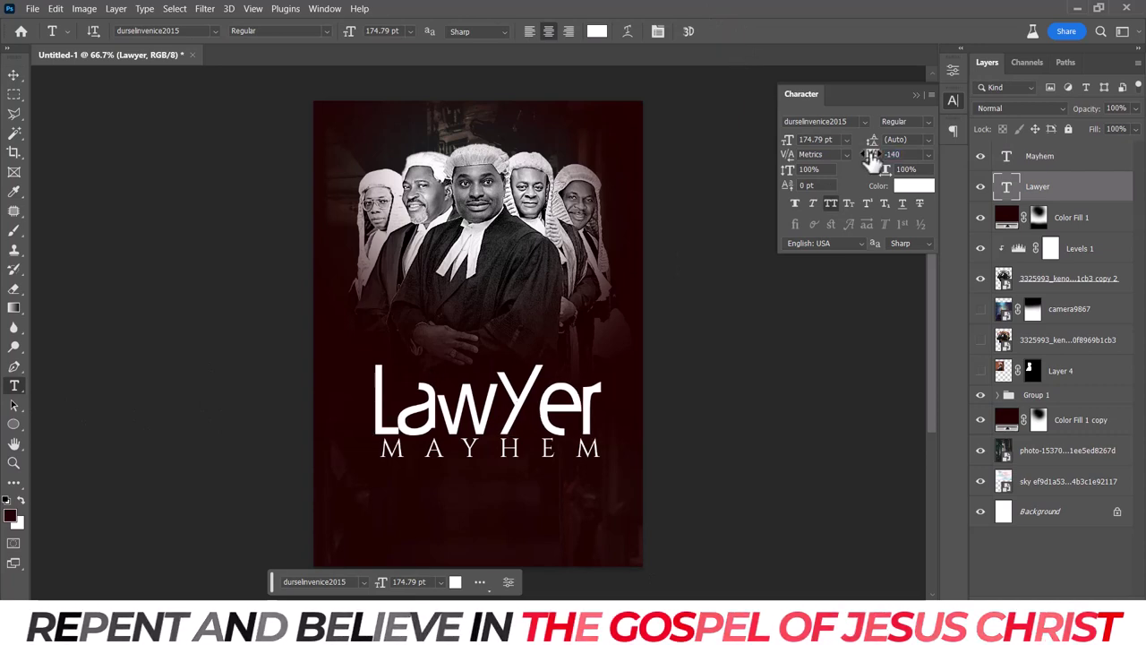
click(981, 158)
click(927, 154)
click(912, 238)
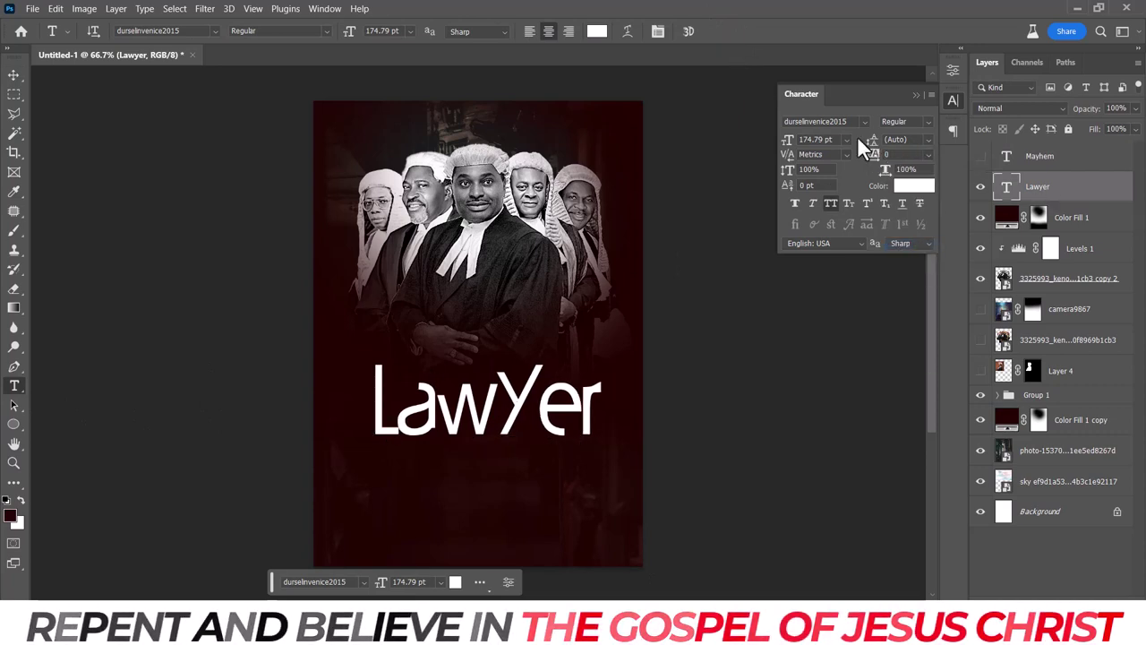
drag(775, 149, 769, 150)
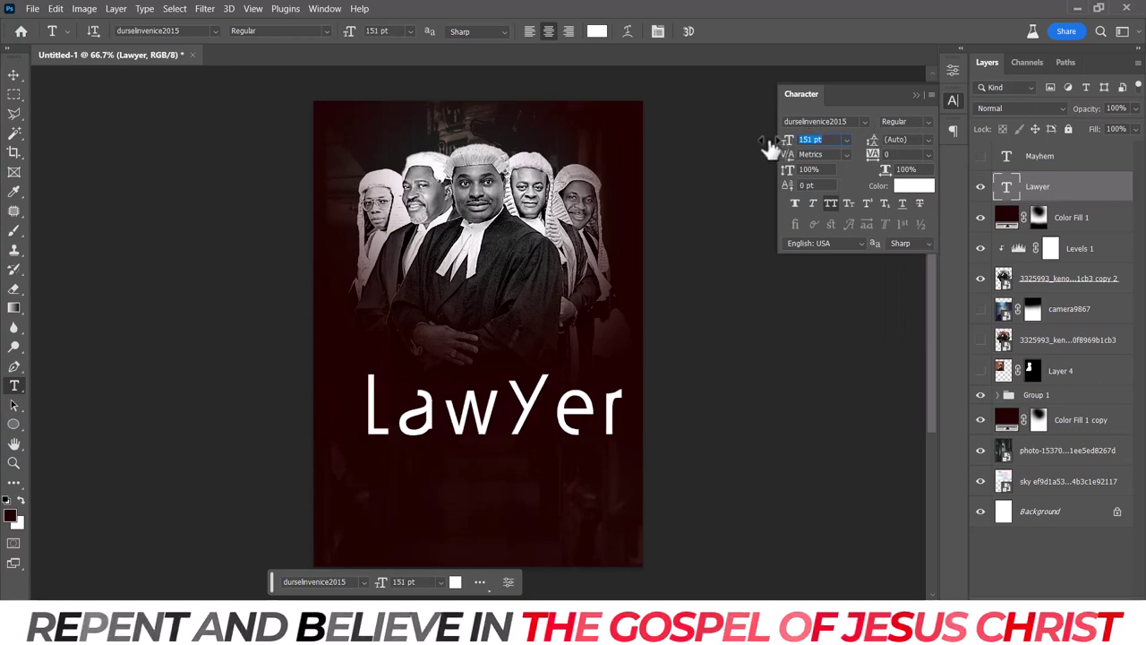
Set Lawyer in Just Signature, lowercase with All Caps off, at 100 pt.
click(863, 123)
drag(1141, 347, 1141, 371)
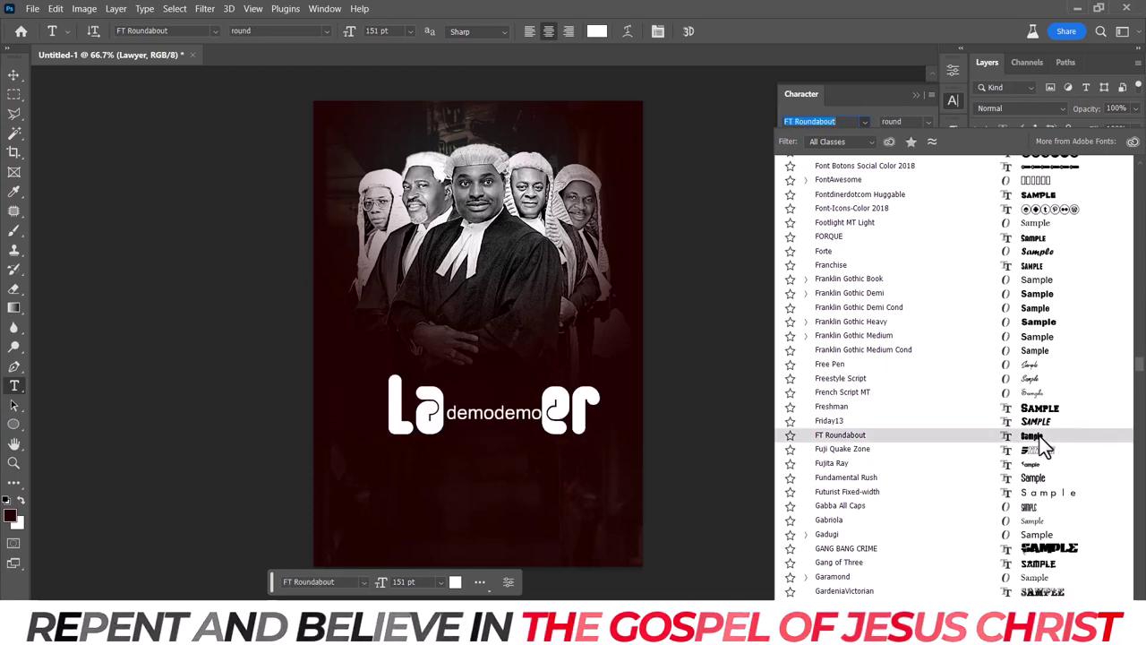
drag(1139, 365, 1139, 409)
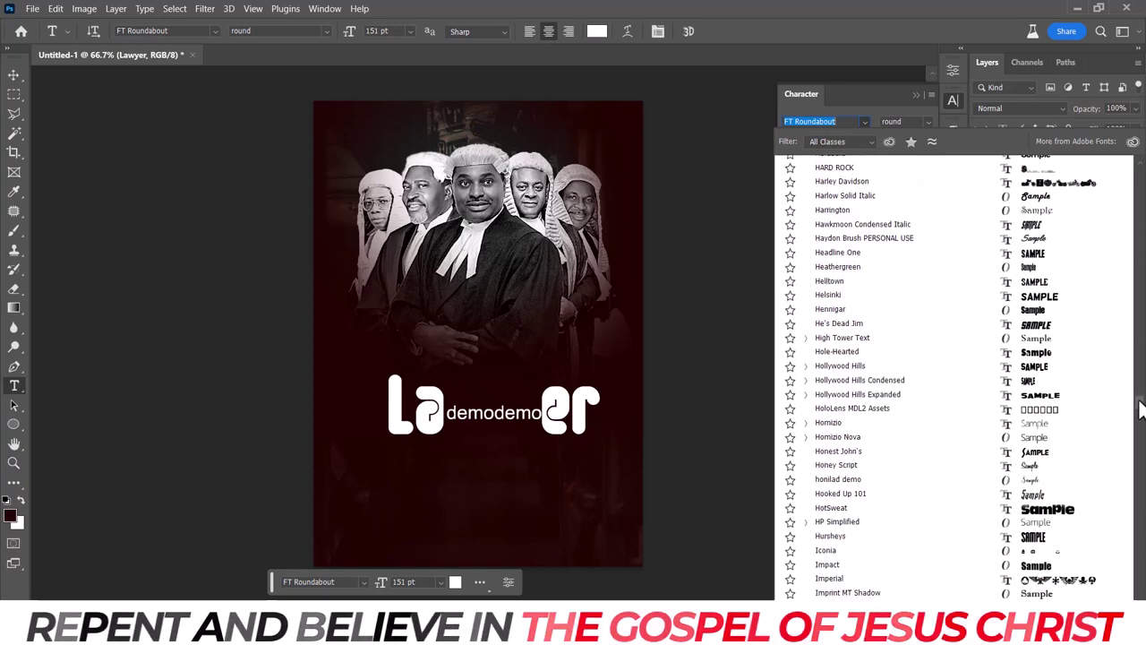
drag(1140, 409, 1139, 414)
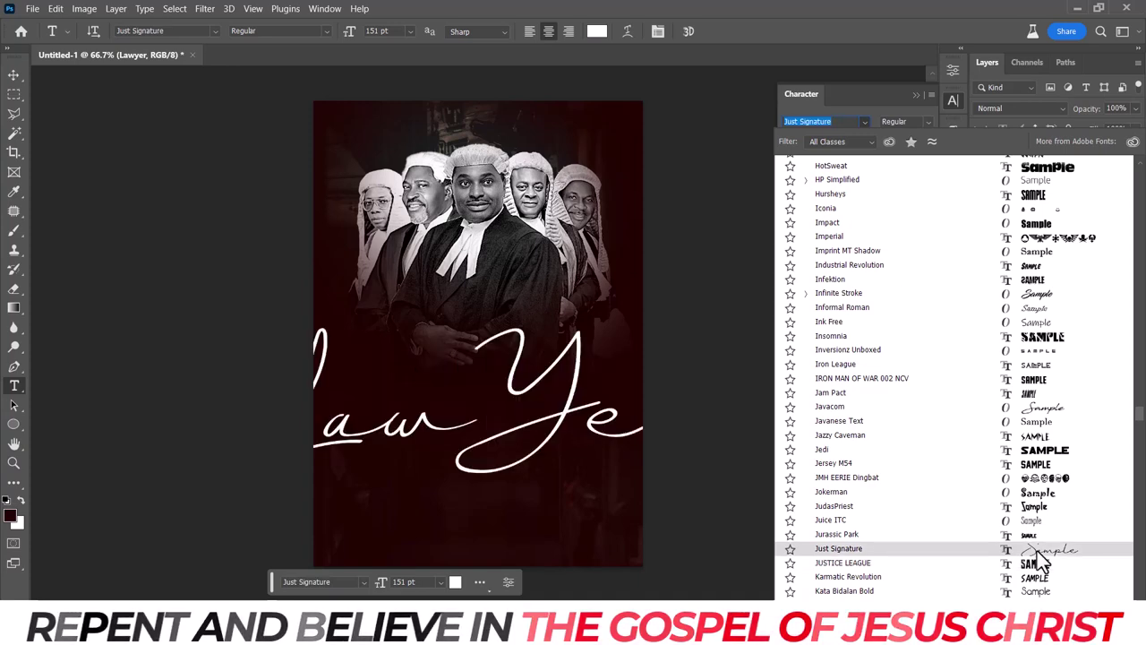
click(1036, 548)
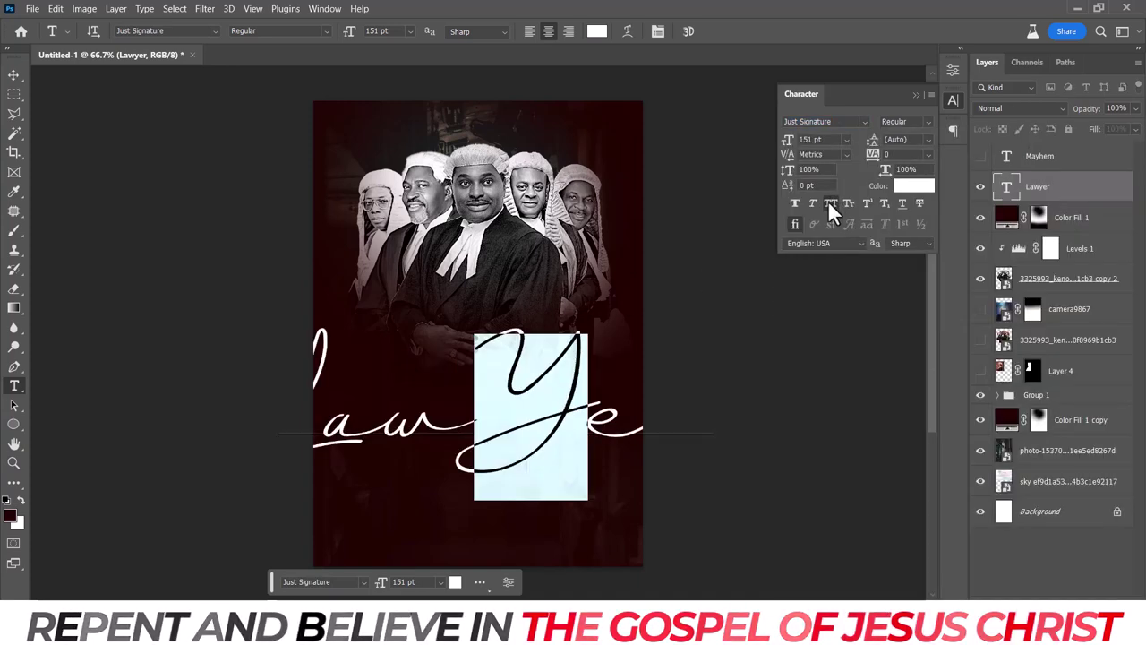
click(832, 203)
key(ctrl+Return)
drag(787, 138, 750, 156)
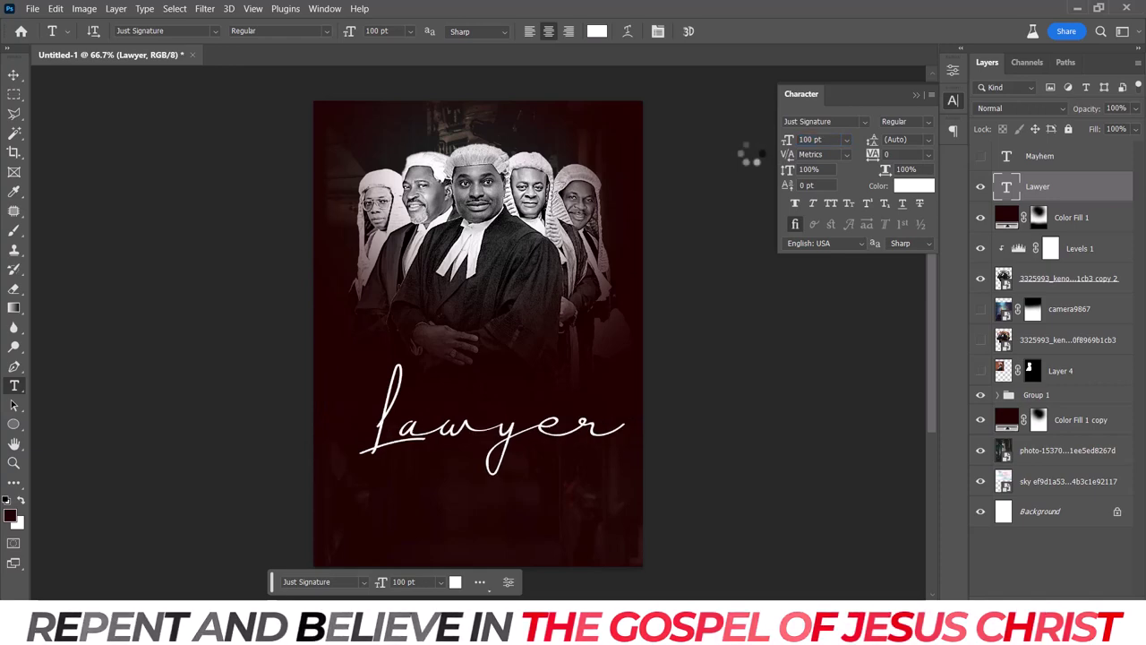
Raise Lawyer, show MAYHEM again, reset its tracking to 0 and enlarge it to 97 pt.
key(v)
drag(431, 358, 418, 313)
click(979, 156)
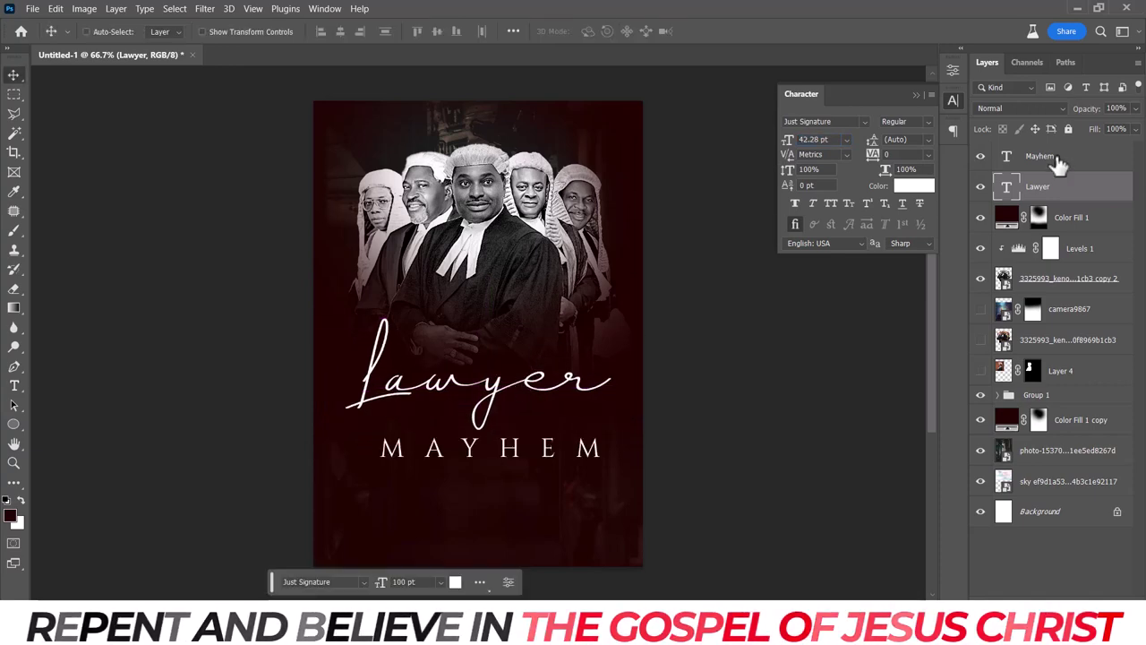
click(1056, 155)
click(928, 154)
click(911, 240)
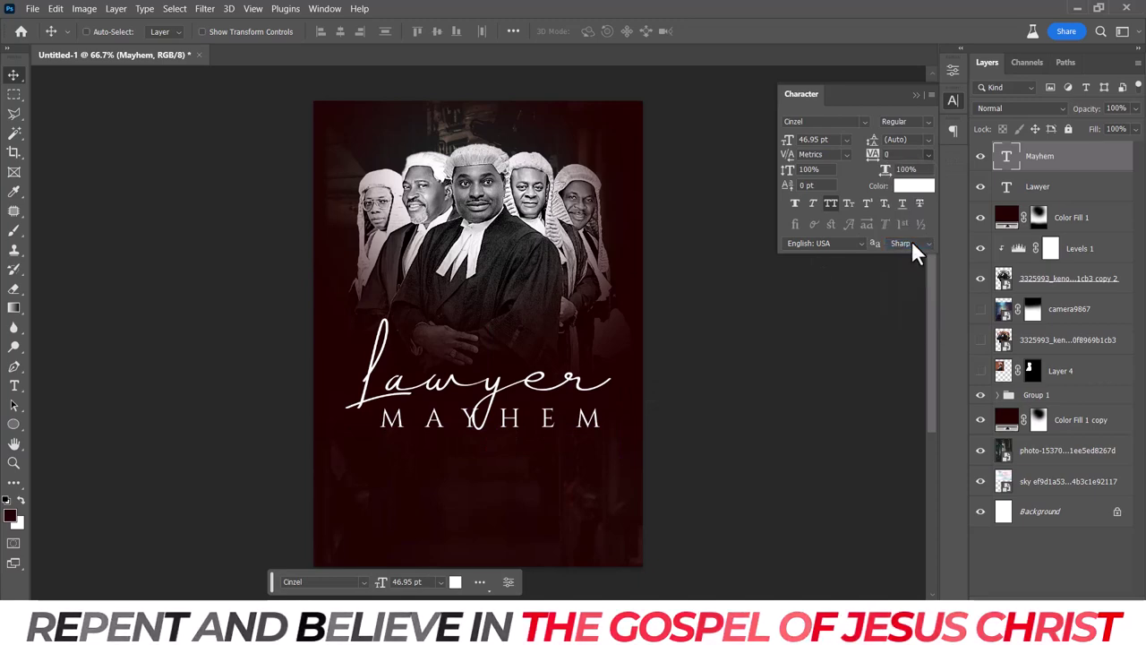
drag(788, 145, 859, 145)
drag(608, 421, 614, 432)
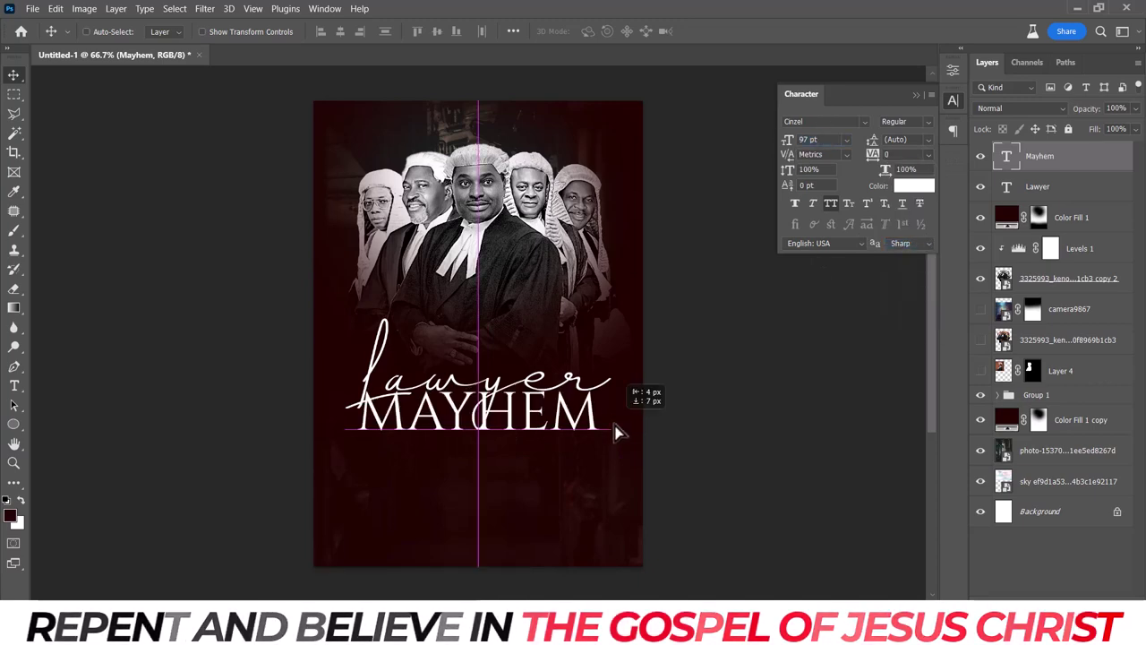
Set MAYHEM in Chinese Rocks, scale it to about 170% and tighten tracking to -50.
click(806, 121)
key(Down)
key(Down)
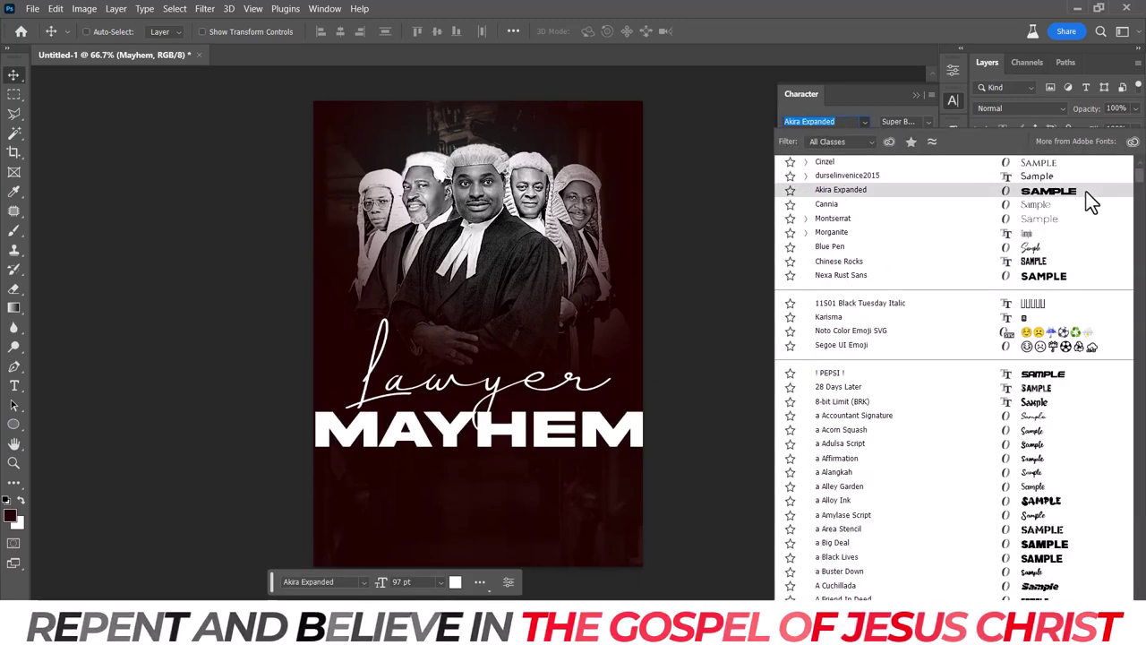
click(1039, 273)
key(ctrl+t)
drag(549, 448, 595, 479)
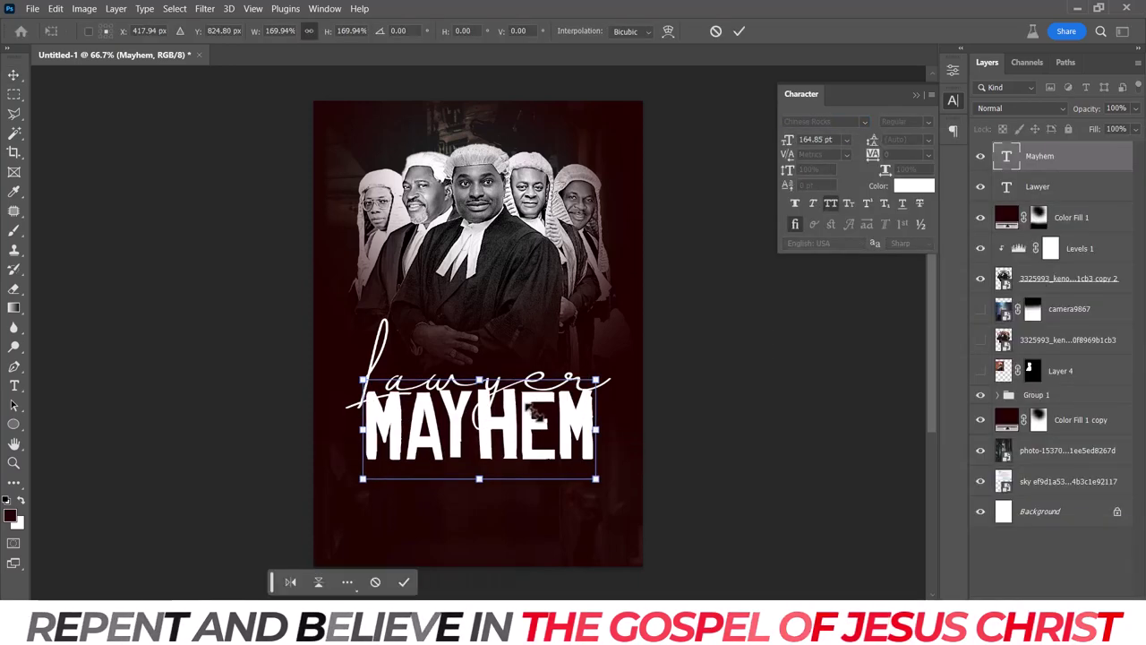
key(Return)
click(927, 154)
click(922, 188)
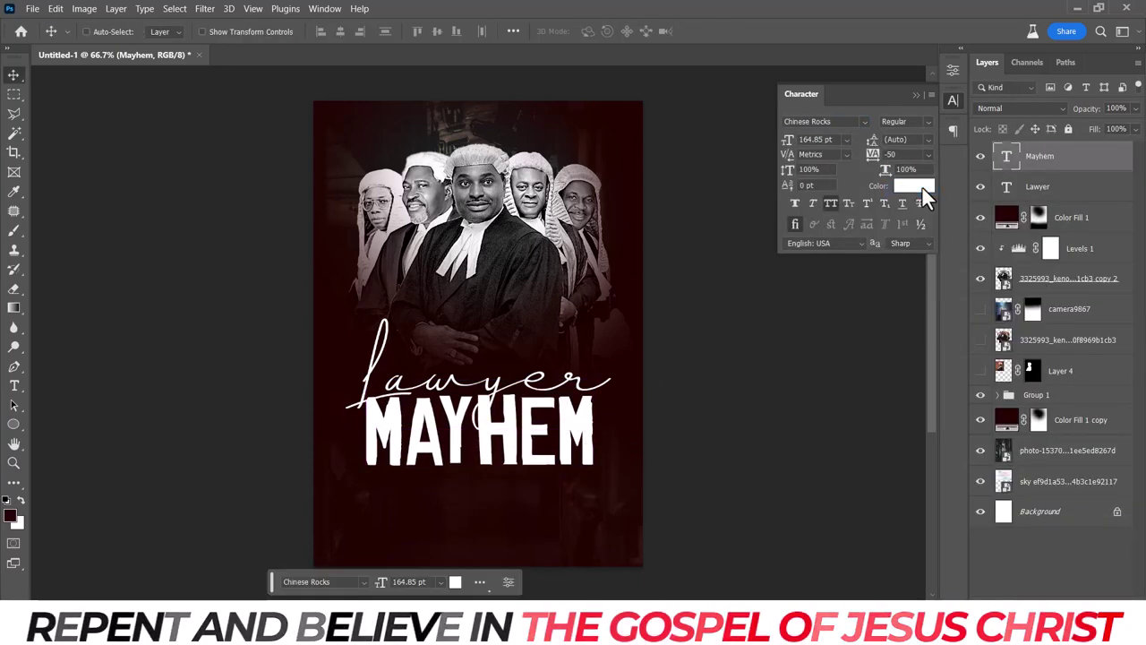
Scale Lawyer down to about 60% and centre it horizontally over MAYHEM.
click(1062, 195)
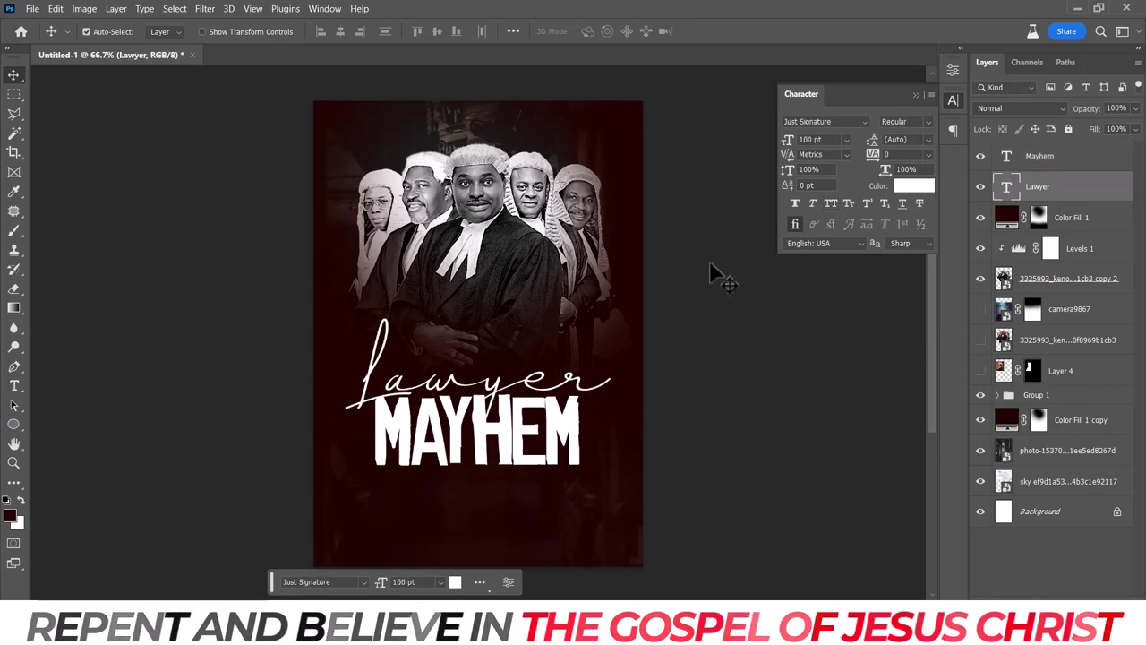
key(ctrl+t)
drag(612, 319, 533, 358)
key(Return)
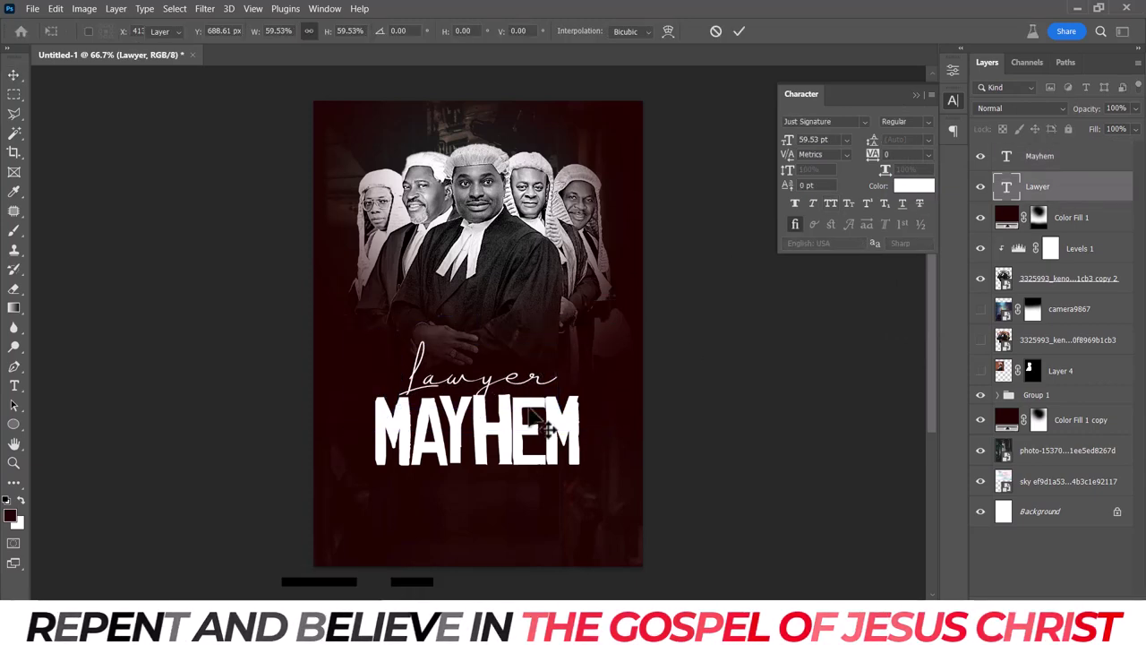
drag(546, 420, 573, 440)
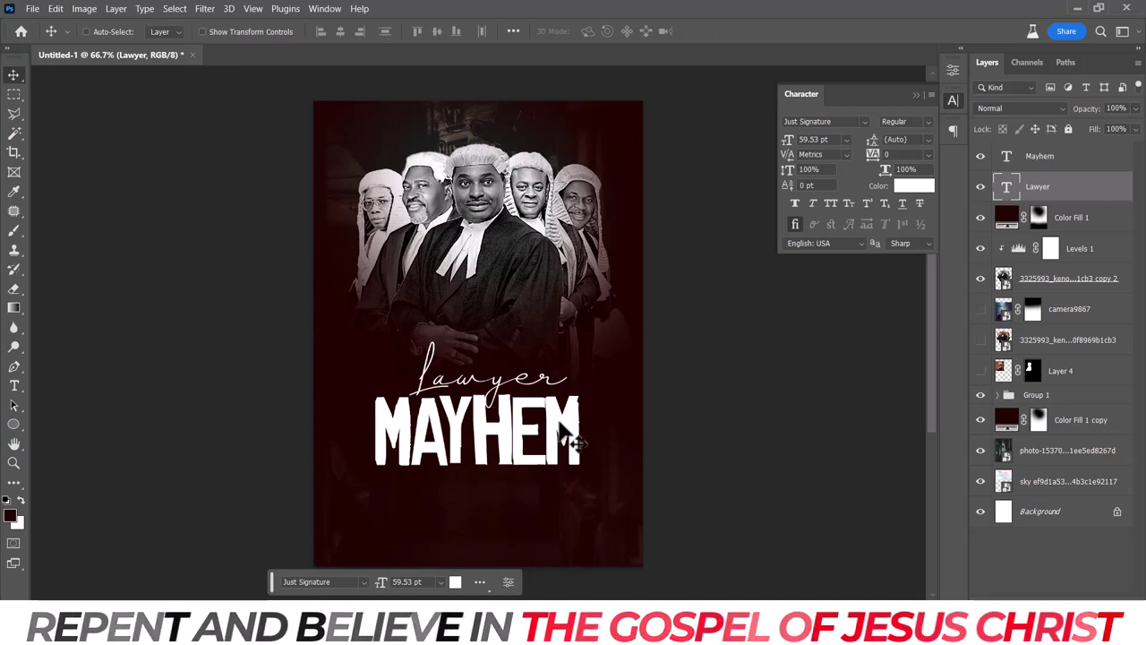
shift+click(1056, 157)
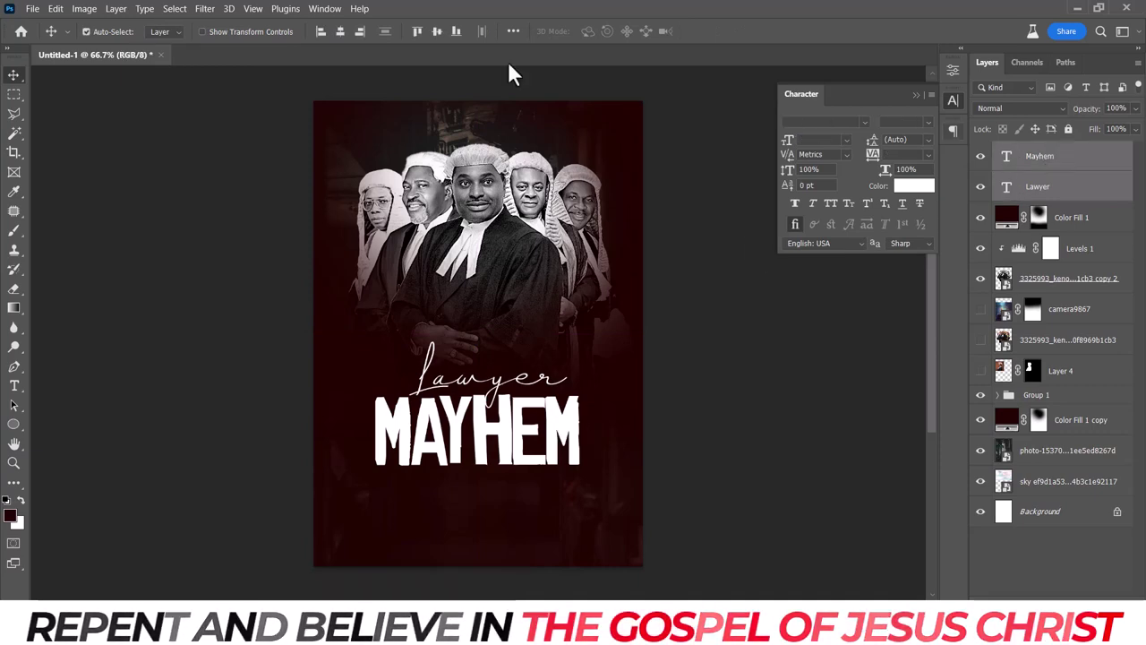
click(341, 32)
Tilt Lawyer upward about 15 degrees, then settle it at a flatter angle, slightly up-left.
click(1075, 158)
click(1074, 188)
key(ctrl+t)
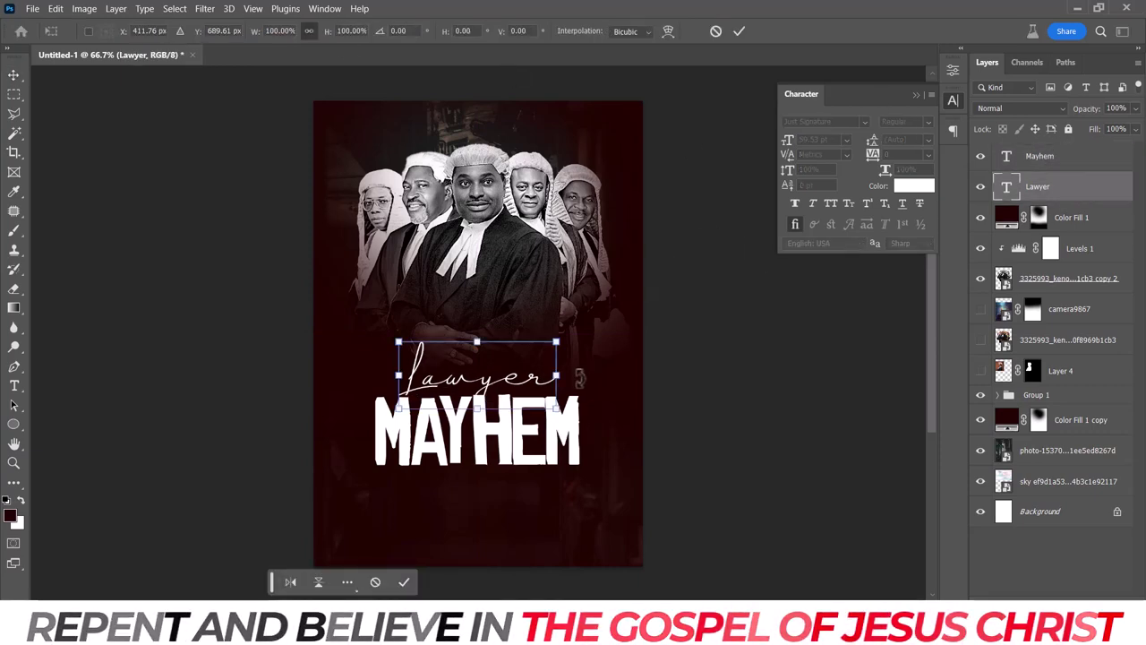
drag(579, 378, 584, 345)
drag(501, 380, 523, 405)
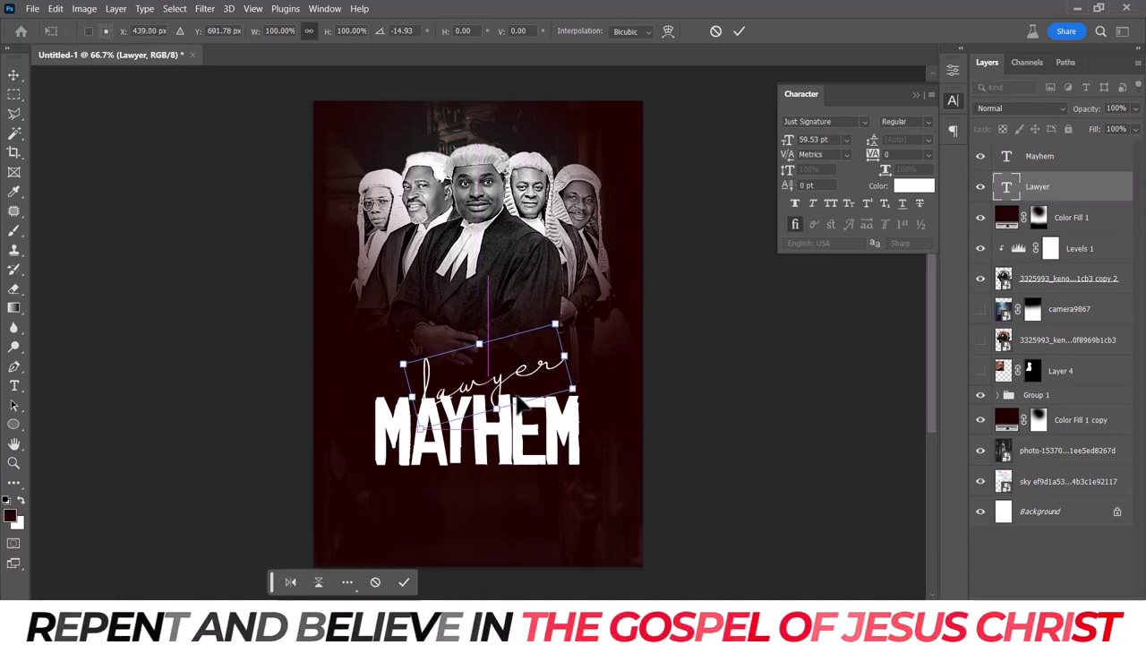
key(Return)
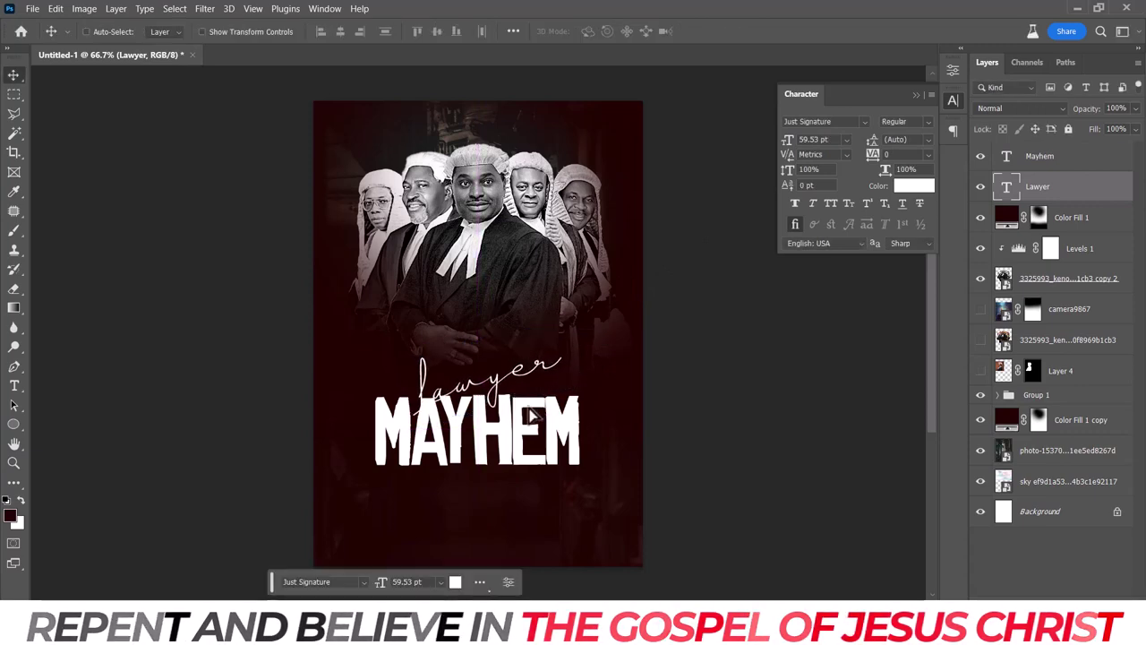
key(ctrl+t)
drag(587, 387, 590, 407)
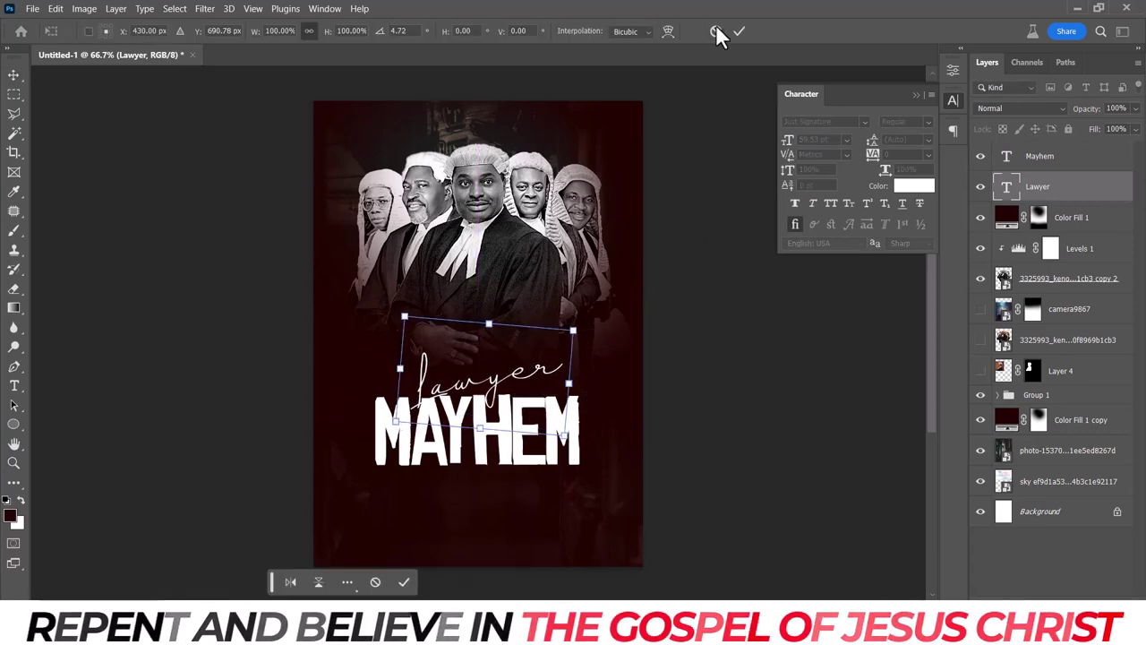
drag(614, 349, 573, 390)
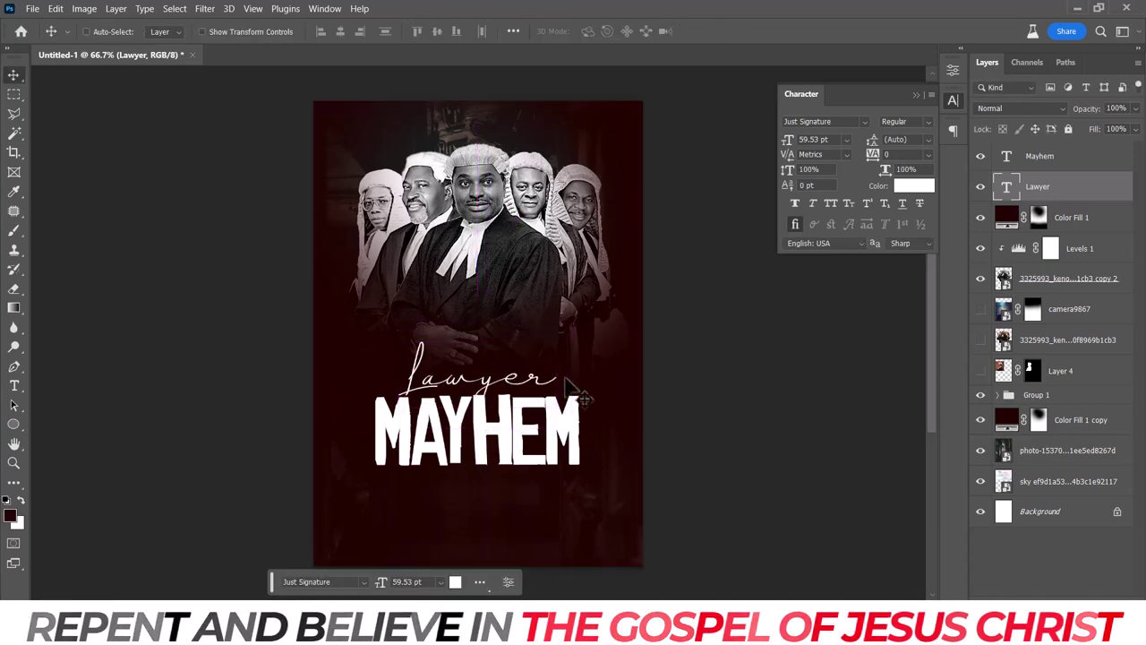
key(Return)
Select both Lawyer and Mayhem layers and move the titles down slightly together.
shift+click(1036, 157)
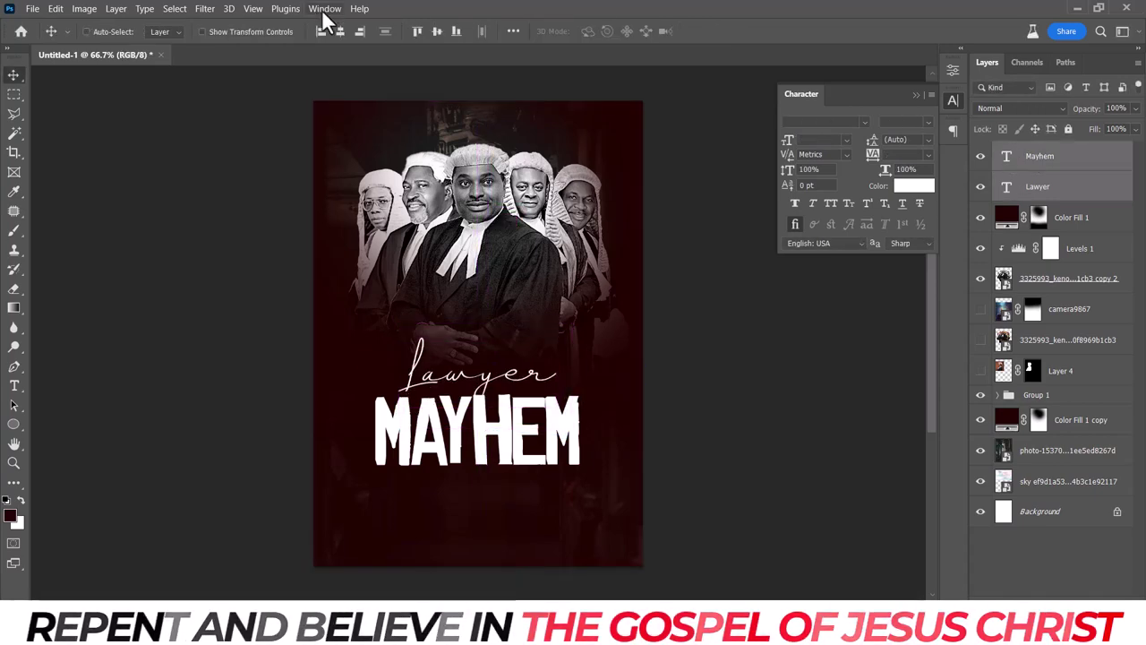
click(1084, 161)
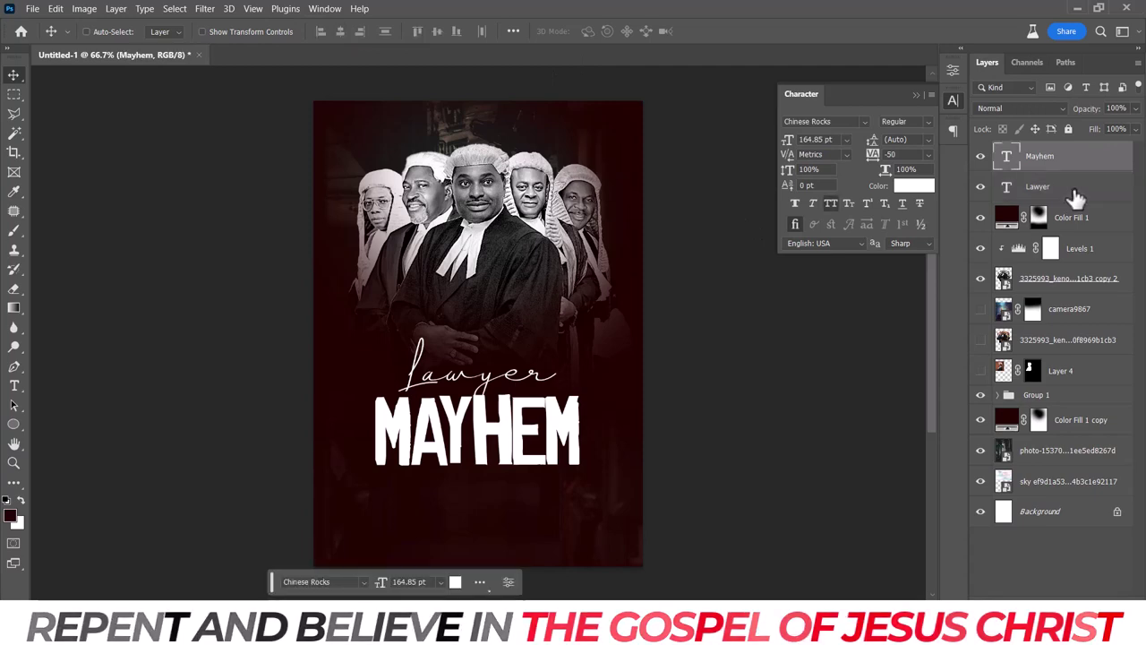
click(1030, 186)
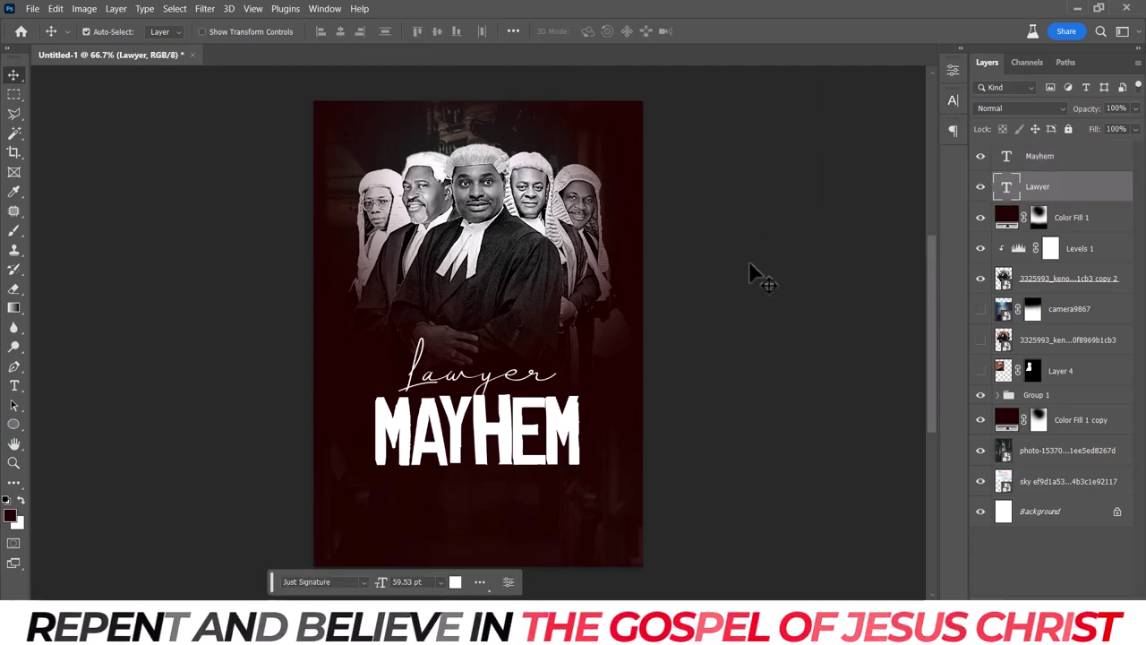
scroll(752, 273, down, 2)
scroll(752, 273, down, 2)
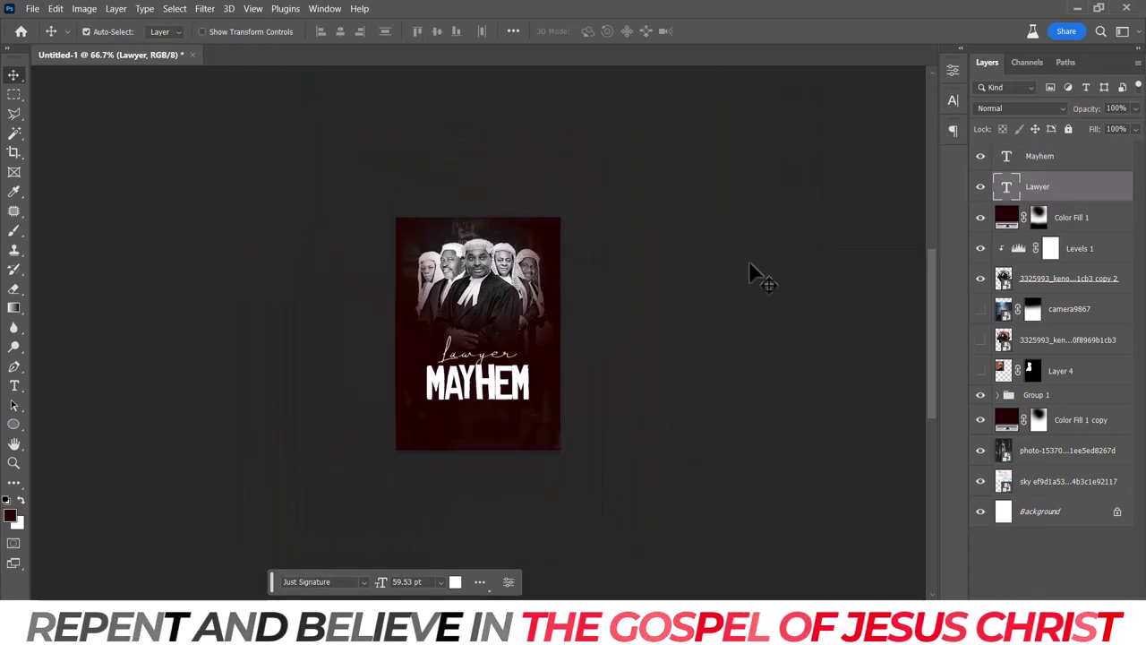
scroll(752, 273, up, 3)
scroll(752, 273, down, 4)
scroll(752, 273, up, 4)
scroll(752, 273, down, 1)
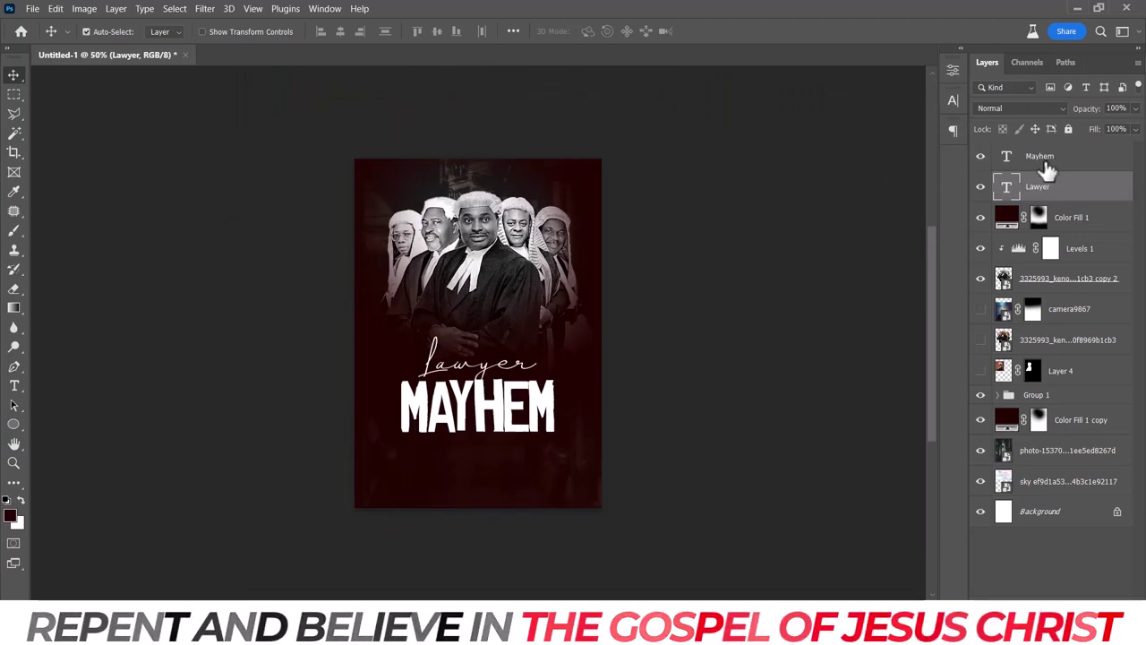
shift+click(1004, 156)
drag(514, 387, 513, 403)
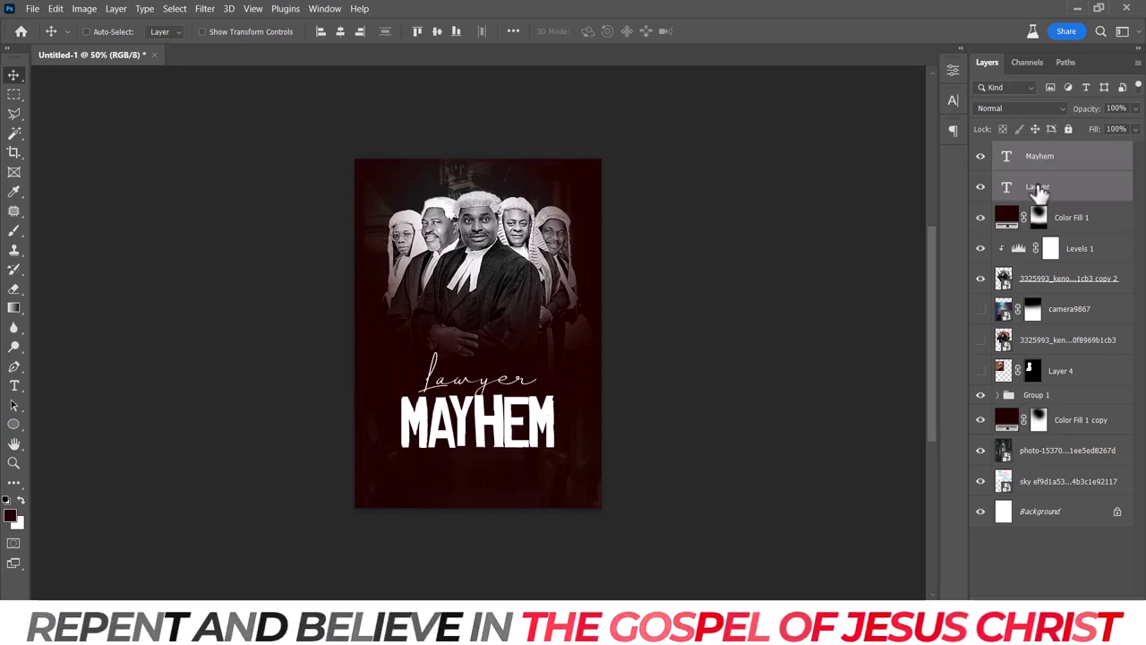
Enlarge Lawyer to about 177% and zoom out to view the whole poster.
click(1039, 192)
key(ctrl+t)
drag(534, 352, 590, 345)
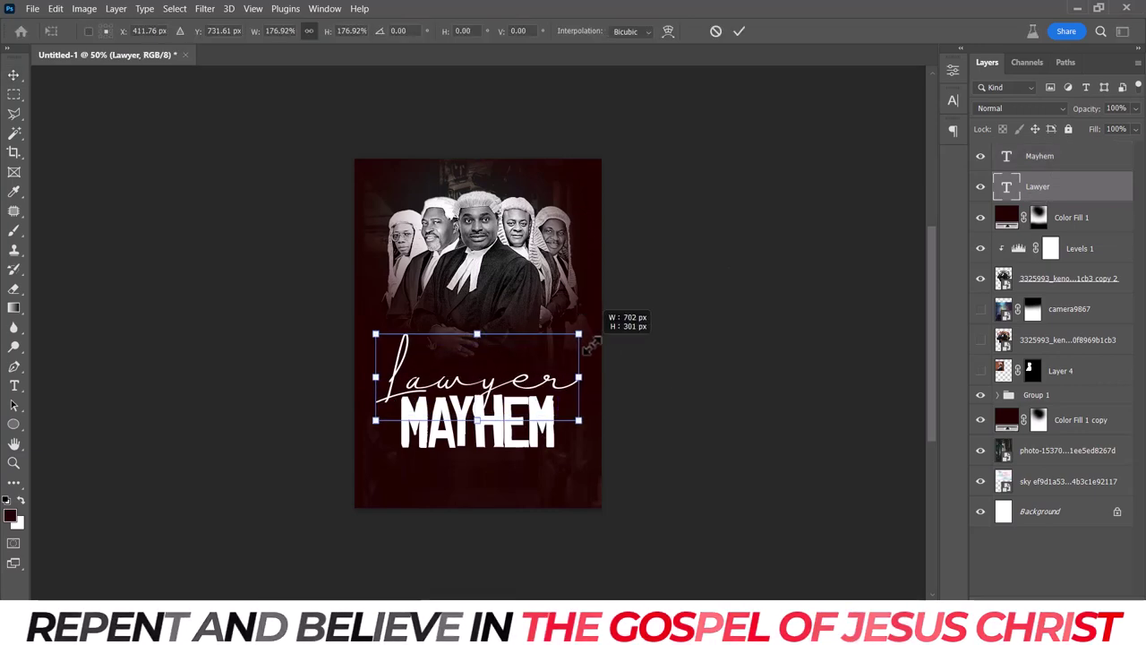
key(Return)
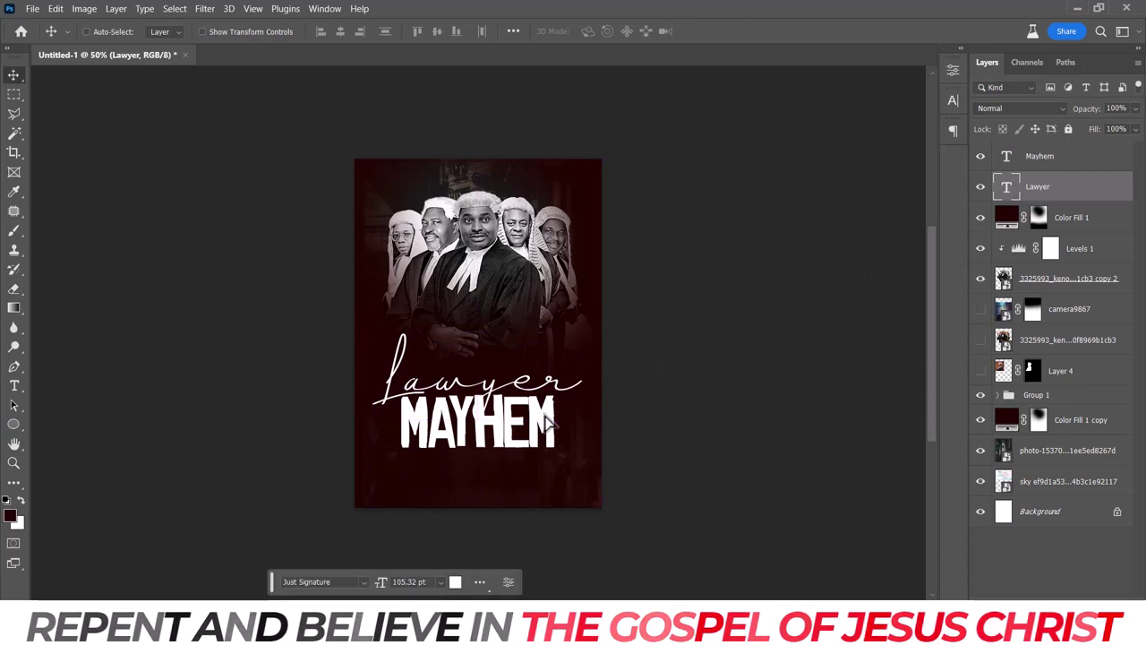
key(ctrl+minus)
key(ctrl+minus)
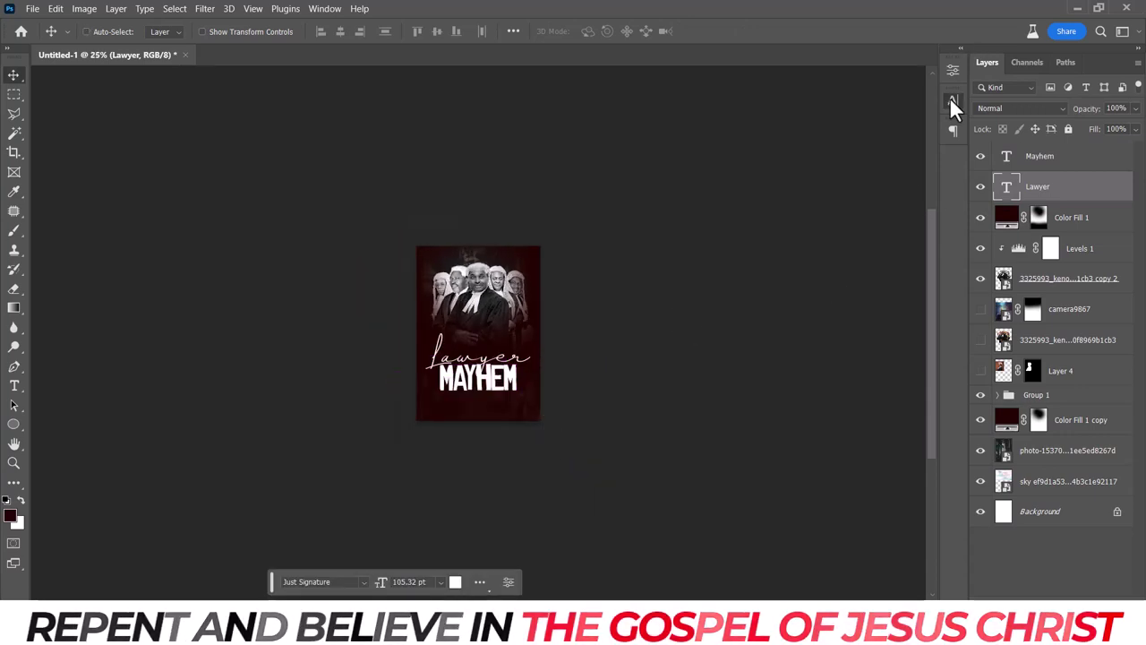
Apply the Blue Pen font to Lawyer, enlarge it and move it toward MAYHEM.
click(952, 101)
click(865, 122)
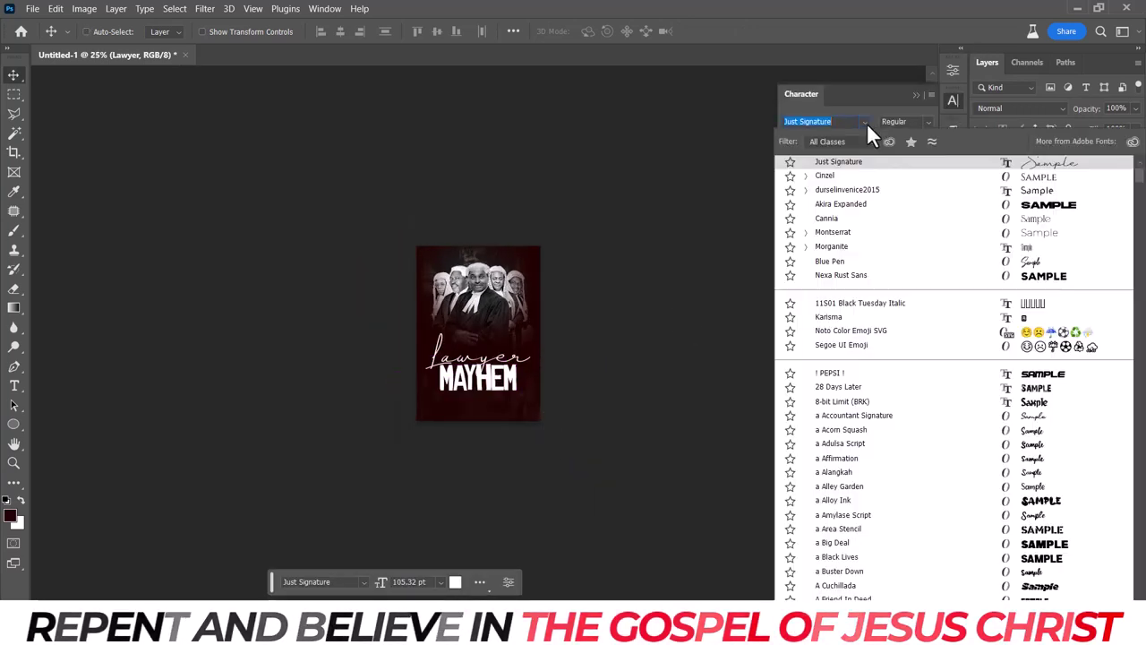
click(1031, 266)
key(ctrl+plus)
key(ctrl+t)
mouse_move(528, 365)
mouse_down()
mouse_move(535, 340)
mouse_move(587, 325)
mouse_up()
key(Return)
drag(486, 381, 490, 398)
Shrink Lawyer to about 127 pt and nudge it down to rest atop MAYHEM.
key(ctrl+t)
drag(557, 310, 530, 329)
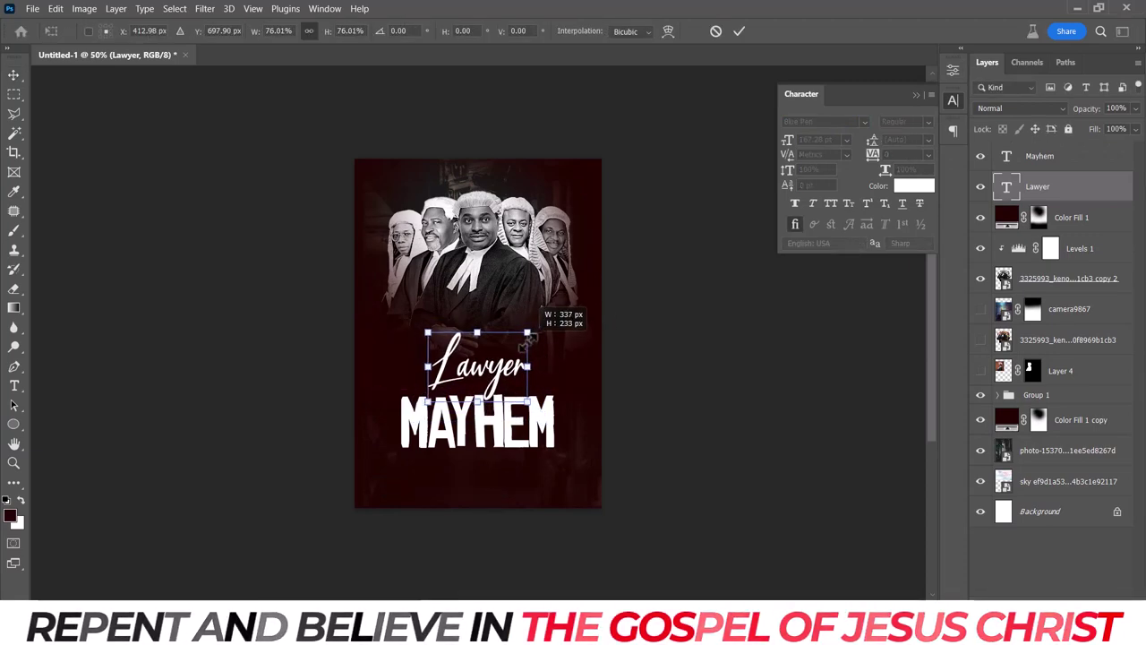
key(Return)
drag(505, 384, 504, 386)
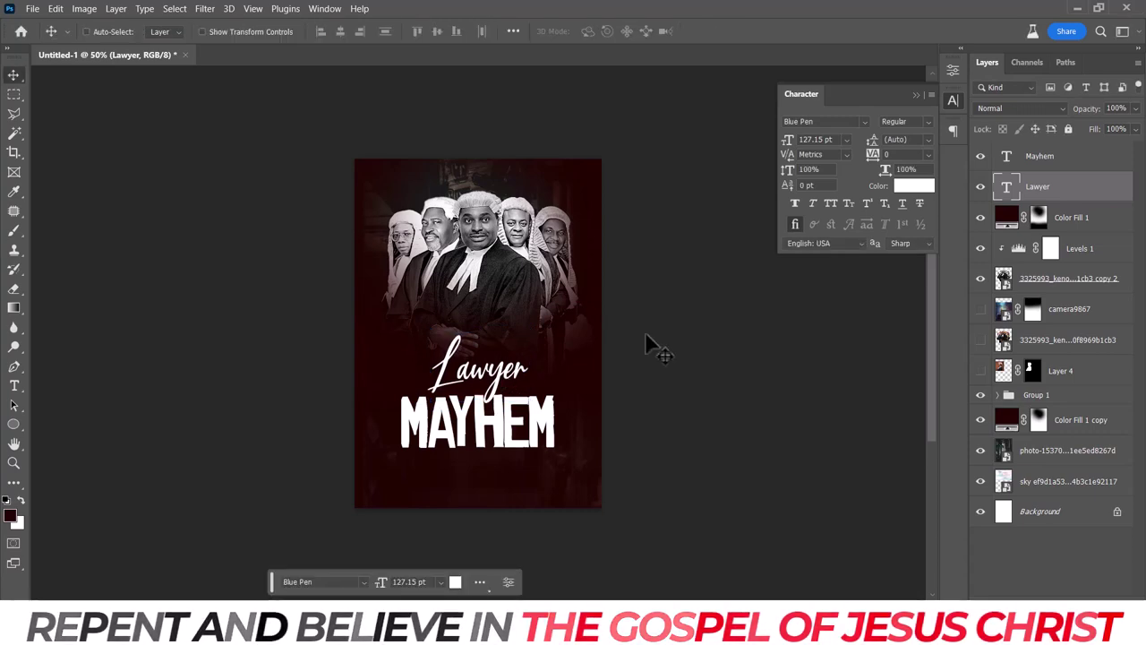
key(shift+Down)
key(shift+Down)
key(shift+Down)
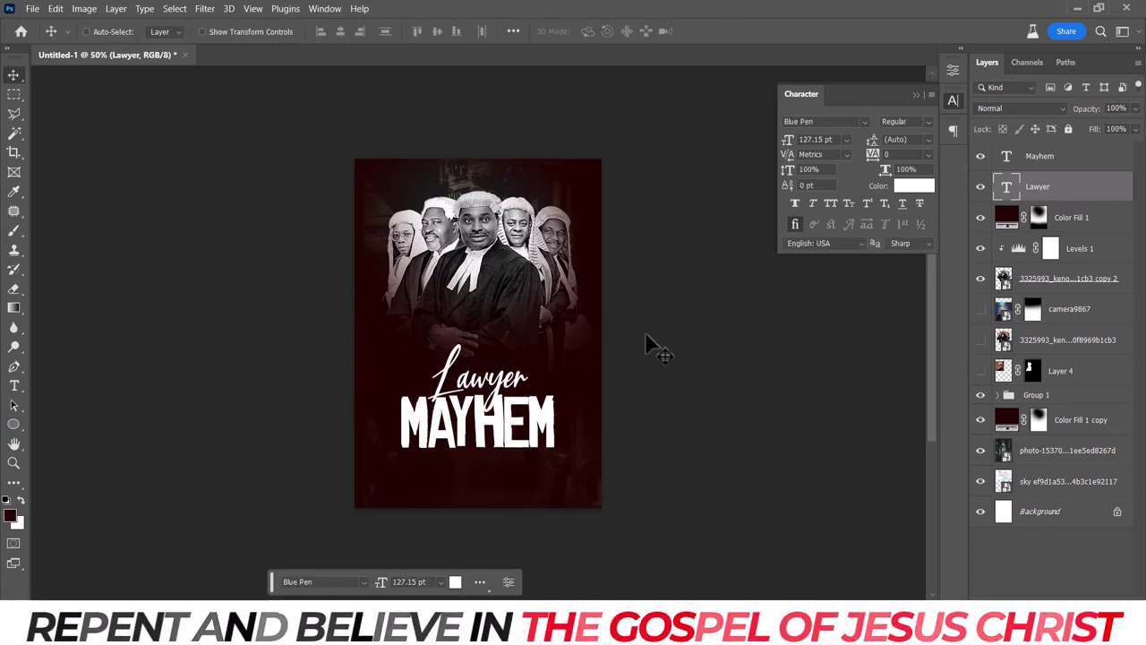
key(ctrl+minus)
key(ctrl+plus)
key(ctrl+plus)
key(ctrl+plus)
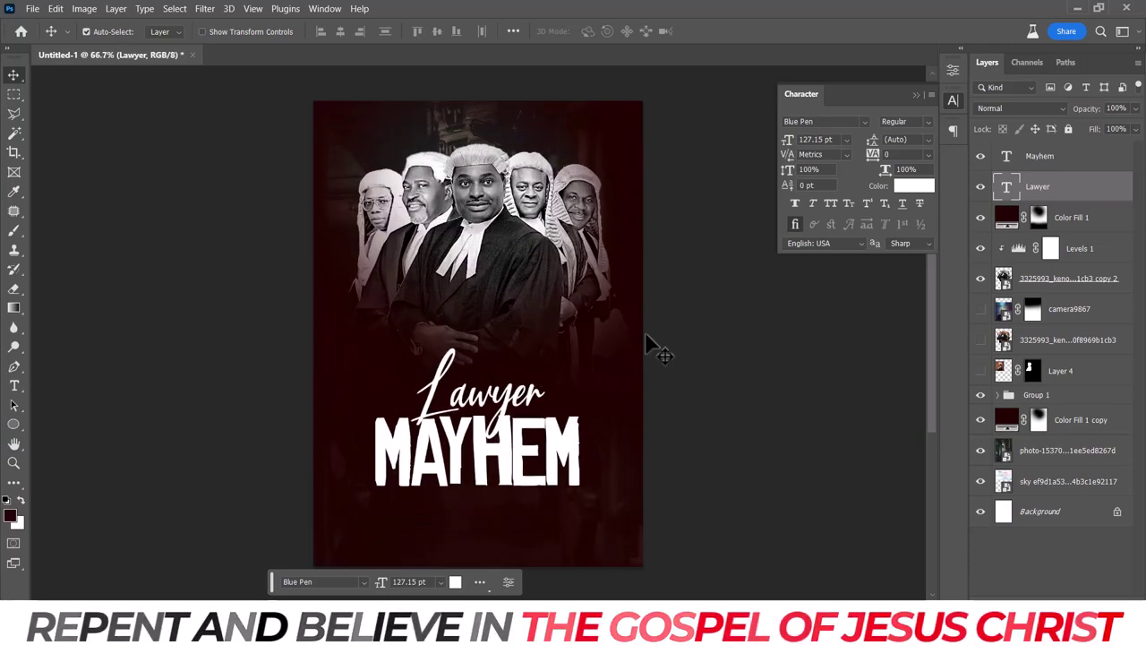
Widen MAYHEM's letter spacing and paste AYHE into a new text layer.
key(t)
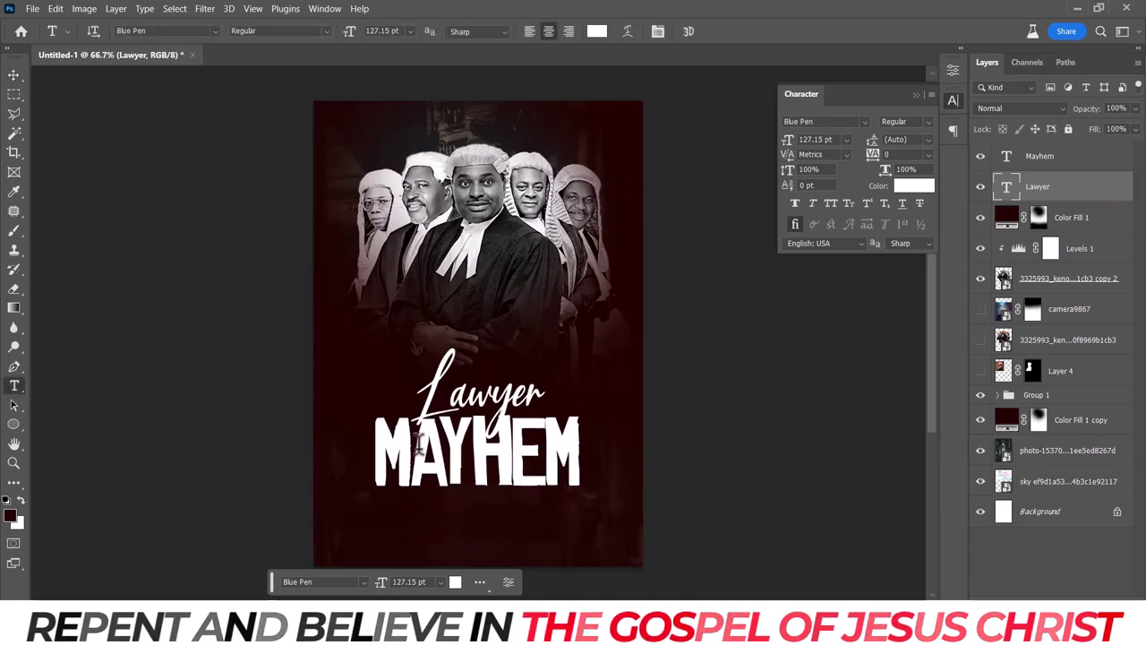
double_click(530, 452)
key(alt+Right)
key(alt+Right)
key(alt+Right)
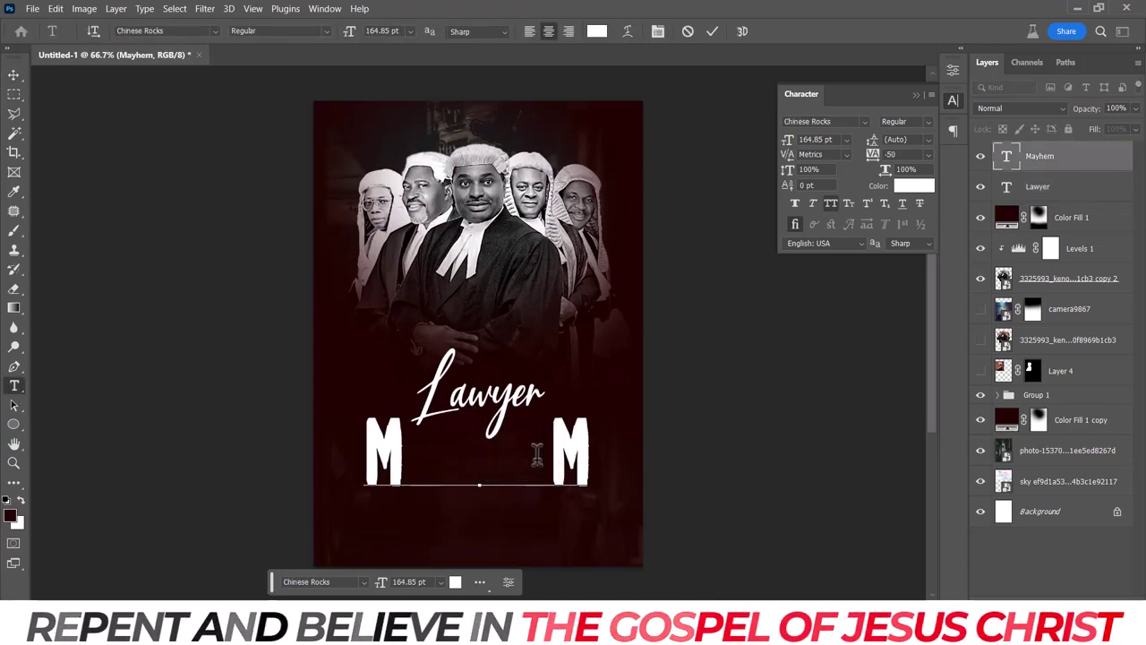
click(712, 31)
click(323, 345)
key(ctrl+v)
click(712, 31)
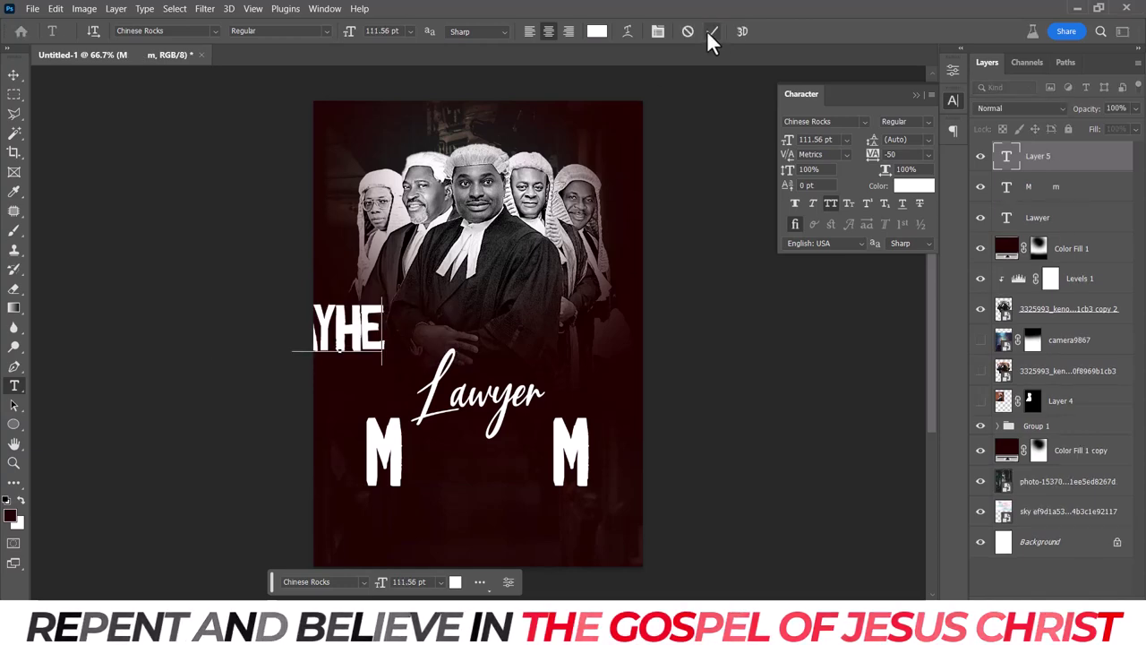
Place AYHE between the two M's and remove spaces from the M m layer.
key(v)
drag(385, 349, 508, 486)
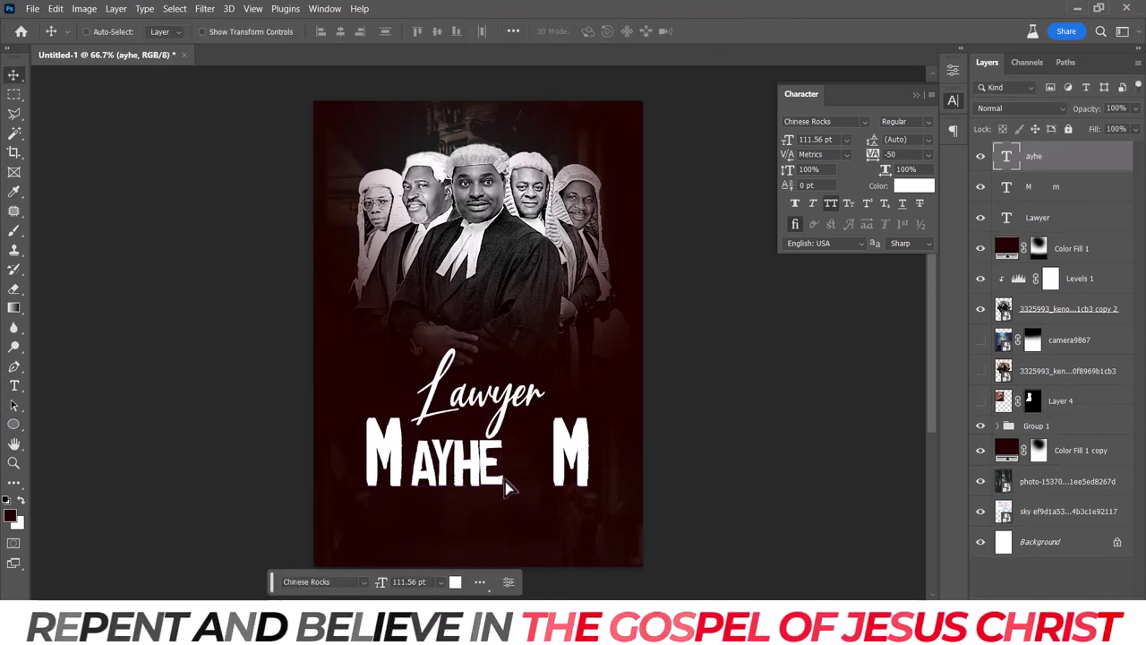
key(Left)
key(Left)
key(Left)
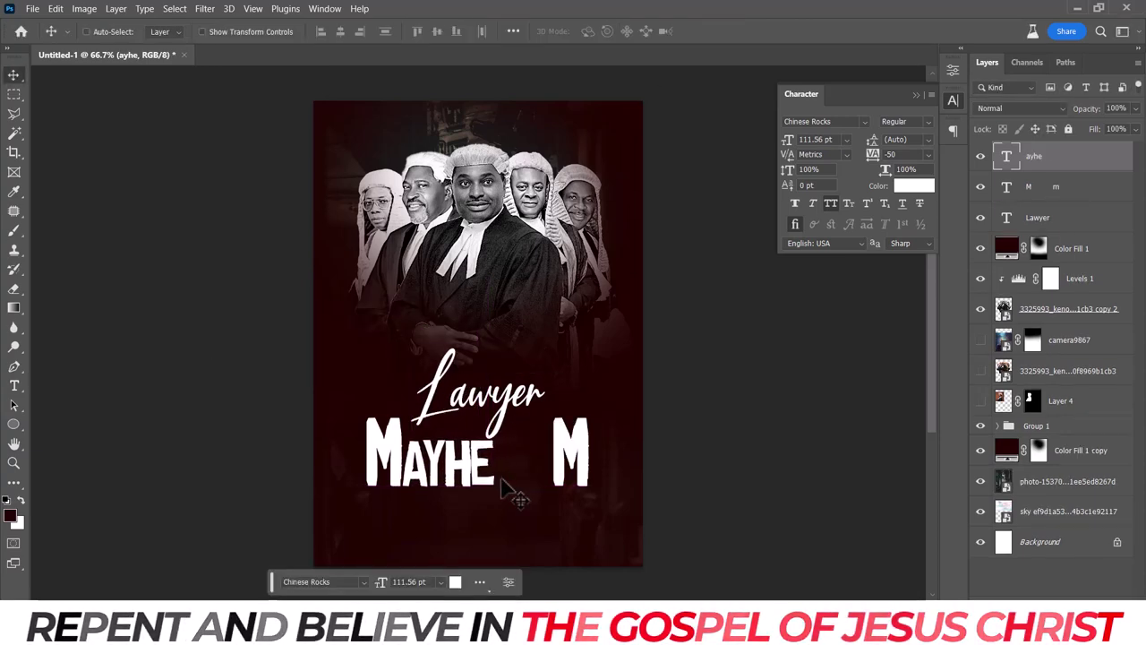
click(13, 386)
click(542, 447)
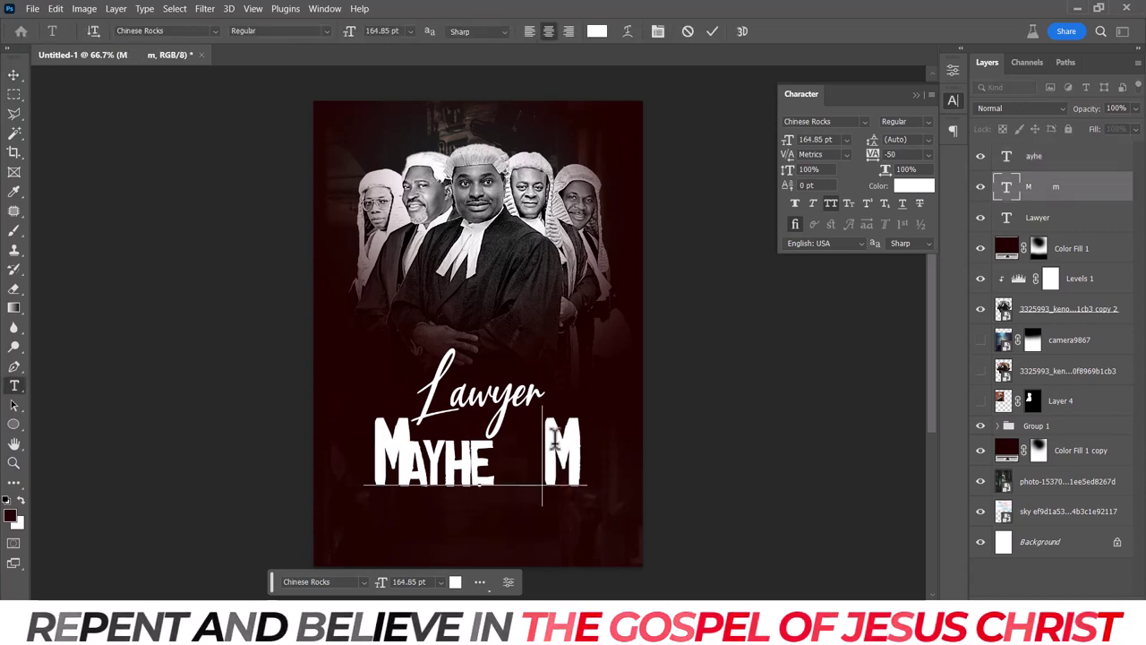
key(BackSpace)
key(BackSpace)
click(712, 31)
key(v)
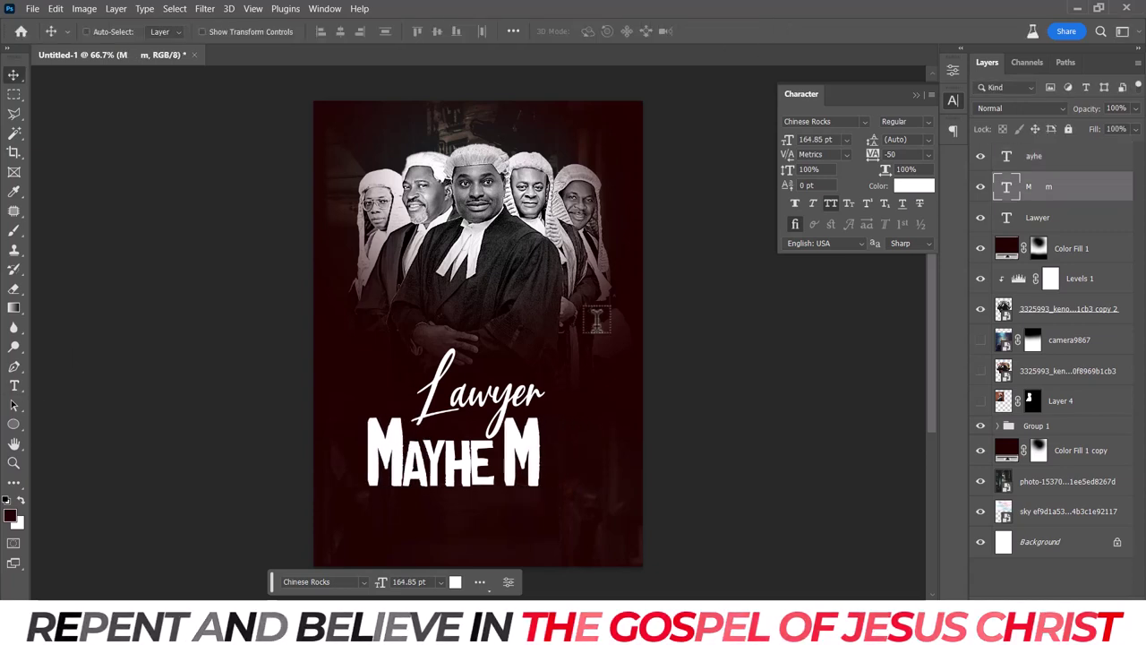
Remove the extra space before the last M and resize the outer M letters.
click(508, 456)
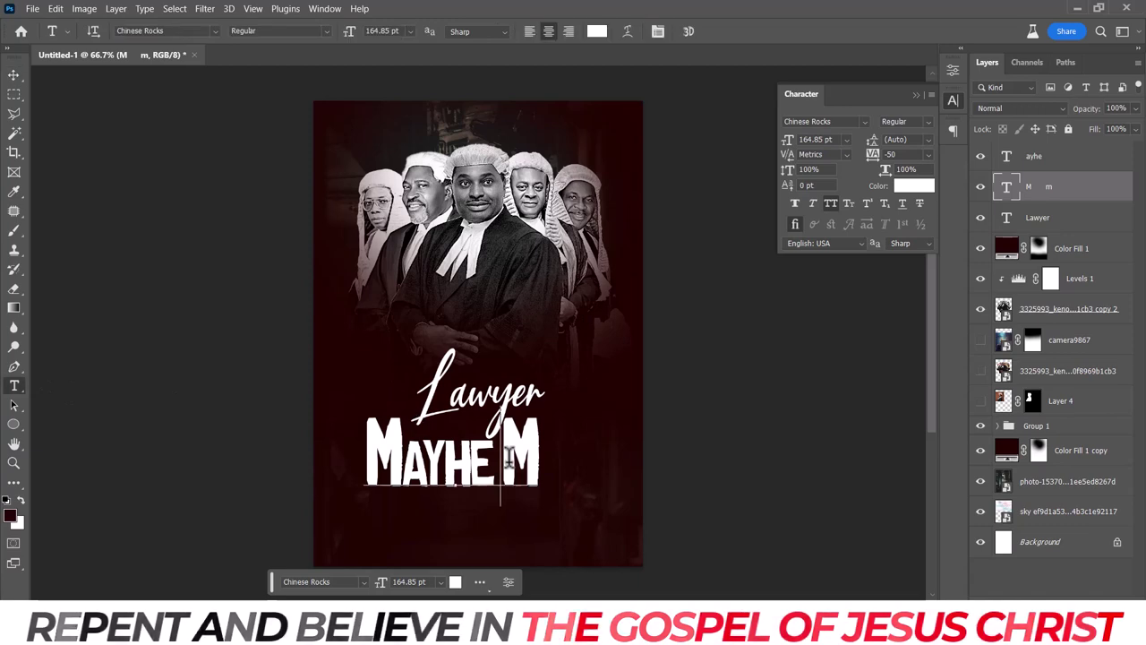
key(BackSpace)
click(712, 31)
key(v)
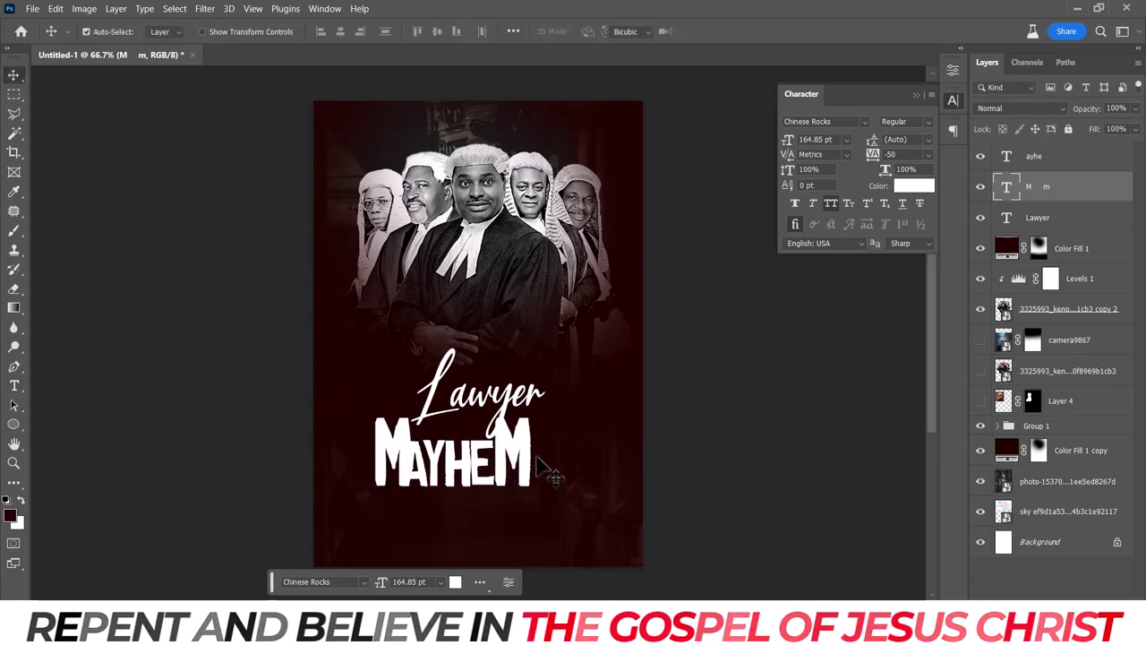
key(ctrl+t)
drag(369, 407, 360, 399)
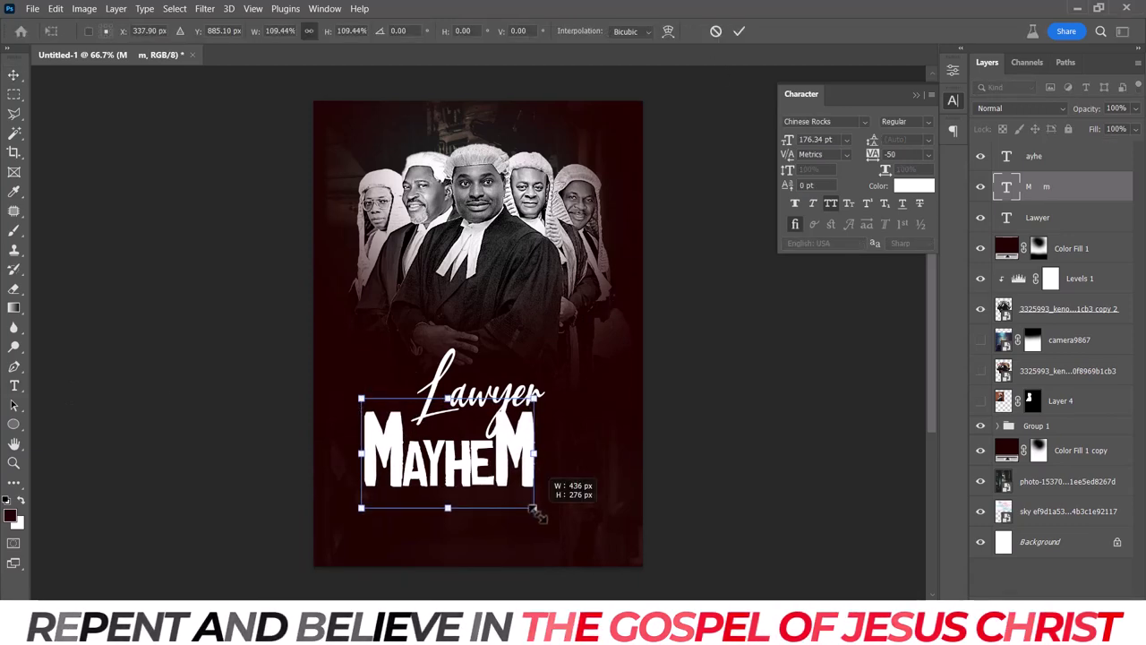
drag(533, 507, 535, 508)
key(Return)
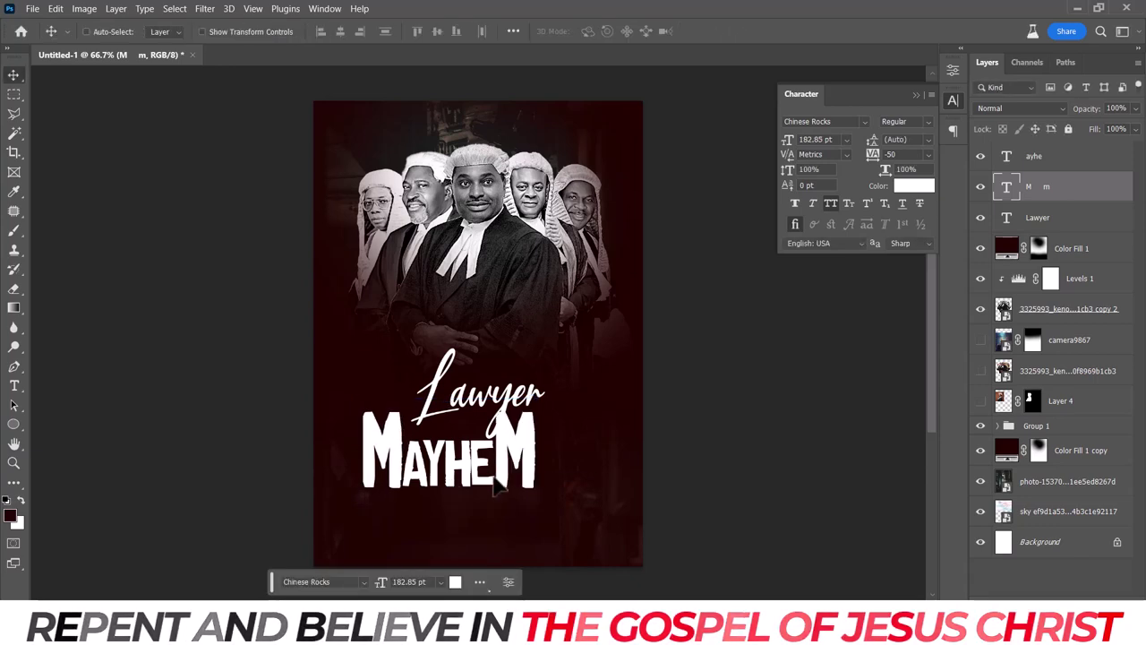
Enlarge both MAYHEM layers together to about 127%, shifting them slightly up-right.
shift+click(1074, 163)
key(ctrl+t)
drag(535, 408, 567, 399)
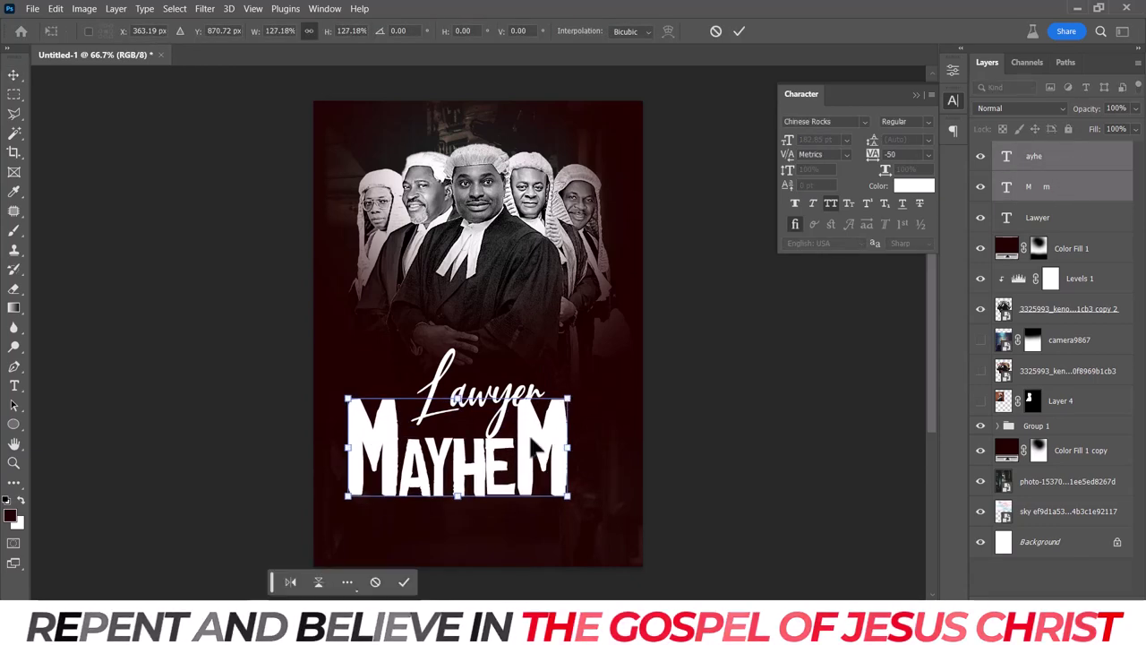
drag(534, 447, 543, 439)
key(Return)
Shrink Lawyer to about 104 pt and position it just above MAYHEM's gap.
click(1037, 217)
key(ctrl+t)
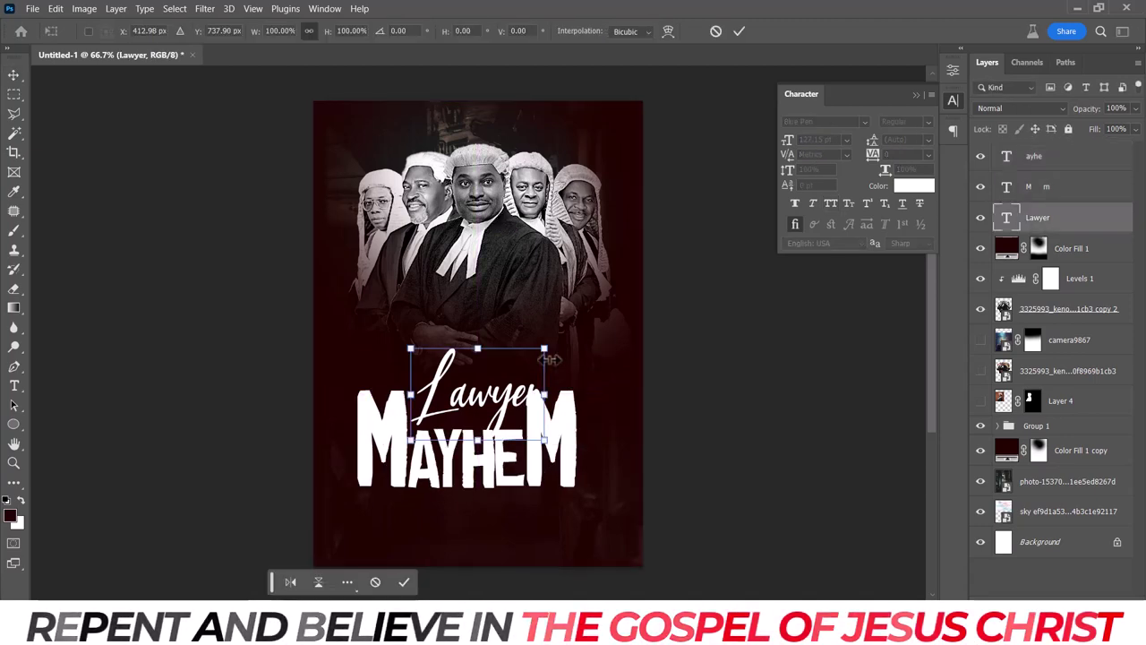
drag(545, 340, 520, 358)
drag(500, 429, 502, 441)
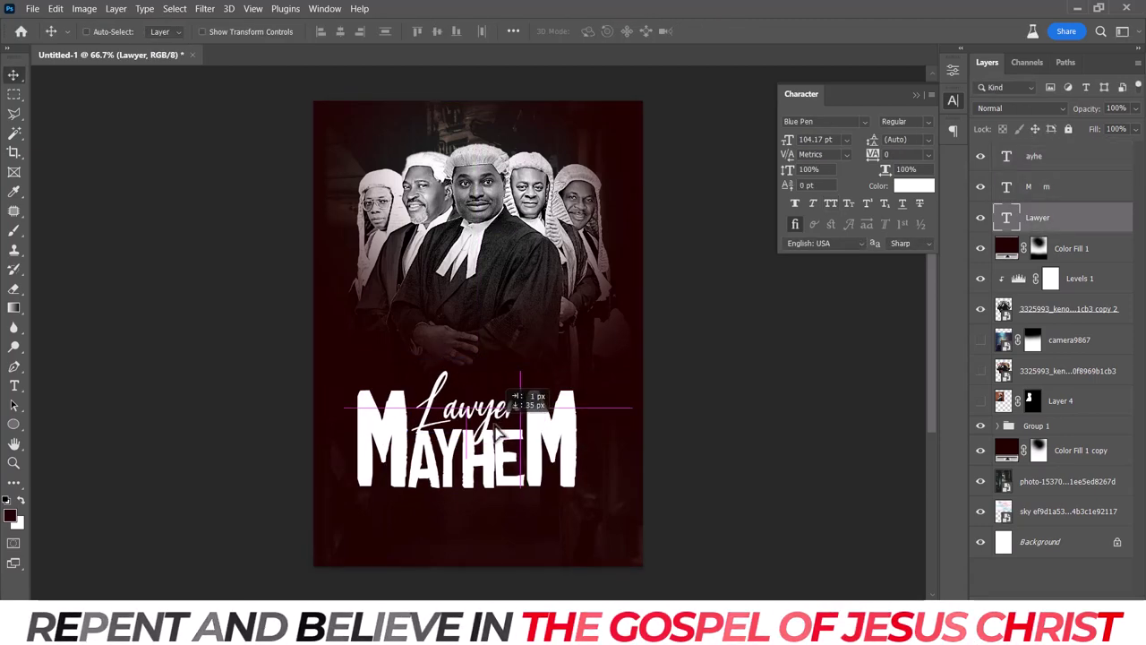
key(Return)
double_click(498, 431)
key(ctrl+Return)
key(v)
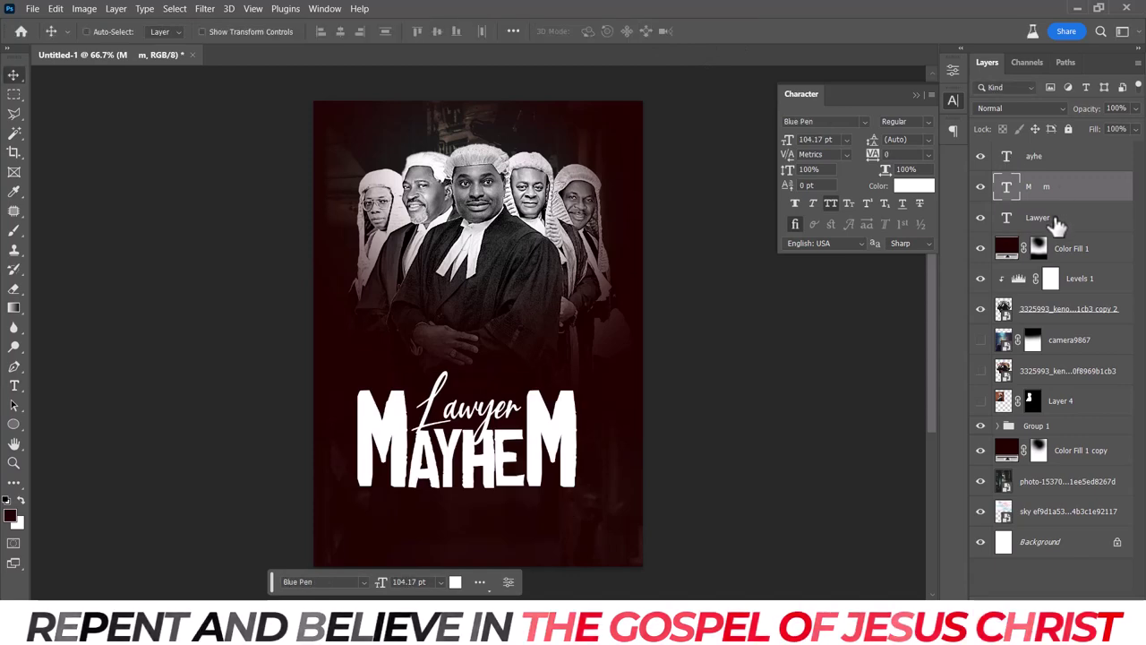
click(1043, 218)
drag(547, 365, 544, 345)
Set Lawyer in Cinzel and shrink it to 56.73 pt inside the MAYHEM gap.
click(862, 121)
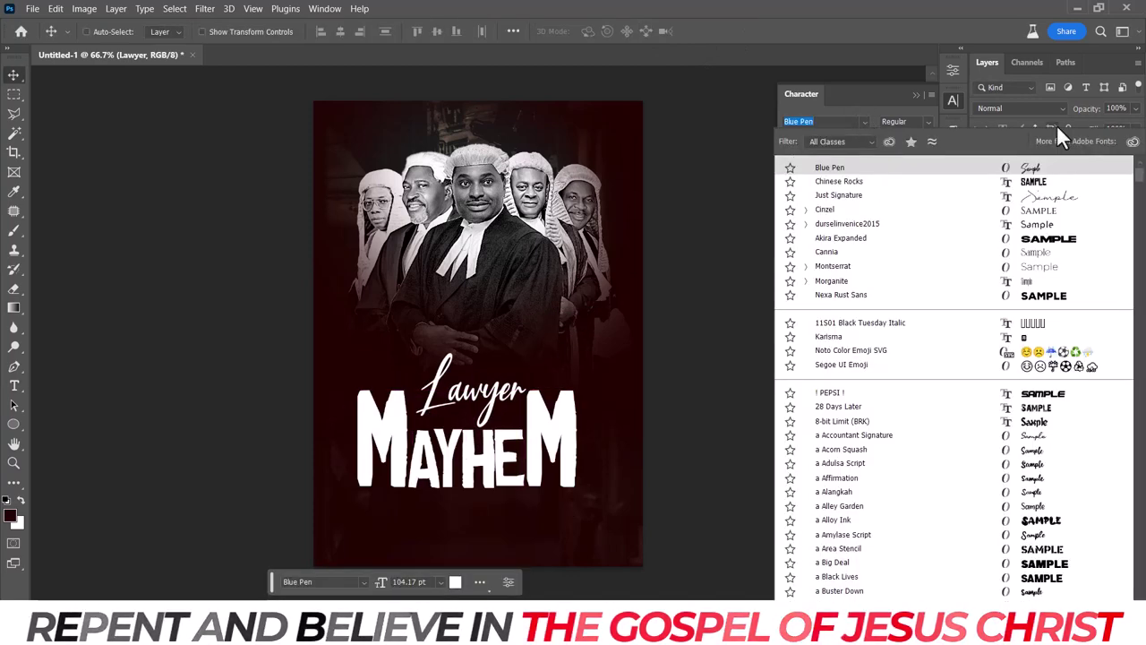
click(1037, 210)
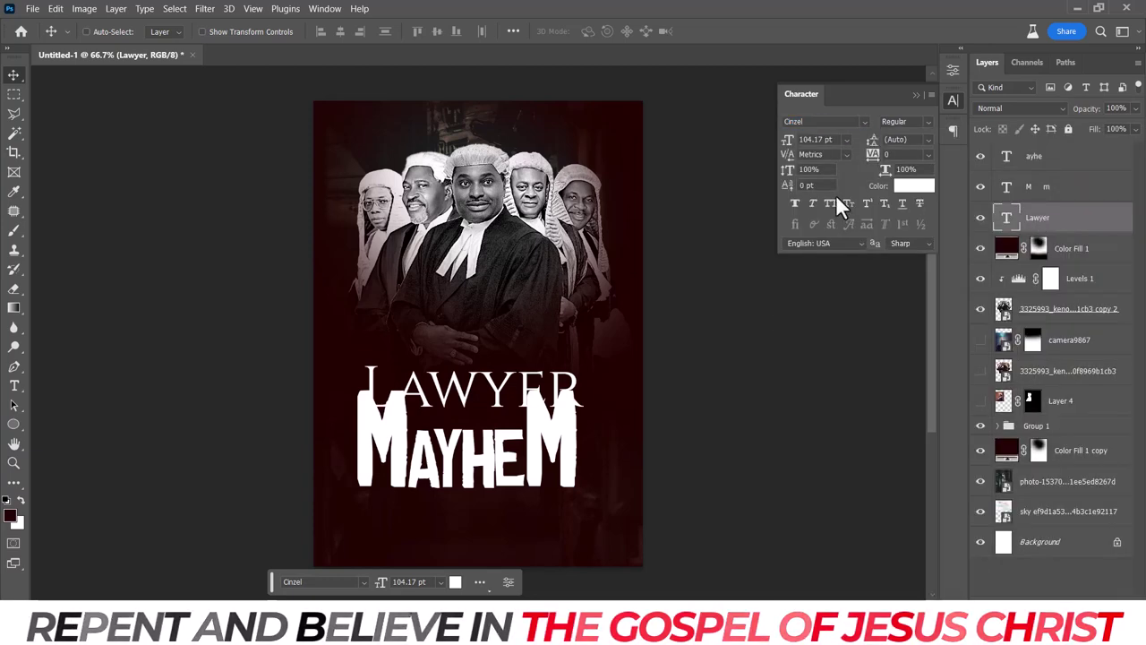
key(ctrl+t)
mouse_move(584, 409)
mouse_down()
mouse_move(532, 400)
mouse_move(506, 412)
mouse_up()
key(Return)
Switch Lawyer to Banthem Personal Use in mixed case with All Caps off.
click(865, 122)
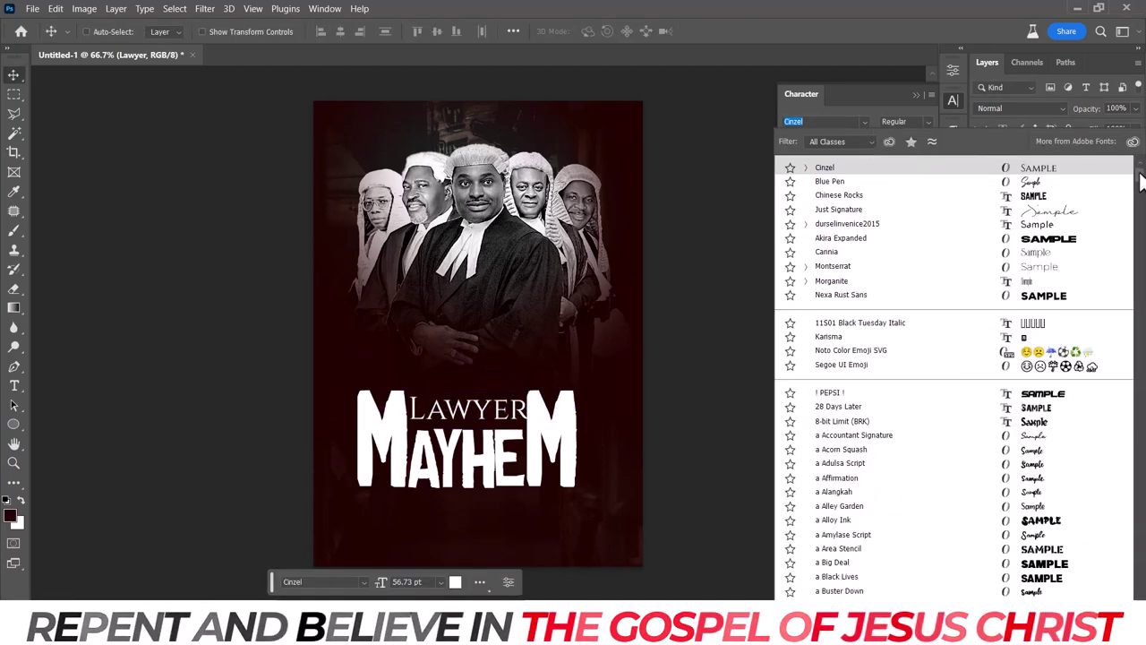
drag(1142, 182, 1140, 235)
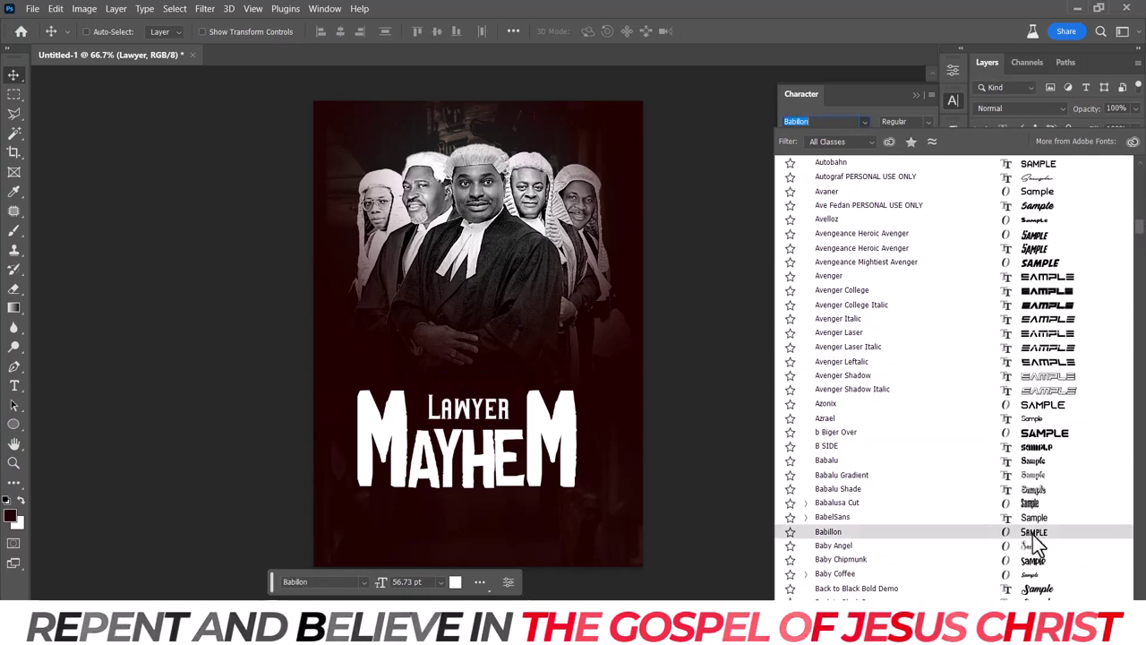
scroll(1034, 408, down, 4)
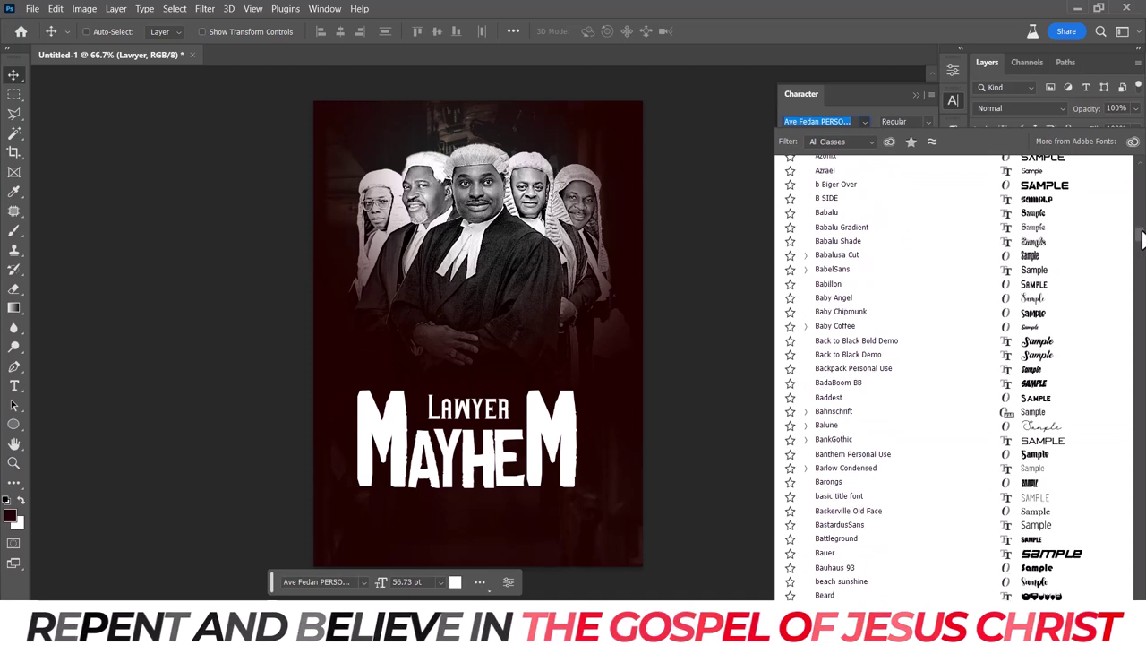
scroll(1034, 407, down, 3)
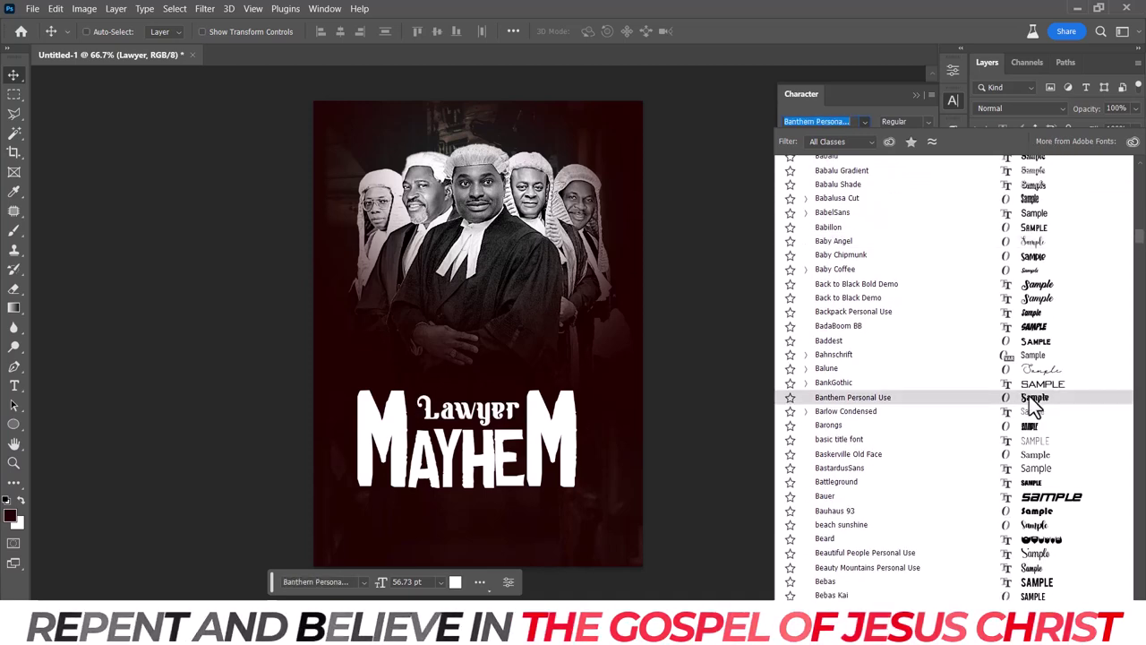
click(1030, 398)
click(831, 204)
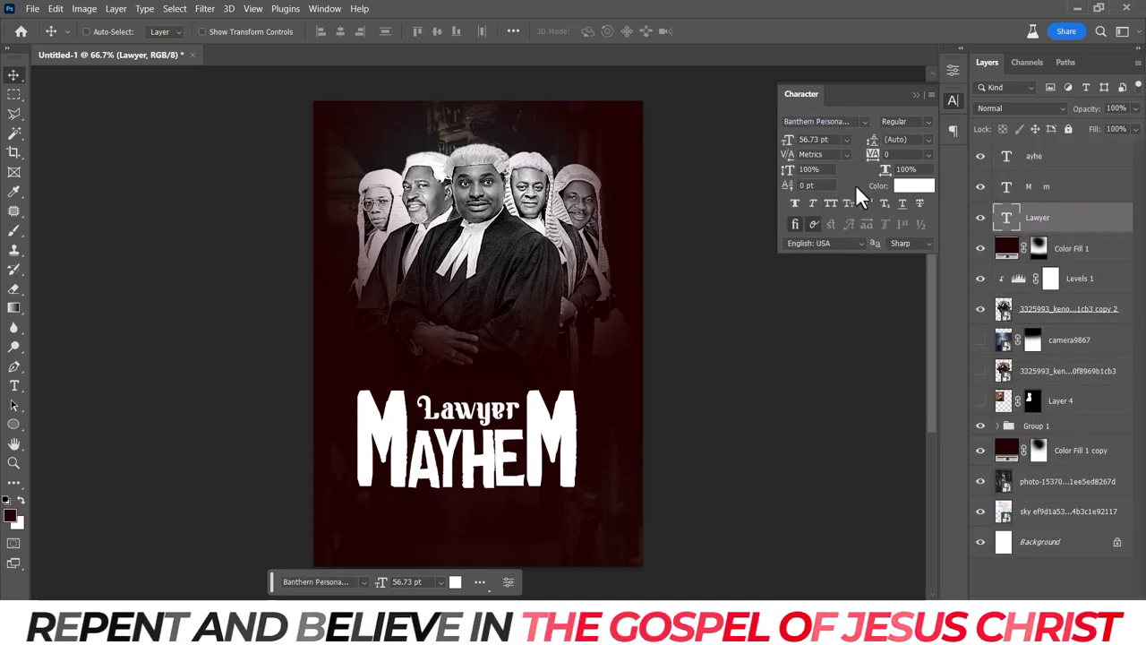
Hide Lawyer and set both MAYHEM layers to the Land Speed Record font.
click(1065, 190)
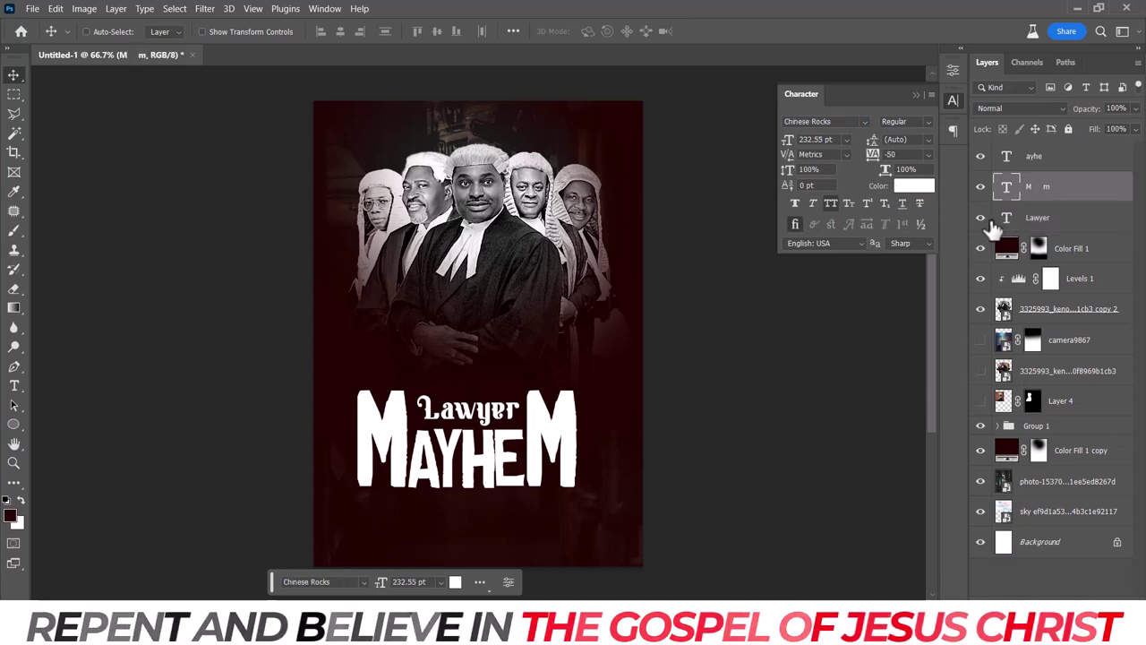
click(981, 217)
shift+click(1029, 156)
click(864, 121)
scroll(953, 376, down, 10)
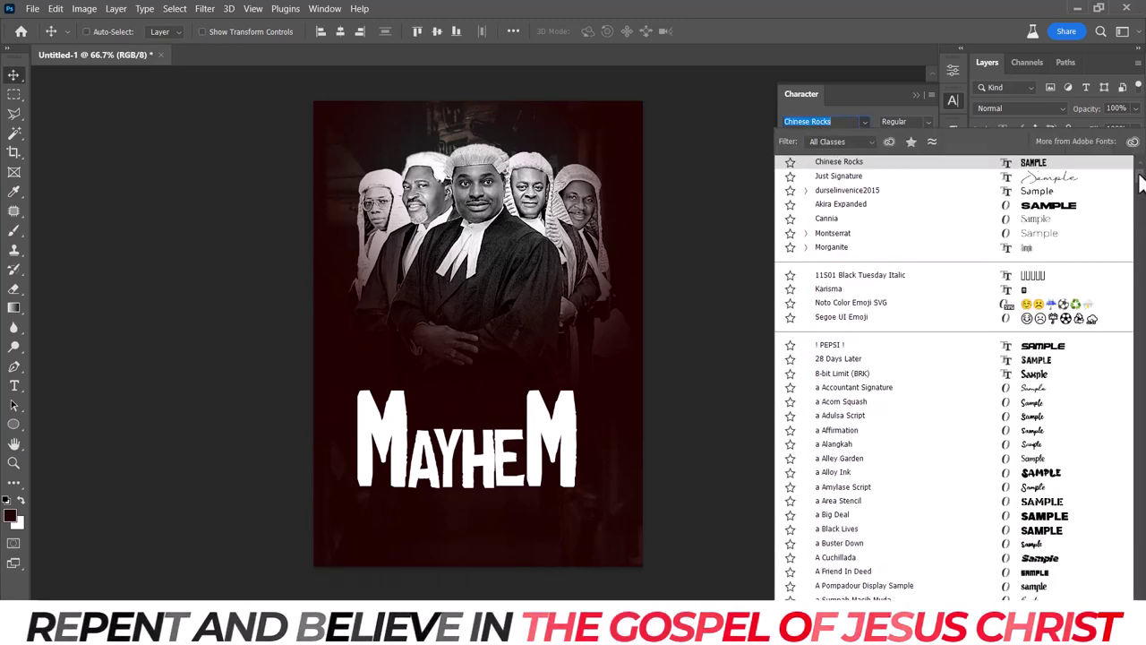
scroll(954, 376, down, 10)
scroll(953, 376, down, 2)
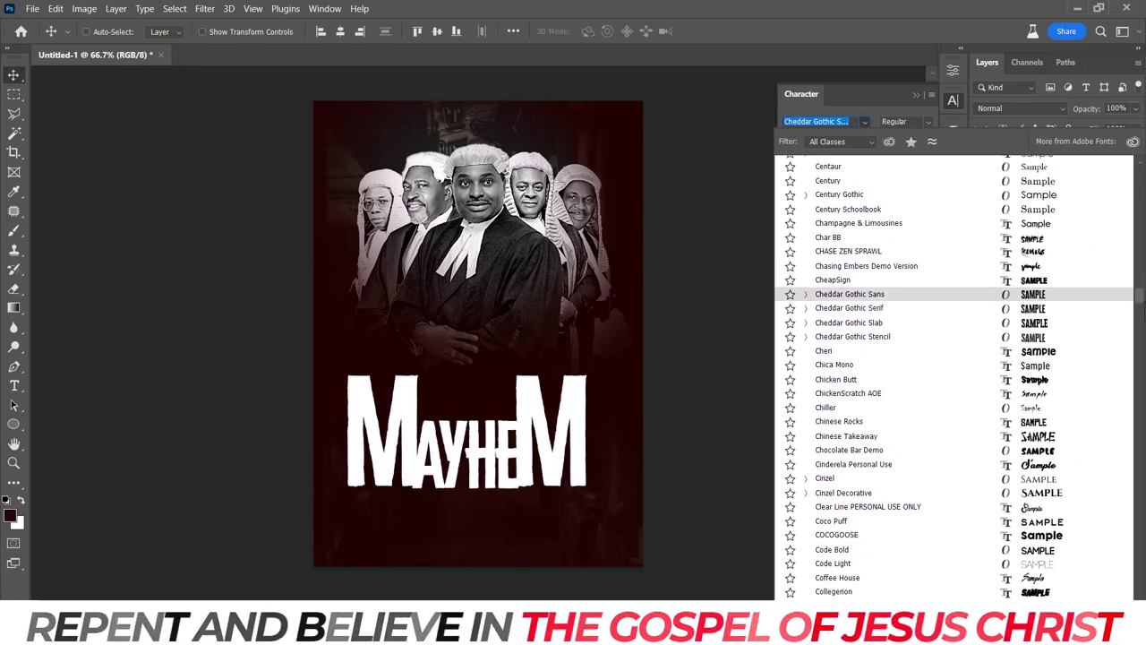
drag(1142, 302, 1143, 348)
scroll(1048, 447, down, 8)
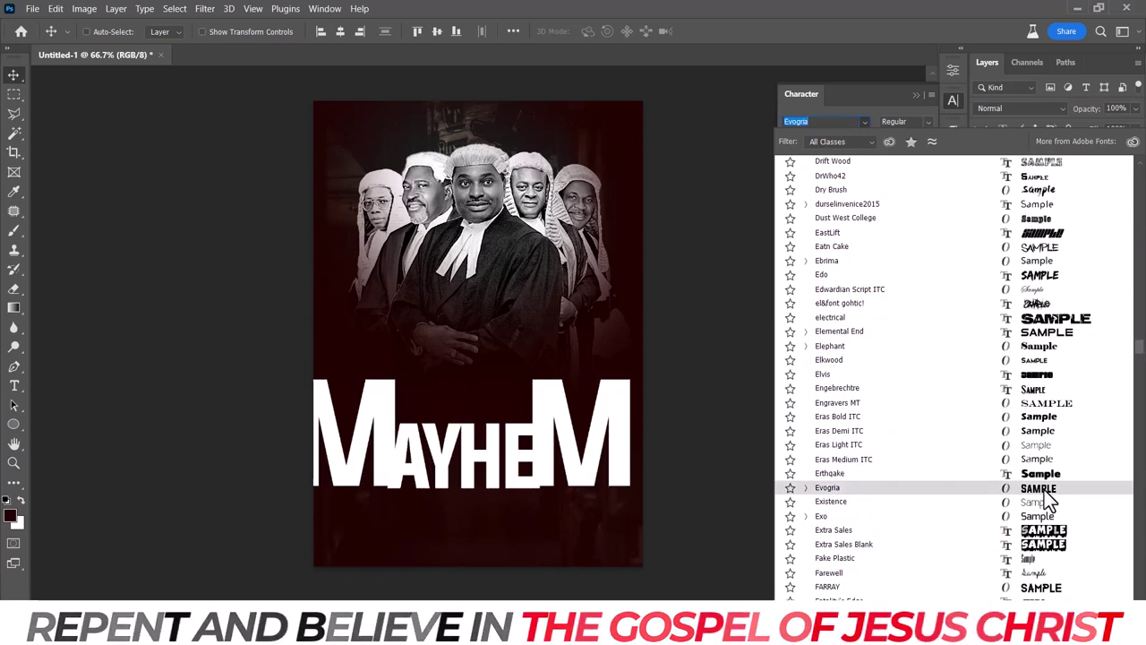
scroll(1133, 368, down, 5)
scroll(1137, 367, down, 5)
scroll(1139, 367, down, 5)
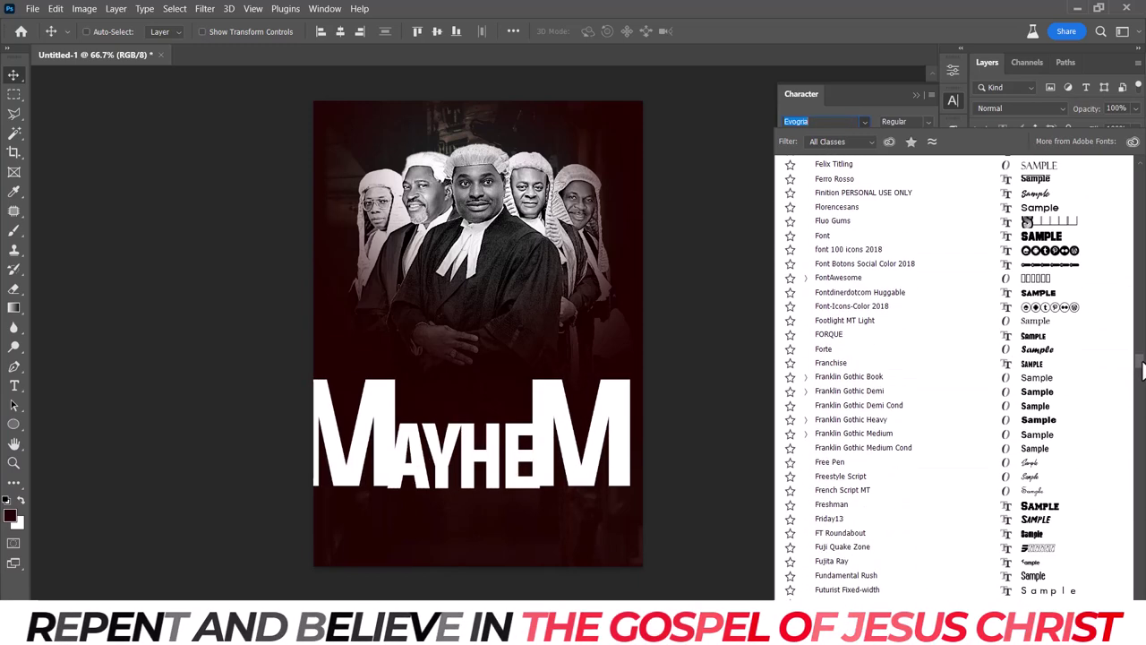
scroll(1141, 366, down, 3)
scroll(1141, 375, down, 5)
scroll(1141, 381, down, 5)
scroll(1141, 387, down, 5)
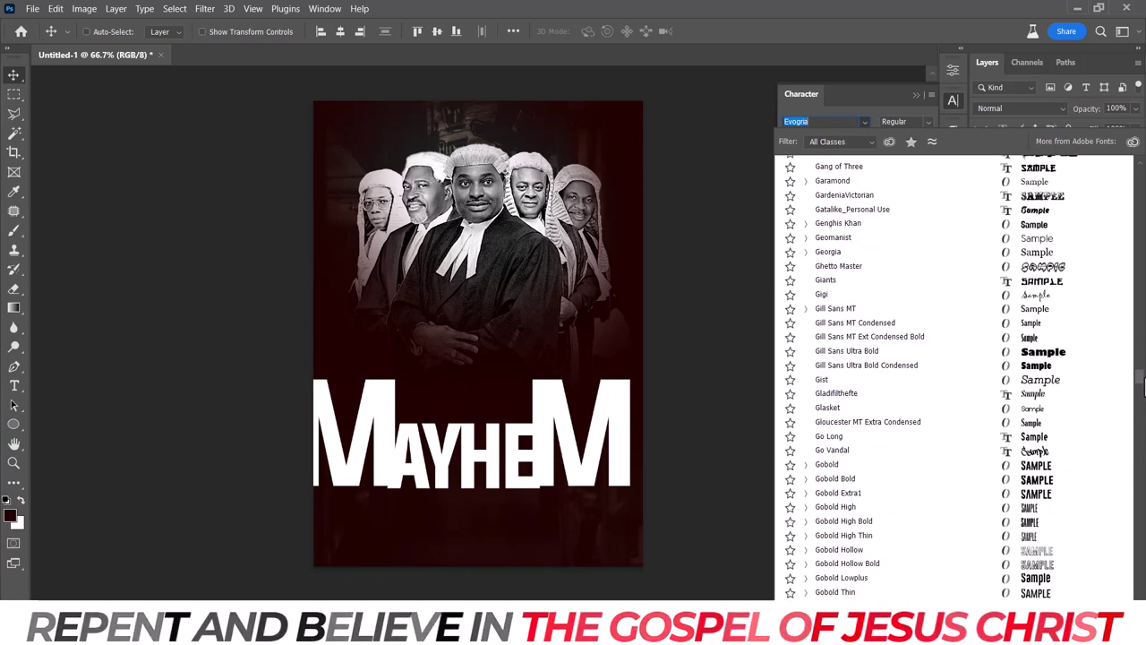
scroll(1143, 394, down, 5)
scroll(1142, 394, down, 5)
scroll(1142, 397, down, 5)
scroll(1142, 401, down, 5)
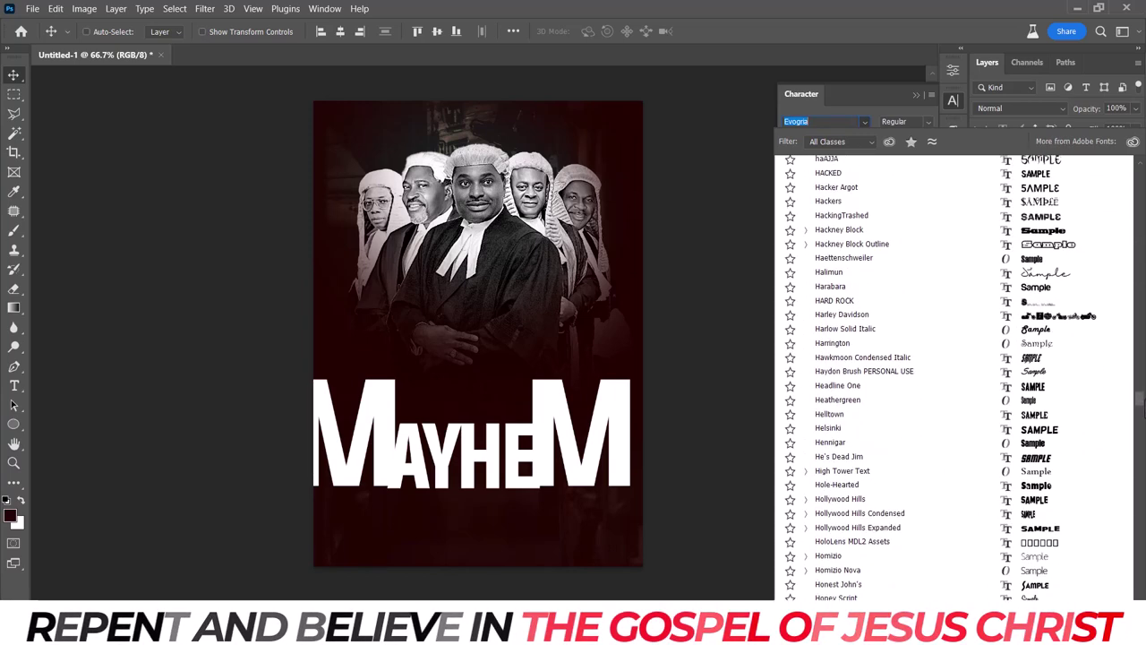
scroll(1143, 405, down, 5)
scroll(1143, 410, down, 5)
scroll(1142, 414, down, 5)
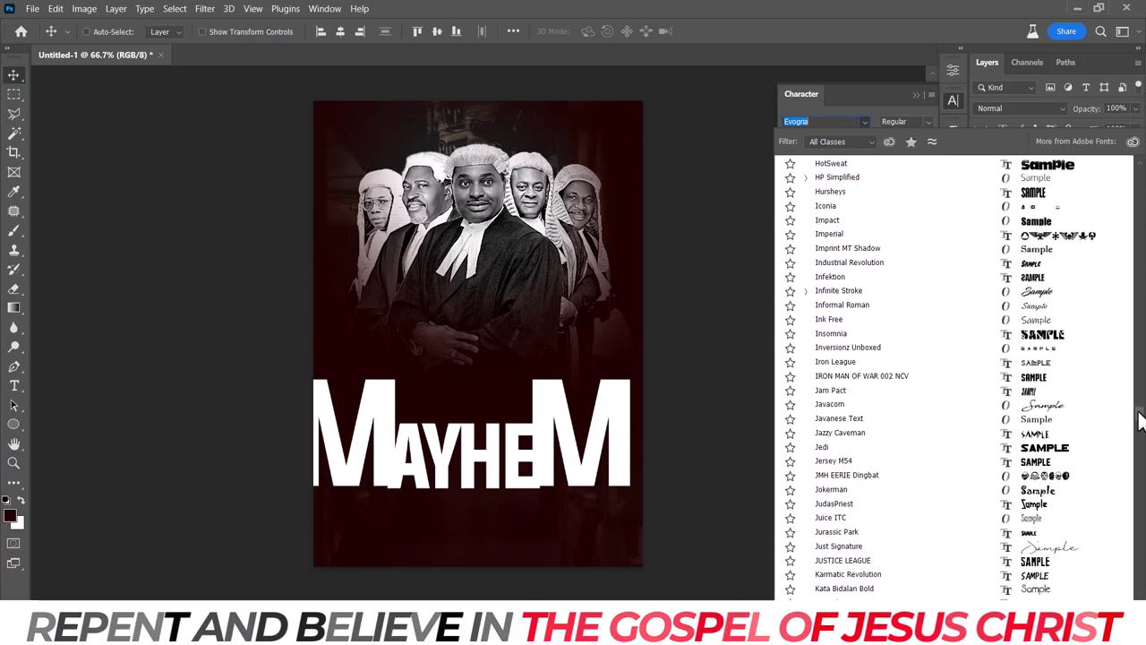
scroll(1141, 417, down, 5)
scroll(1140, 422, down, 5)
scroll(1140, 425, down, 5)
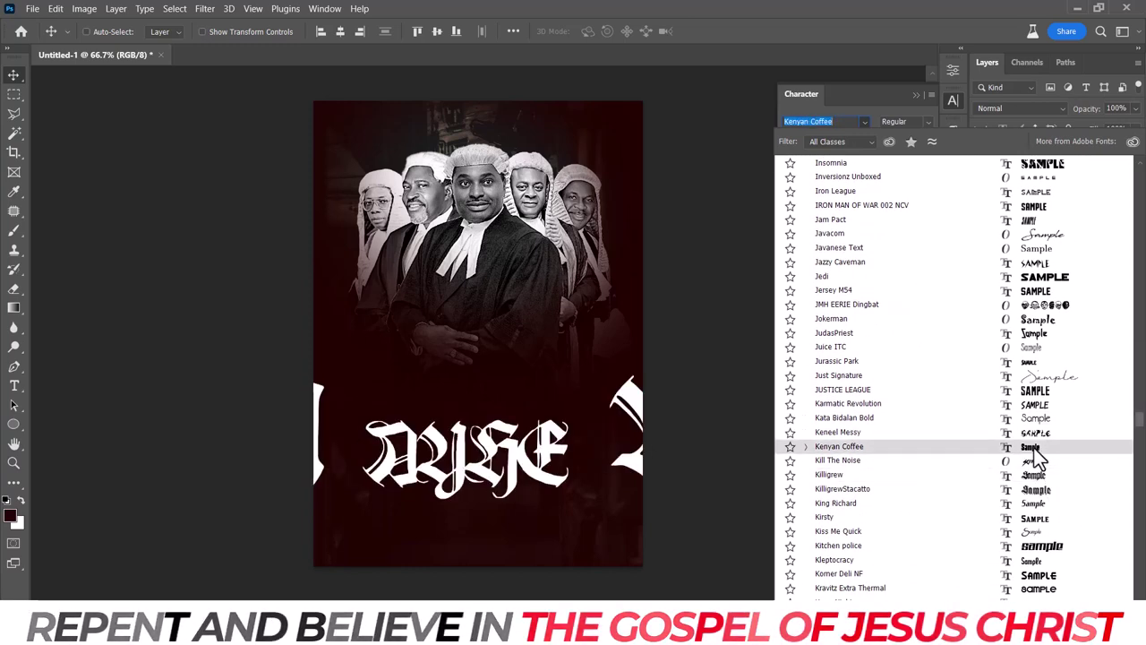
scroll(1142, 429, down, 2)
scroll(1142, 431, down, 2)
scroll(1142, 431, down, 5)
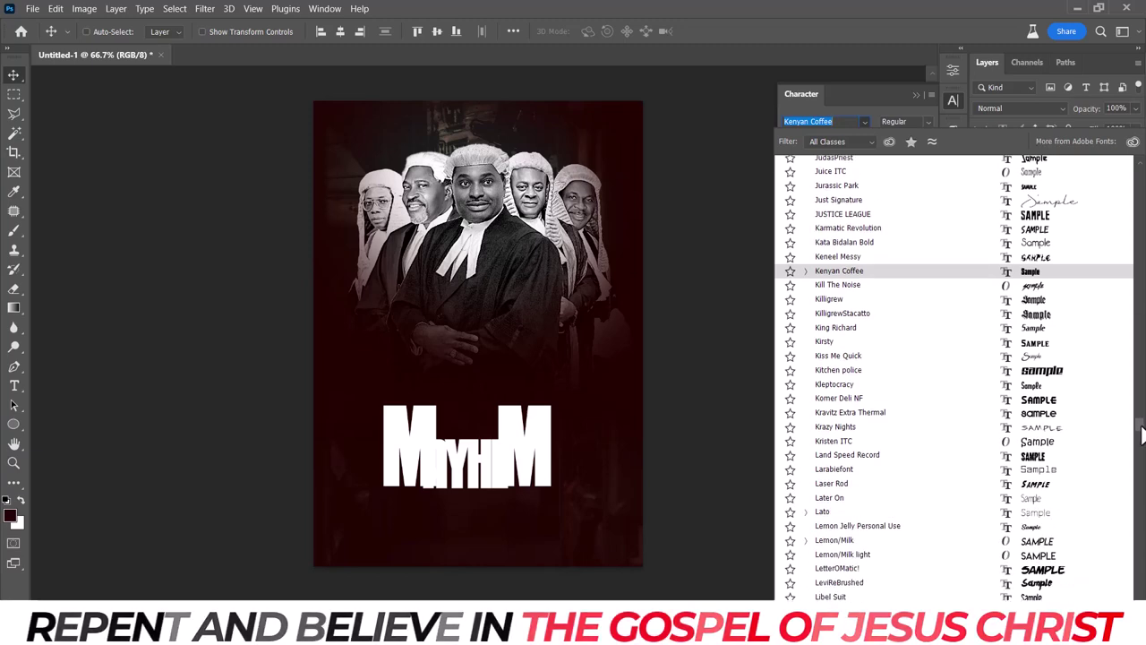
scroll(1141, 434, down, 1)
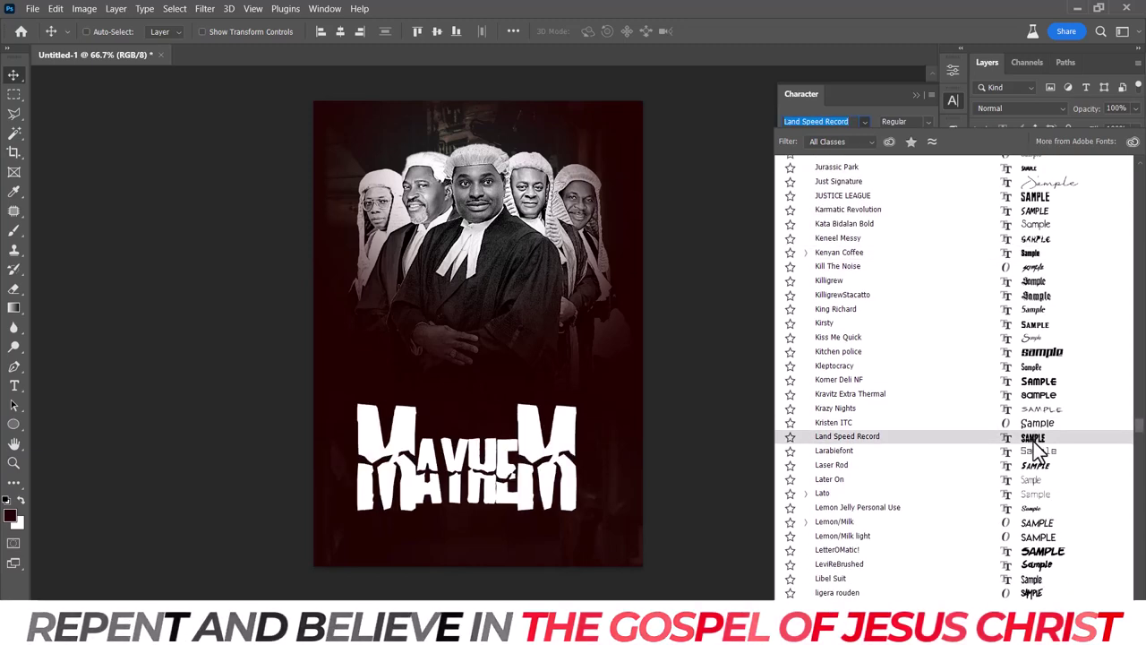
click(1034, 439)
Merge MAYHEM into one type layer by typing 'ayhe' between the two M letters.
click(951, 101)
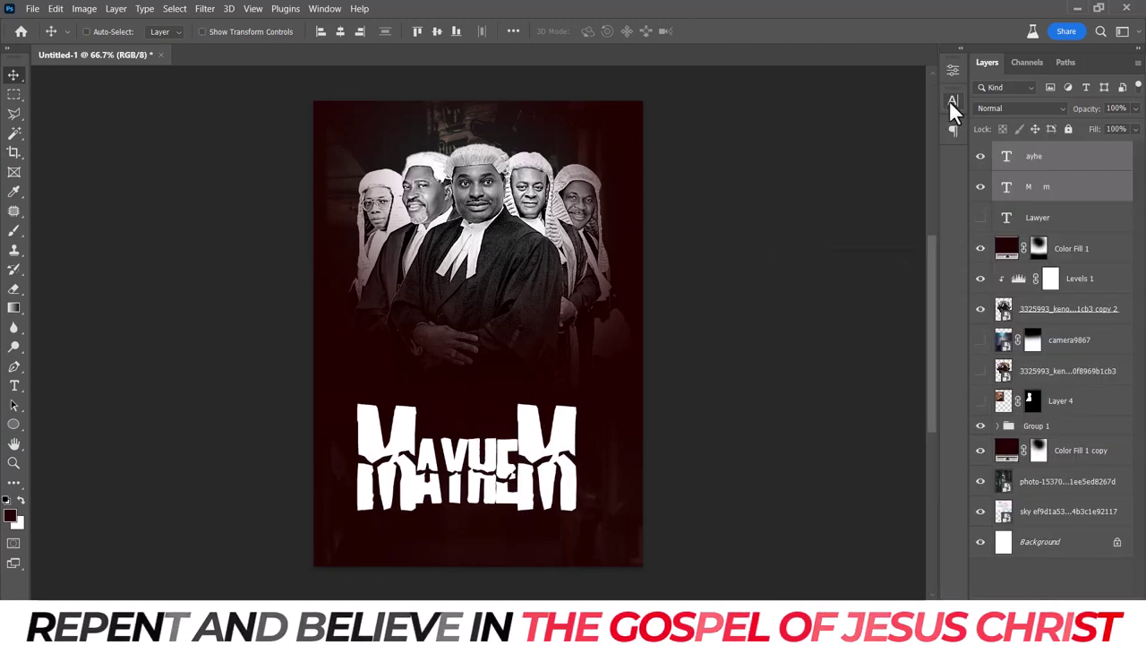
drag(716, 337, 717, 298)
key(ctrl+z)
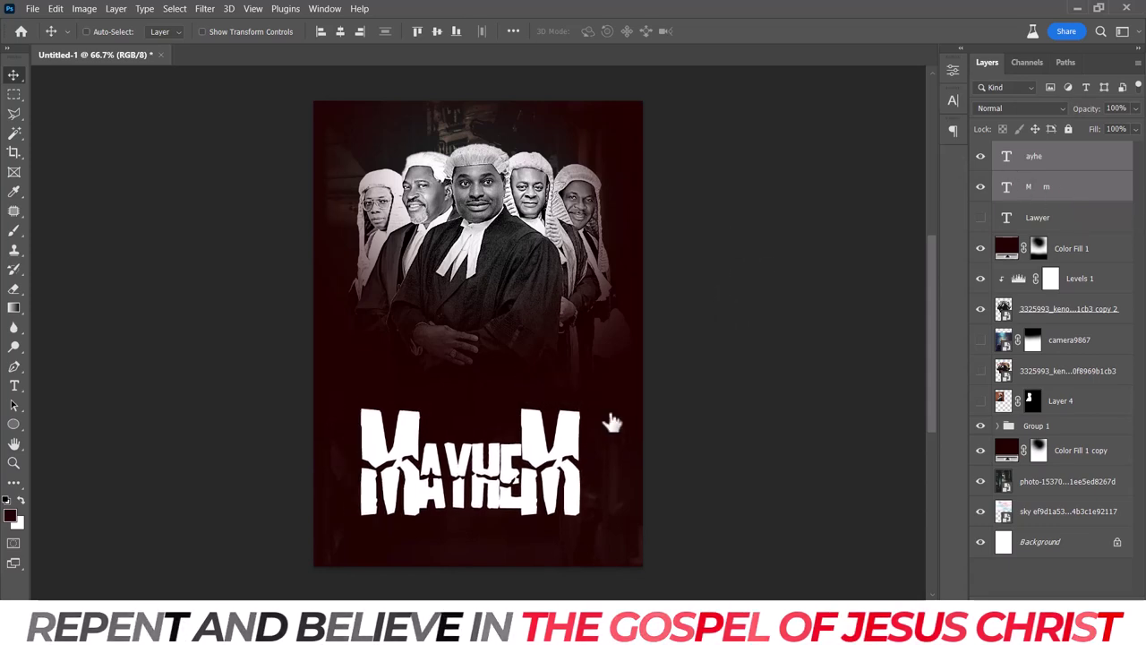
drag(608, 421, 590, 381)
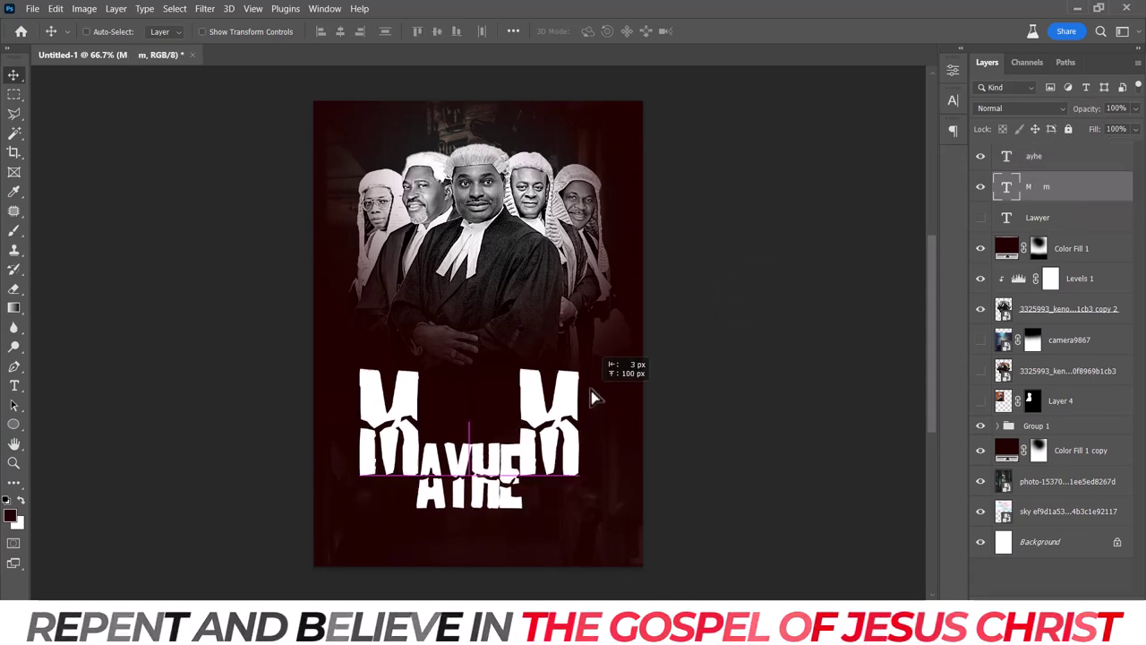
click(980, 156)
key(t)
click(472, 437)
text(ay)
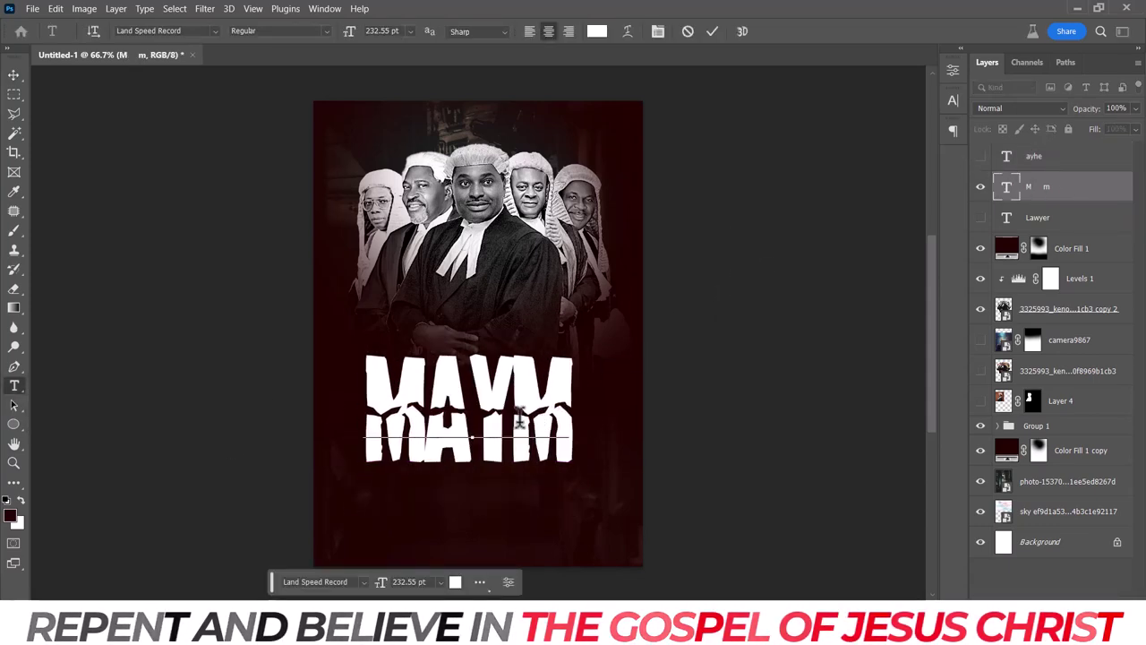
text(he)
key(ctrl+Return)
Scale MAYHEM down to 158.83 pt, adjust its tracking, and place Lawyer just above it.
key(v)
key(ctrl+t)
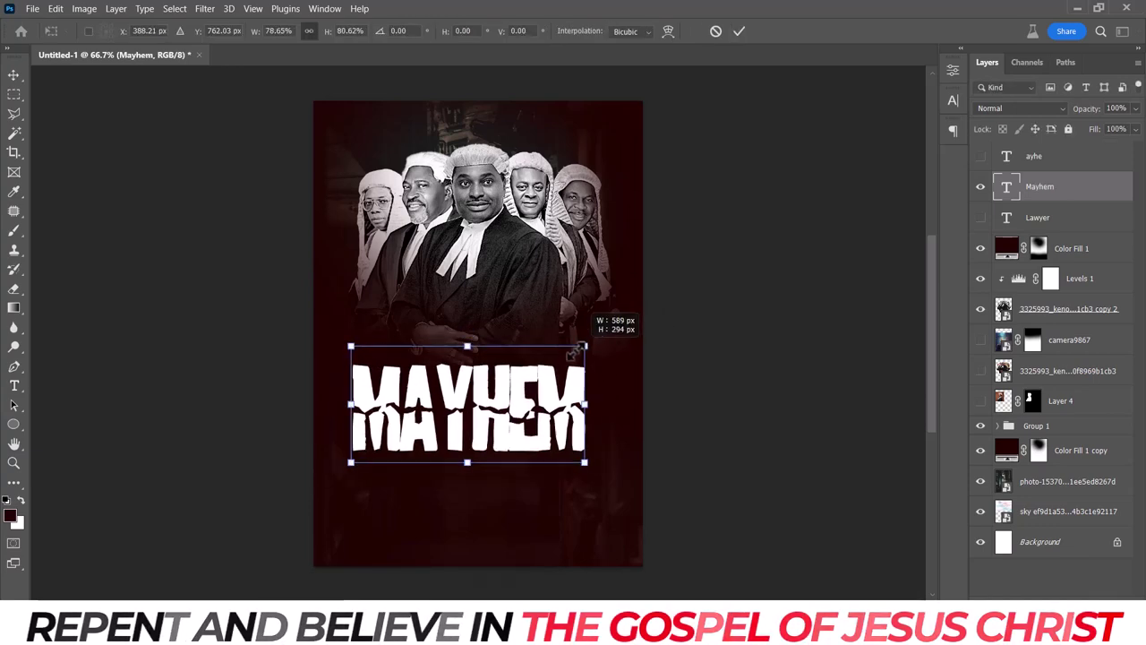
drag(614, 332, 566, 353)
key(Return)
click(952, 99)
click(928, 154)
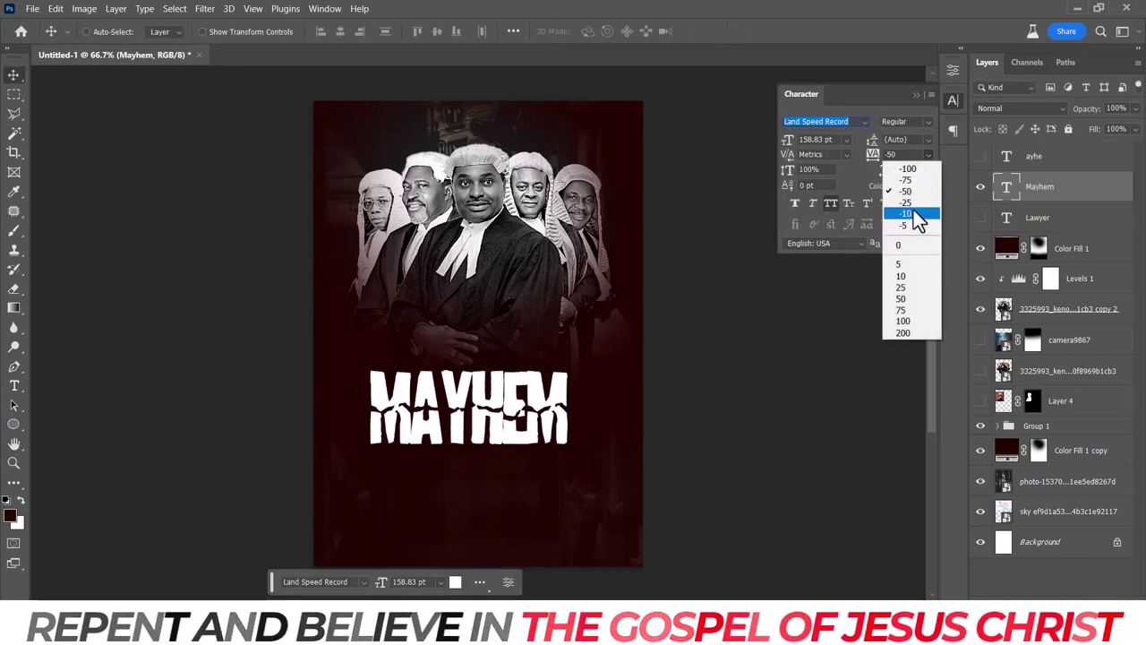
click(911, 212)
drag(575, 410, 574, 437)
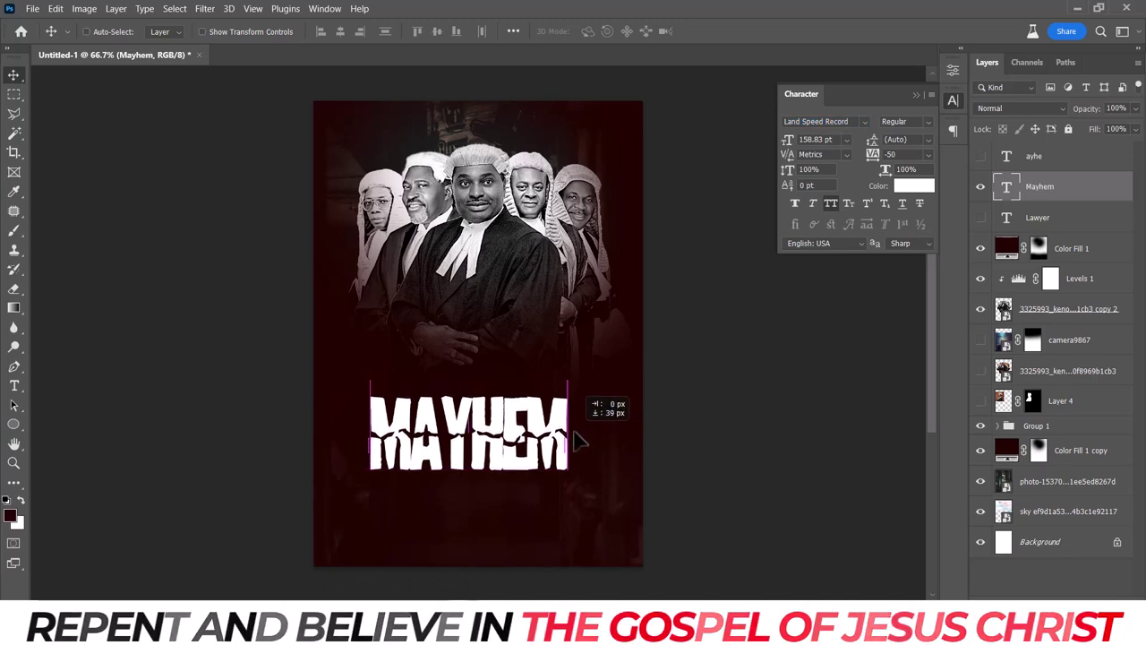
click(1039, 217)
drag(606, 481, 601, 440)
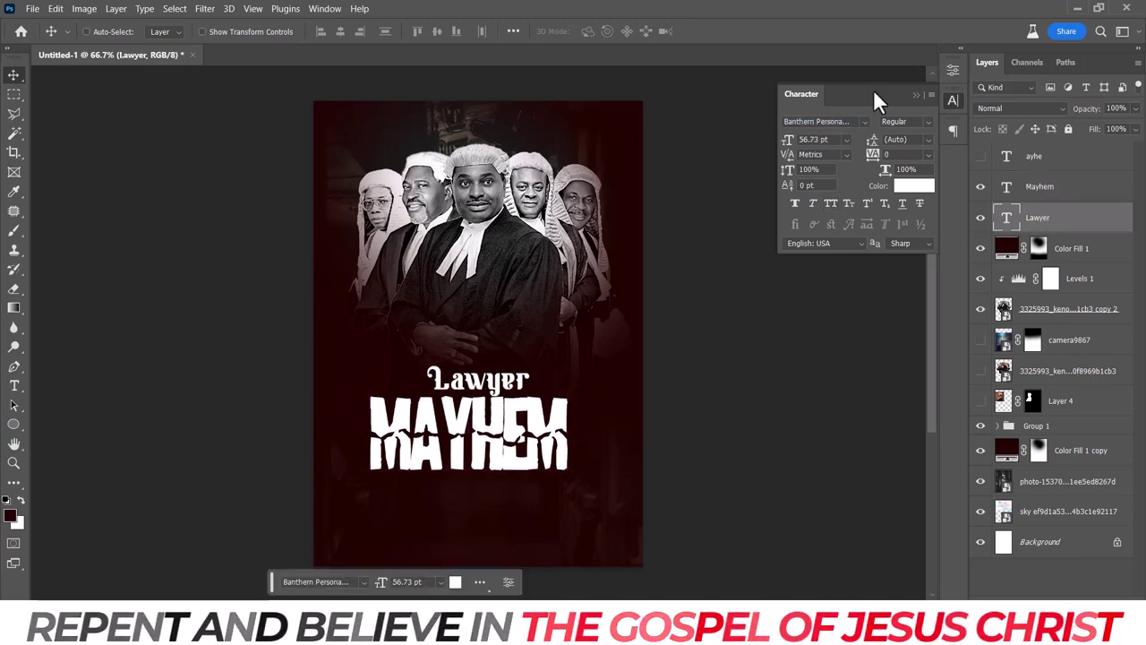
Set the Lawyer title in the Magic School Two font.
click(864, 121)
drag(1143, 277, 1141, 412)
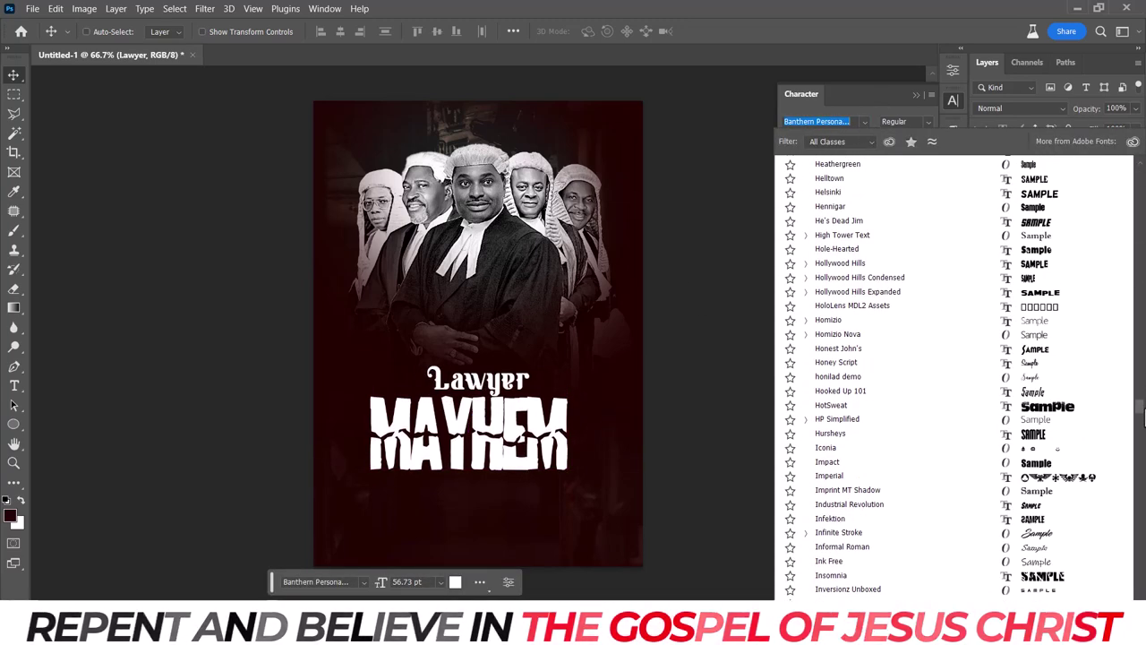
scroll(1141, 416, down, 1)
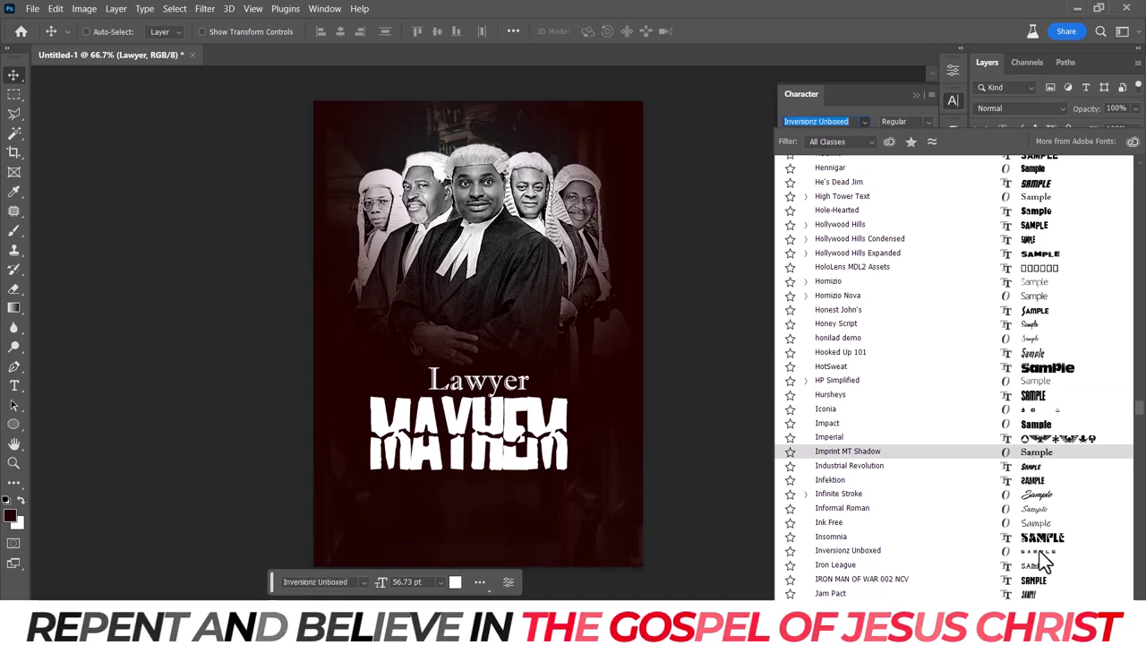
drag(1139, 412, 1139, 439)
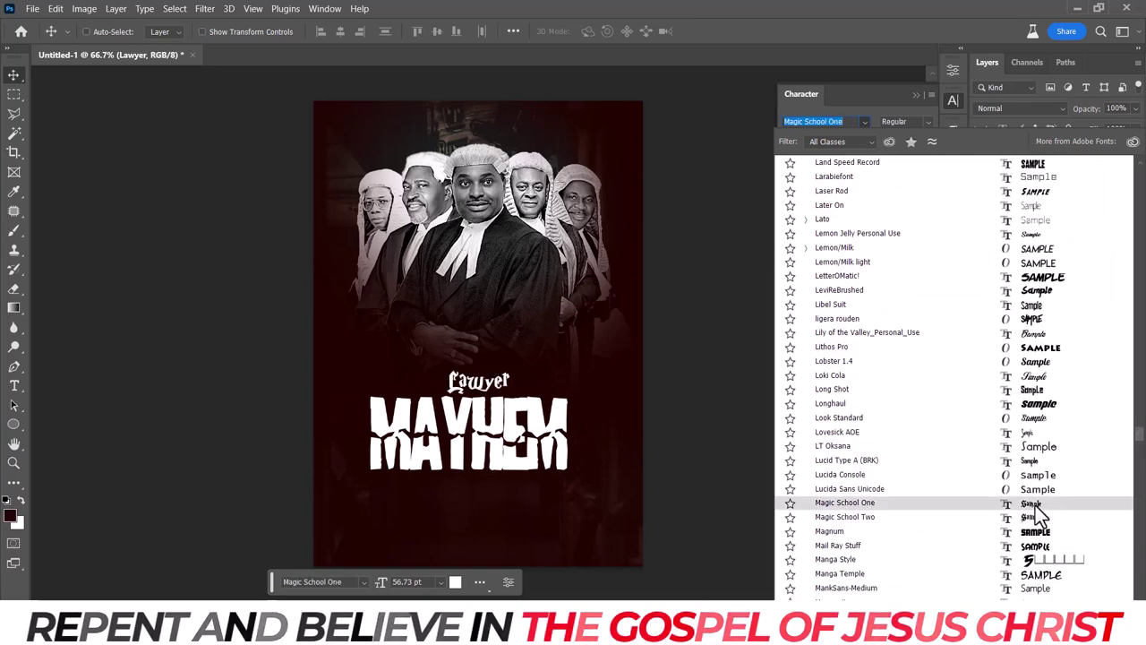
click(1037, 516)
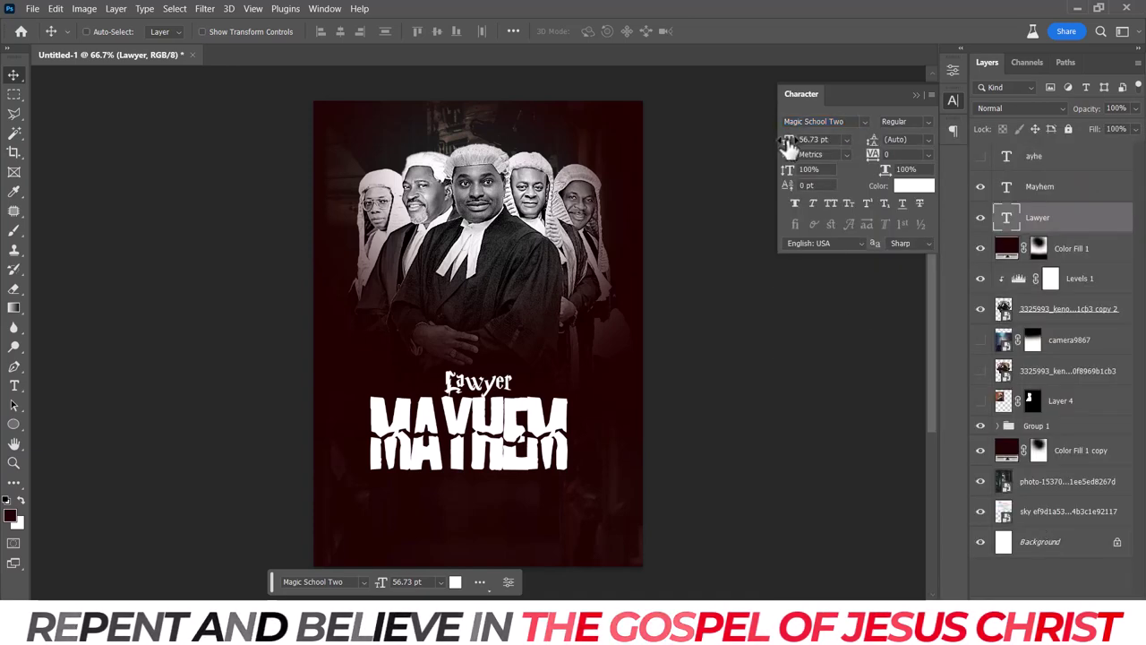
Enlarge Lawyer to 81 pt in all capitals, positioned just above MAYHEM.
drag(788, 146, 810, 146)
drag(599, 391, 526, 391)
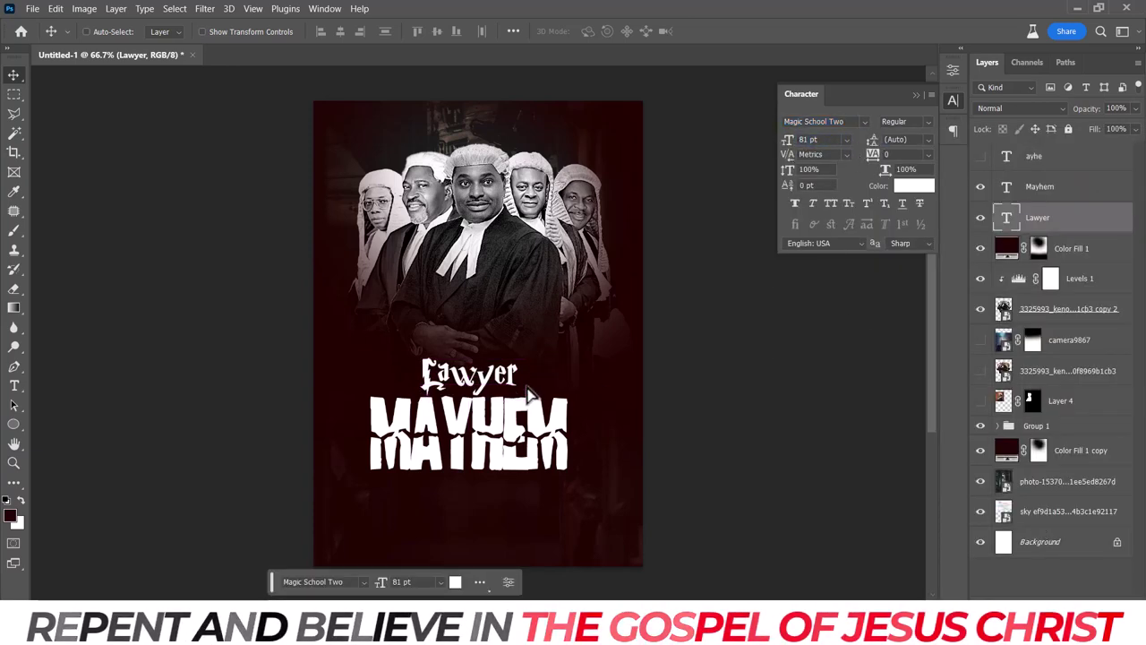
click(828, 212)
click(928, 154)
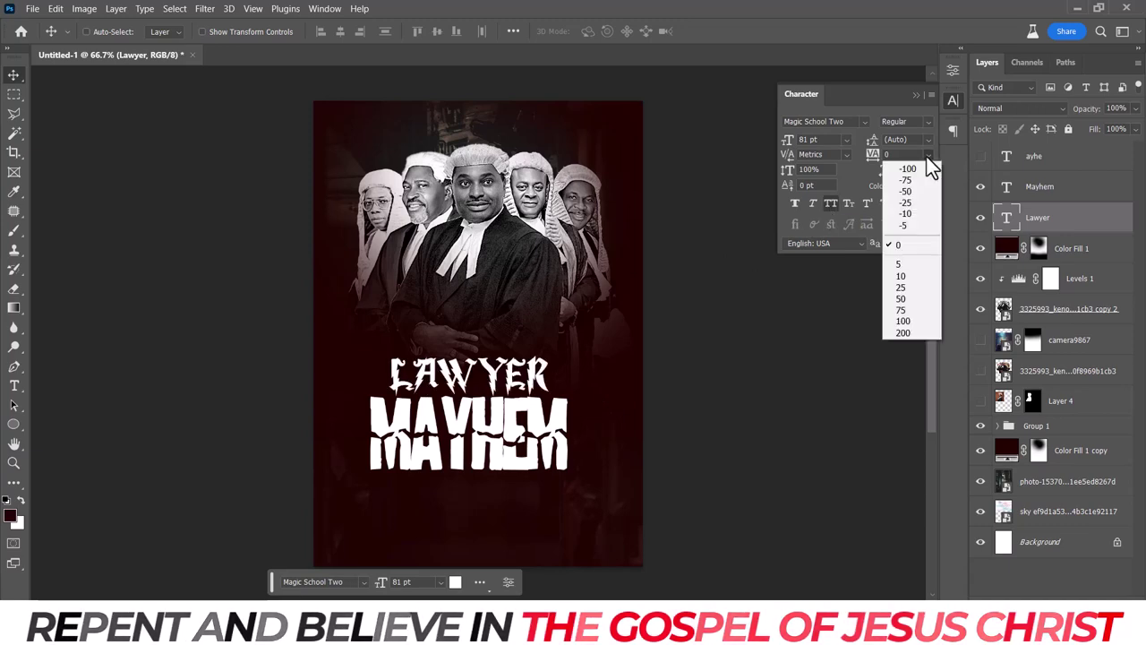
click(1039, 186)
Try the 28 Days Later font on MAYHEM and scale it down to fit under Lawyer.
click(864, 121)
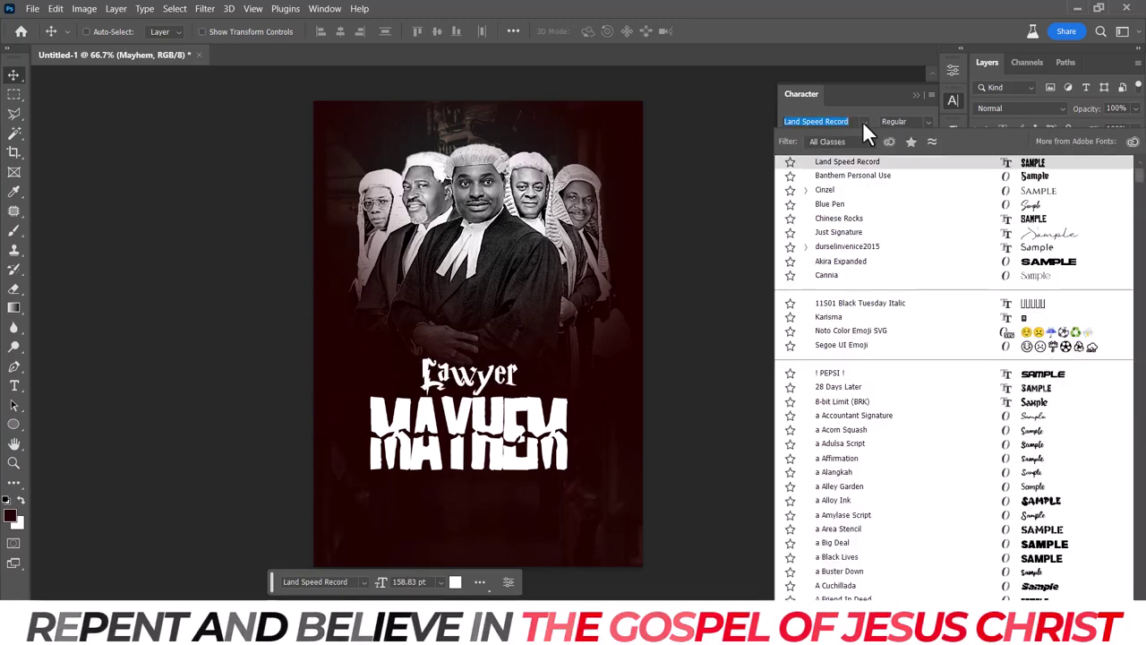
text(Magic School Two)
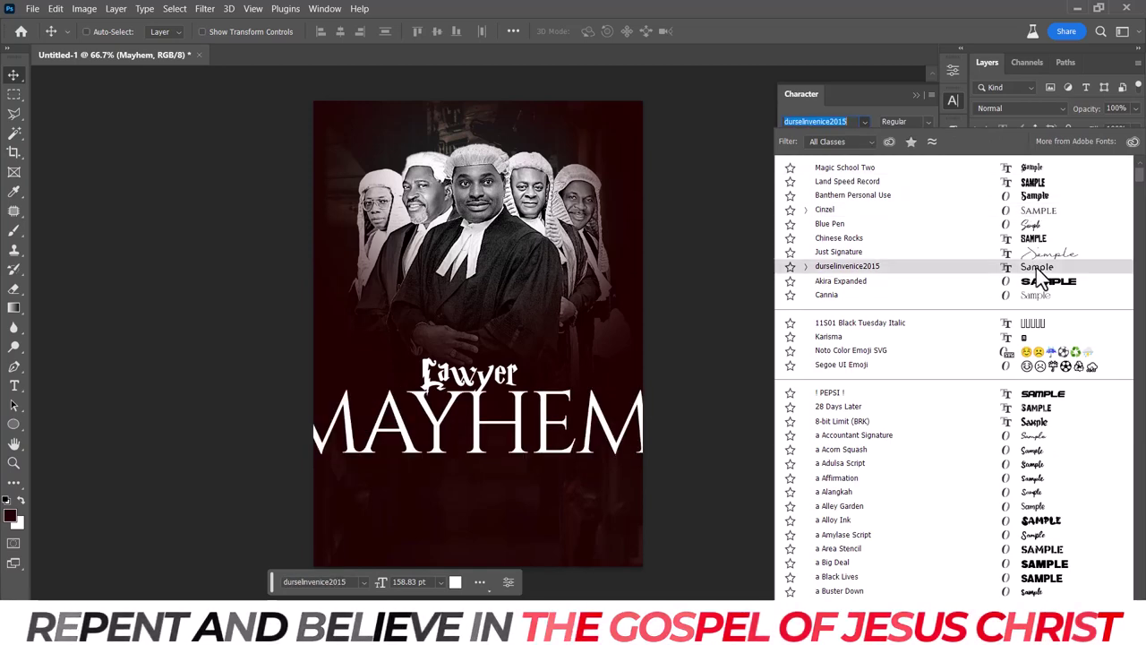
click(1040, 408)
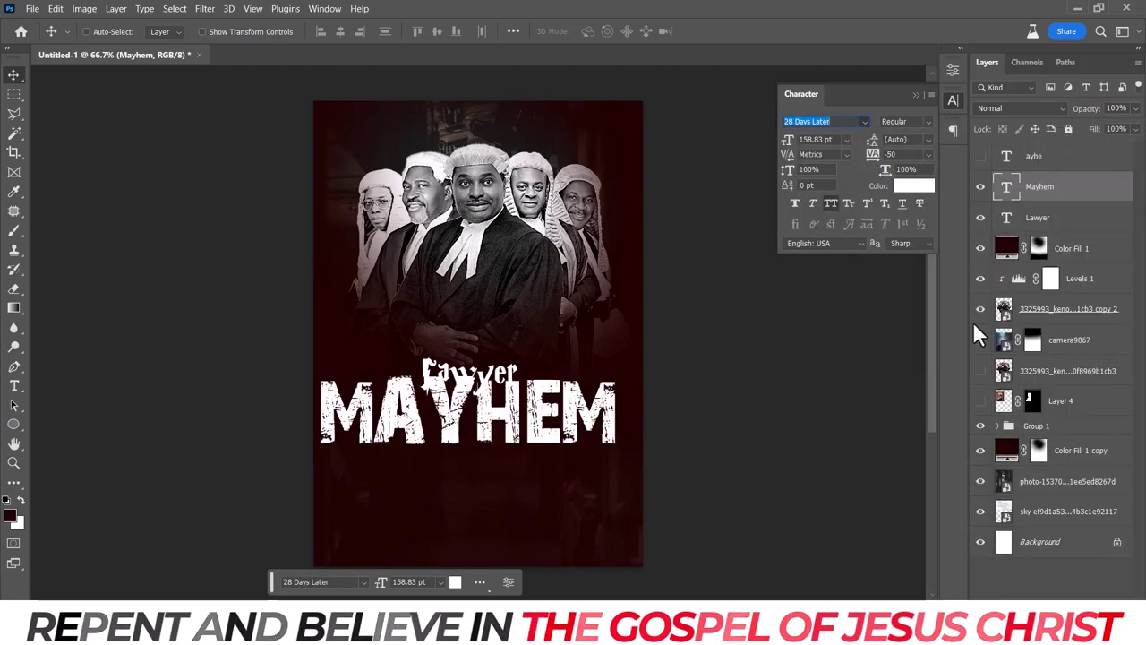
click(953, 100)
key(ctrl+t)
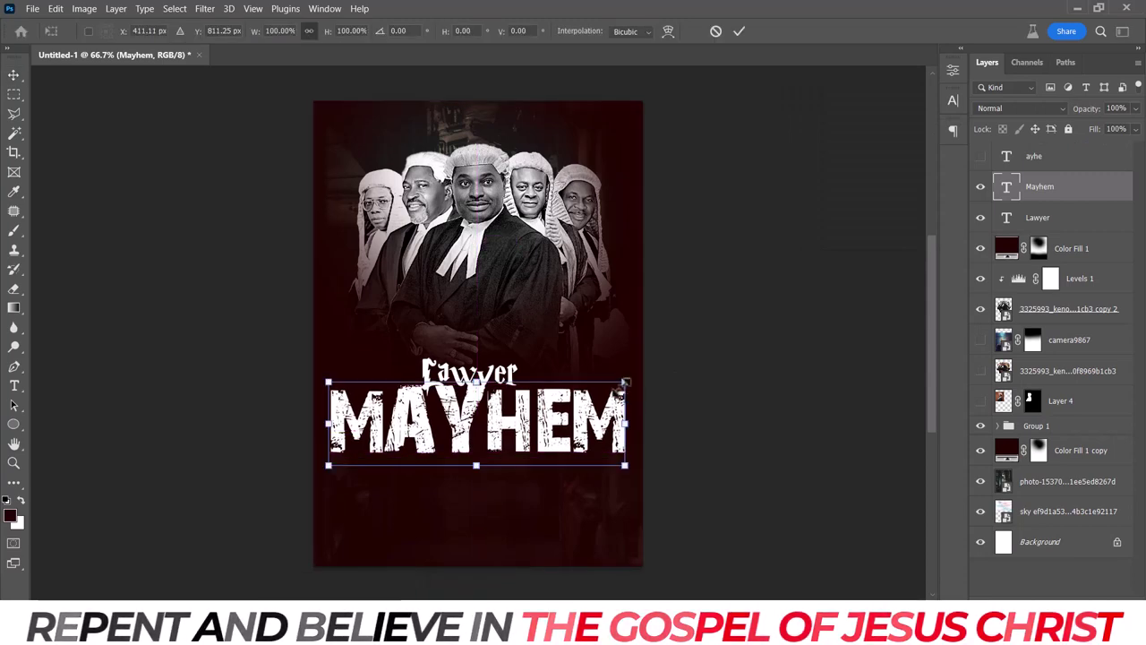
drag(630, 378, 572, 398)
key(Return)
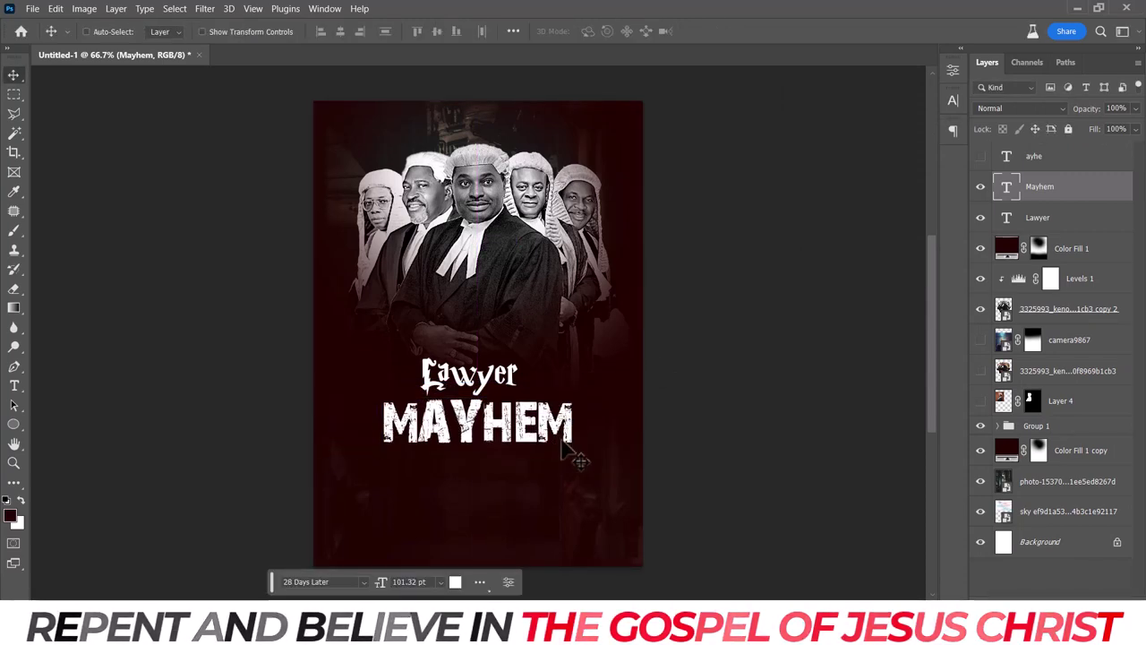
Set MAYHEM in Cheddar Gothic Sans with -25 tracking.
click(953, 101)
click(864, 124)
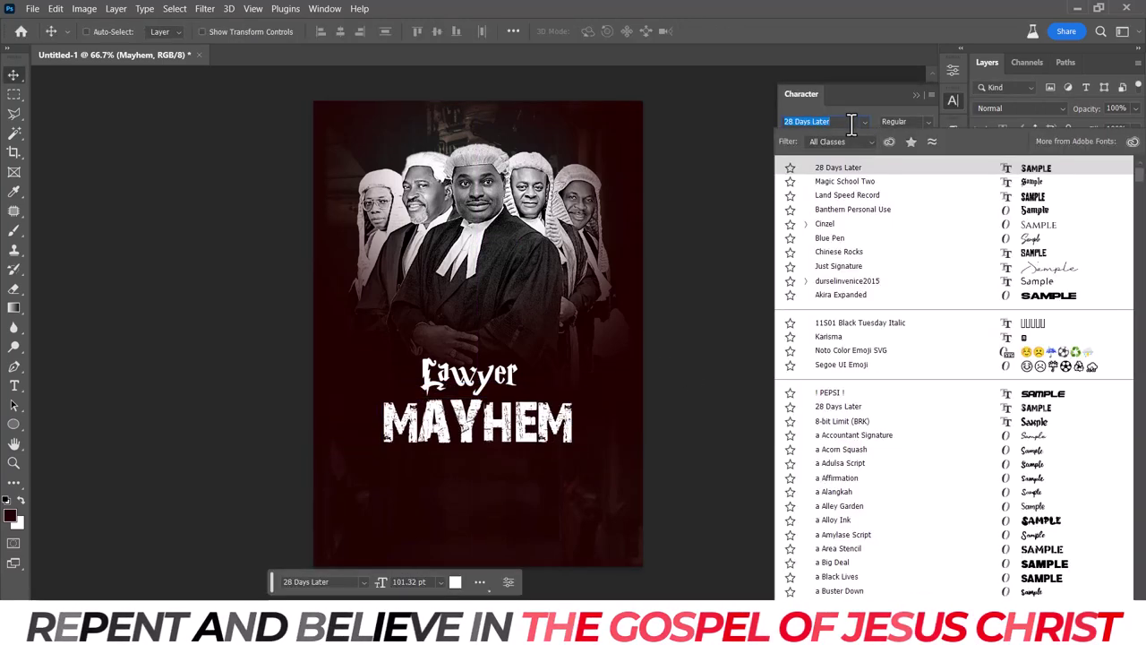
text(che)
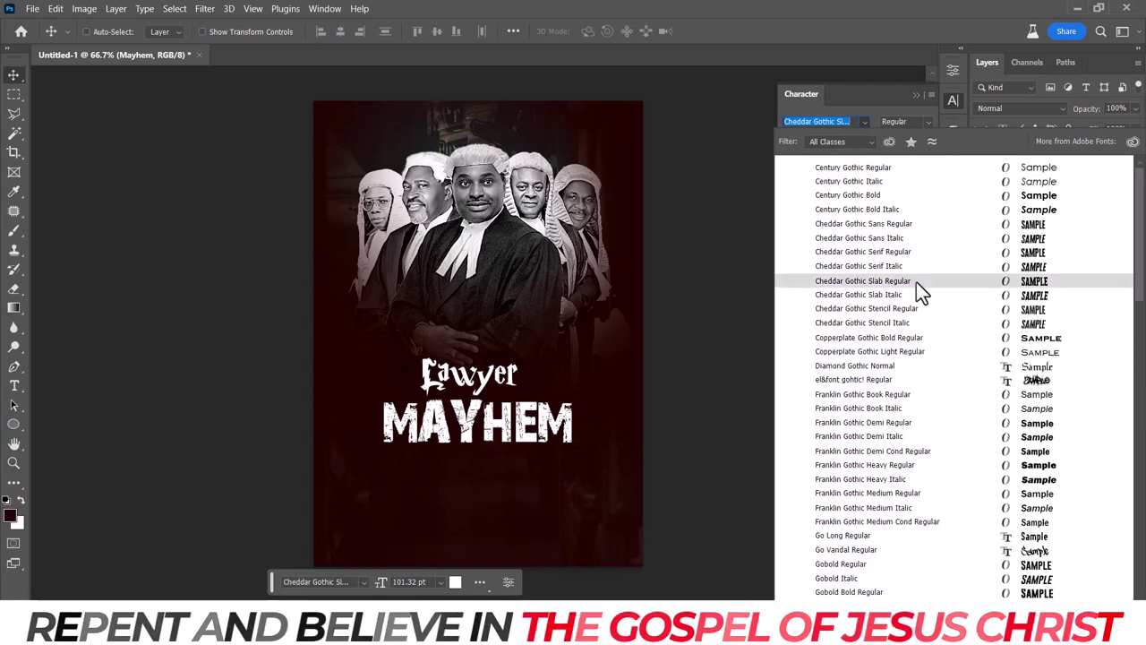
click(905, 223)
click(927, 154)
click(914, 201)
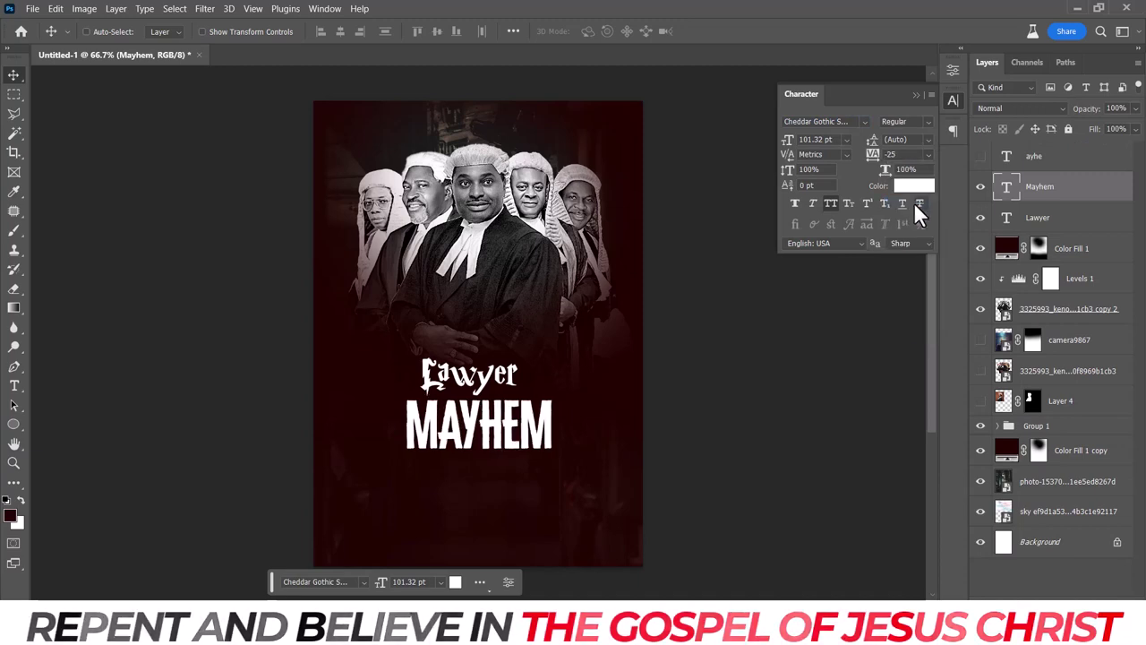
Scale MAYHEM up to about 128% and centre Lawyer horizontally over it.
key(ctrl+t)
drag(555, 472, 574, 484)
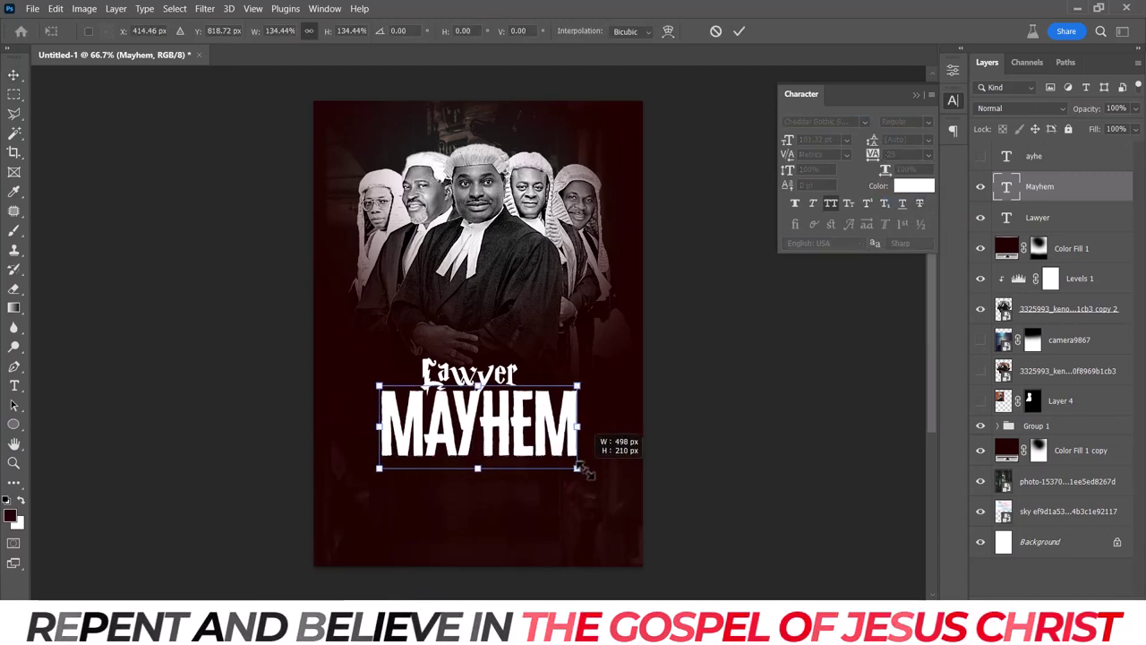
key(Return)
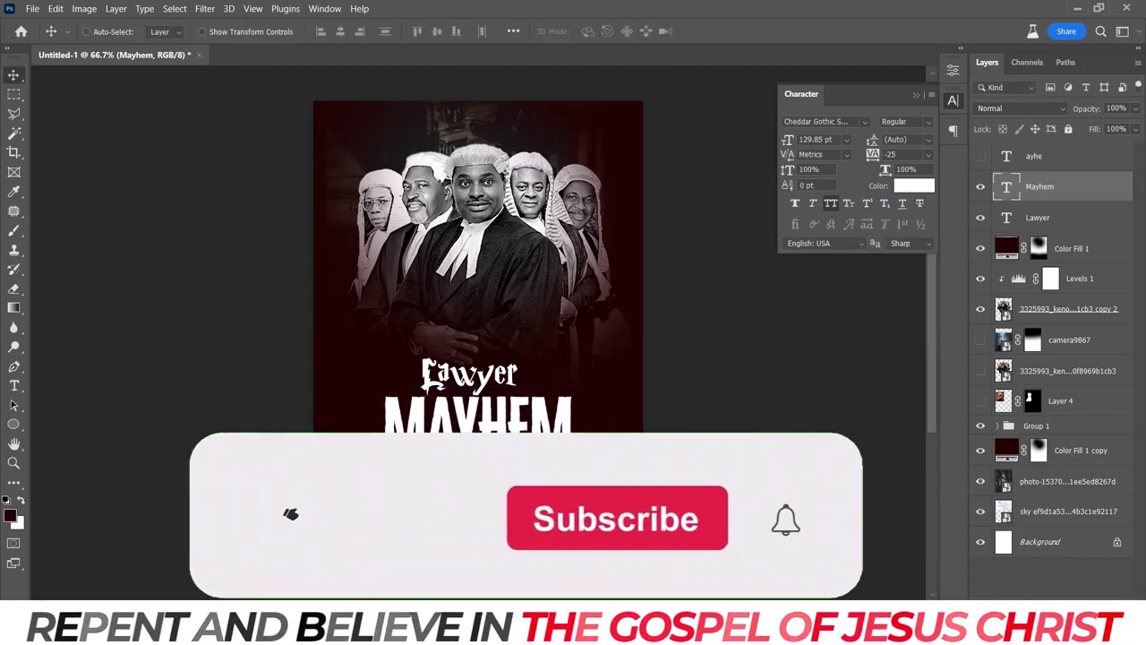
key(ctrl+minus)
key(ctrl+minus)
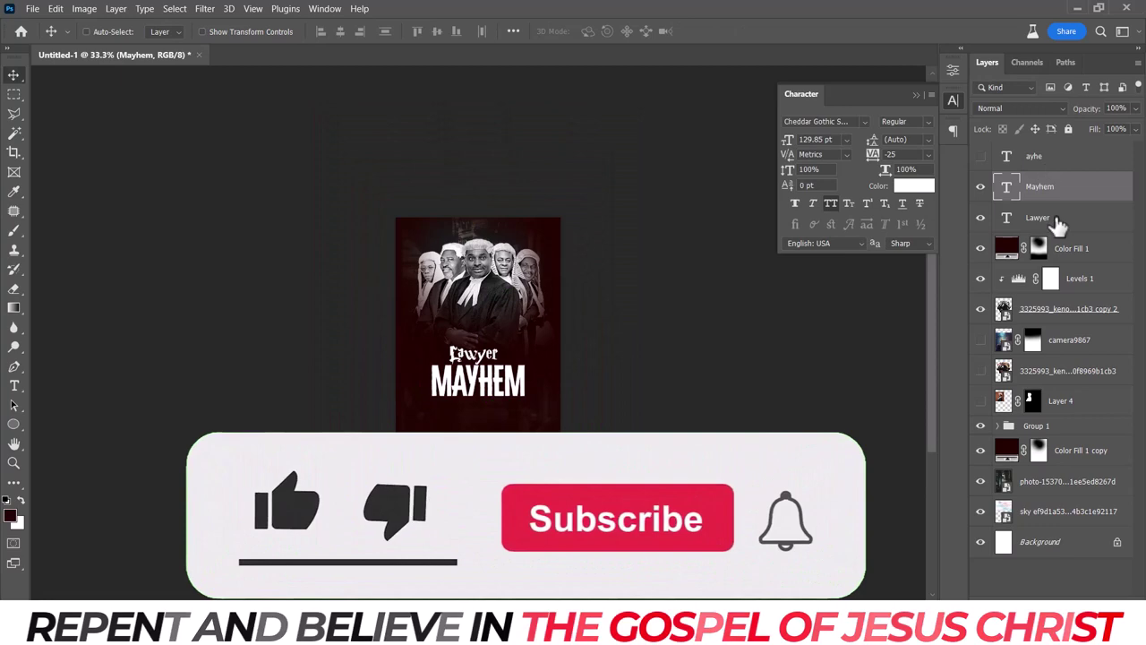
ctrl+click(1058, 223)
click(339, 32)
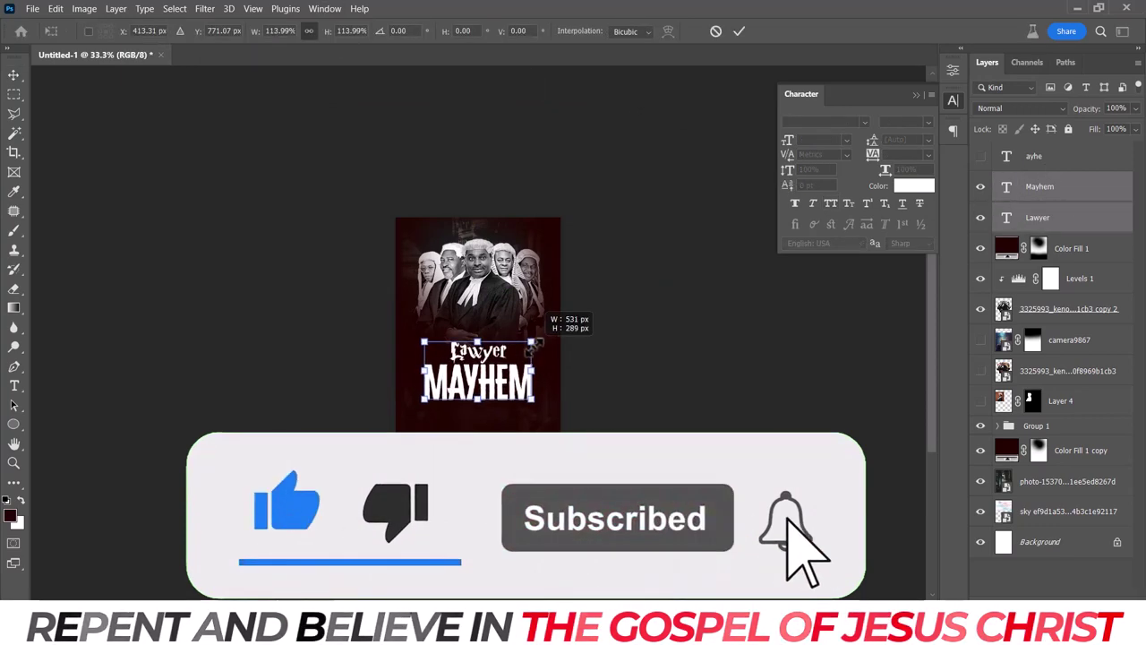
key(ctrl+plus)
key(ctrl+minus)
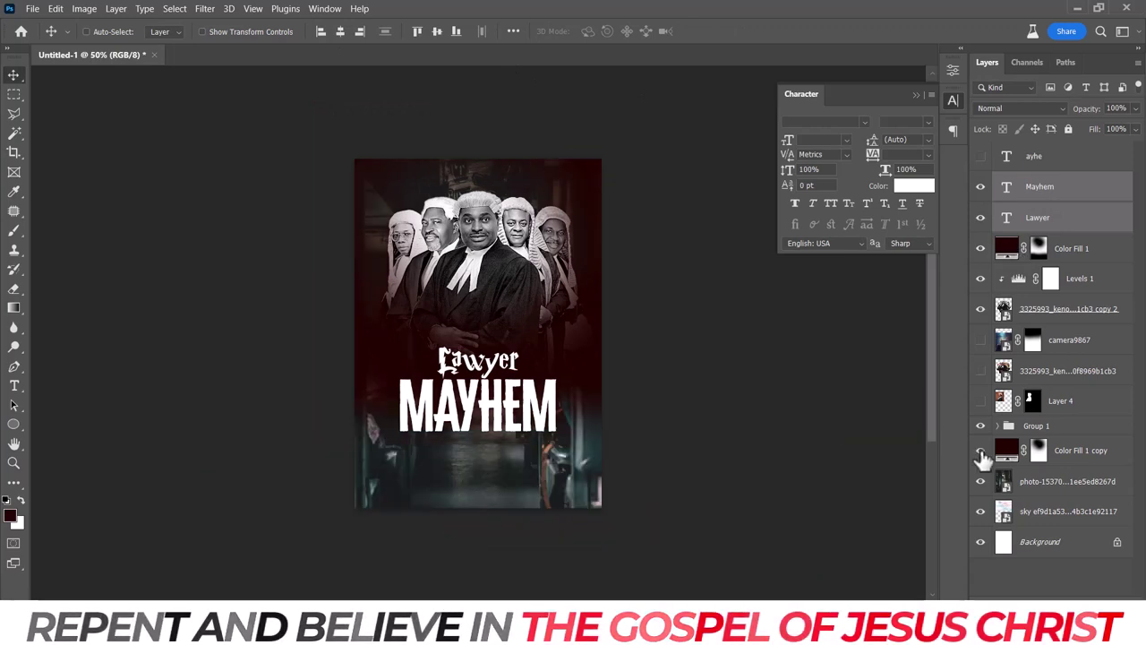
Show Color Fill 1 copy and recolour Color Fill 1 dark brown, starting from ff9000.
click(980, 450)
double_click(1006, 248)
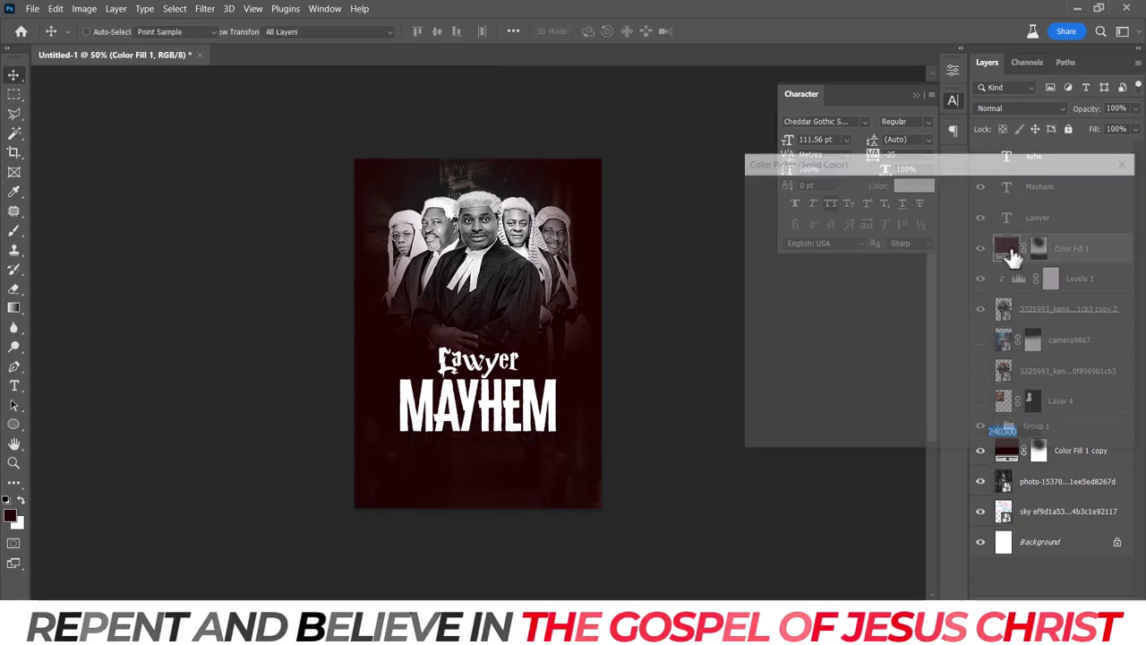
click(954, 369)
text(ff9000)
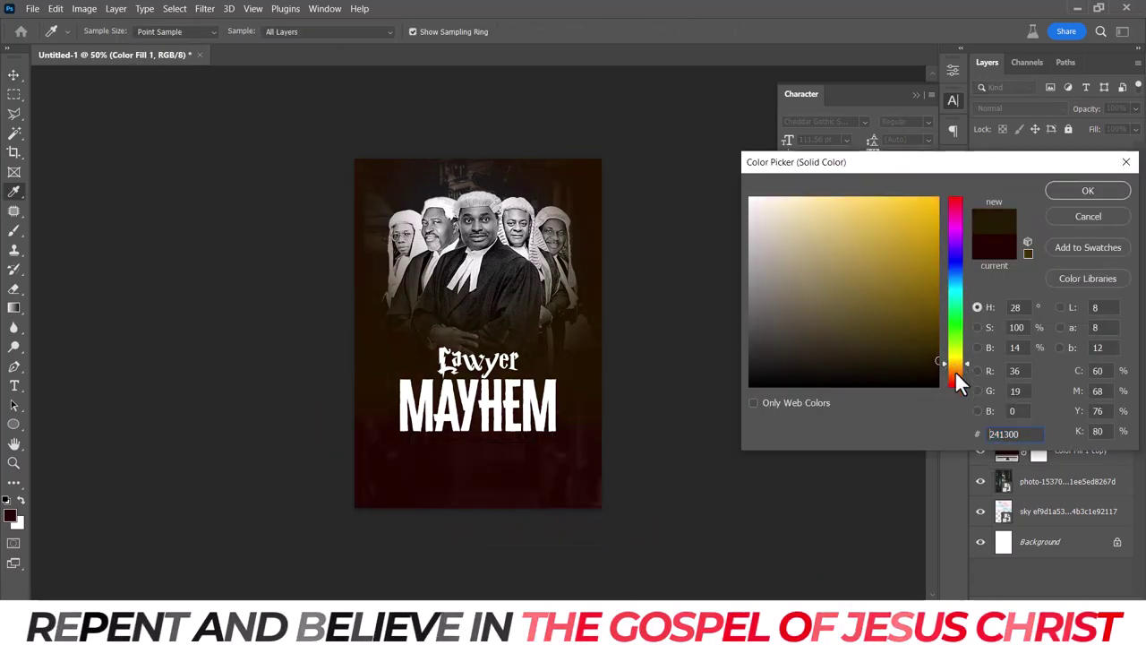
click(957, 373)
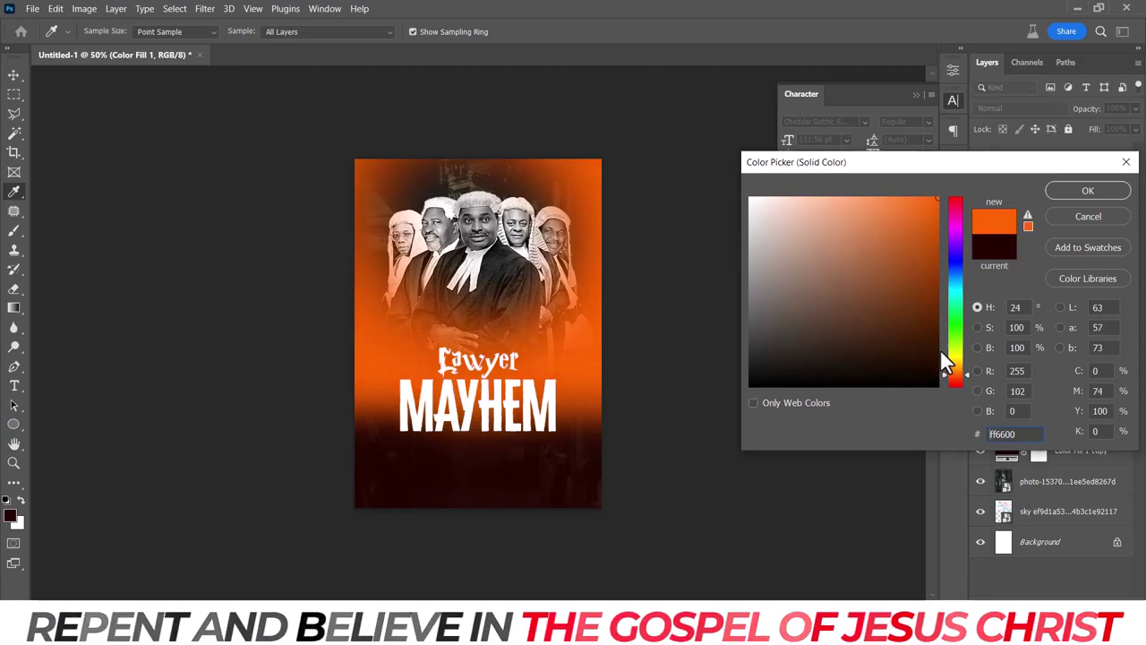
click(934, 329)
click(1091, 191)
Recolour Color Fill 1 copy very dark brown and move it above Color Fill 1.
double_click(1007, 452)
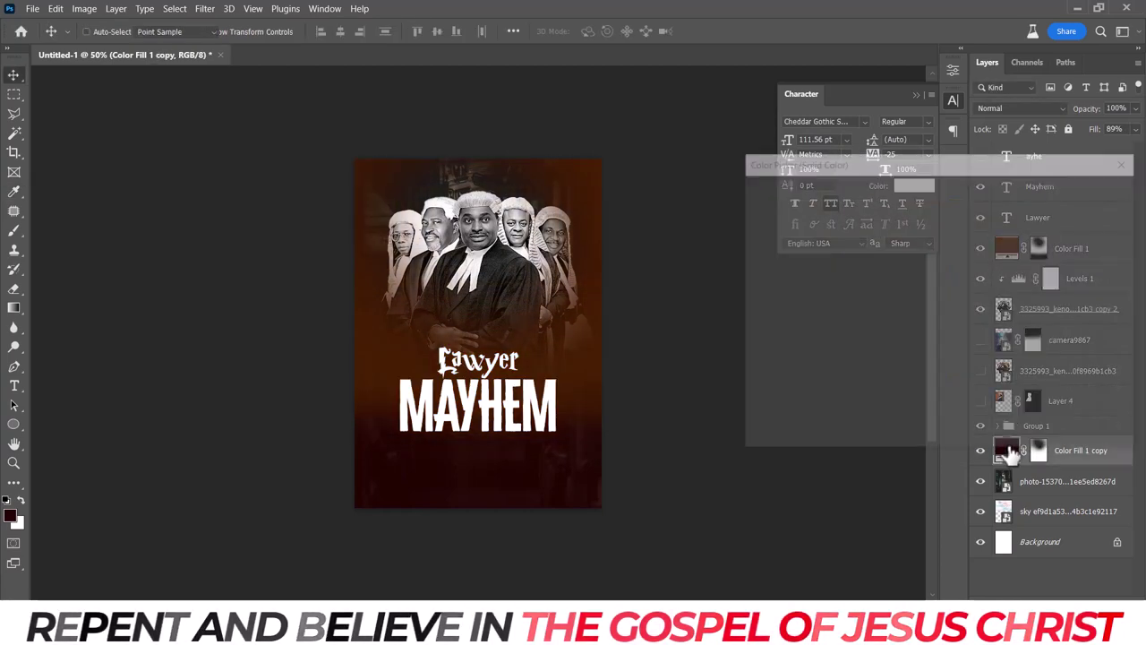
click(956, 376)
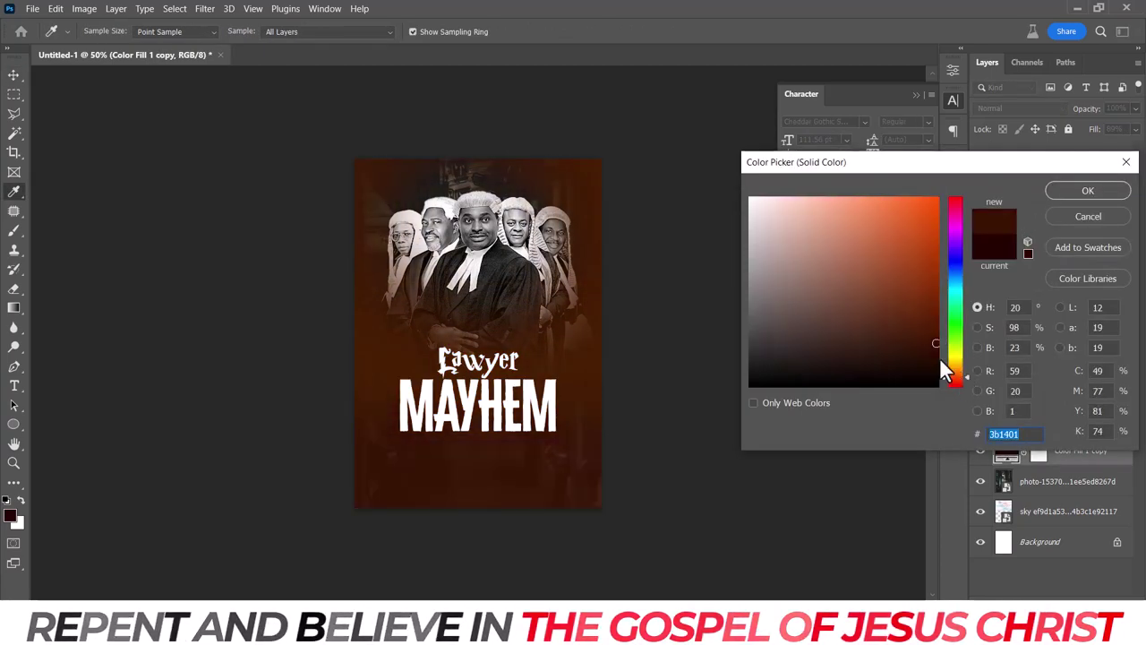
click(939, 357)
click(1114, 197)
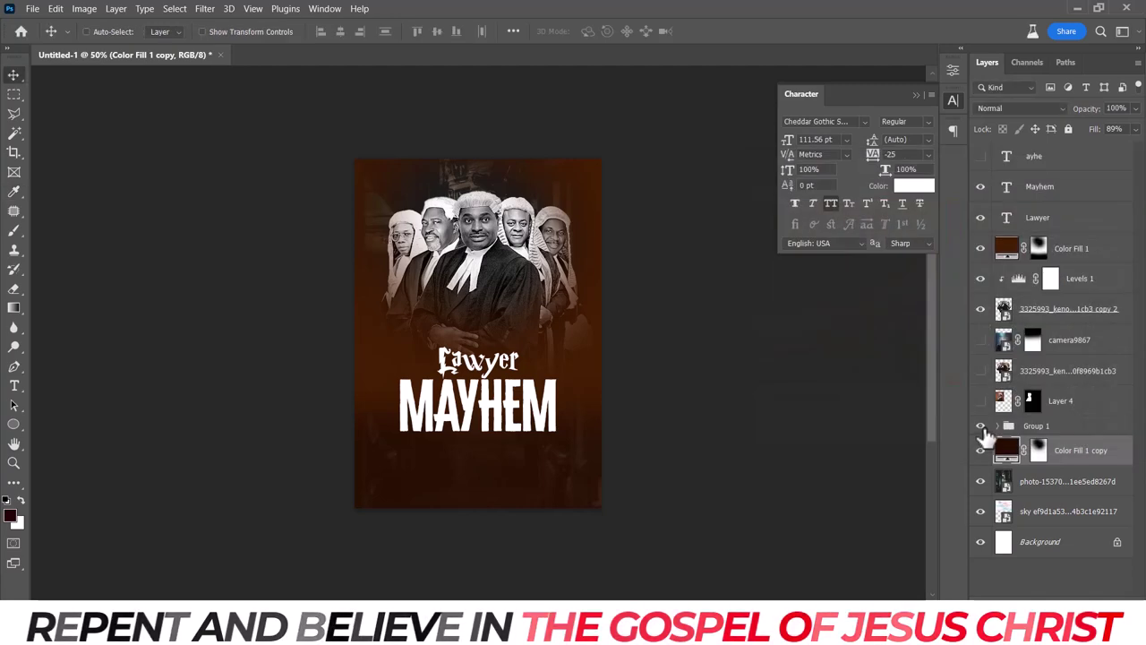
drag(1023, 437, 1029, 251)
Hide Color Fill 1, fill the copy's mask white, and paint black over the lawyers.
click(980, 279)
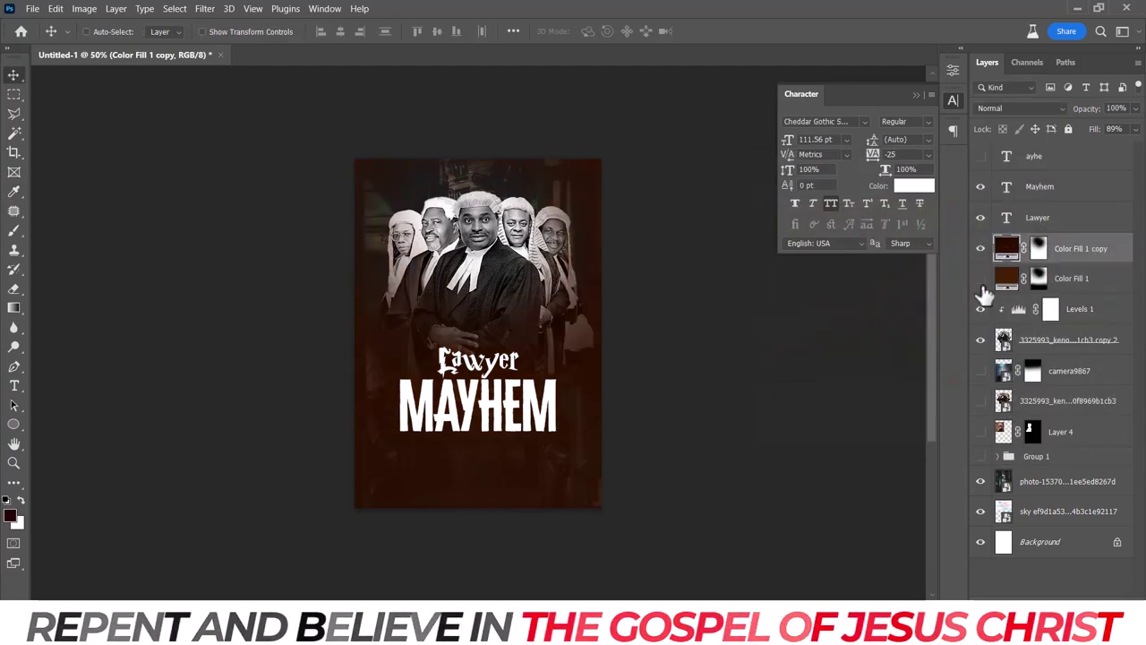
click(1038, 250)
key(alt+BackSpace)
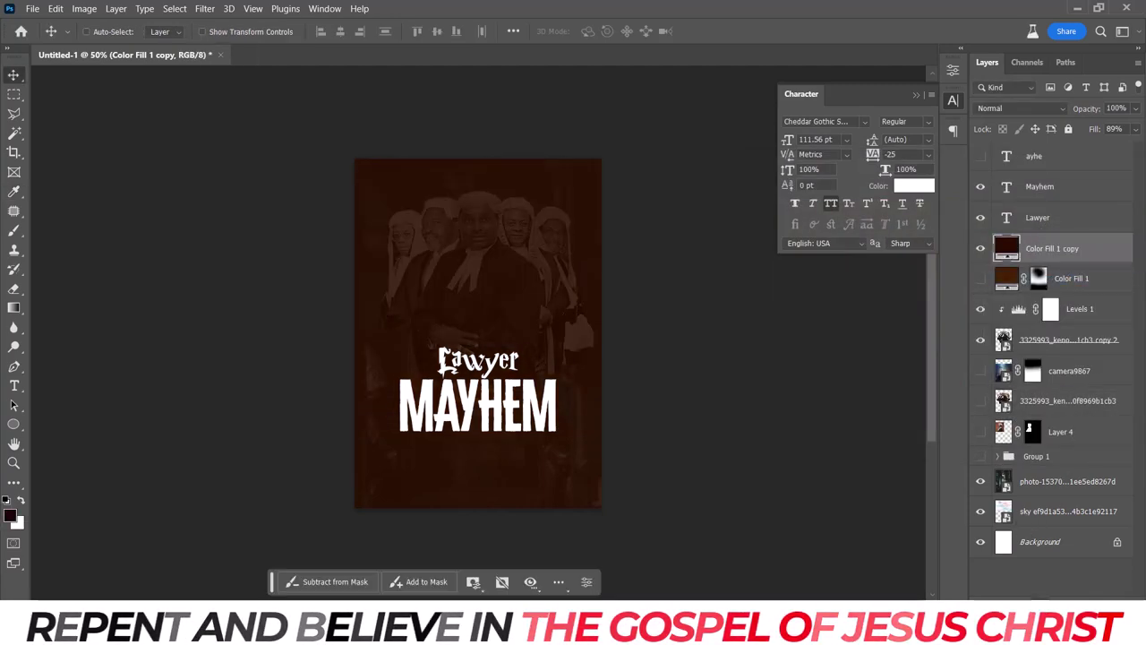
click(15, 231)
key(bracketright)
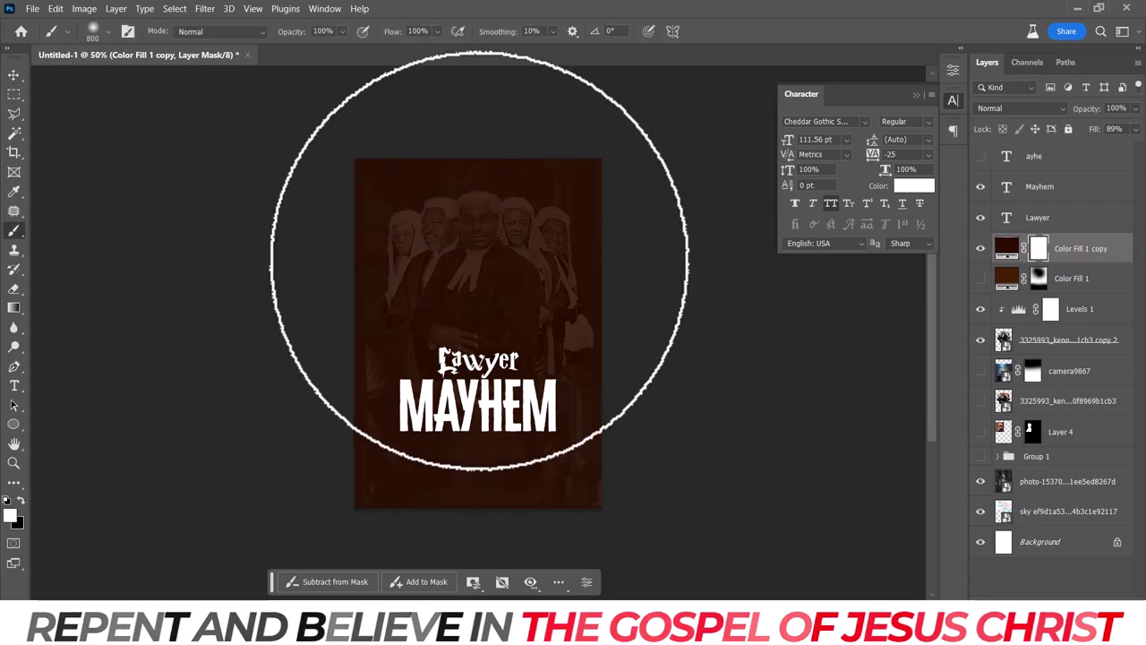
key(x)
click(480, 266)
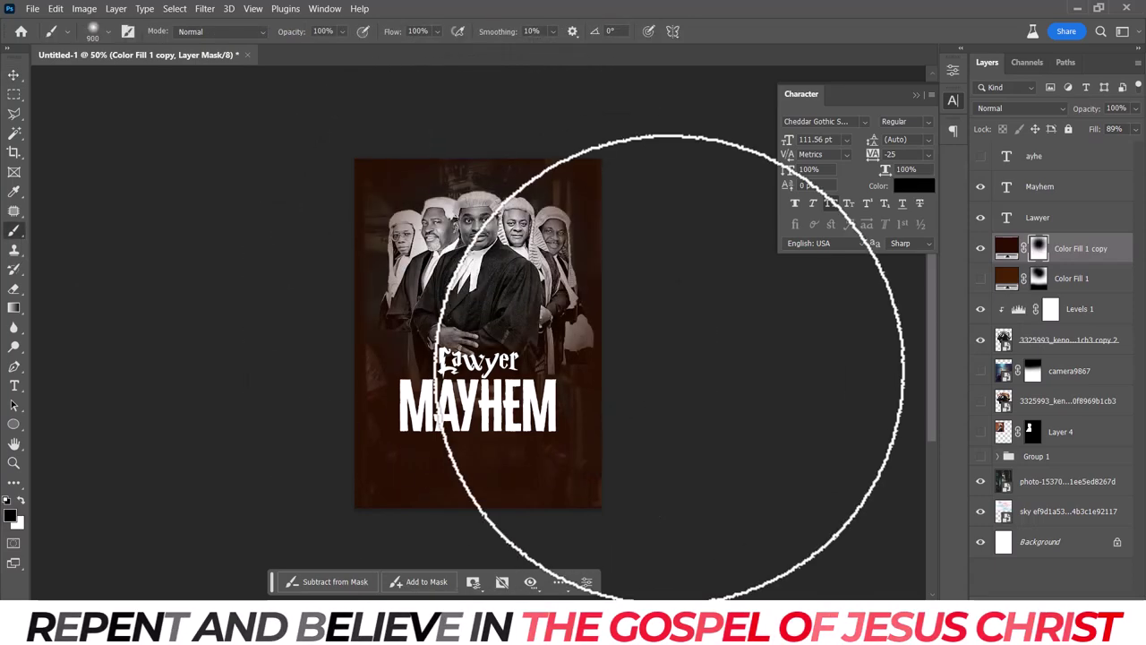
Repaint the mask with a smaller brush to brighten the lawyers, ending at a 300 px brush.
key(ctrl+z)
key(bracketleft)
key(bracketleft)
key(bracketleft)
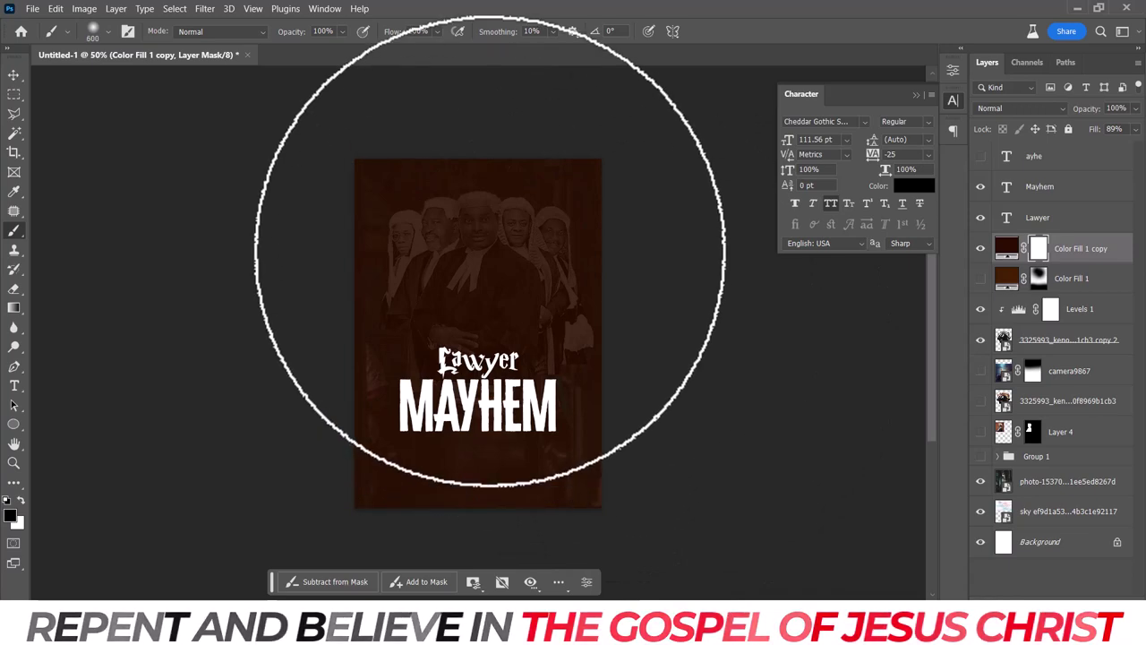
click(480, 250)
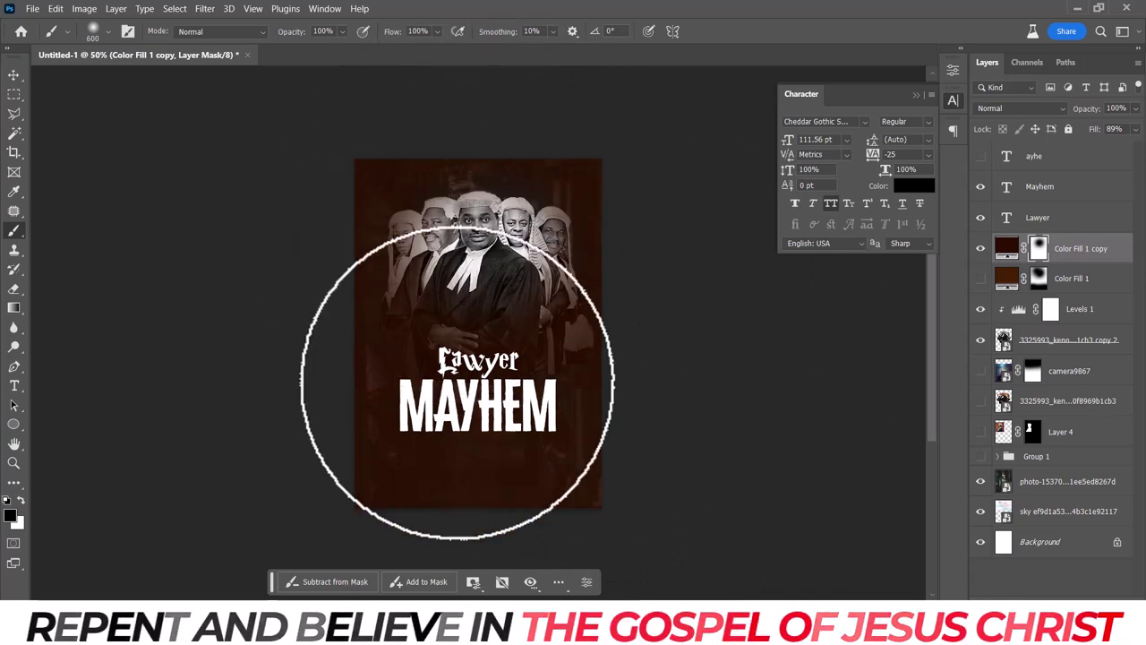
mouse_move(457, 382)
mouse_down()
mouse_move(422, 421)
mouse_move(550, 448)
mouse_move(427, 427)
mouse_move(503, 244)
mouse_up()
key(bracketleft)
key(bracketleft)
key(bracketleft)
key(x)
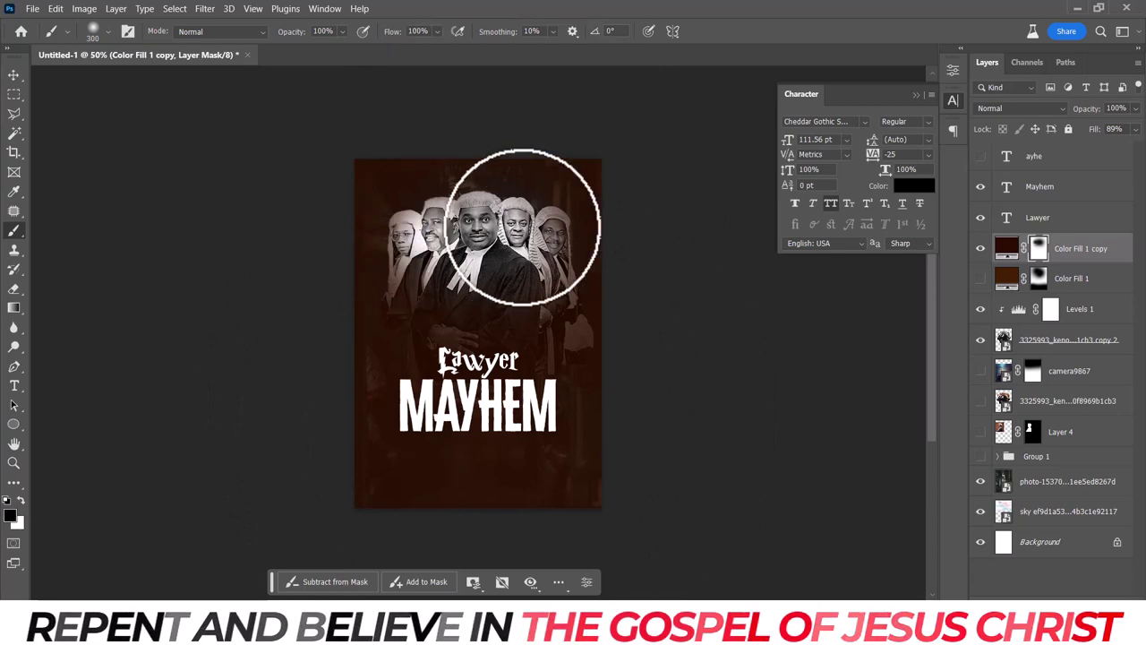
key(ctrl+plus)
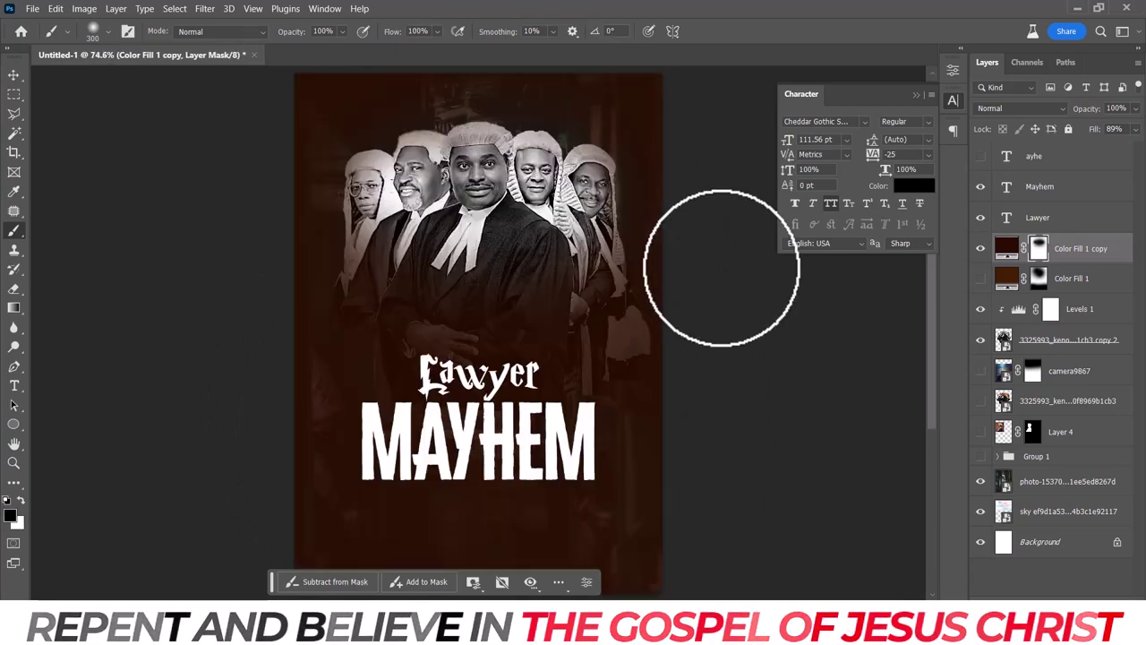
key(ctrl+minus)
key(ctrl+minus)
key(alt+Tab)
Open PREMIUM BACKGROUND's backgrounds subfolder and drag the glowing light-bulb photo onto the poster.
drag(933, 504, 933, 128)
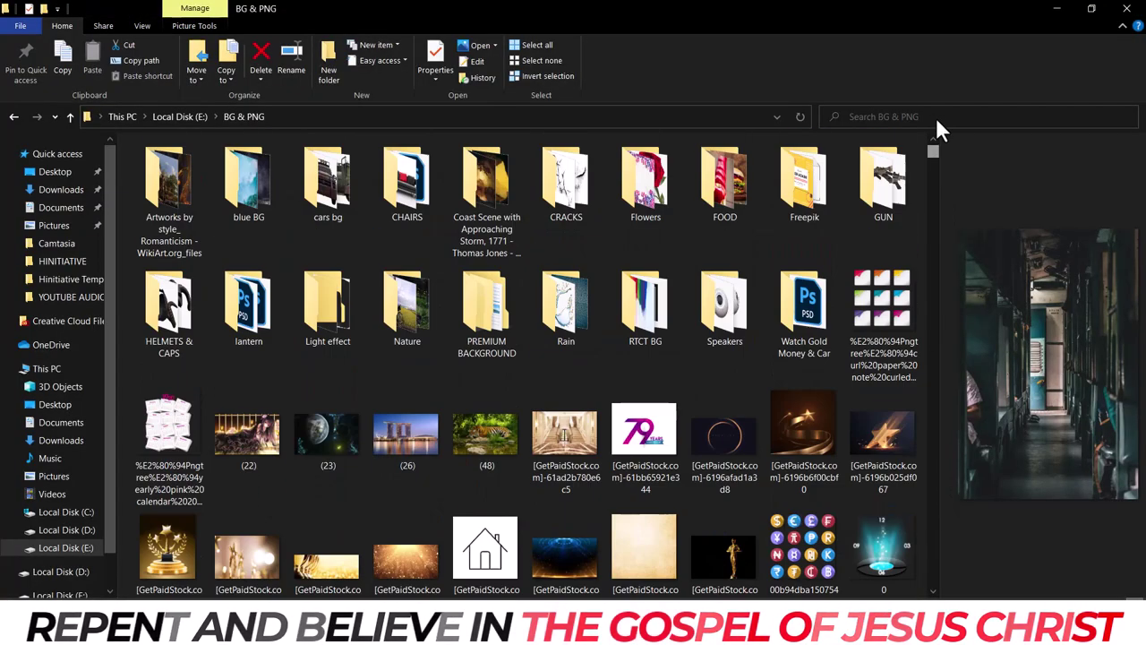
double_click(499, 314)
double_click(236, 162)
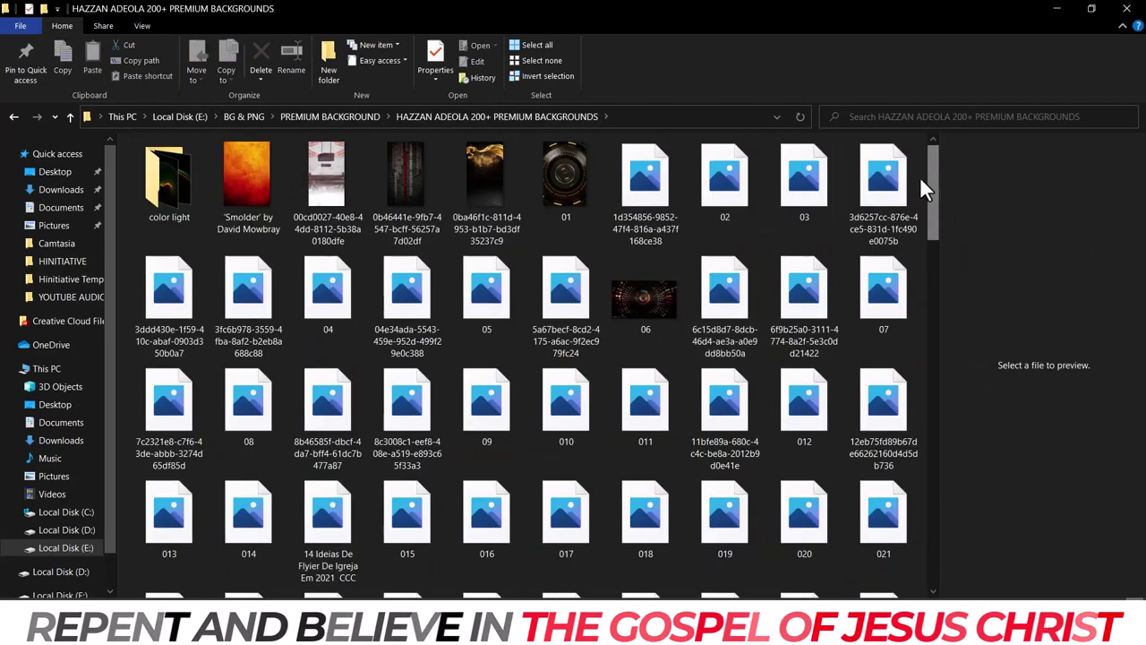
scroll(929, 206, down, 1)
scroll(930, 241, down, 2)
scroll(930, 256, down, 1)
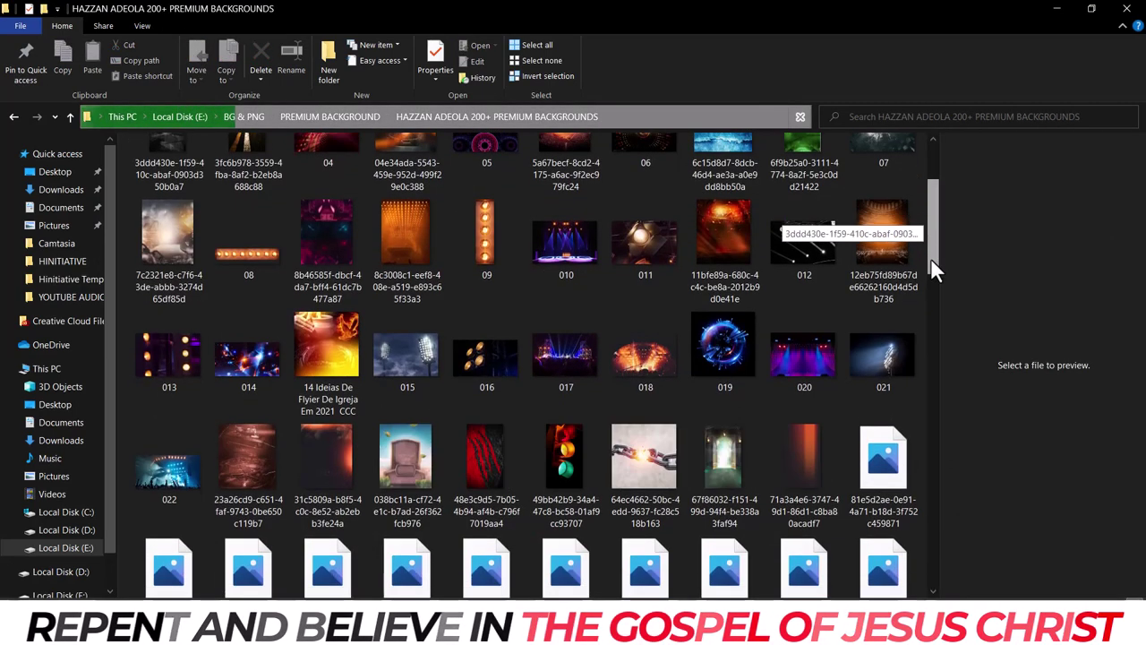
scroll(930, 268, down, 2)
drag(931, 274, 933, 328)
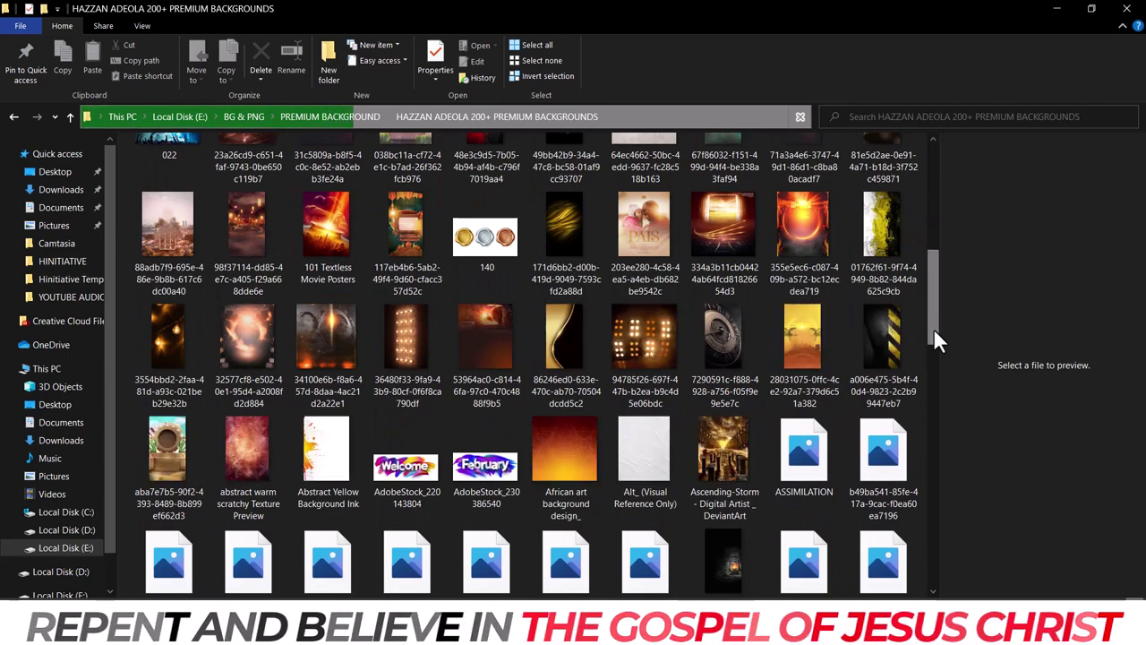
mouse_move(175, 358)
mouse_down()
mouse_move(415, 586)
mouse_move(478, 340)
mouse_move(466, 241)
mouse_move(409, 237)
mouse_move(353, 196)
mouse_up()
Commit the placed bulb photo and set its blend mode to Lighten.
key(Return)
key(b)
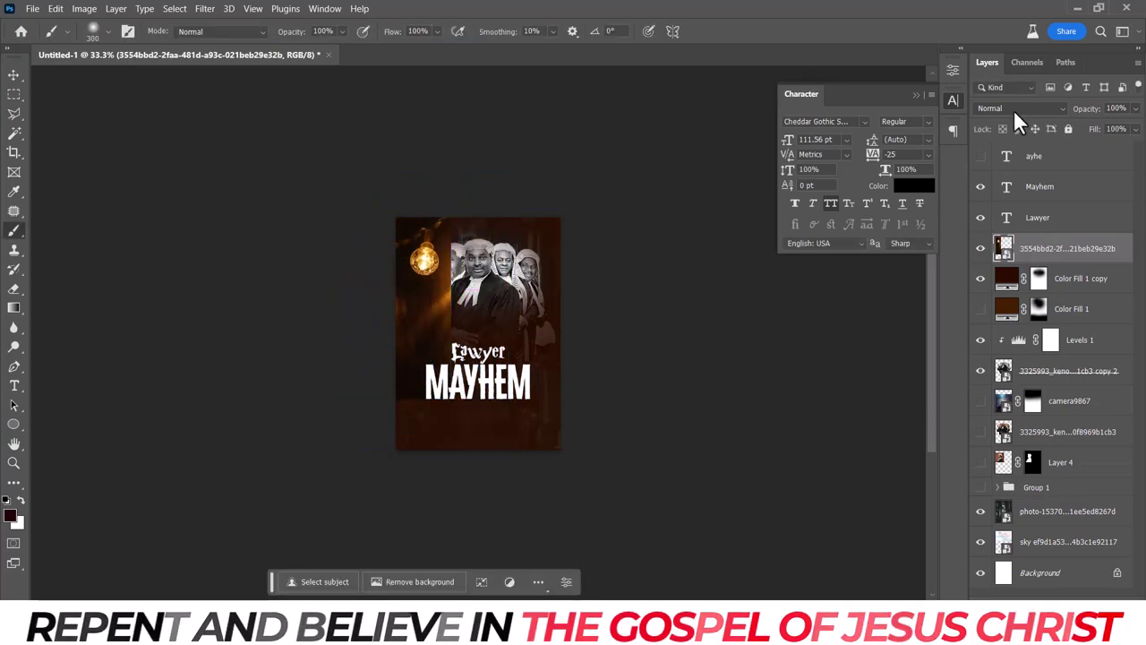
key(ctrl+plus)
click(1013, 109)
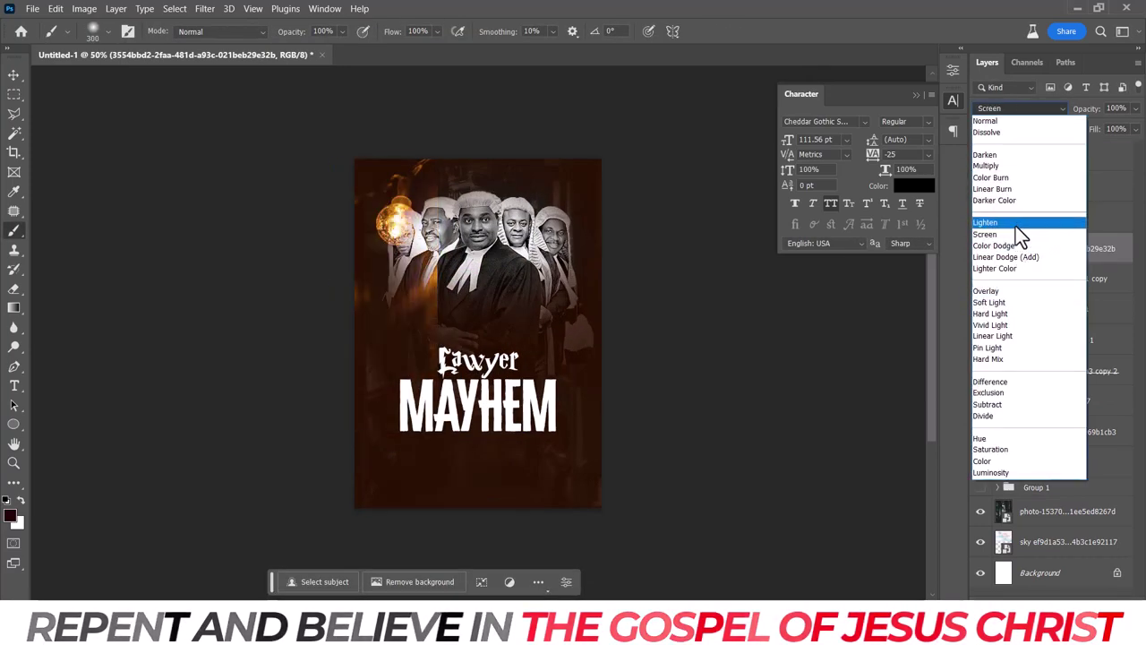
click(1016, 224)
drag(1066, 248, 1077, 479)
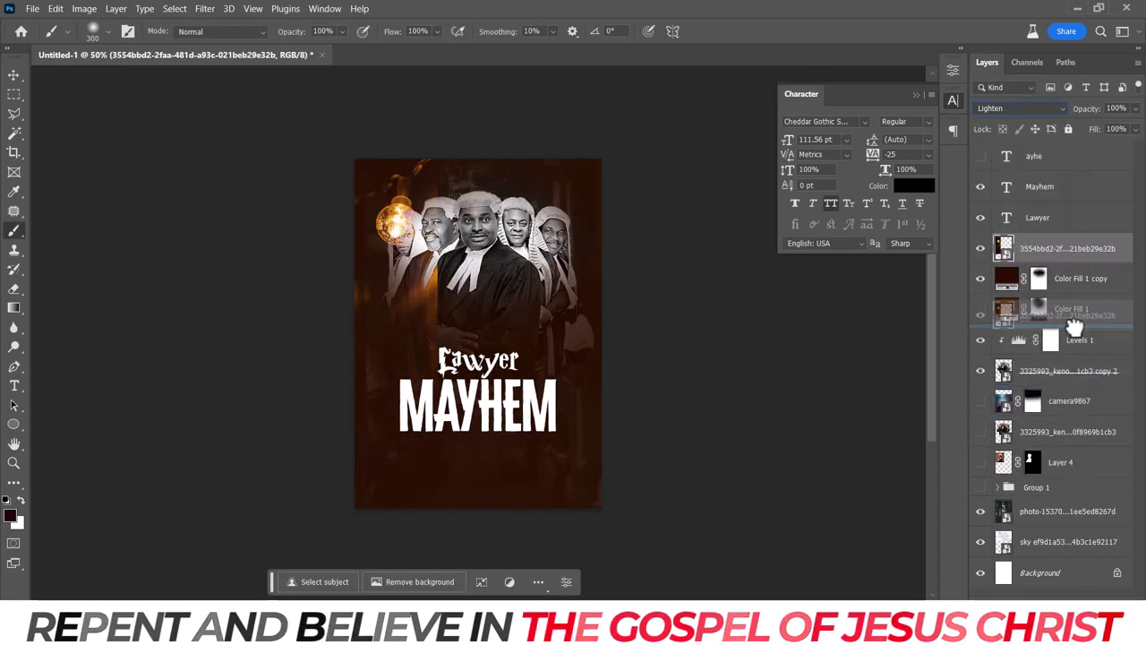
click(627, 340)
click(698, 248)
Move the bulb layer above Color Fill 1 copy and position it at the top-left.
key(v)
mouse_move(438, 249)
mouse_down()
mouse_move(405, 249)
mouse_move(385, 282)
mouse_up()
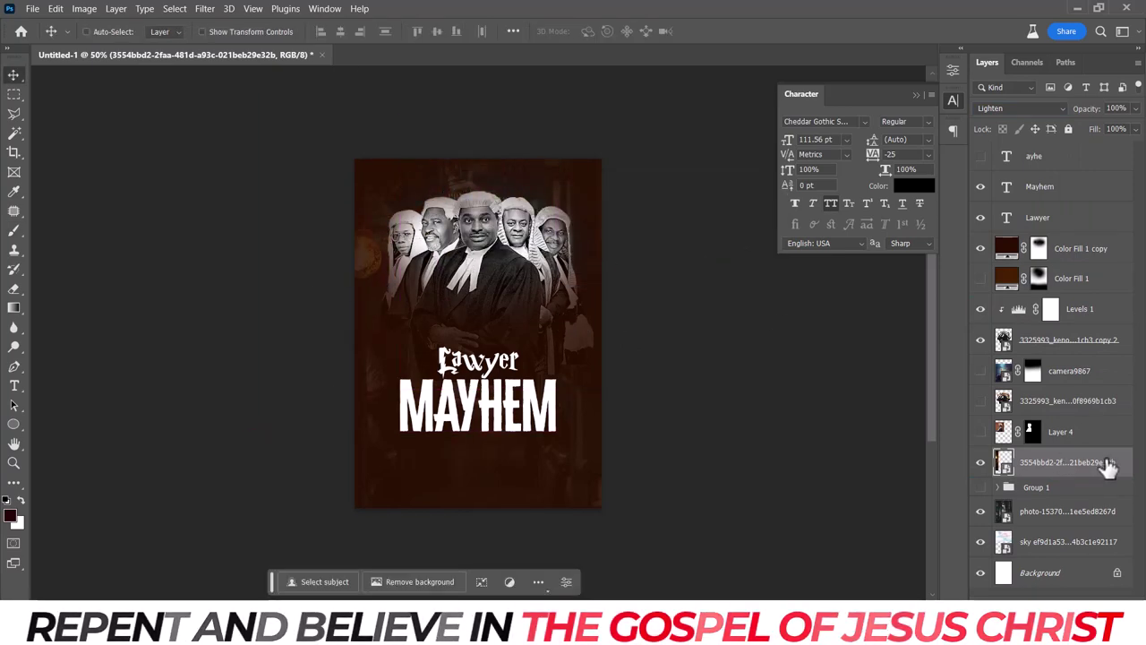
drag(1108, 466, 1065, 244)
mouse_move(503, 296)
mouse_down()
mouse_move(502, 260)
mouse_move(525, 268)
mouse_move(445, 280)
mouse_move(566, 247)
mouse_up()
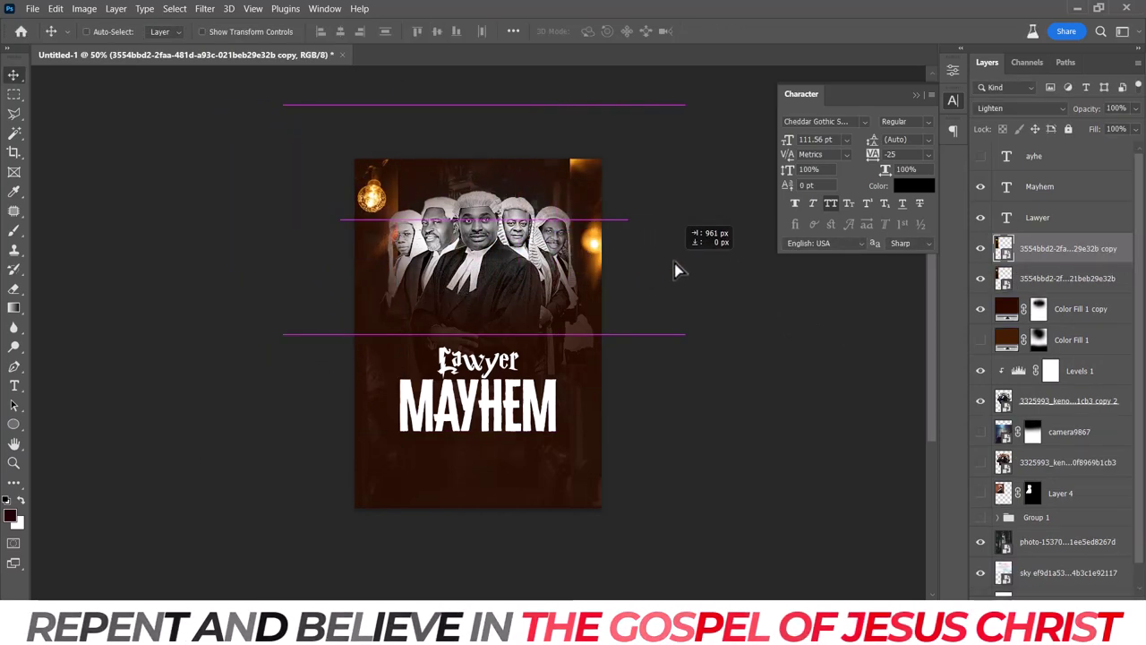
Flip a bulb copy horizontally into the top-right corner and group both bulbs as Group 2.
key(ctrl+t)
right_click(591, 247)
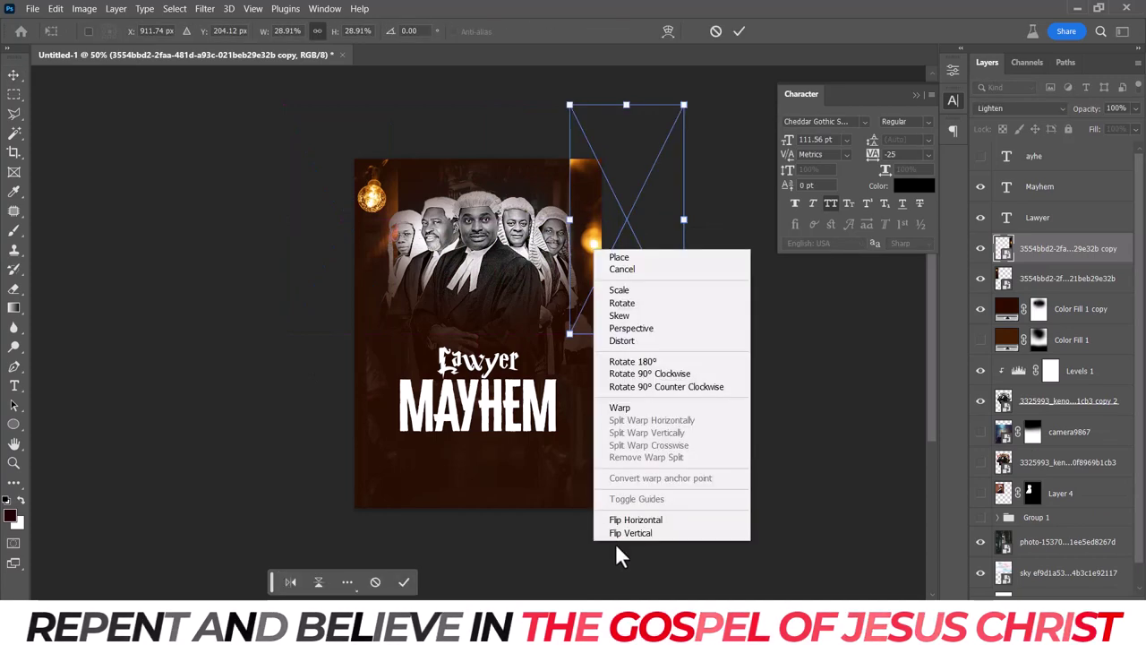
click(626, 514)
mouse_move(609, 288)
mouse_down()
mouse_move(639, 192)
mouse_move(617, 219)
mouse_up()
key(Return)
shift+click(1065, 282)
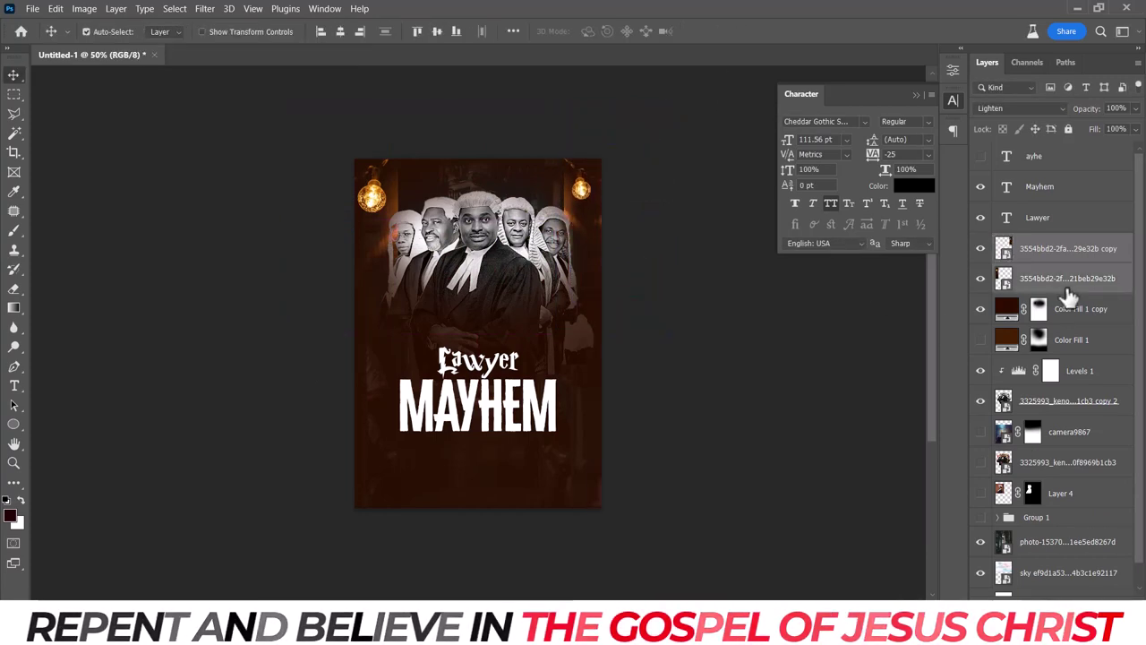
key(ctrl+g)
Mask Group 2 and brush out its area over the wigged lawyers.
click(1044, 598)
click(13, 230)
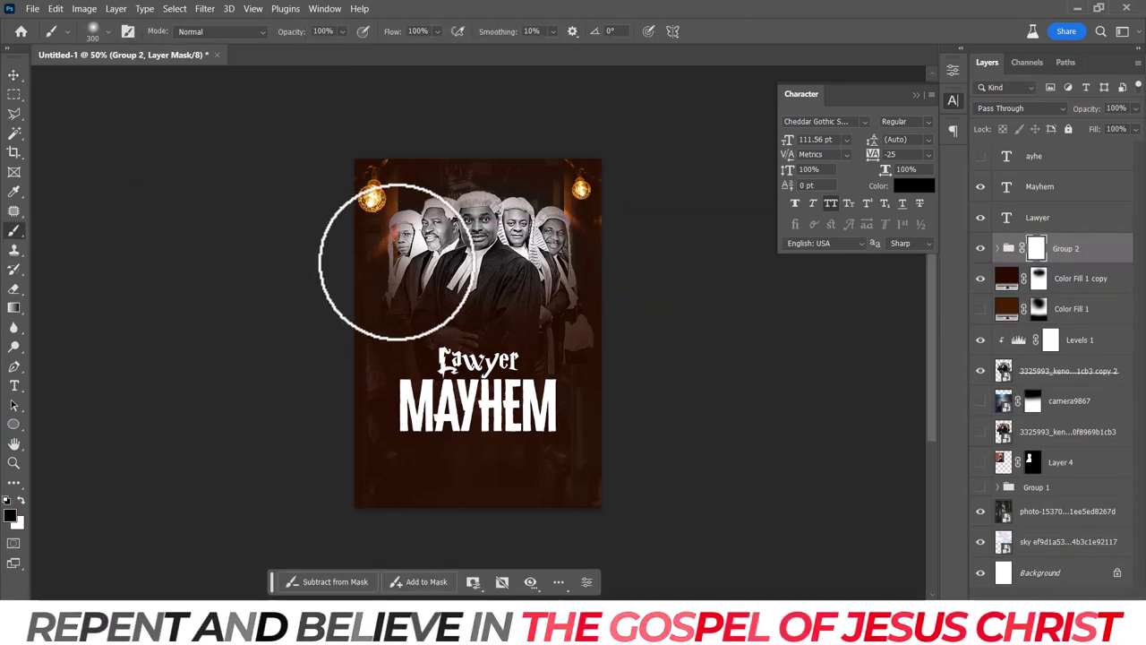
drag(409, 183, 573, 259)
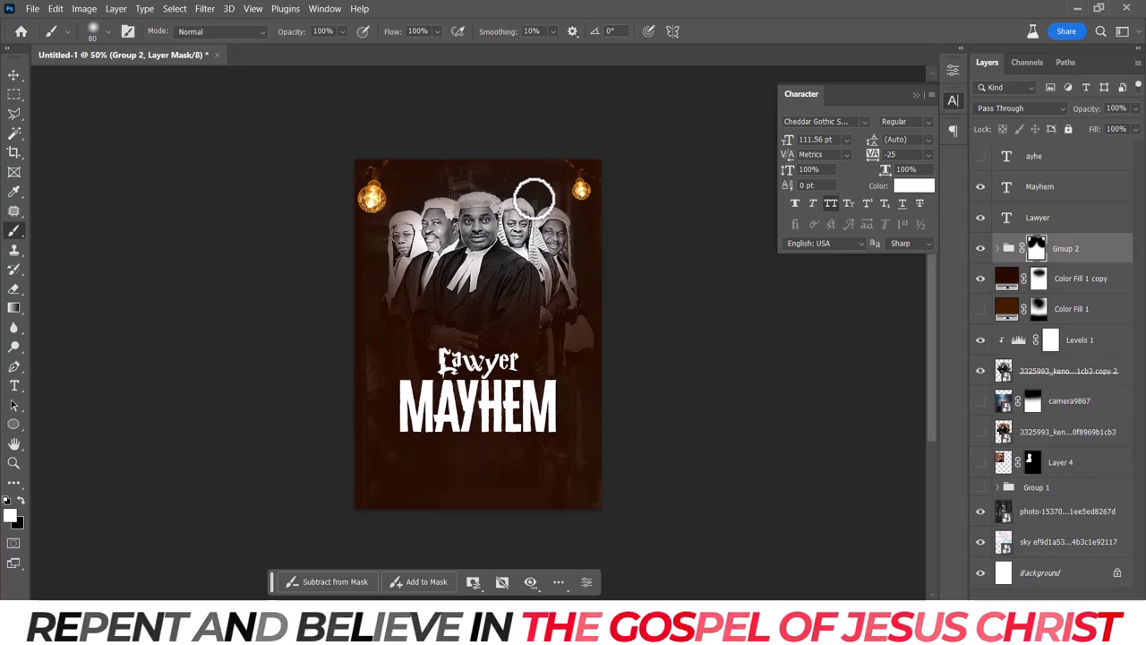
Recolour the Color Fill 1 copy layer to near-black 0b0400, then check the whole canvas.
double_click(1010, 279)
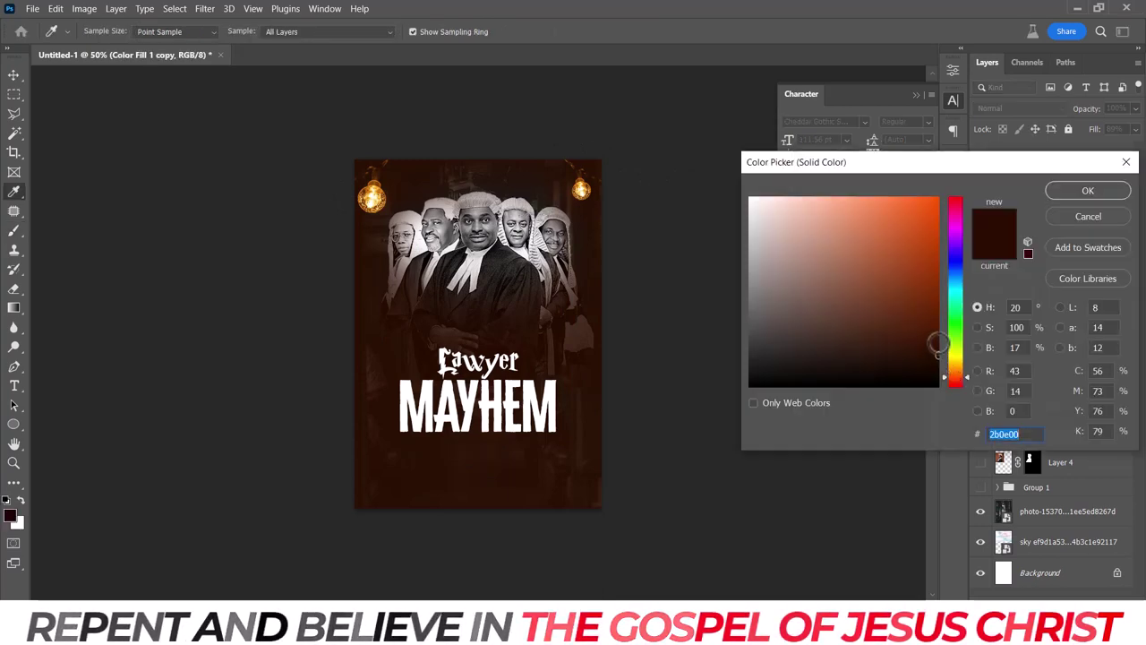
drag(937, 349, 937, 383)
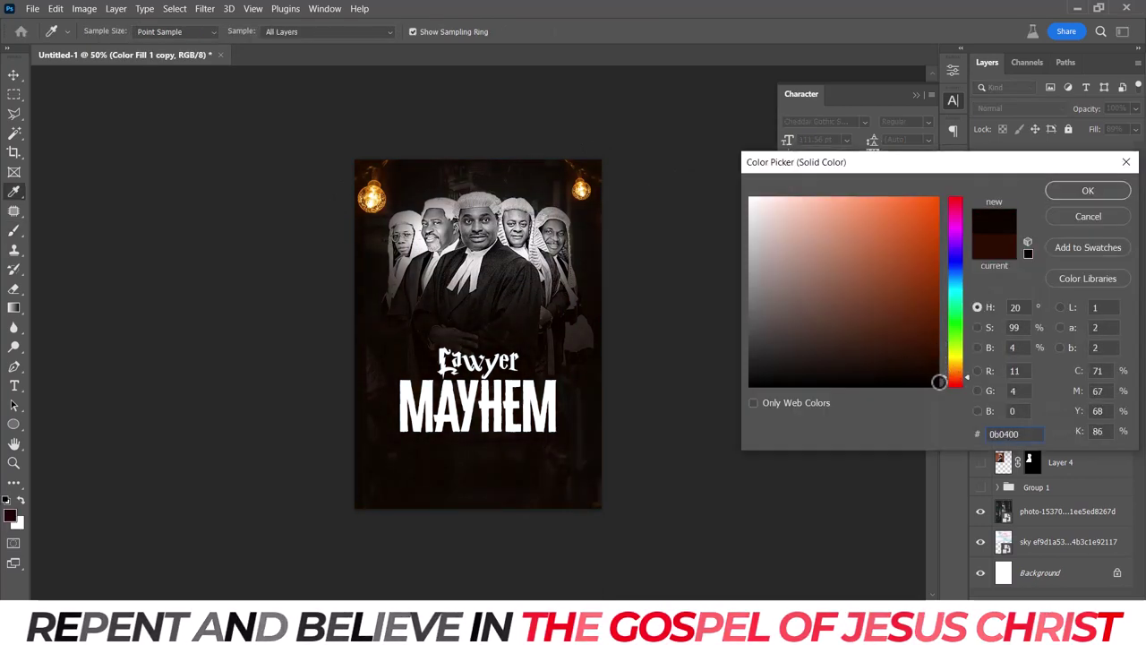
click(1059, 186)
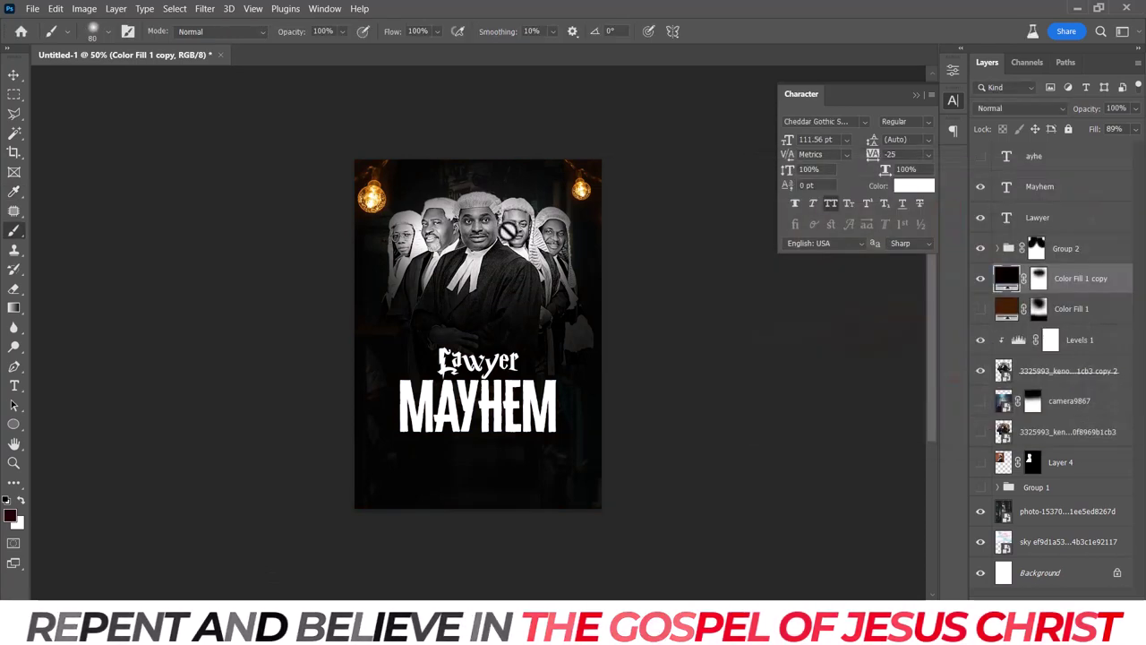
key(v)
key(ctrl+minus)
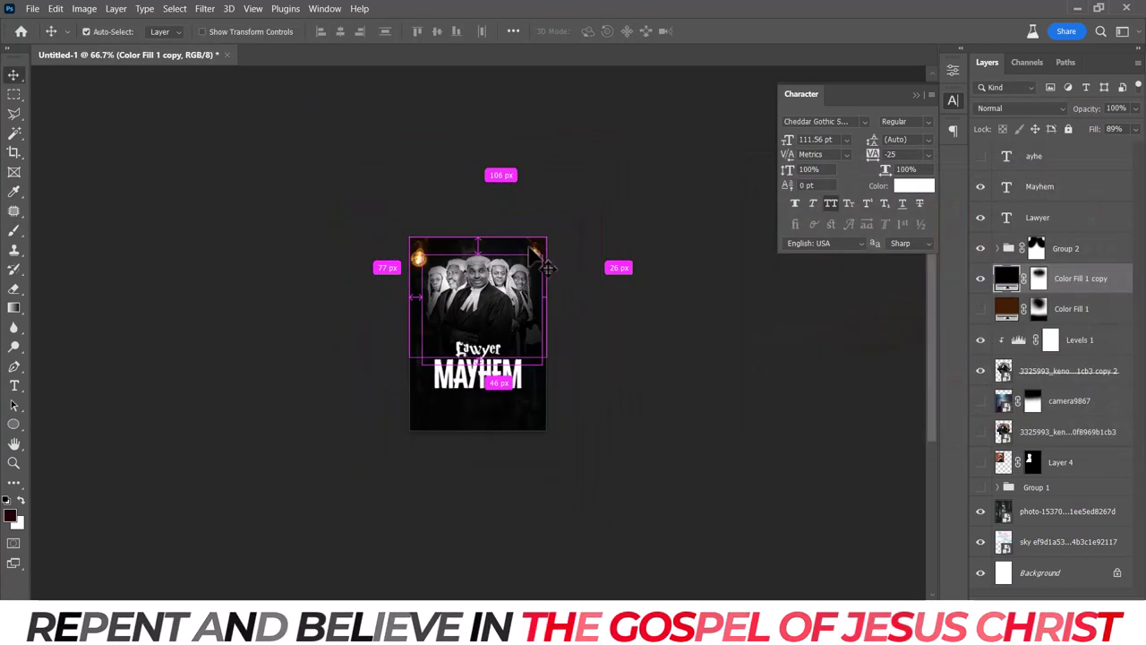
key(ctrl+plus)
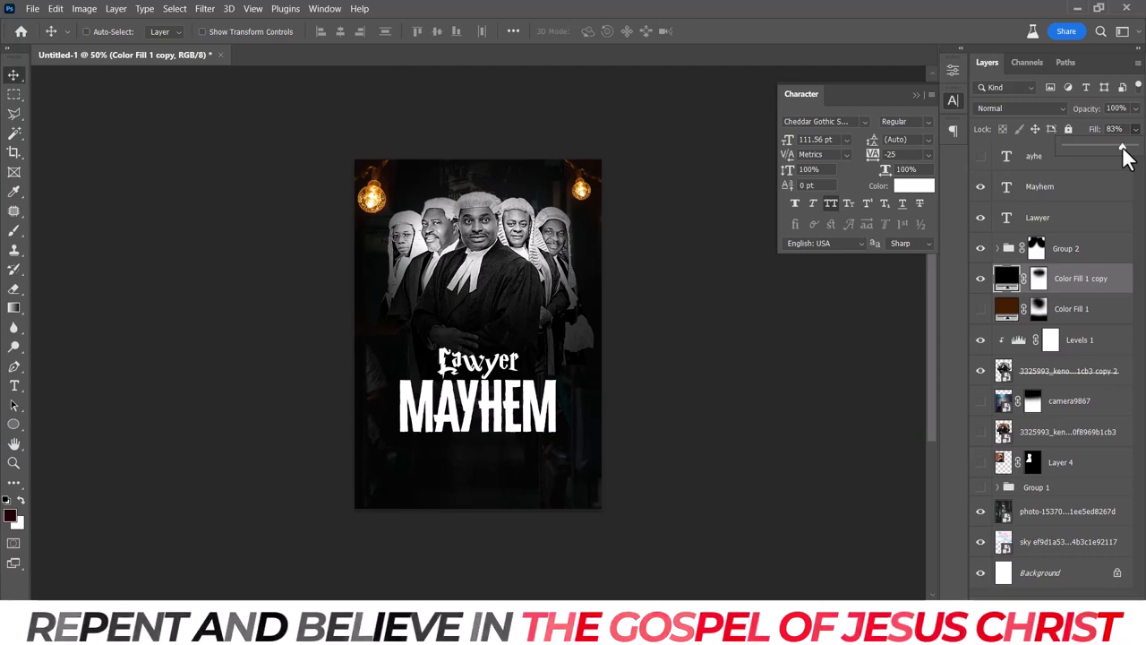
key(ctrl)
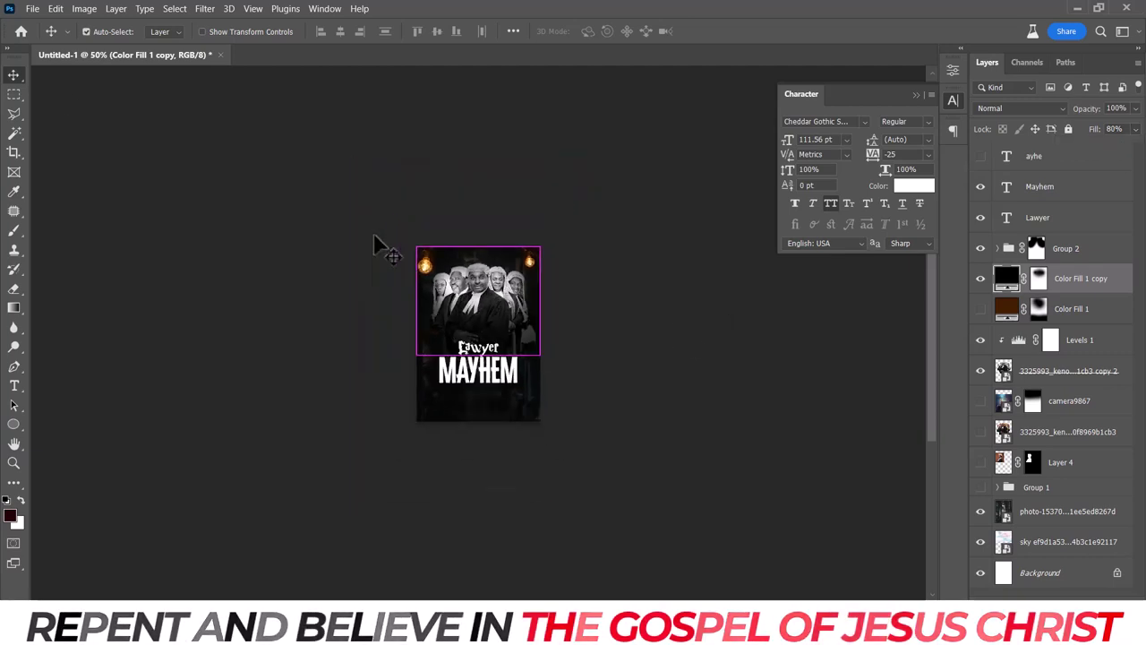
Add a dark brown Solid Color fill above the background photo in Multiply mode.
click(1065, 515)
click(1067, 592)
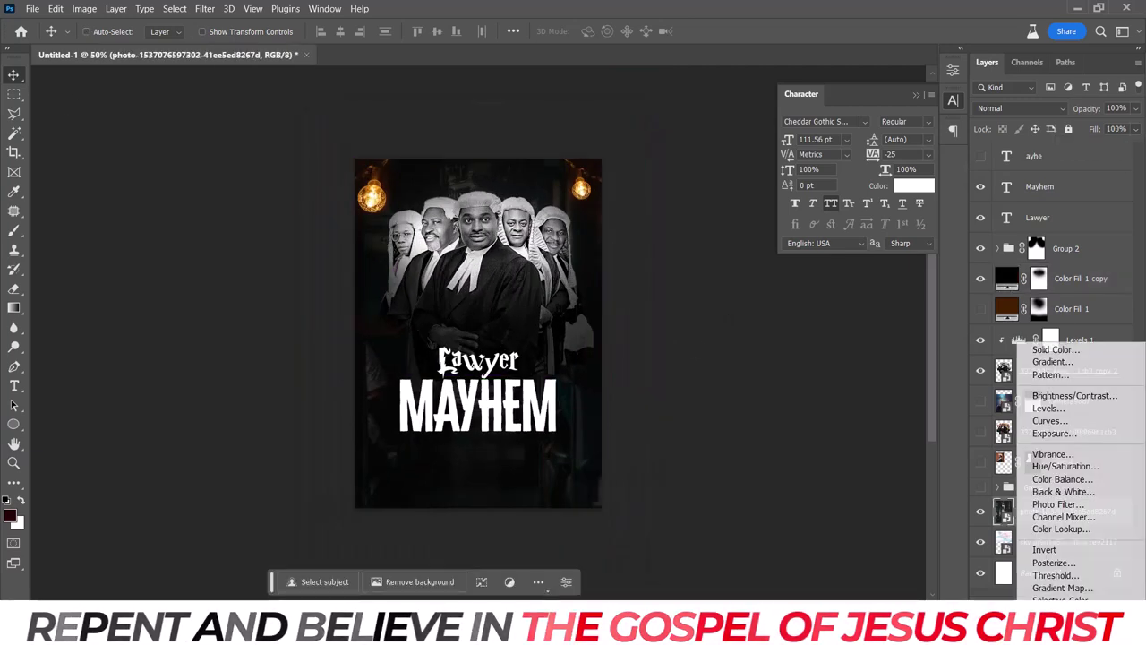
click(1064, 348)
drag(957, 362, 948, 359)
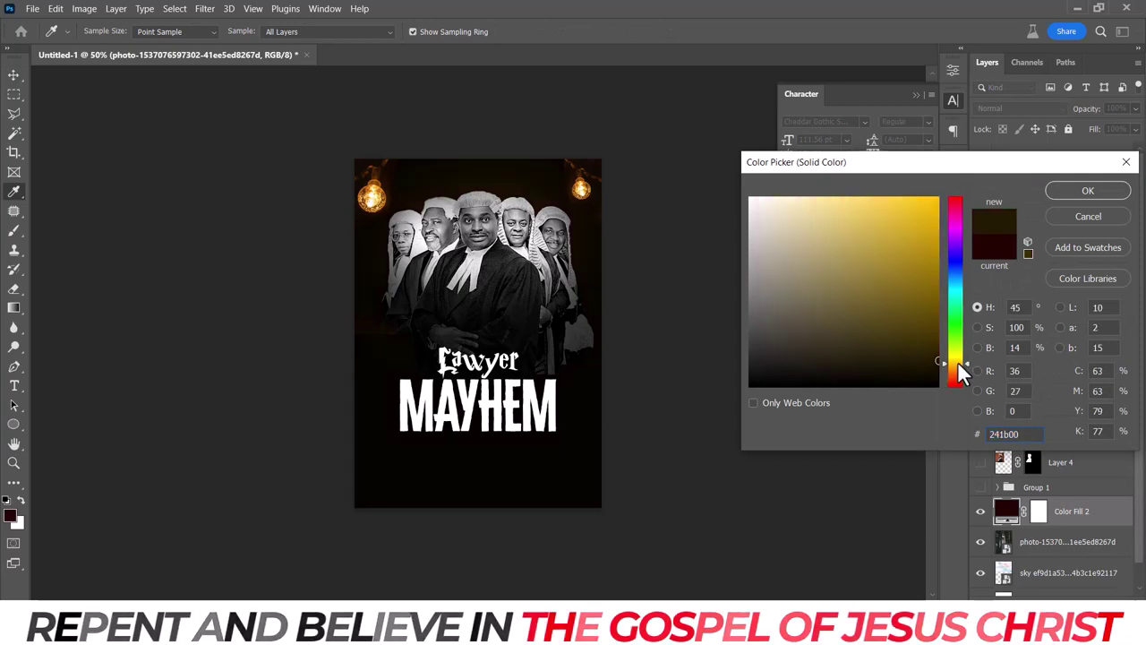
click(1083, 189)
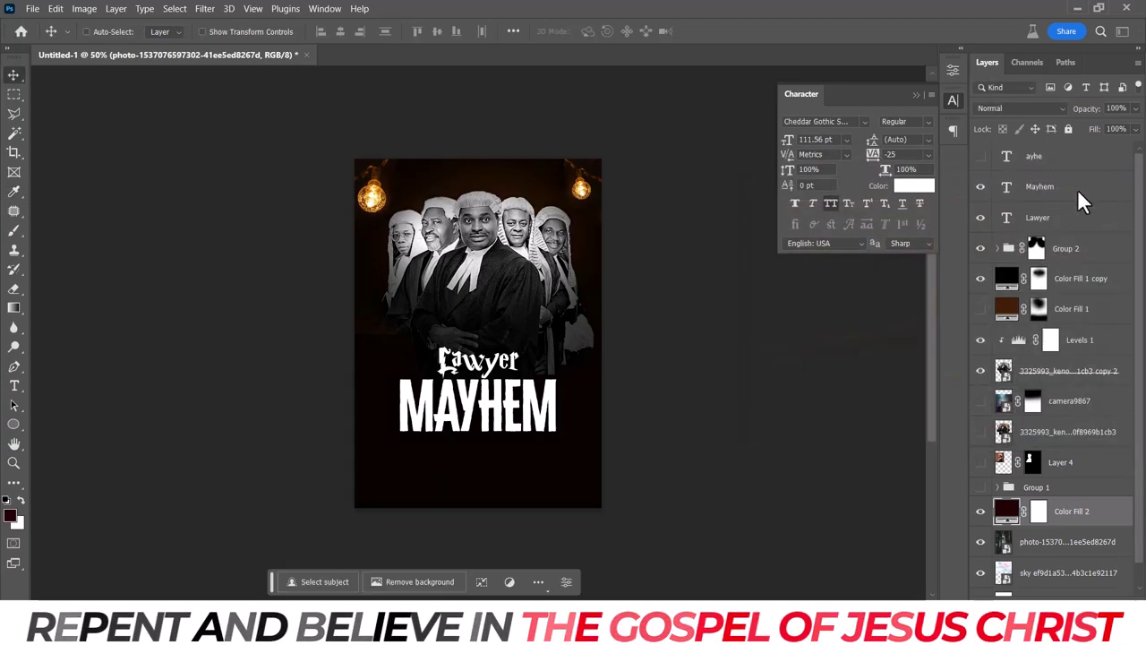
click(1029, 105)
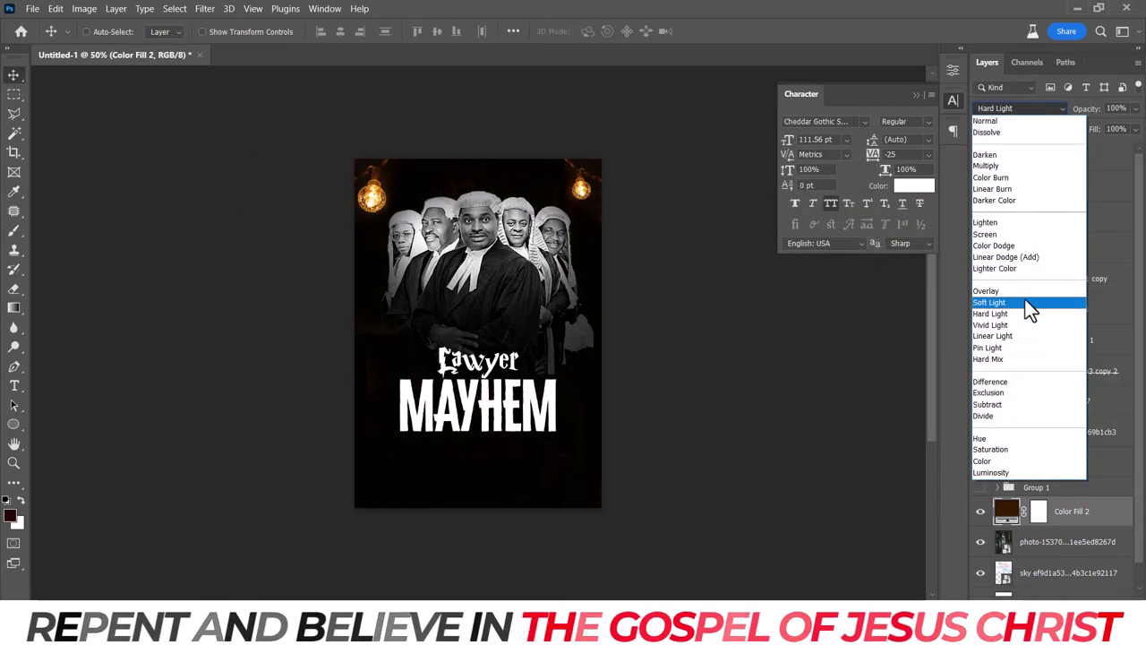
click(1027, 167)
Change the Color Fill 2 colour to orange #ff7800.
double_click(1006, 512)
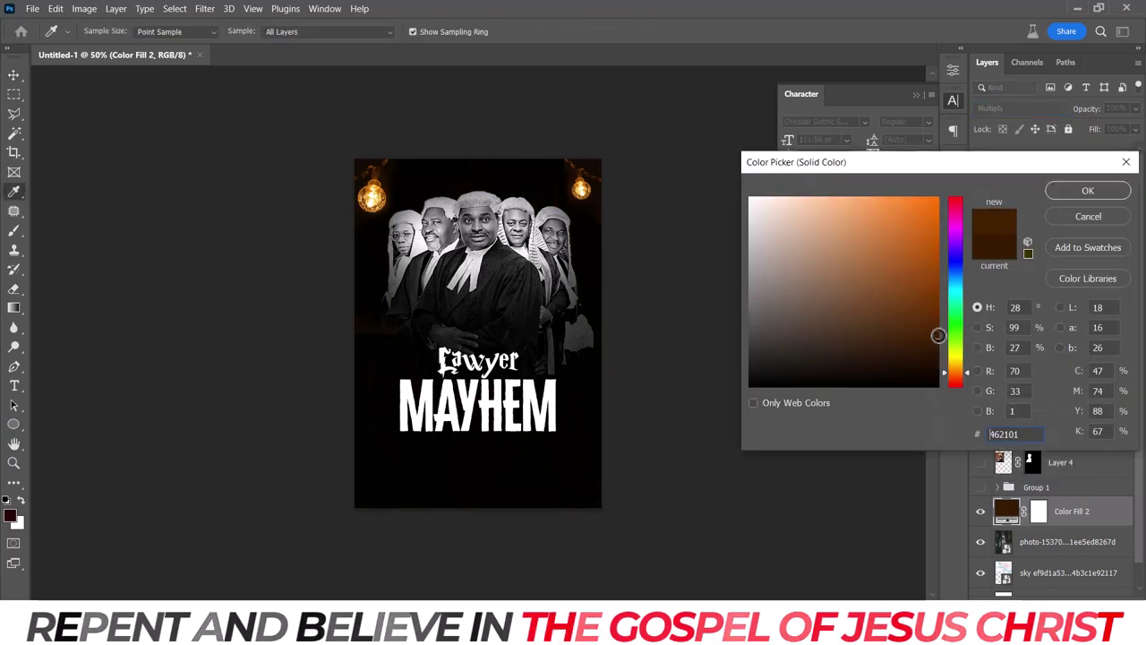
mouse_move(954, 372)
mouse_down()
mouse_move(941, 266)
mouse_move(950, 399)
mouse_up()
drag(931, 215, 949, 179)
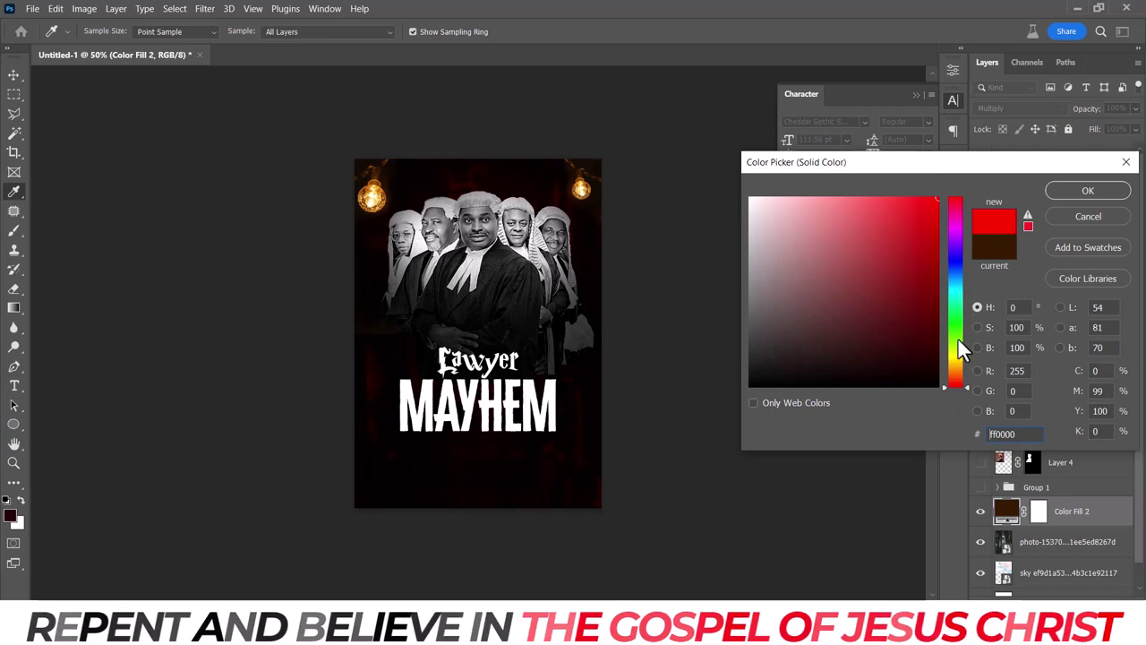
drag(958, 340, 957, 370)
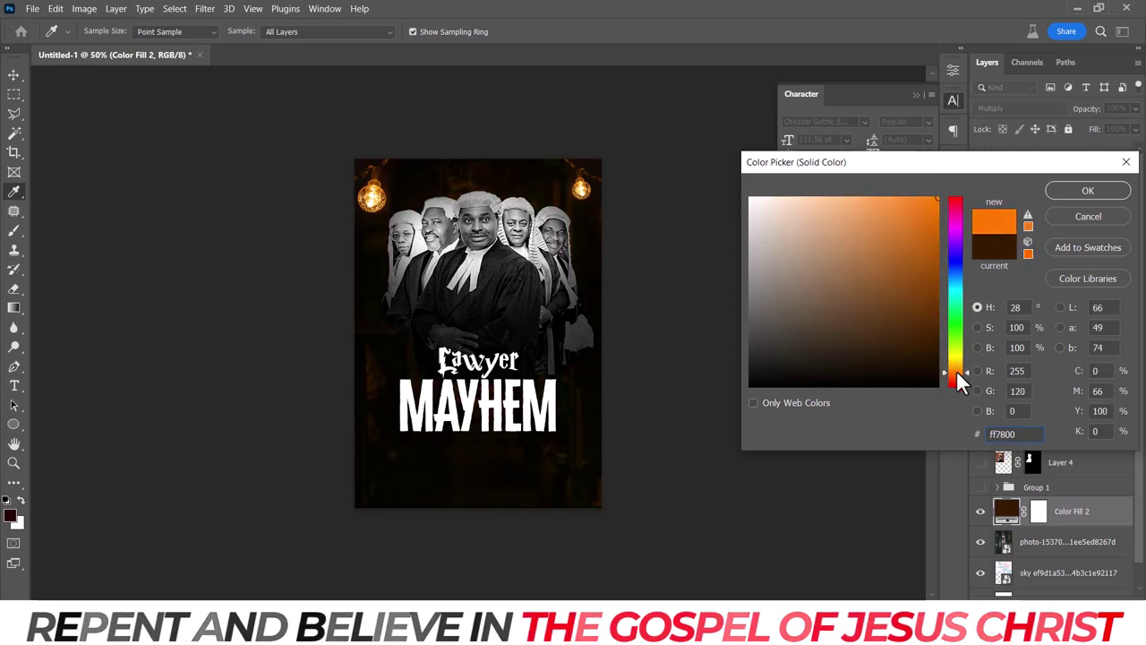
click(1071, 190)
Select the Color Fill 1 copy layer and hide the text formatting settings.
click(1047, 545)
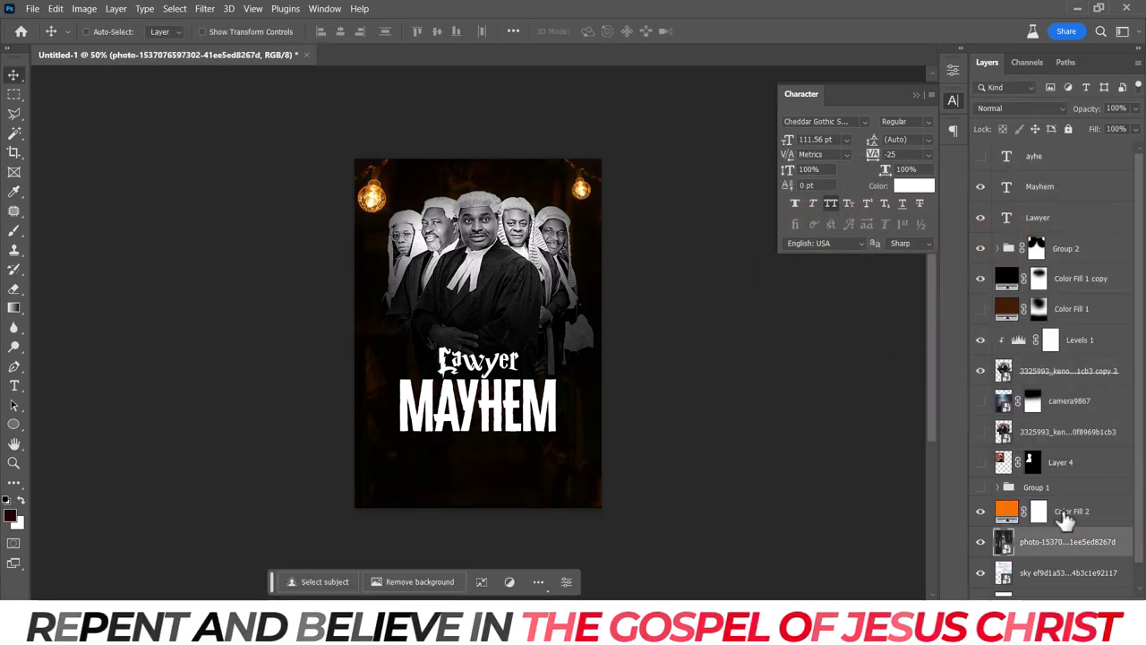
click(1064, 521)
click(1087, 286)
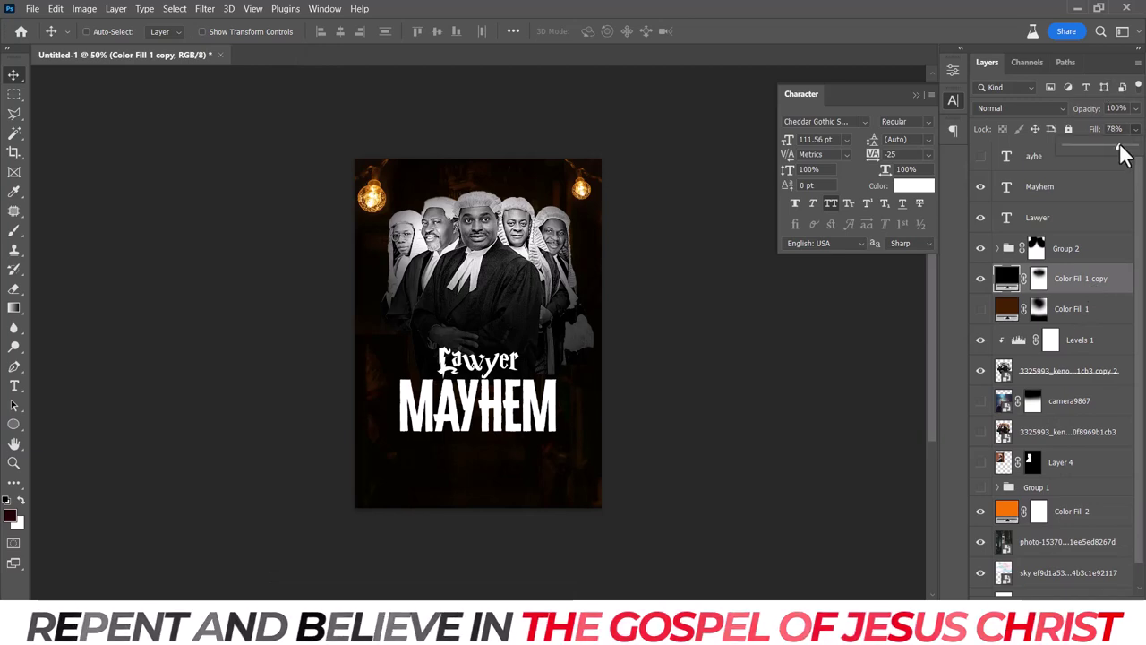
click(952, 101)
scroll(632, 242, down, 1)
scroll(631, 242, up, 2)
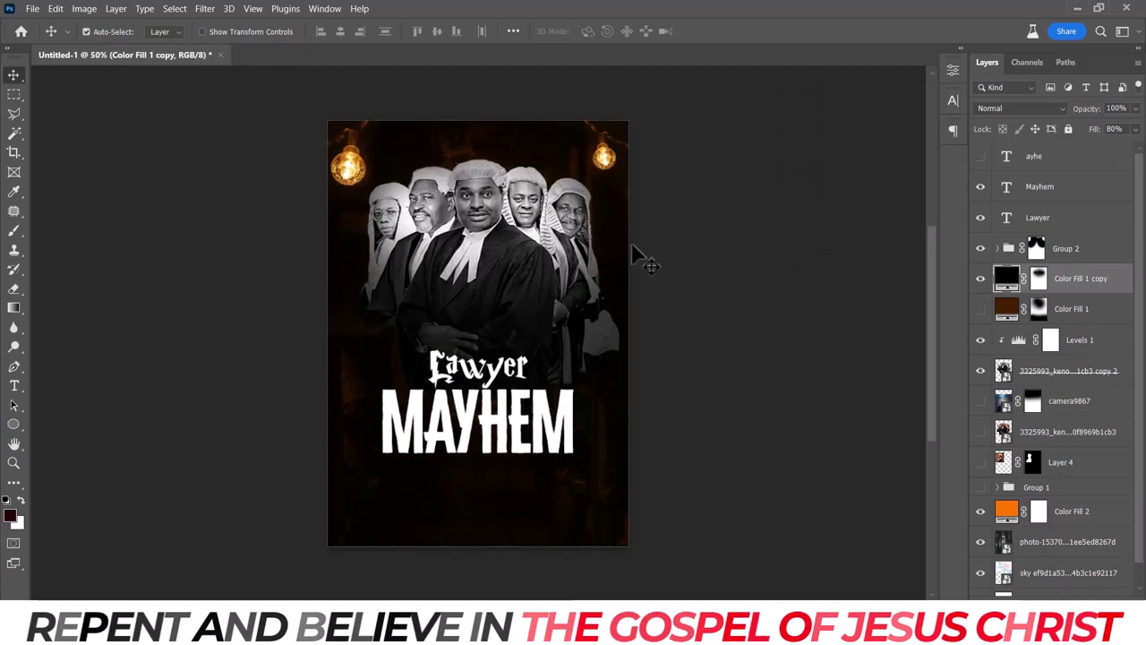
scroll(631, 242, down, 3)
scroll(633, 254, up, 1)
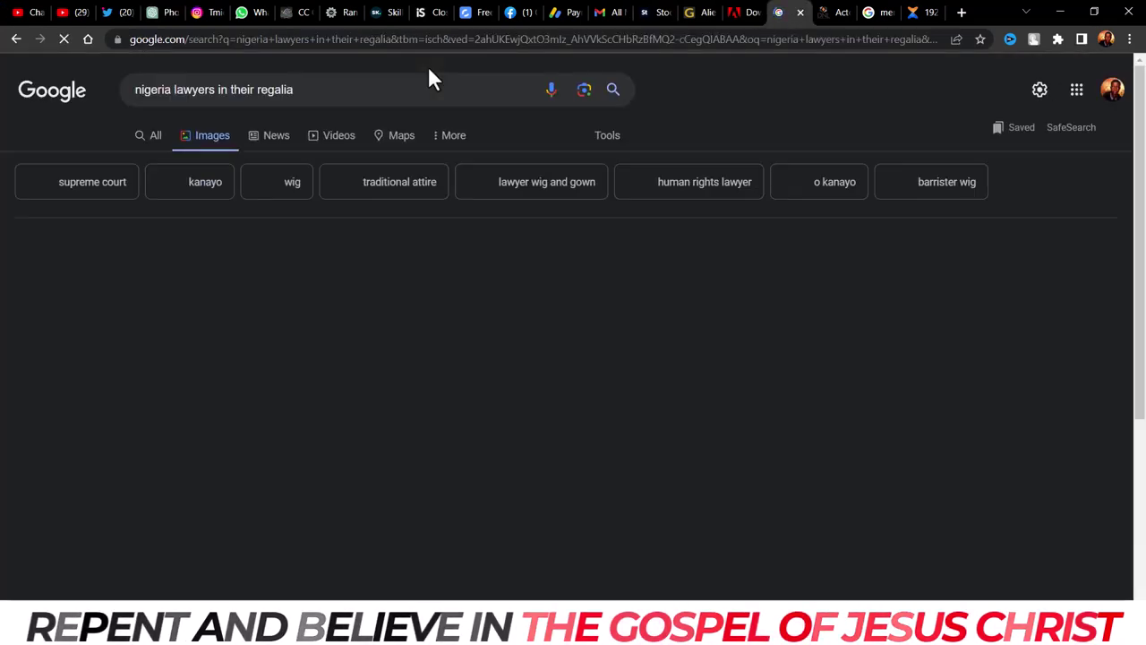
Search Google Images for 'netflix movie posters' and copy The Gray Man poster image.
drag(388, 84, 104, 81)
text(netflix)
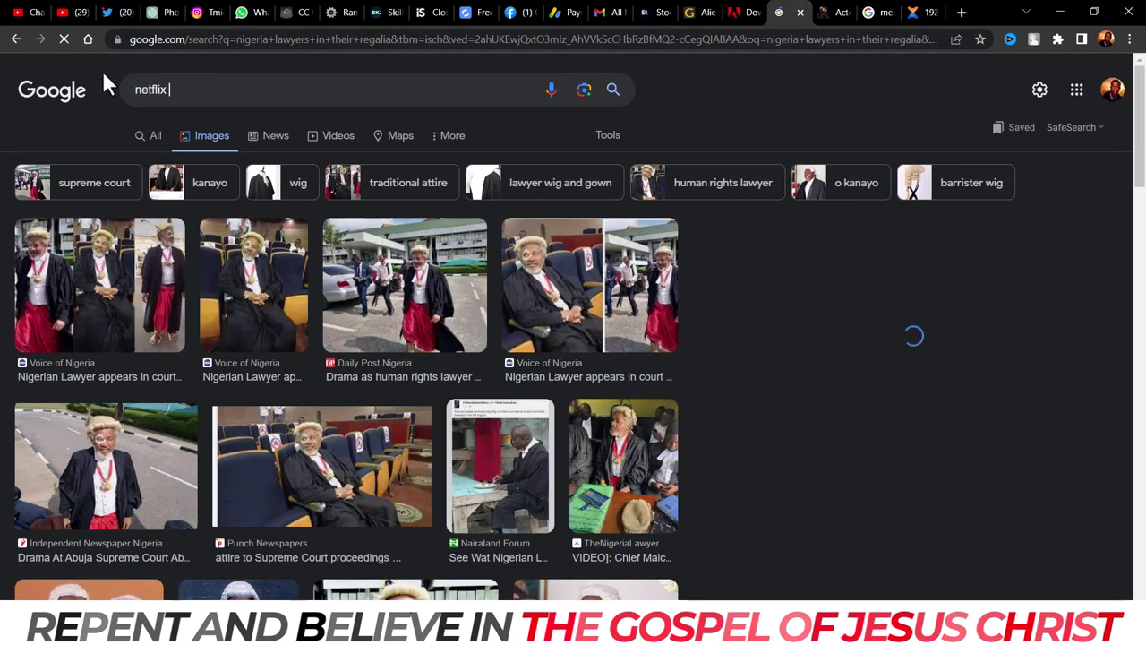
text( movie posters)
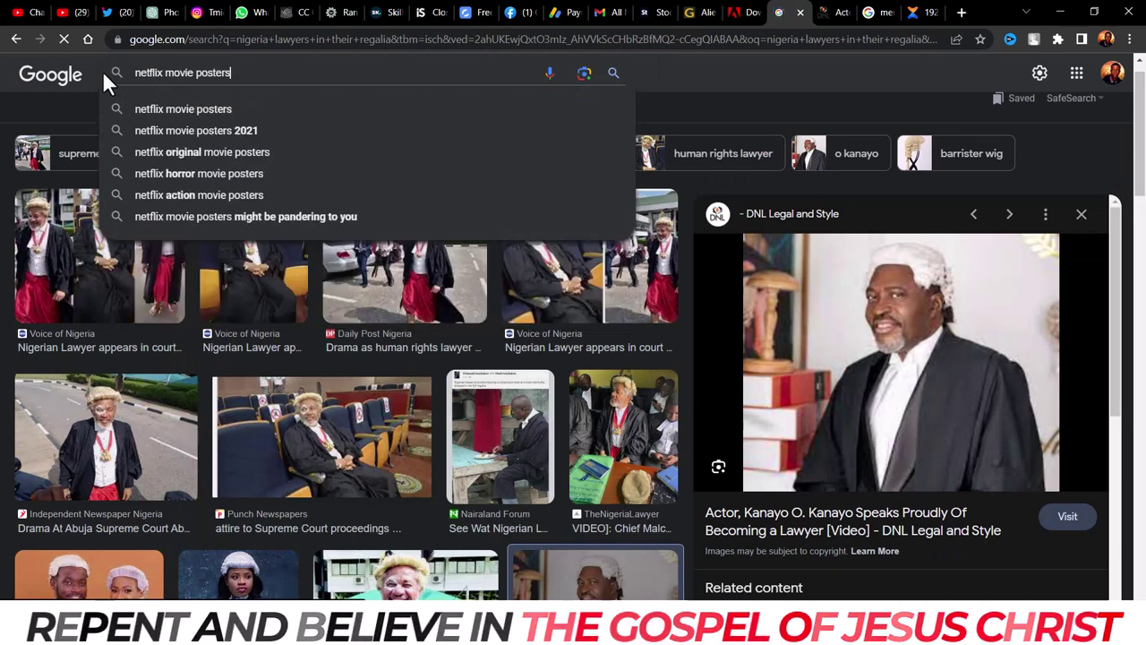
key(Return)
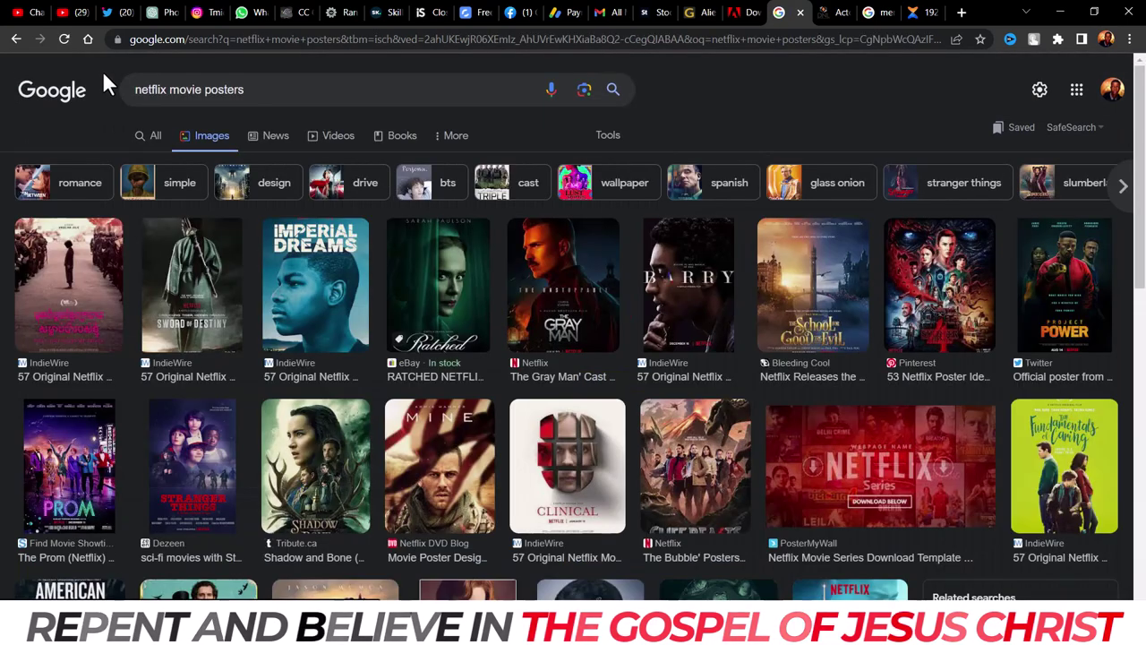
click(571, 275)
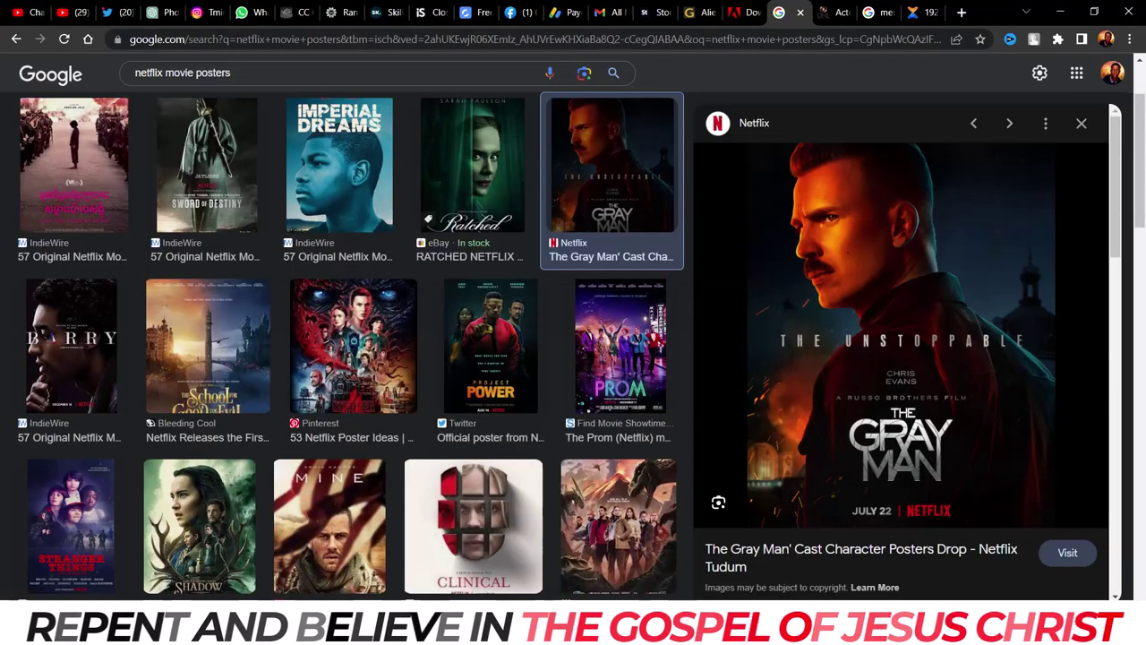
right_click(900, 344)
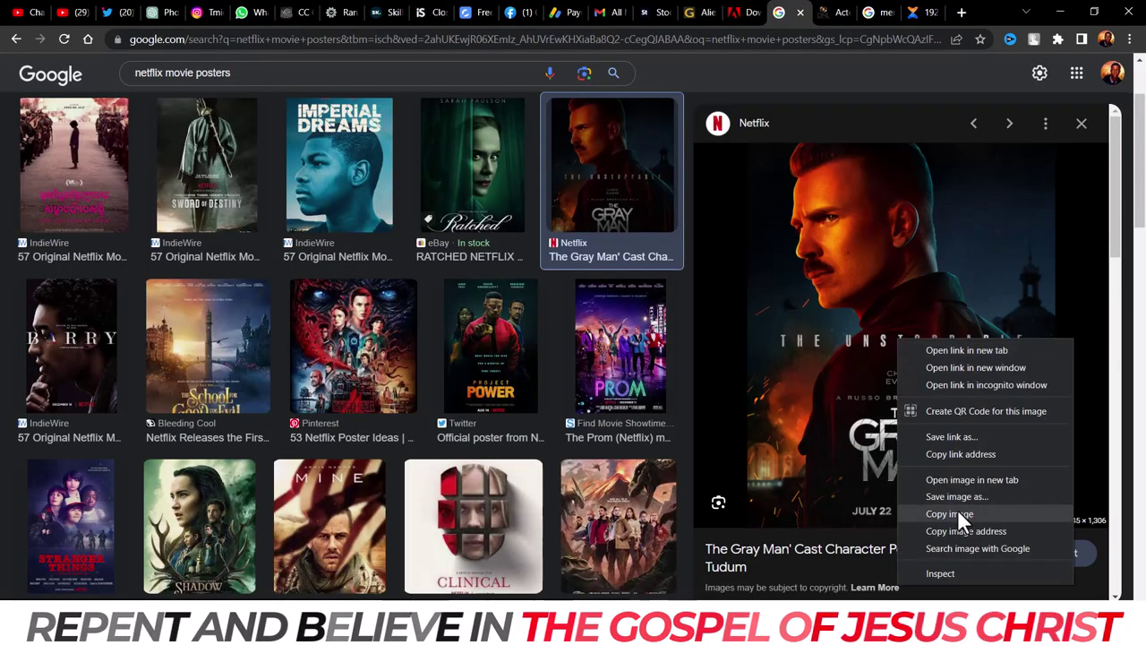
click(956, 507)
Preview the Project Power, Barry and Sword of Destiny posters for reference.
click(539, 362)
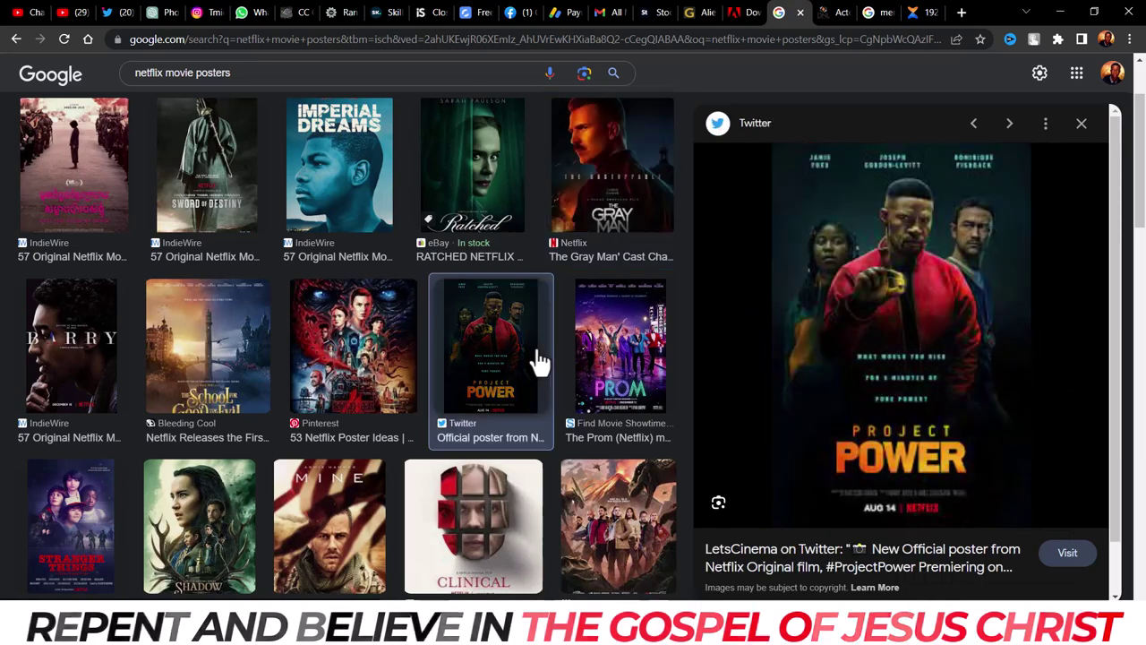
click(1081, 125)
scroll(1114, 290, up, 2)
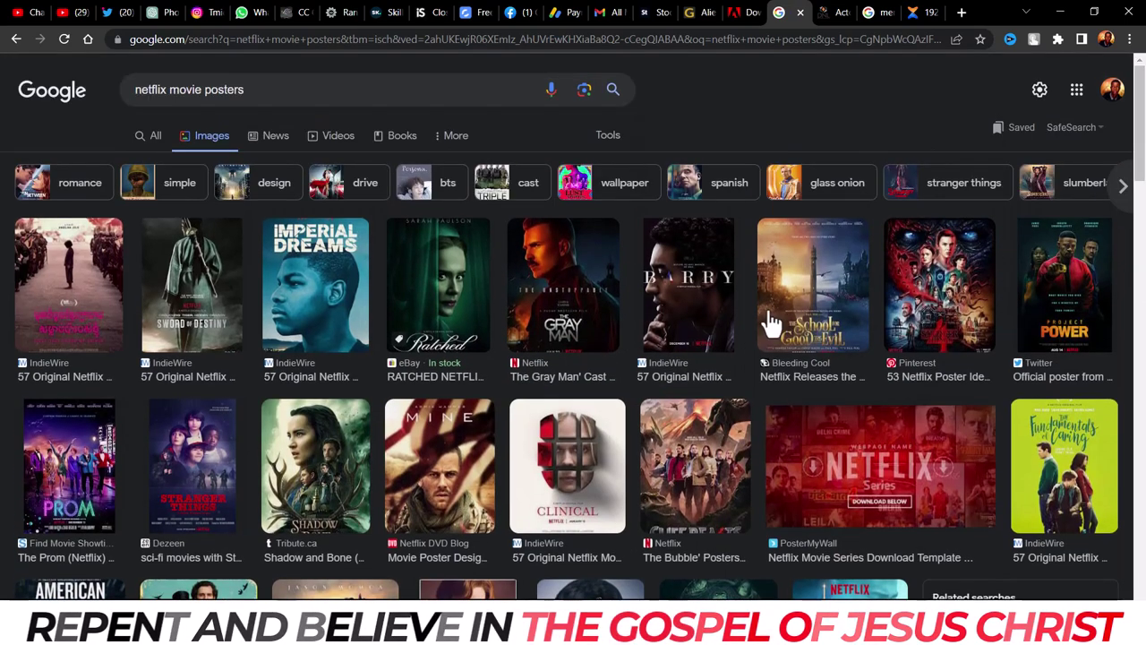
click(716, 329)
click(215, 202)
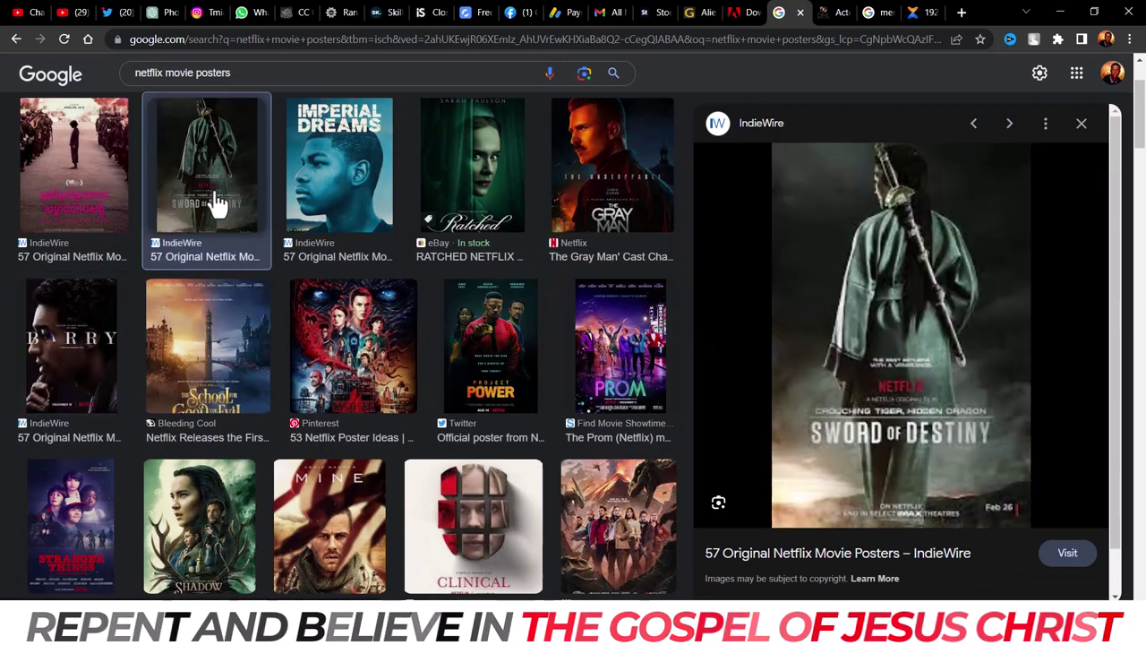
click(1083, 126)
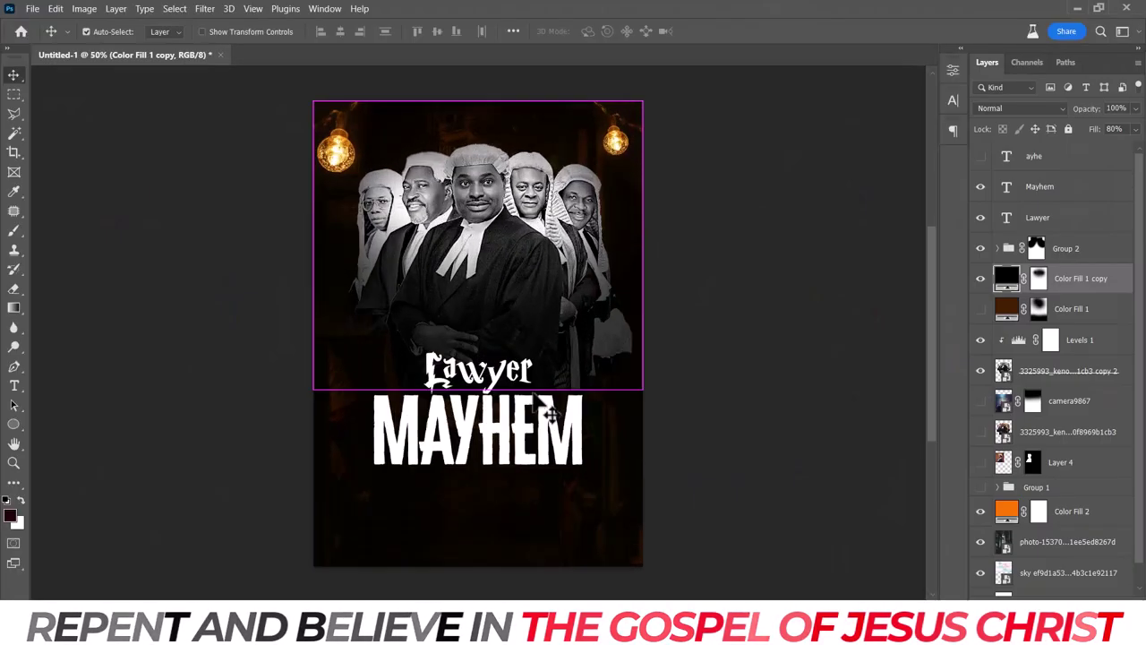
Recolour the whole MAYHEM text to red #cb0000 and commit the edit.
click(13, 385)
double_click(362, 439)
click(953, 100)
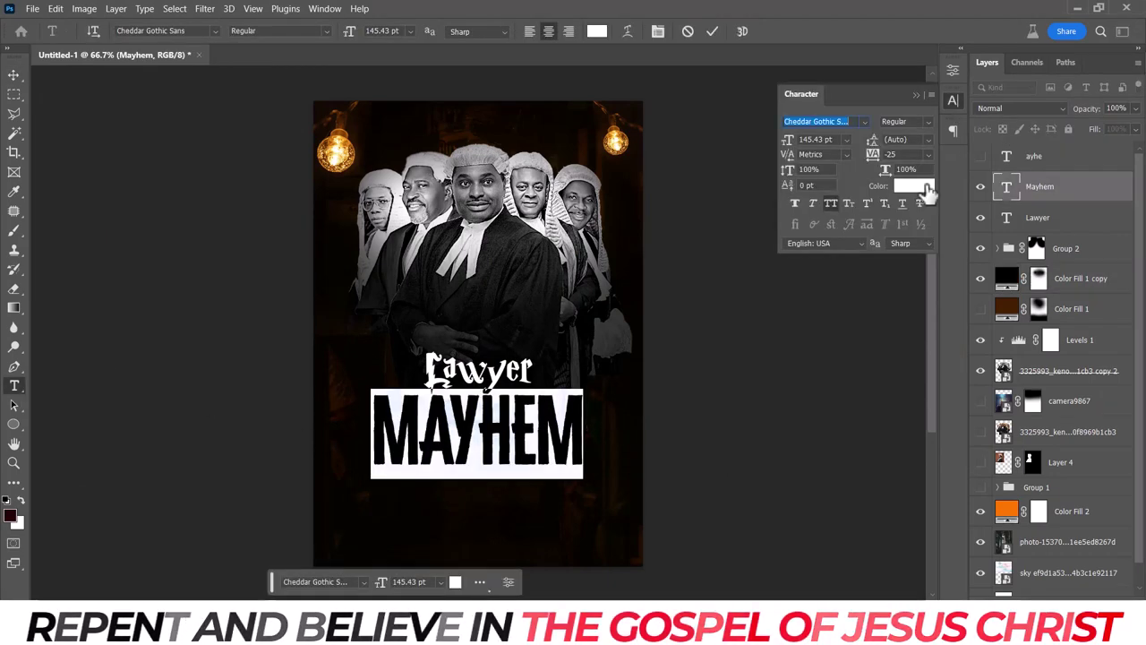
click(926, 188)
click(938, 252)
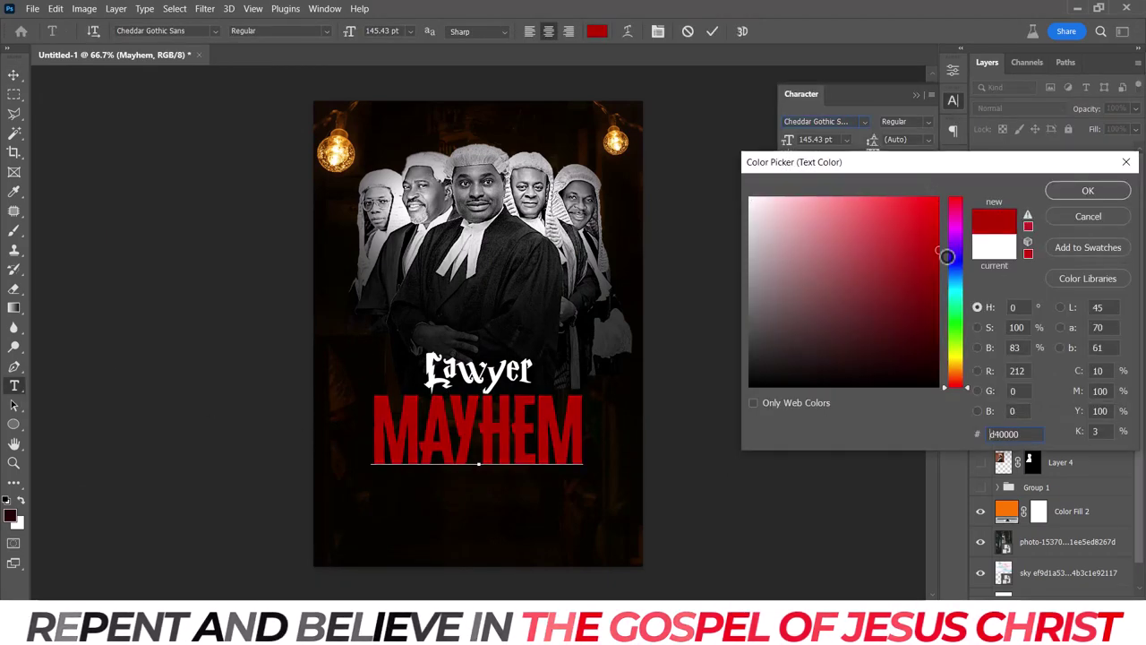
click(1087, 192)
click(711, 32)
Zoom out to check the poster, then switch to File Explorer.
key(ctrl+minus)
key(ctrl+minus)
key(ctrl+minus)
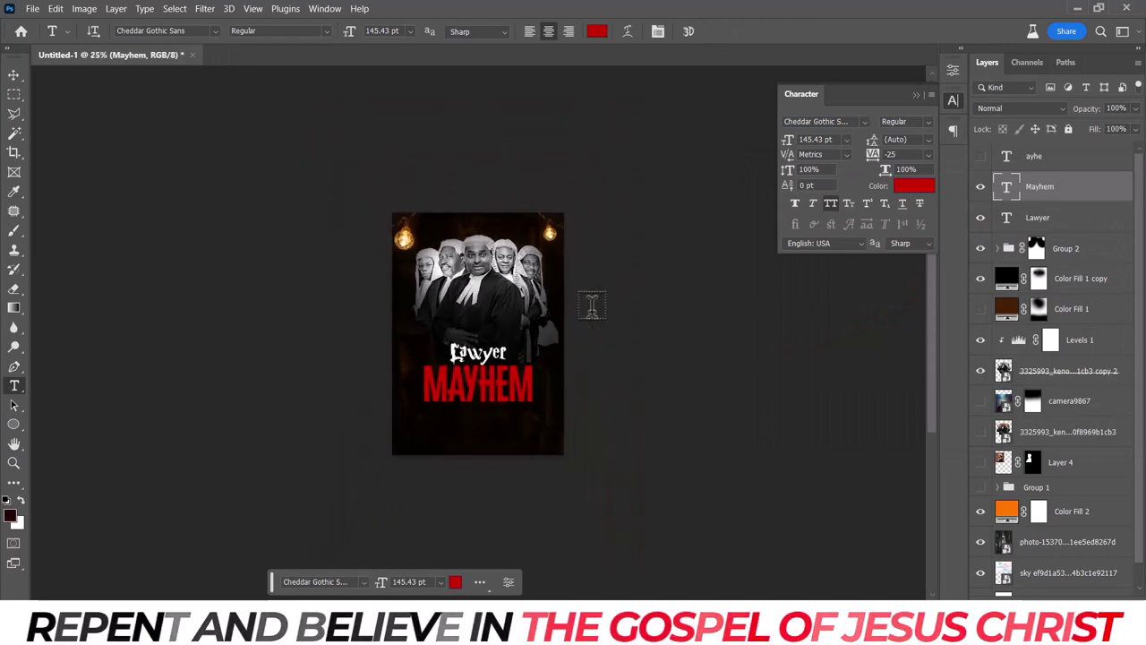
key(ctrl+plus)
key(ctrl+minus)
key(alt+Tab)
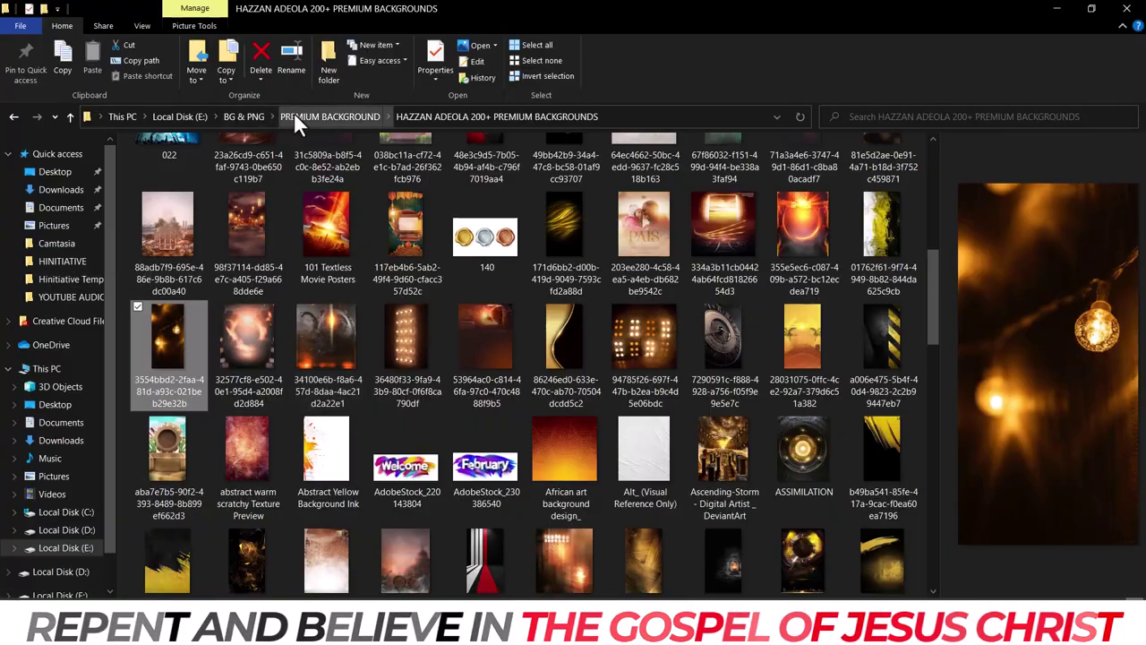
Navigate from the backgrounds folder to Local Disk (E:) > MY FILES > PREMIUM TEXT EFFECT.
click(296, 116)
click(244, 116)
click(184, 116)
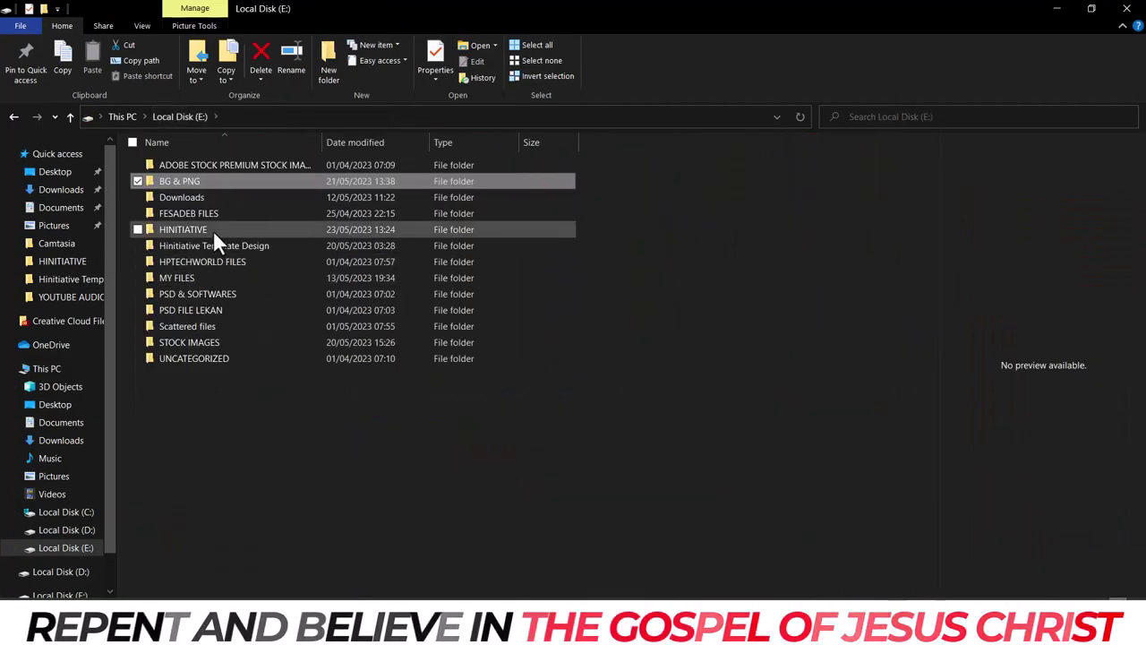
double_click(203, 278)
double_click(211, 276)
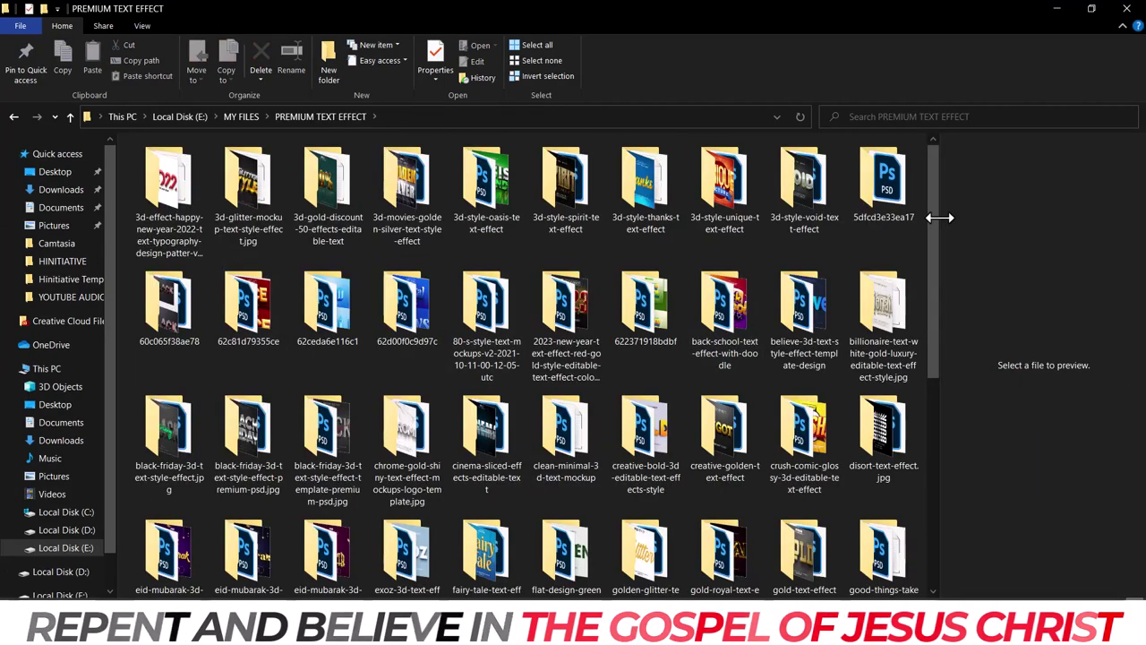
Open 211.psd from the 3d-gold-discount-50-effects-editable-text folder.
mouse_move(934, 239)
mouse_down()
mouse_move(938, 392)
mouse_move(946, 254)
mouse_up()
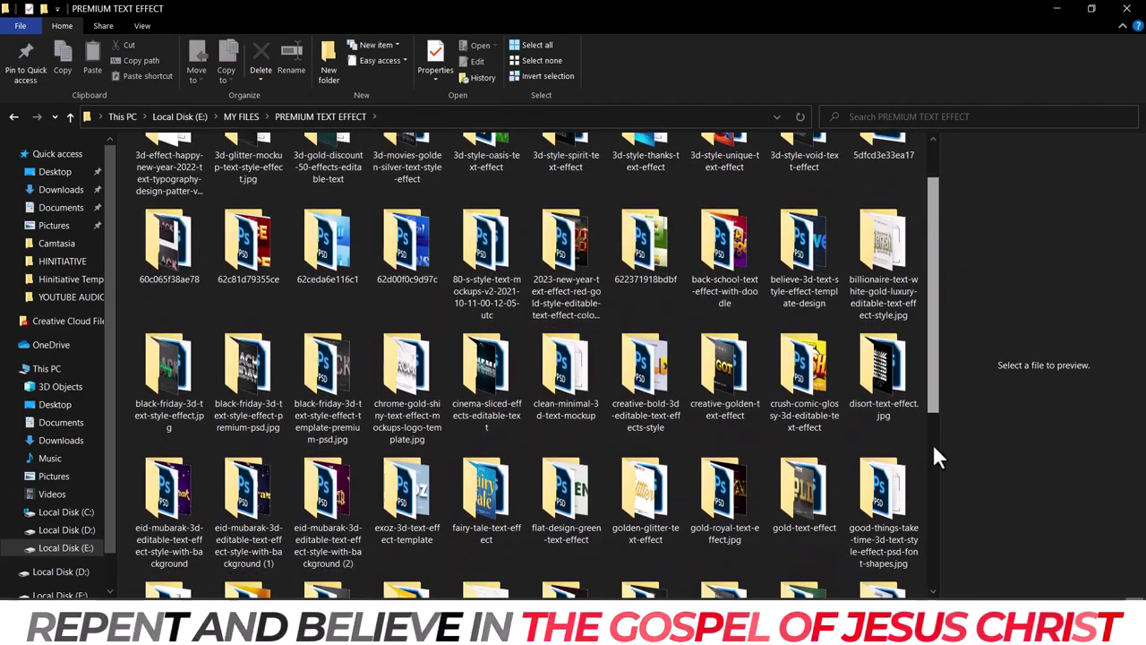
scroll(937, 457, down, 3)
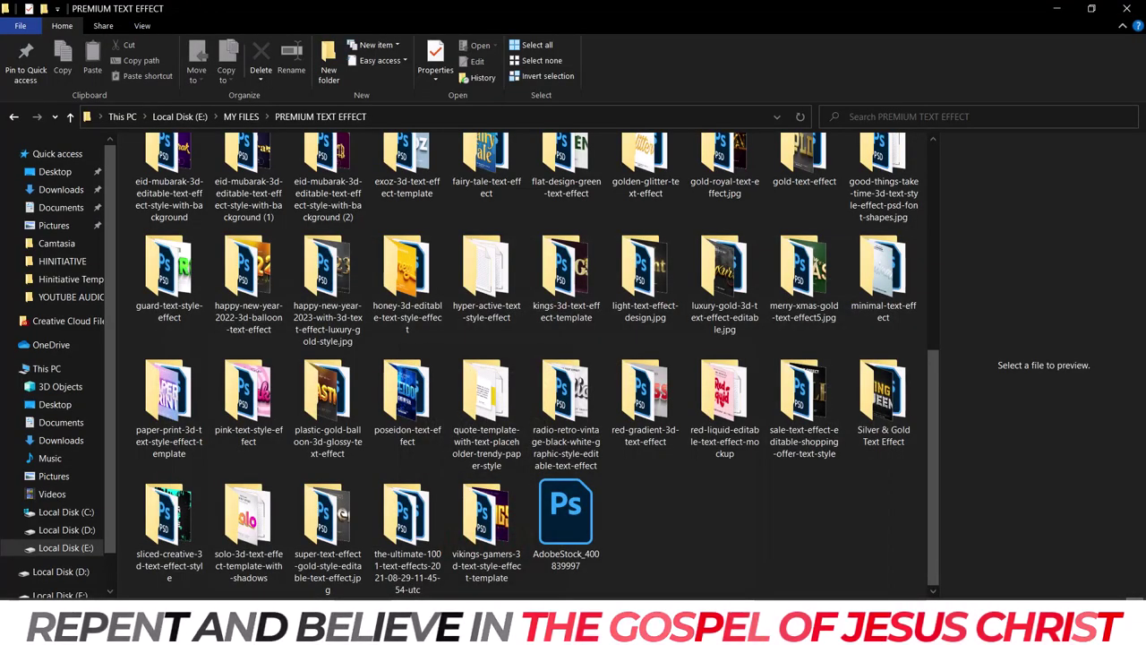
mouse_move(931, 409)
mouse_down()
mouse_move(938, 289)
mouse_move(929, 298)
mouse_move(947, 235)
mouse_up()
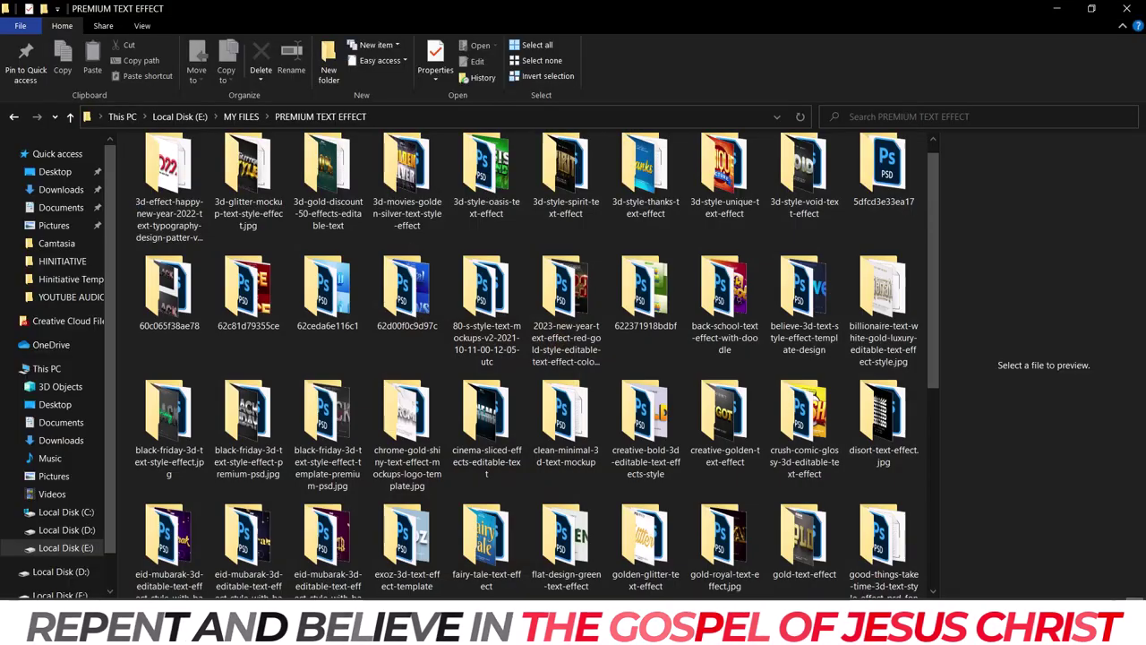
double_click(328, 179)
click(251, 180)
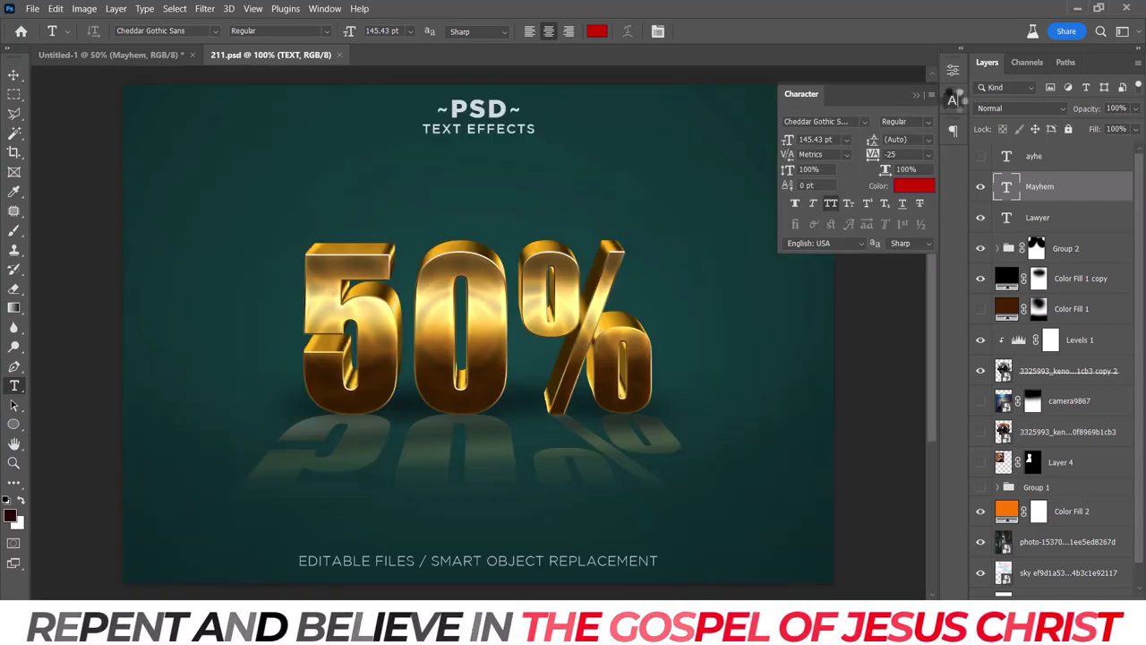
Open the editable text smart object inside 211.psd's Effects group.
click(953, 100)
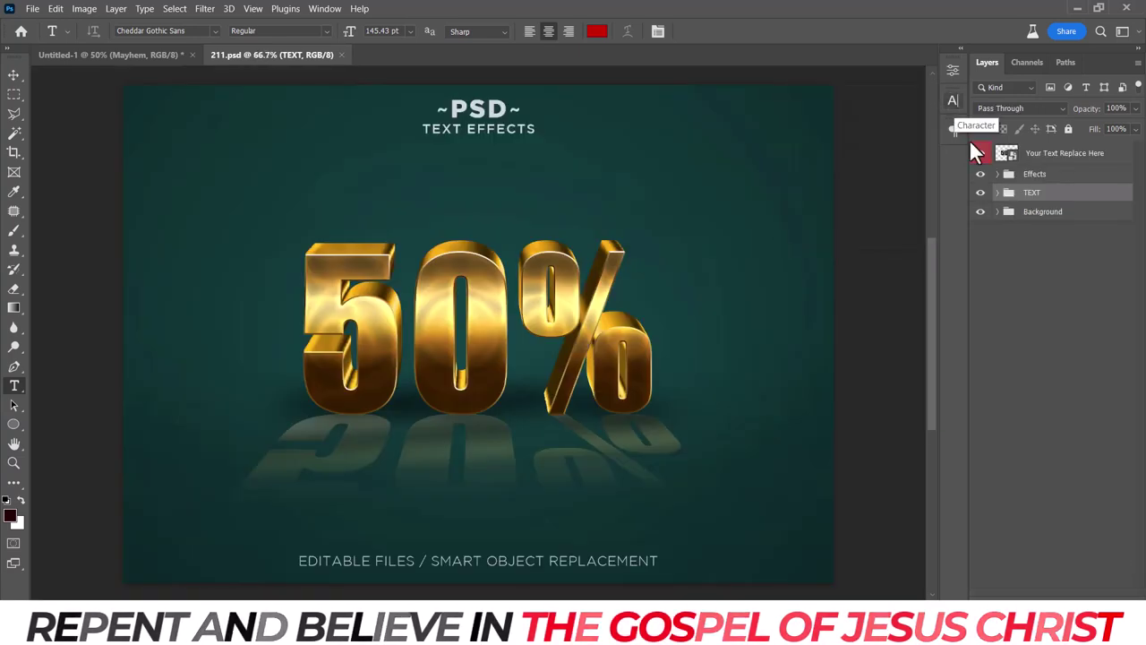
click(997, 173)
click(998, 174)
double_click(1006, 154)
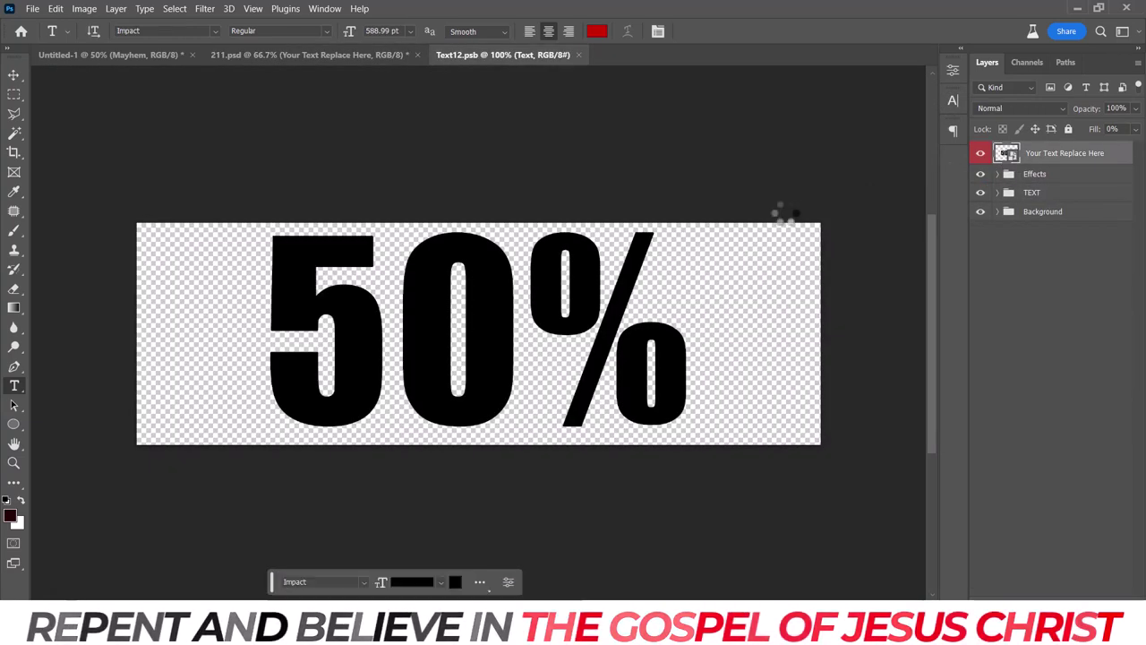
Drag the red MAYHEM into the smart object, scale it to fill, hide the 50% text, and save.
click(163, 57)
key(v)
drag(475, 401, 487, 344)
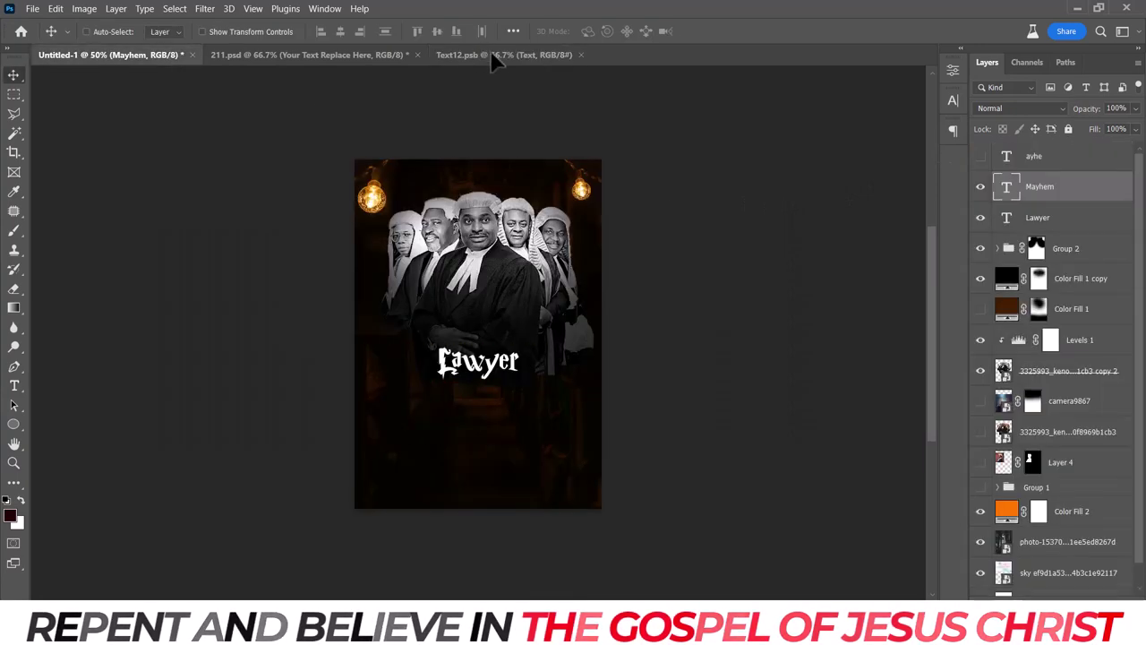
key(ctrl+t)
drag(584, 299, 762, 219)
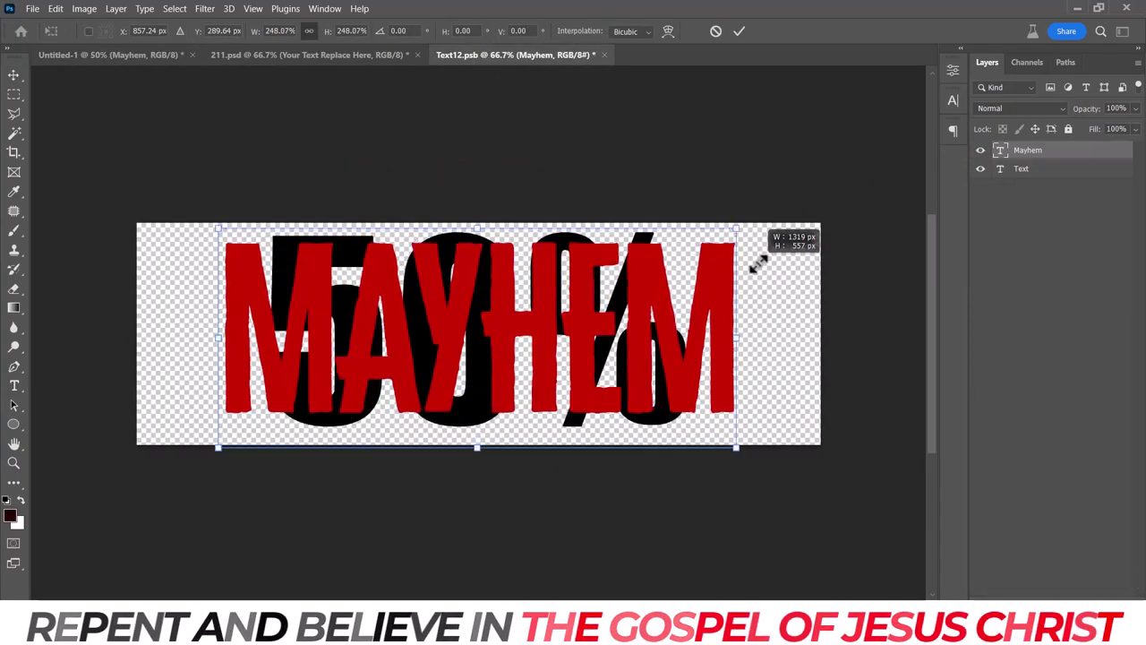
key(Return)
click(979, 168)
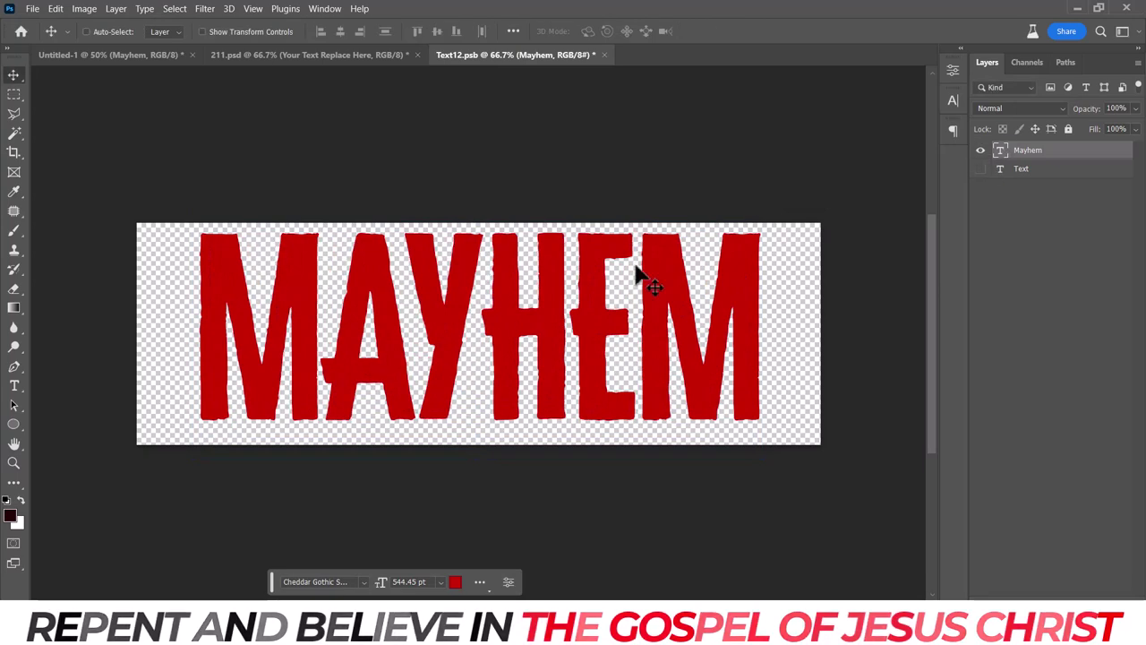
key(ctrl+s)
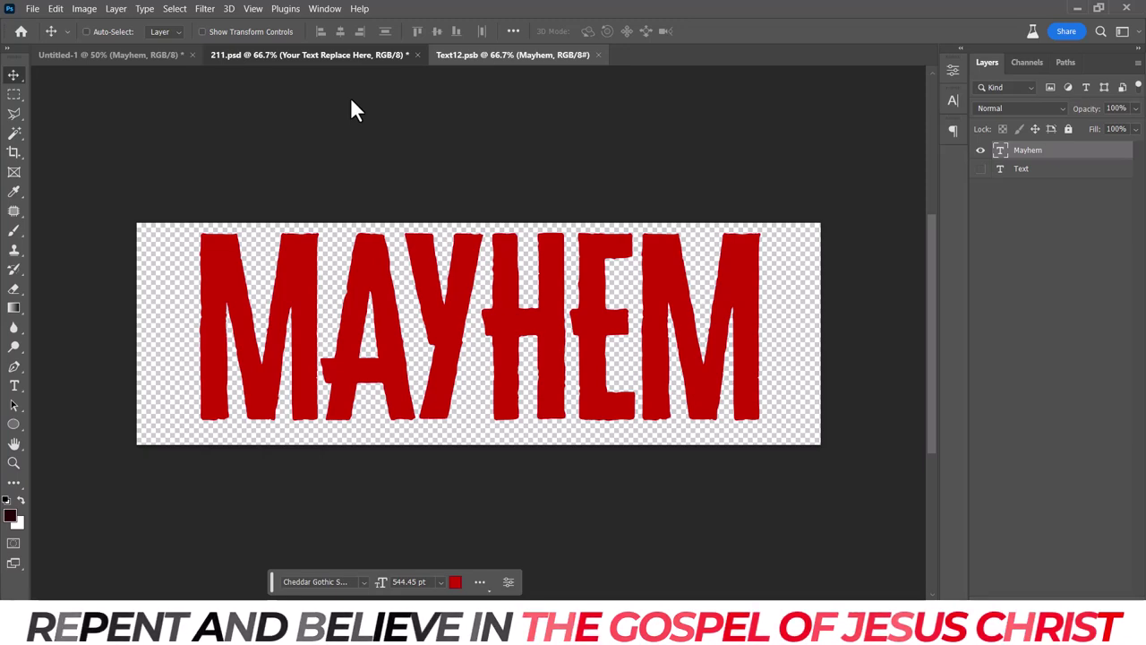
key(ctrl+shift+Tab)
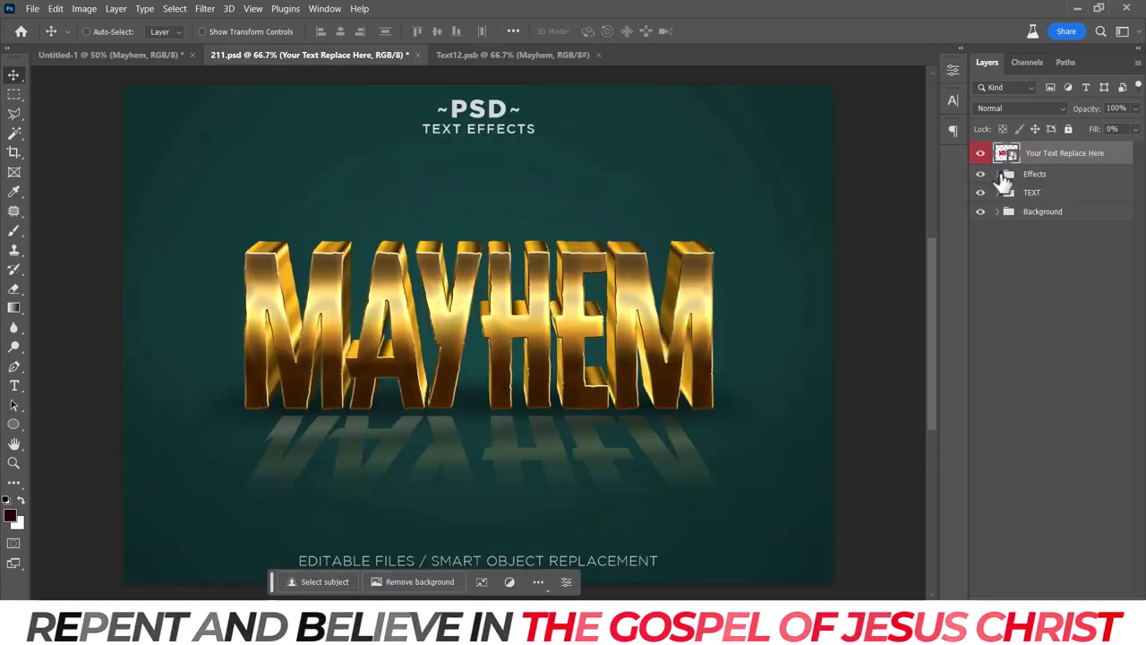
Hide the 3D, Mirror, Shadow, TEXT and background layers and stamp the visible gold MAYHEM.
click(999, 175)
click(981, 218)
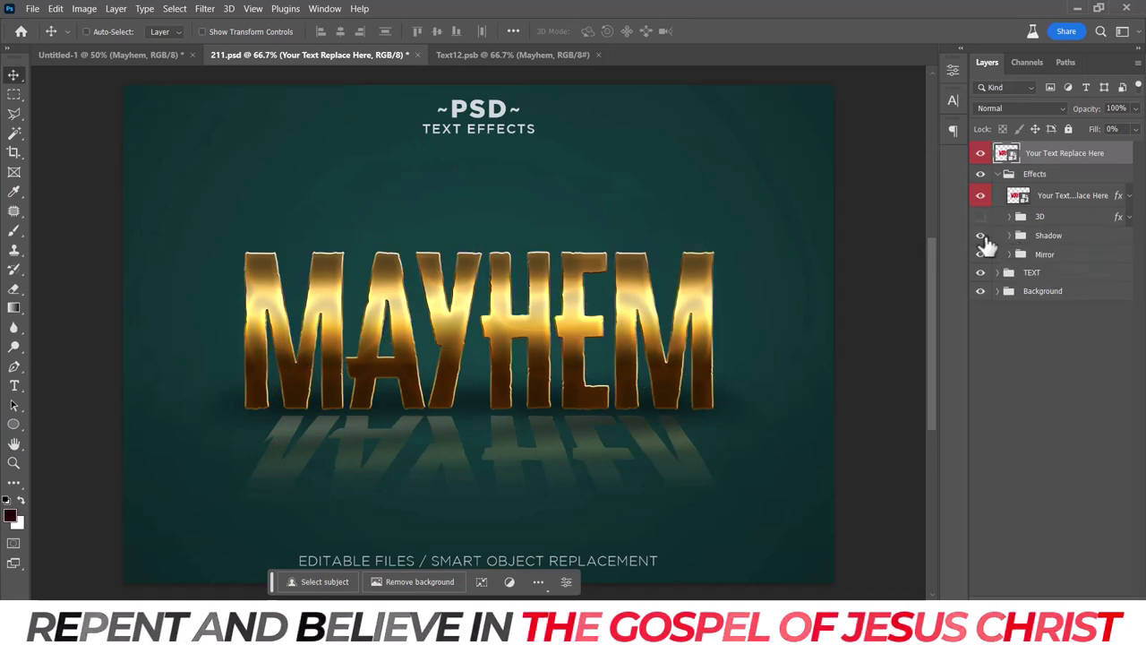
click(982, 256)
click(981, 236)
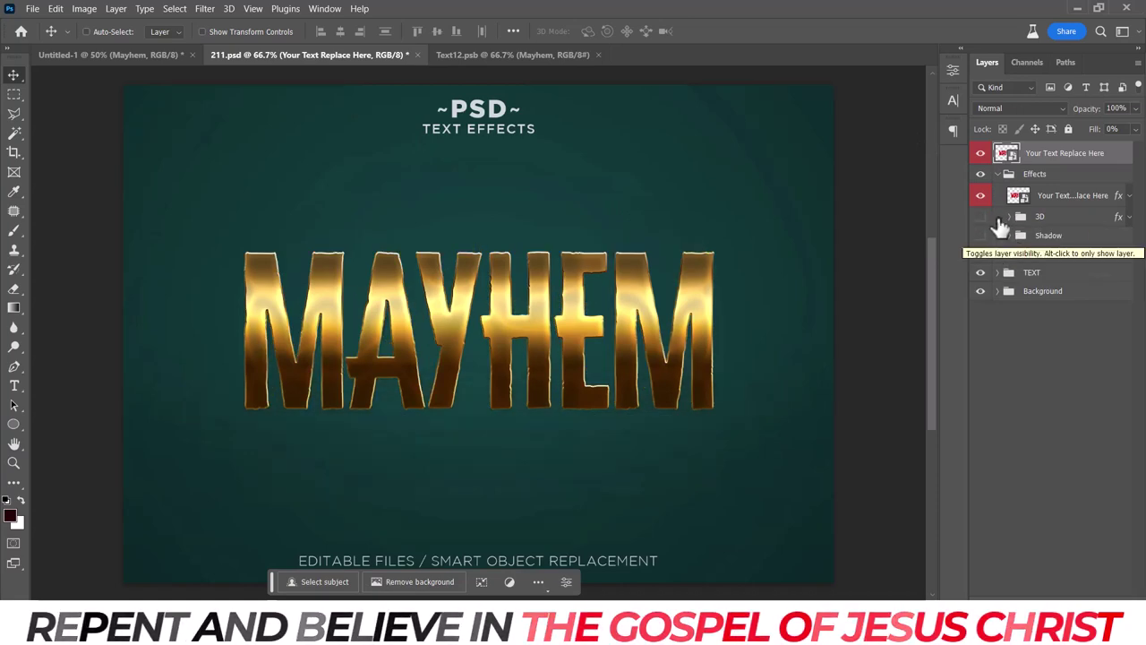
click(997, 174)
click(980, 212)
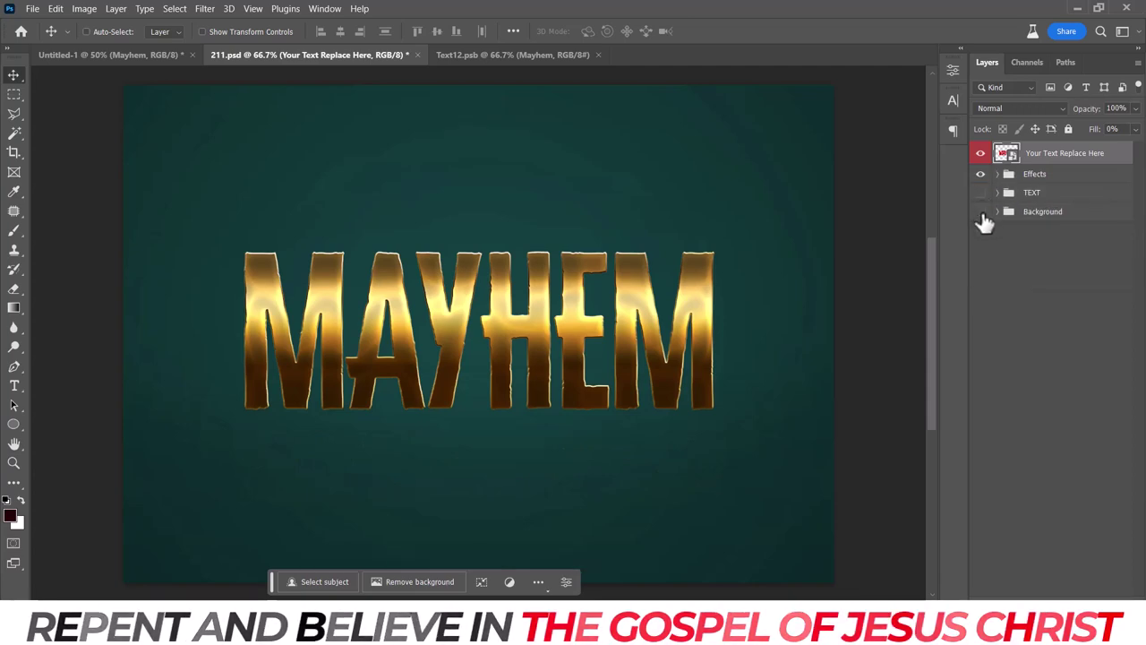
click(1034, 174)
key(ctrl+shift+alt+e)
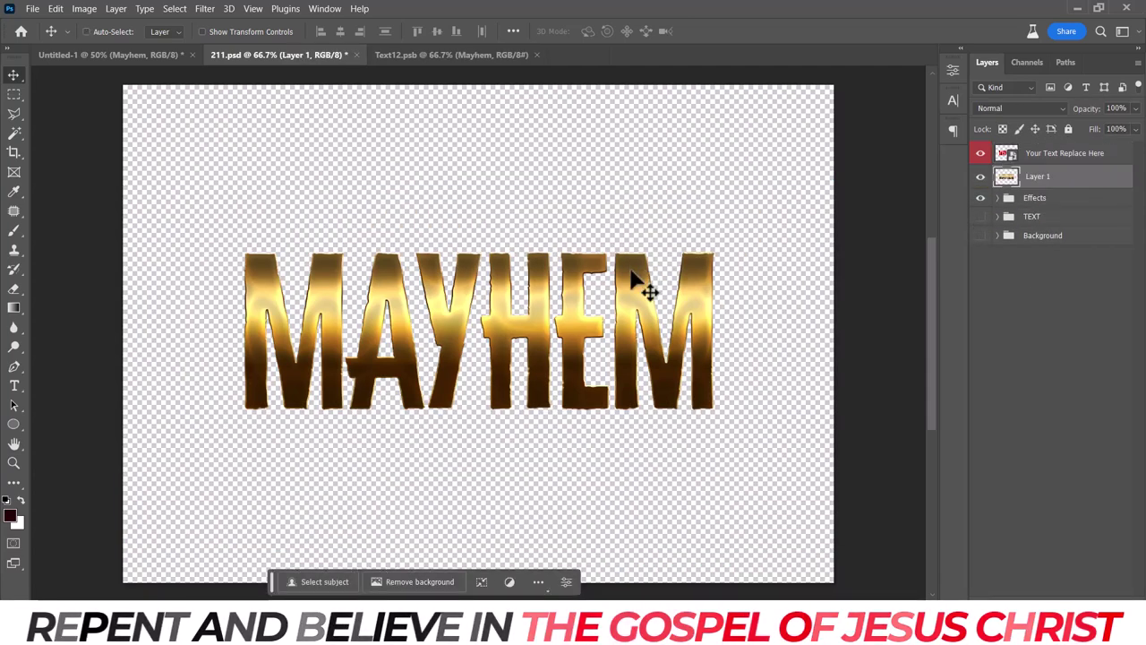
Bring the gold MAYHEM into the poster as a smart object, scaled over the red title.
drag(639, 286, 495, 397)
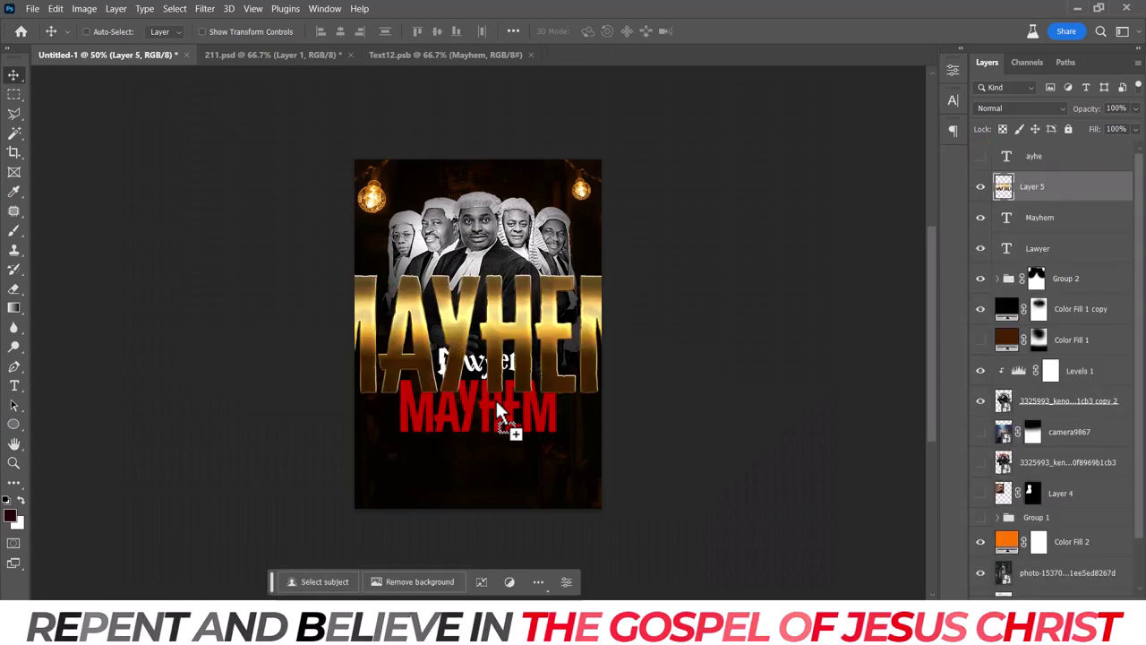
right_click(1057, 189)
click(987, 248)
click(586, 333)
key(ctrl+t)
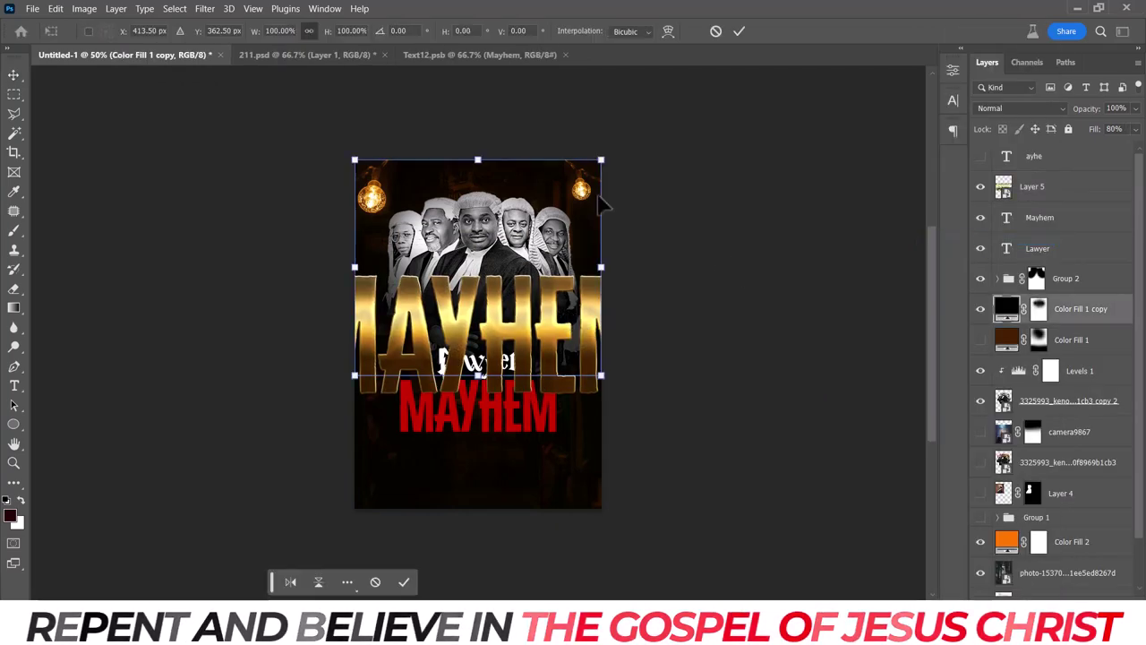
key(Escape)
key(ctrl+z)
key(ctrl+t)
drag(656, 274, 578, 289)
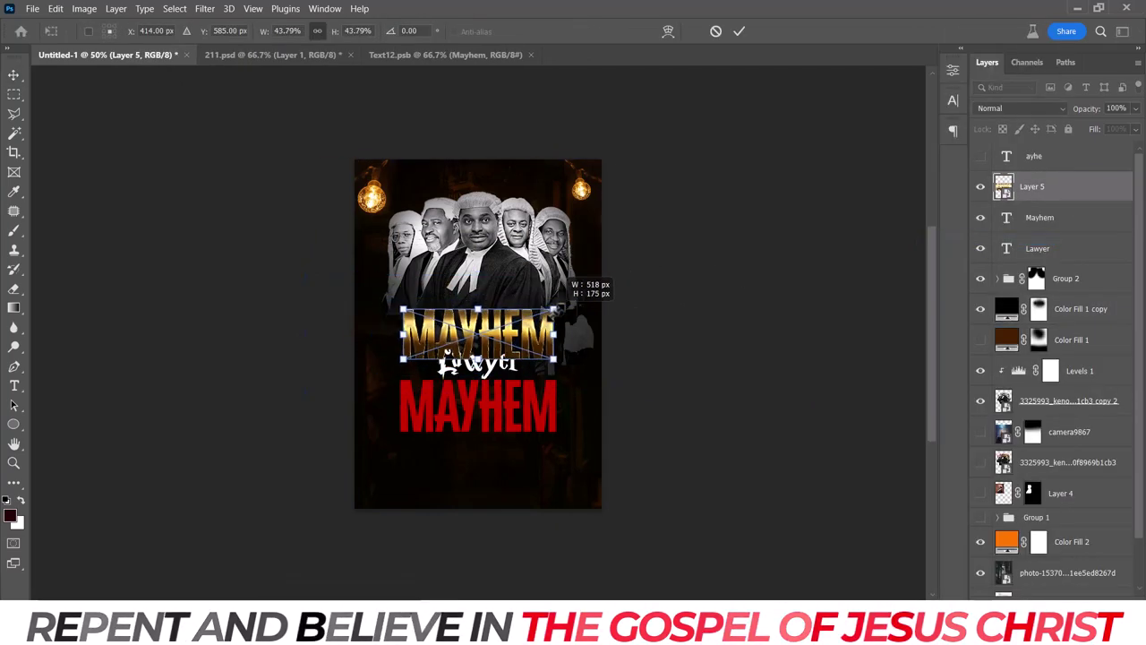
drag(484, 389, 484, 407)
key(Return)
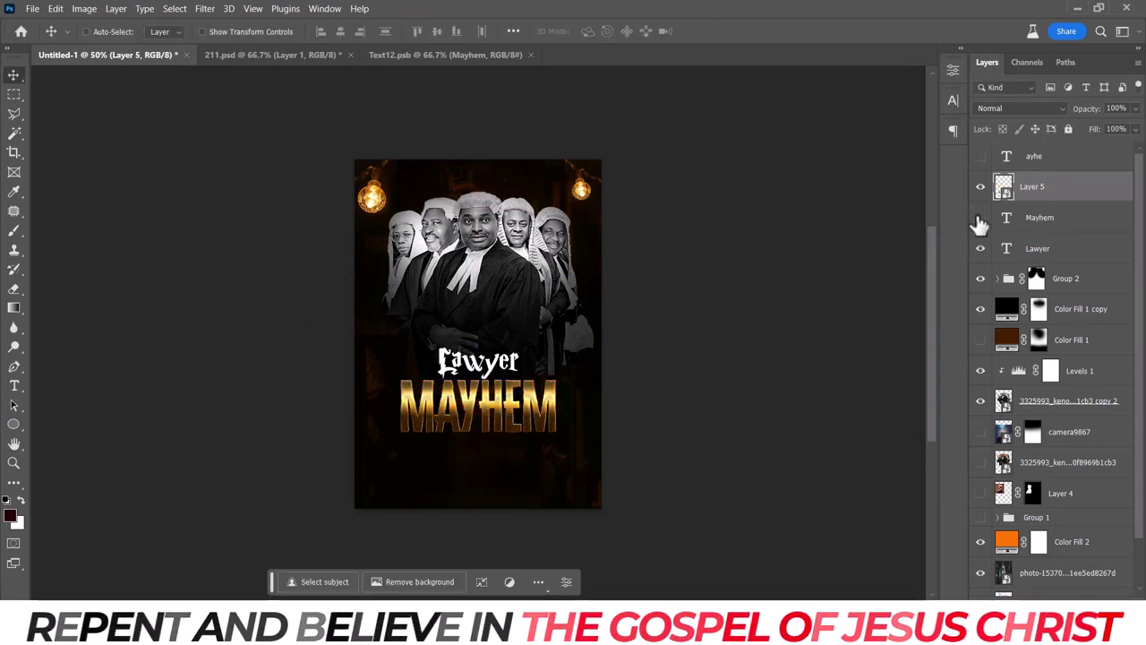
Try and remove a Curves adjustment, then hide the gold MAYHEM layer and select red Mayhem.
scroll(625, 367, up, 1)
scroll(625, 367, down, 2)
click(1040, 617)
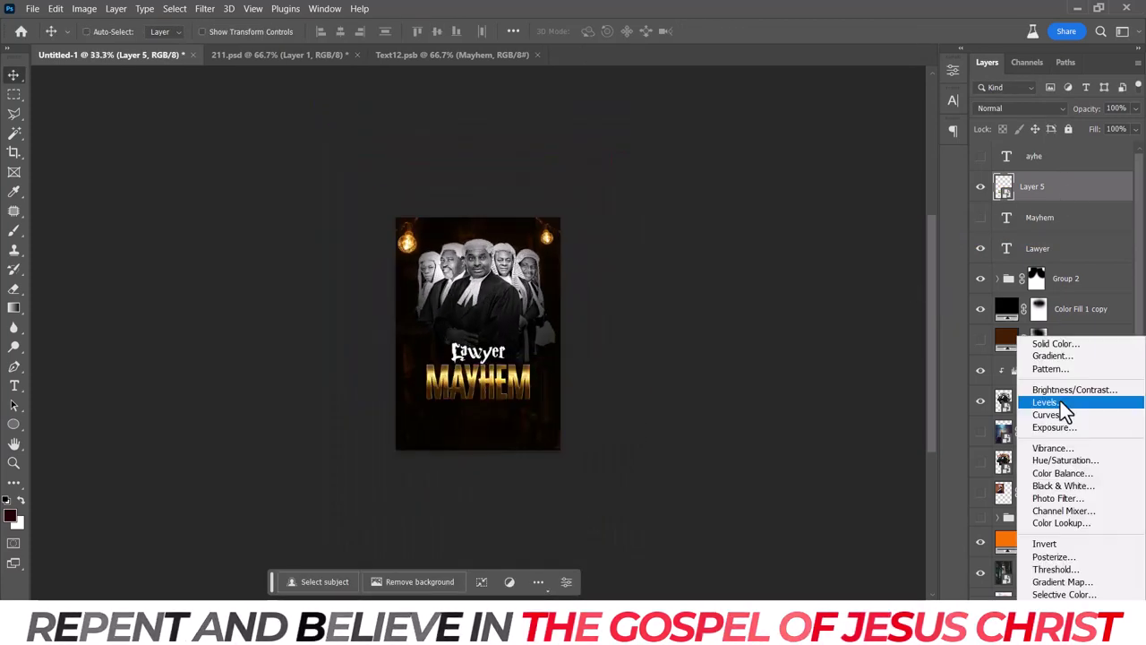
click(1056, 415)
drag(838, 214, 816, 205)
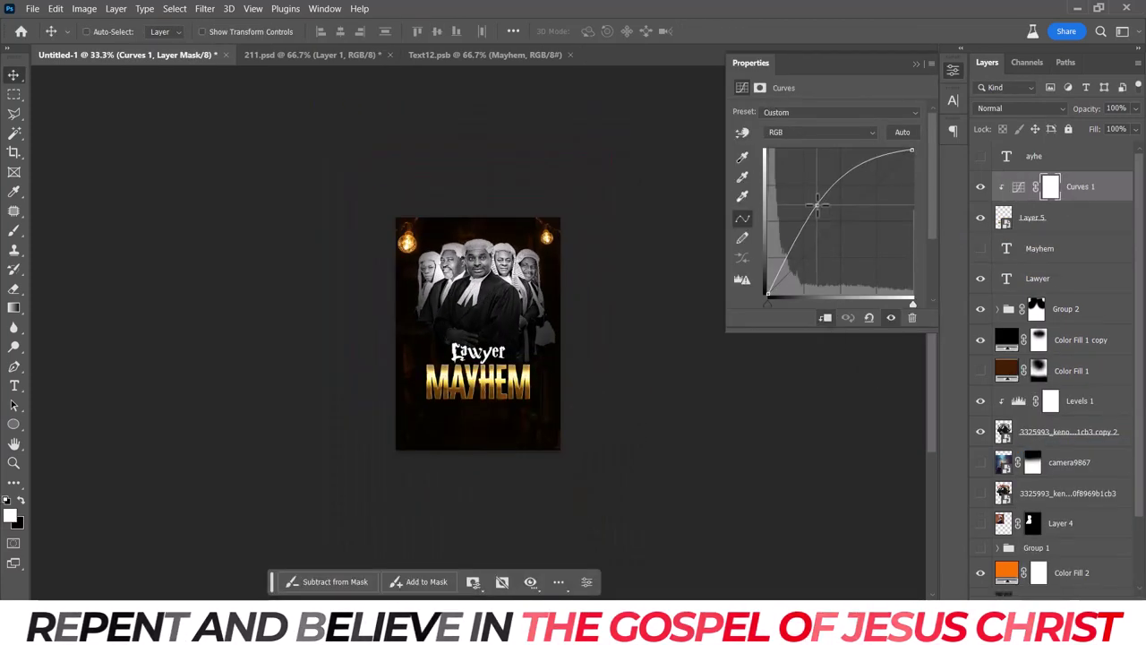
key(Delete)
click(954, 69)
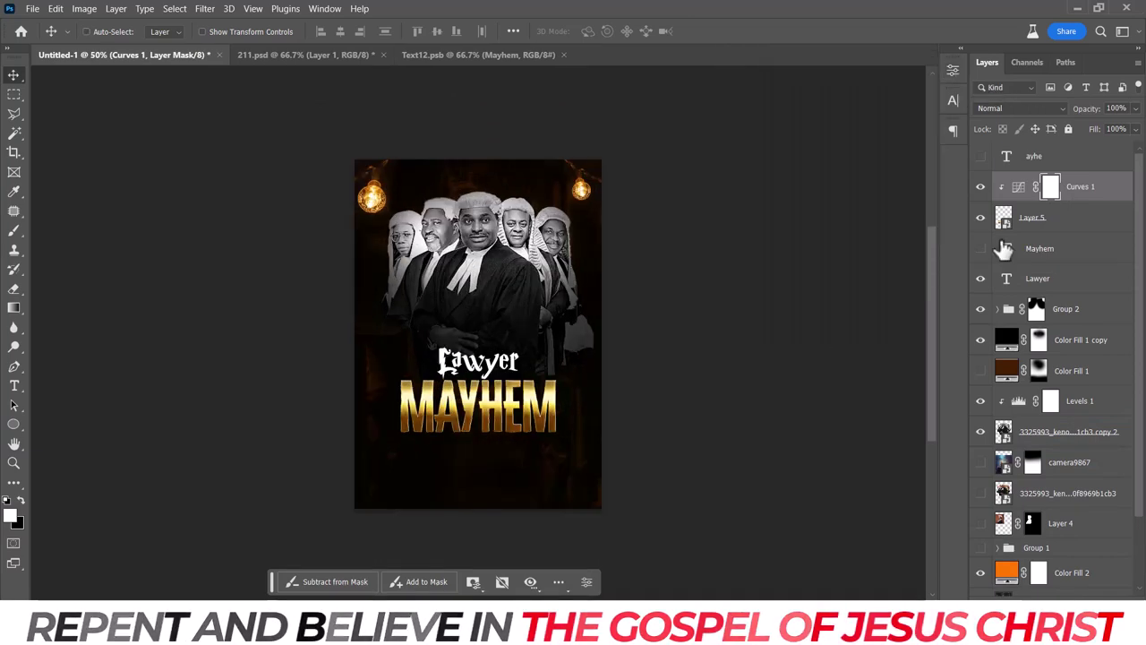
key(ctrl+plus)
click(981, 187)
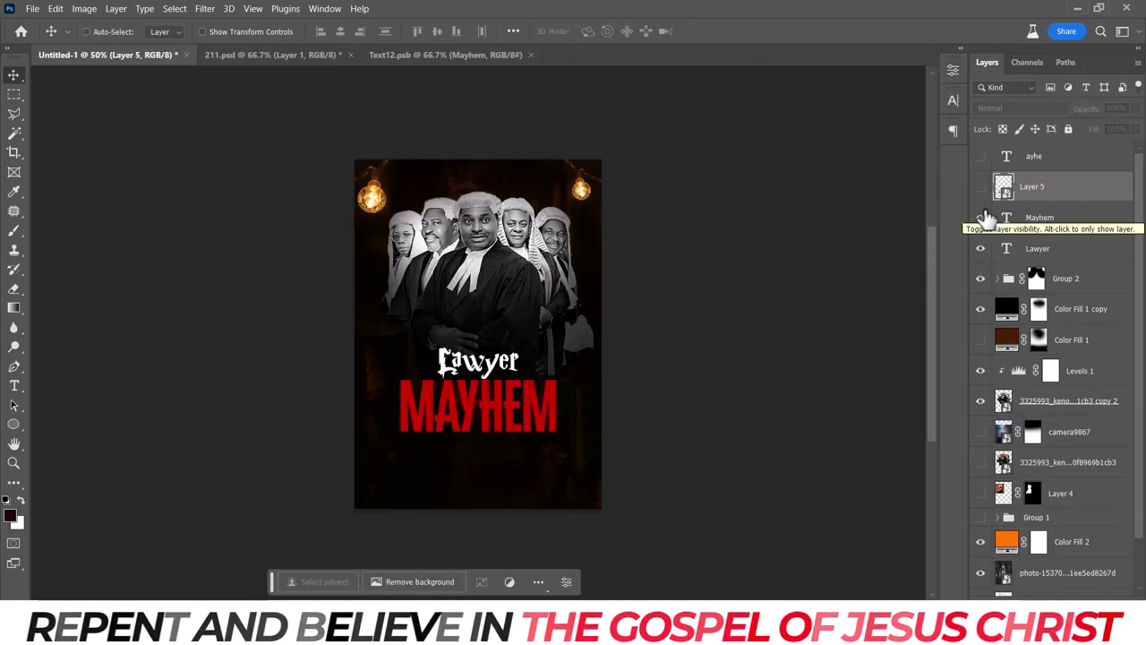
click(1043, 218)
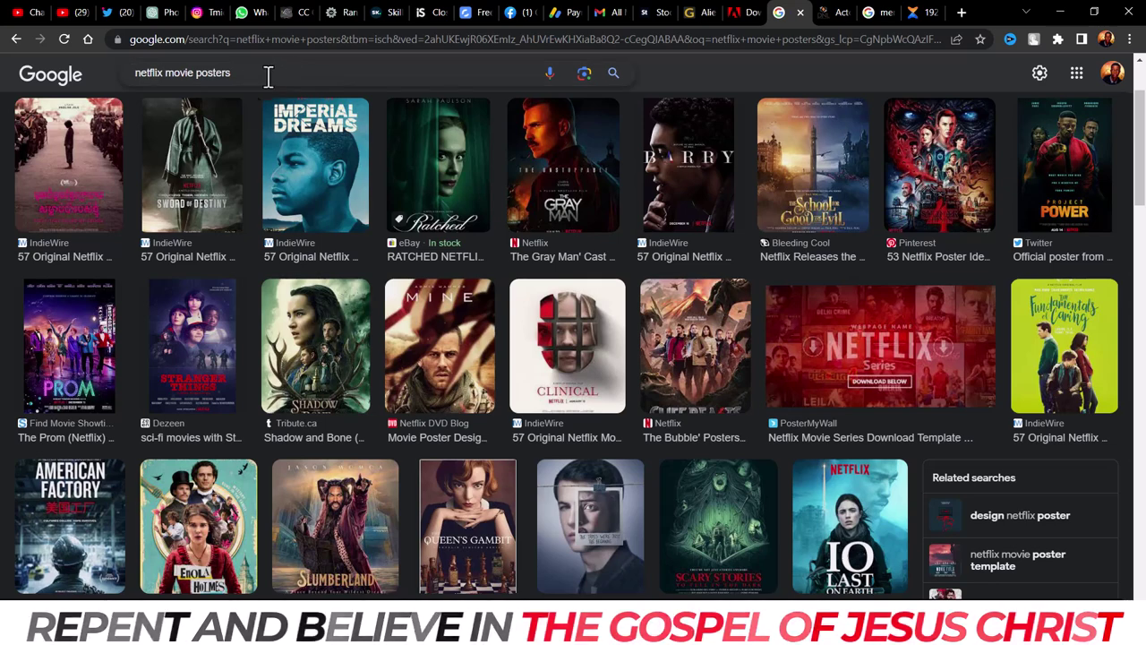
Search Google Images for 'grunge red' and preview the Dark Red Grunge Background.
click(266, 72)
key(ctrl+a)
text(grunge red)
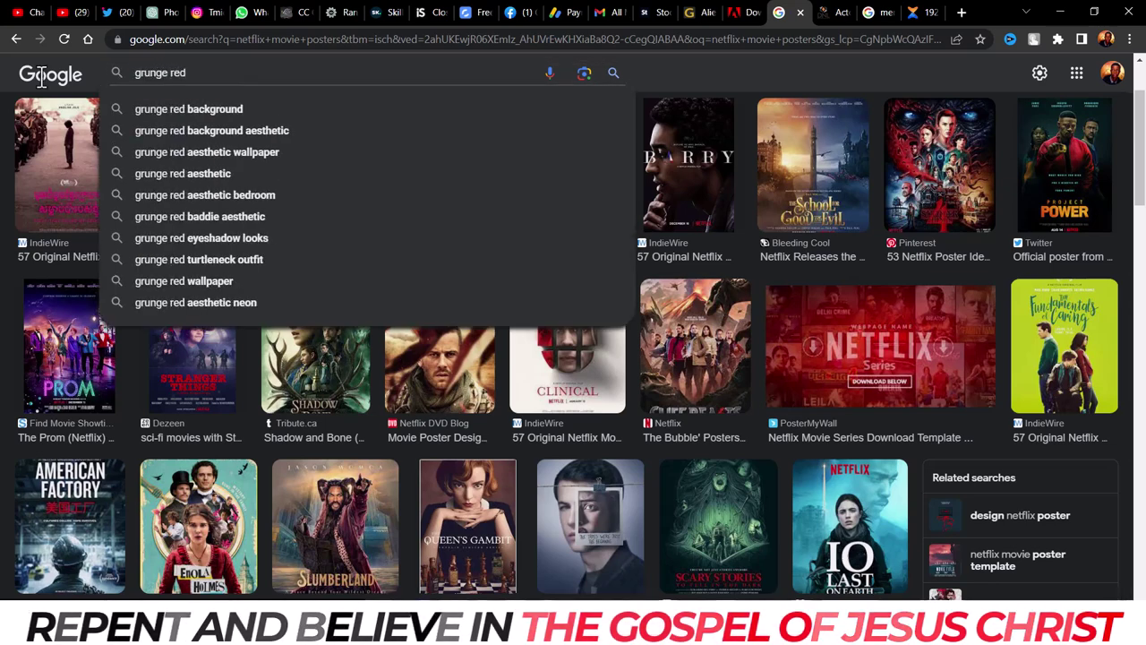
click(142, 105)
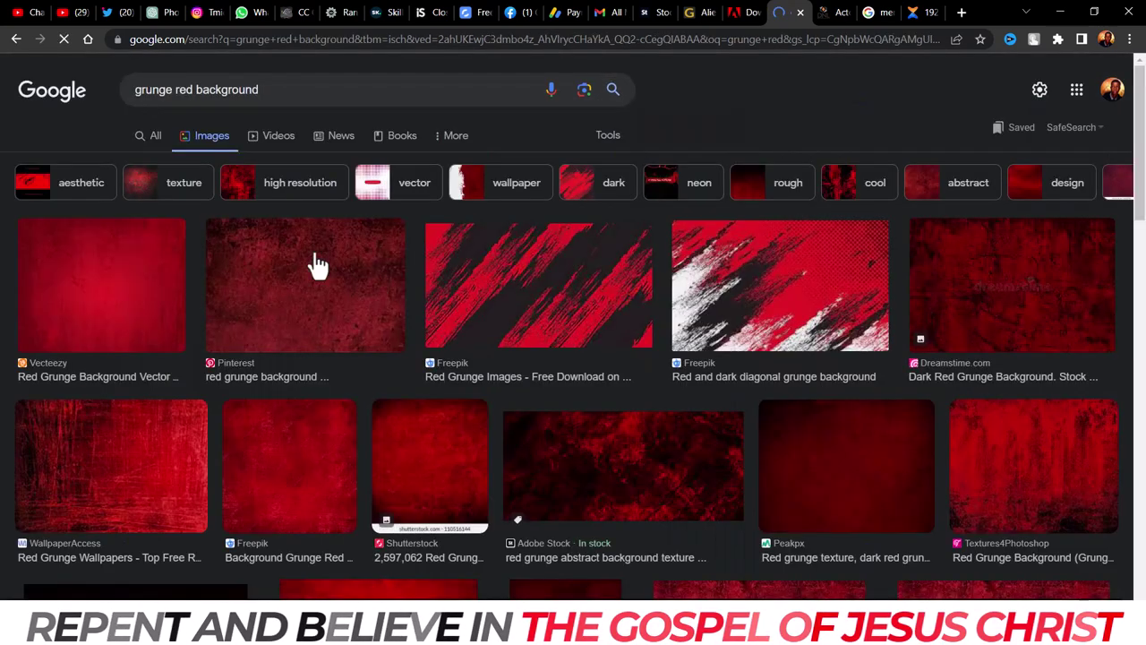
click(1003, 291)
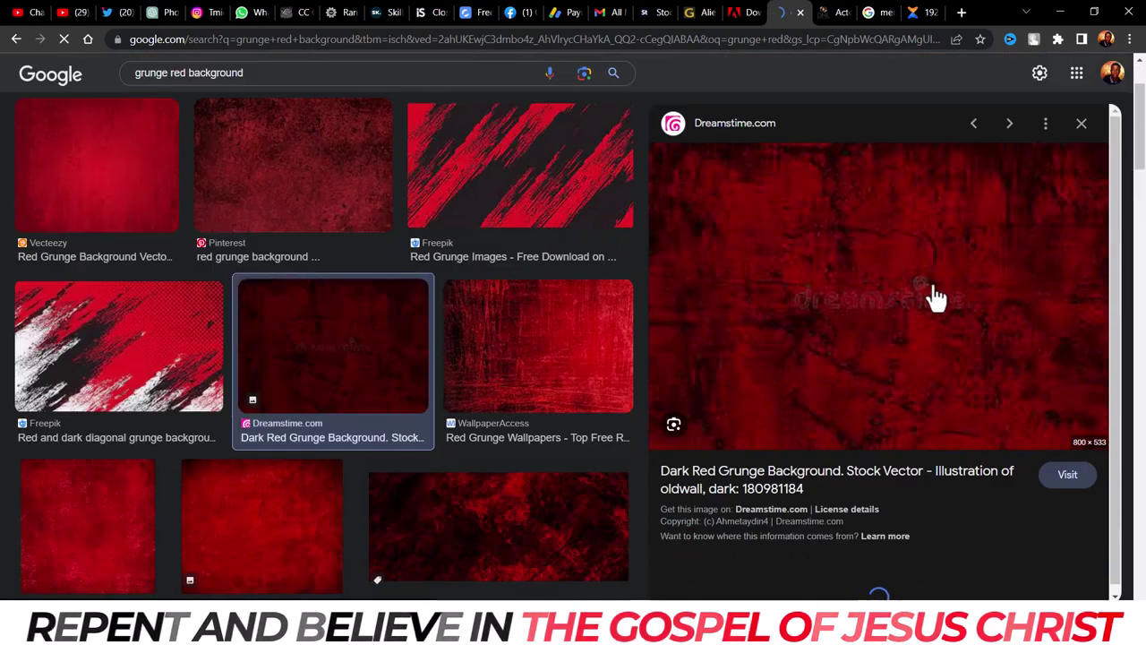
right_click(851, 267)
Paste the red grunge image over MAYHEM, clip it to the text, and group them.
click(927, 433)
key(alt+Tab)
key(ctrl+v)
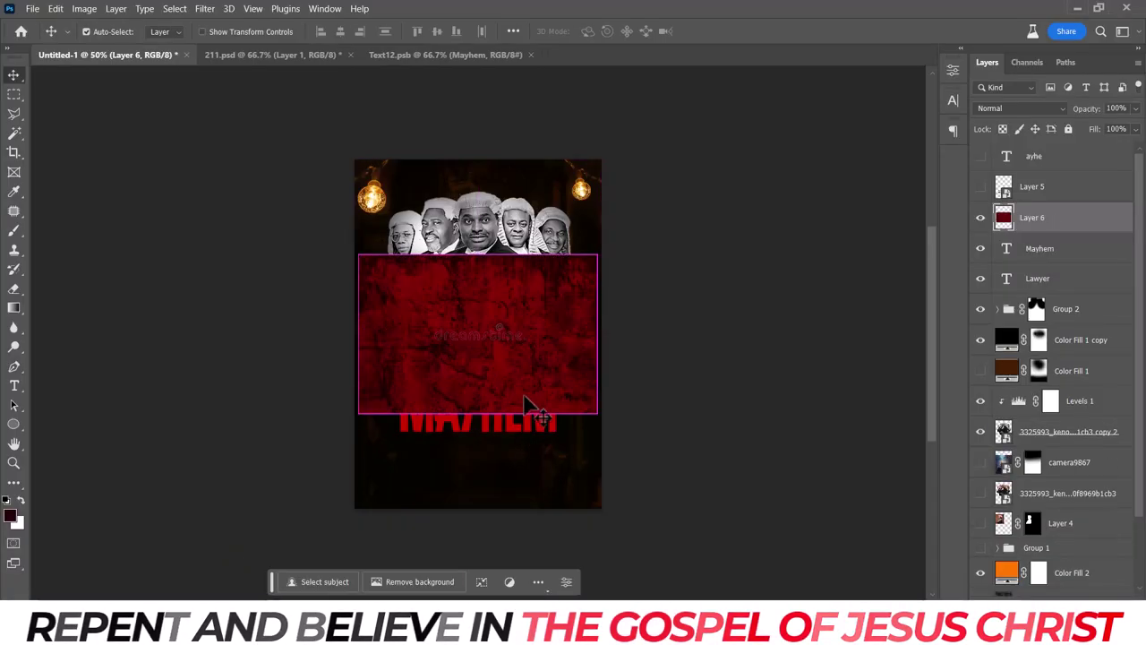
drag(528, 403, 528, 432)
alt+click(1007, 232)
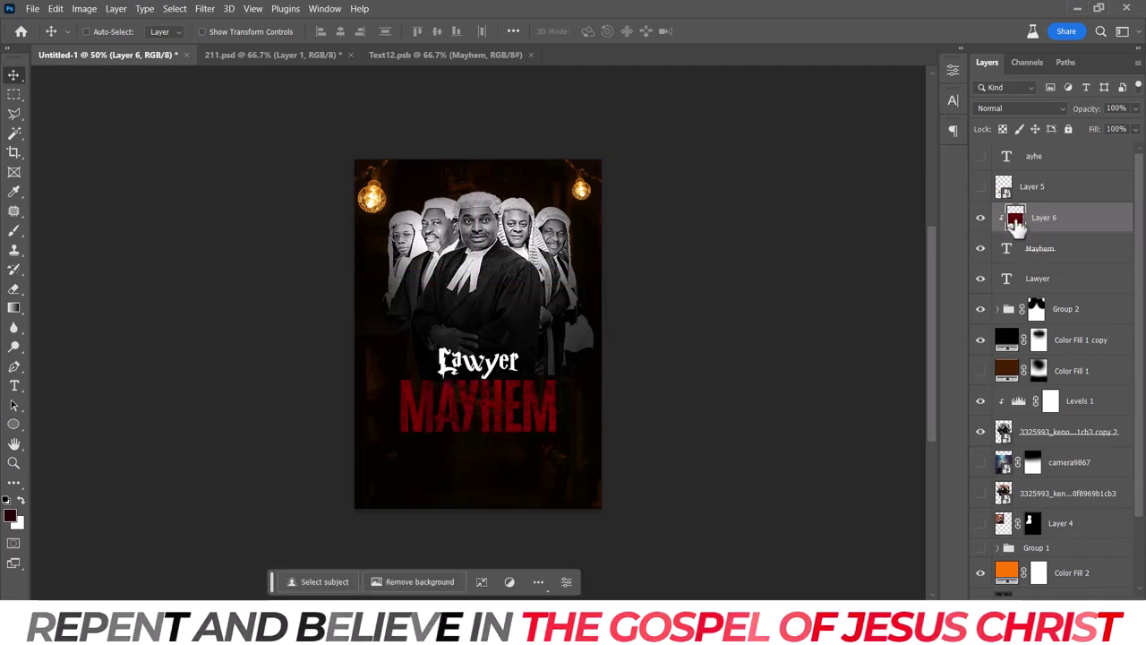
shift+click(1038, 248)
key(ctrl+g)
Add a Curves adjustment over the MAYHEM group, deepening shadows and lifting midtones.
click(1057, 617)
click(1074, 424)
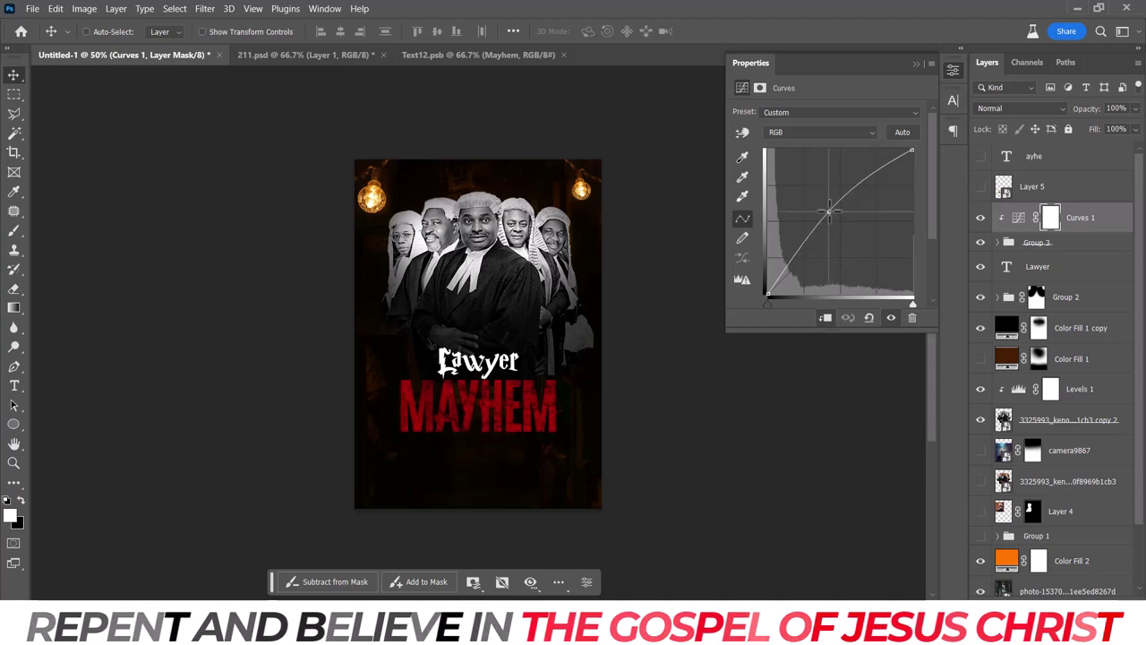
drag(771, 302, 786, 301)
drag(824, 212, 830, 215)
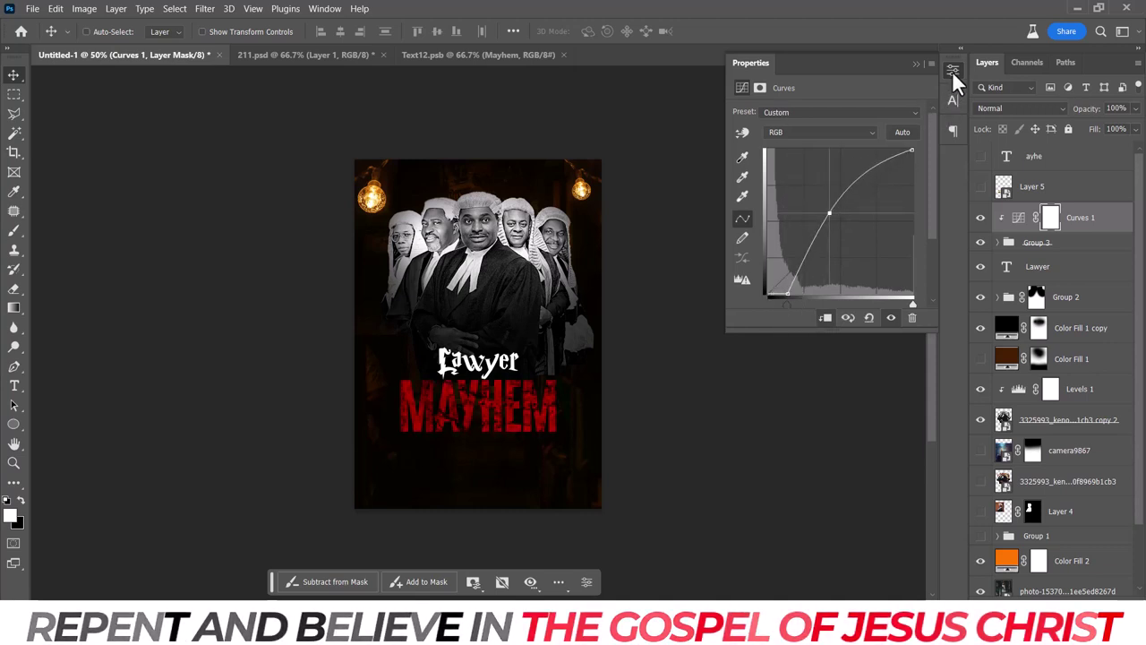
click(953, 71)
scroll(538, 393, down, 2)
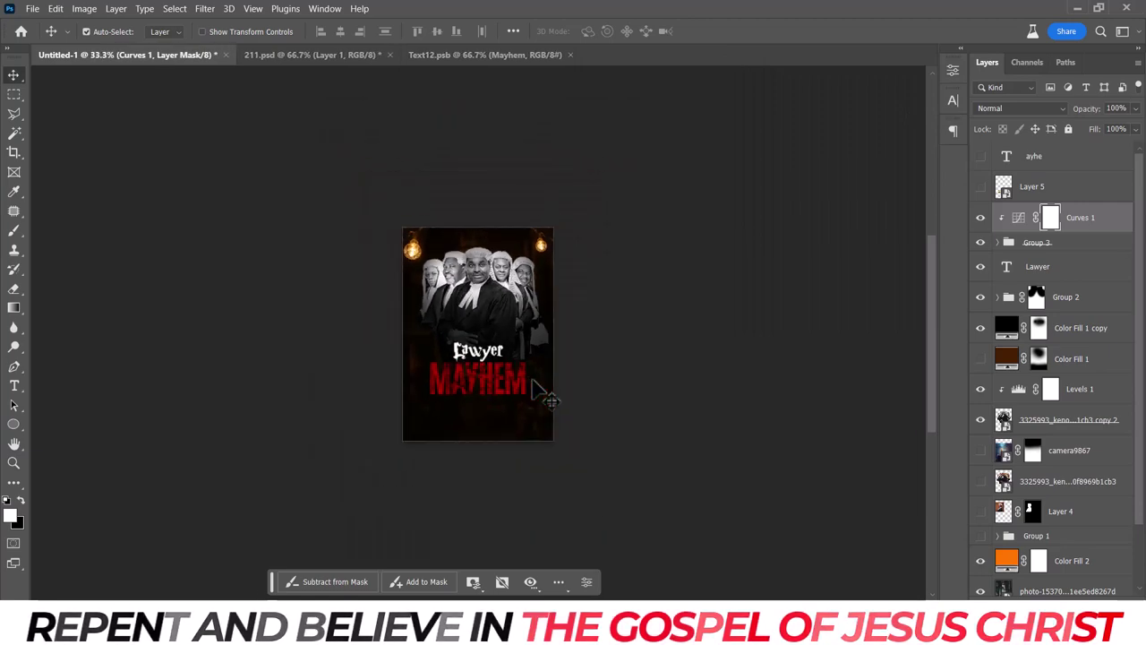
scroll(538, 394, up, 1)
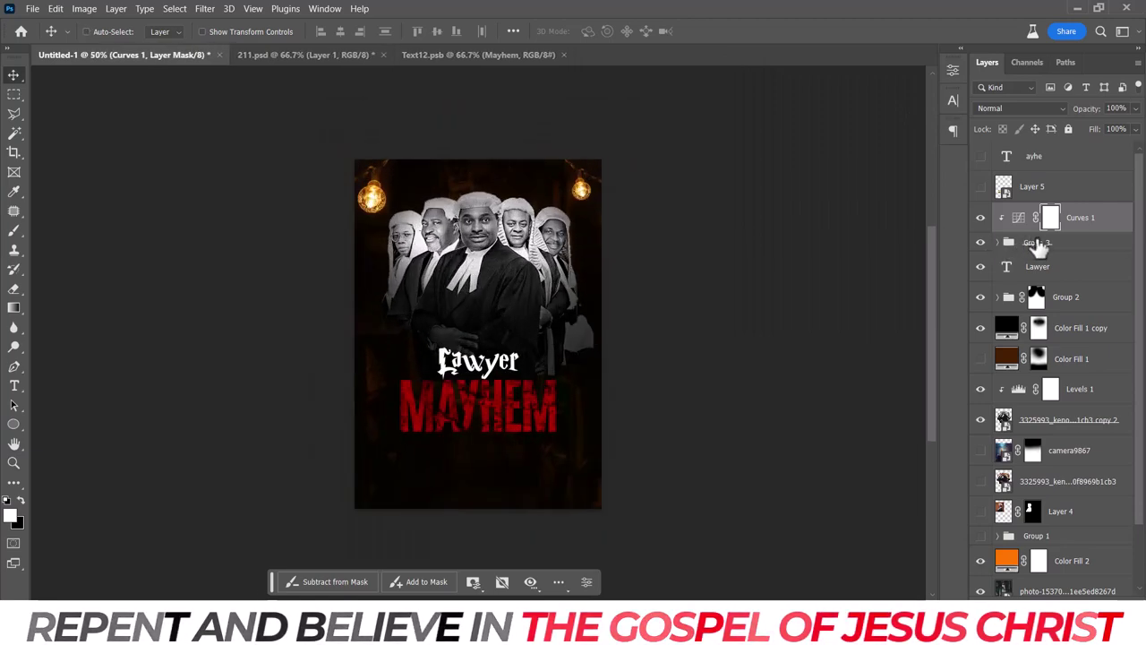
Select the Lawyer layer and nudge both titles up slightly.
drag(1062, 227, 1062, 255)
click(1062, 267)
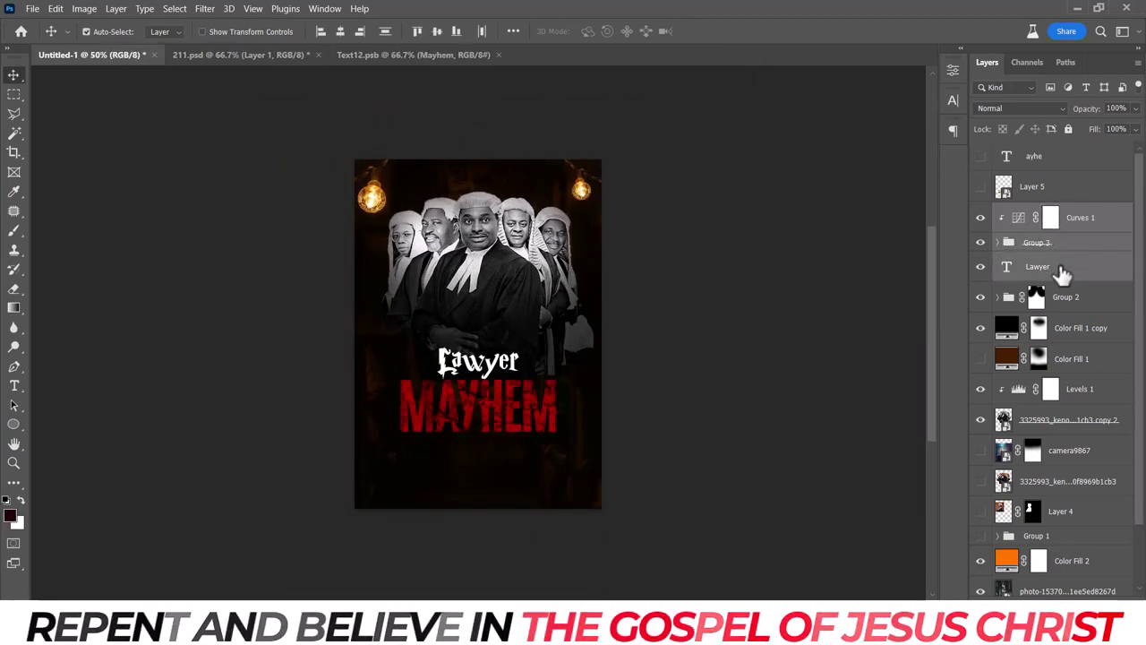
drag(573, 398, 568, 384)
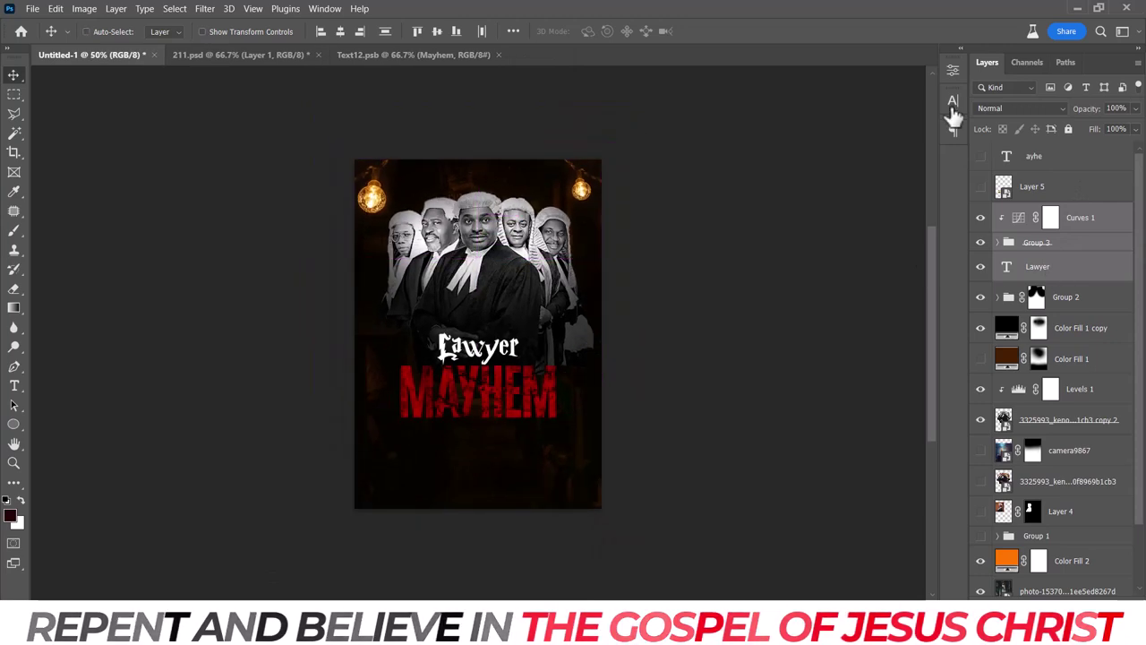
Set the Lawyer text colour to golden yellow fcbb3a sampled from the lamp glow.
click(952, 100)
click(905, 169)
click(370, 182)
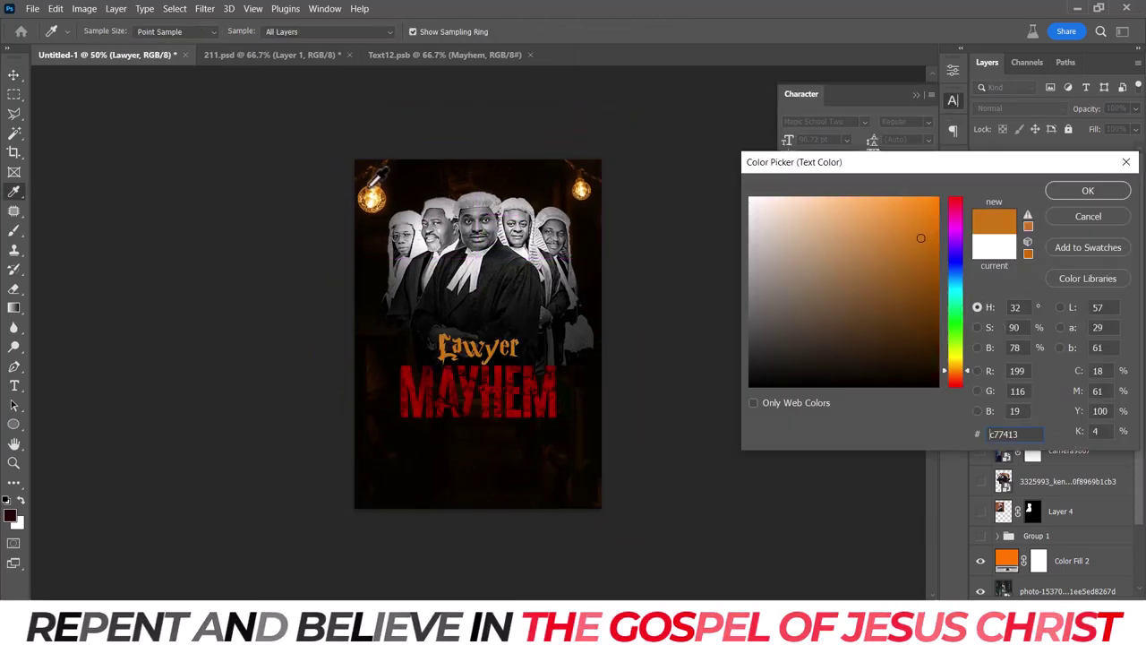
click(377, 183)
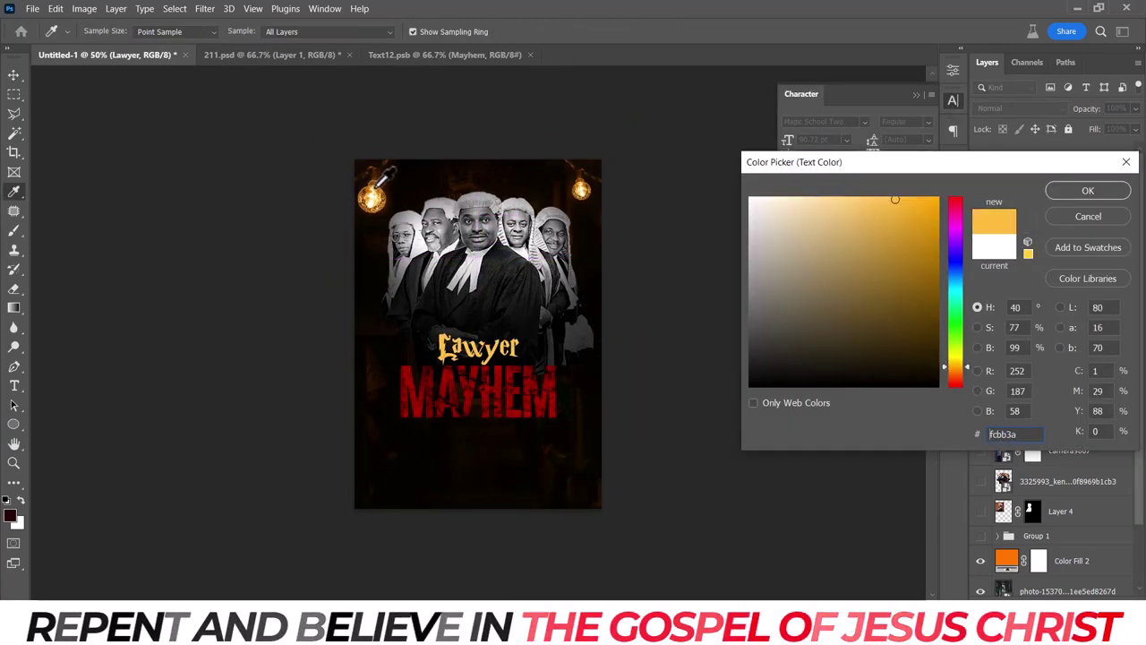
click(1088, 196)
Target the Color Fill 1 copy mask with a black brush at 46% opacity.
click(1038, 328)
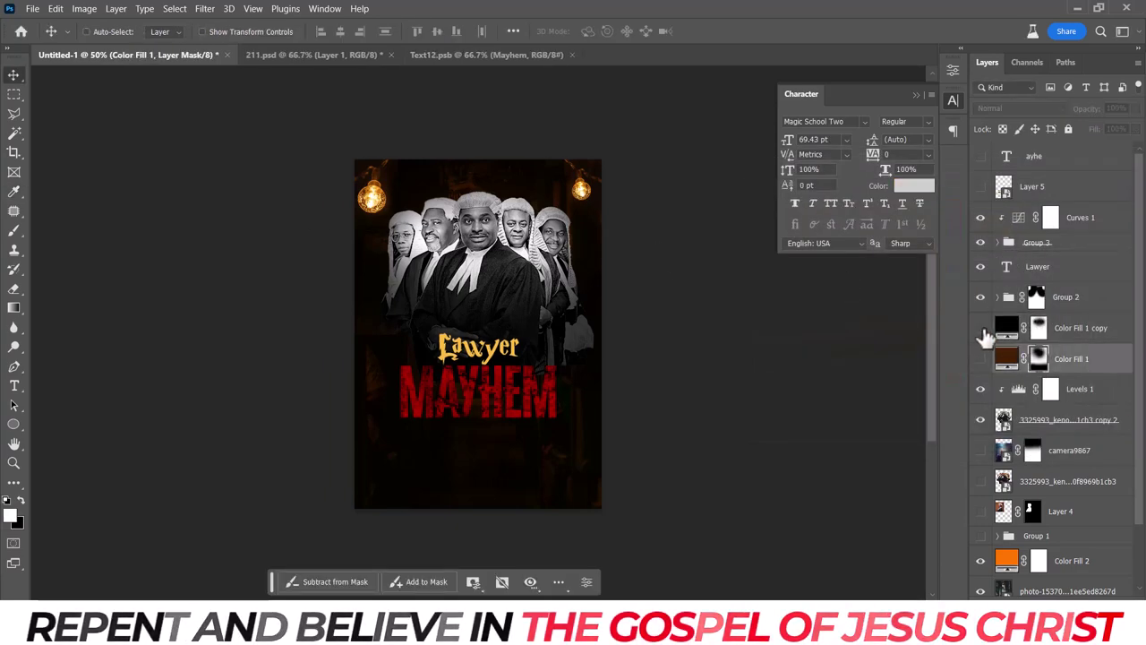
key(b)
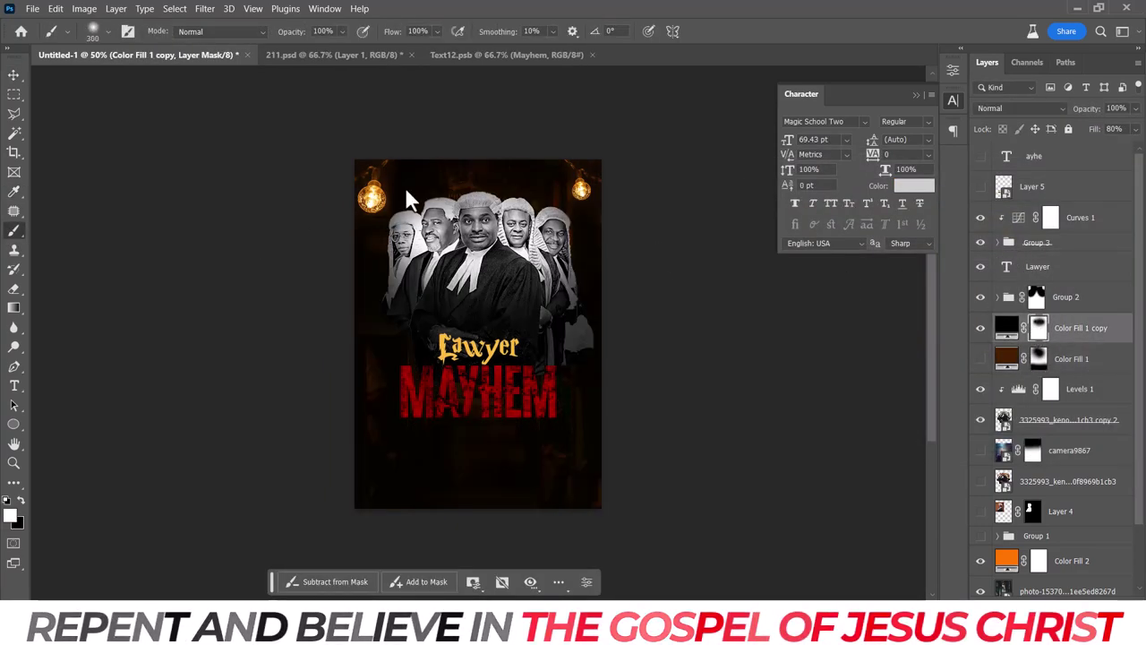
key(4)
key(6)
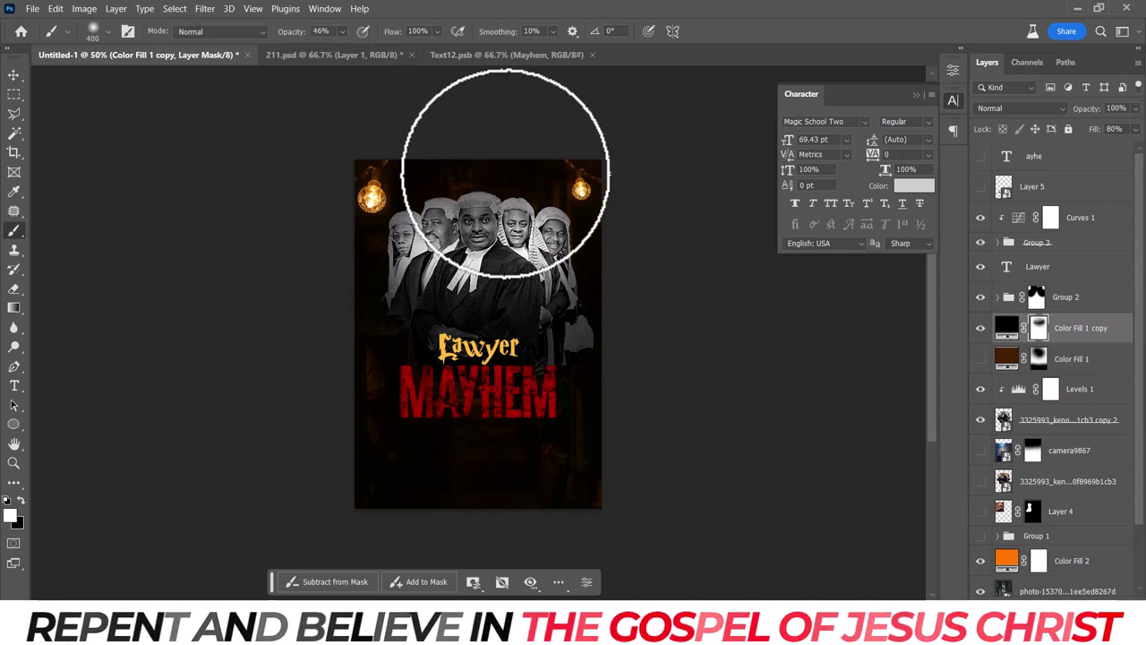
key(x)
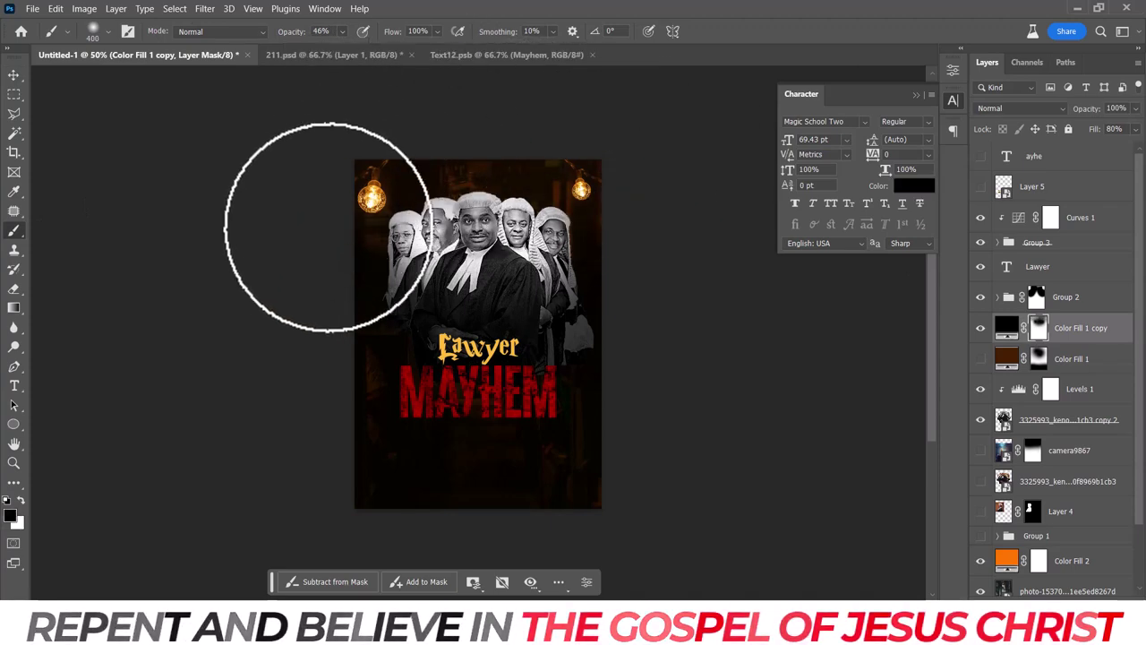
key(ctrl+plus)
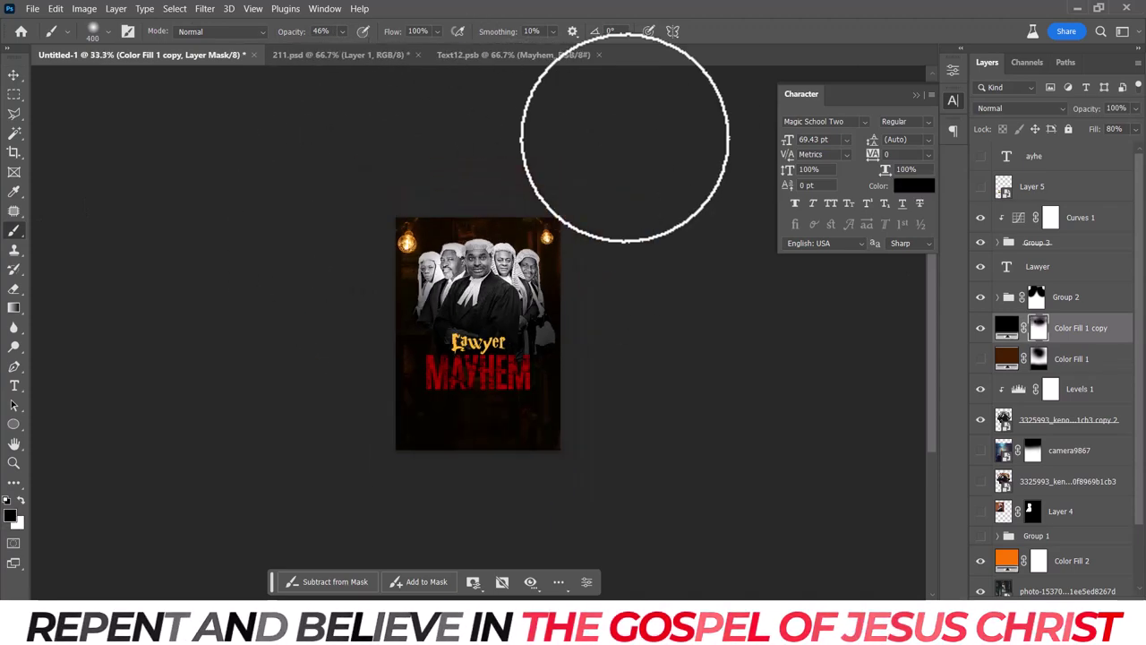
key(ctrl+minus)
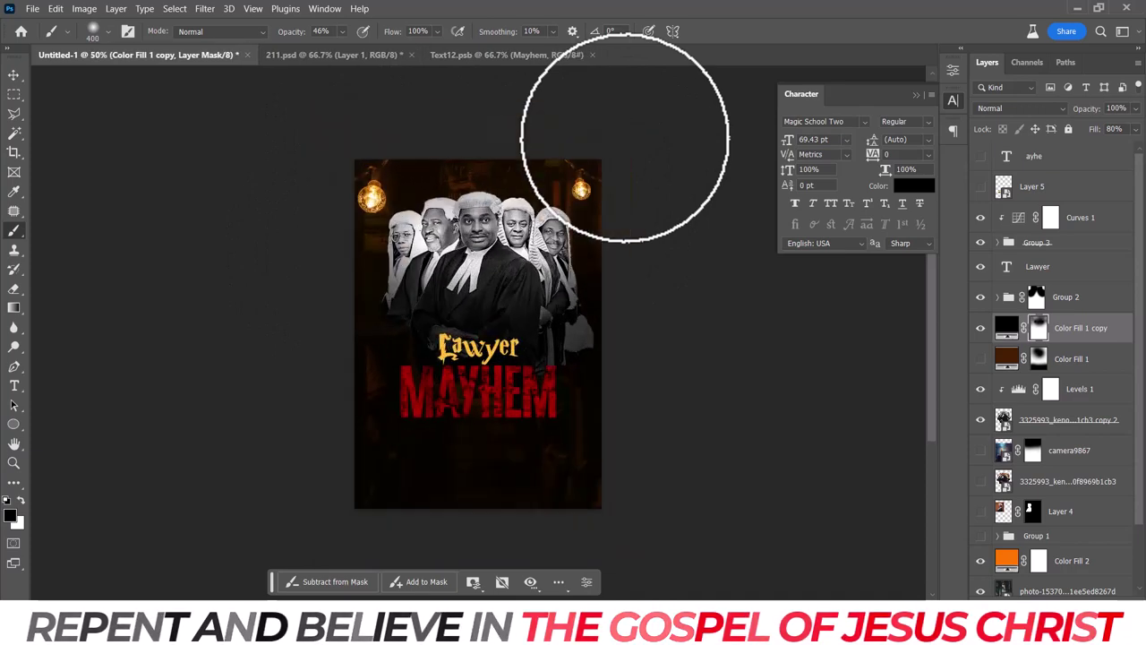
key(ctrl+plus)
key(v)
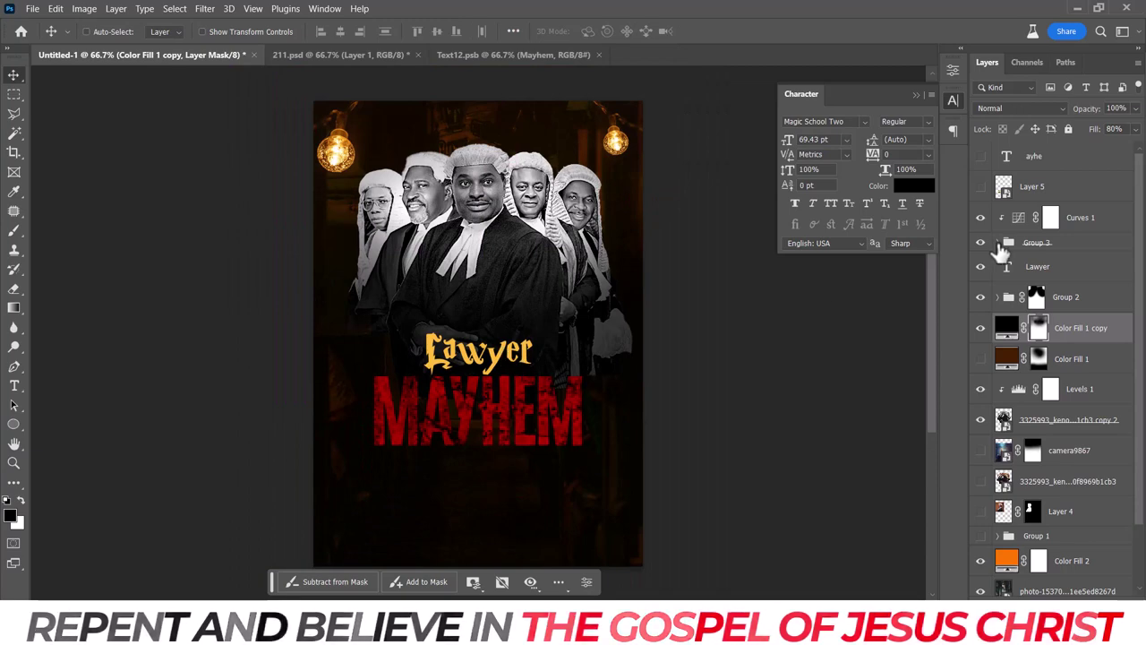
click(1000, 243)
click(1052, 298)
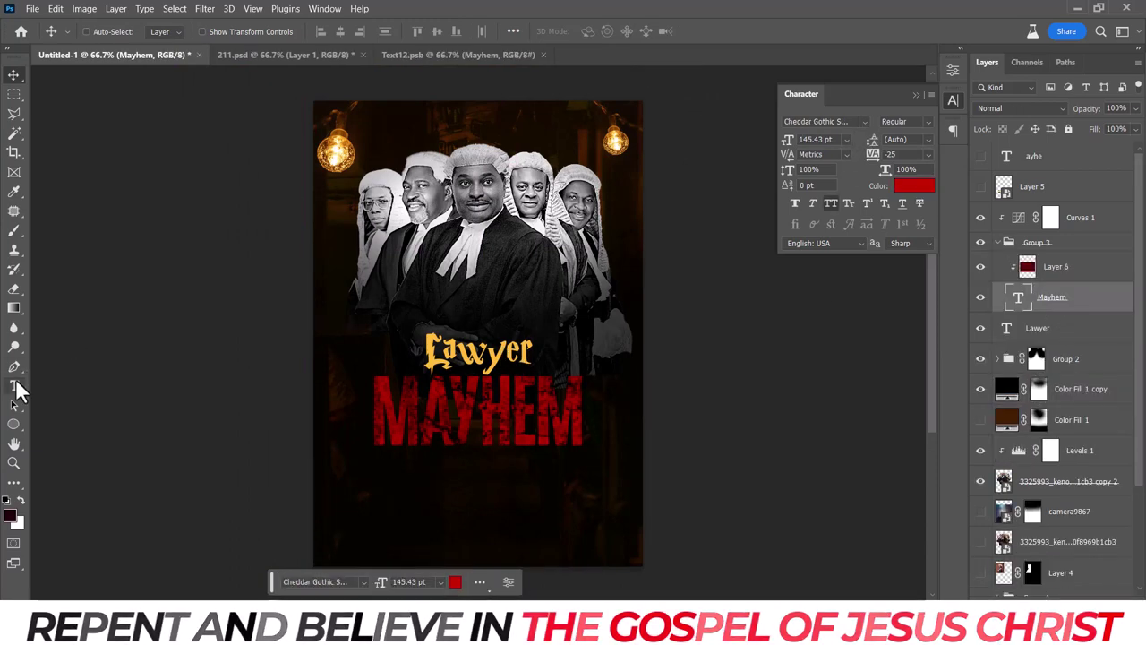
click(20, 389)
click(629, 28)
click(685, 130)
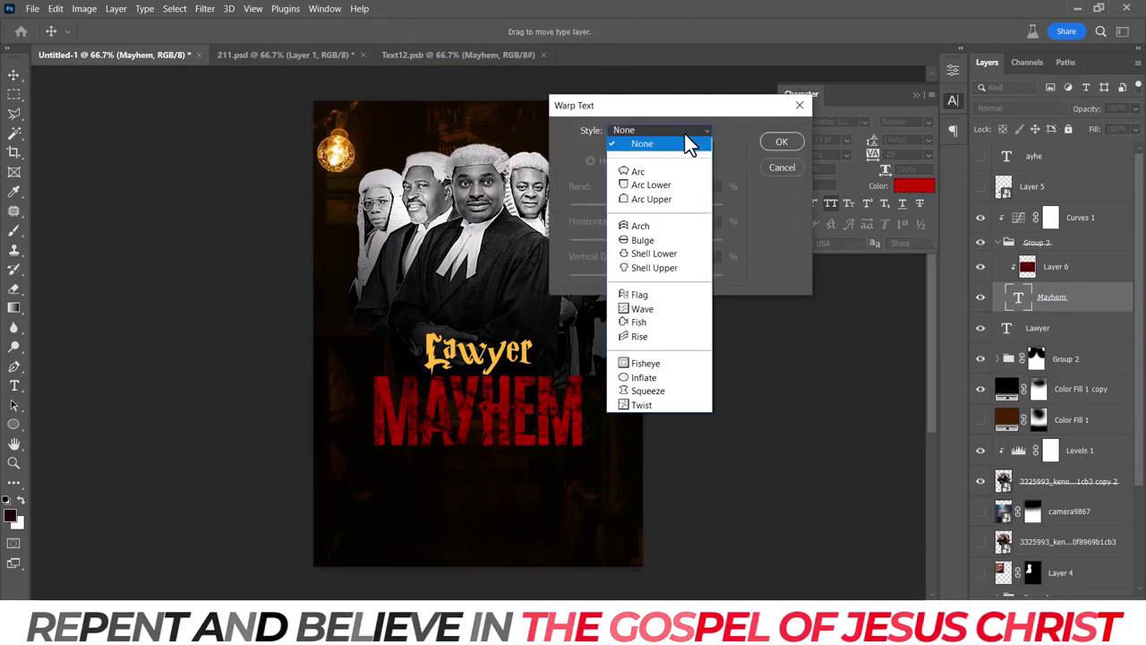
click(645, 390)
click(663, 130)
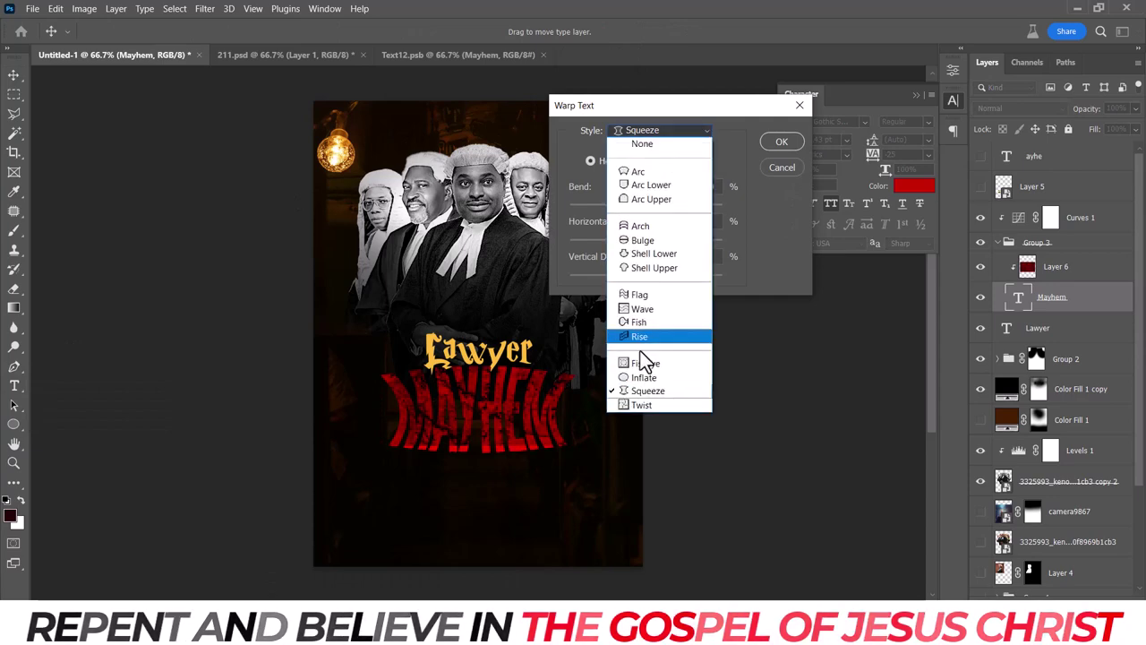
click(642, 362)
click(644, 130)
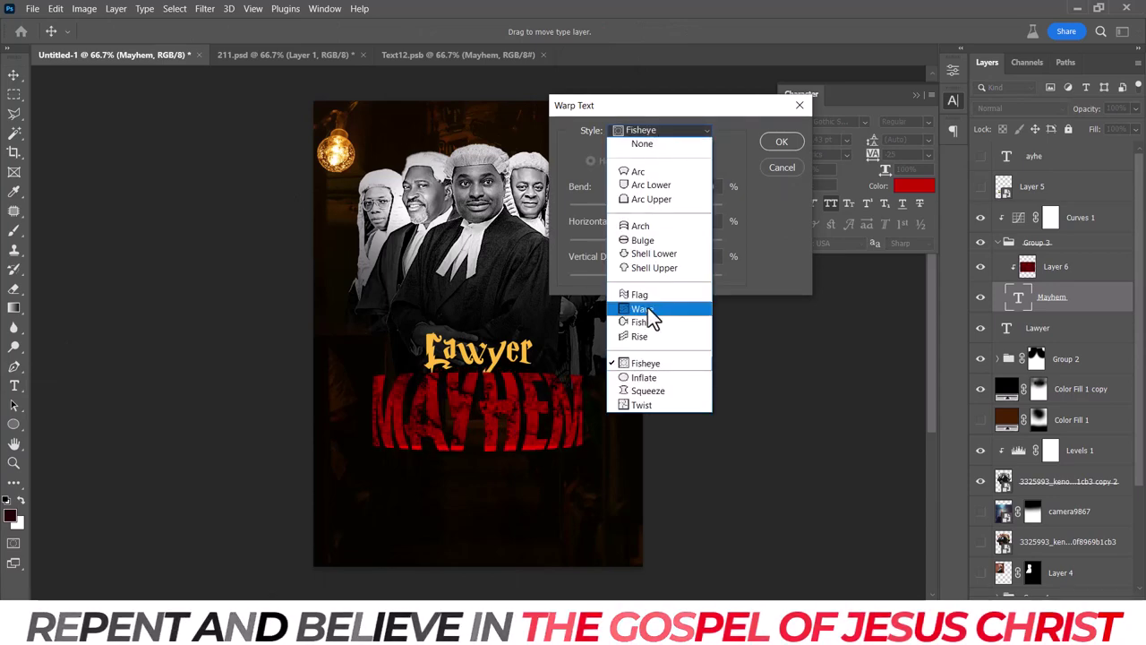
click(665, 239)
click(676, 132)
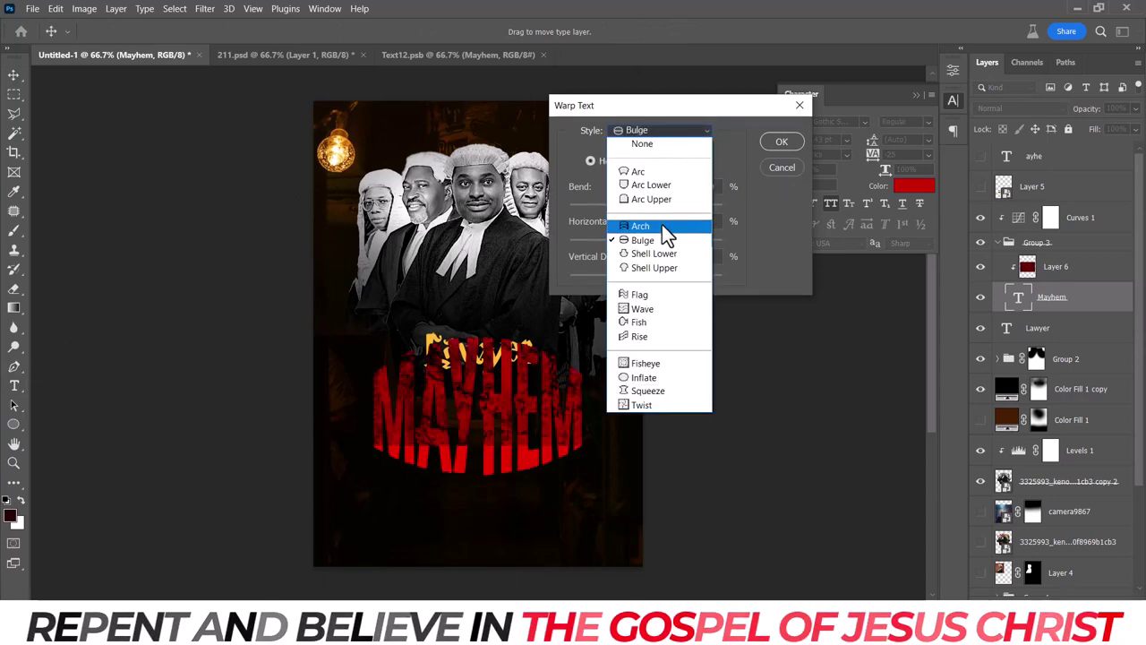
click(676, 172)
click(667, 130)
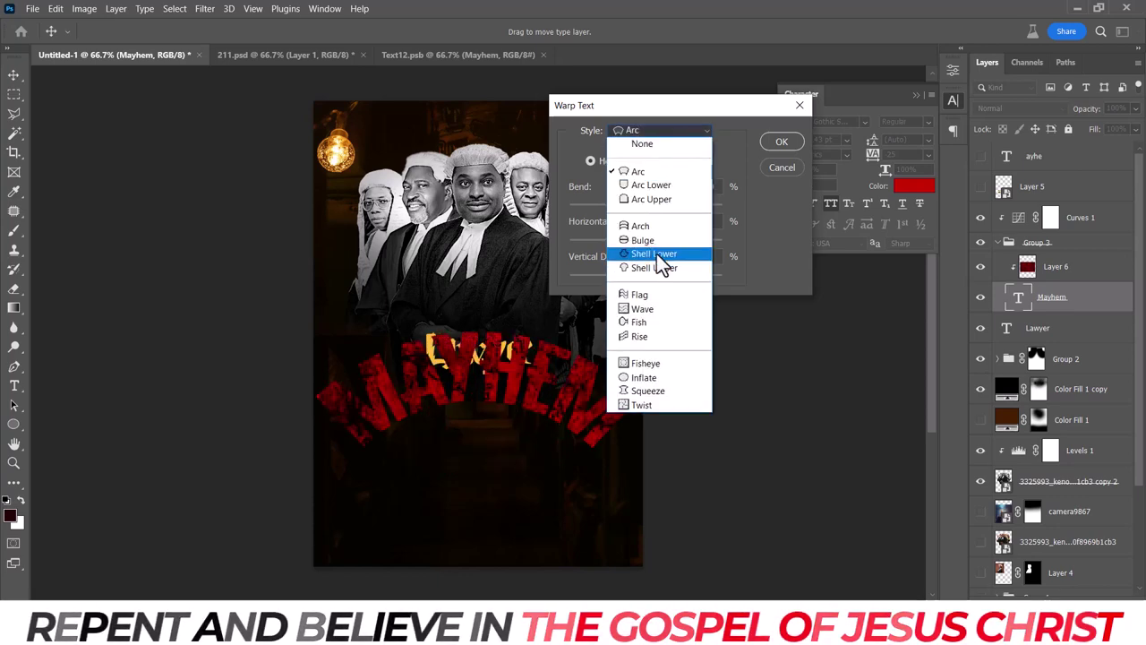
click(643, 377)
click(691, 131)
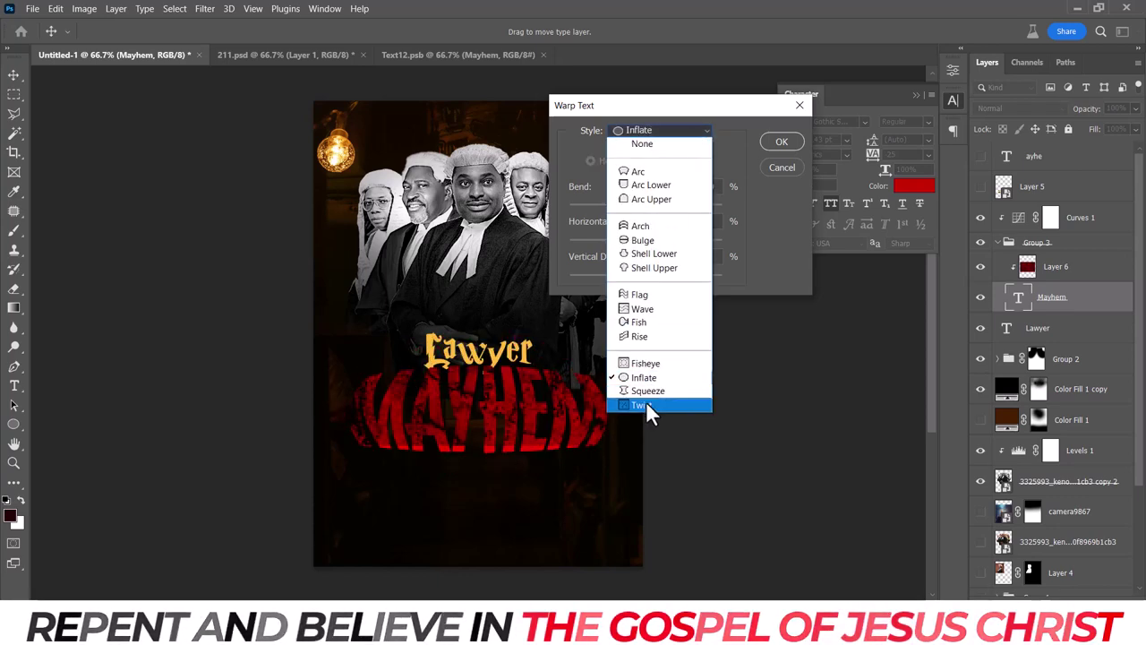
click(646, 400)
click(778, 163)
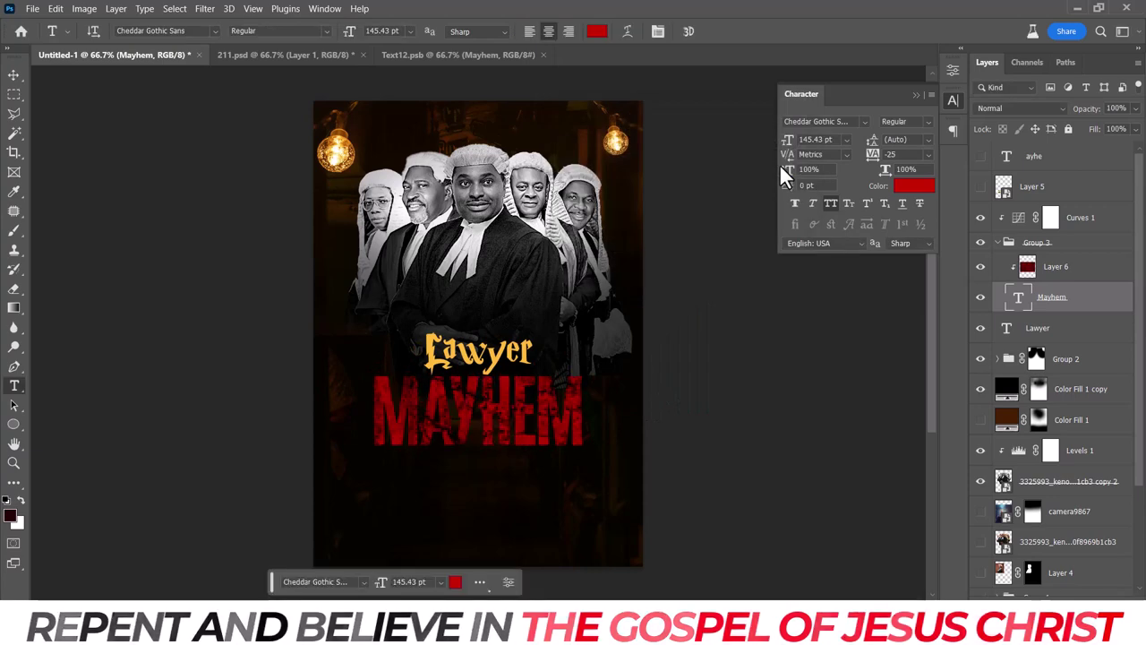
key(ctrl+minus)
key(ctrl+minus)
key(ctrl+minus)
key(ctrl+plus)
key(ctrl+plus)
key(ctrl+plus)
Open a red grunge wallpaper preview in the Google Images results and bring up its save option.
click(1083, 269)
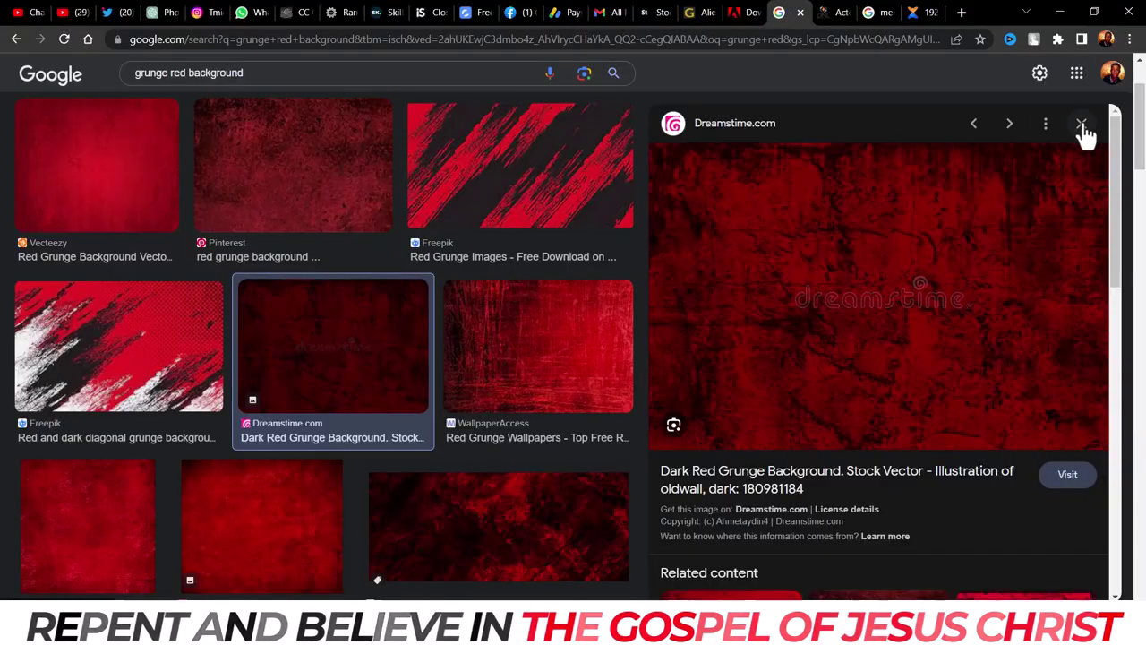
click(1083, 125)
drag(1141, 228, 1141, 197)
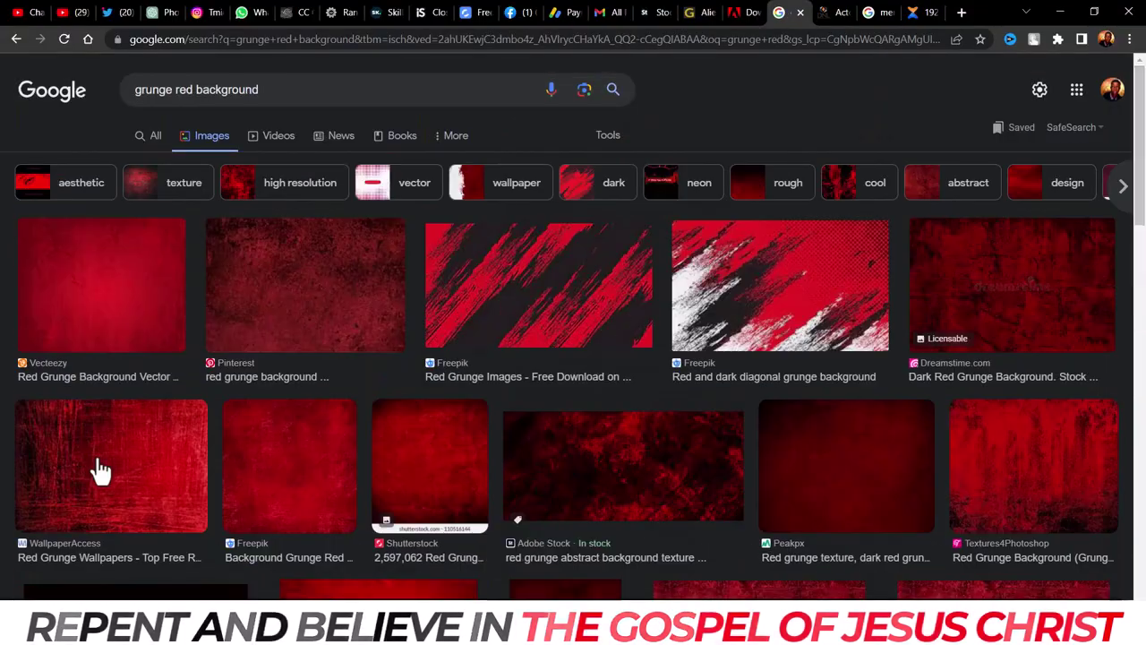
click(100, 470)
right_click(796, 333)
click(861, 503)
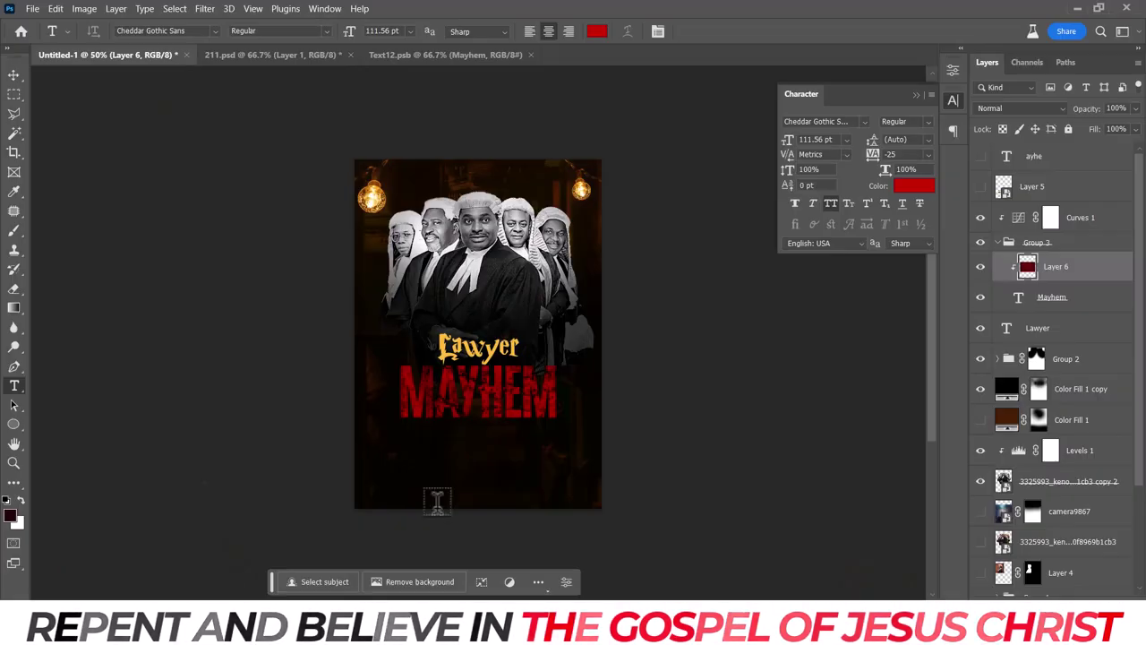
Save the red grunge image to Downloads as 1372445 and drag it onto the Photoshop poster.
key(ctrl+v)
key(ctrl+z)
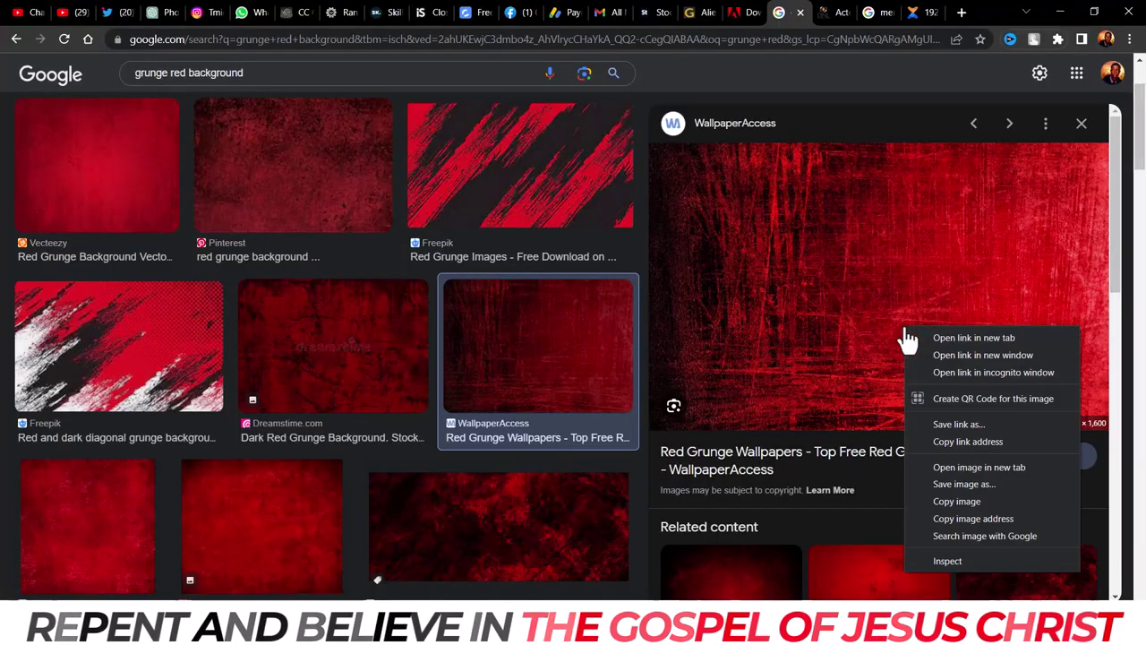
key(v)
key(ctrl+j)
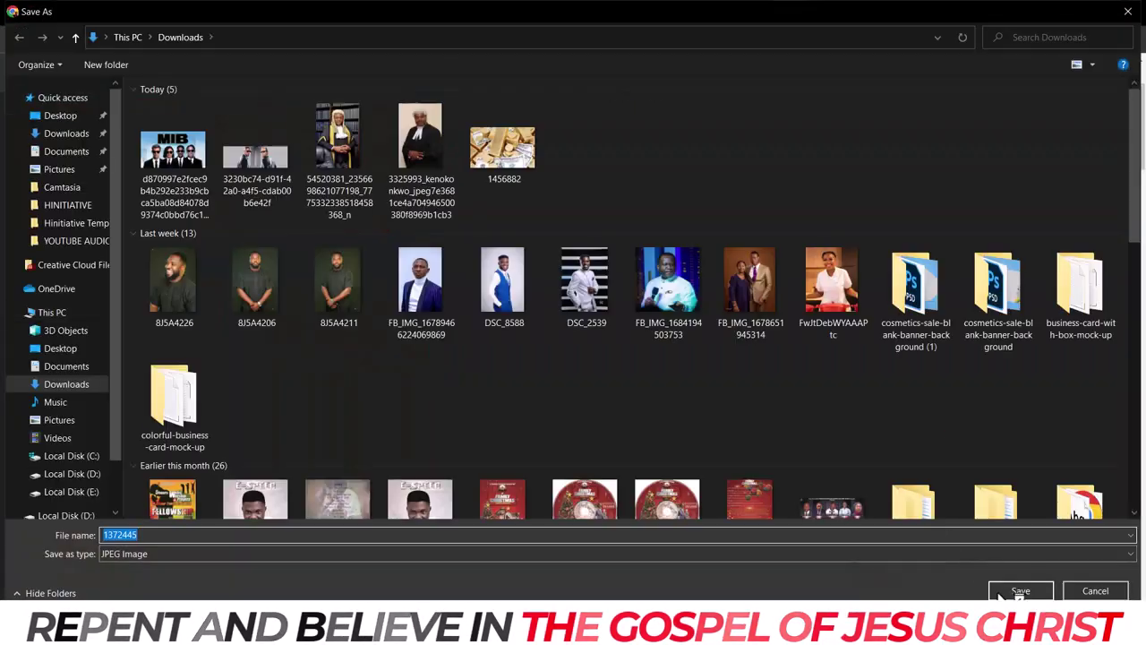
click(1028, 591)
drag(77, 591, 477, 376)
Commit the 1372445 texture, clip it to the MAYHEM letters and position it over them.
key(Return)
alt+click(1019, 281)
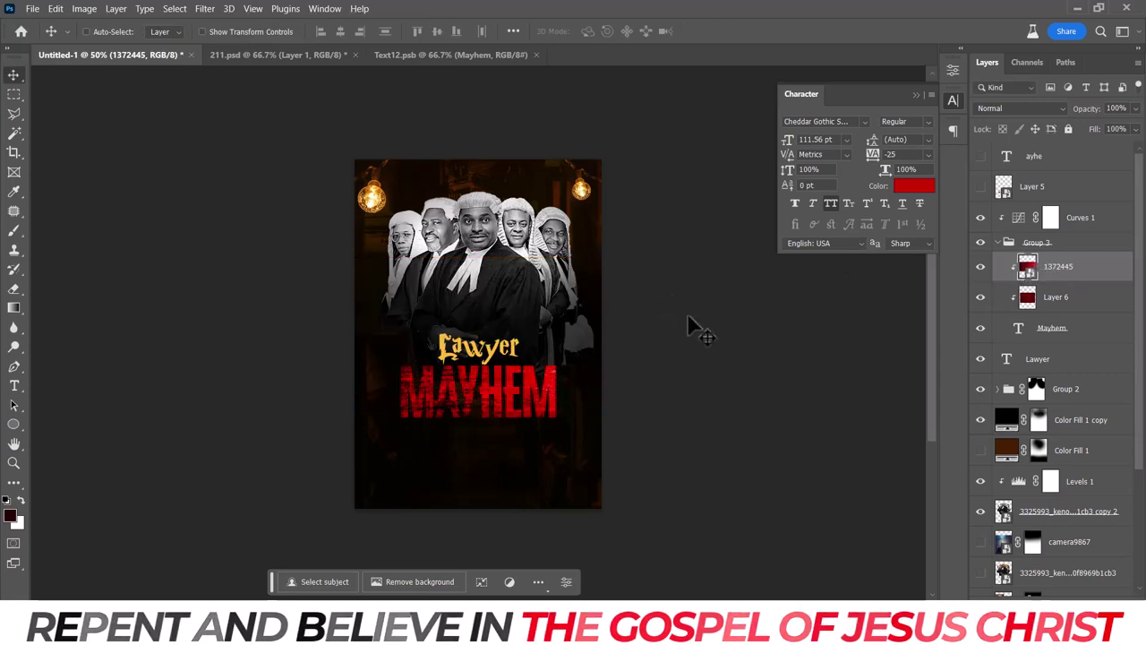
drag(690, 324, 512, 400)
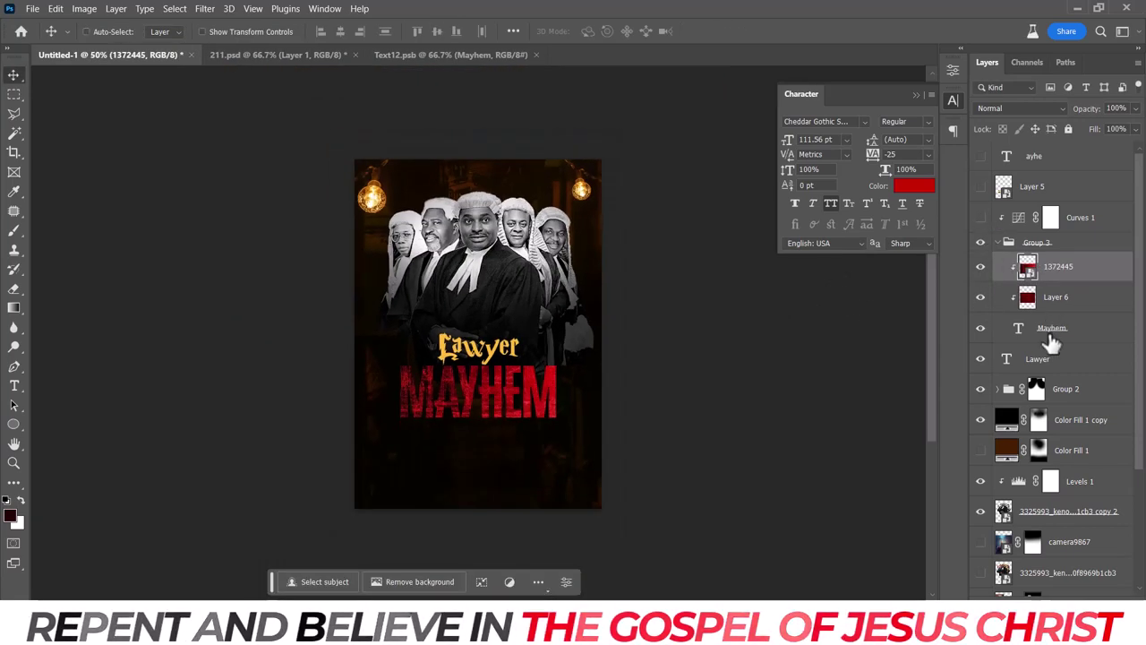
Turn the Lawyer title light grey (d4d4d4) and shift the MAYHEM grunge texture lower.
click(922, 188)
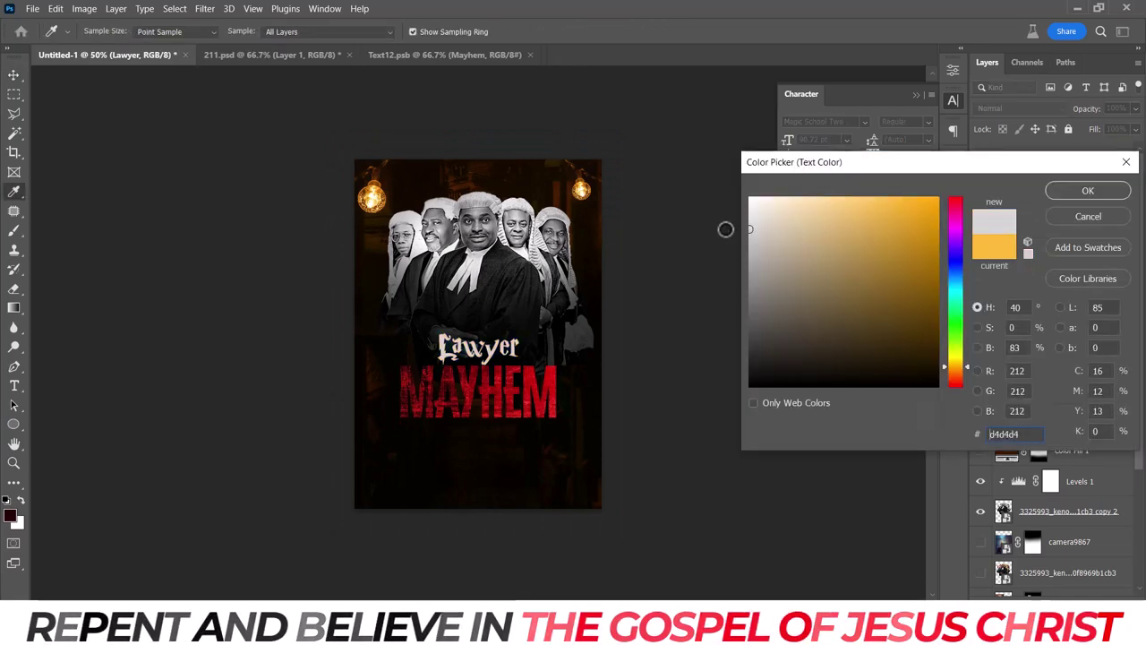
click(1078, 193)
click(1057, 265)
mouse_move(537, 402)
mouse_down()
mouse_move(482, 394)
mouse_move(549, 405)
mouse_move(523, 470)
mouse_up()
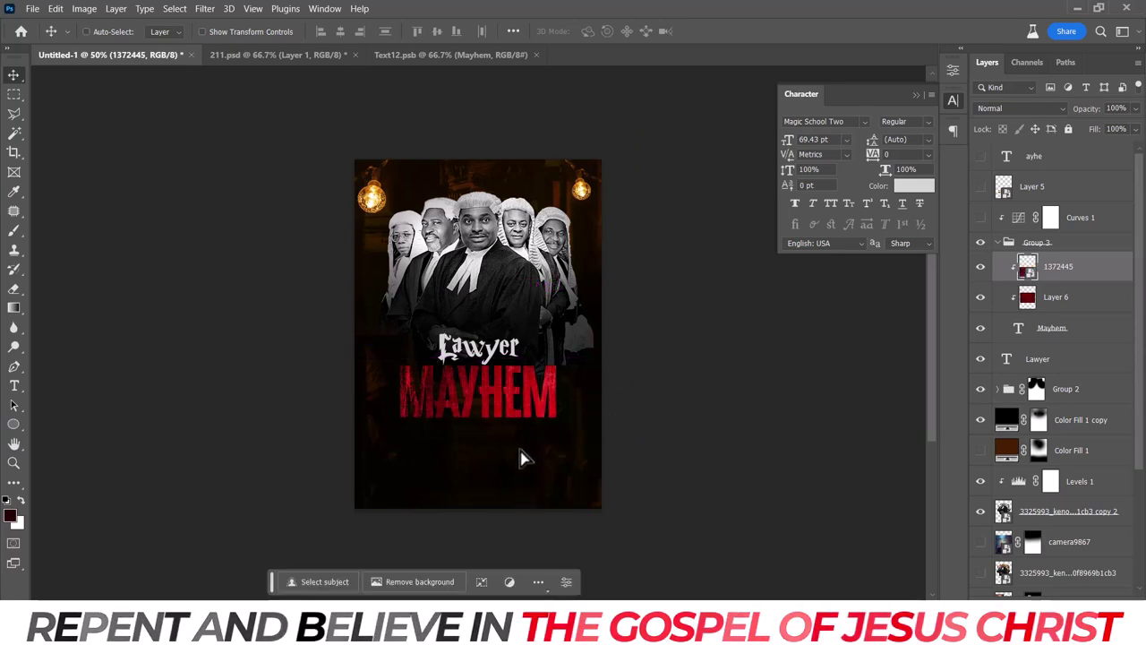
Toggle the dark Color Fill 1 copy overlay off and on to compare the poster.
key(ctrl+1)
key(ctrl+minus)
key(ctrl+minus)
key(ctrl+plus)
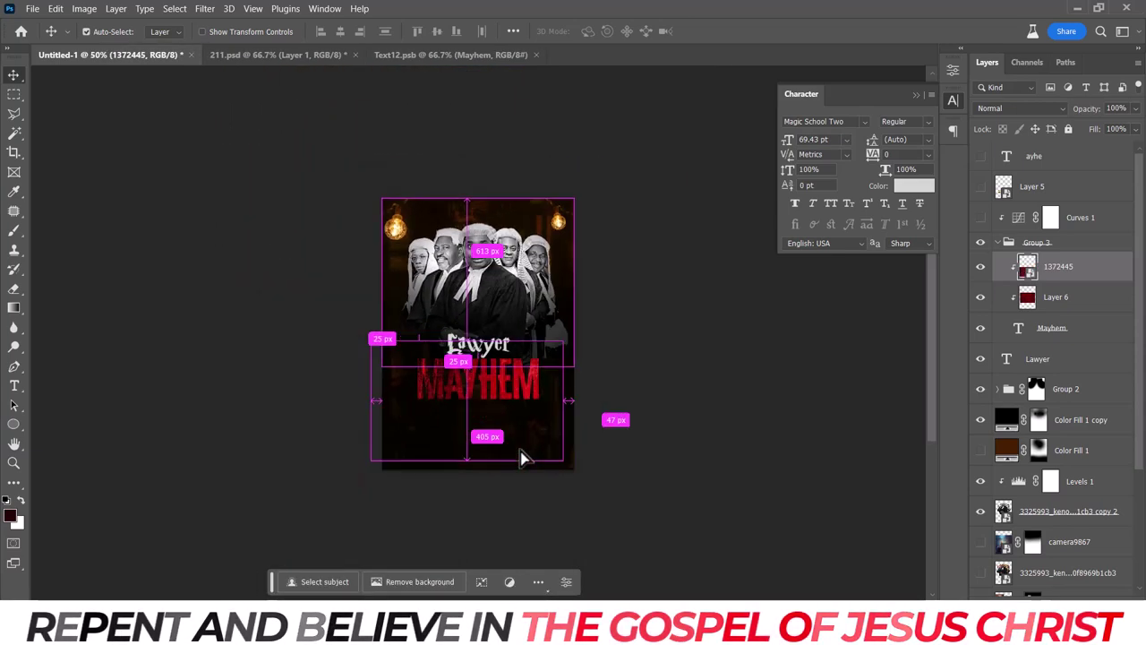
key(ctrl+plus)
key(ctrl+minus)
key(ctrl+minus)
key(ctrl+minus)
key(ctrl+plus)
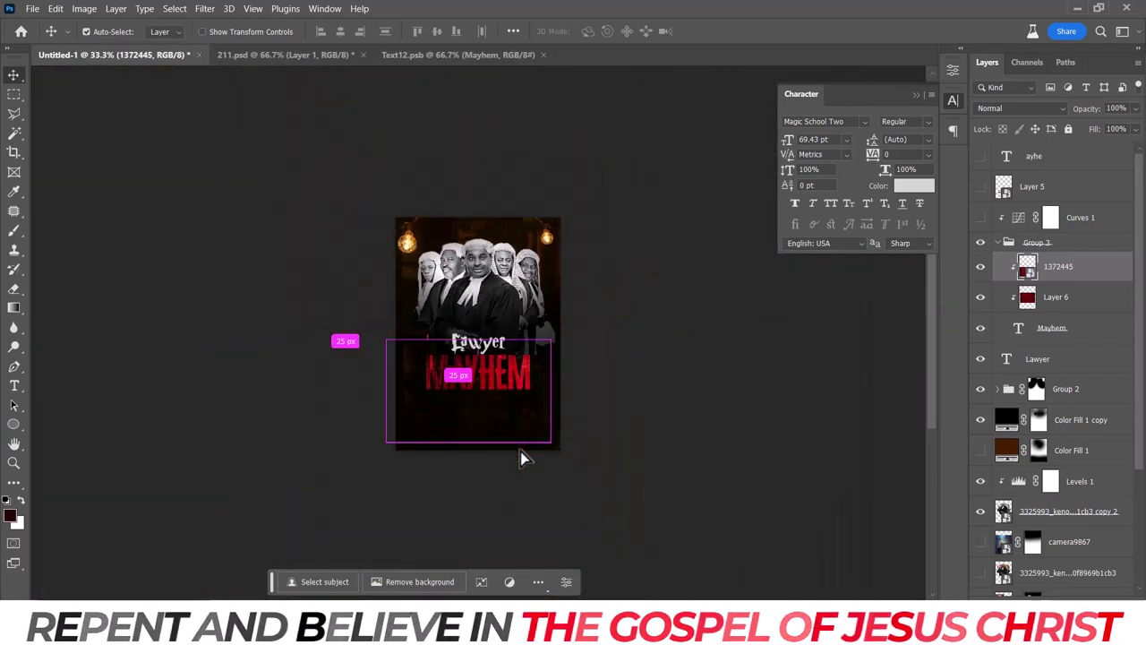
key(ctrl+minus)
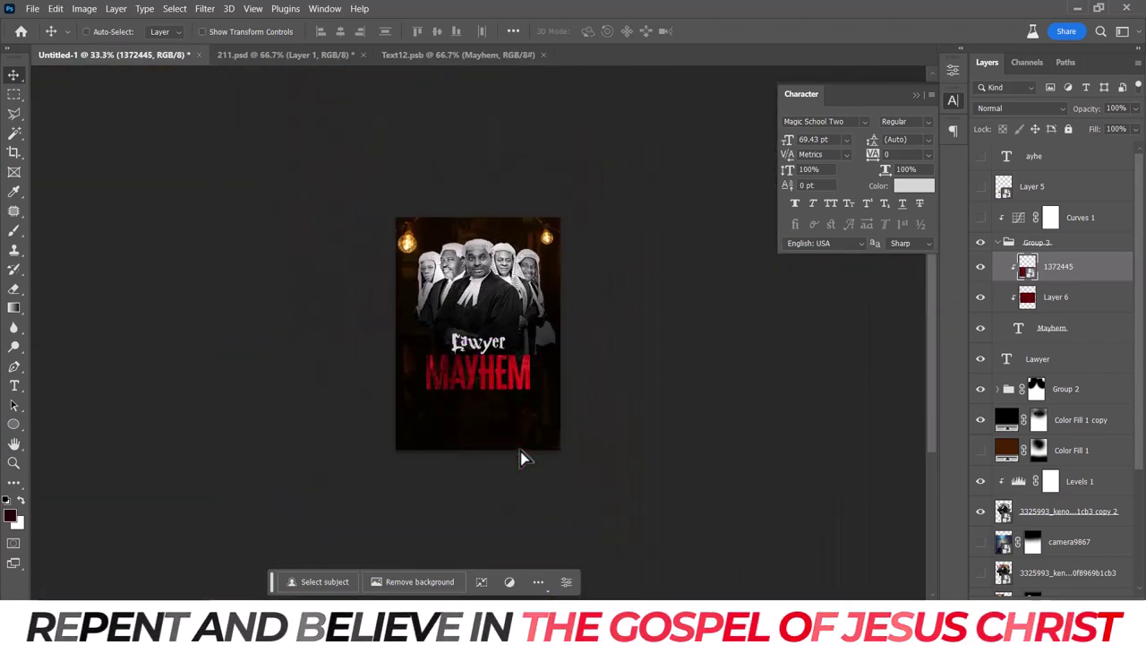
key(ctrl+plus)
key(ctrl+minus)
key(ctrl+plus)
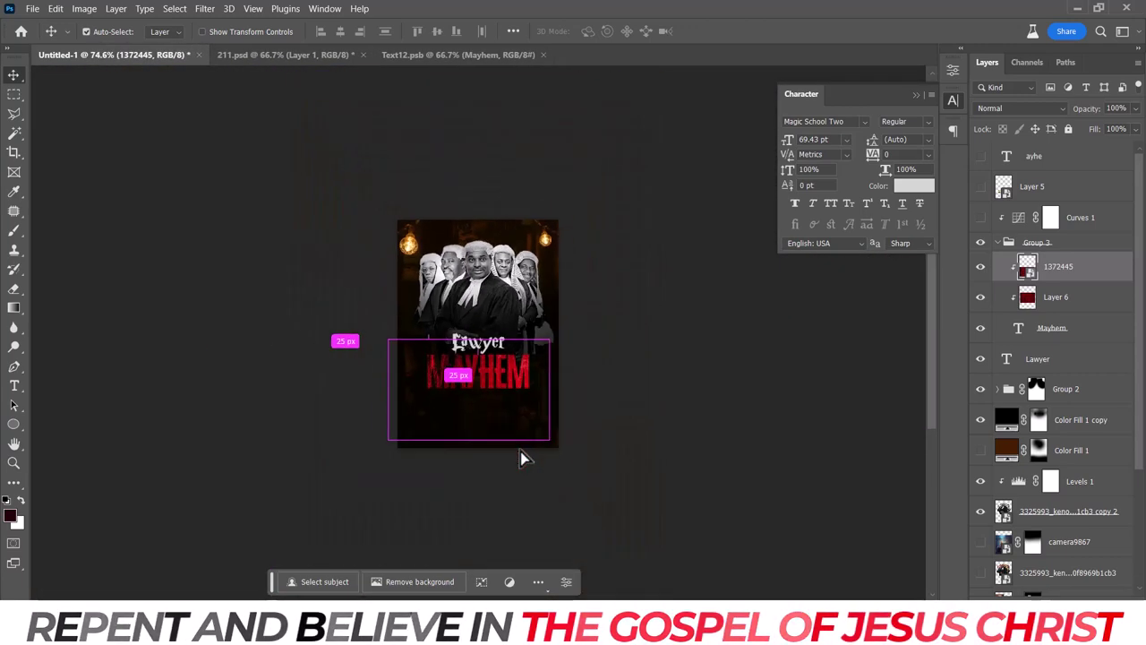
key(ctrl+plus)
key(ctrl+minus)
key(ctrl+plus)
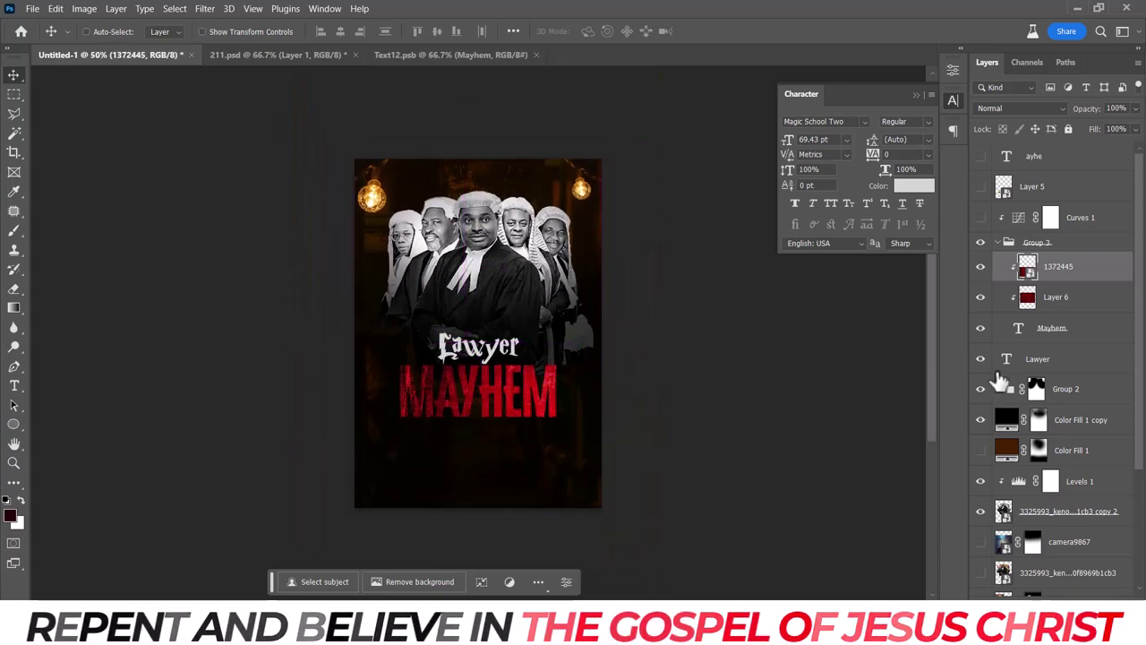
click(981, 420)
click(980, 420)
click(980, 420)
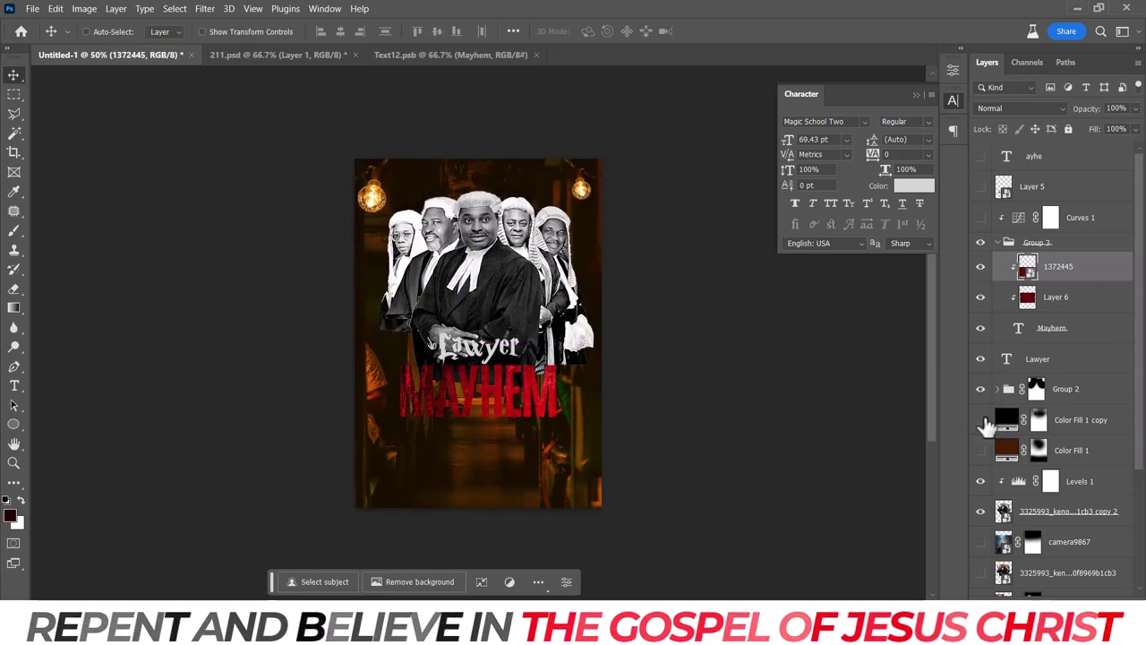
click(981, 420)
Compare the poster without the Color Fill 1 copy layer, then restore the dark overlay.
click(1080, 420)
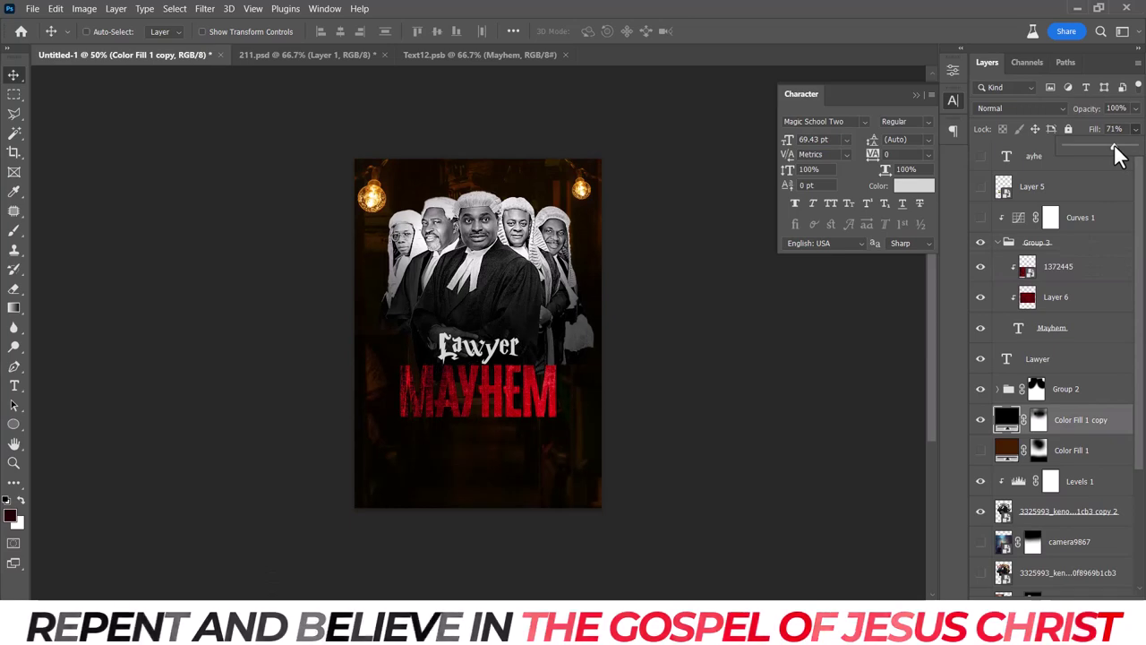
click(741, 385)
key(ctrl+minus)
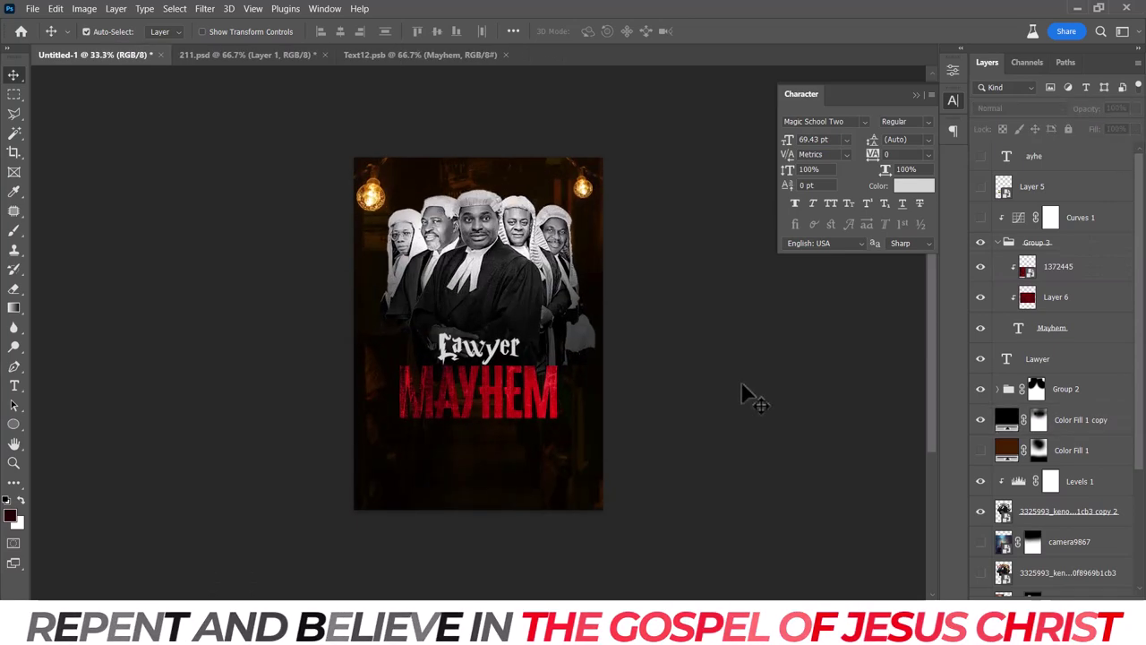
key(ctrl+plus)
key(ctrl+plus)
key(ctrl+minus)
key(ctrl+minus)
key(ctrl+minus)
key(ctrl+plus)
key(ctrl+plus)
key(ctrl+plus)
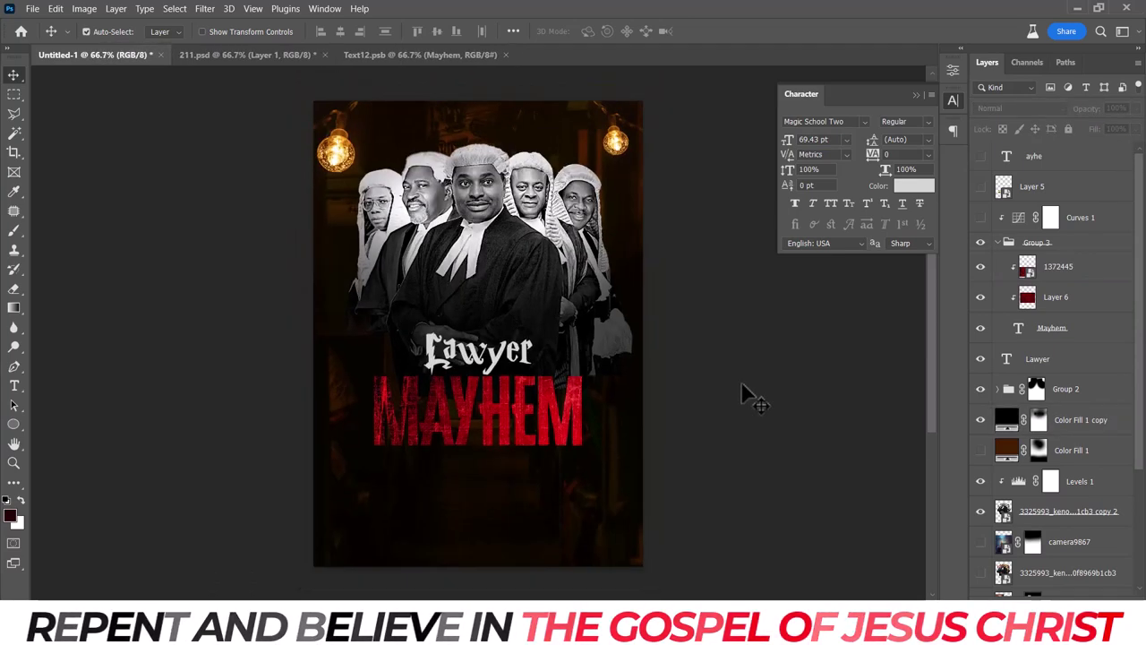
key(ctrl+z)
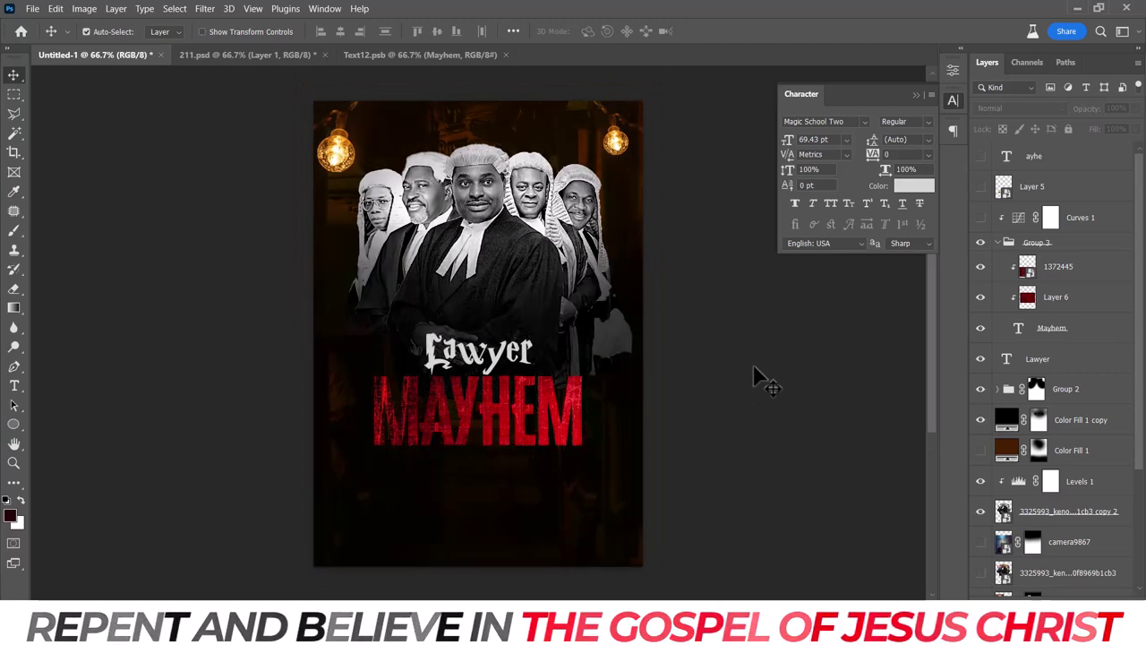
key(ctrl+minus)
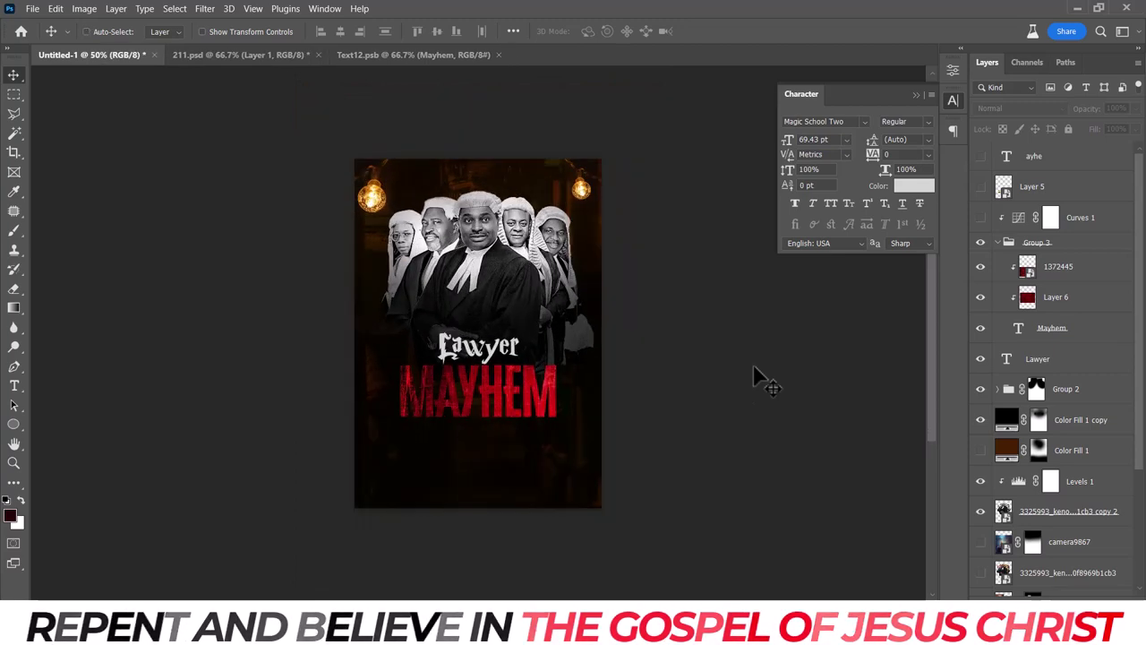
key(ctrl+minus)
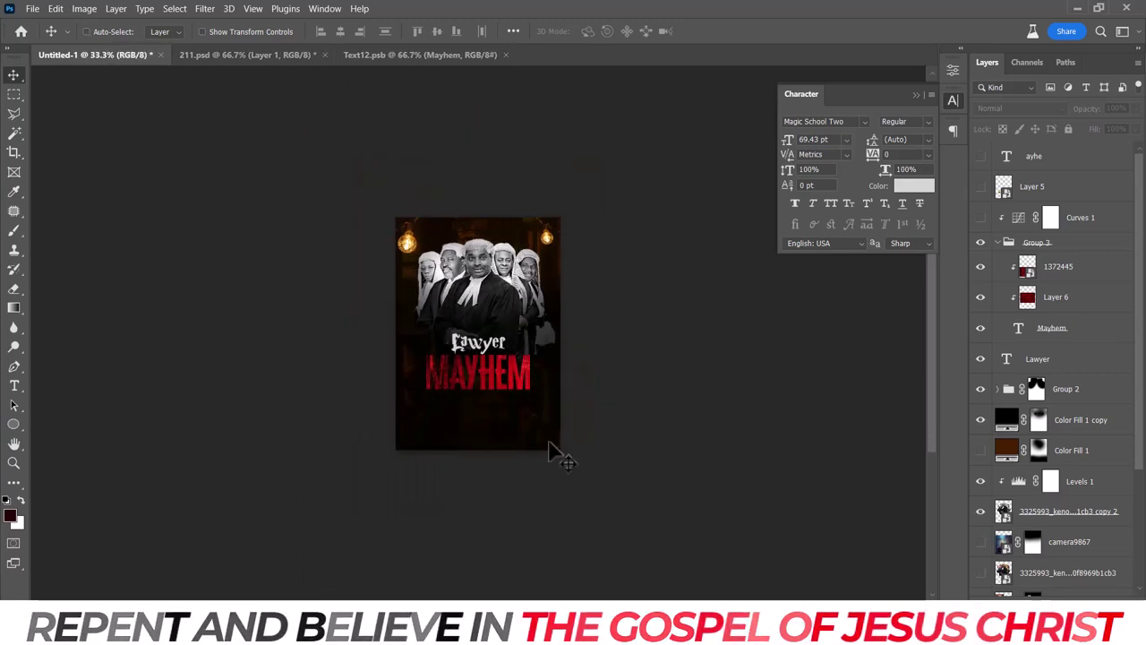
Search 'netflix', save the Wikimedia NETFLIX wordmark to Downloads and drag it onto the poster.
text(netfl)
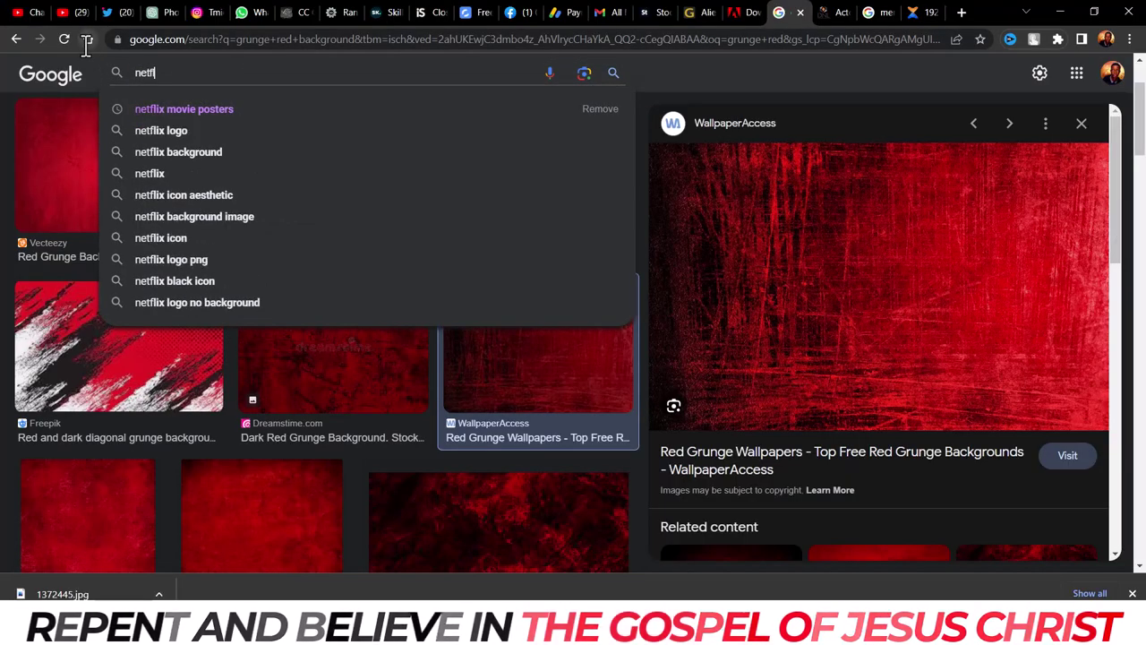
text(ix)
click(159, 128)
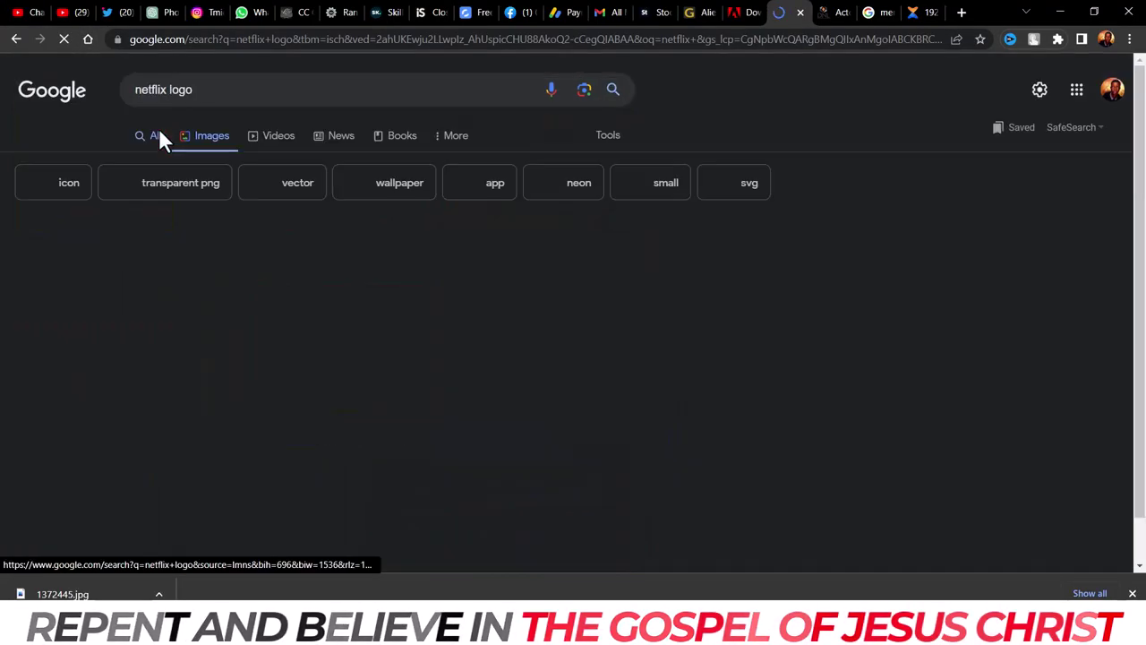
click(359, 299)
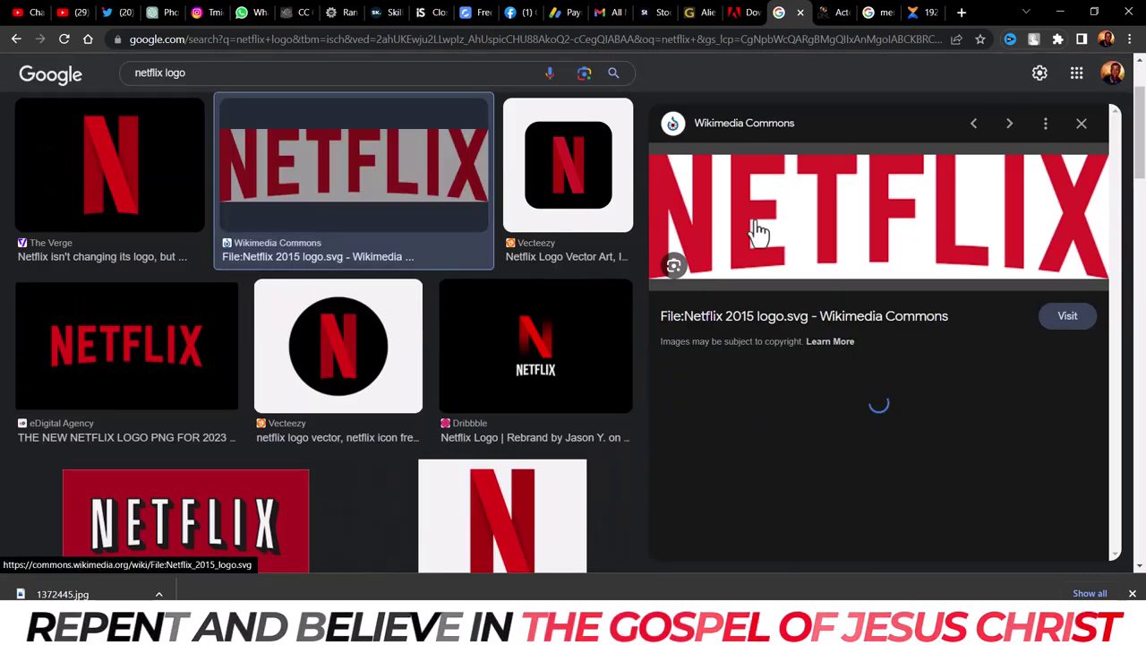
right_click(980, 215)
click(1031, 369)
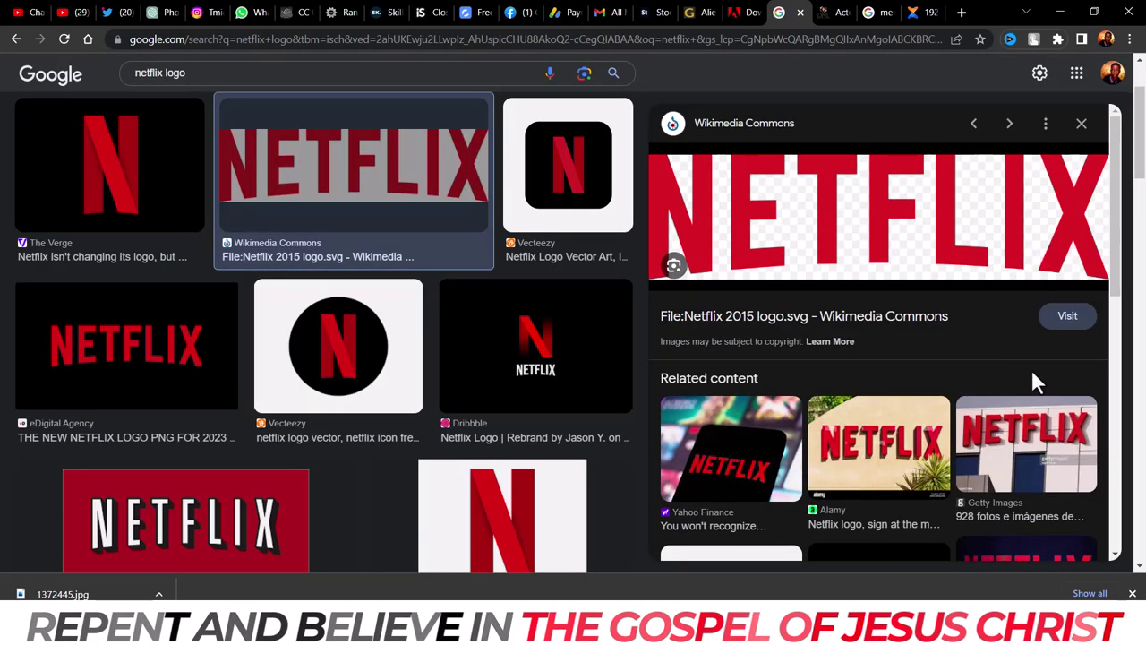
click(1021, 591)
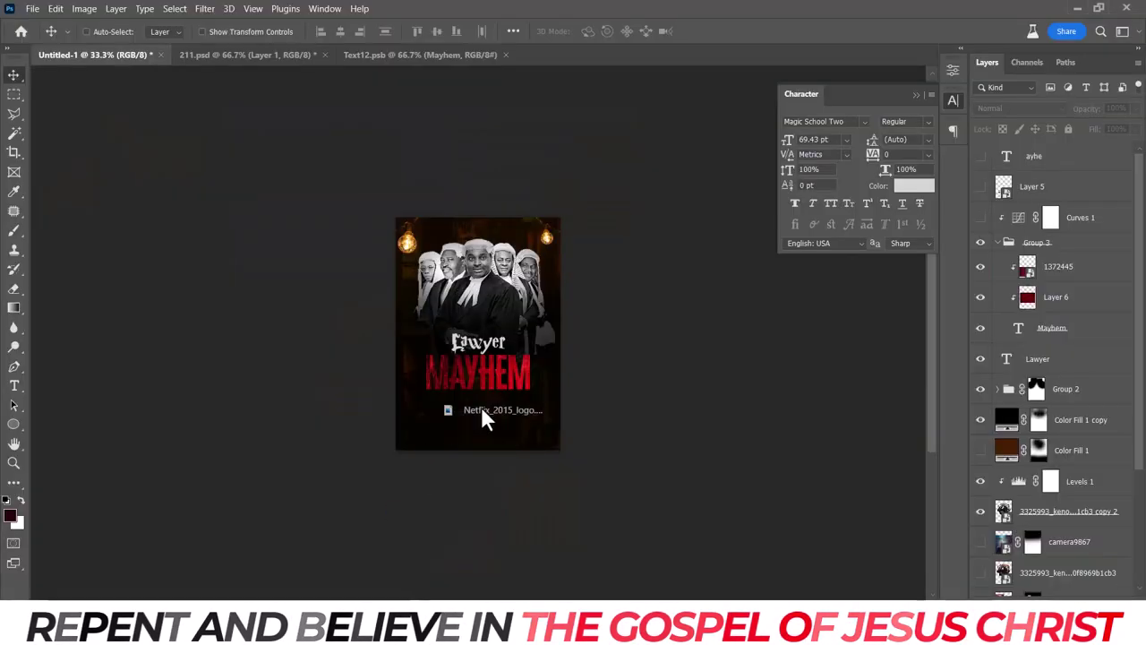
mouse_move(88, 593)
mouse_down()
mouse_move(480, 404)
mouse_move(566, 392)
mouse_move(491, 421)
mouse_up()
Move the NETFLIX logo to the bottom right of the poster and shrink it.
click(739, 32)
key(ctrl+plus)
key(ctrl+plus)
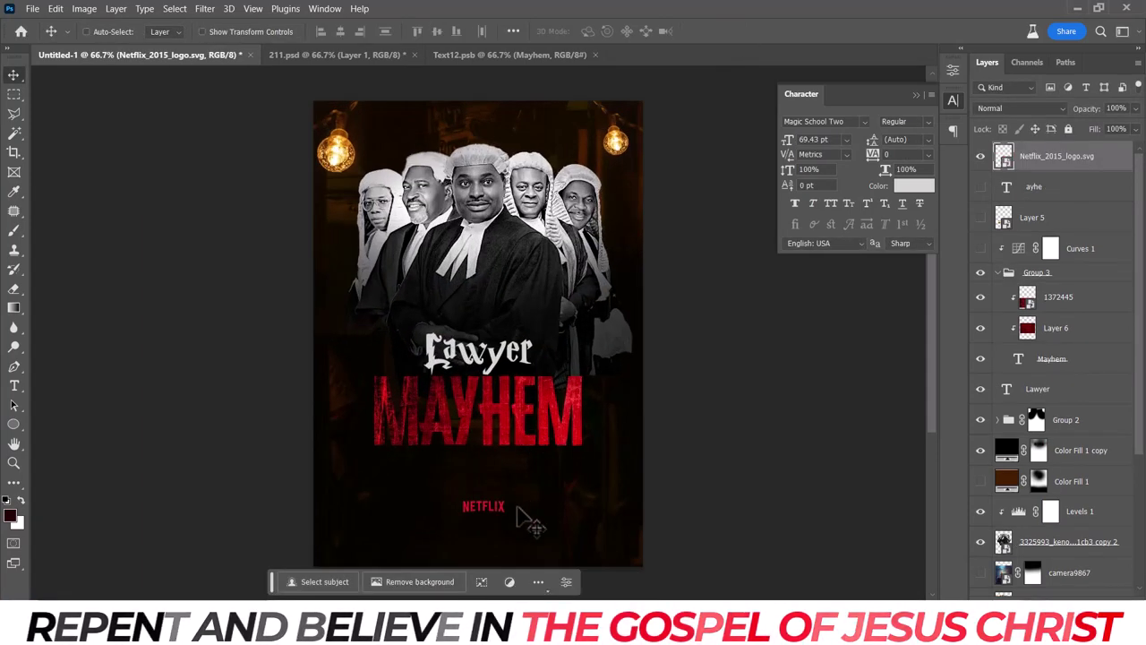
mouse_move(519, 515)
mouse_down()
mouse_move(583, 536)
mouse_move(569, 533)
mouse_up()
key(ctrl+t)
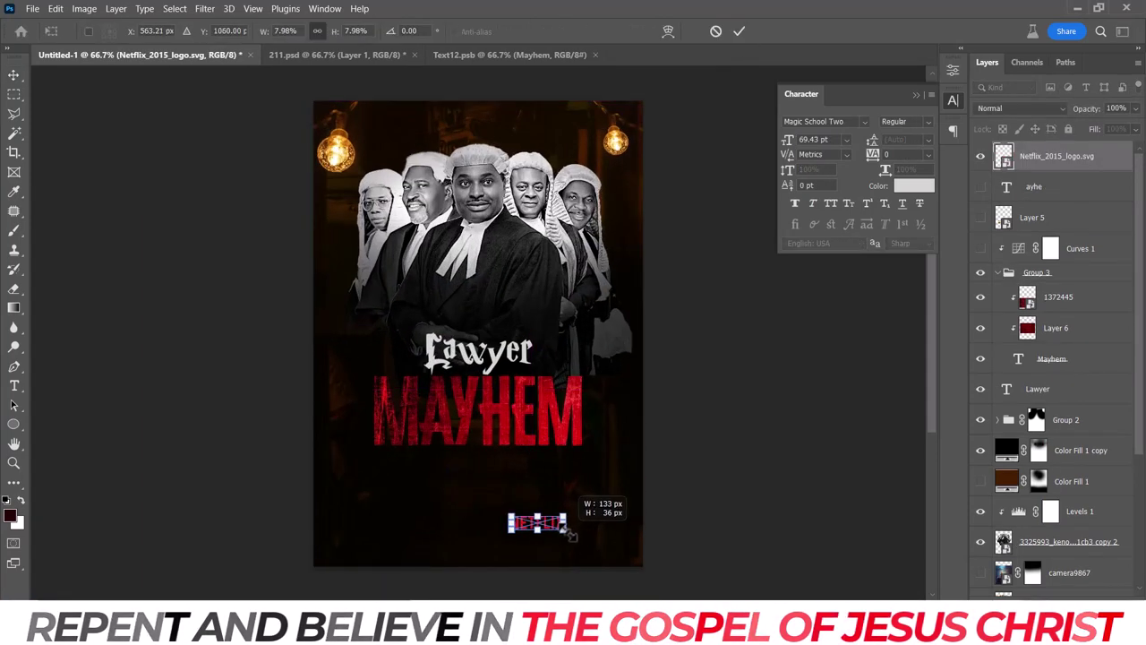
key(Return)
Add a footer text layer in Cheddar Gothic Sans and place it beside NETFLIX.
key(t)
click(429, 514)
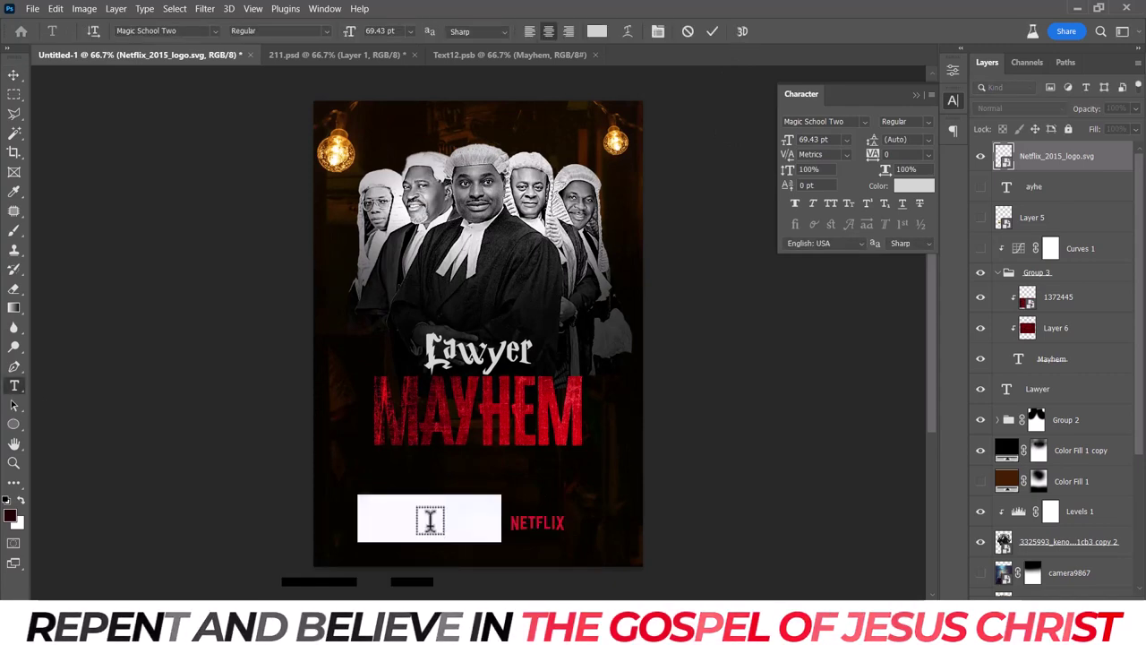
click(865, 121)
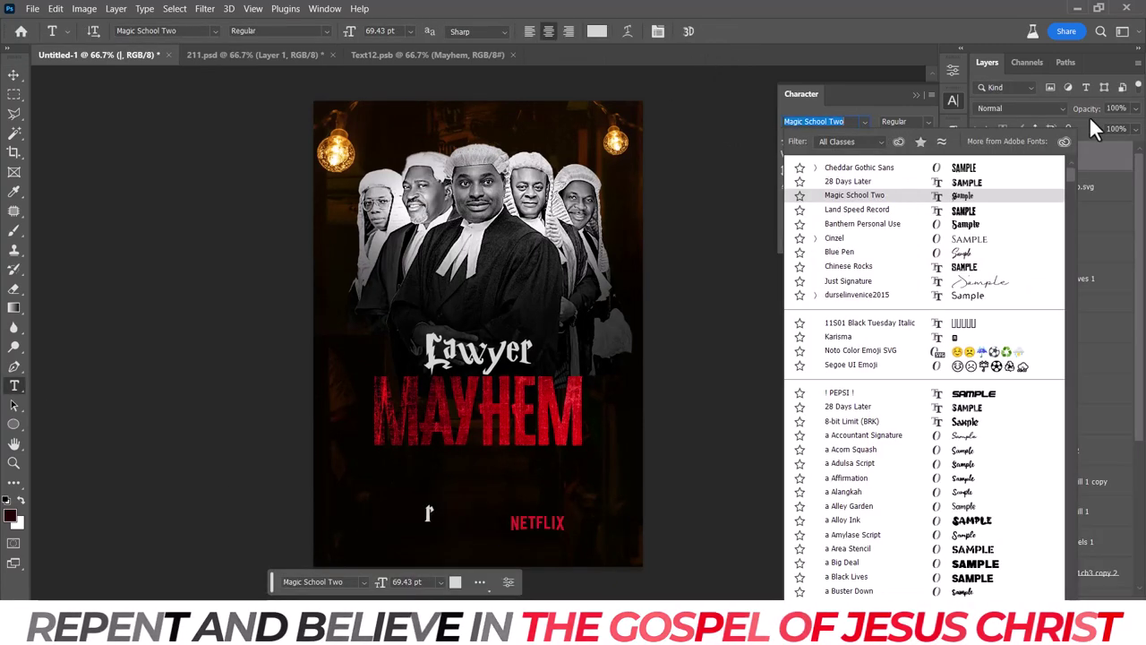
click(1000, 169)
click(13, 74)
drag(430, 510, 501, 524)
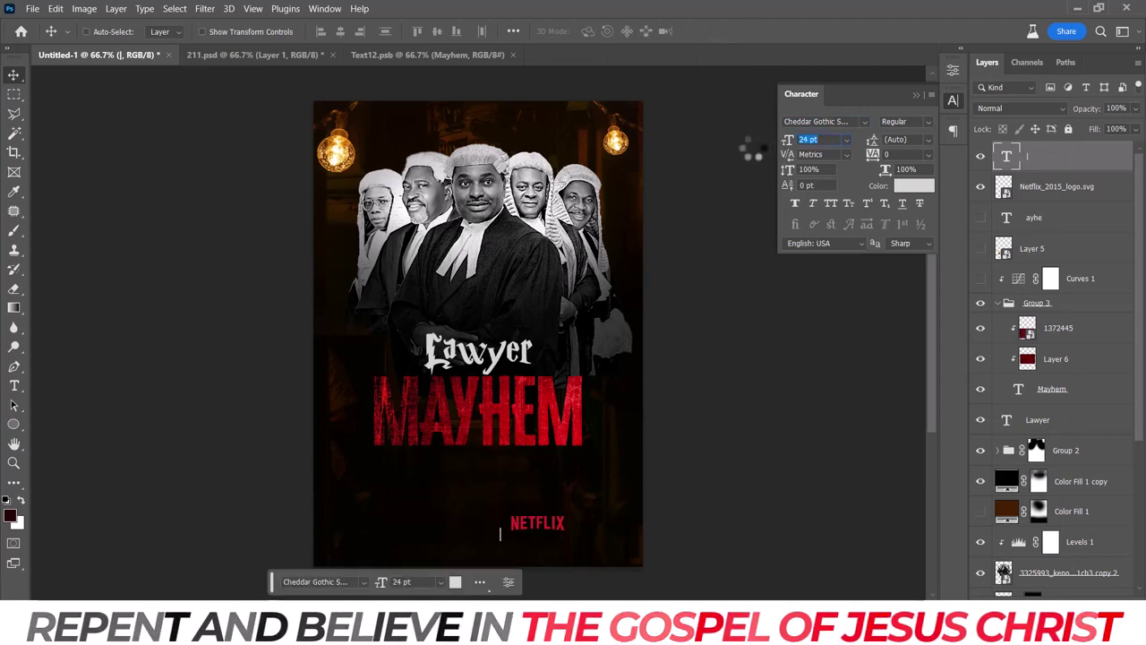
Colour the new footer text with red sampled from MAYHEM.
click(904, 186)
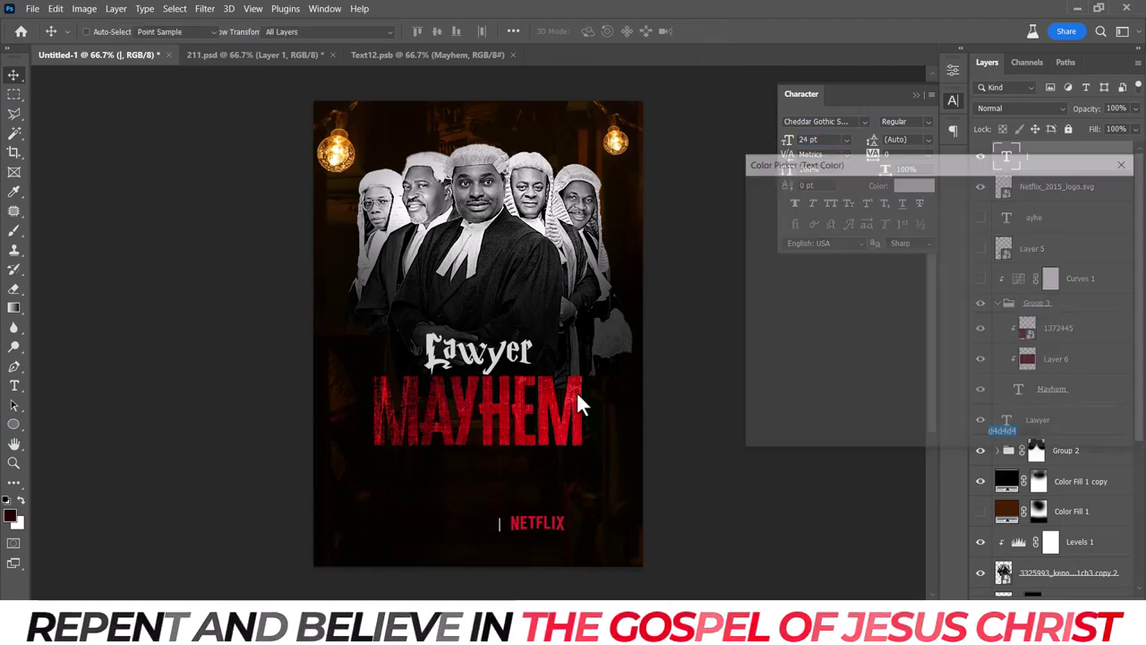
click(550, 431)
click(1080, 195)
key(ctrl+plus)
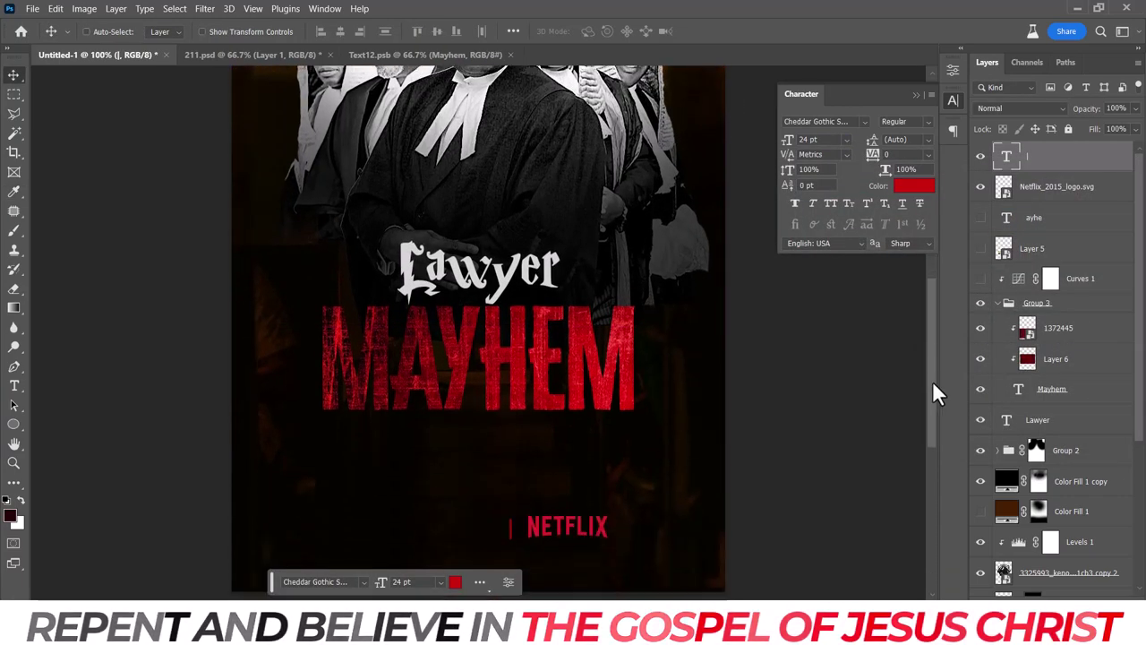
scroll(932, 381, down, 3)
key(alt+Tab)
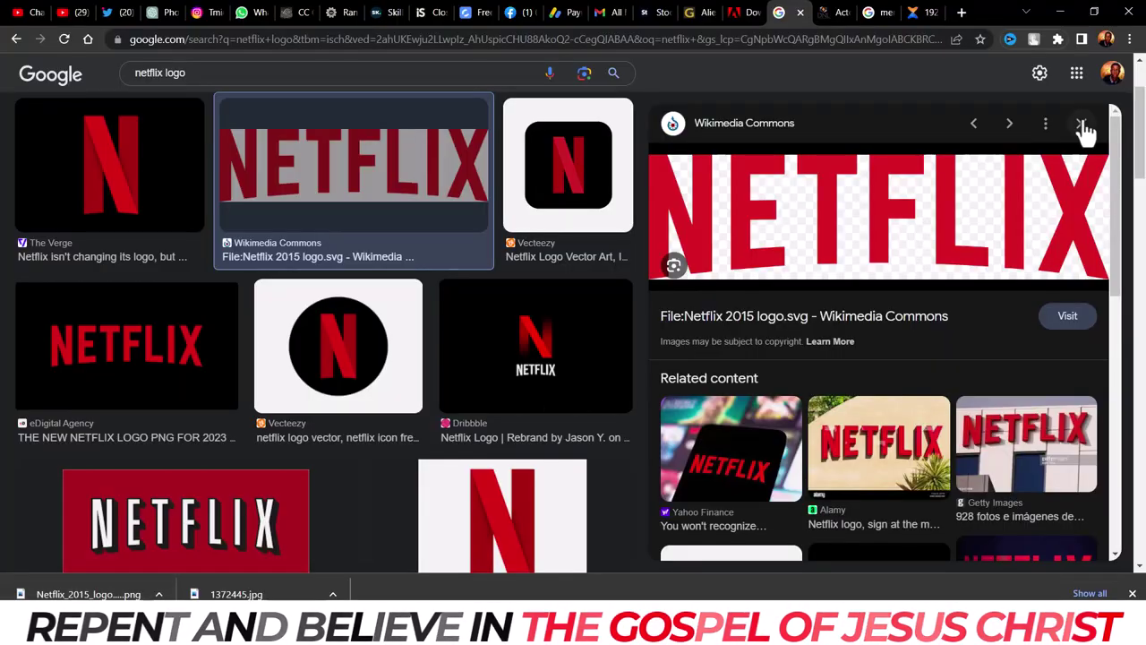
Go back to the 'netflix movie posters' results and preview The Gray Man poster.
click(18, 39)
click(17, 39)
click(17, 38)
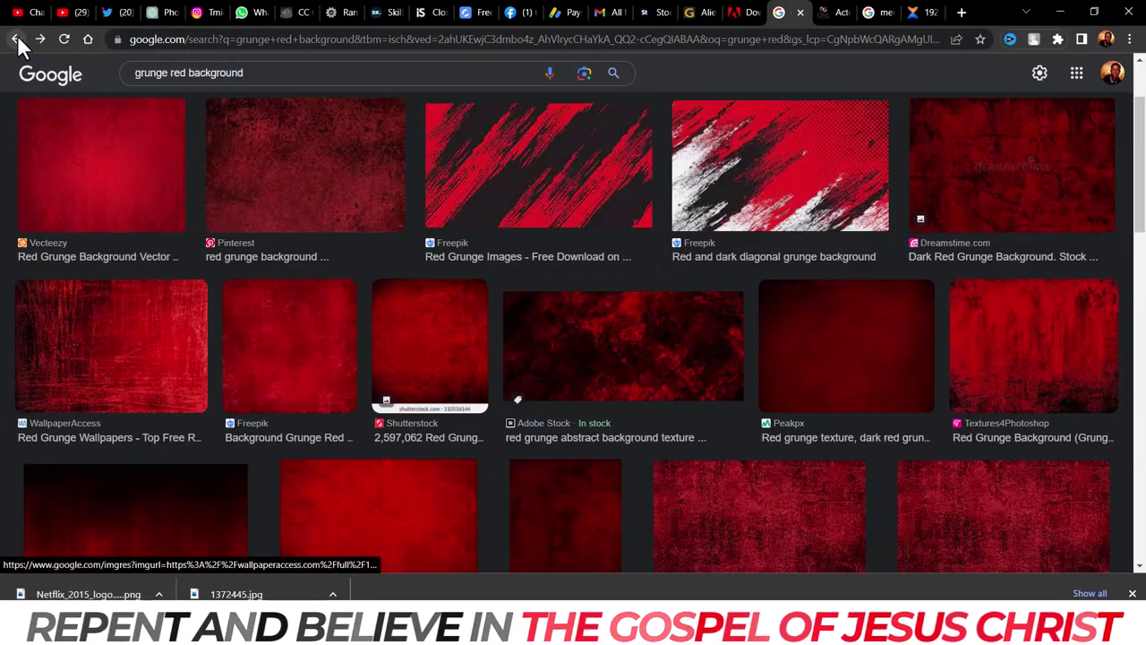
click(17, 38)
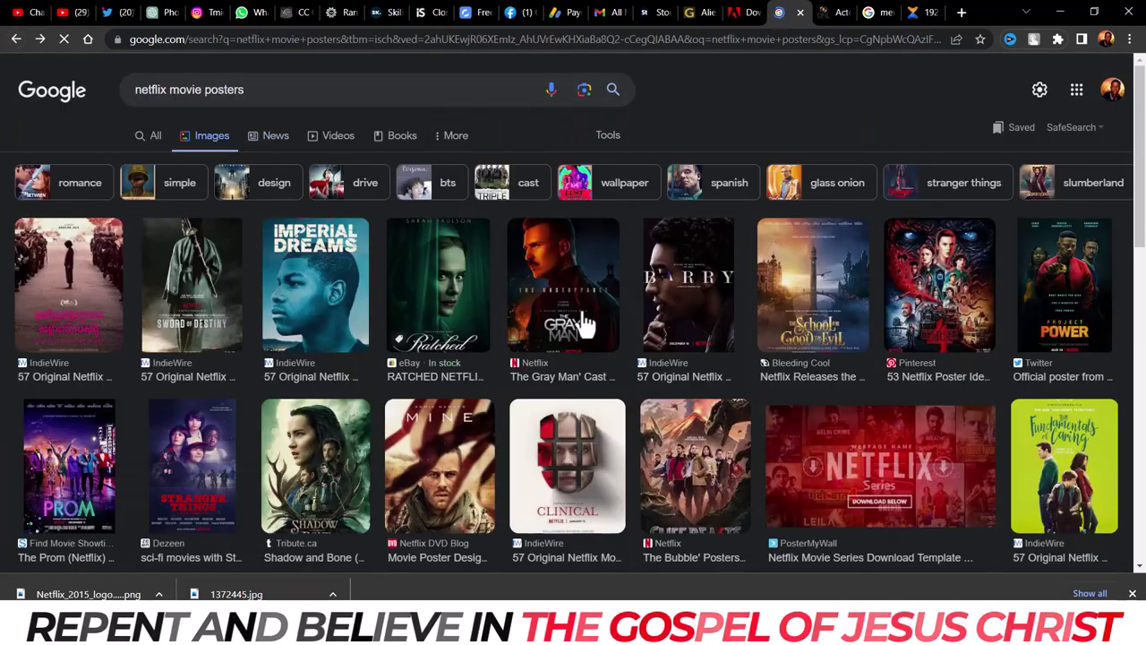
click(583, 325)
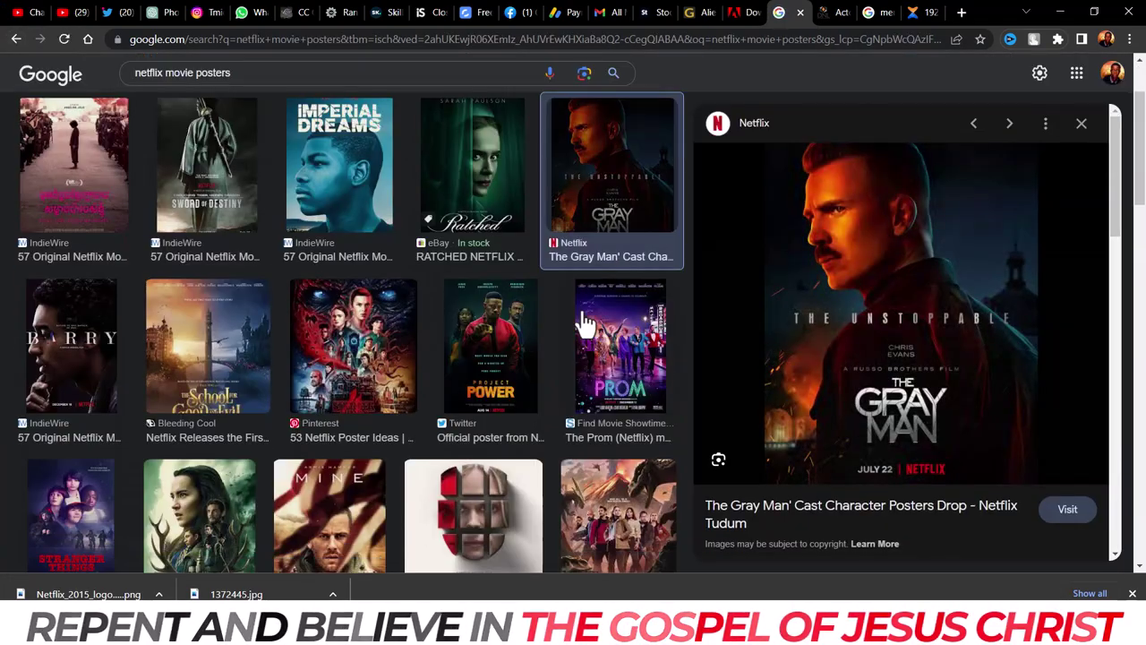
scroll(537, 453, up, 3)
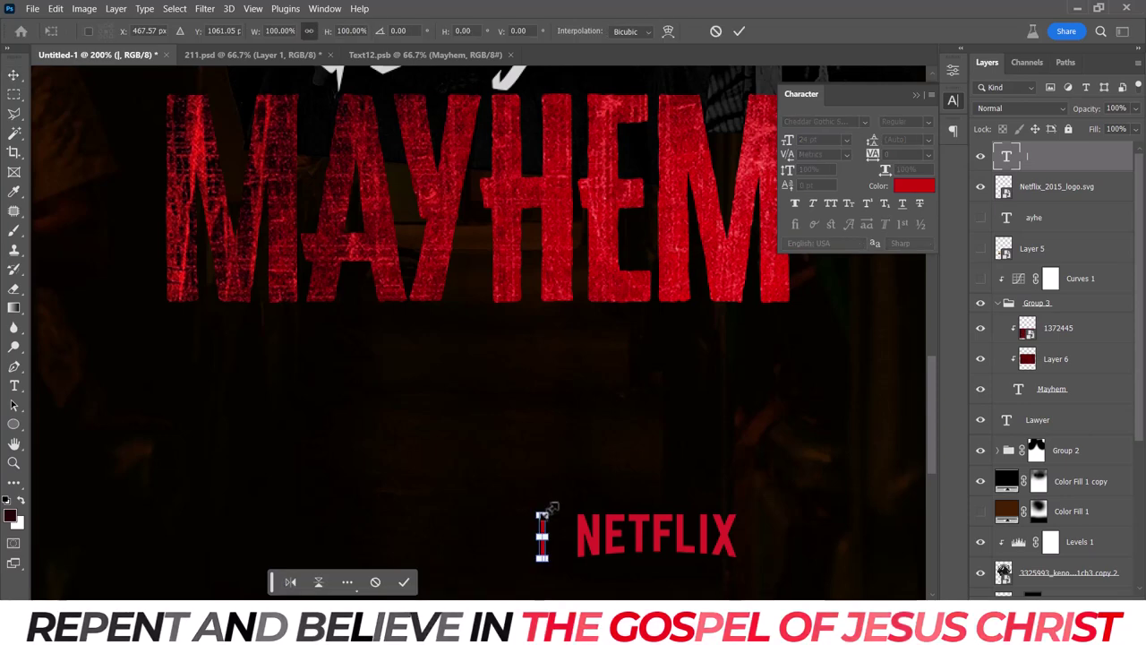
Stretch the divider bar beside NETFLIX and colour it with the NETFLIX red.
drag(542, 514, 542, 558)
key(Return)
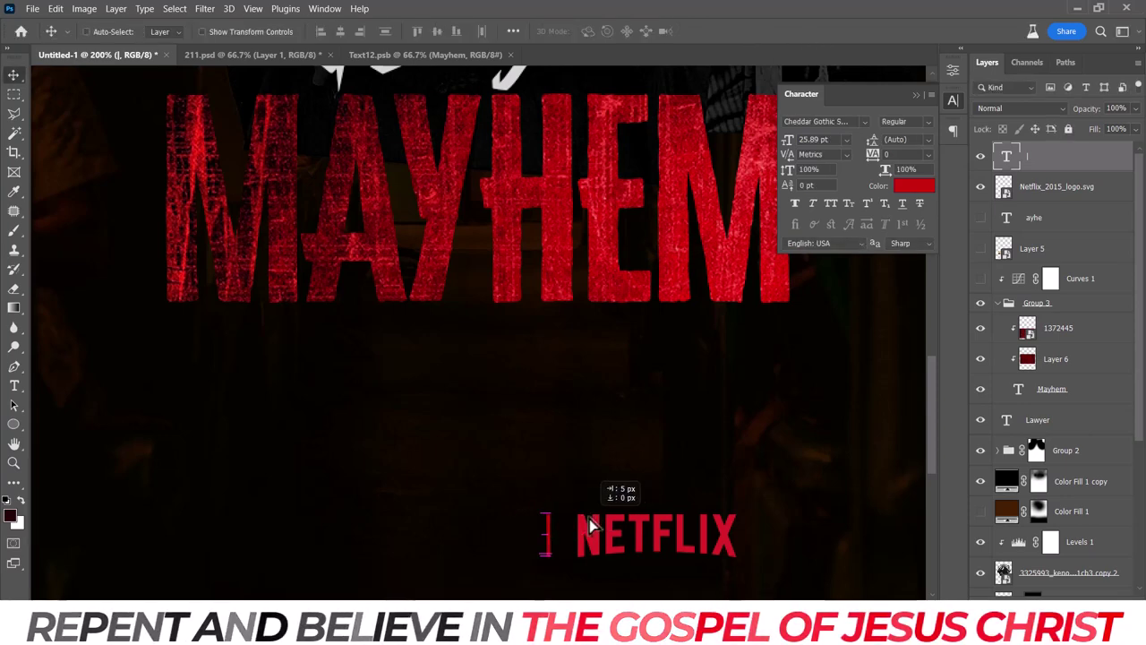
click(913, 185)
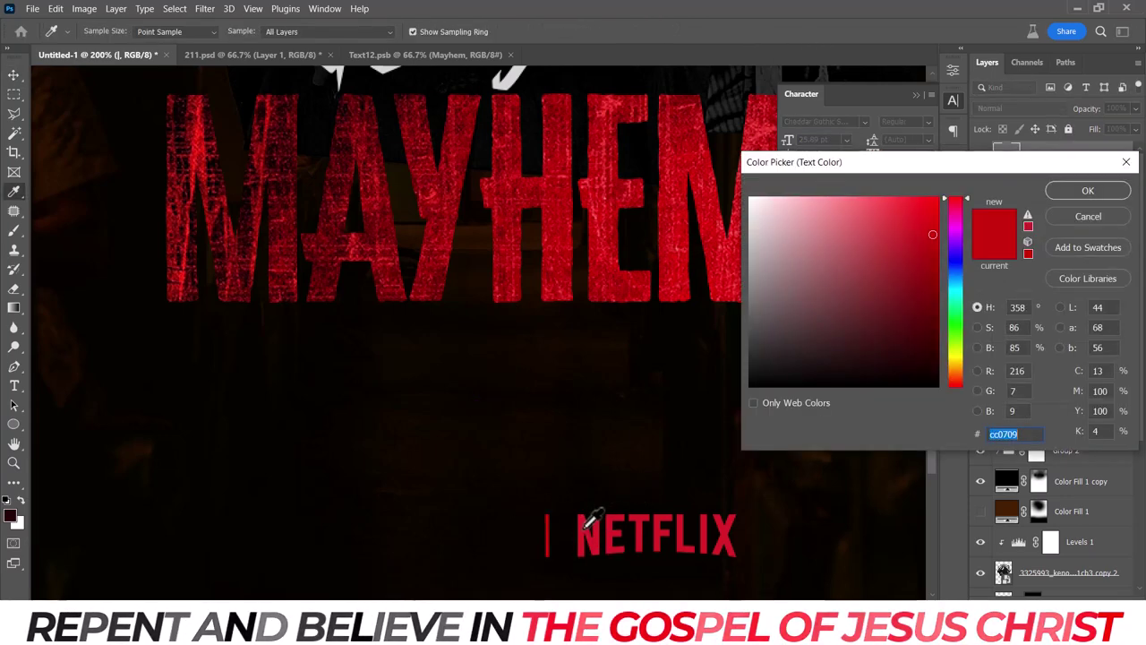
click(1072, 195)
Add a white 'MAY 29' text layer left of the divider.
key(ctrl+0)
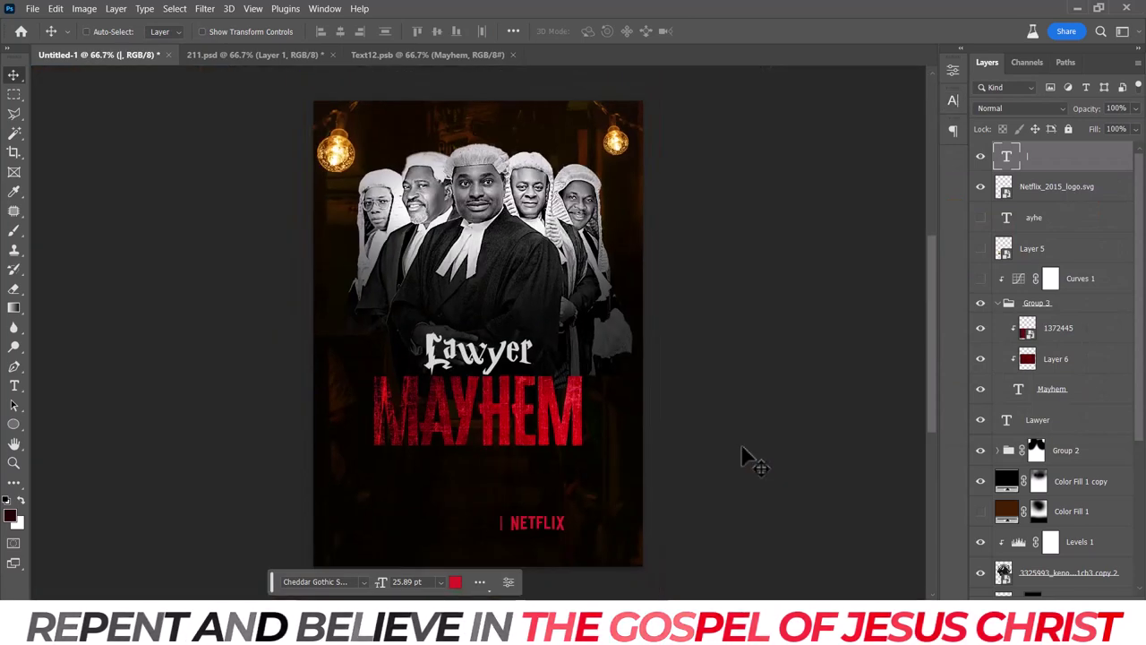
click(19, 385)
click(465, 524)
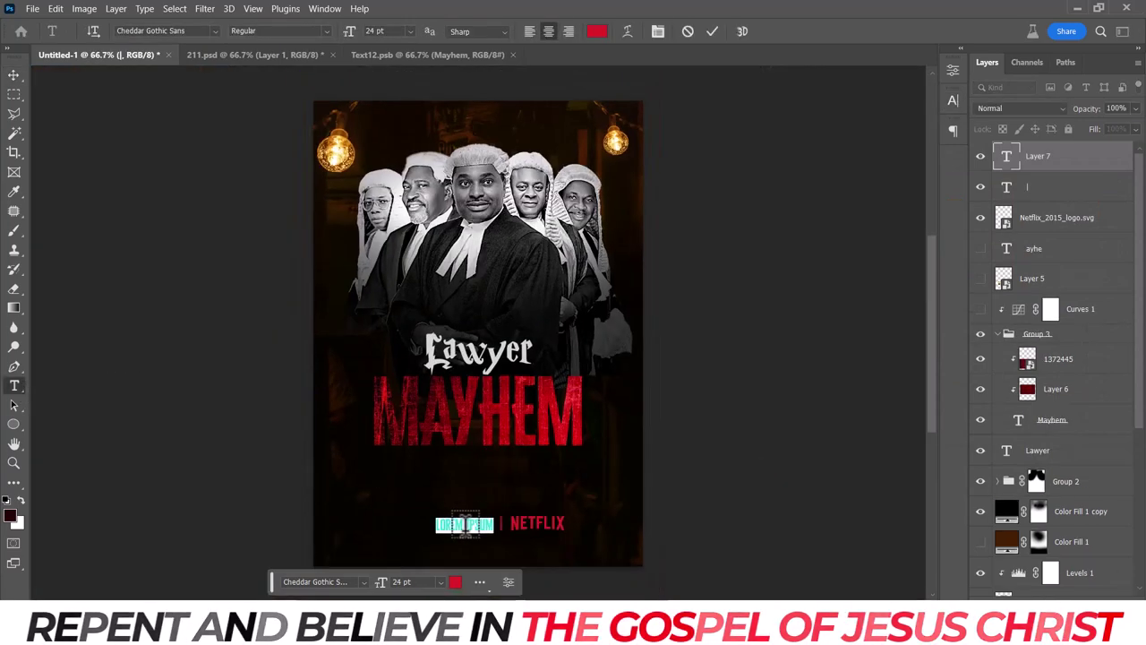
text(MAY 29)
click(713, 31)
click(953, 99)
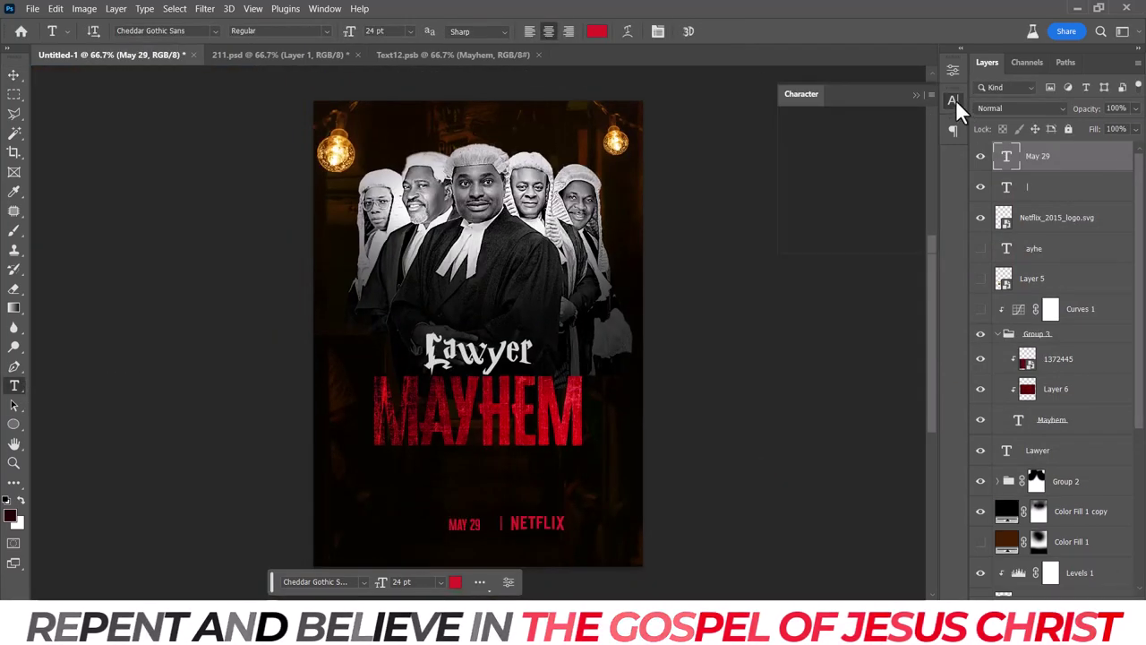
click(915, 188)
click(1085, 192)
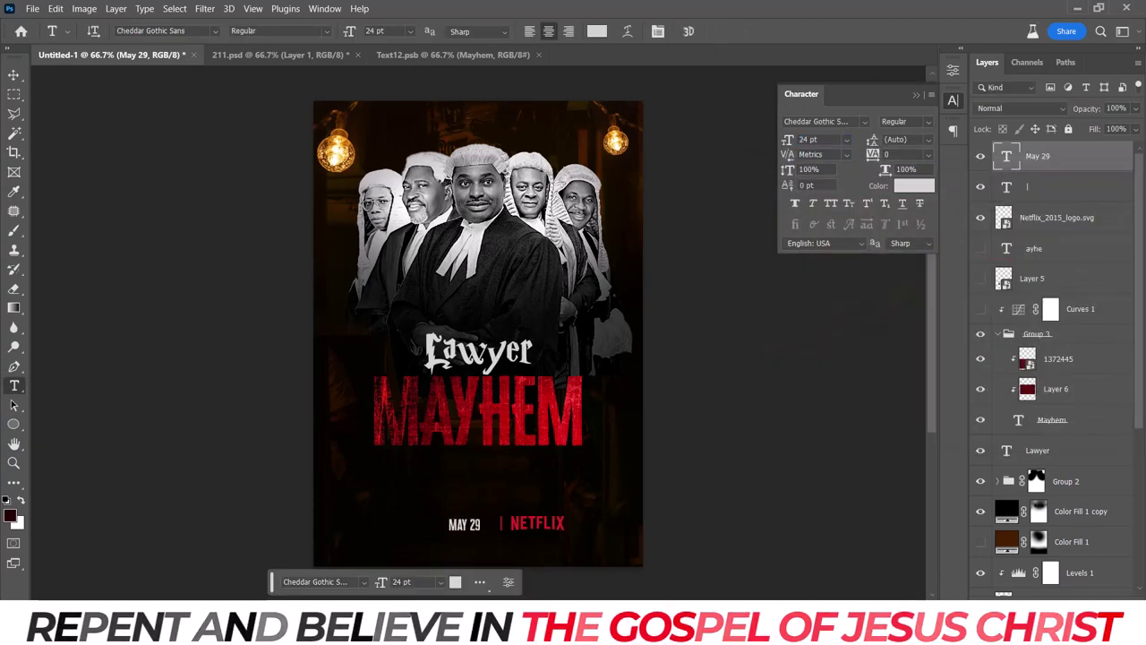
Set the date to Montserrat SemiBold and nudge it closer to the divider.
click(865, 122)
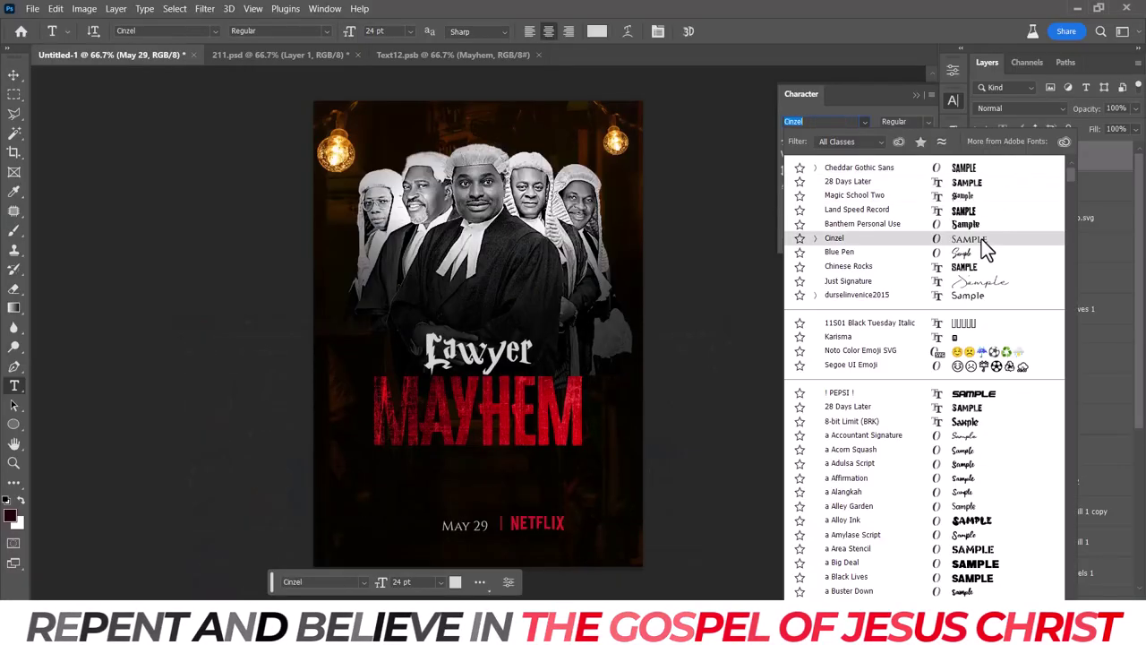
text(chica)
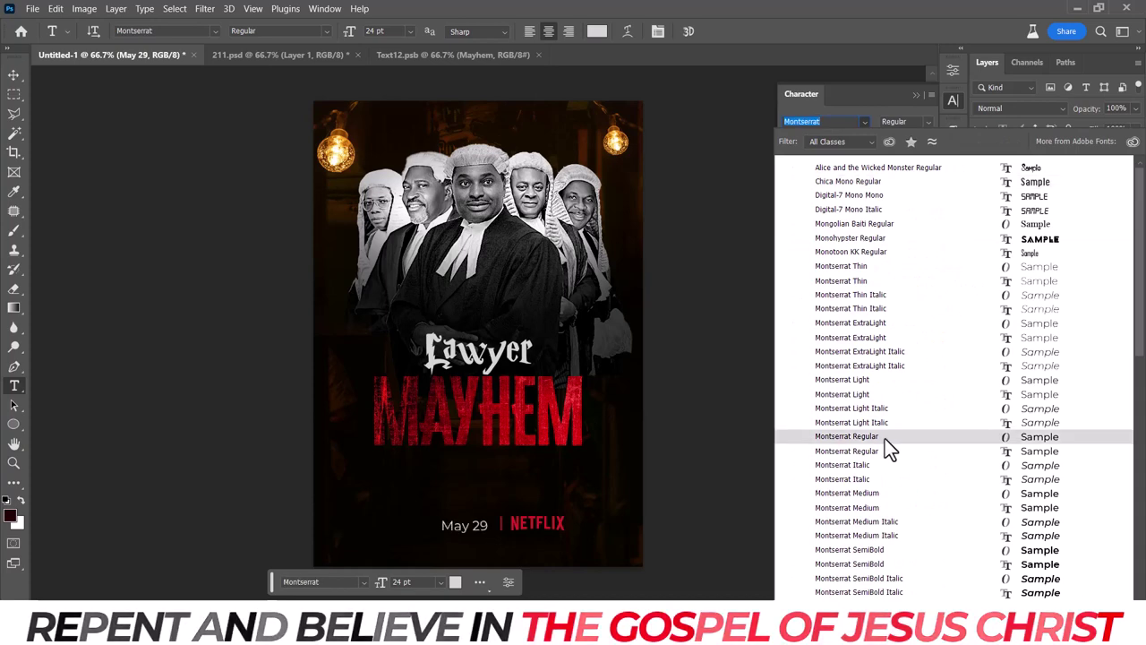
click(884, 436)
click(927, 122)
click(917, 373)
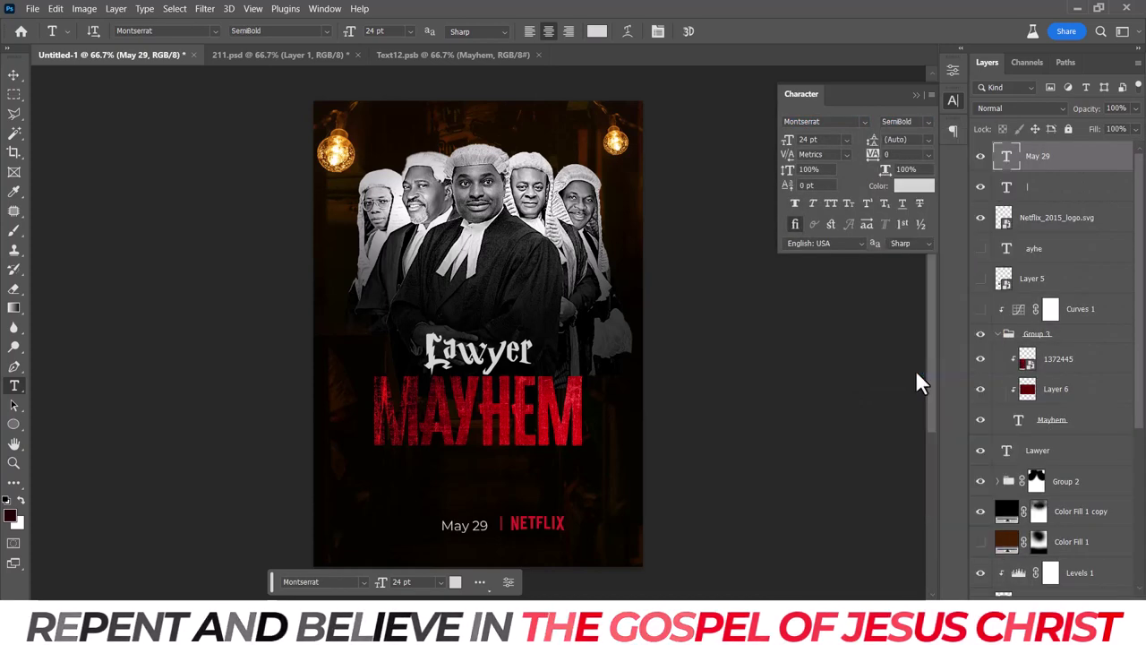
click(13, 76)
drag(570, 550, 551, 551)
shift+click(1056, 217)
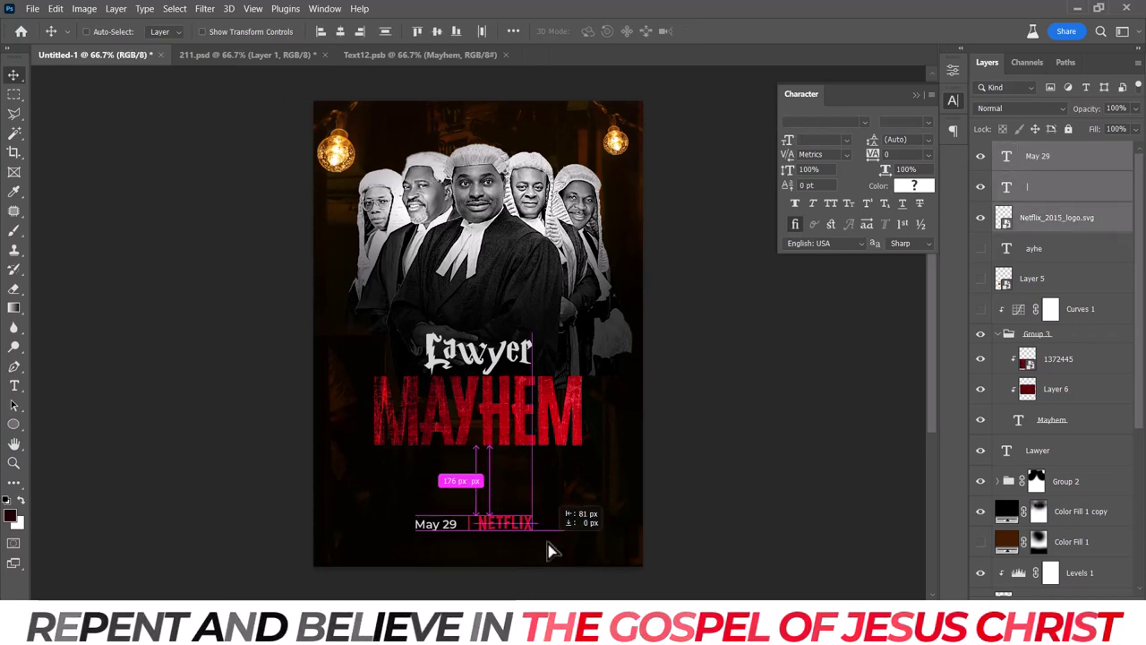
ctrl+click(549, 524)
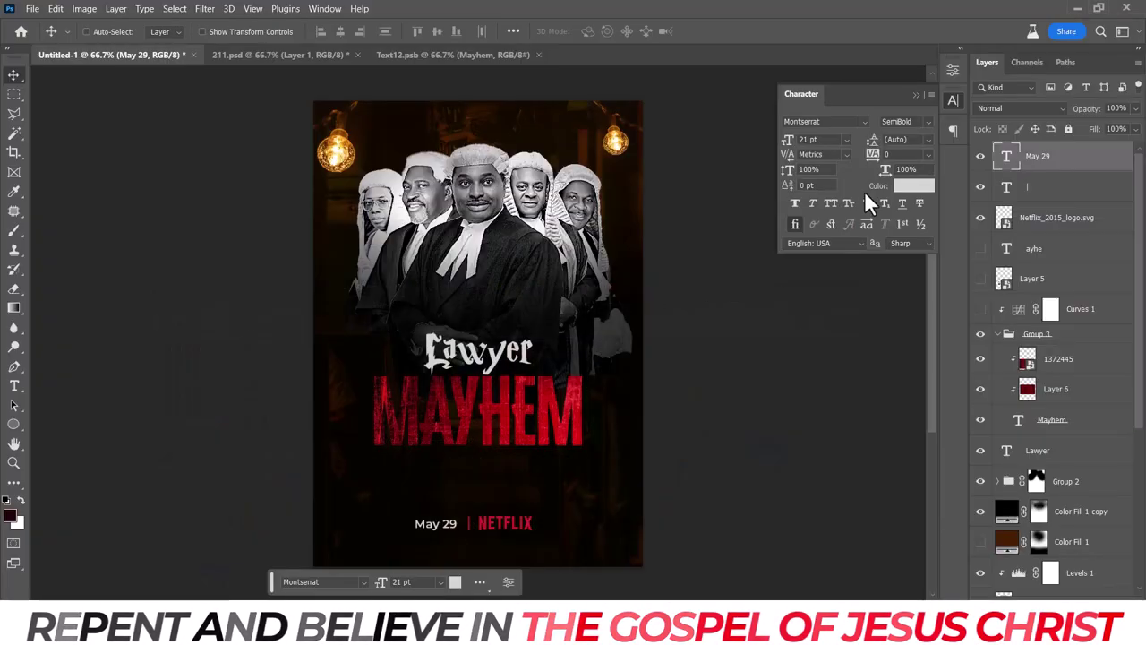
Make the date All Caps, resize the footer, and enlarge the date to match NETFLIX.
click(831, 203)
drag(790, 144, 786, 143)
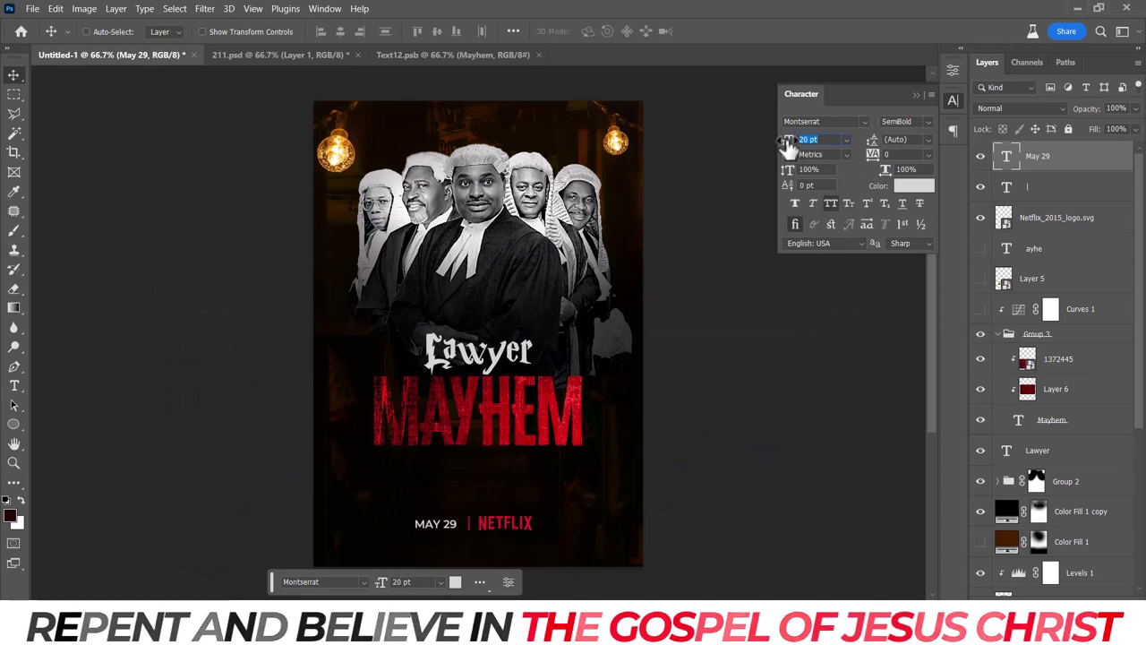
shift+click(1068, 215)
key(ctrl+t)
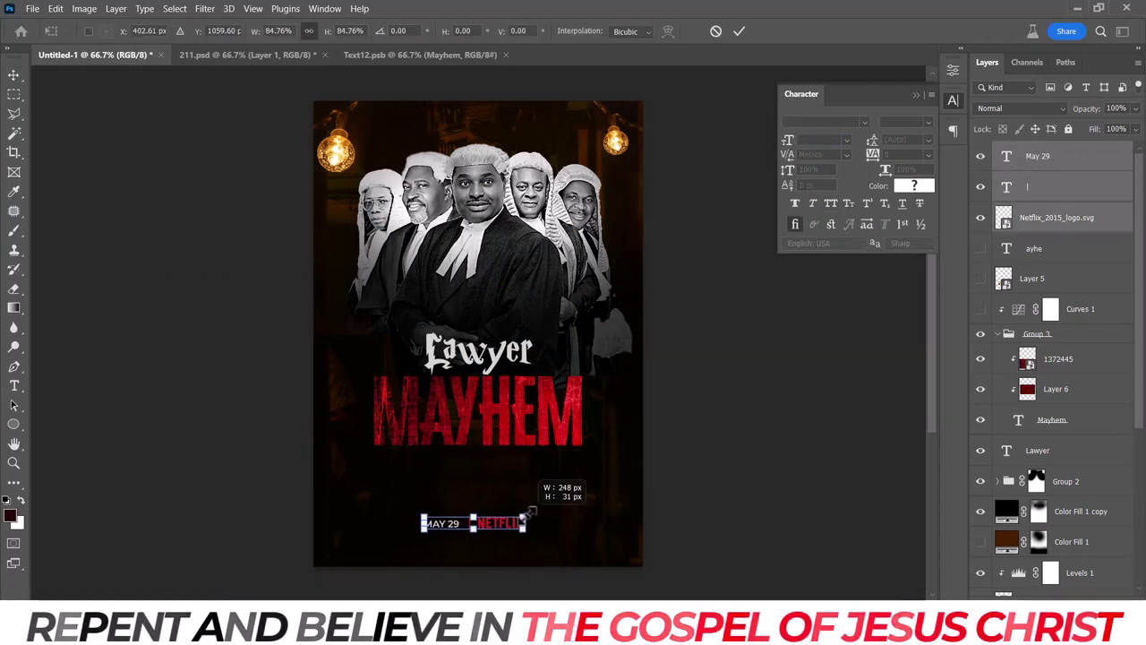
key(Return)
click(1036, 163)
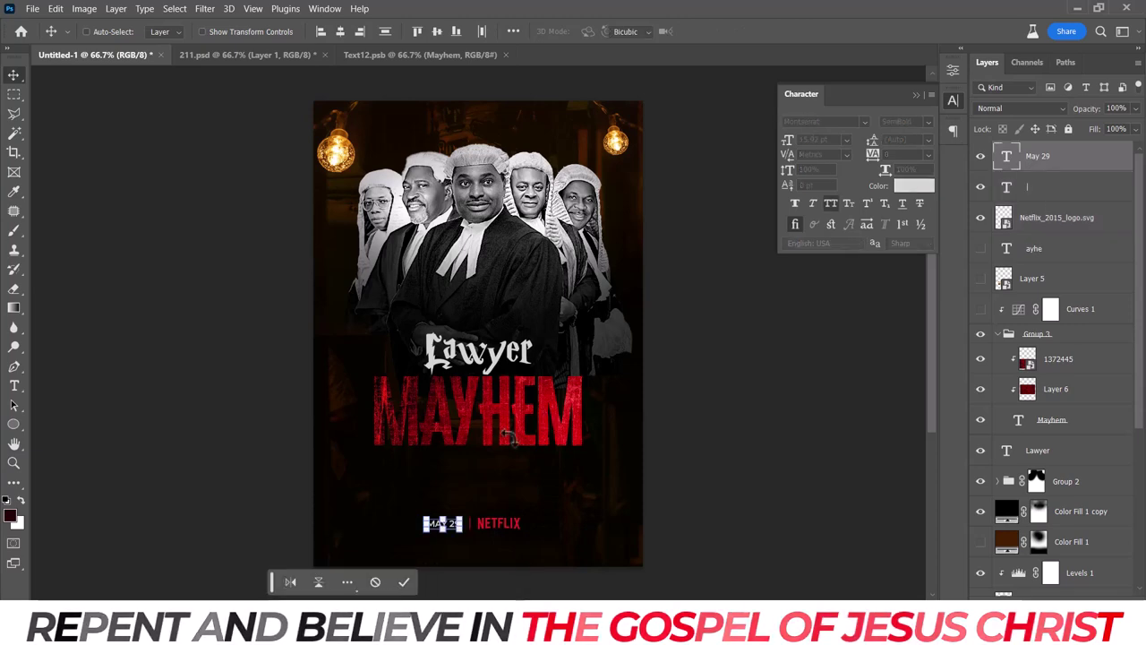
key(ctrl+t)
drag(462, 517, 465, 514)
click(739, 31)
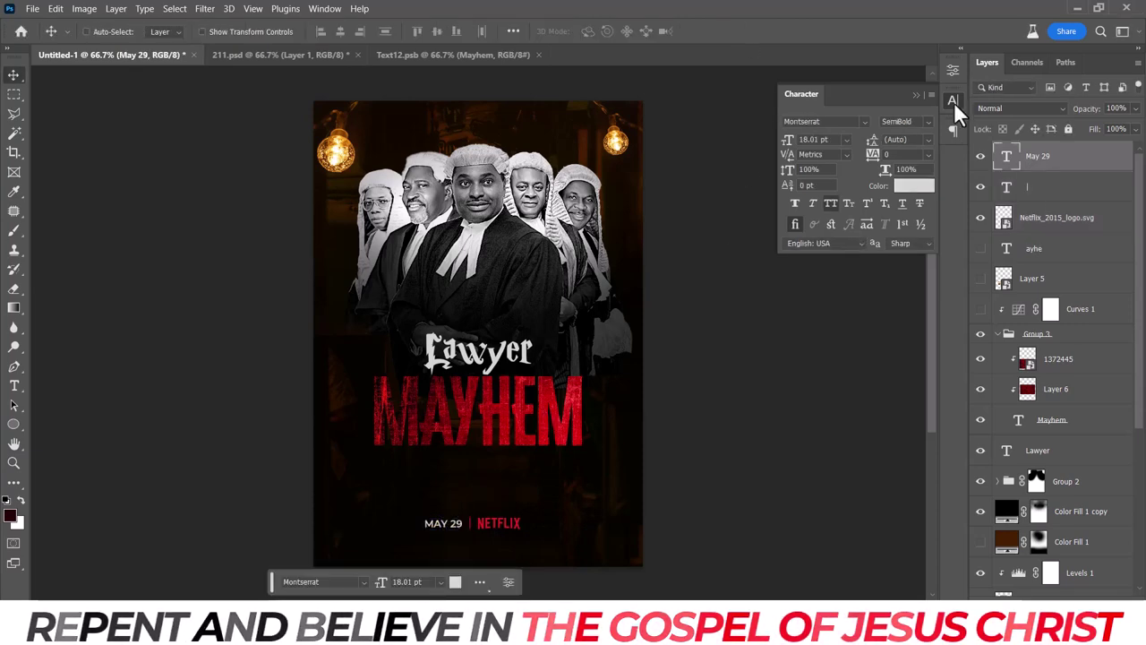
click(952, 101)
key(ctrl+minus)
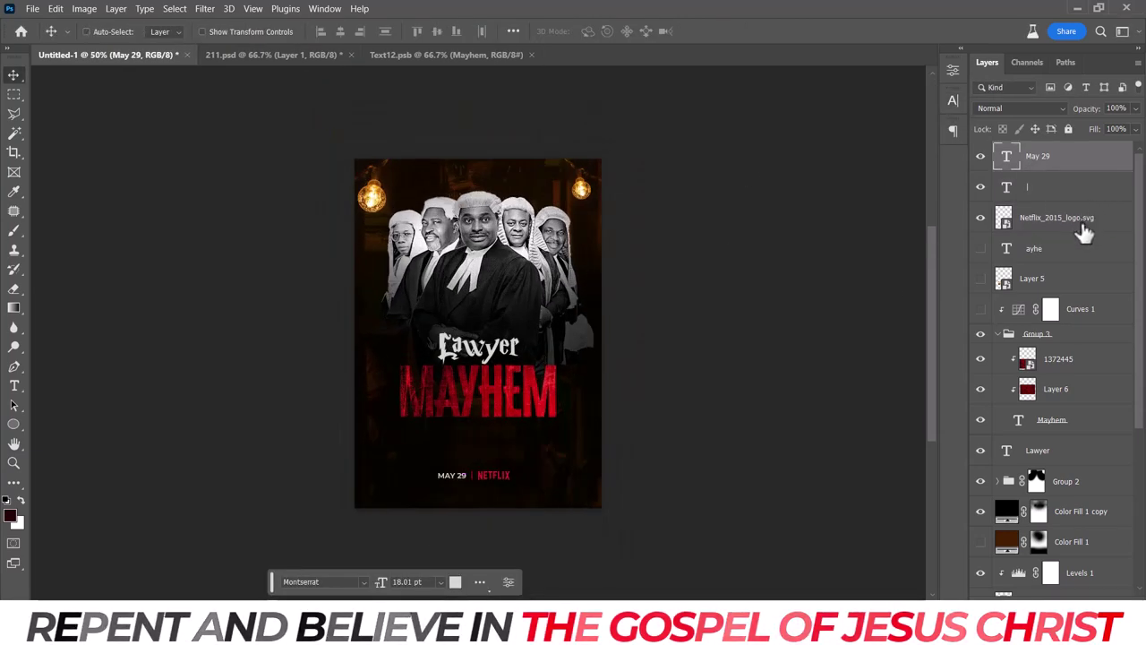
Group the MAY 29, divider and NETFLIX layers into Group 4 and select it.
shift+click(1084, 231)
key(ctrl+g)
scroll(1057, 358, down, 5)
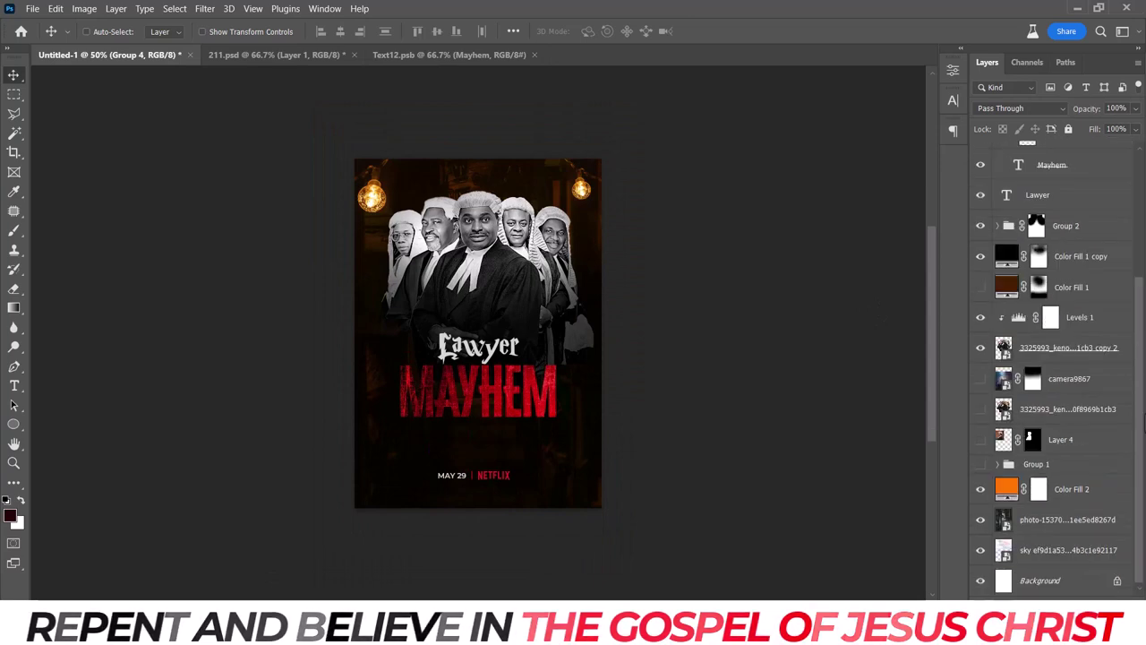
click(1081, 582)
scroll(1057, 358, up, 5)
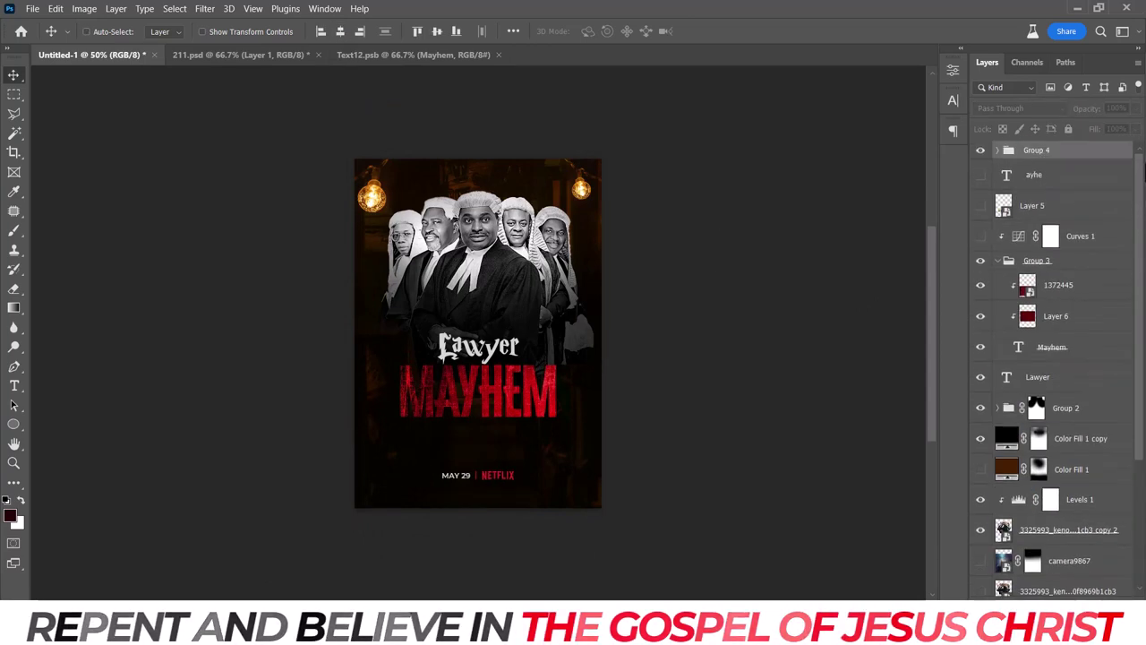
click(1114, 155)
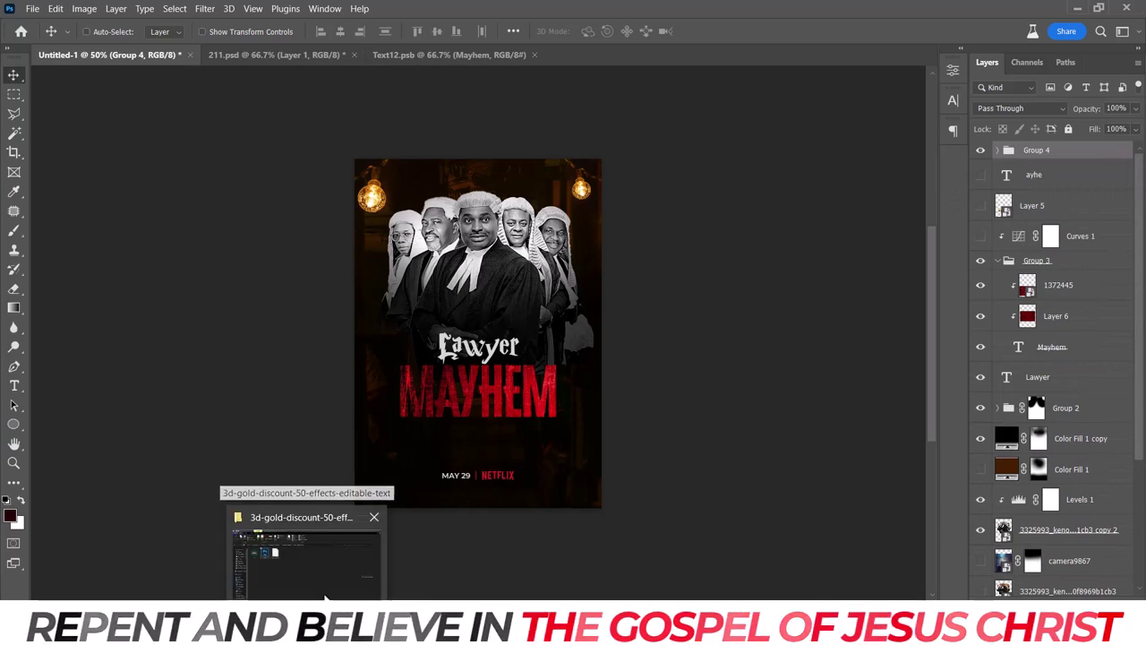
Open the HINITIATIVE folder on Local Disk (E:) and check the footer spacing below MAYHEM.
click(304, 537)
click(90, 263)
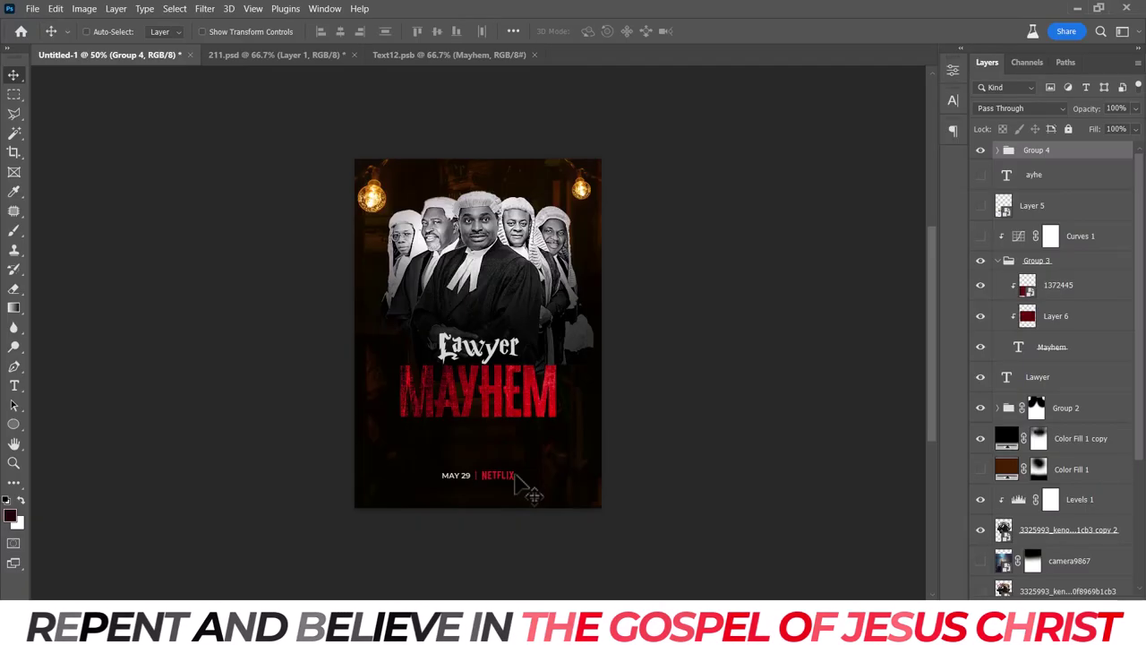
key(ctrl+minus)
key(ctrl+plus)
key(ctrl+plus)
key(ctrl+plus)
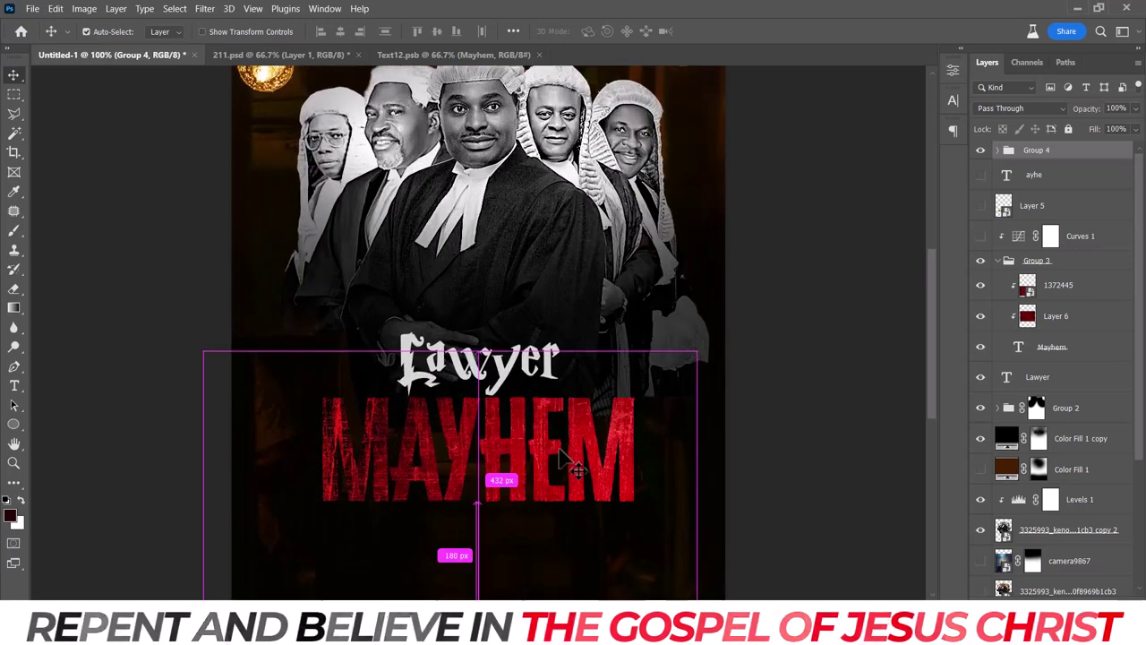
key(ctrl+minus)
key(ctrl+minus)
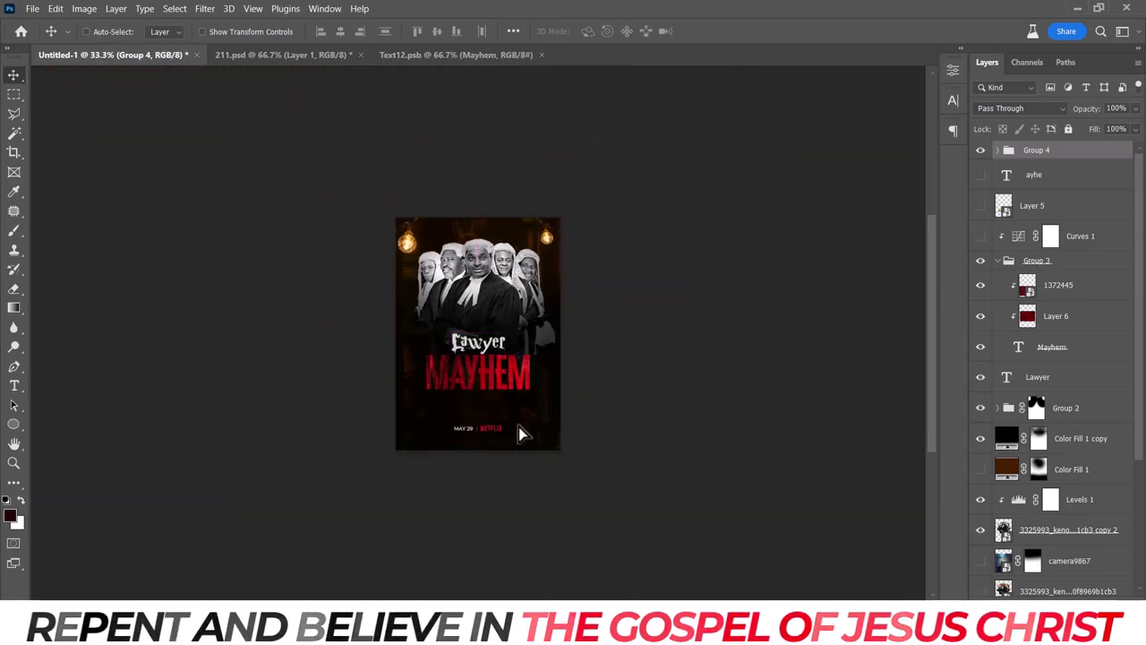
key(ctrl+plus)
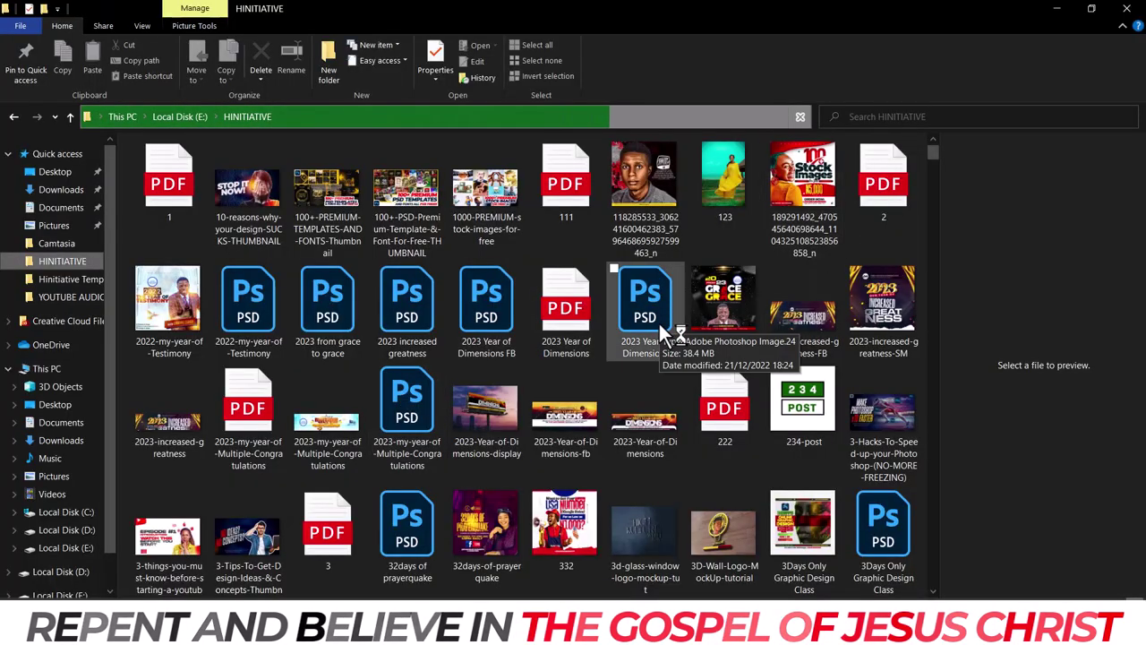
click(658, 321)
key(i)
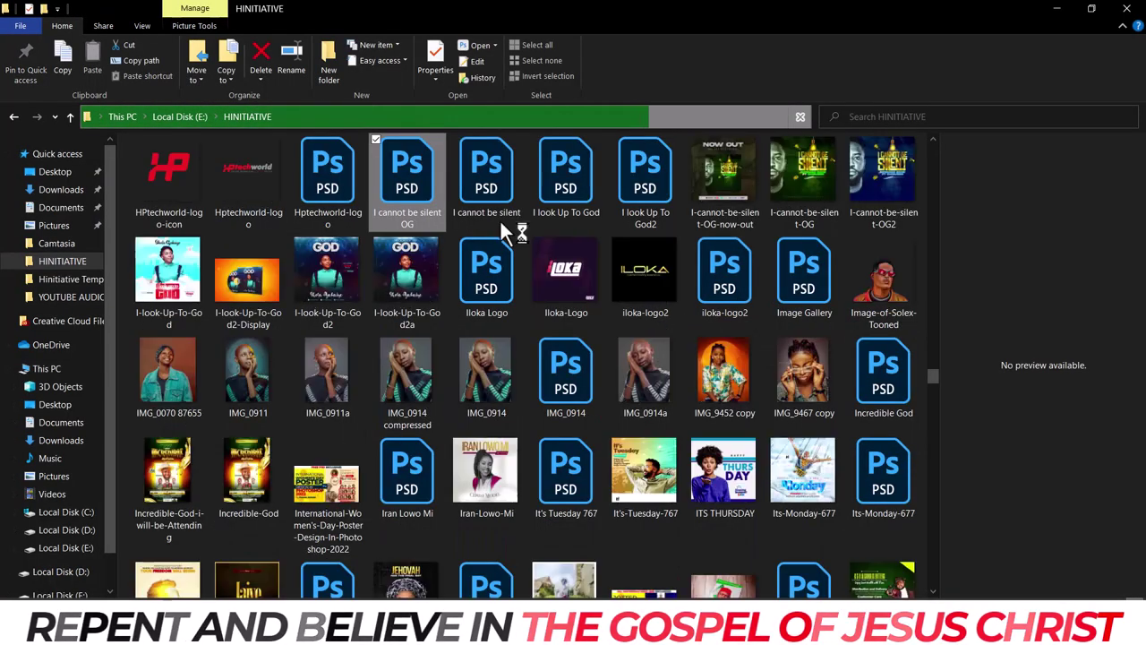
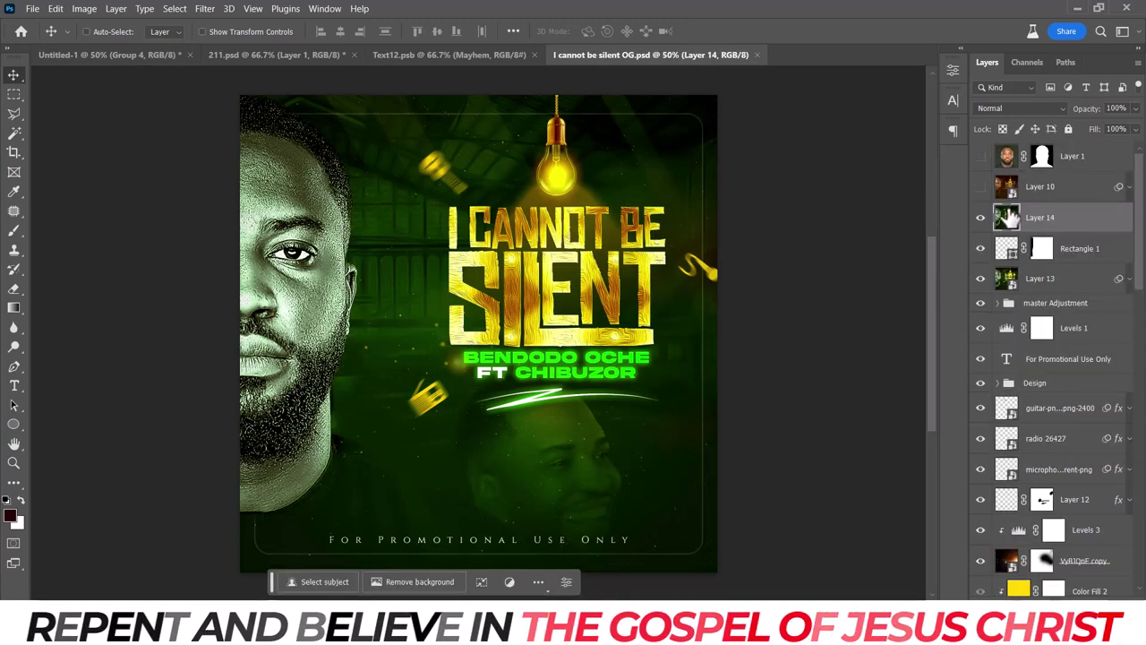
Bring the VyBJQnF copy glow layer from the source design into the lawyer poster.
click(982, 218)
scroll(980, 269, down, 1)
click(979, 270)
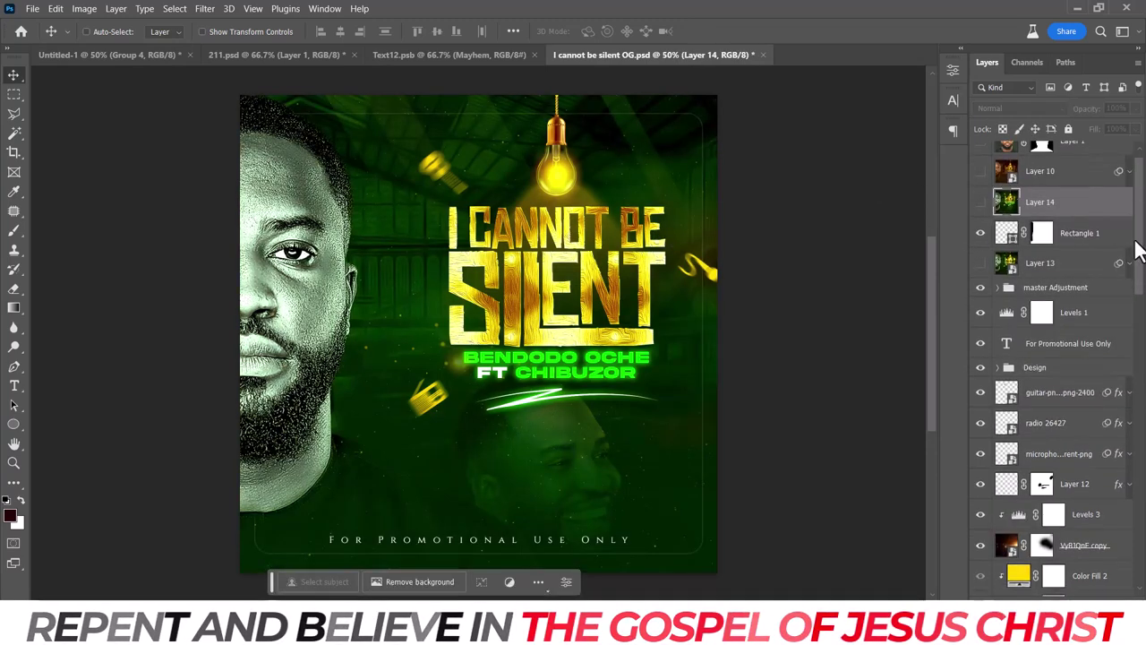
drag(1133, 248, 1143, 304)
drag(1085, 407, 235, 125)
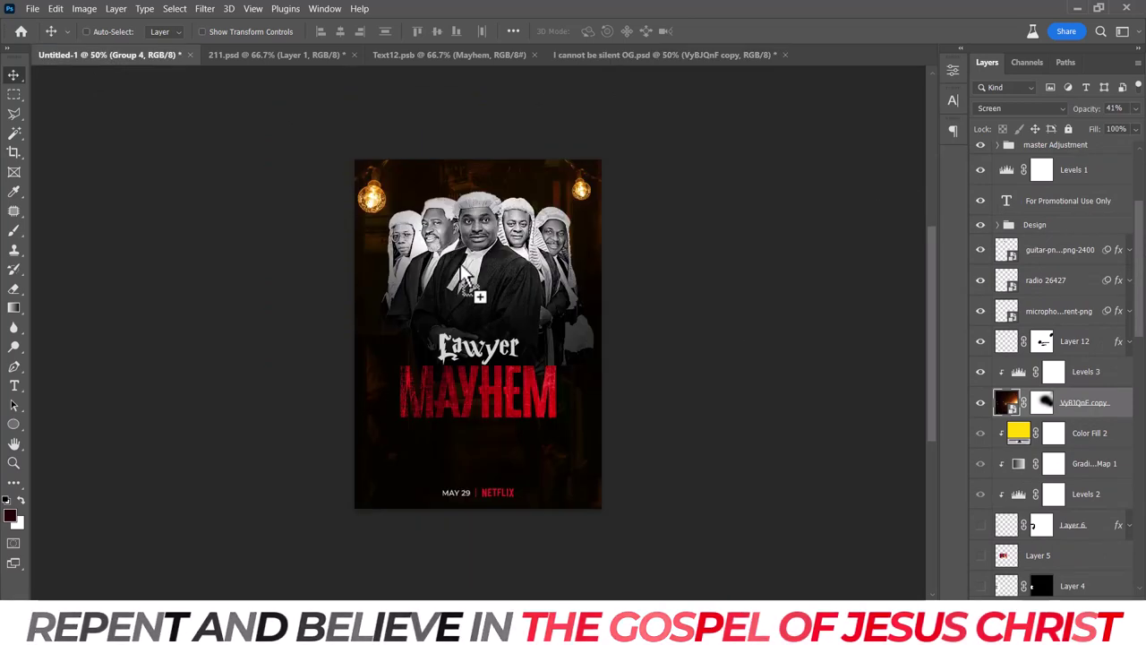
drag(463, 273, 465, 278)
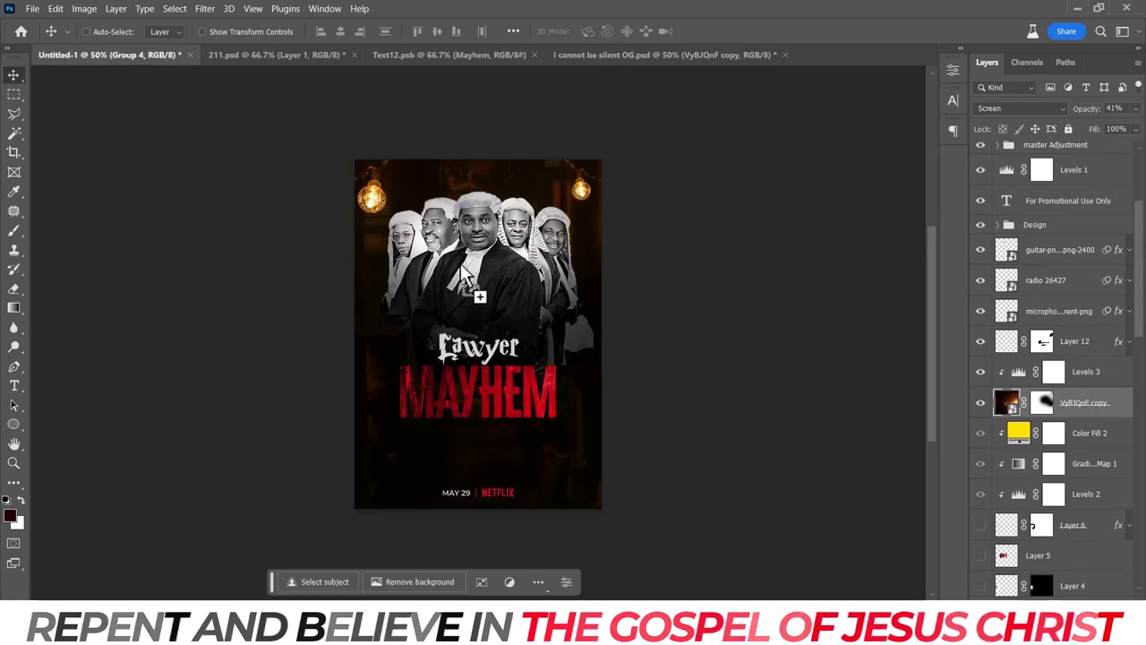
Delete the glow layer's mask, place it above Color Fill 2, and duplicate it to the top.
right_click(1032, 157)
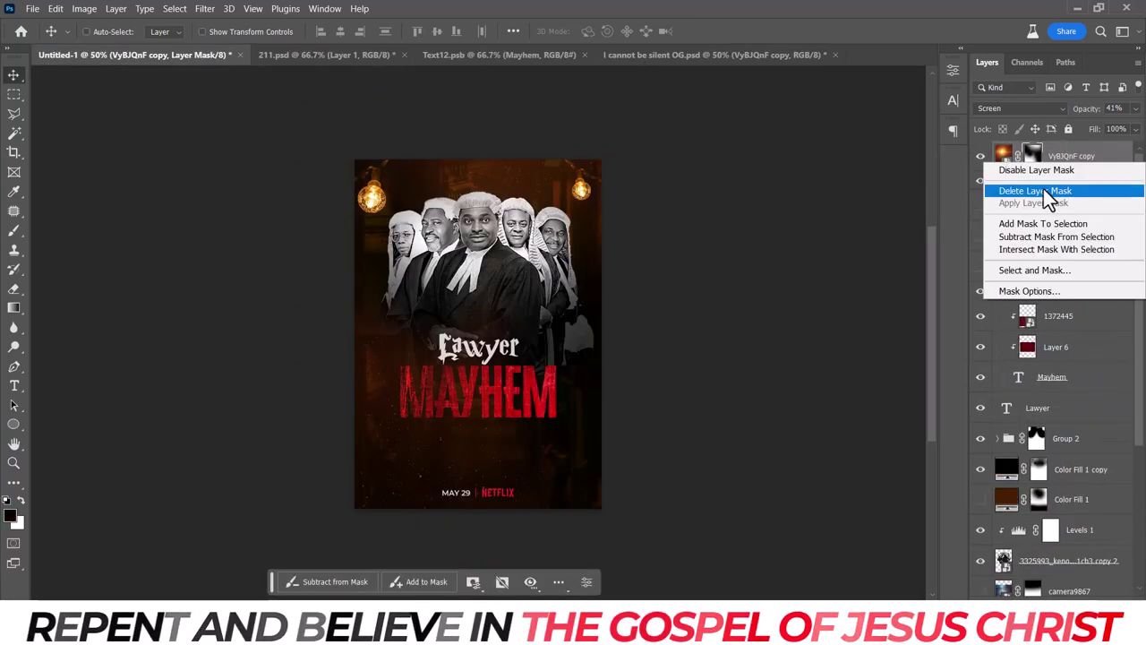
click(1049, 190)
drag(1095, 176, 1097, 472)
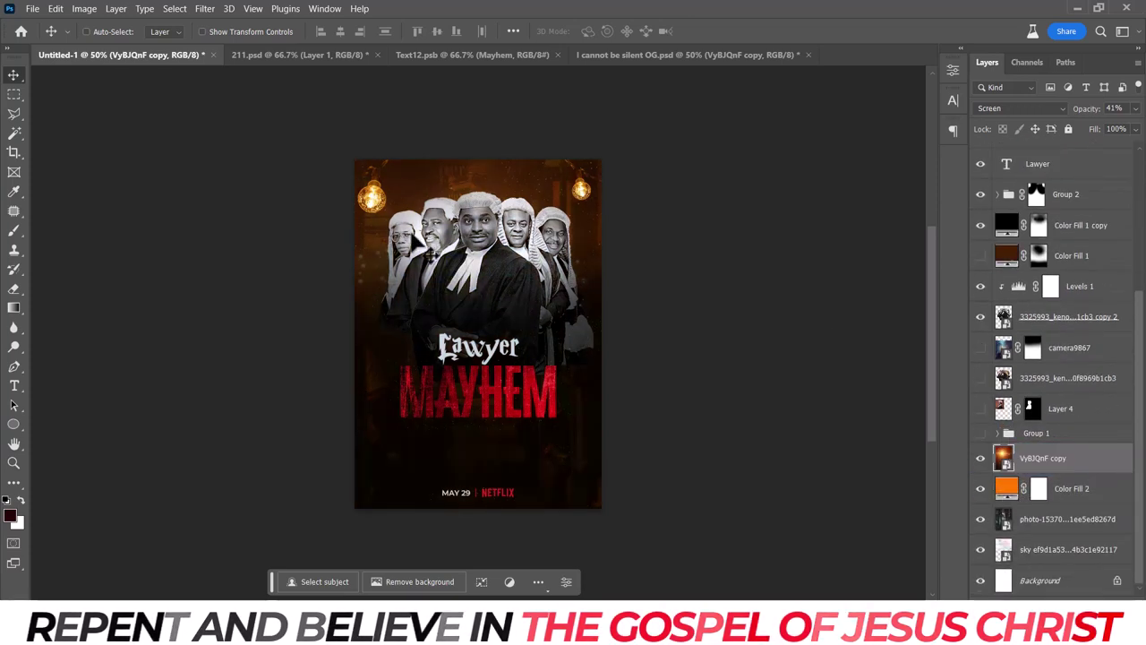
drag(475, 430, 476, 431)
drag(1043, 461, 1059, 156)
drag(563, 258, 602, 252)
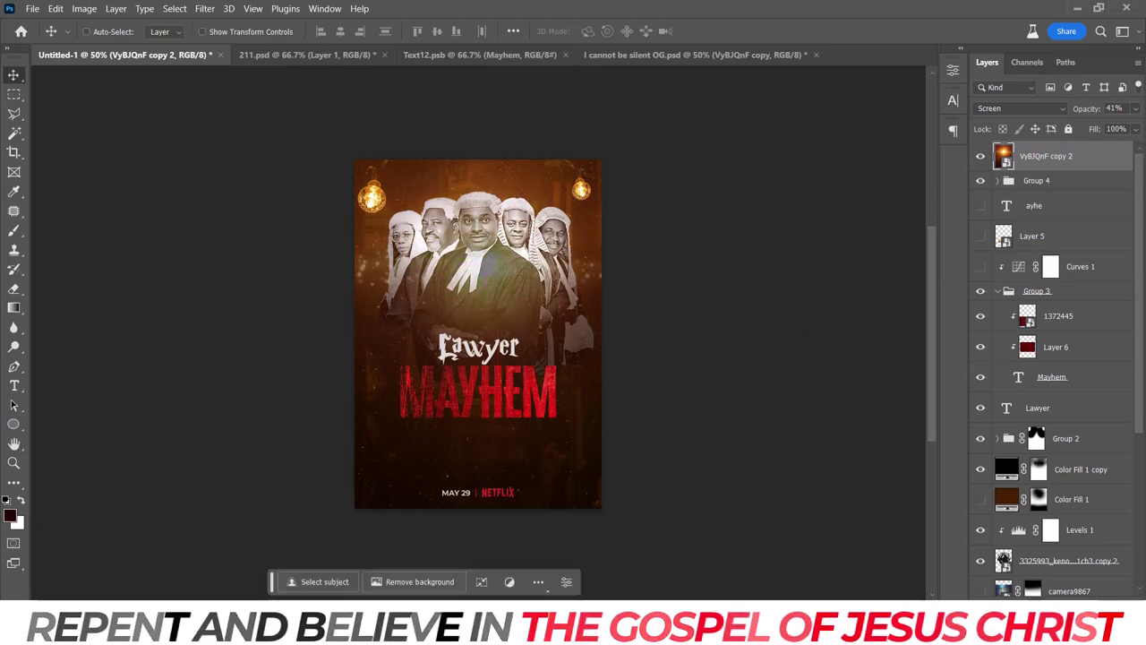
Mask VyBJQnF copy 2 and paint black at 100% over the central figures with a large brush.
click(510, 581)
click(13, 230)
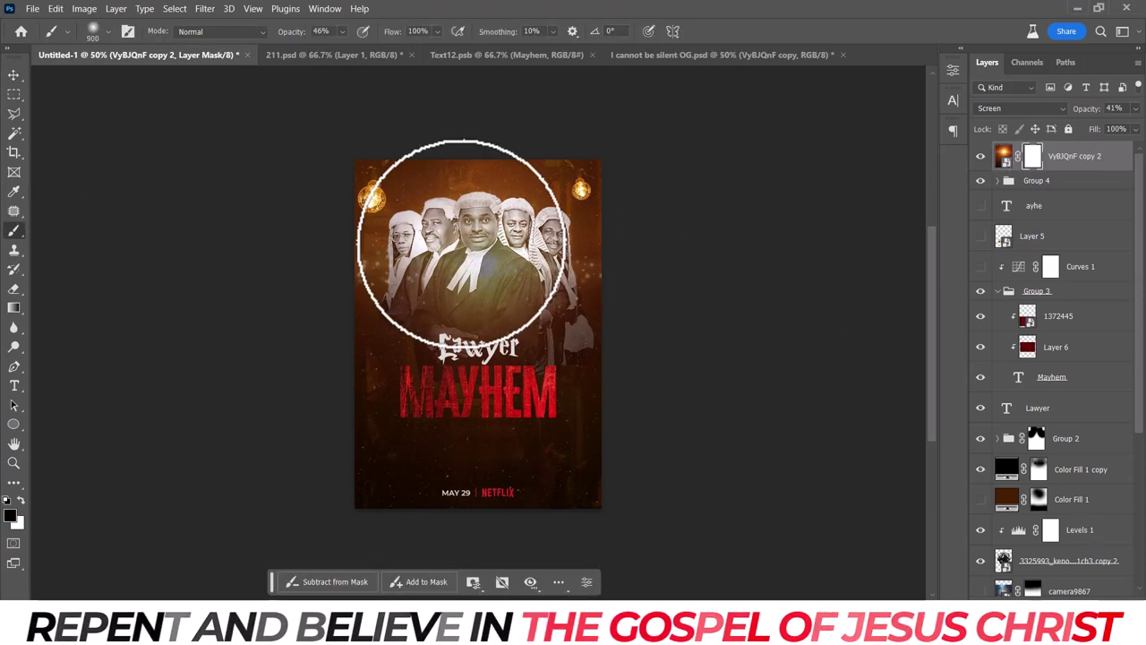
key(bracketright)
key(bracketright)
key(bracketright)
click(480, 243)
drag(349, 51, 391, 50)
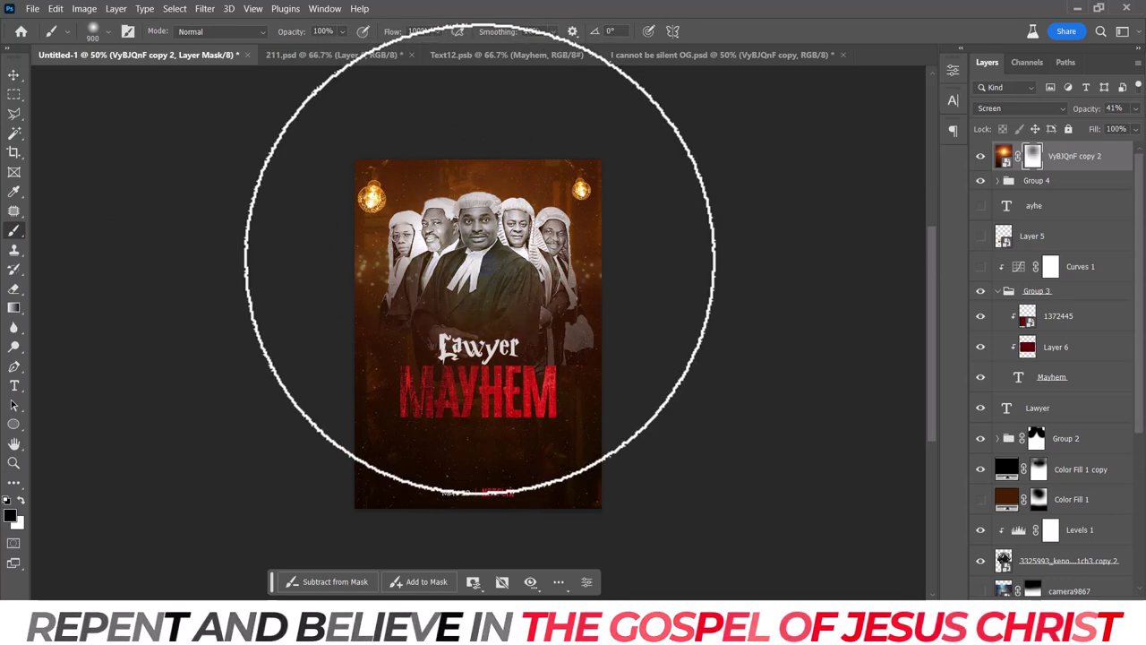
click(481, 268)
key(bracketleft)
key(bracketleft)
key(x)
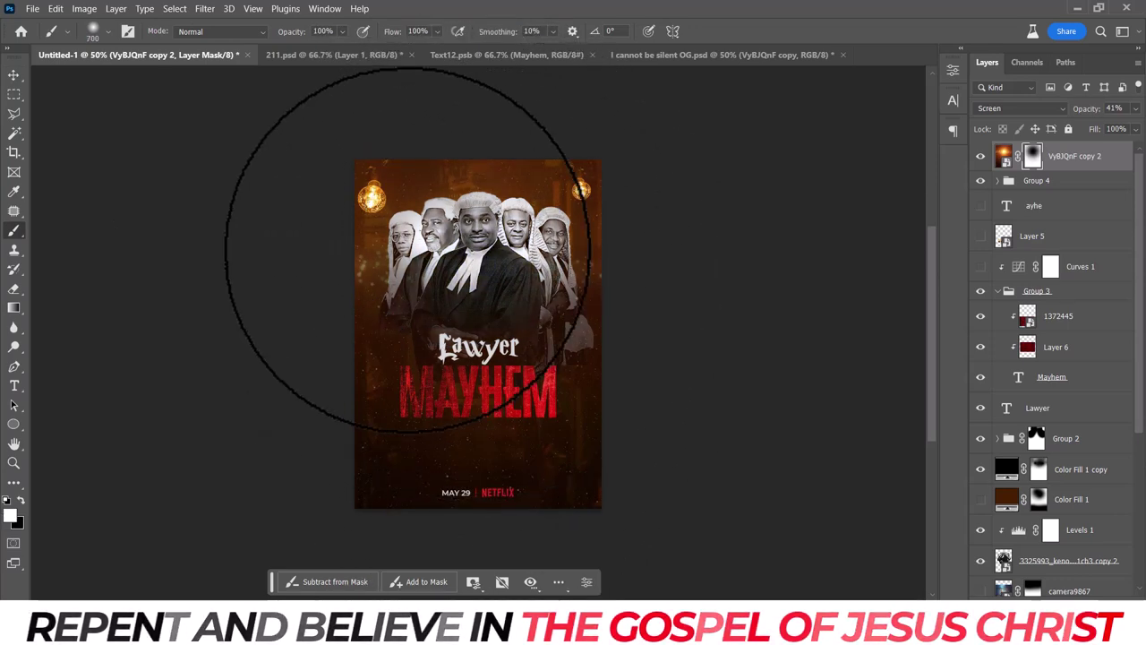
key(bracketright)
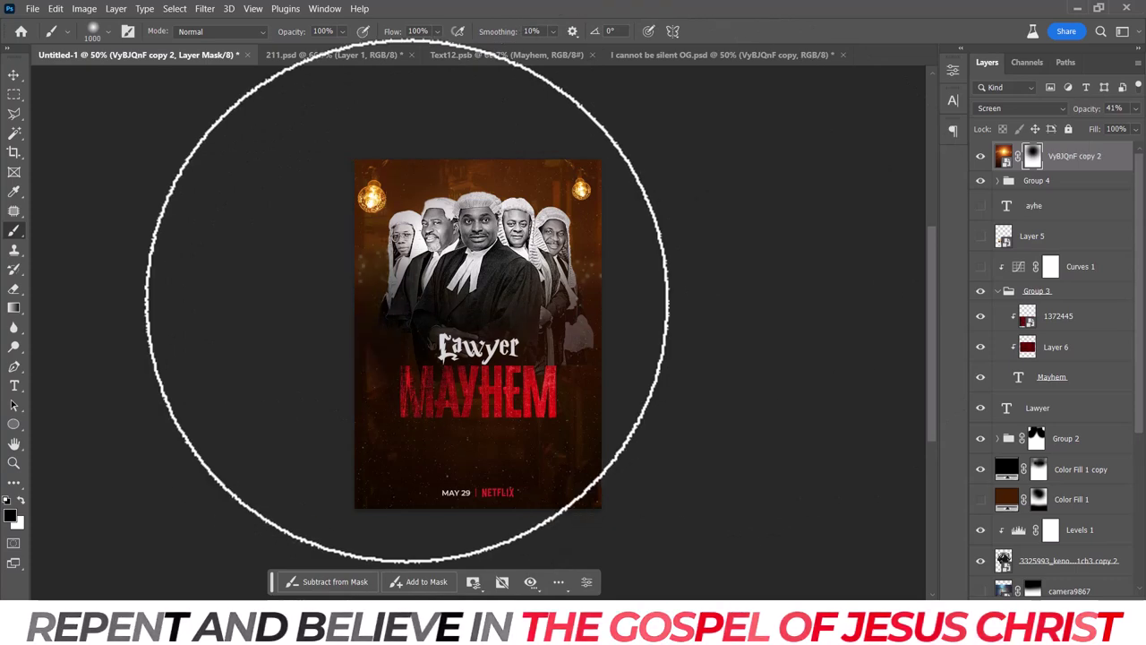
Move VyBJQnF copy below the lawyers photo and bring a duplicate to the top.
scroll(1057, 403, down, 5)
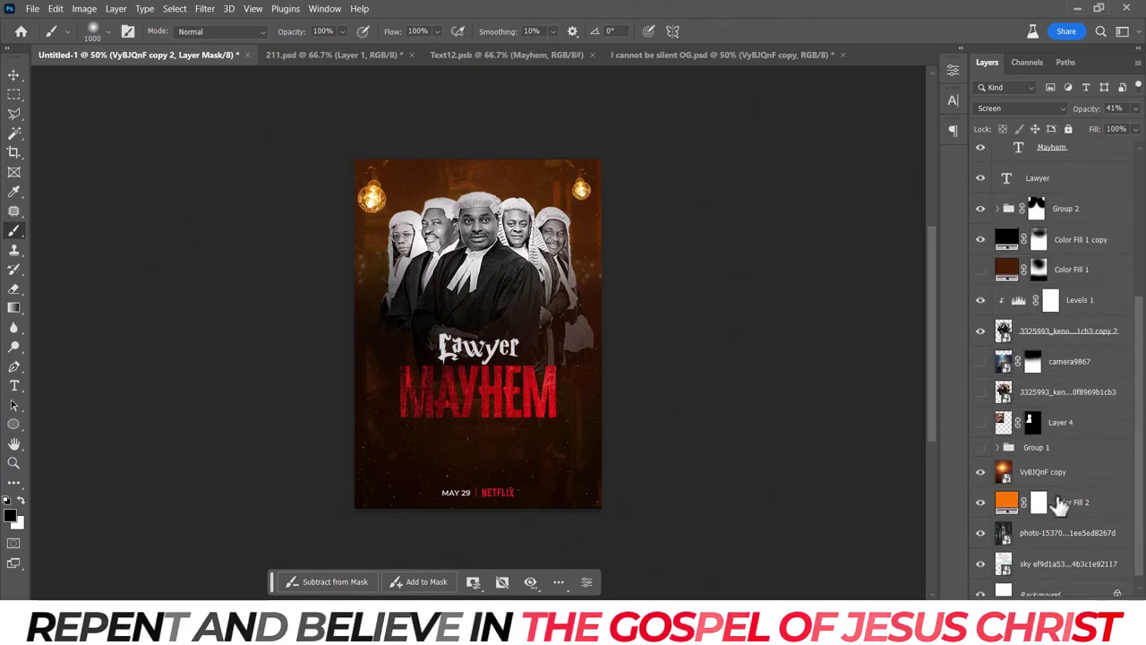
click(1085, 460)
drag(1085, 461, 1094, 344)
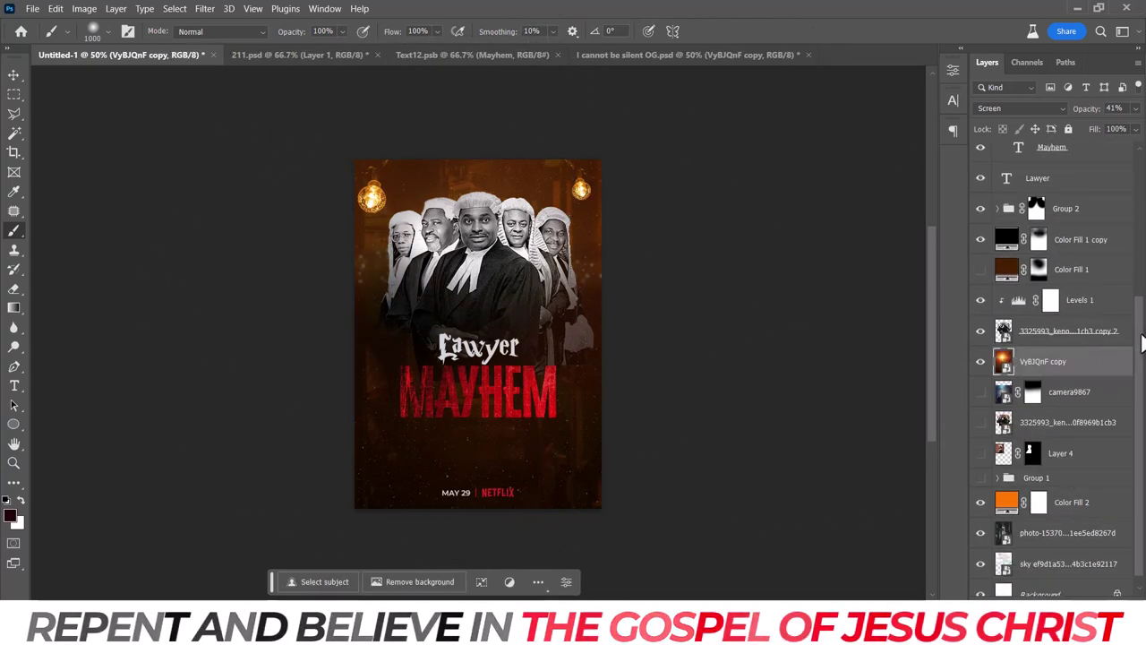
key(ctrl+j)
key(ctrl+shift+bracketright)
key(bracketleft)
key(bracketleft)
key(bracketleft)
key(bracketleft)
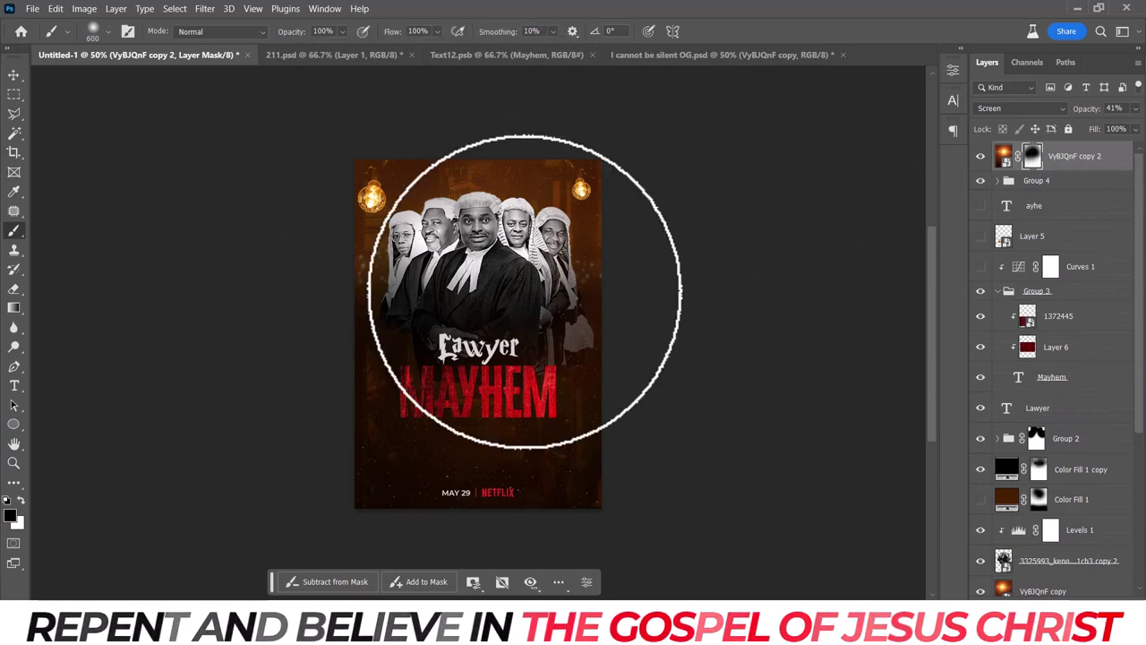
key(x)
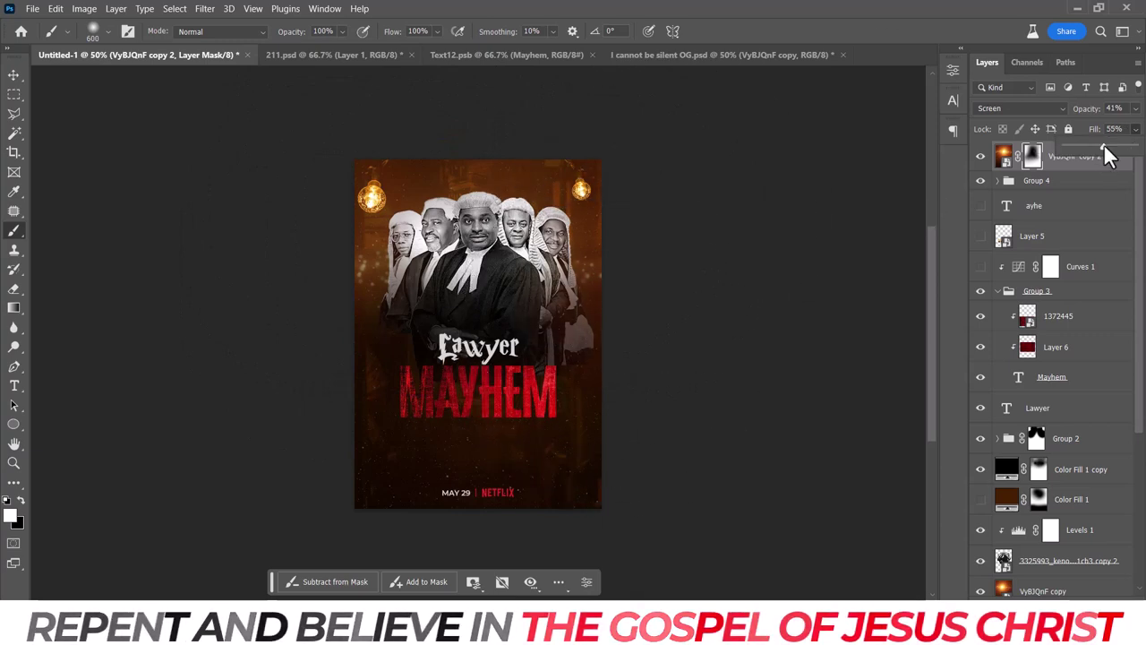
Restore the glow layer's fill to 100%, lower its opacity, and move it to the top.
drag(1102, 146, 1135, 146)
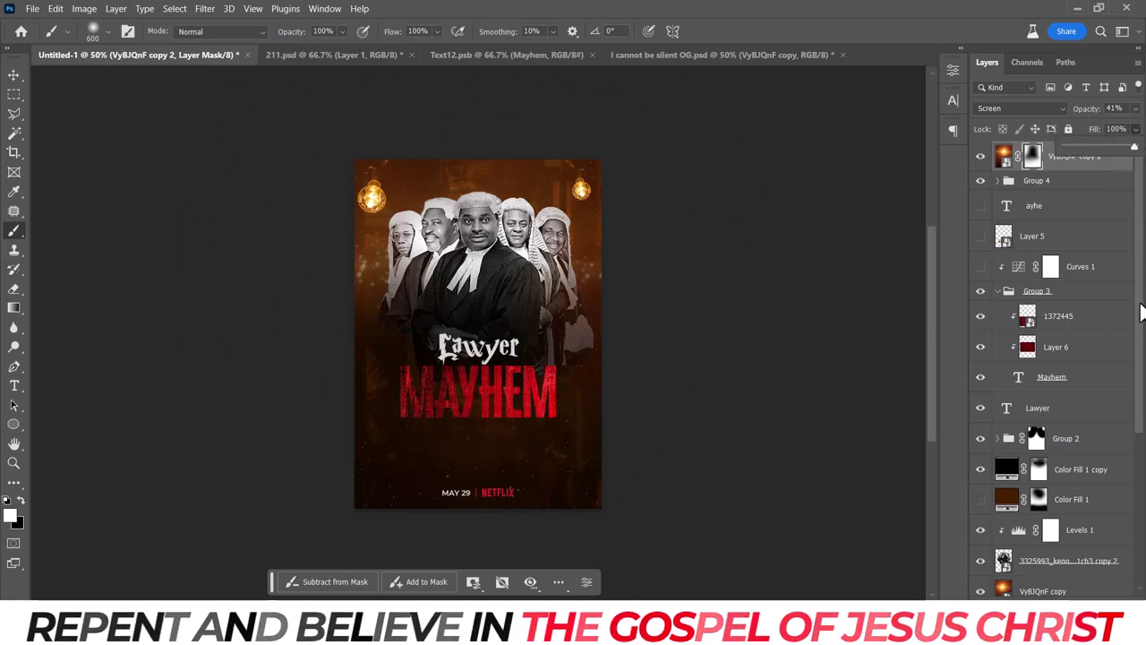
scroll(1141, 311, down, 1)
click(1079, 483)
click(1060, 566)
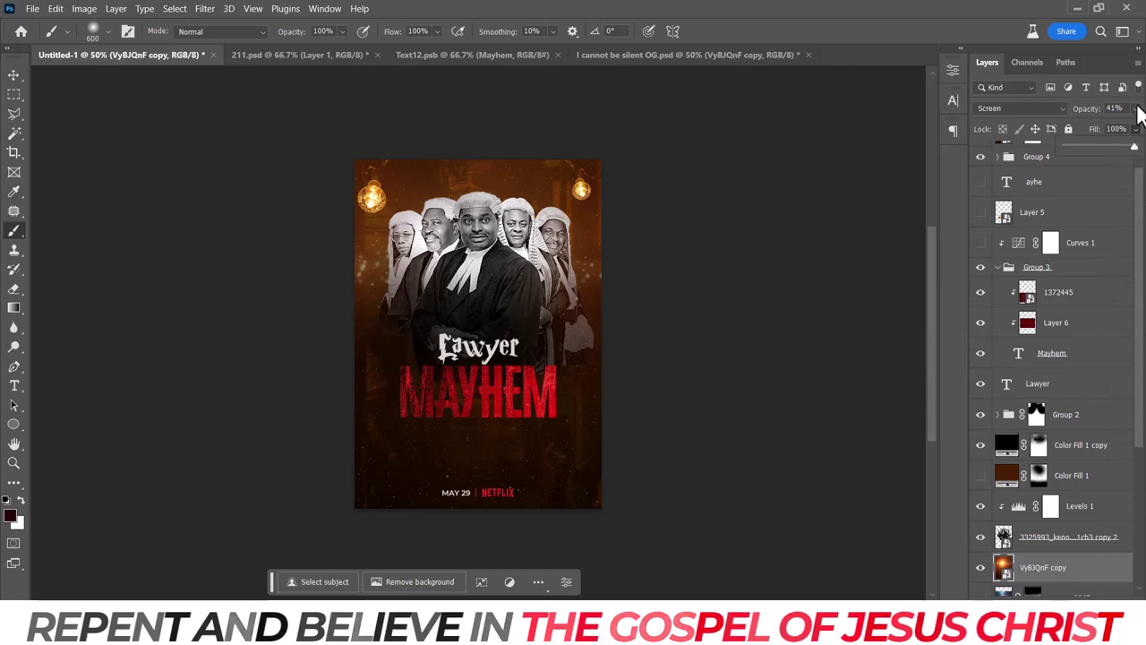
drag(1073, 124, 1067, 124)
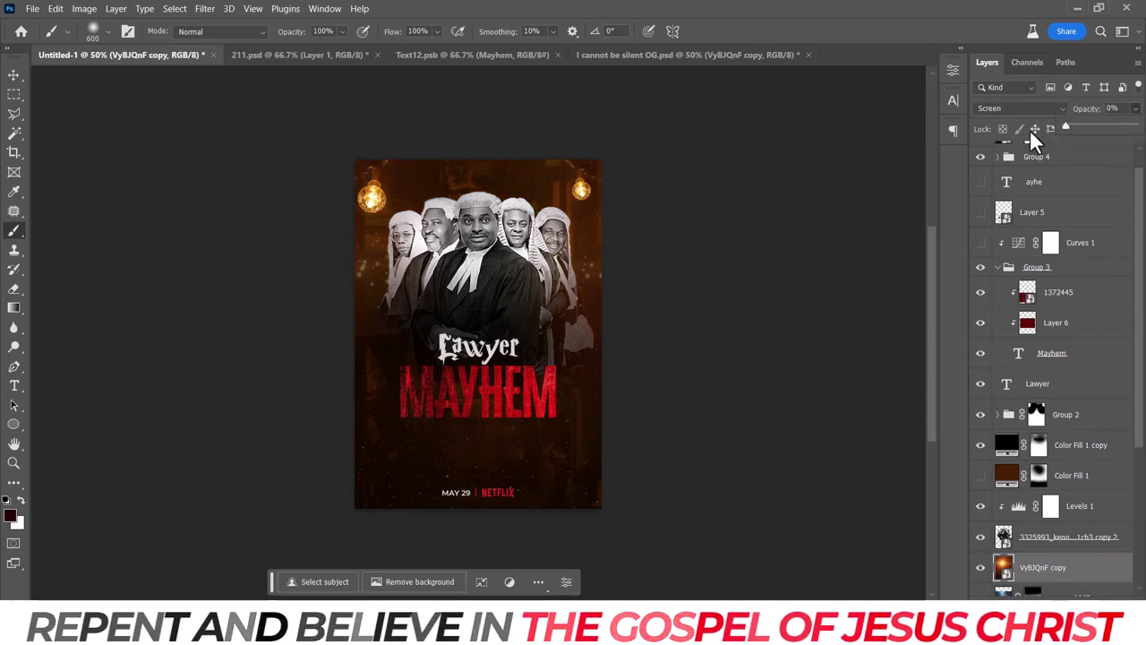
drag(994, 573, 1038, 165)
key(x)
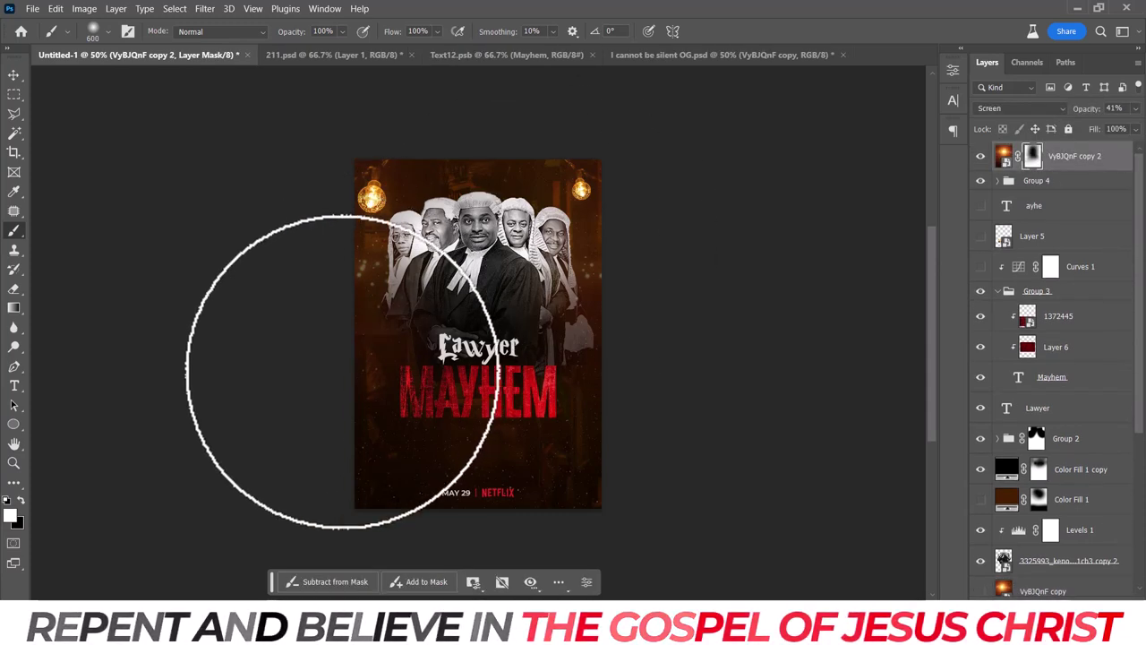
drag(604, 287, 639, 332)
key(ctrl+z)
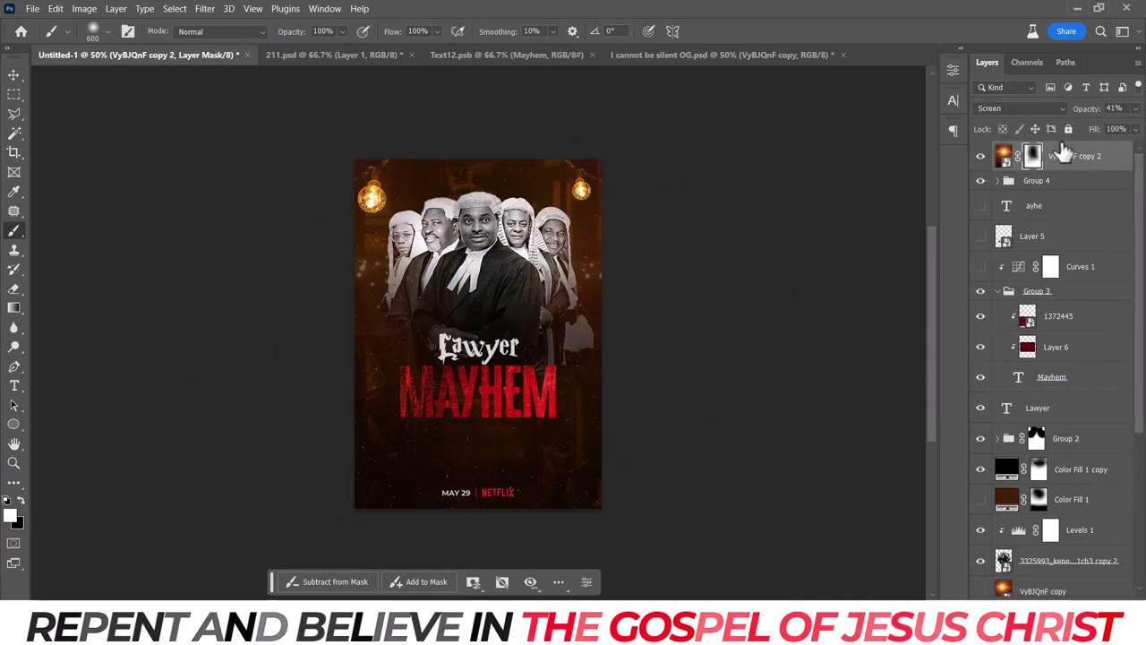
Blend the top glow layer in Lighten mode at 27% opacity.
click(1025, 109)
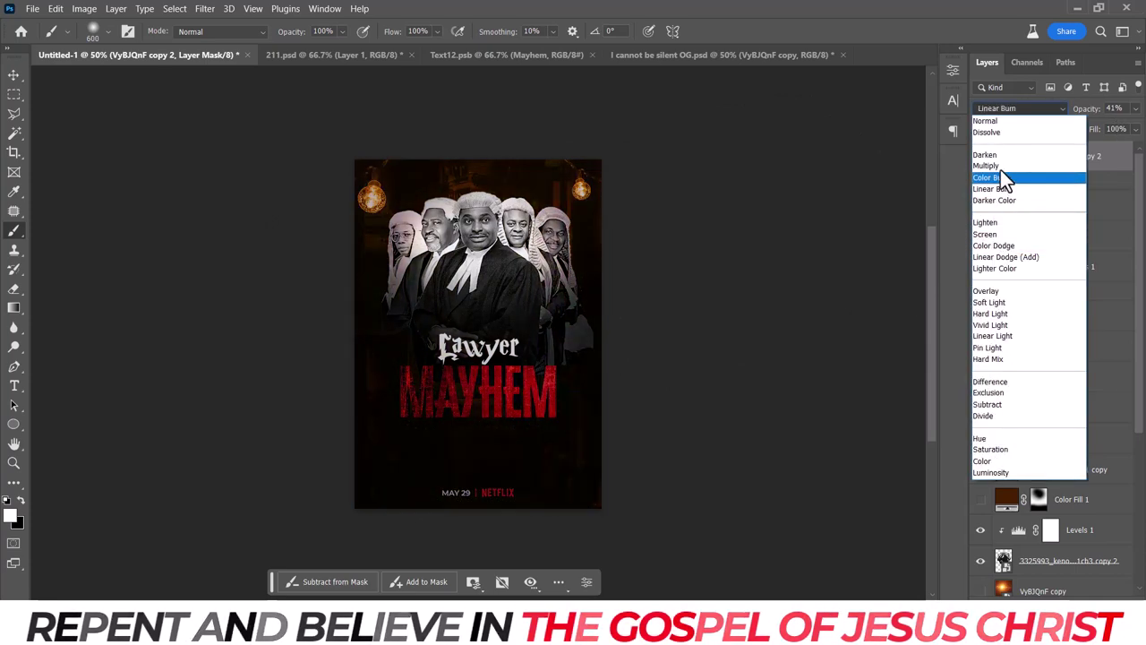
click(1000, 225)
drag(1136, 109, 1087, 124)
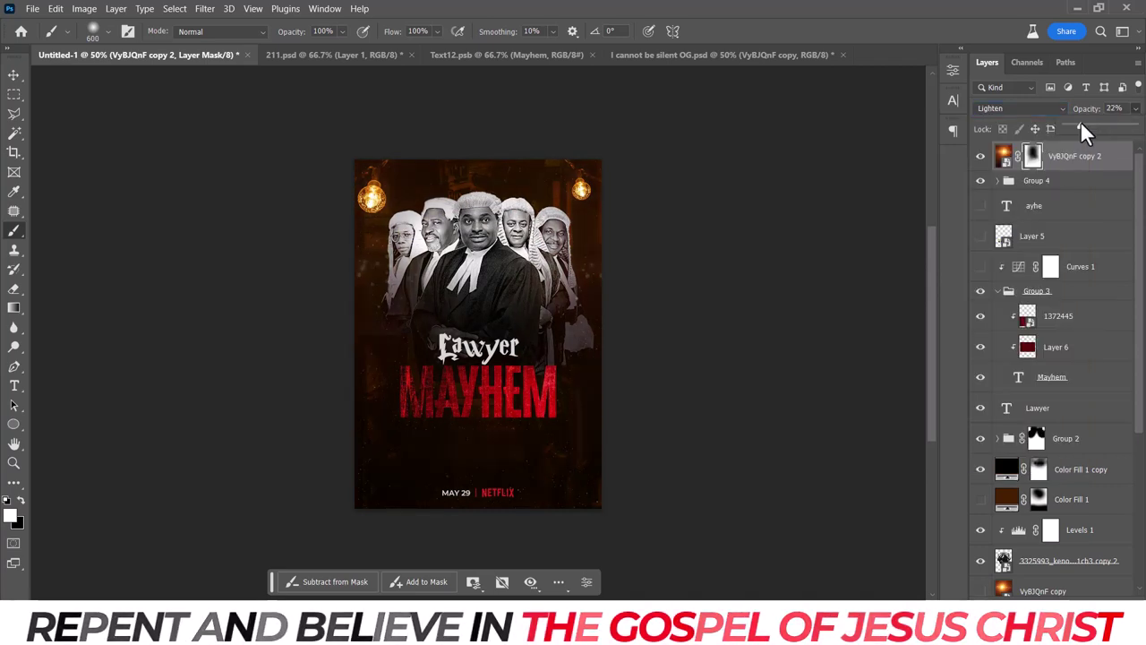
key(ctrl+minus)
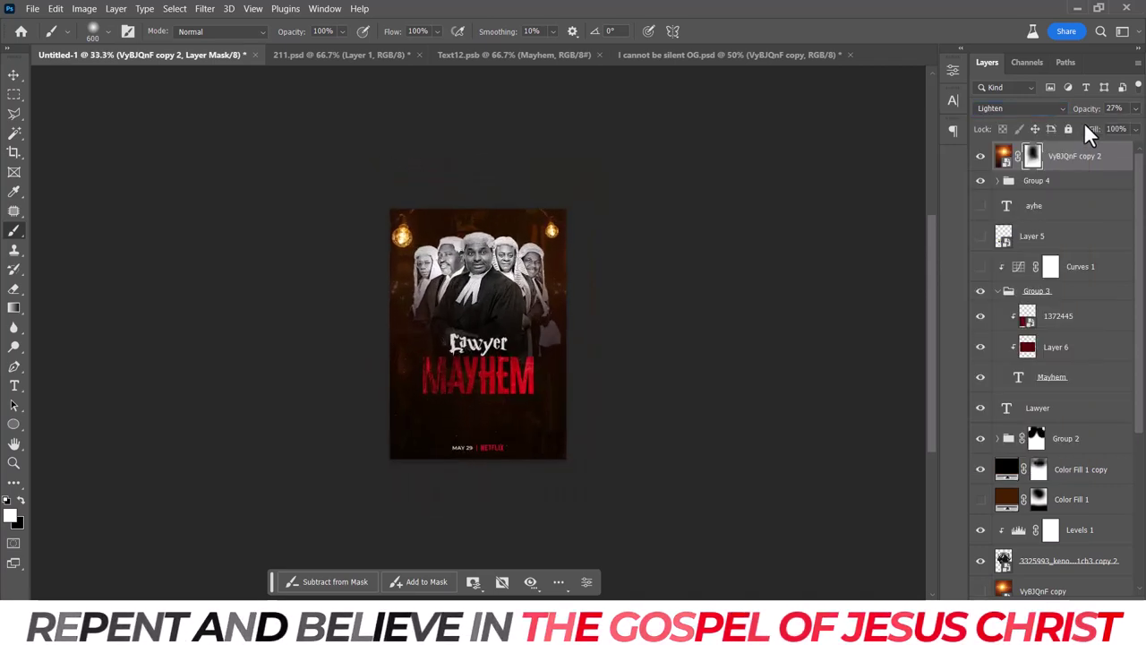
key(ctrl+plus)
key(ctrl+plus)
Zoom out to 50% and add a layer mask to the lawyers photo layer.
key(ctrl+minus)
key(ctrl+plus)
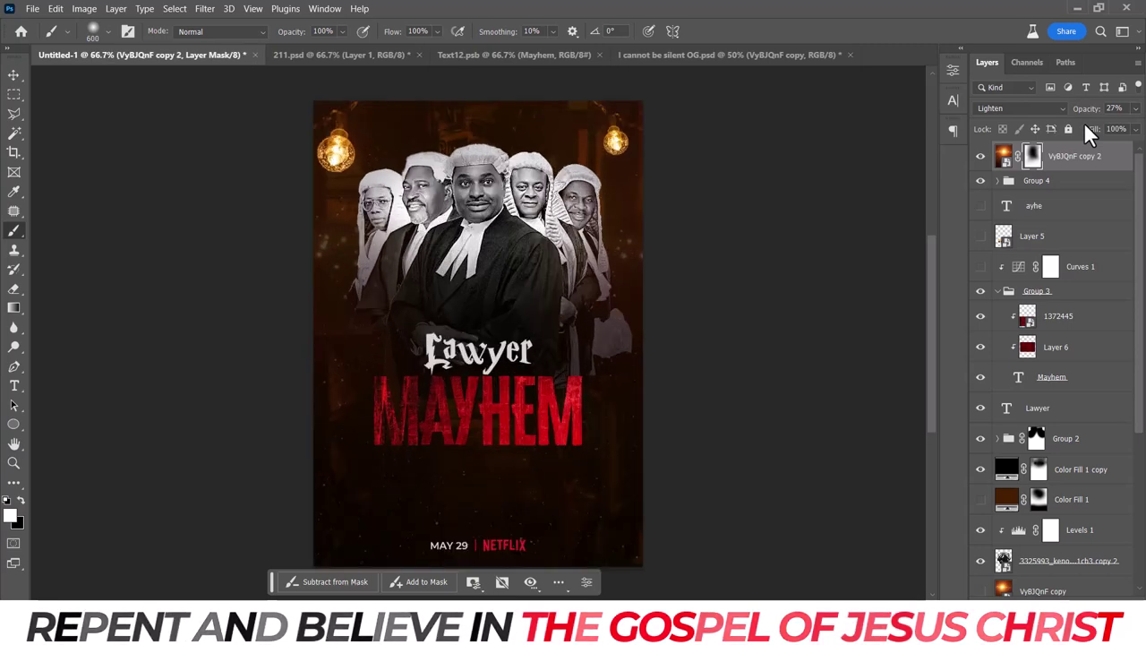
key(ctrl+minus)
click(1065, 560)
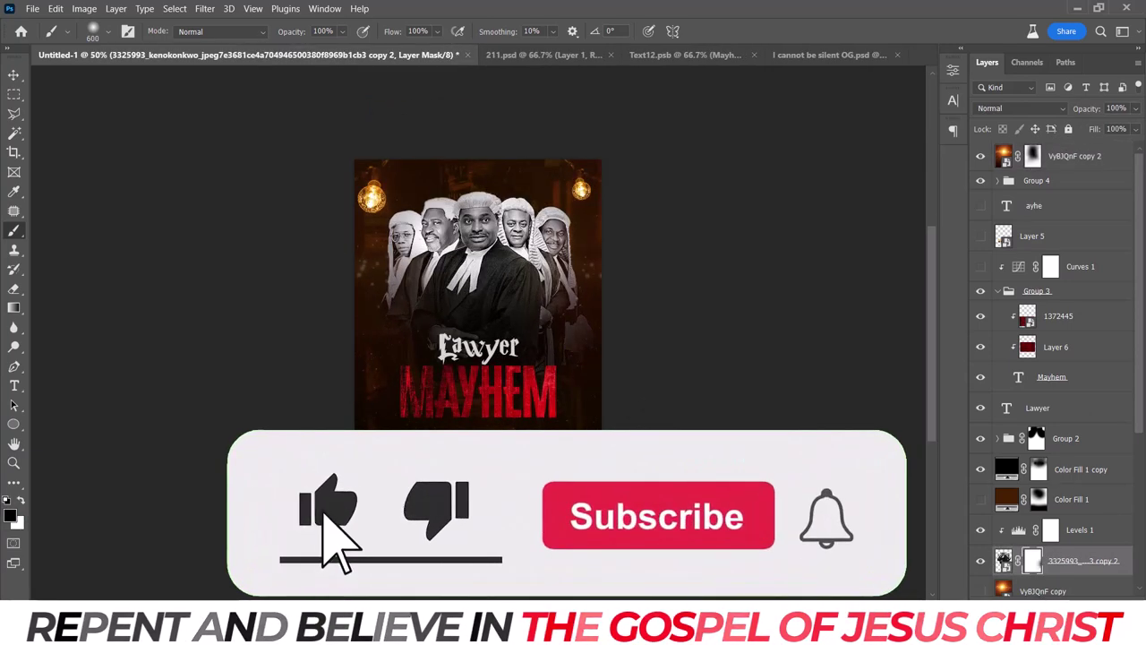
Paint out the lawyers photo mask around the figures with a 250 brush, then reselect the top glow layer.
drag(630, 391, 344, 363)
key(bracketleft)
key(bracketleft)
key(bracketleft)
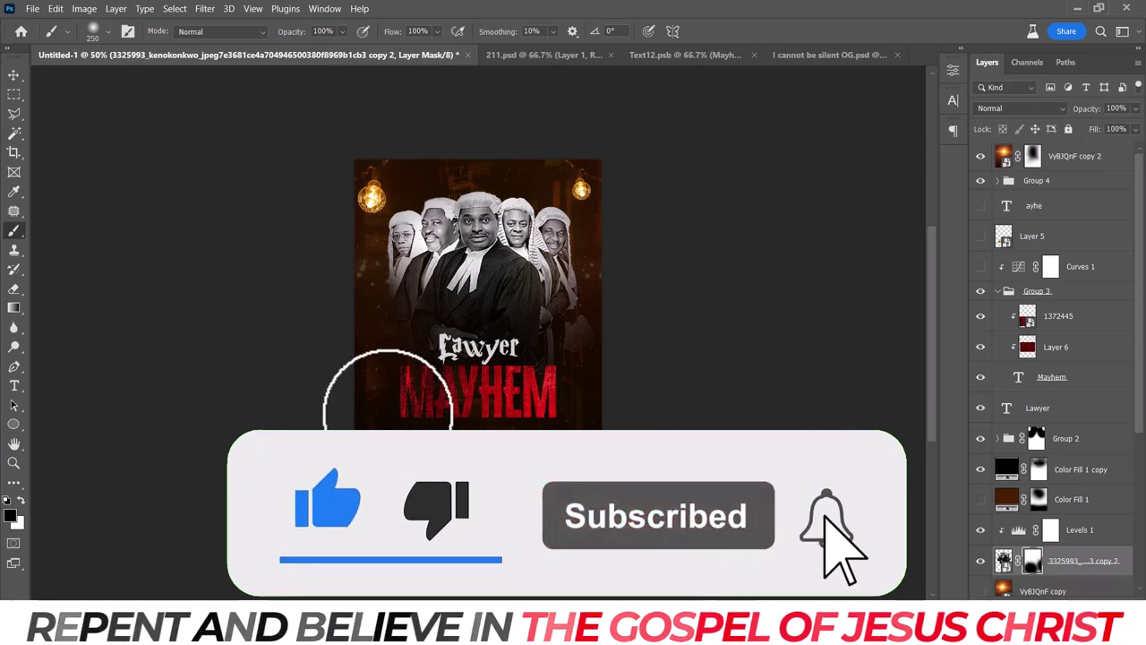
key(x)
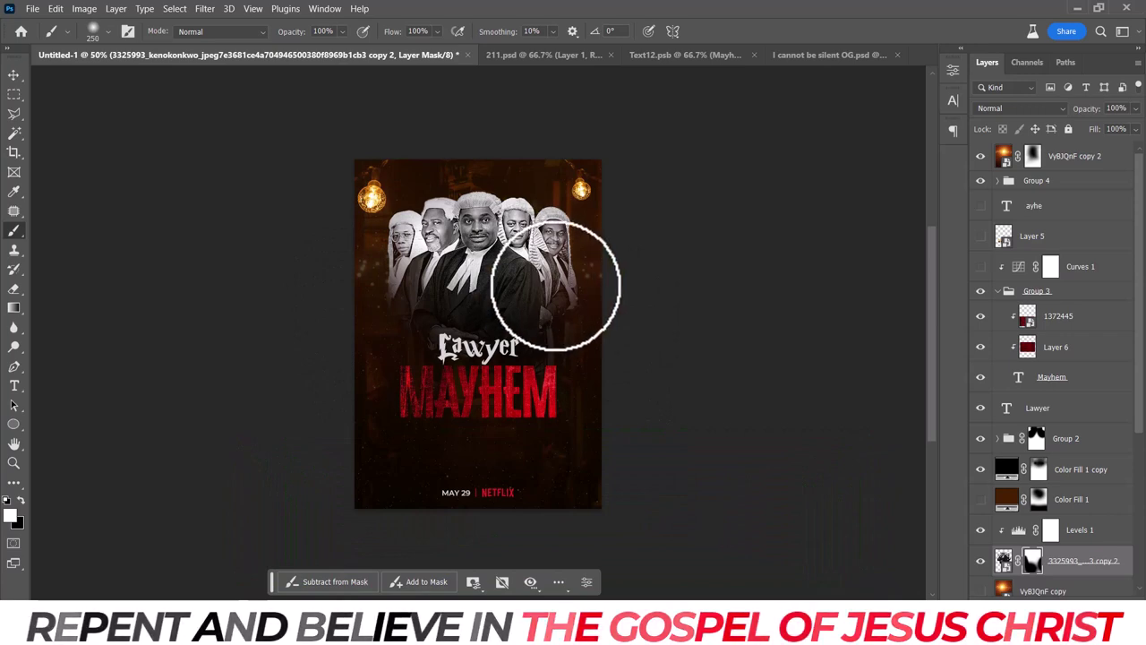
key(ctrl+plus)
key(ctrl+minus)
key(ctrl+minus)
key(ctrl+plus)
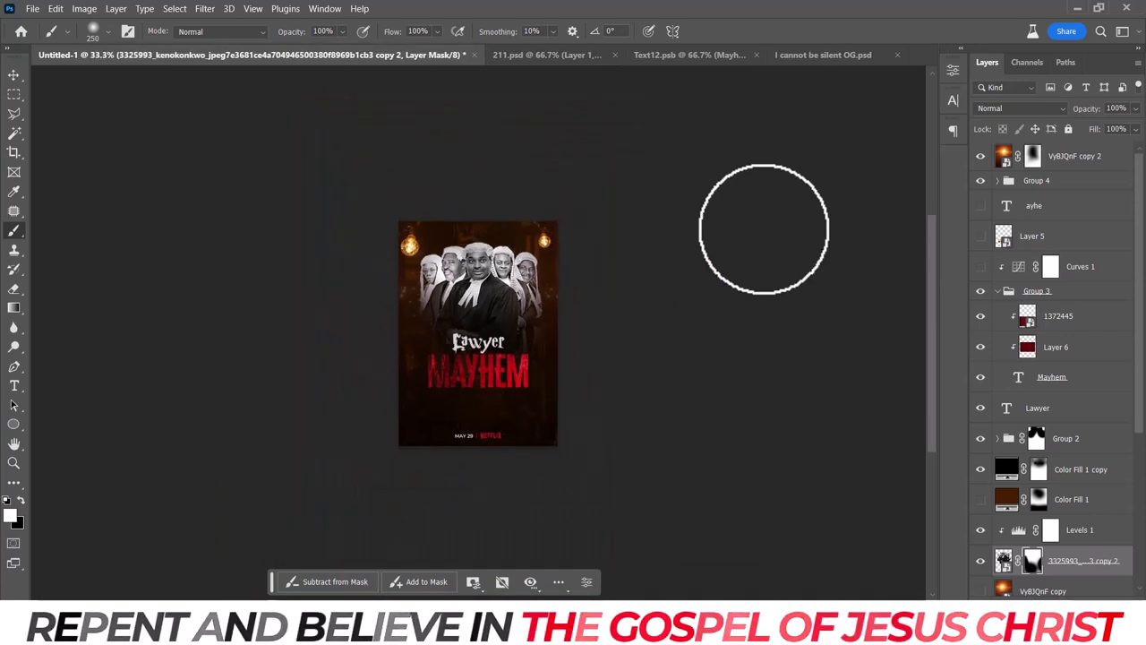
key(ctrl+plus)
key(v)
scroll(936, 311, down, 2)
scroll(935, 305, up, 2)
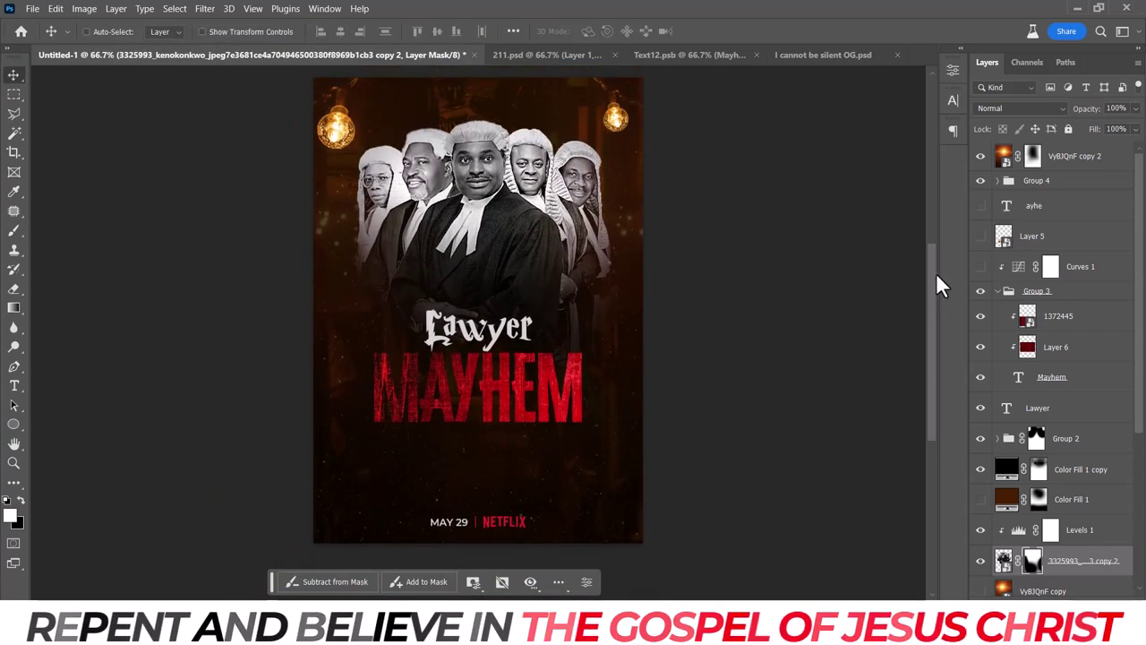
click(1103, 158)
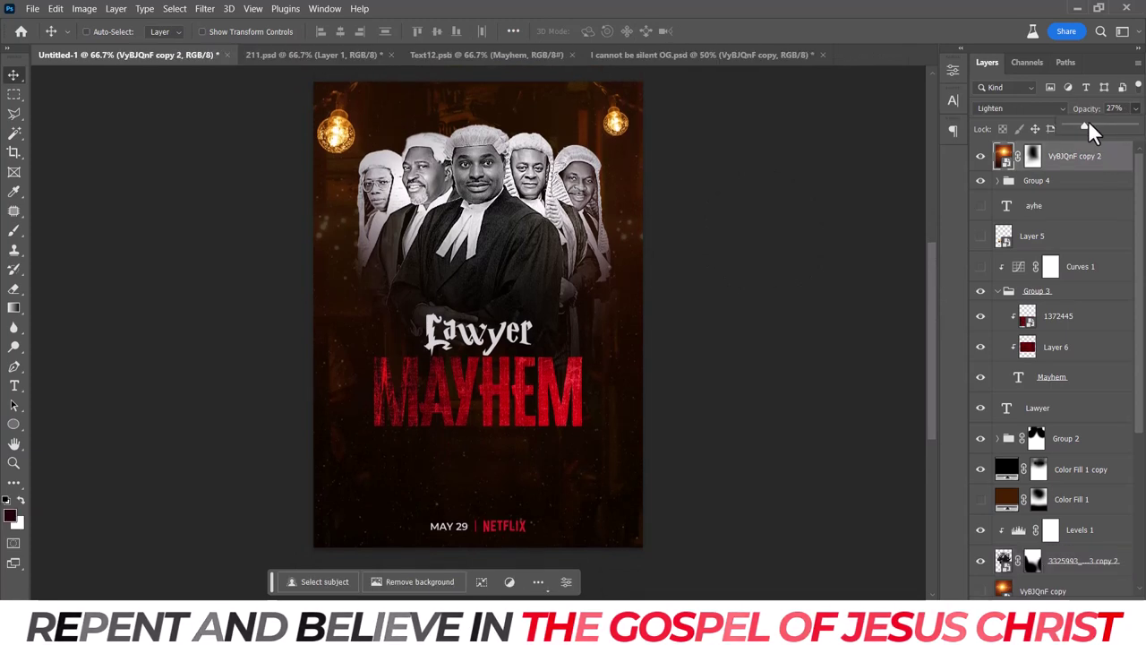
Raise the Levels 2 black input to 64 with a 1.42 midtone, then close its properties.
click(1062, 591)
click(1048, 402)
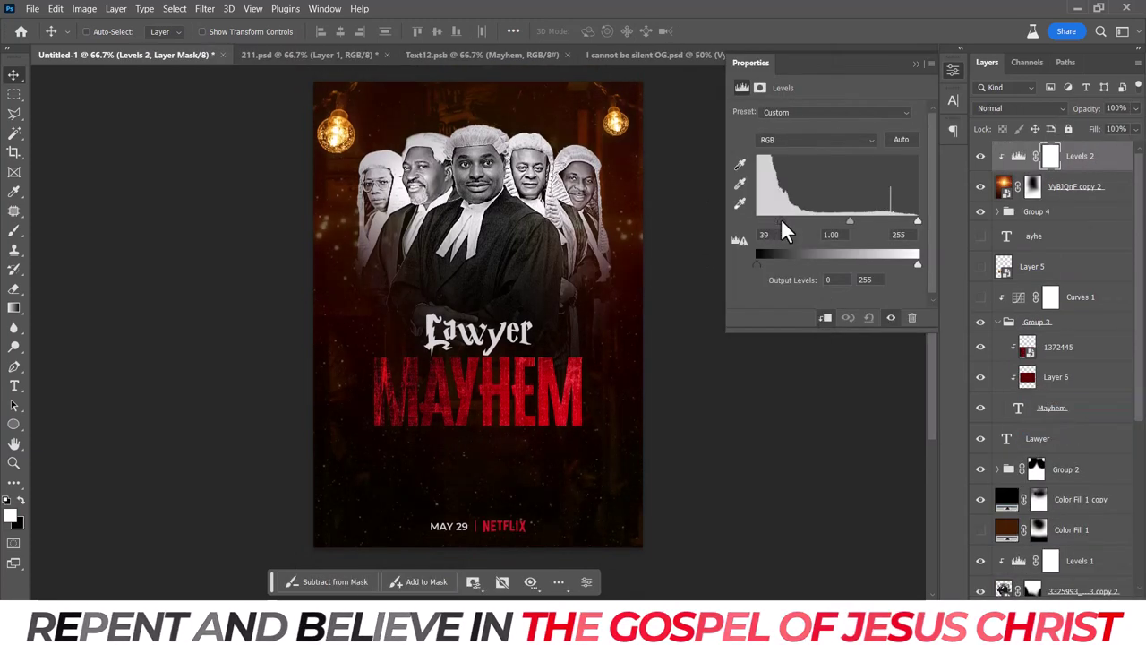
drag(781, 221, 841, 224)
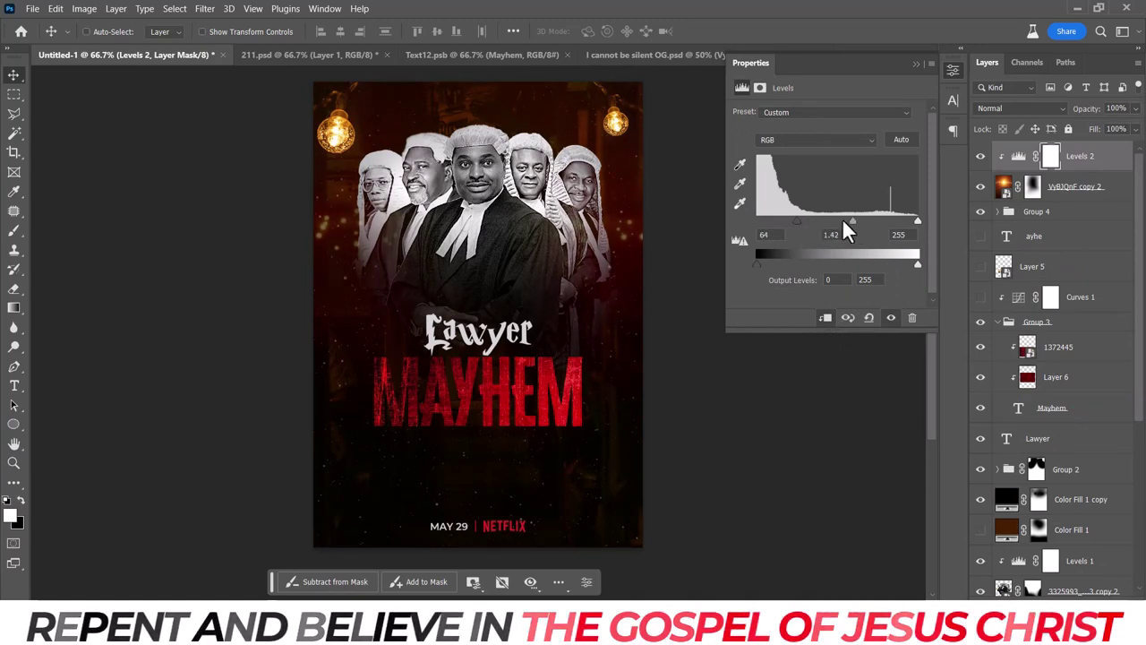
click(952, 70)
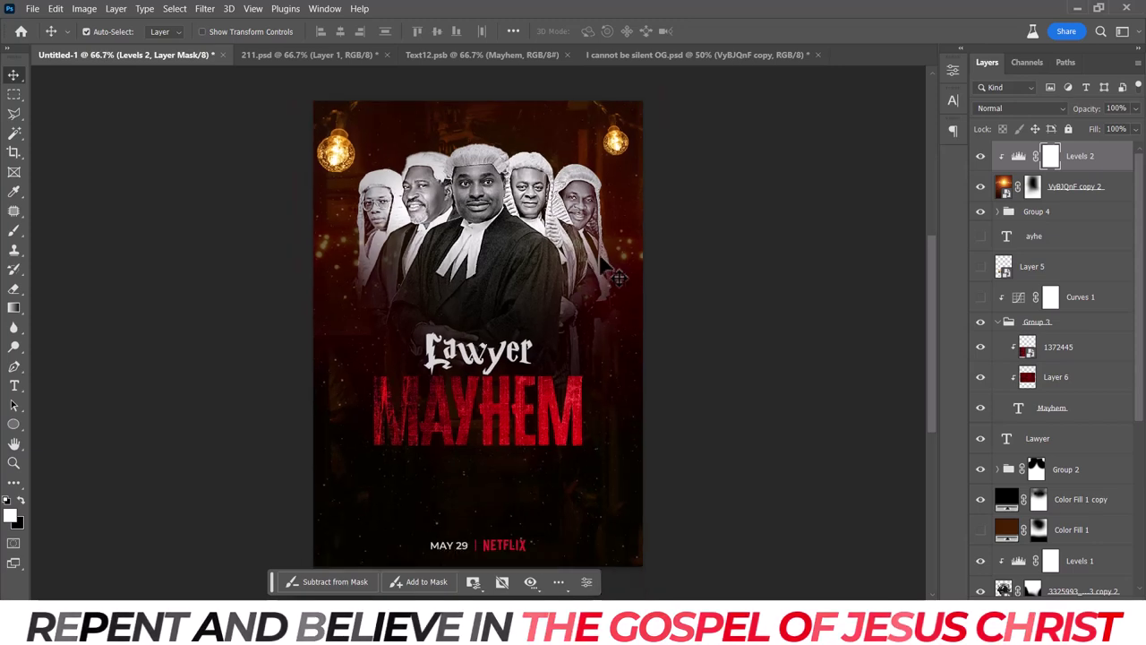
scroll(618, 279, up, 2)
scroll(618, 278, down, 4)
scroll(618, 278, up, 2)
scroll(618, 279, up, 2)
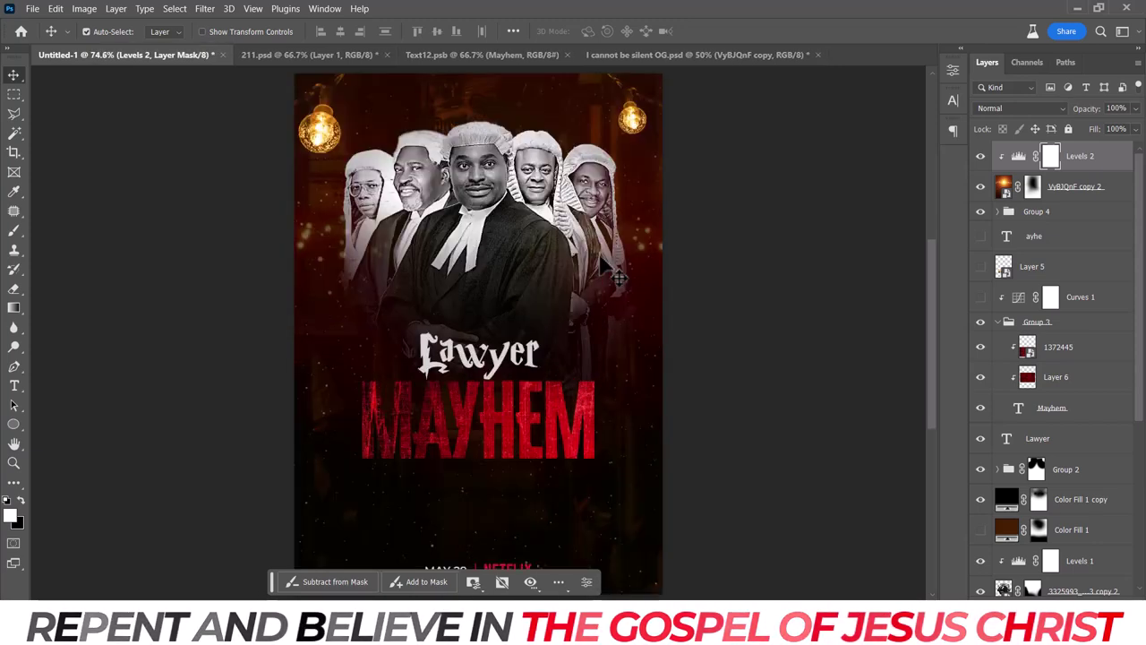
scroll(617, 279, down, 1)
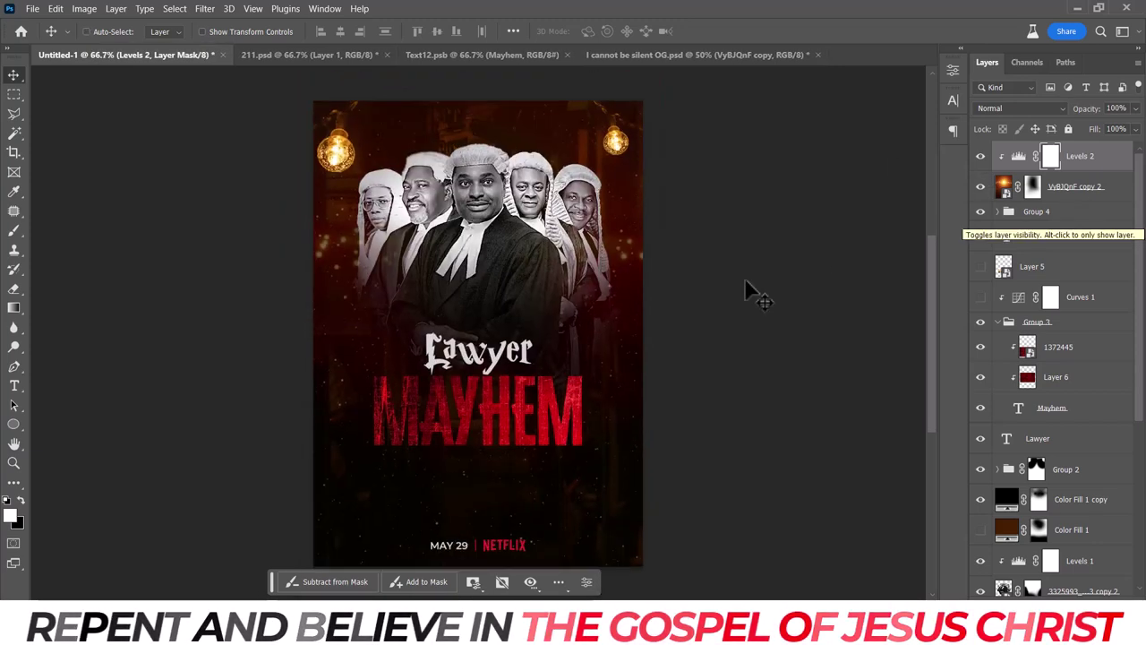
Type the production credit line near the top of the poster.
click(13, 385)
click(455, 125)
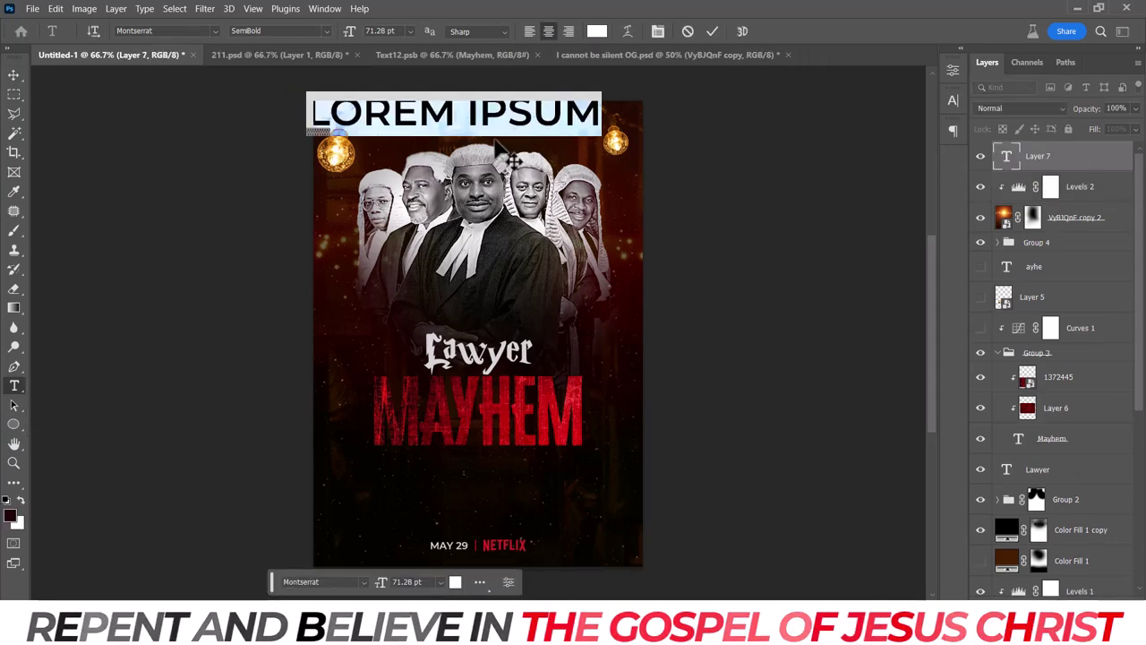
text(A HAZZAN)
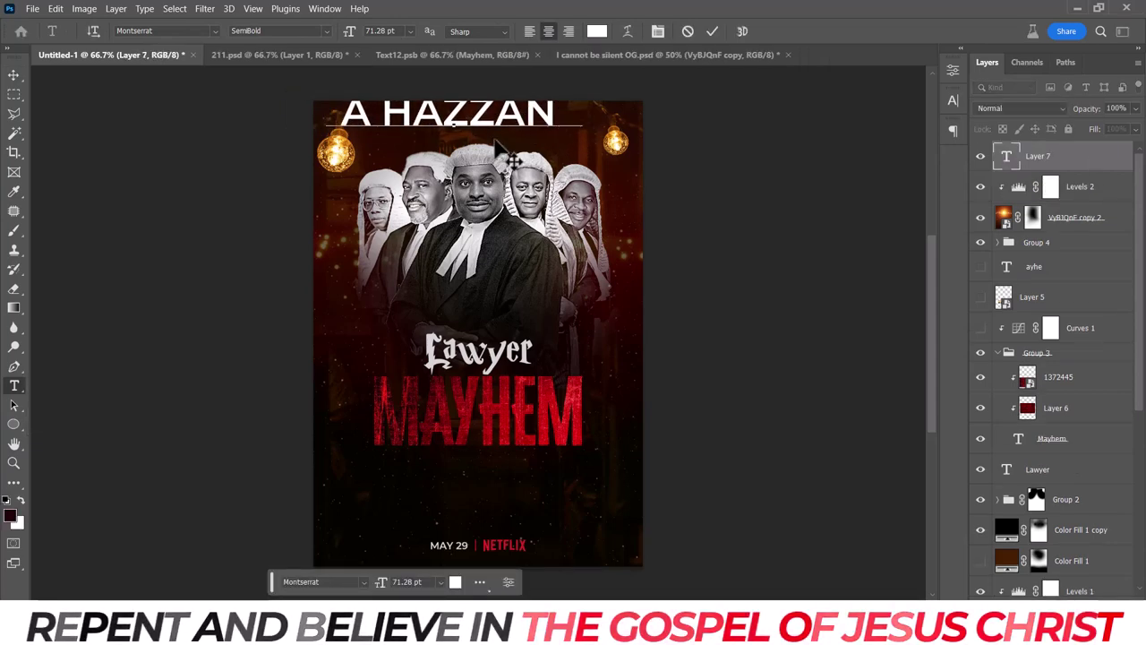
text( ADEOLA)
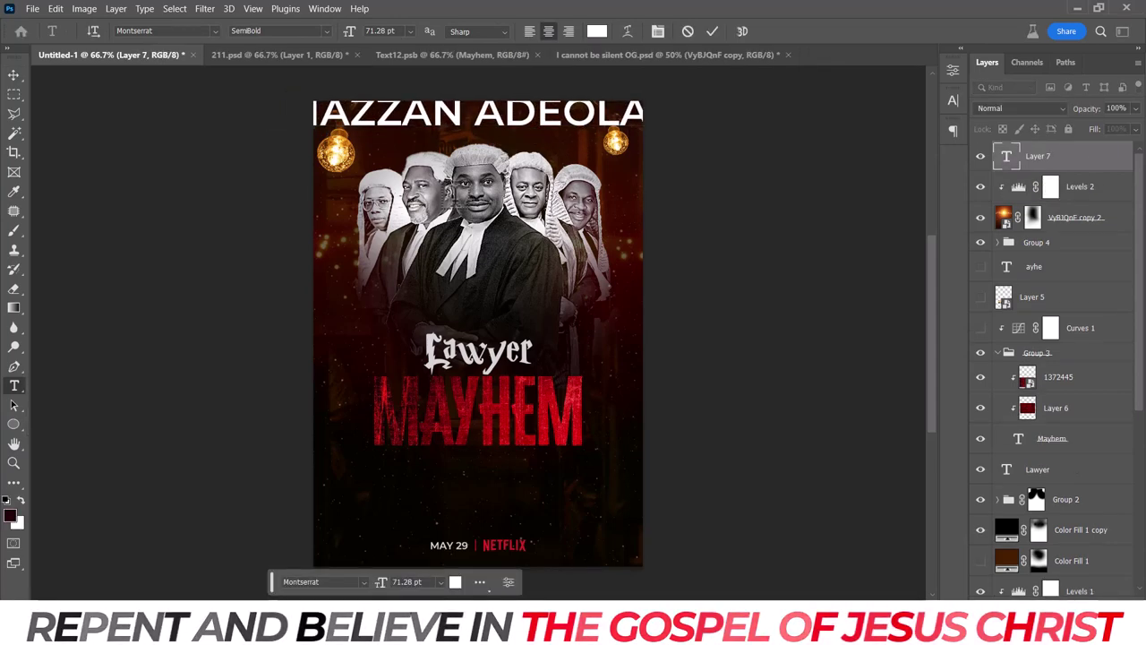
key(ctrl+Return)
drag(619, 114, 531, 133)
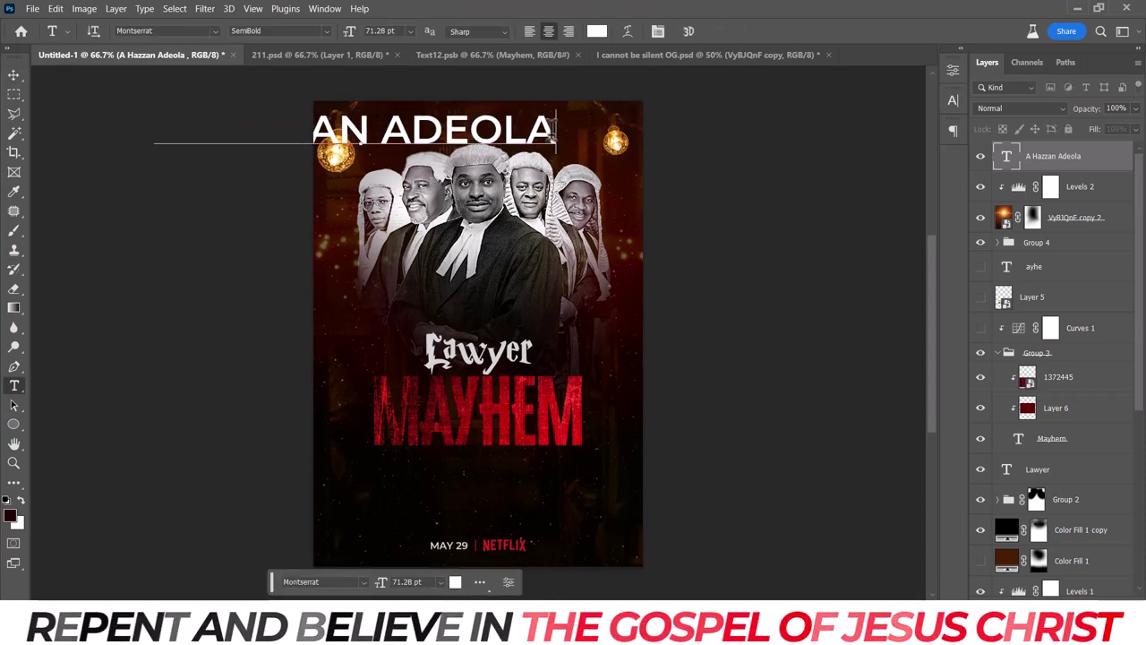
text(INITIATIV)
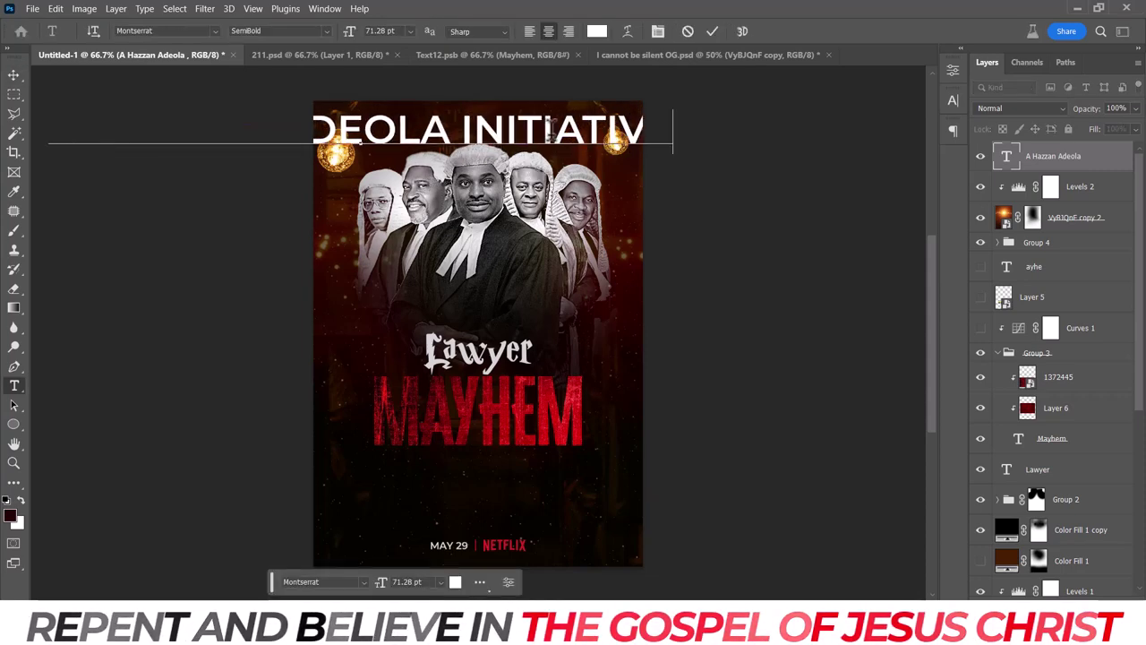
text(E PRE)
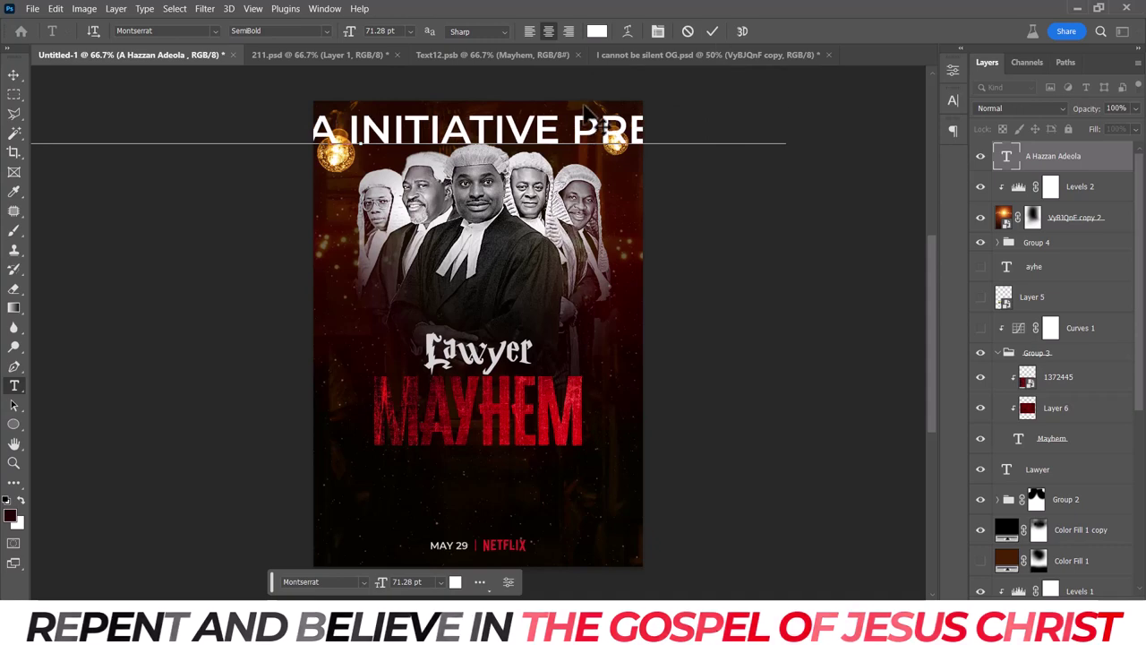
drag(570, 132, 808, 133)
text(P)
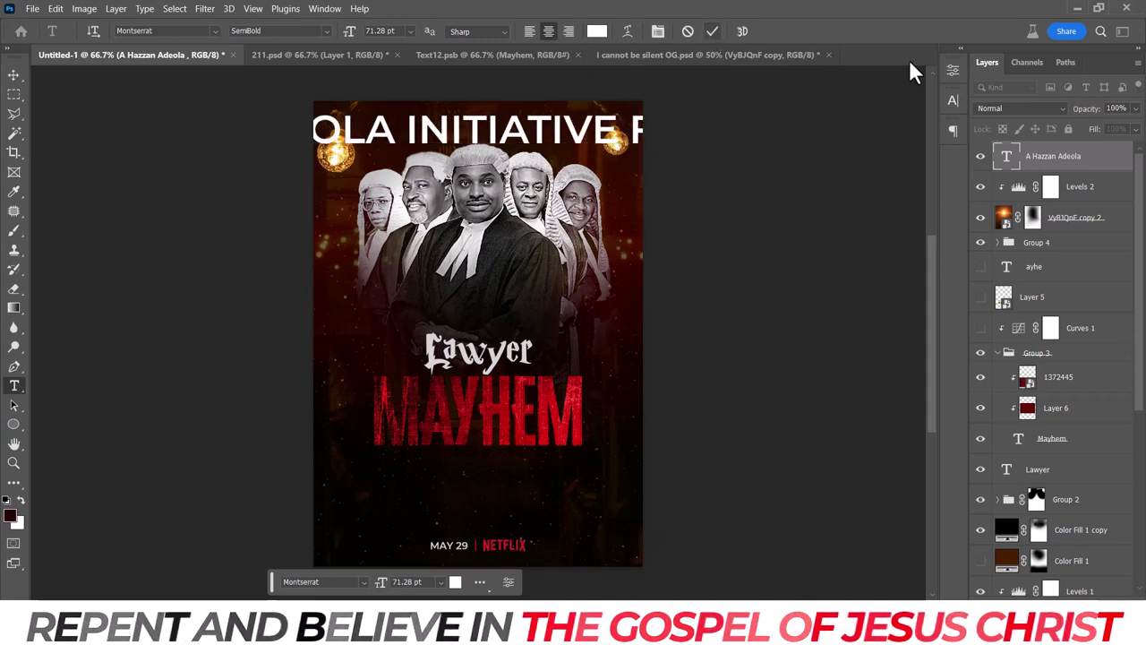
key(ctrl+Return)
click(953, 100)
Set the credit text in Gobold High Regular at 30 pt.
click(846, 140)
click(820, 286)
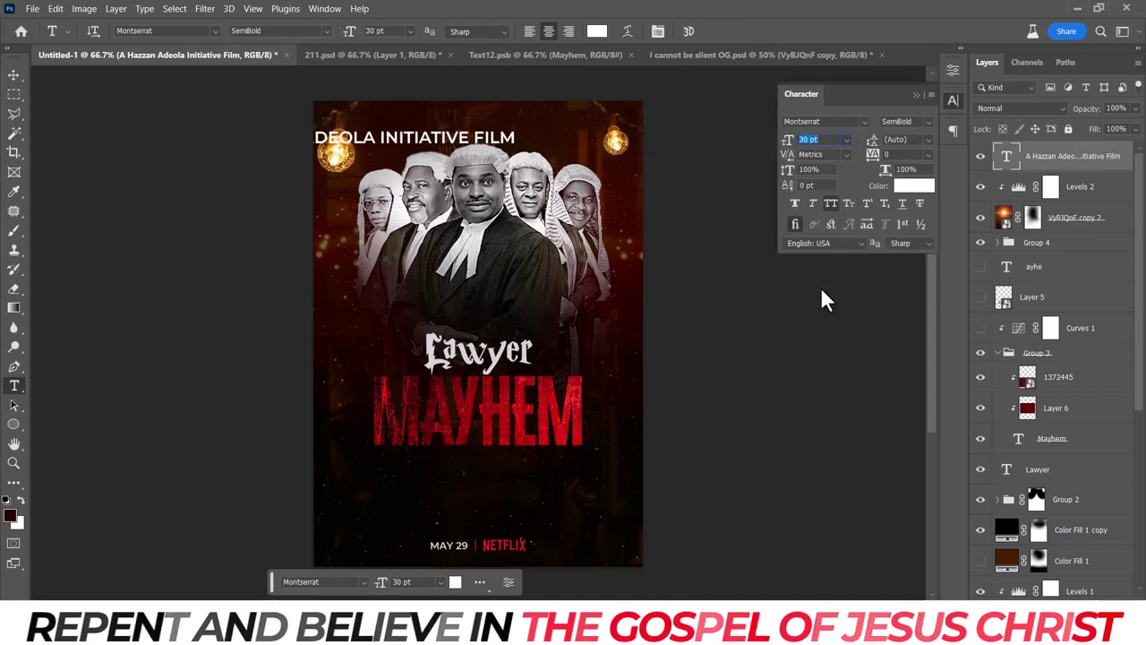
click(866, 118)
text(go)
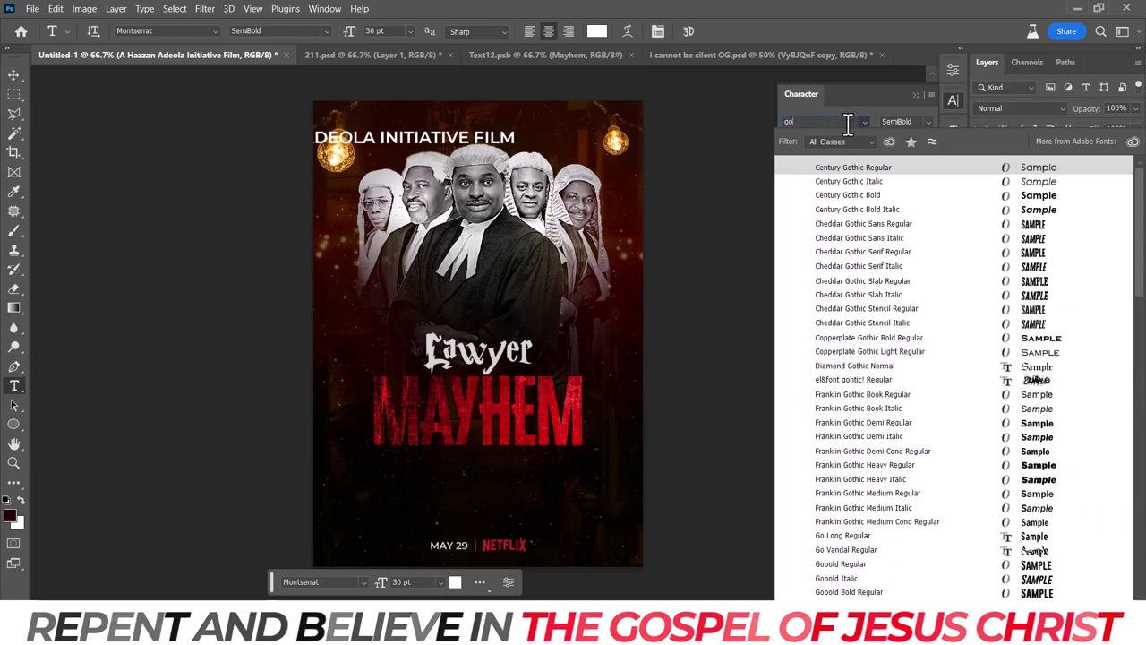
scroll(985, 412, down, 3)
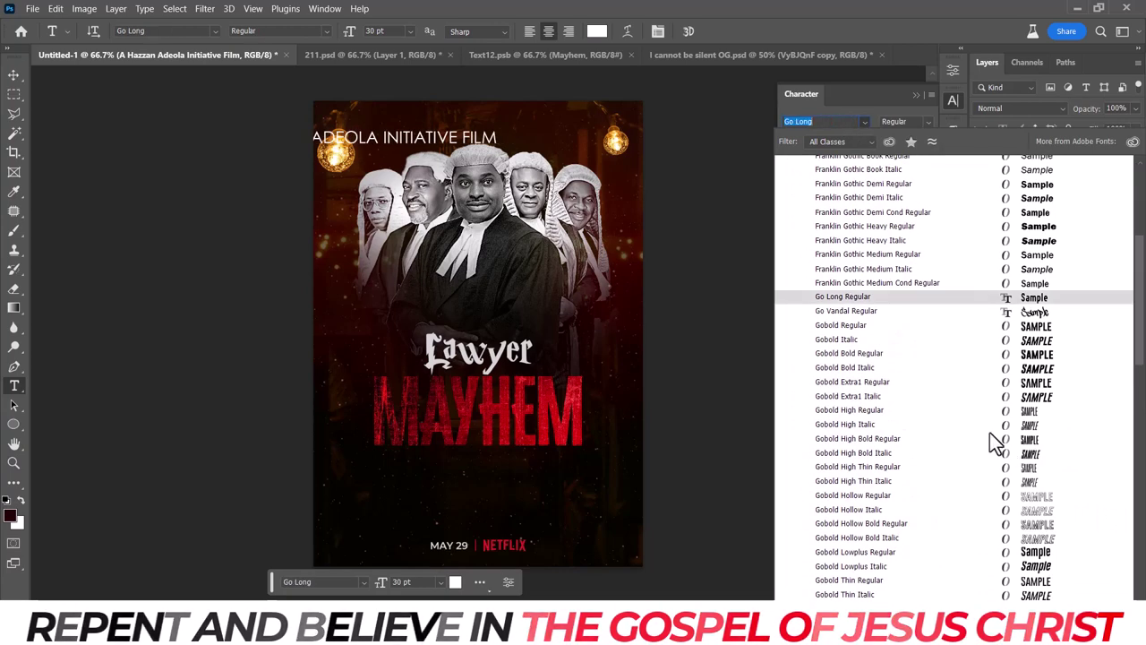
scroll(989, 433, down, 3)
click(1005, 355)
click(928, 123)
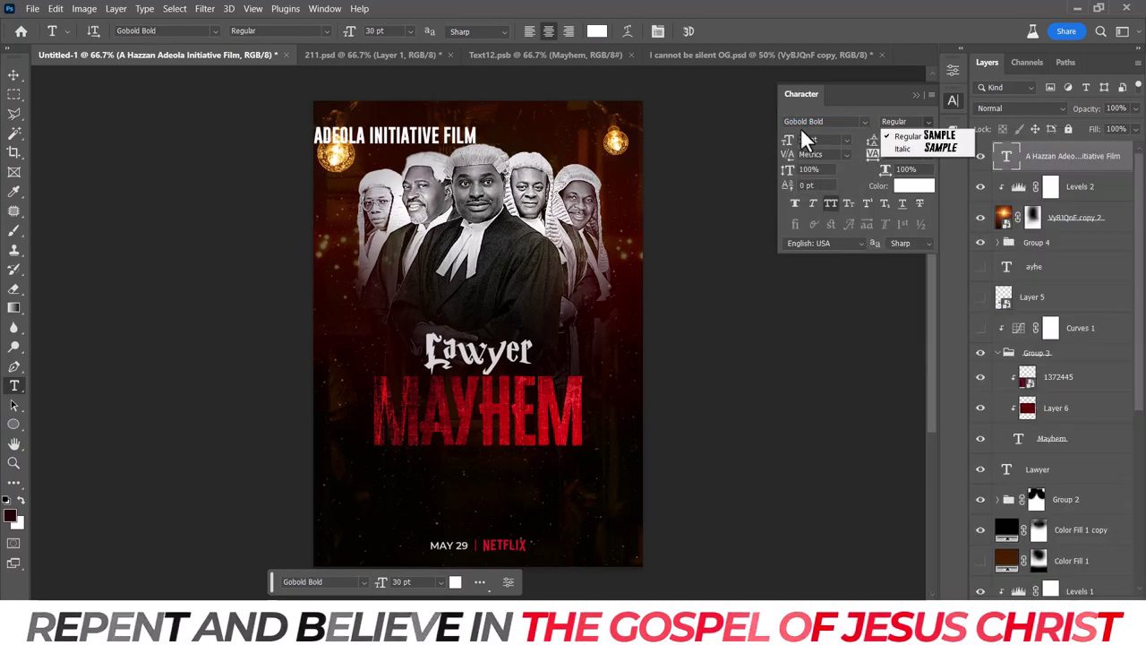
click(864, 120)
text(Century Gothic)
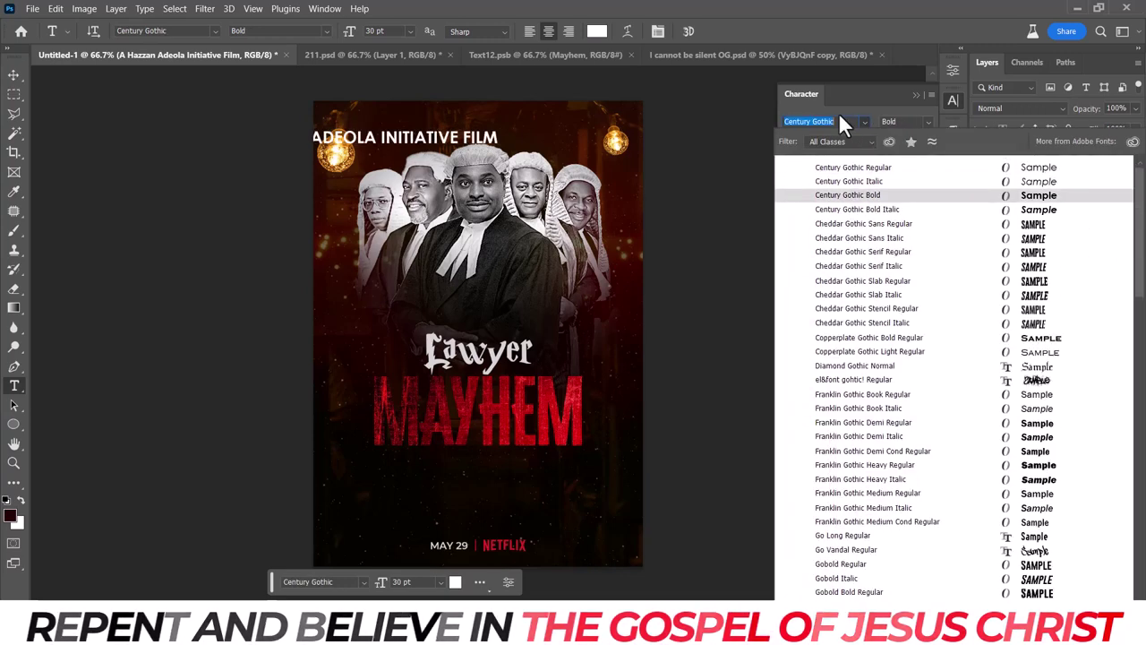
text(gobold)
click(896, 253)
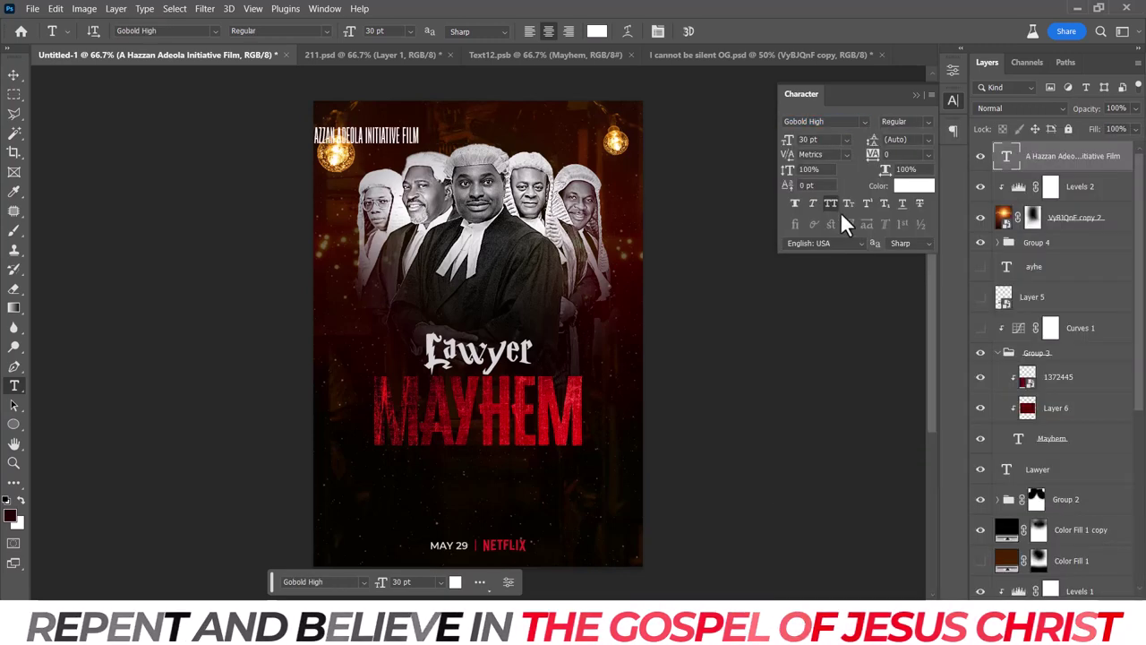
Centre the credit at the top in All Caps, smaller size, 200 tracking and faux bold.
click(13, 74)
drag(585, 190, 708, 175)
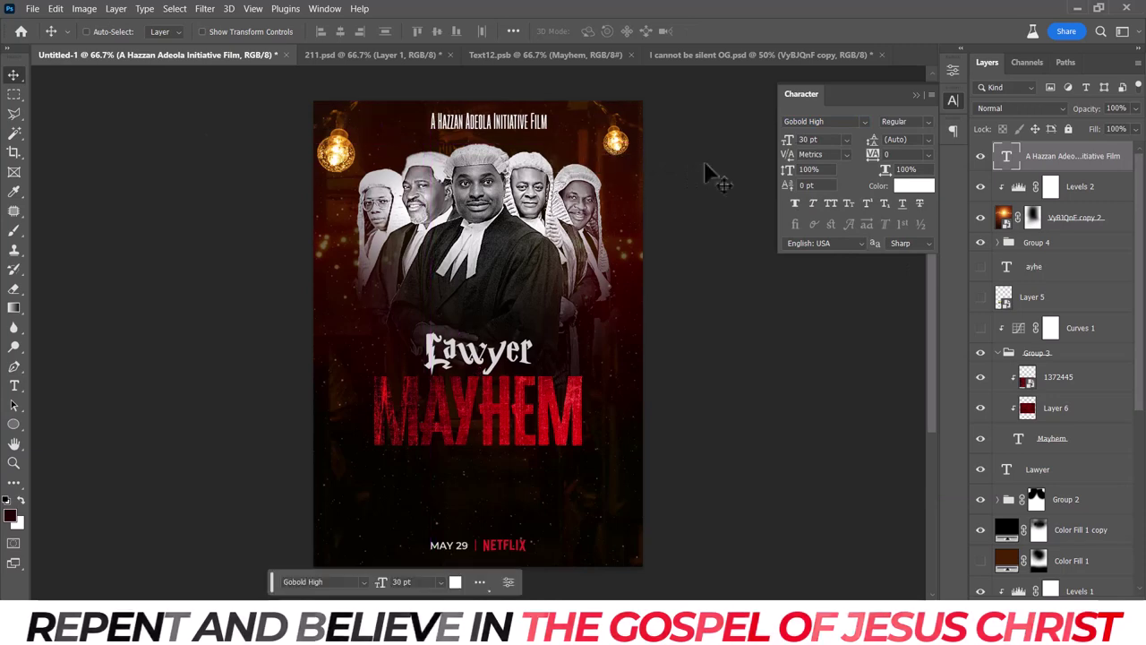
click(830, 203)
drag(787, 141, 770, 140)
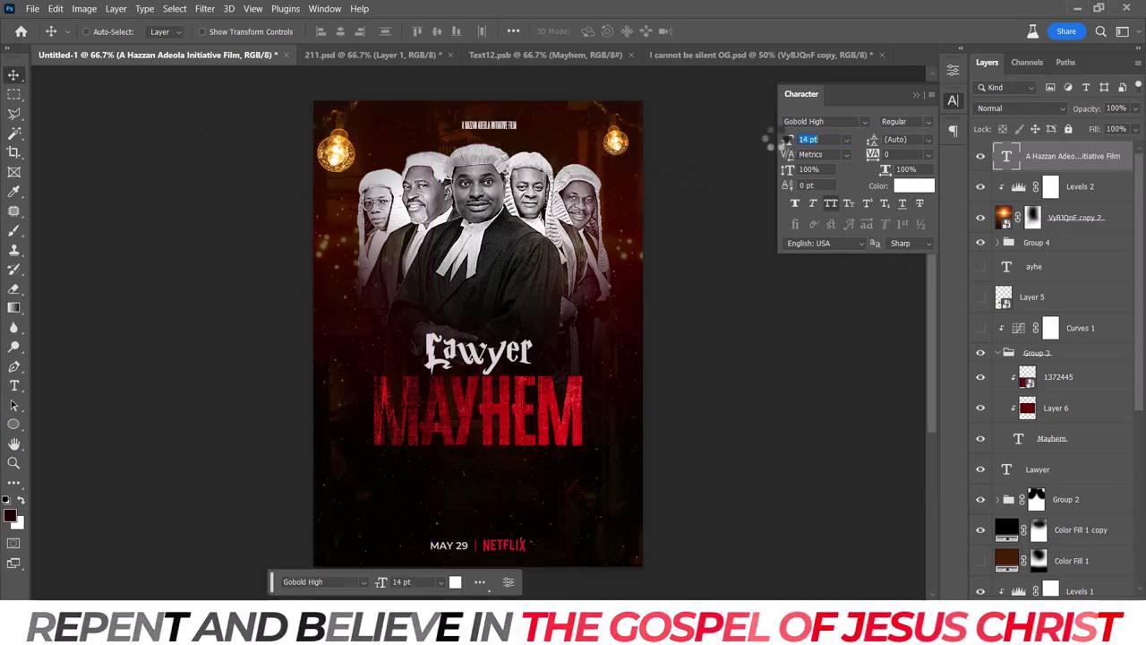
click(889, 155)
text(200)
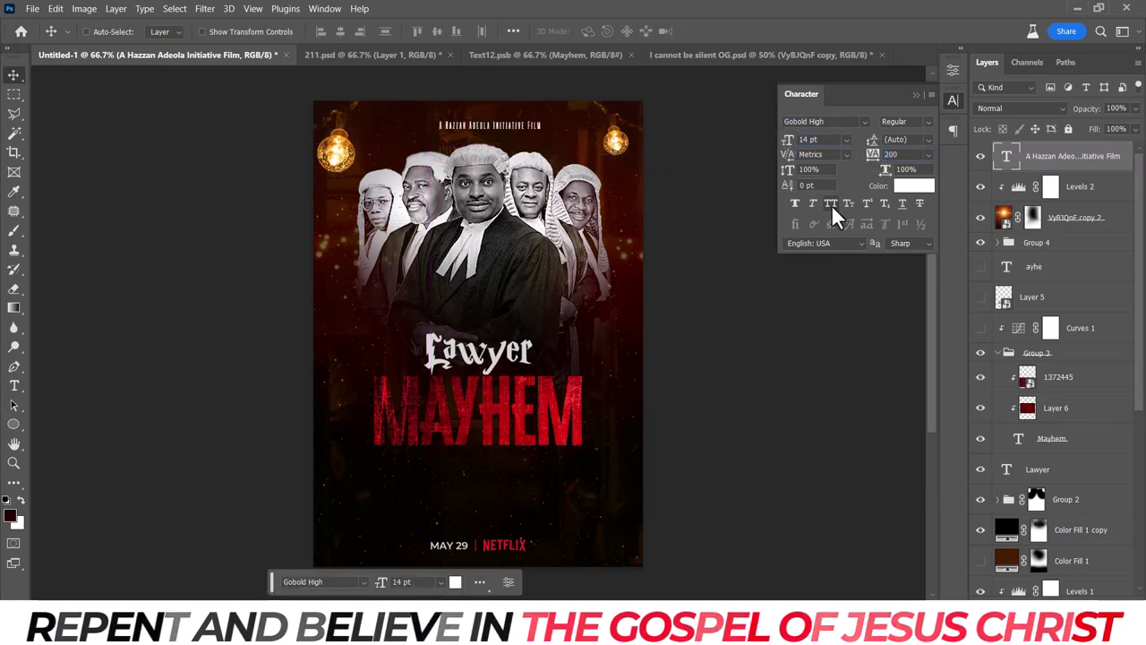
drag(489, 125, 489, 110)
key(ctrl+plus)
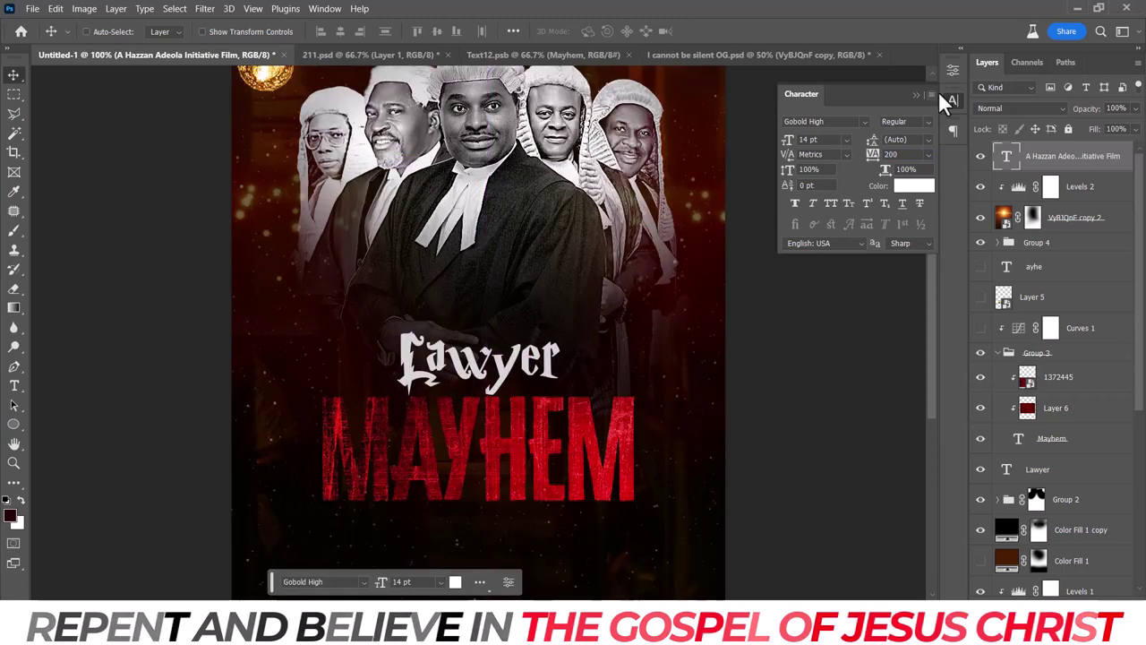
scroll(933, 212, up, 3)
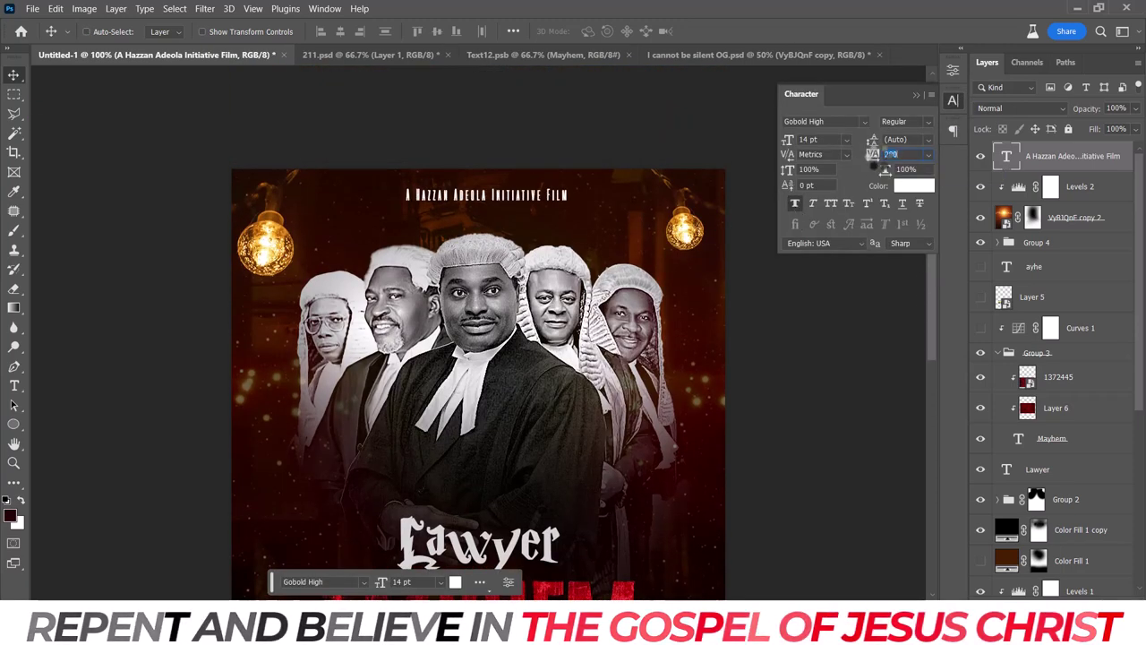
click(793, 201)
key(ctrl+minus)
key(ctrl+minus)
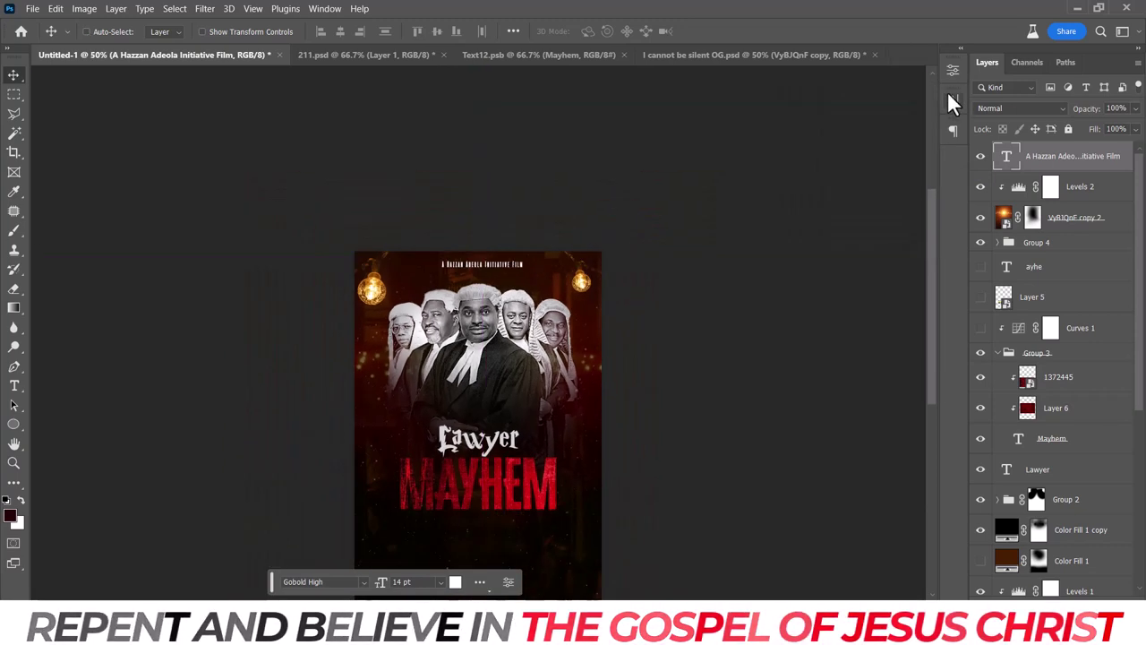
Choose a new colour for the credit text in the character settings.
click(952, 100)
click(915, 197)
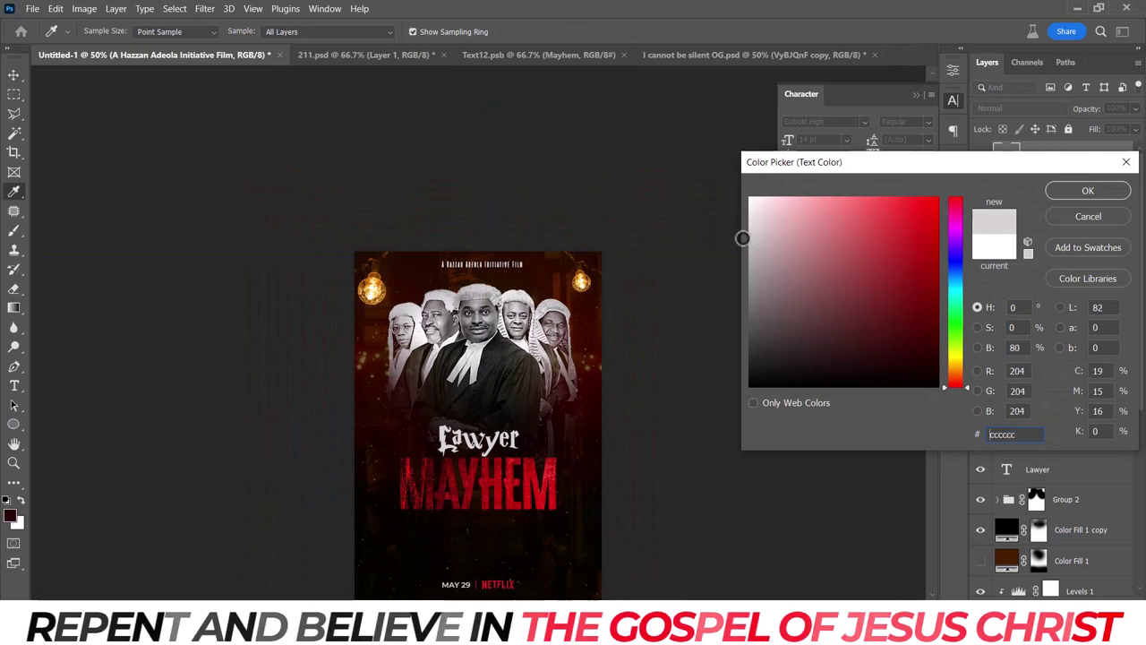
click(1087, 191)
click(953, 96)
key(v)
key(ctrl+plus)
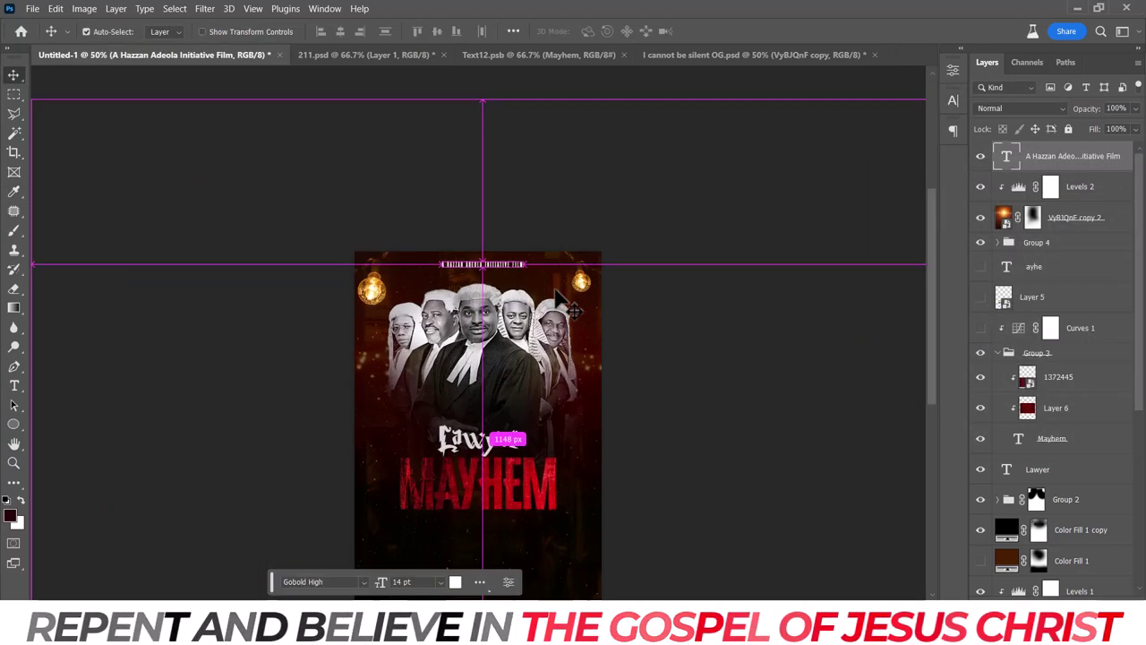
key(ctrl+minus)
key(ctrl+minus)
key(ctrl+plus)
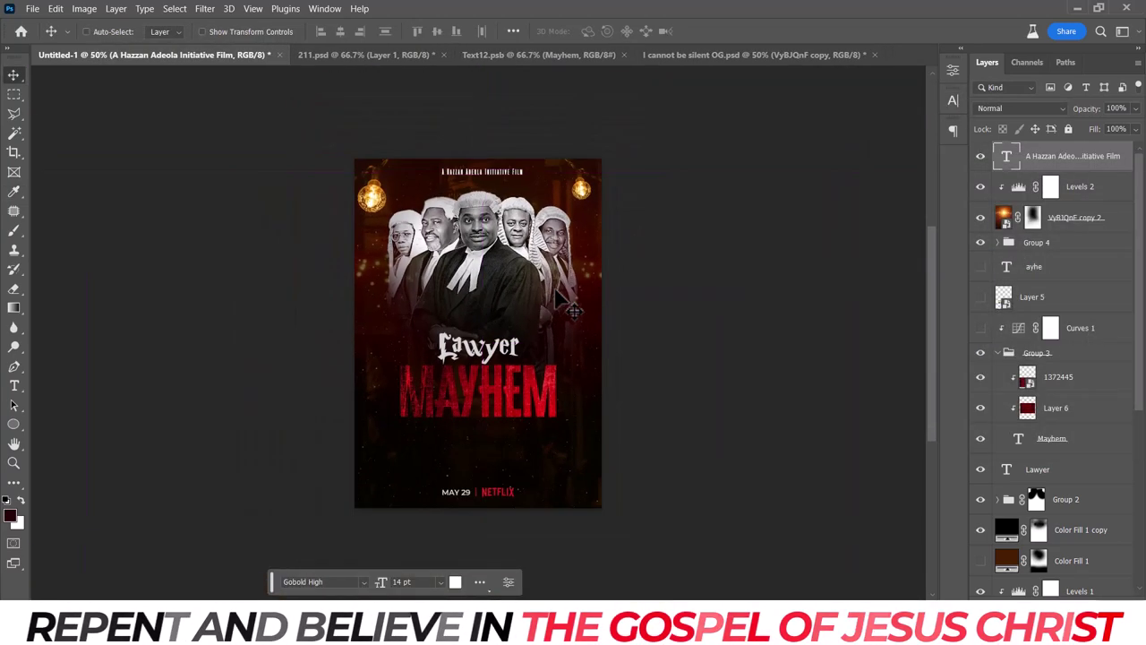
Place the credit layer just below VyBJQnF copy 2 in the layer stack.
scroll(1057, 358, down, 5)
click(1056, 595)
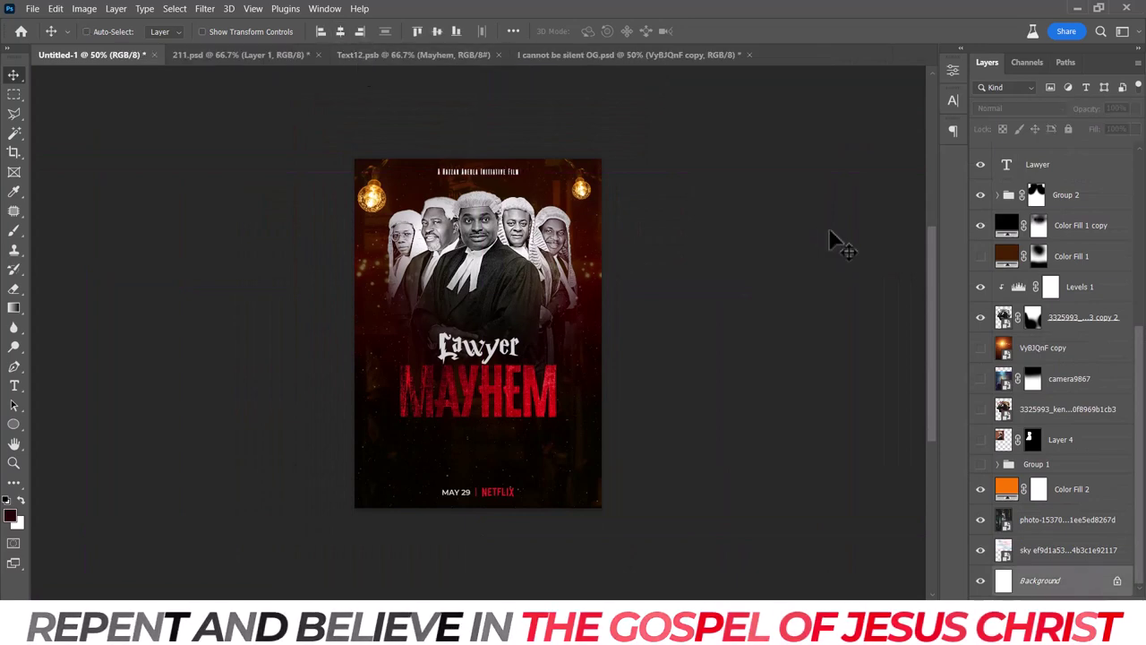
scroll(1110, 197, up, 5)
mouse_move(1092, 154)
mouse_down()
mouse_move(1074, 156)
mouse_move(1070, 228)
mouse_up()
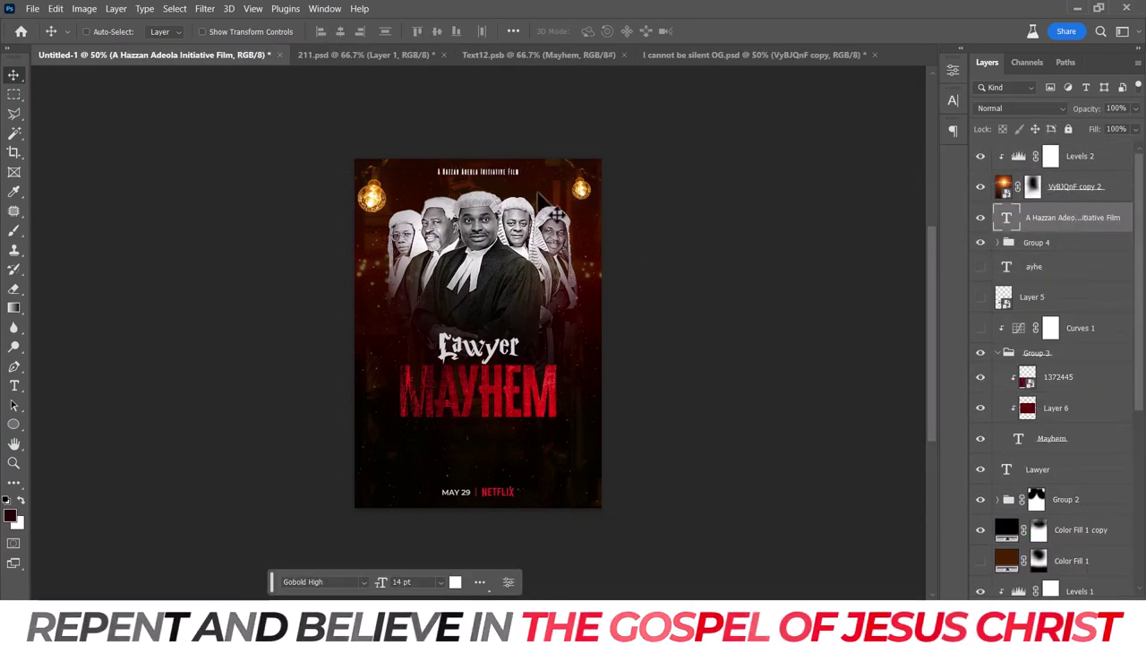
scroll(541, 198, up, 1)
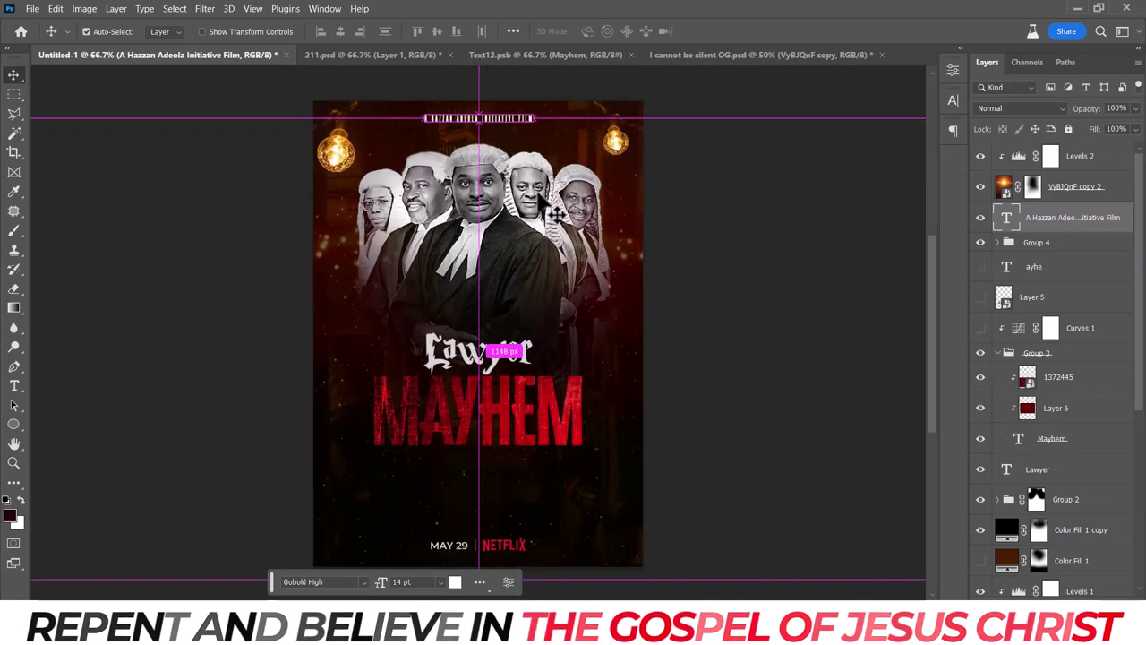
scroll(542, 199, down, 5)
scroll(542, 199, up, 4)
scroll(540, 197, down, 1)
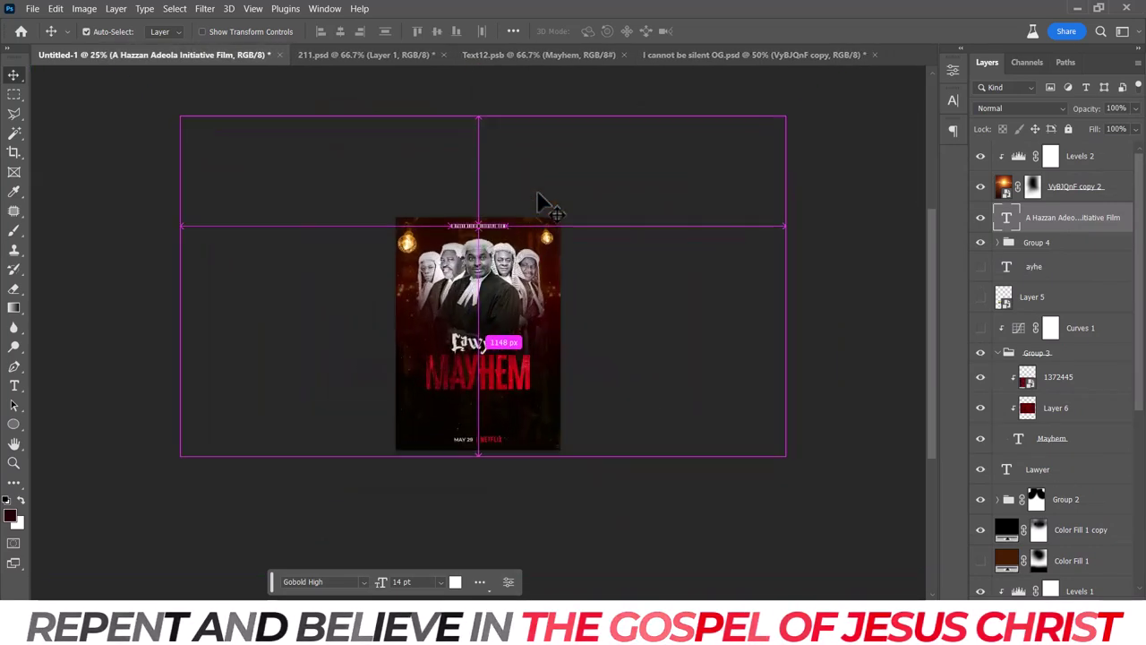
Collapse Group 3 and nudge the Lawyer title together with Group 3 upward.
click(999, 354)
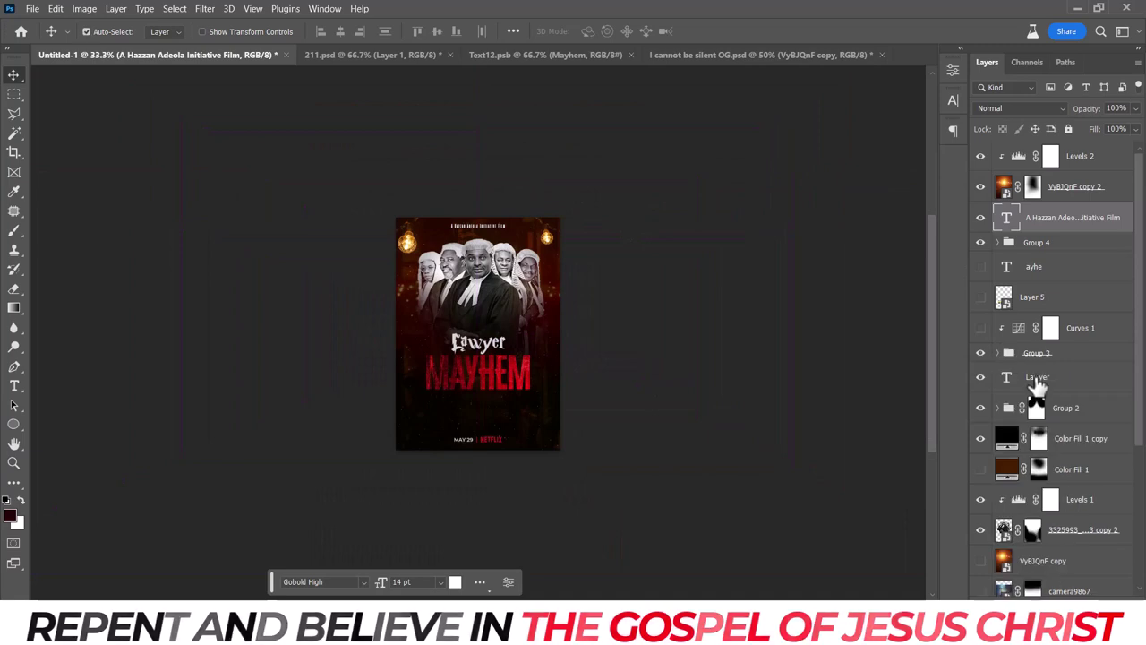
key(shift+Down)
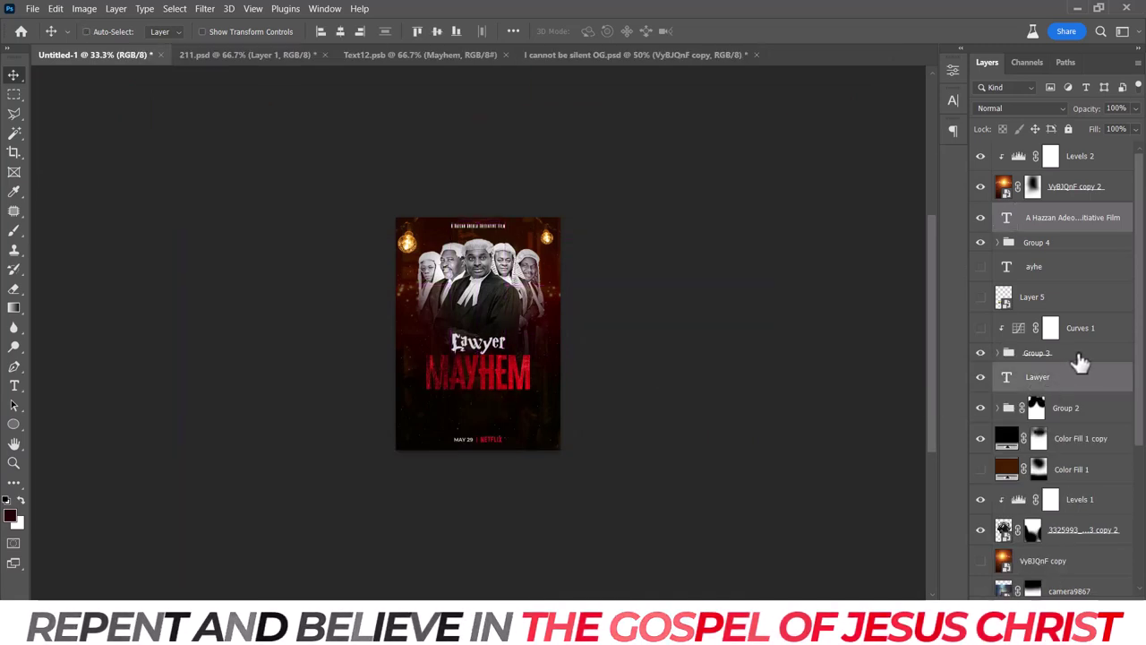
click(1080, 355)
key(shift+Up)
key(shift+Up)
key(shift+Up)
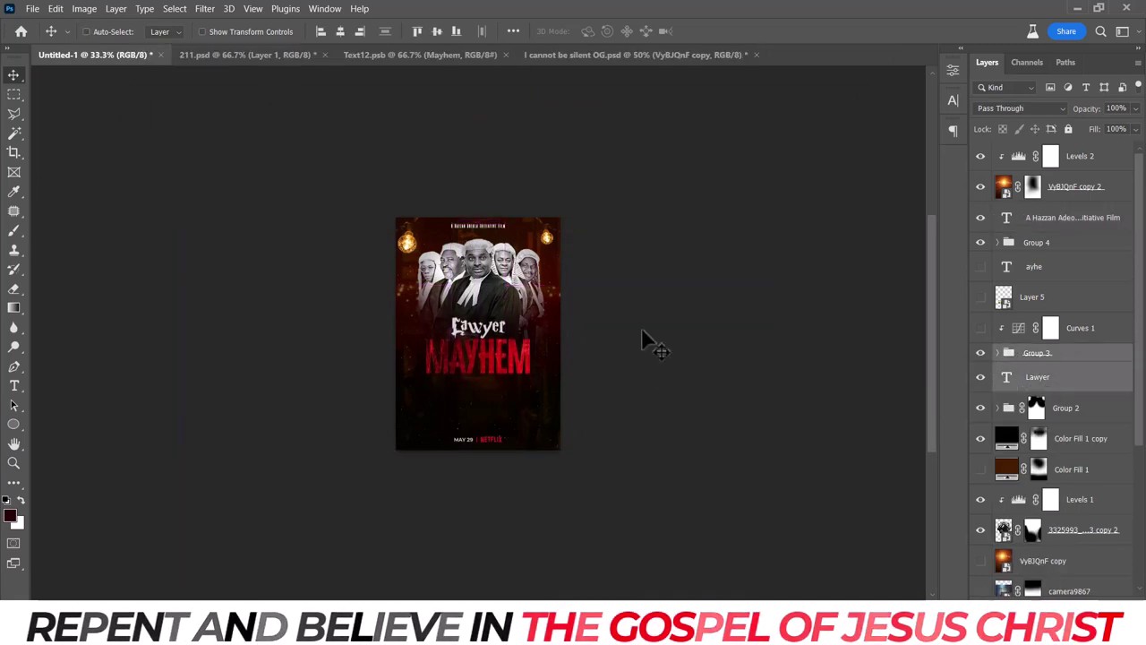
key(alt+Tab)
click(106, 63)
Search Google Images for the politician, filtered to large images.
text(tinub)
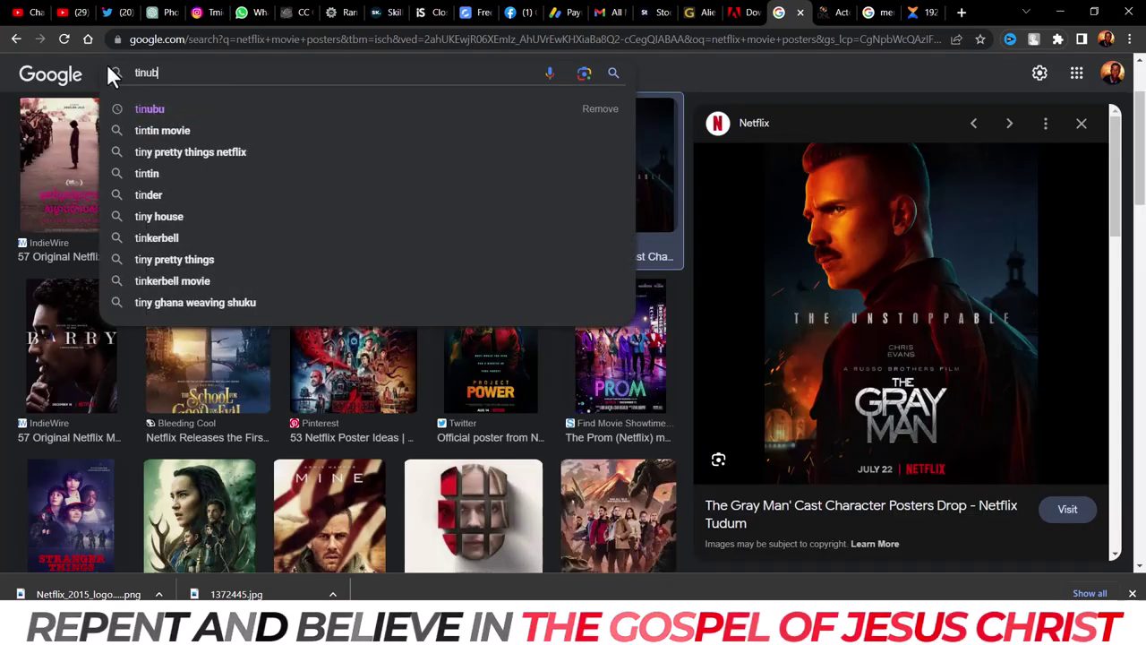
text(u)
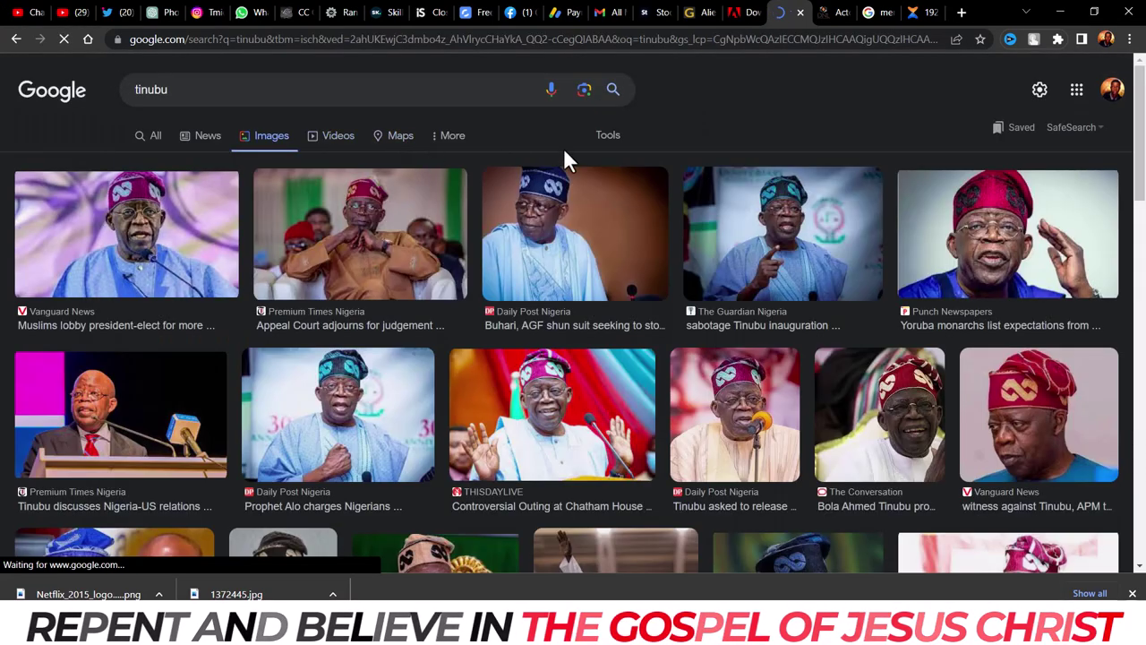
click(608, 136)
click(133, 162)
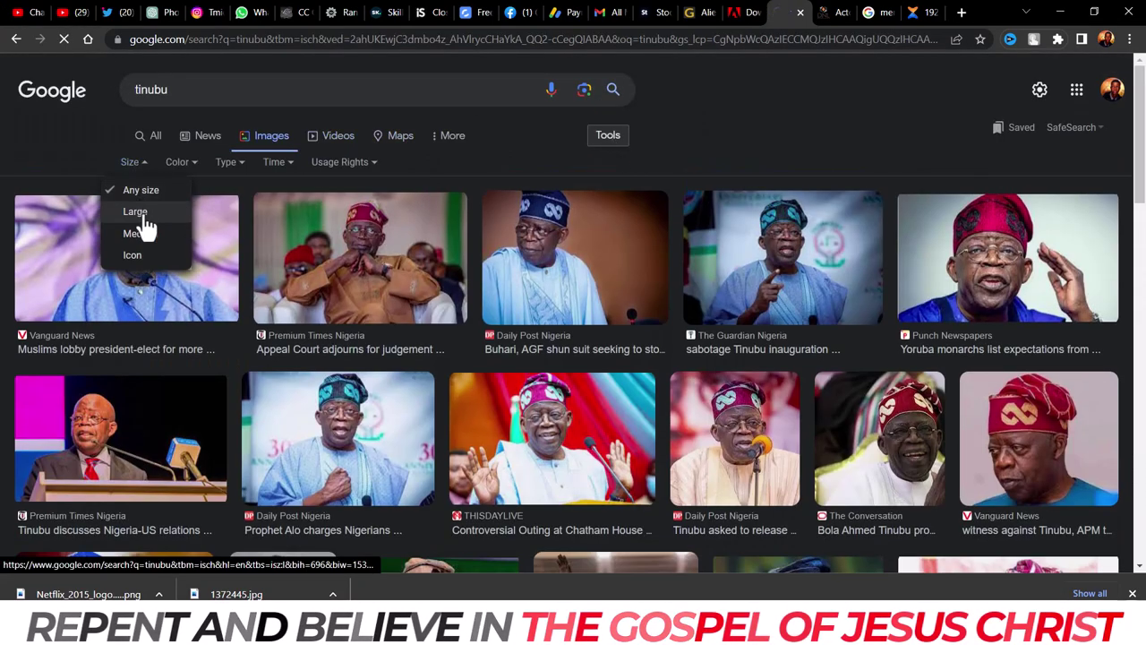
click(152, 215)
drag(1137, 130, 1144, 405)
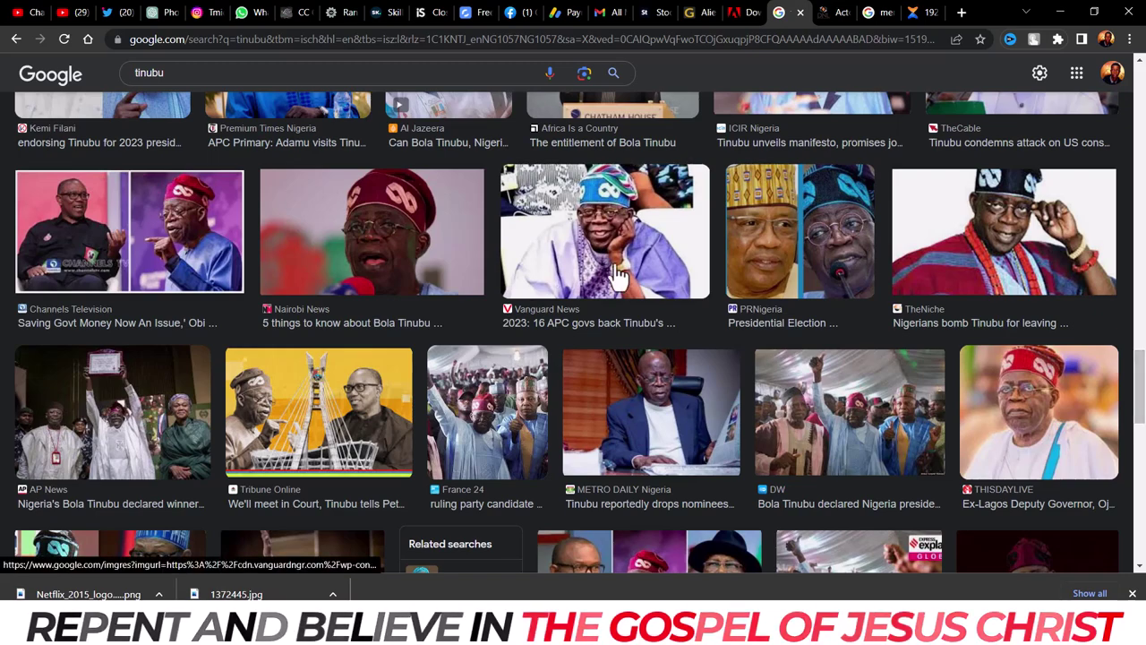
Preview the Vanguard News and THISDAYLIVE image results.
click(618, 273)
scroll(1124, 268, down, 3)
scroll(1130, 312, down, 2)
scroll(1130, 311, down, 2)
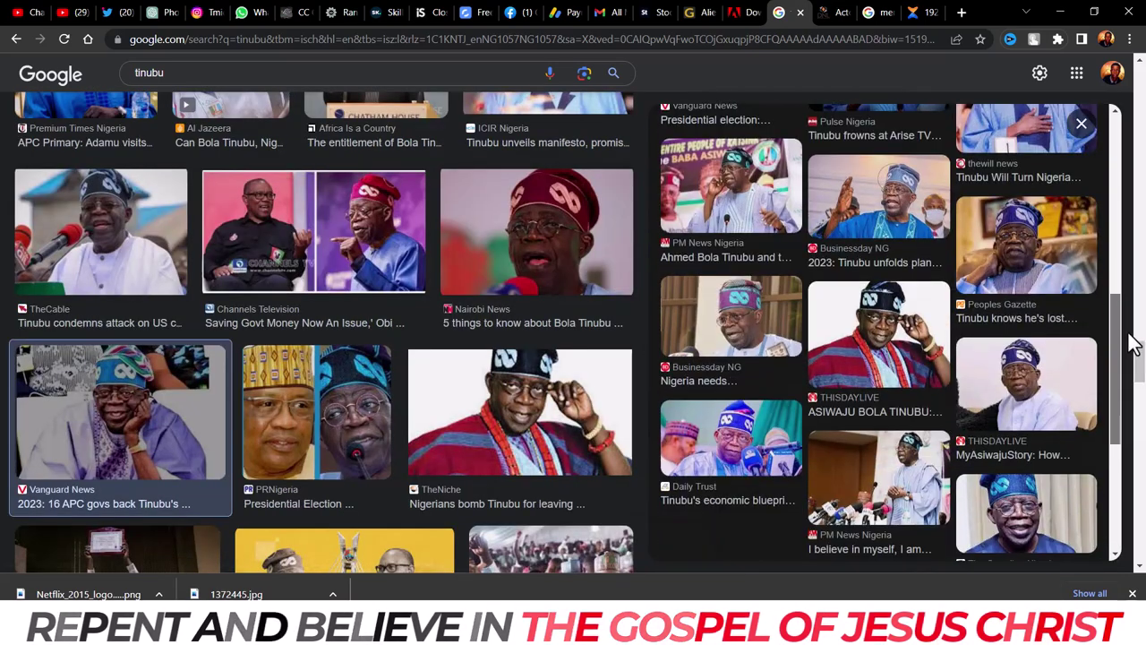
click(872, 333)
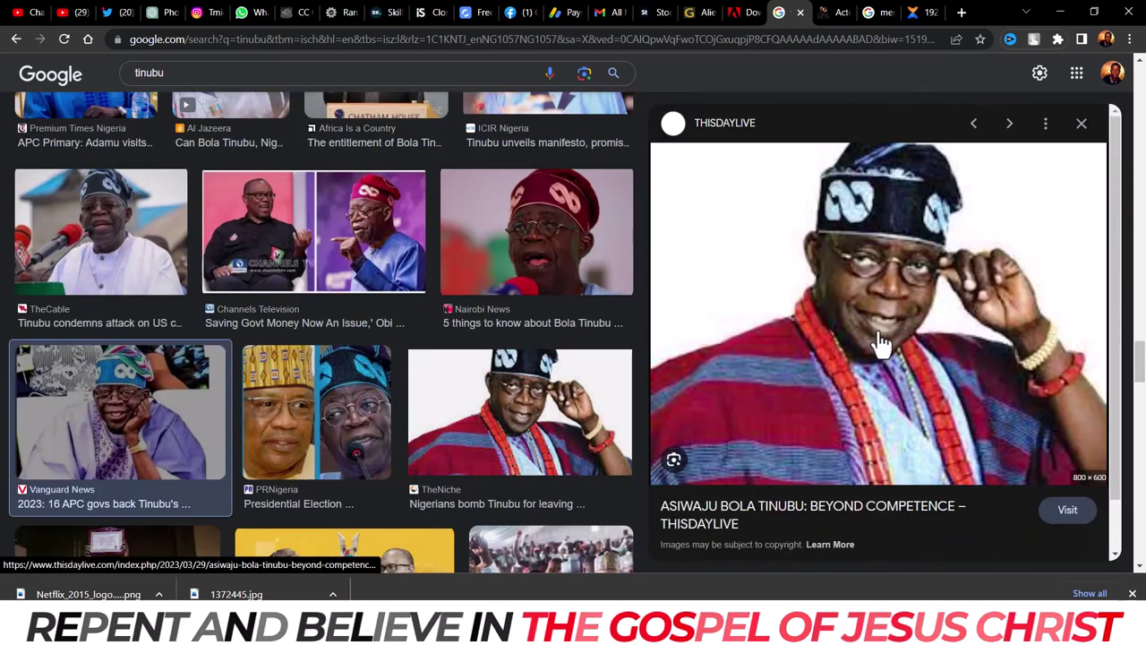
scroll(1130, 233, down, 5)
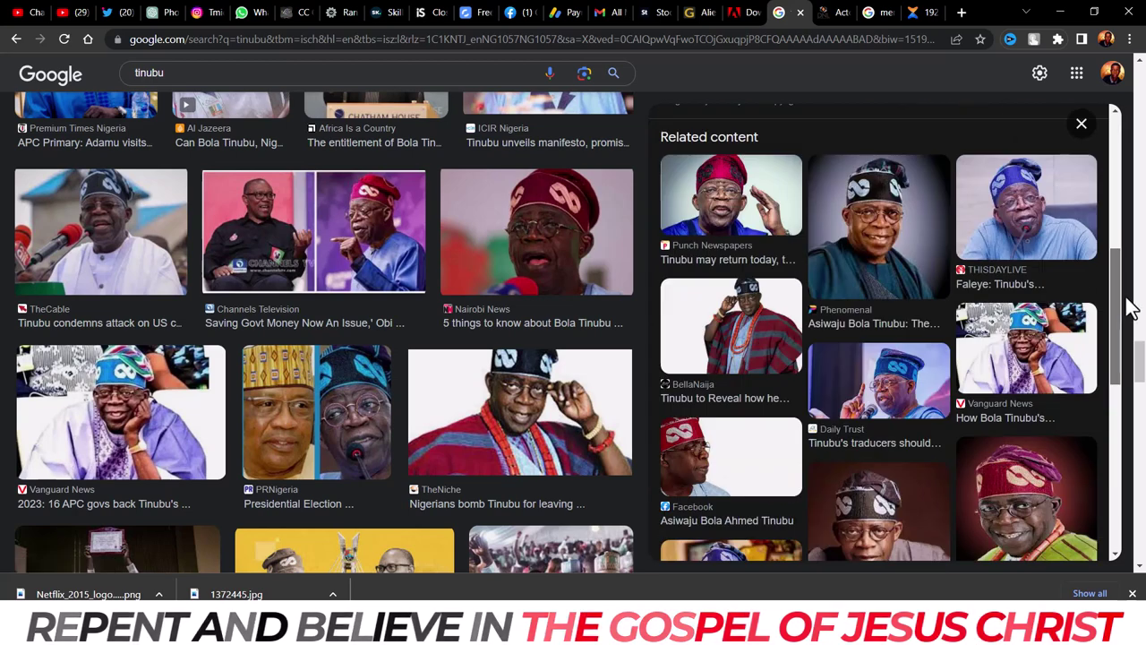
scroll(1129, 313, down, 1)
scroll(1135, 358, down, 2)
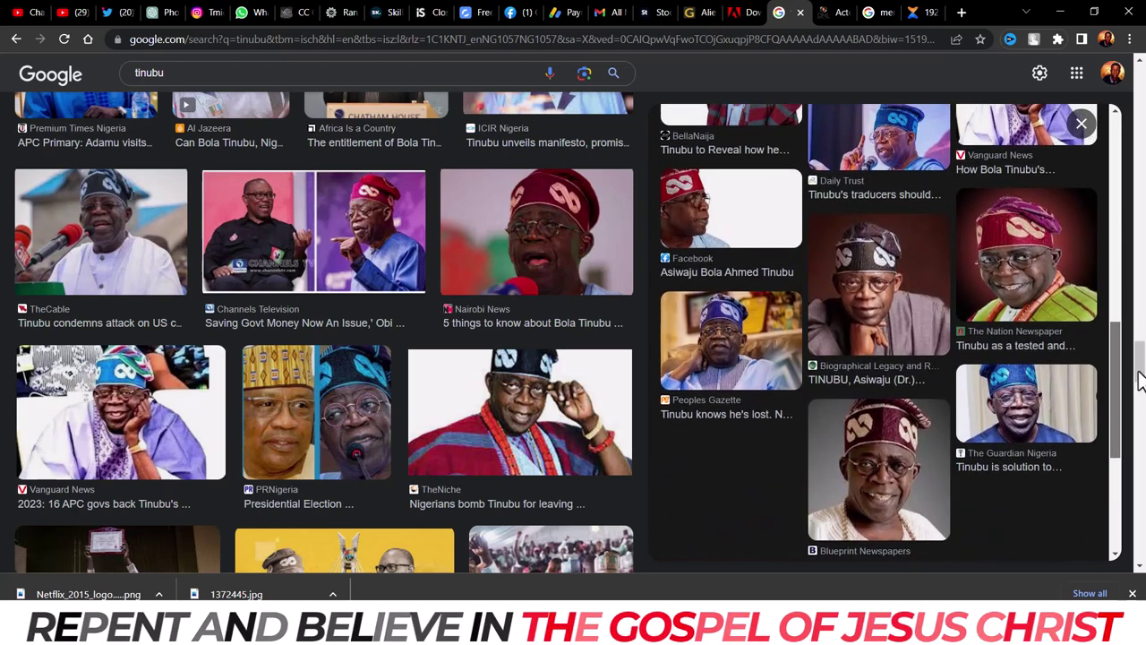
Search for his official picture and copy the Nairaland Forum portrait.
click(494, 71)
text(offic)
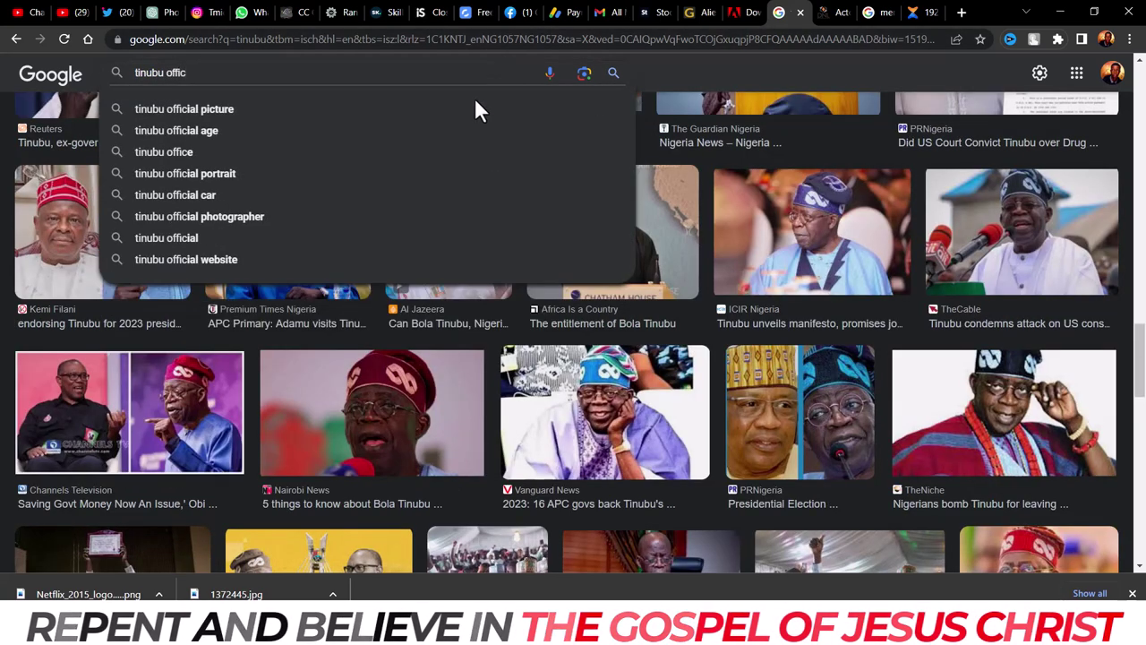
click(453, 110)
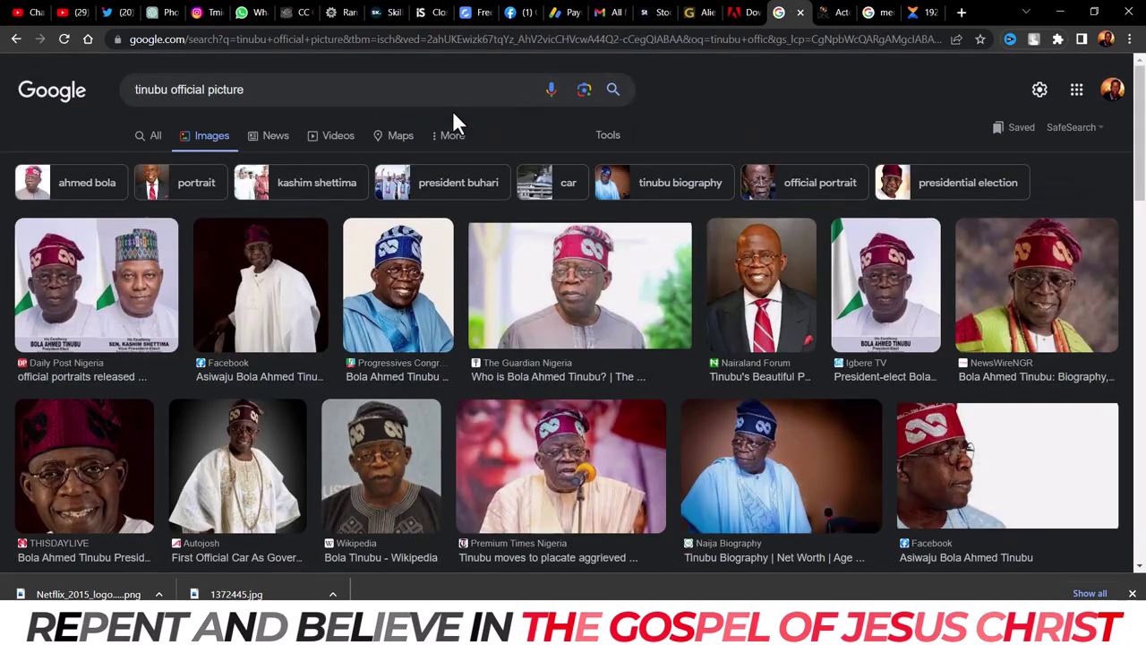
click(765, 295)
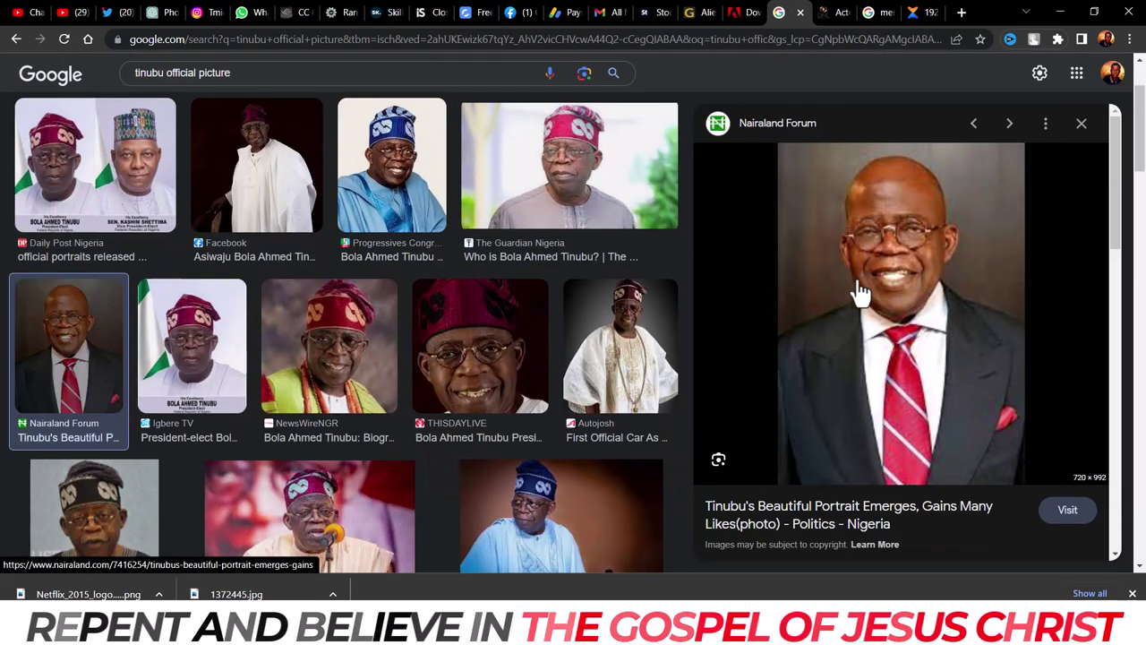
right_click(860, 291)
click(976, 453)
key(alt+Tab)
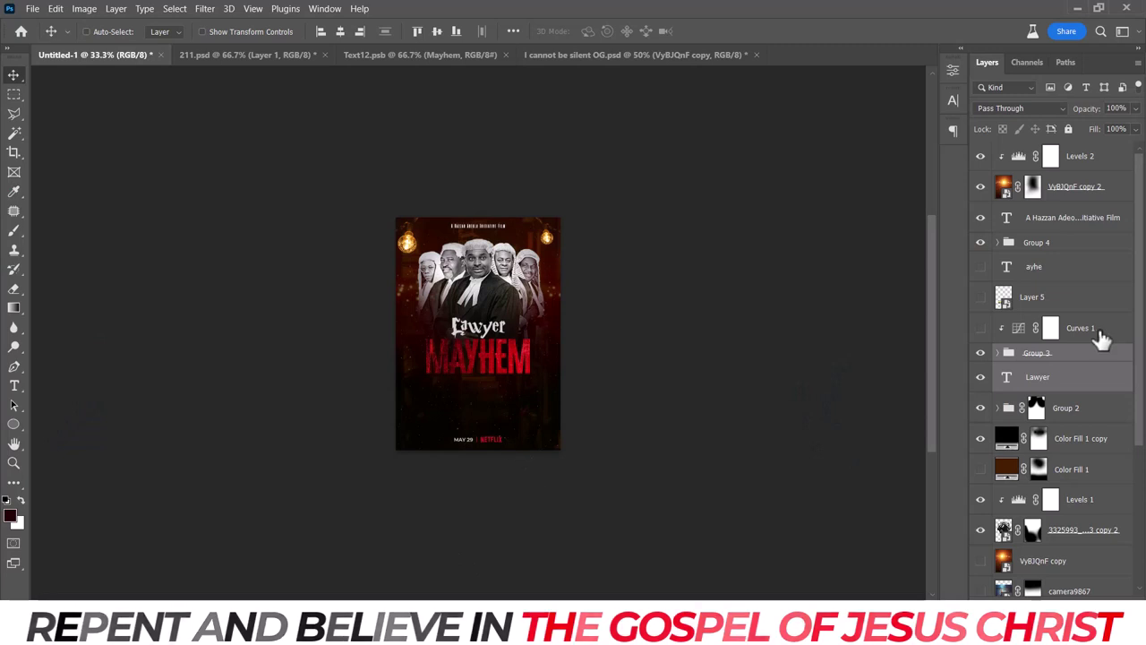
Paste the copied portrait above Group 4, remove its background and make it a Smart Object.
click(1100, 331)
click(1036, 241)
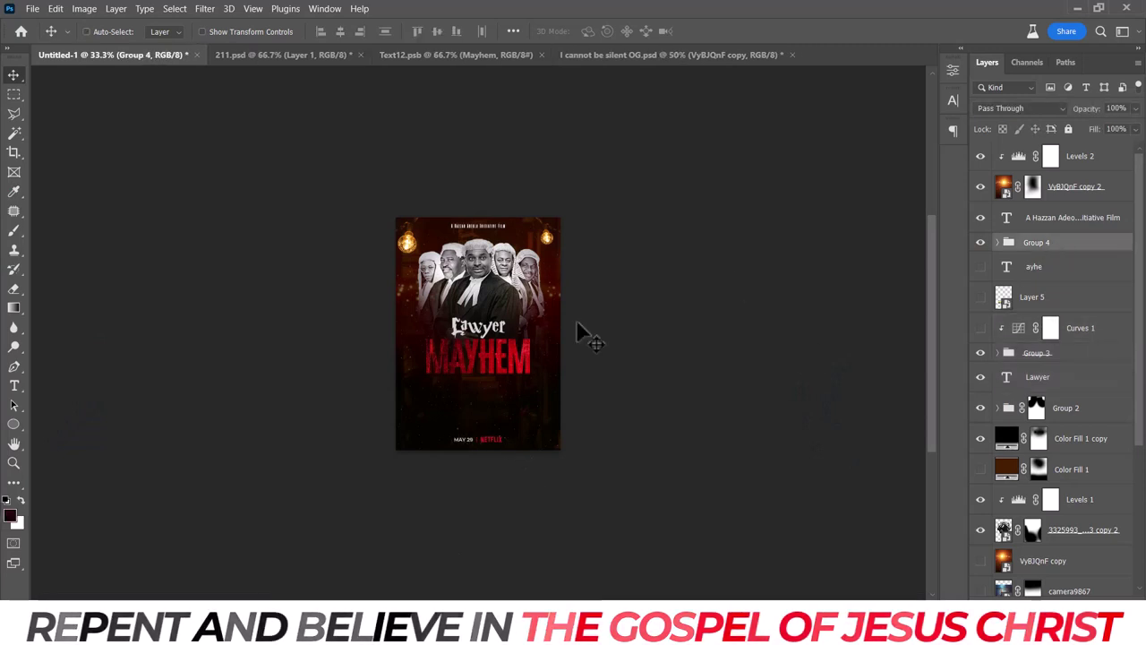
key(ctrl+v)
mouse_move(537, 340)
mouse_down()
mouse_move(530, 416)
mouse_move(528, 339)
mouse_up()
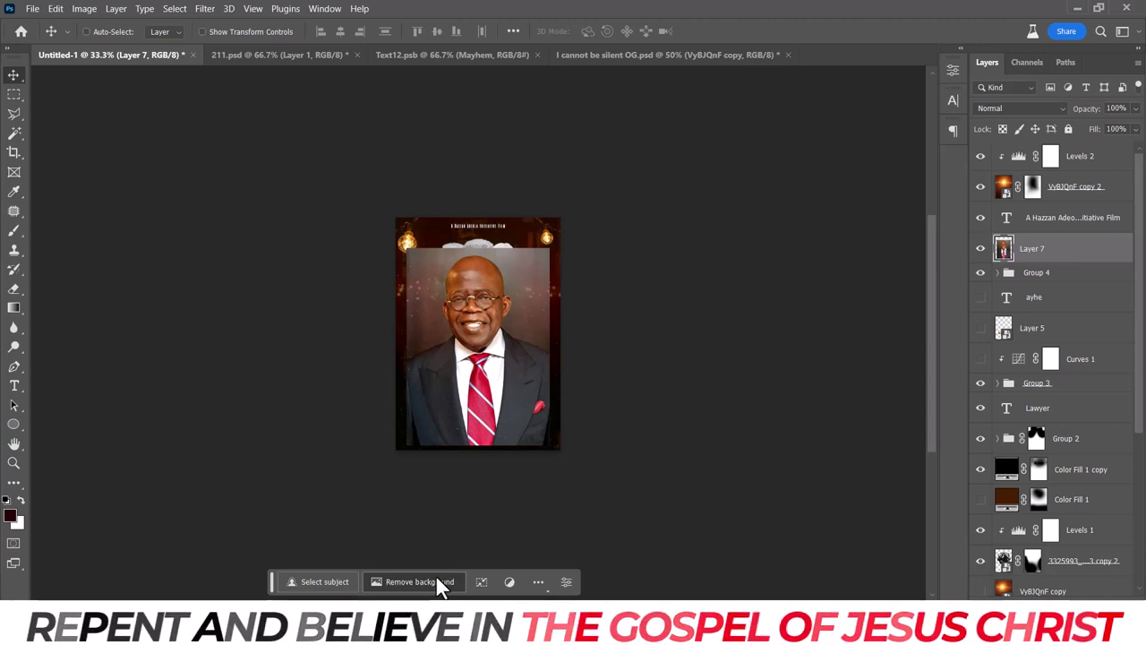
click(439, 582)
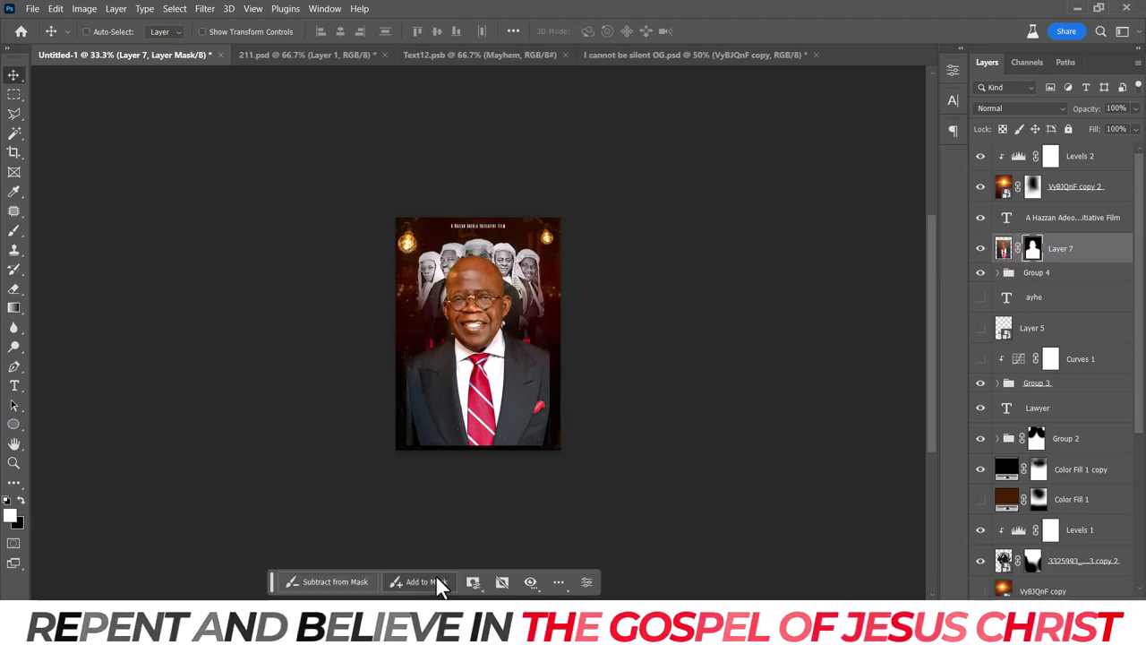
right_click(1067, 255)
click(1000, 252)
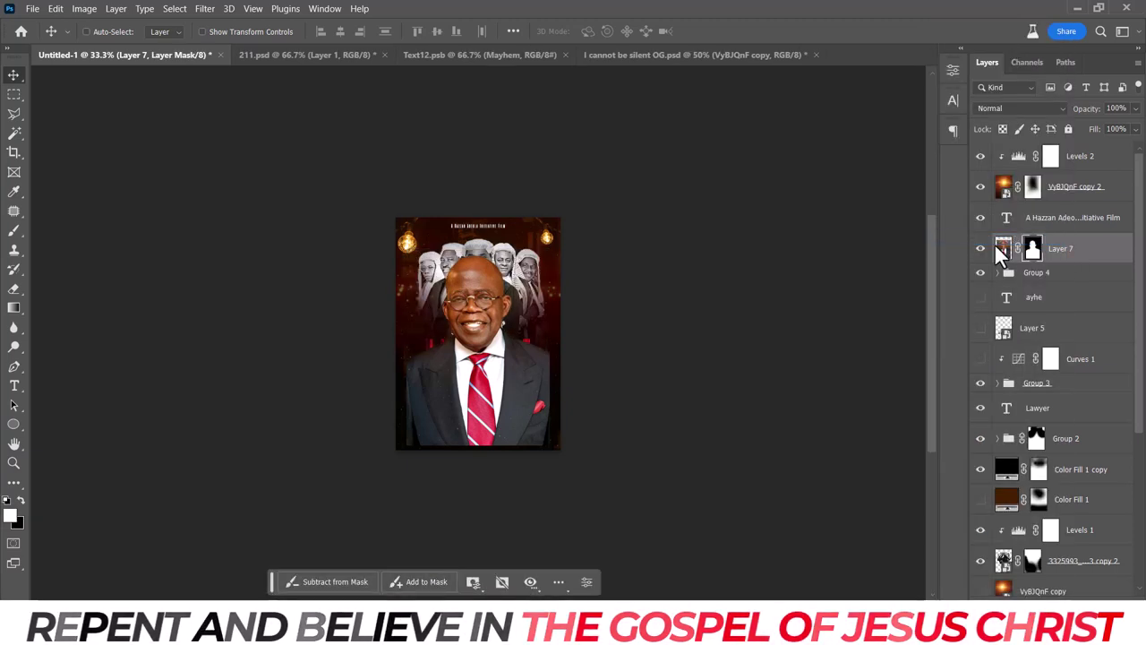
Shrink the portrait to the bottom centre, set Fill to 34%, and place it below Lawyer.
key(ctrl+t)
drag(573, 307, 573, 397)
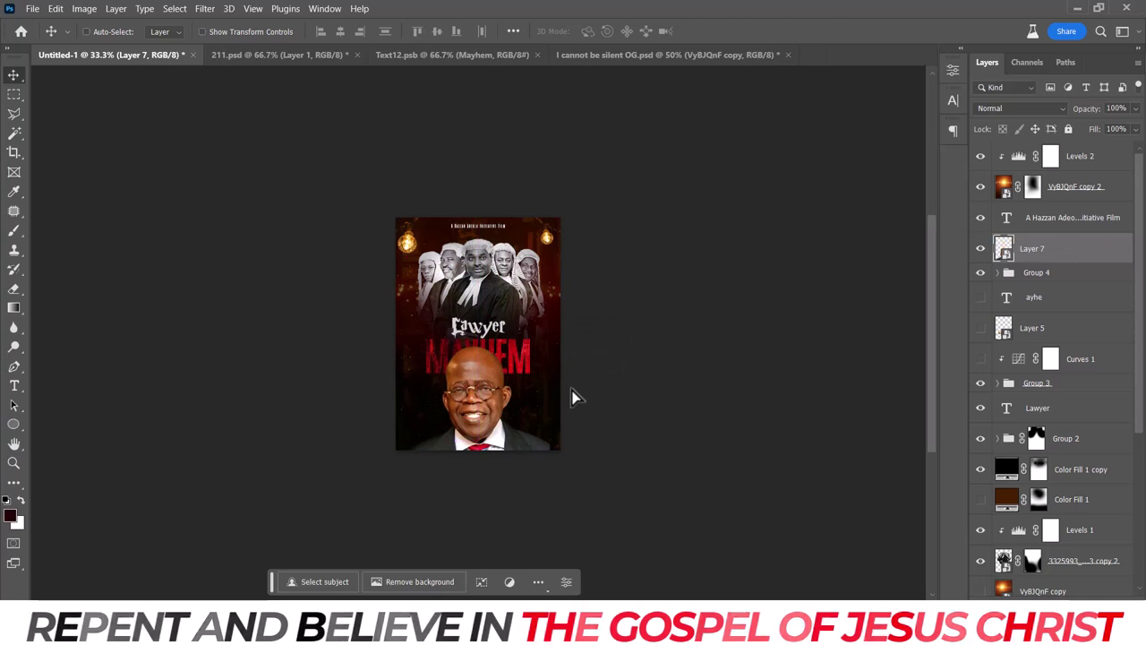
drag(549, 536, 522, 501)
key(Return)
drag(501, 421, 501, 416)
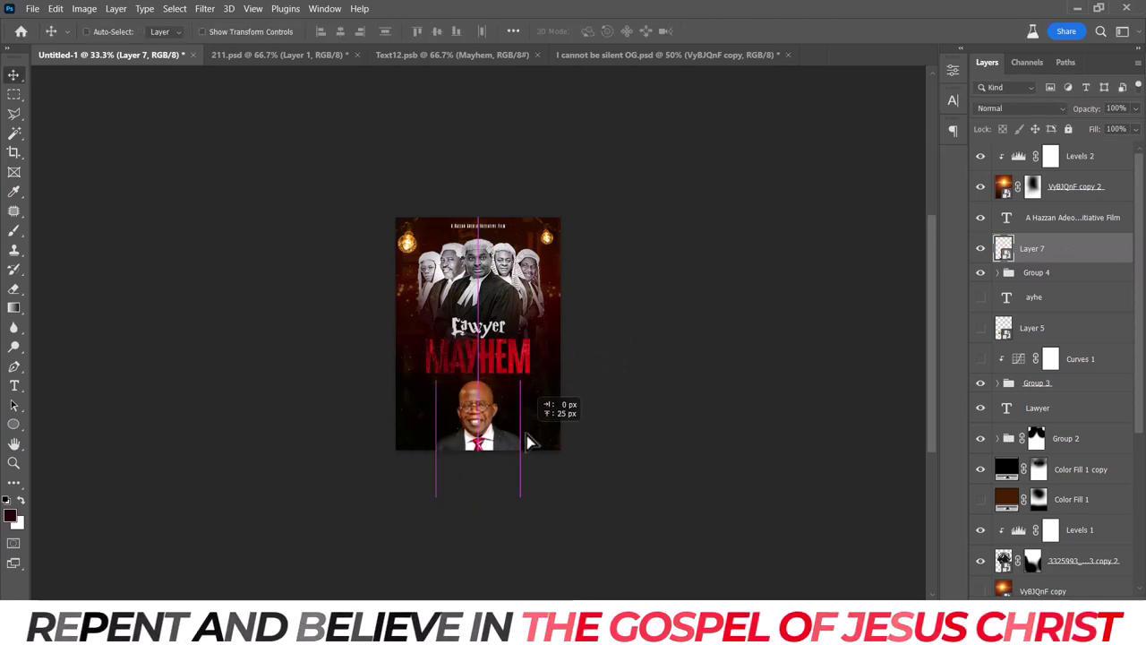
drag(1136, 129, 1089, 142)
drag(1083, 250, 1070, 422)
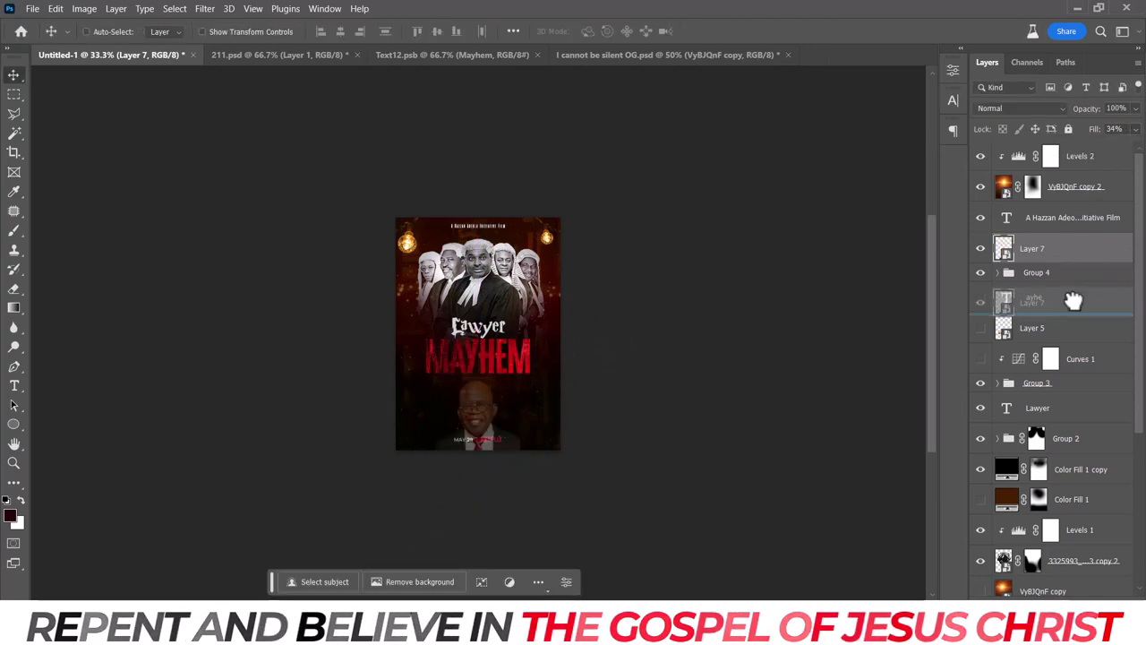
Add a Gradient Map adjustment layer clipped to the portrait layer.
click(1065, 598)
click(1038, 583)
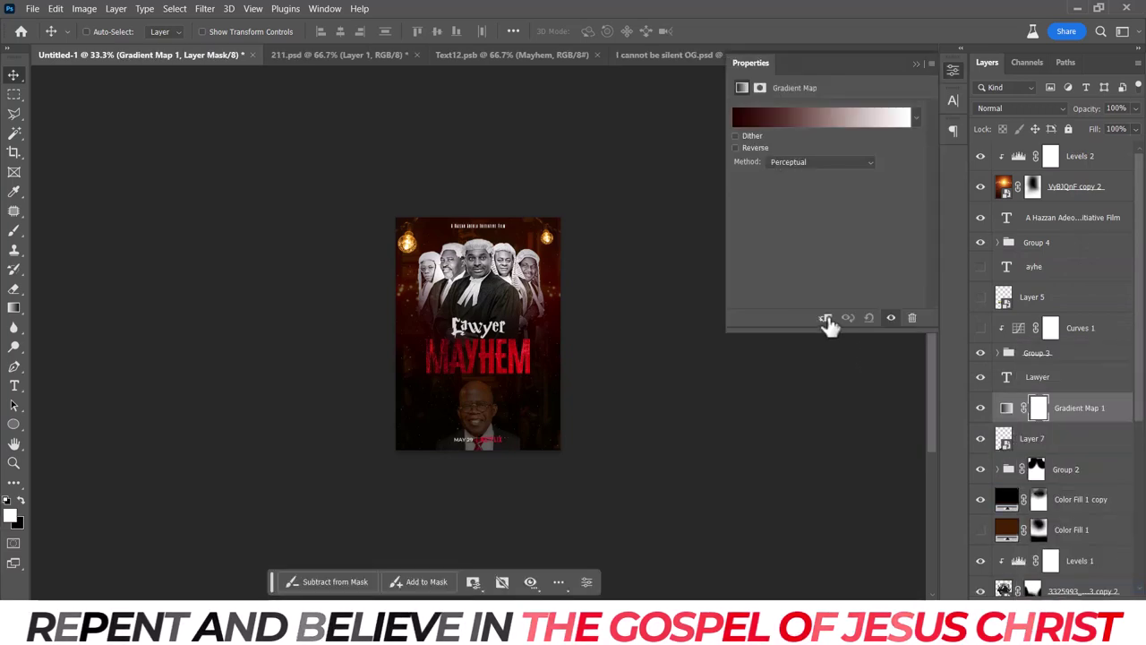
click(824, 317)
click(621, 361)
scroll(568, 421, up, 1)
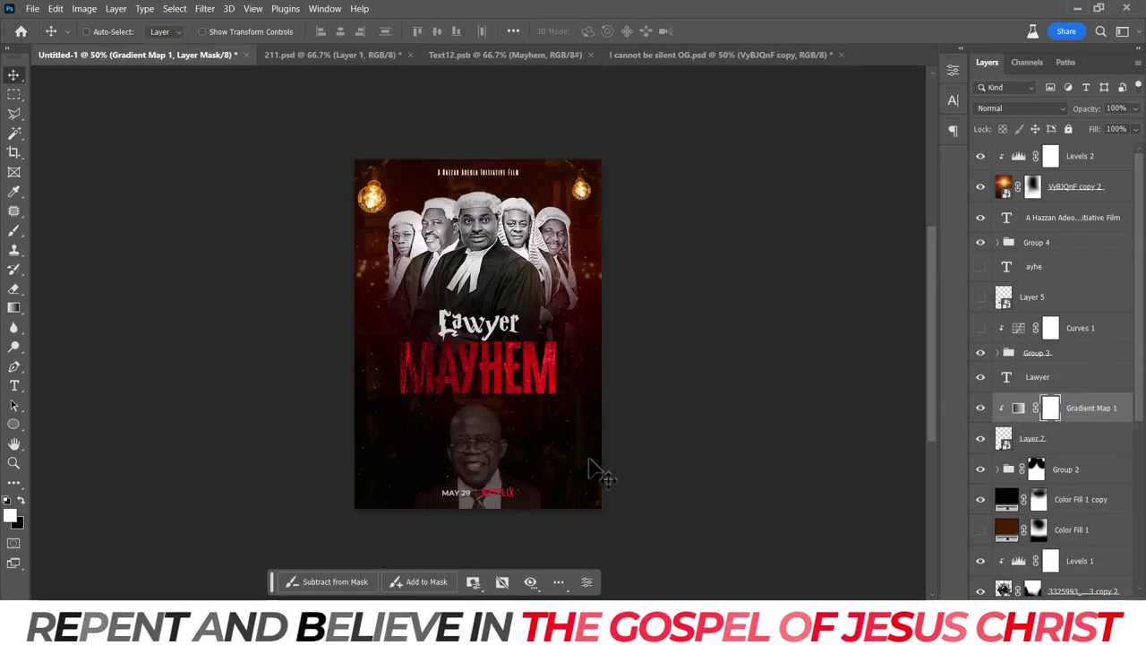
Resize the portrait smaller and centre it near the poster's bottom.
click(1054, 448)
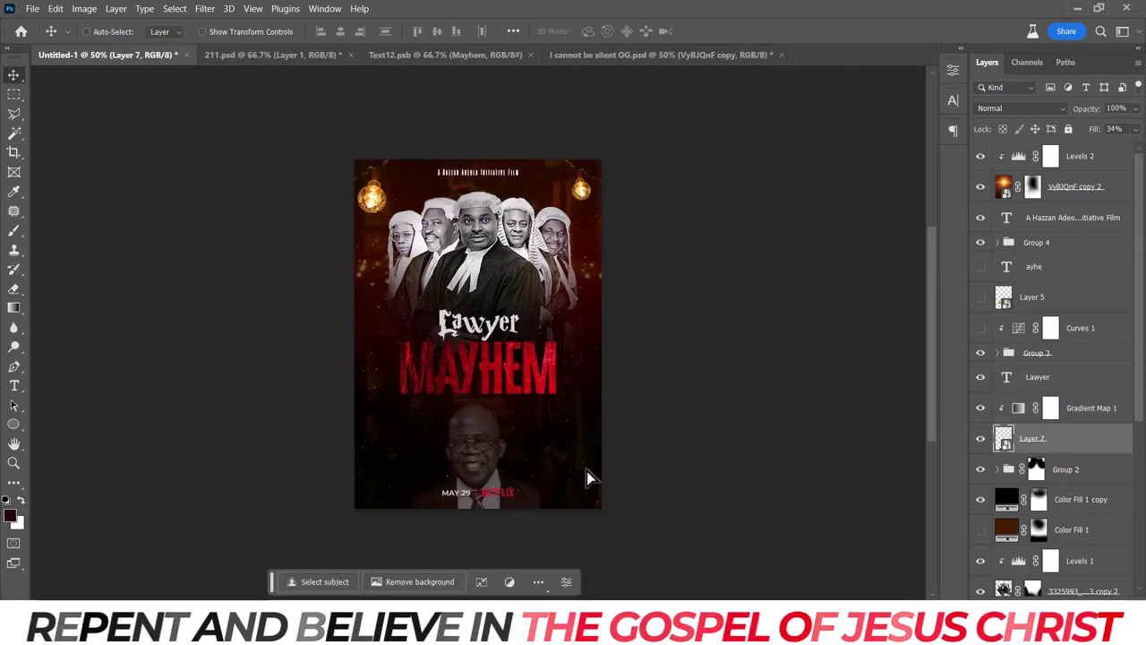
key(ctrl+t)
mouse_move(539, 570)
mouse_down()
mouse_move(517, 529)
mouse_move(453, 515)
mouse_move(544, 513)
mouse_up()
key(Return)
key(ctrl+minus)
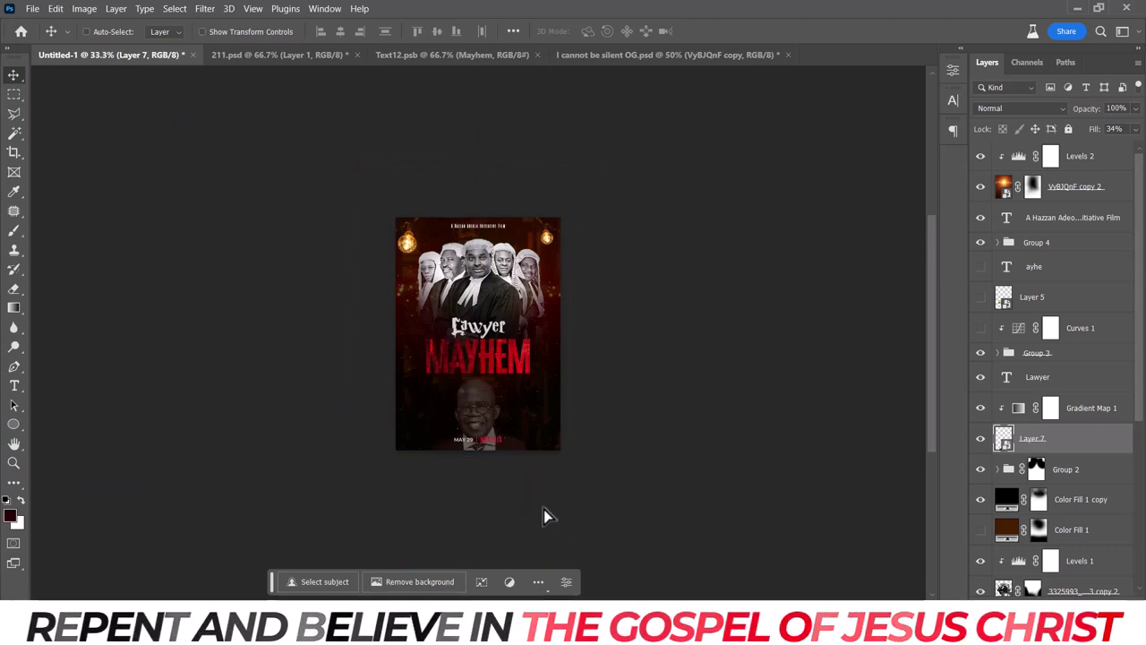
ctrl+click(1093, 439)
Move the Lawyer title and Group 3 lower on the poster.
scroll(1110, 401, down, 1)
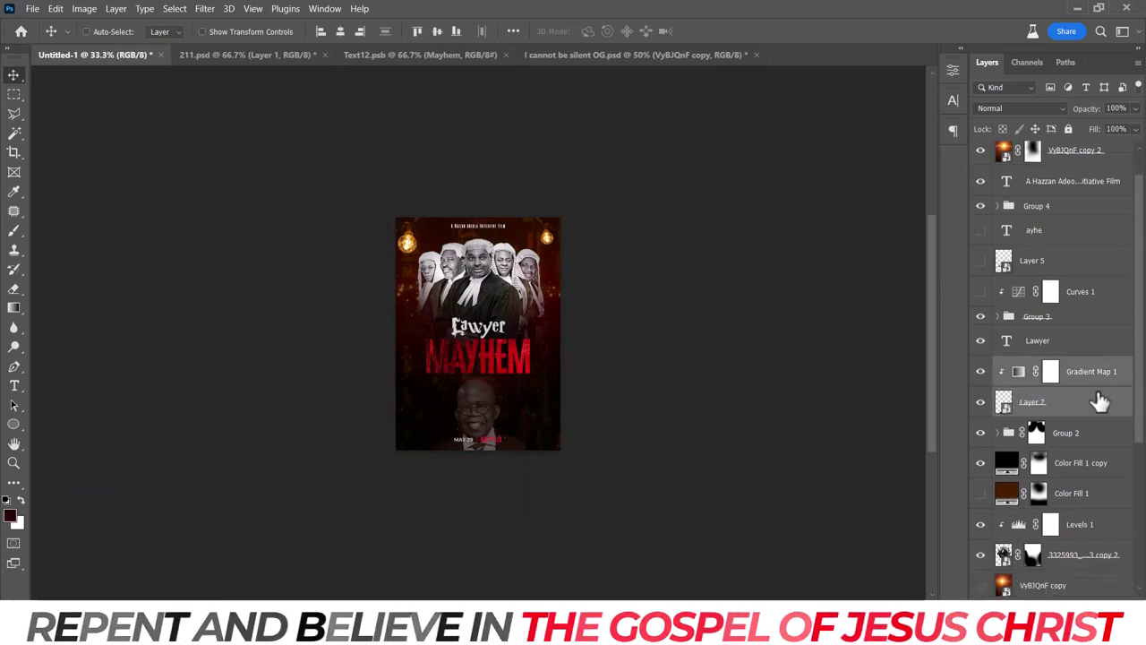
click(1100, 402)
click(1094, 347)
shift+click(1092, 316)
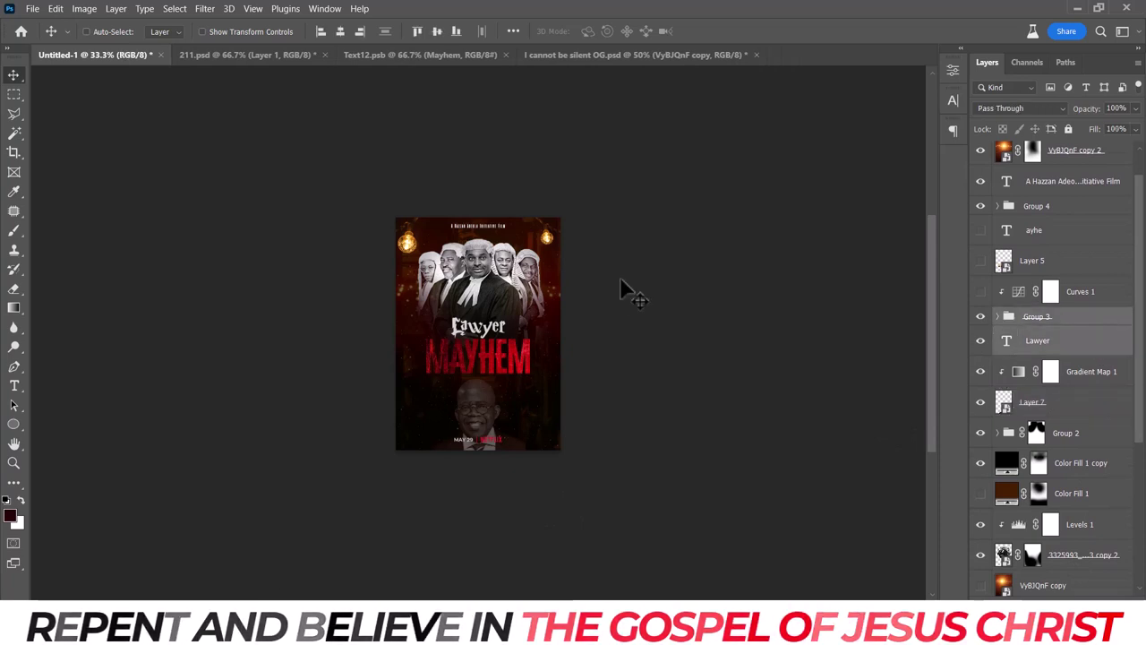
mouse_move(619, 277)
mouse_down()
mouse_move(624, 317)
mouse_move(581, 320)
mouse_up()
Place Layer 7 beneath the wigged lawyers photo and move it to the top centre.
click(1081, 555)
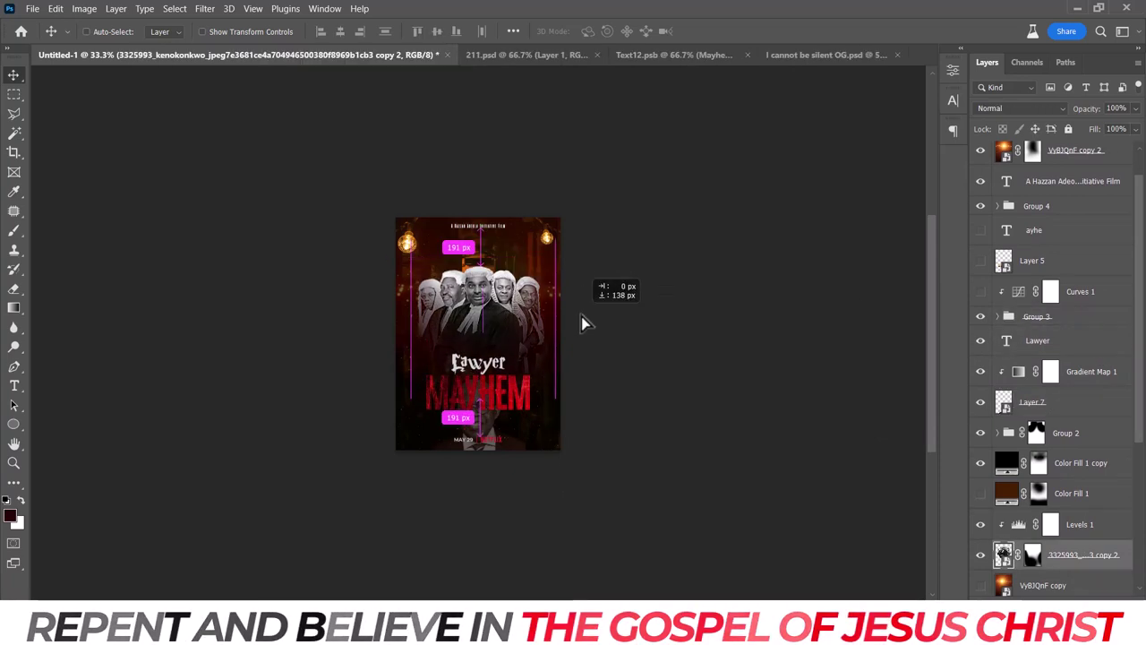
click(1052, 404)
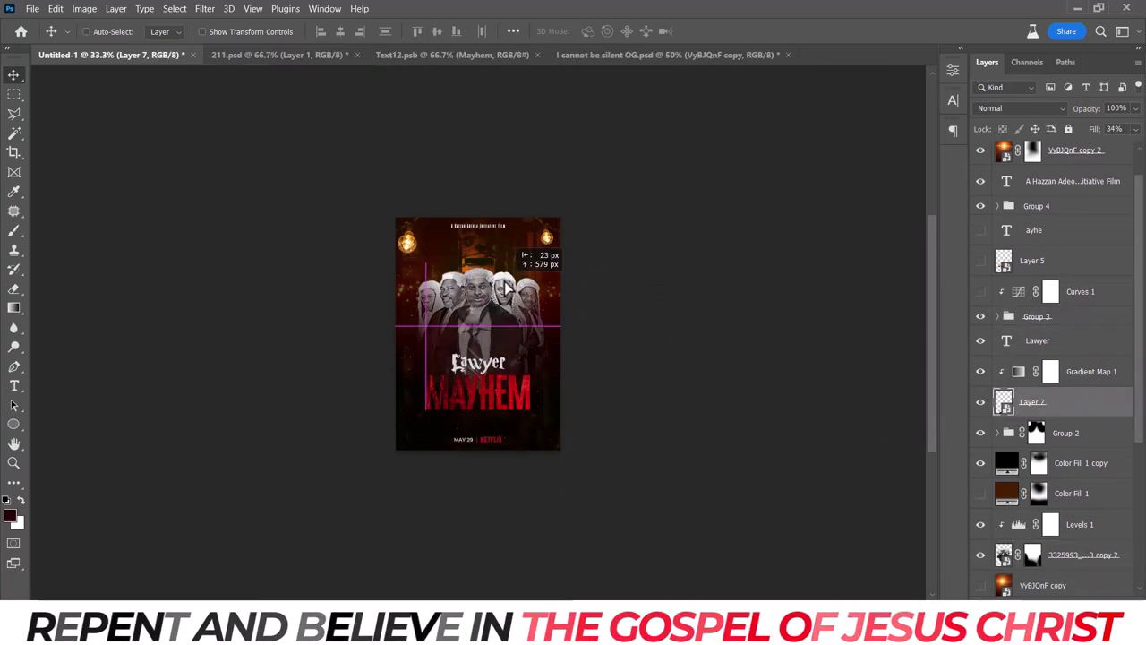
drag(1090, 408, 1075, 566)
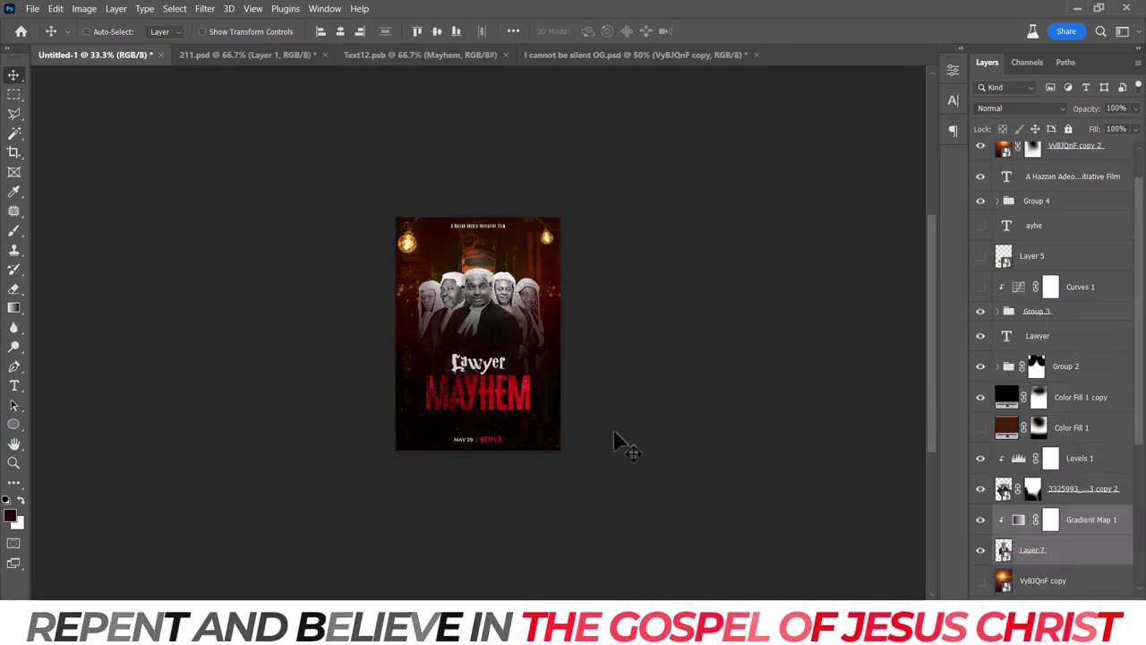
drag(492, 319, 492, 322)
click(1050, 553)
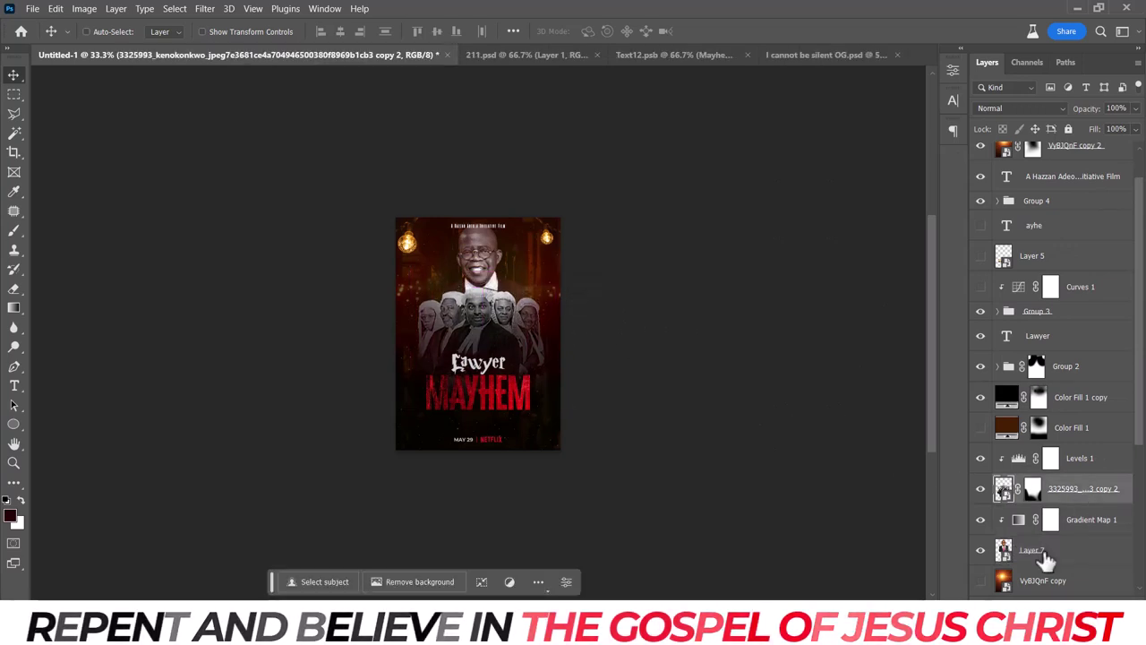
drag(586, 280, 599, 295)
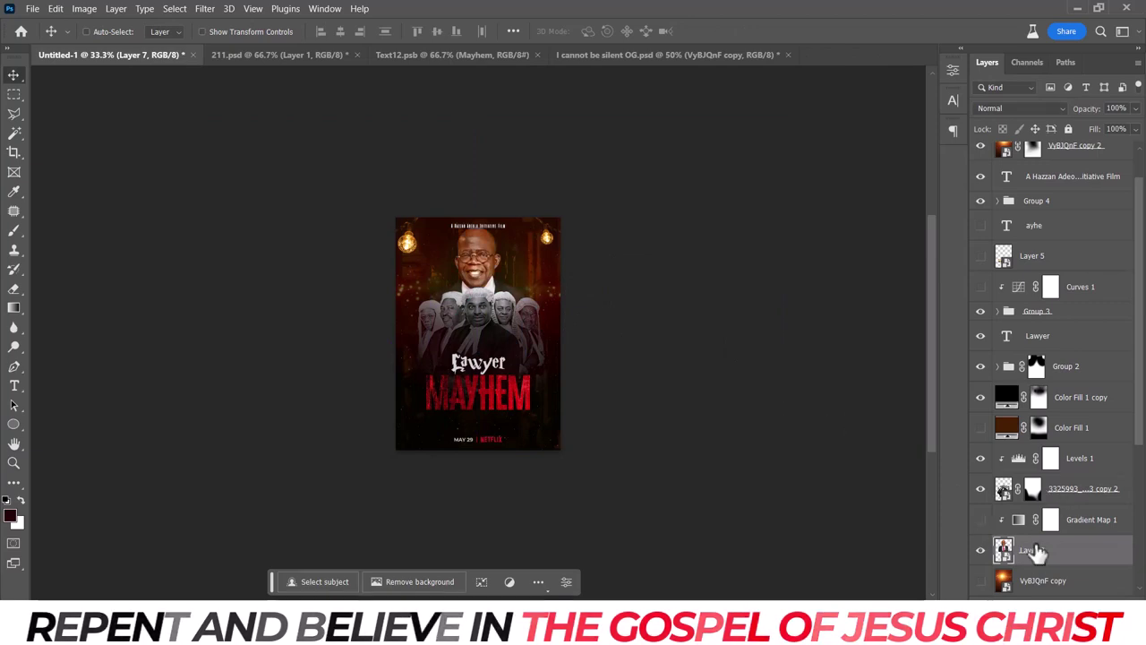
click(205, 11)
mouse_move(232, 331)
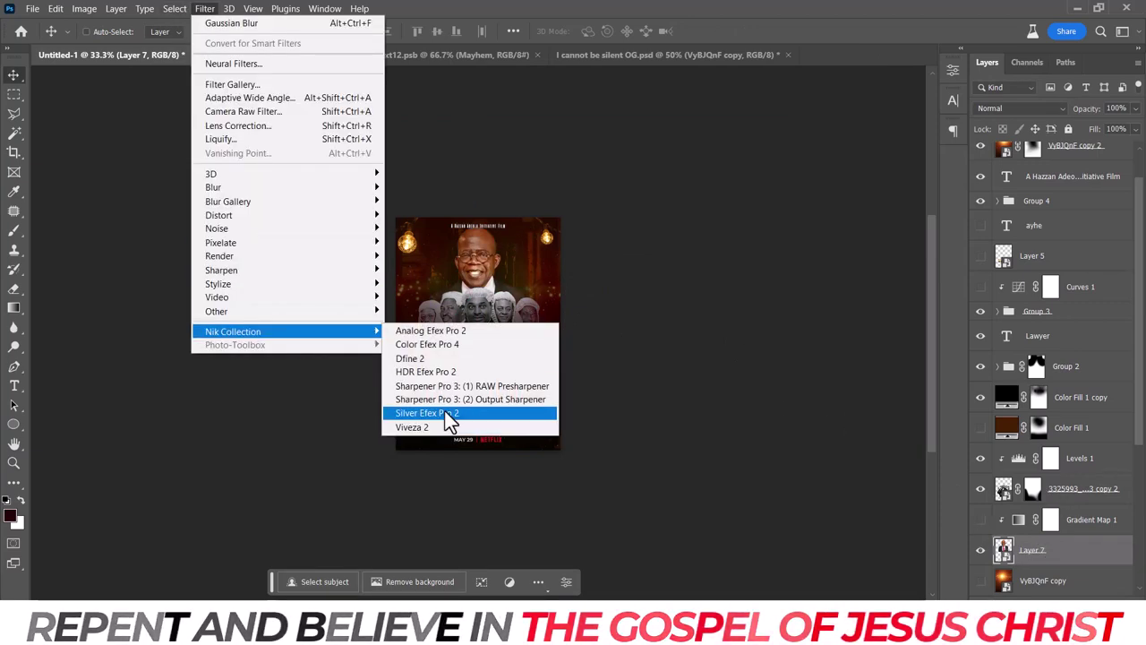
Convert the portrait to black and white in Silver Efex Pro 2 with Structure at 100%.
click(448, 421)
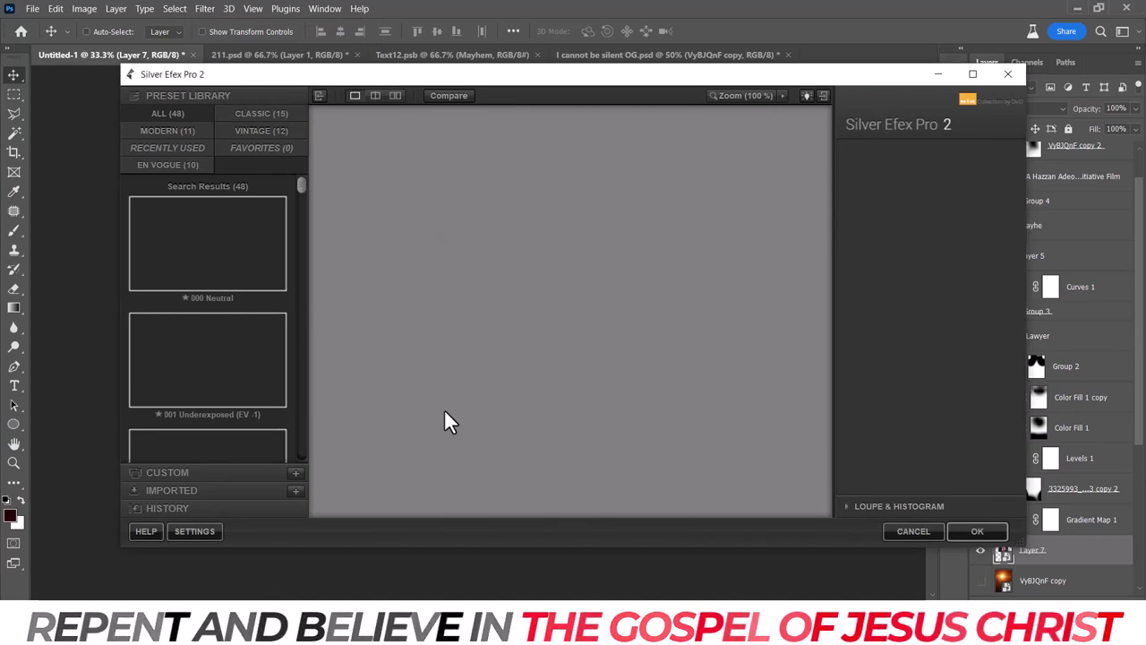
drag(926, 257, 1031, 257)
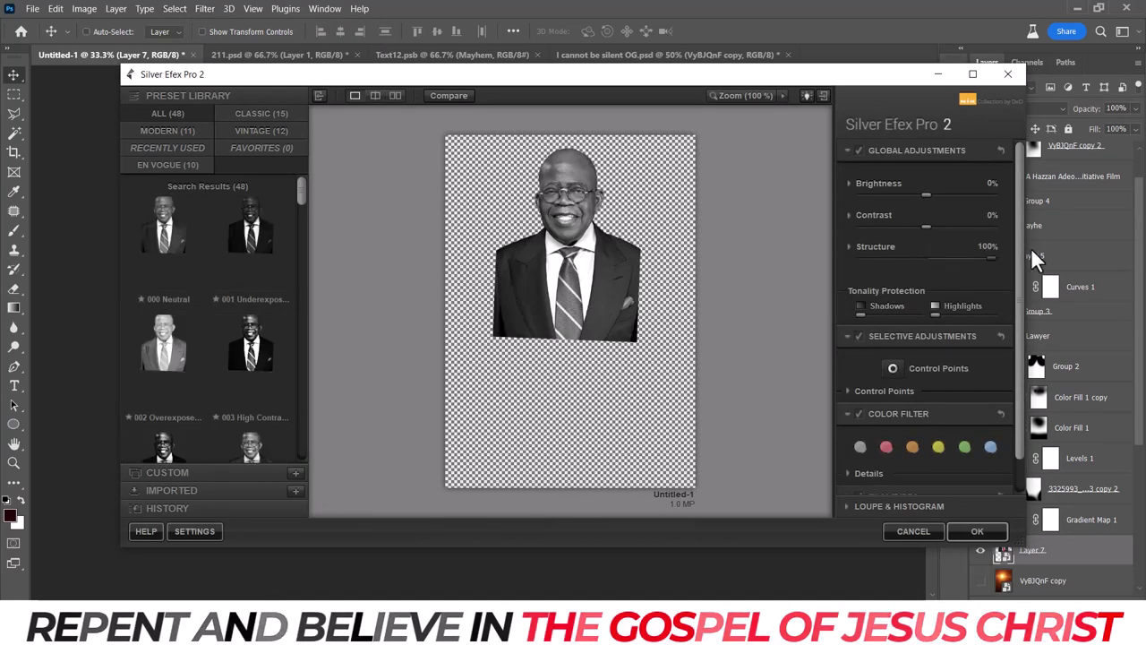
mouse_move(928, 225)
mouse_down()
mouse_move(938, 226)
mouse_move(938, 194)
mouse_move(945, 226)
mouse_up()
double_click(945, 226)
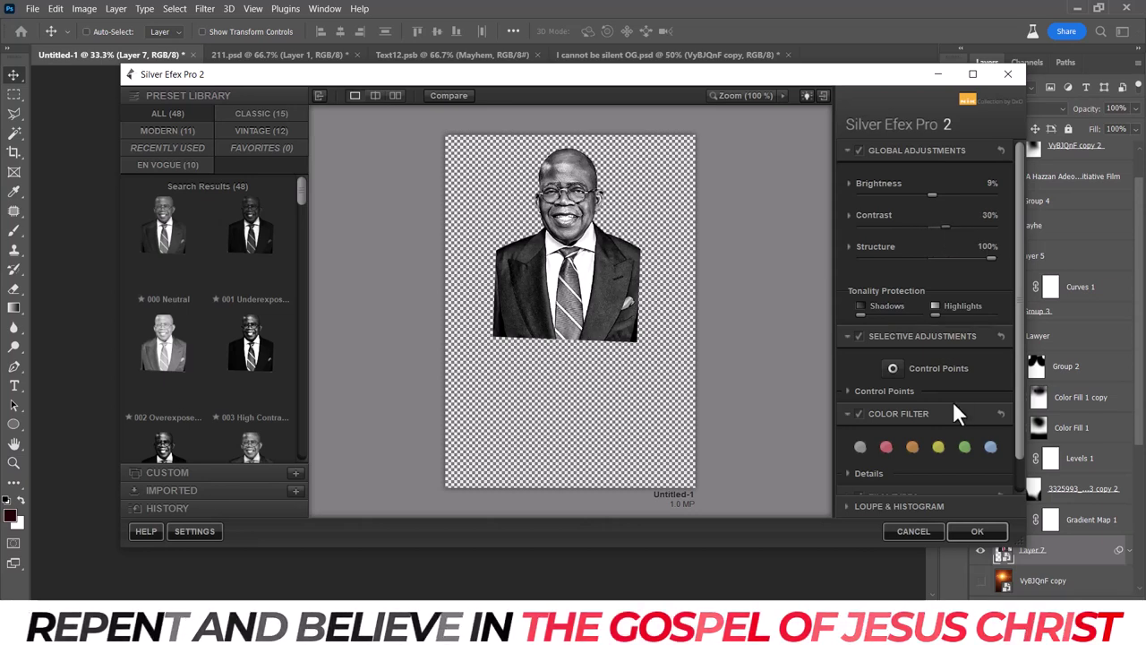
click(977, 530)
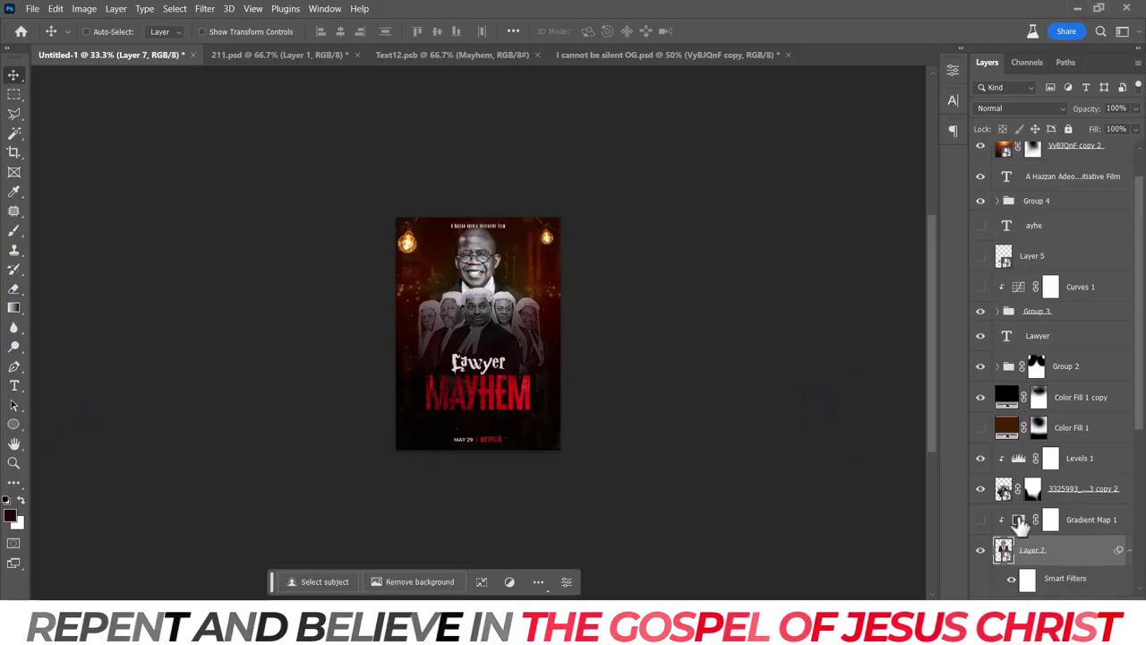
Rasterize Layer 7 to bake in the Silver Efex filter.
key(ctrl+plus)
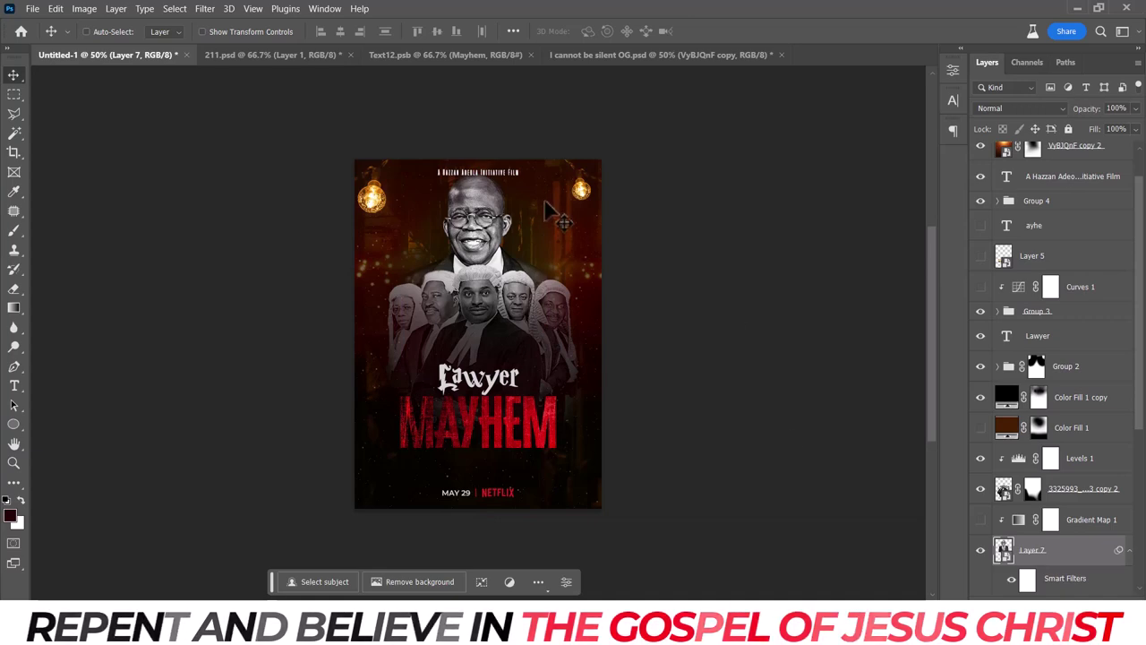
right_click(1077, 566)
click(995, 294)
Smooth the portrait's skin with SkinFiner's default preset.
click(204, 8)
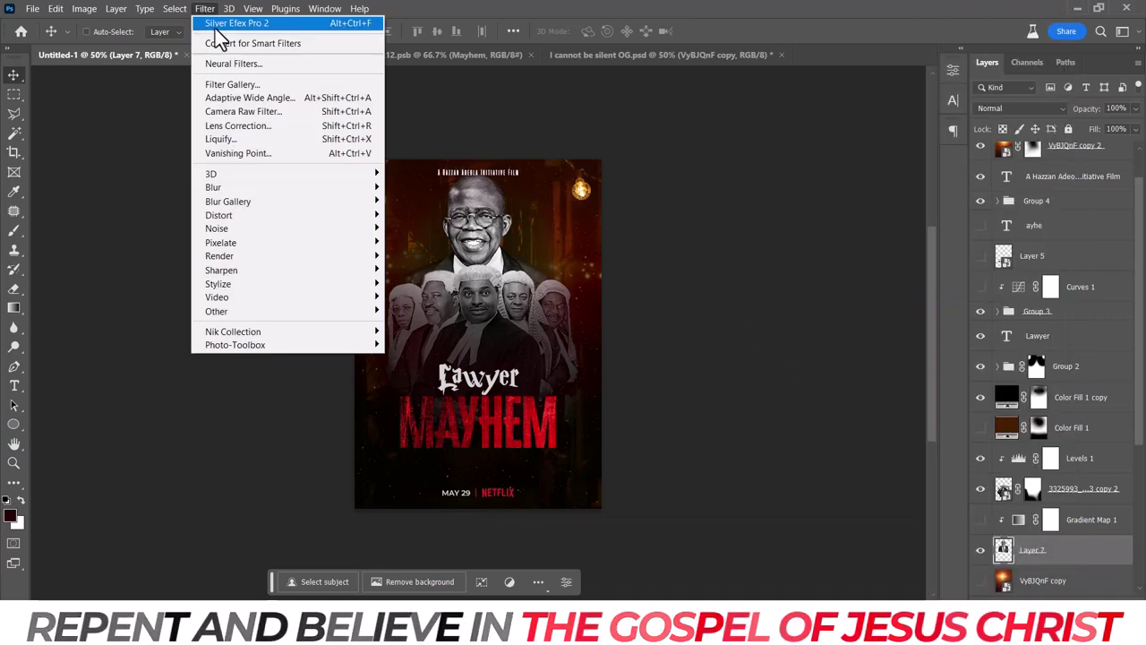
click(435, 347)
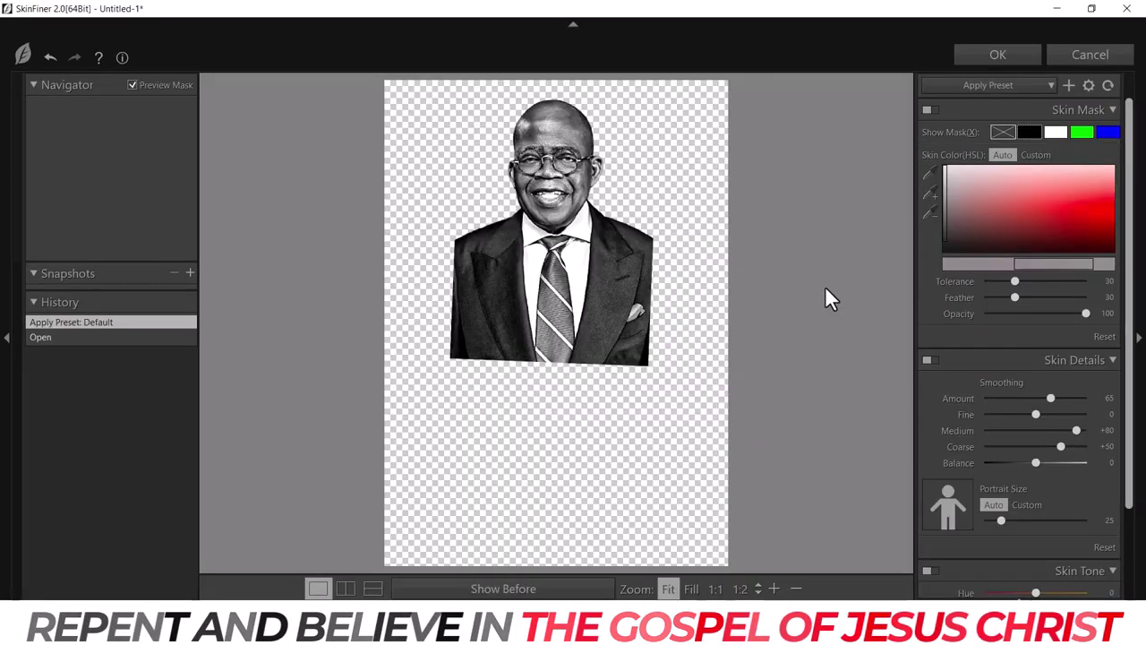
click(997, 57)
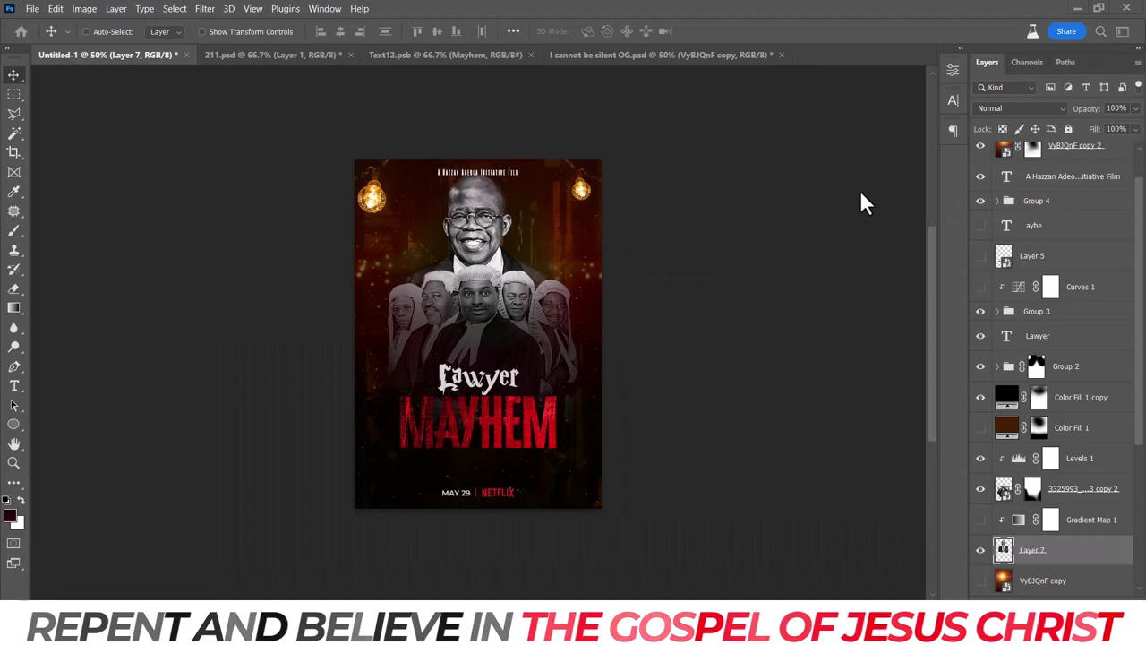
Convert Layer 7 to a Smart Object and nudge it slightly into place.
right_click(1061, 564)
click(973, 240)
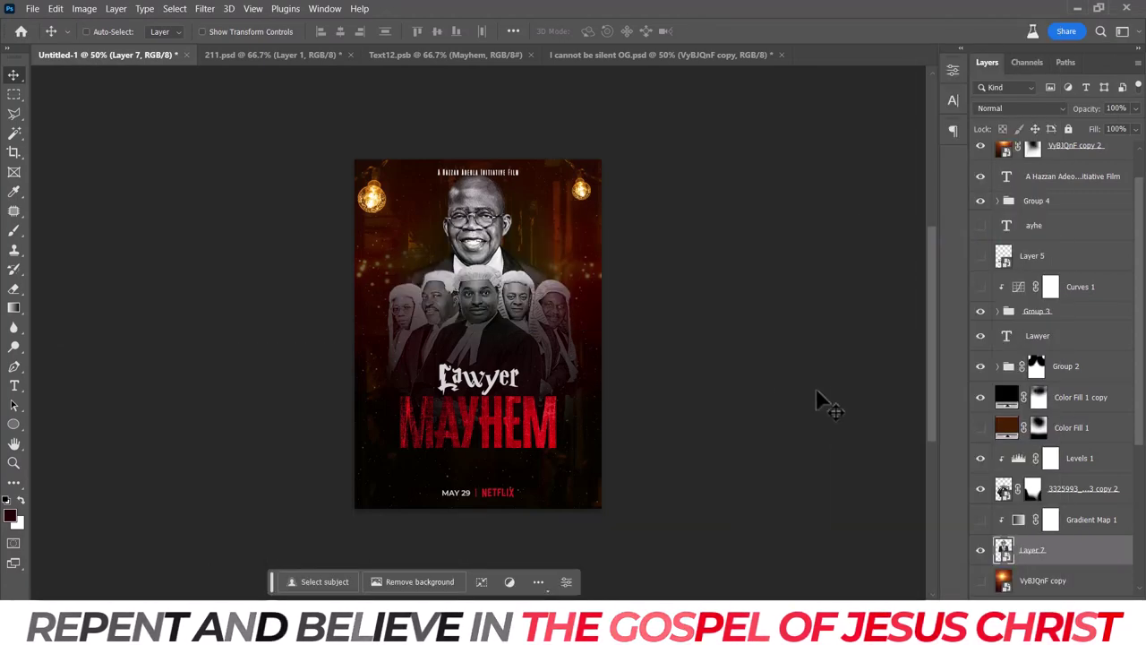
click(1084, 506)
click(1062, 549)
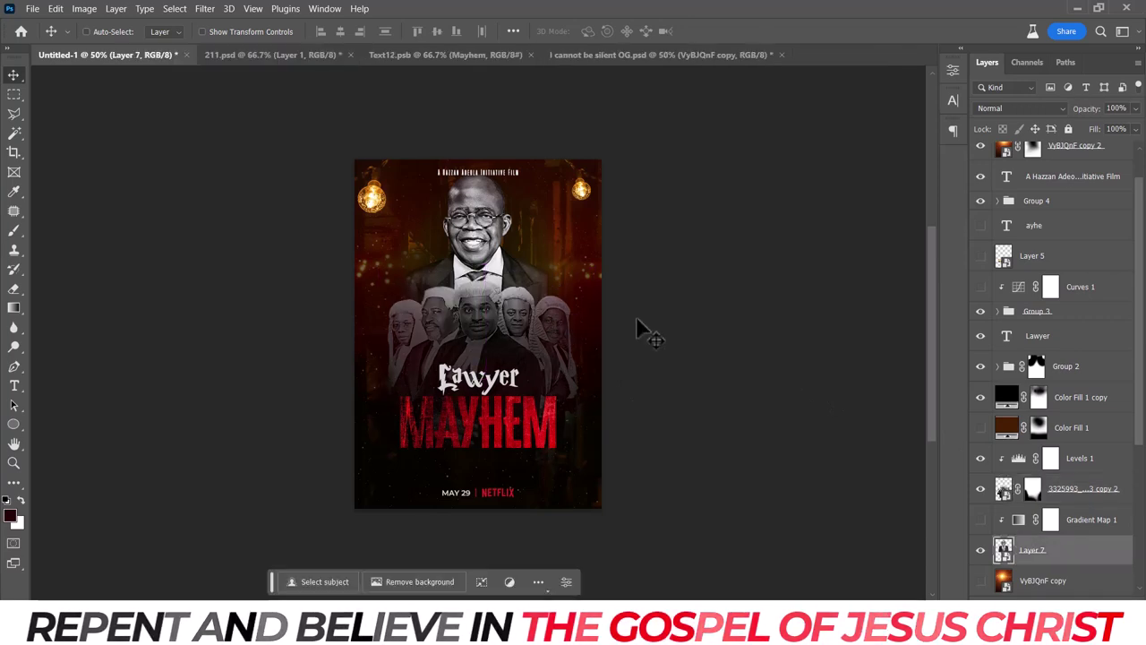
drag(553, 269, 553, 288)
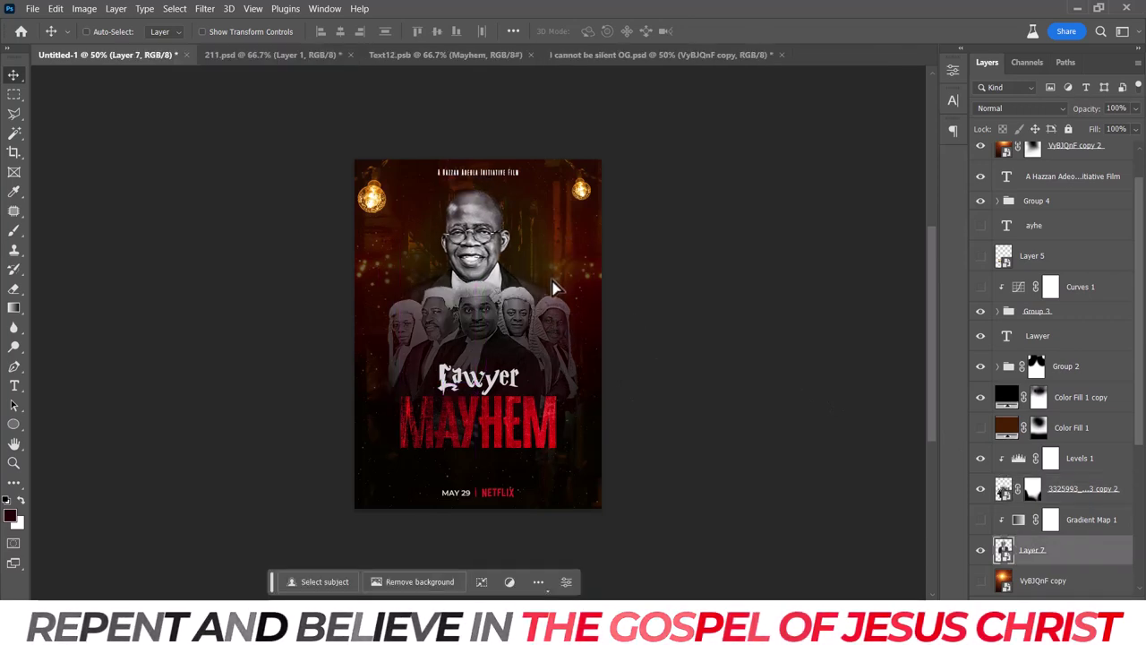
Run a Google Images search for 'lawyers wig png', refining an earlier 'lawyer cap' query.
key(alt+Tab)
click(108, 69)
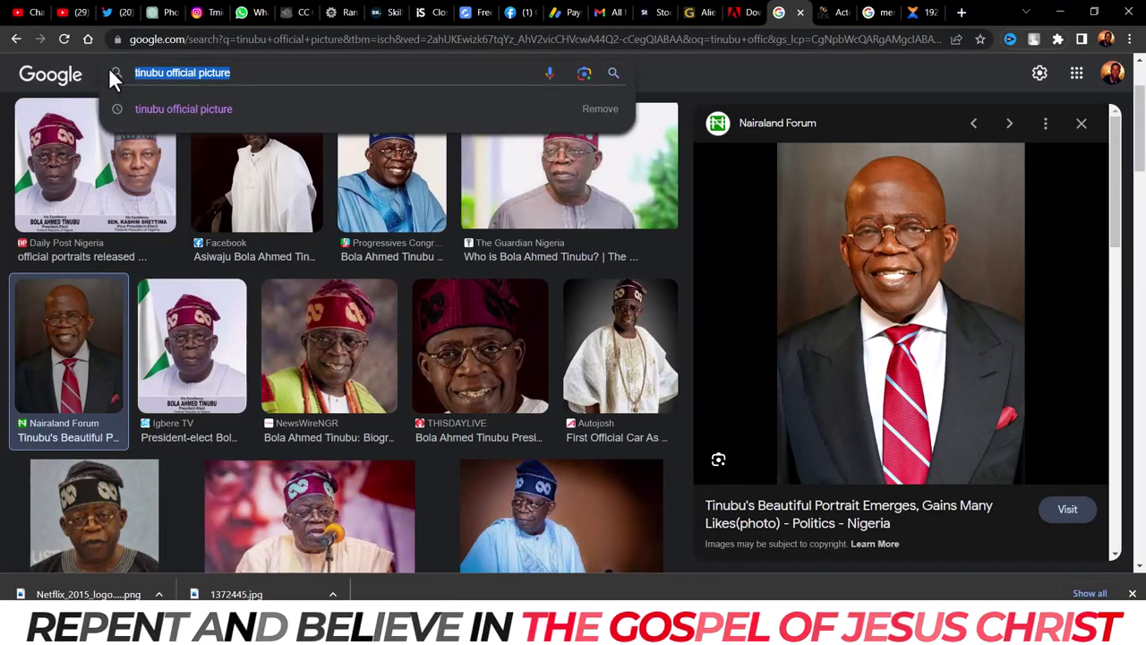
text(lawyer ca)
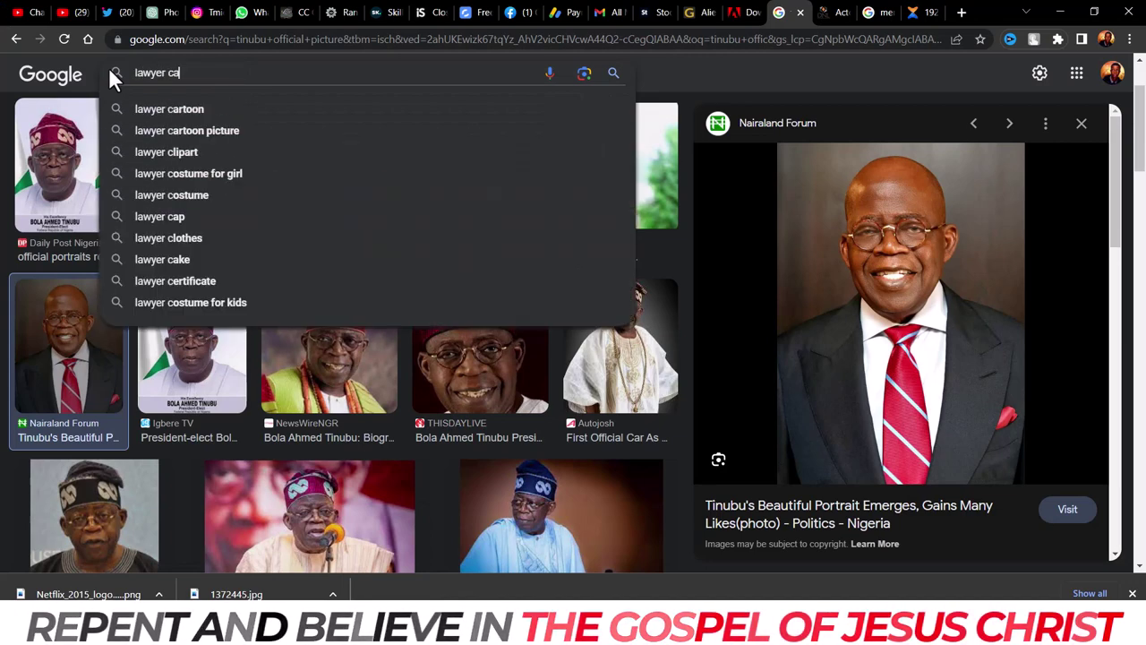
text(p)
click(159, 127)
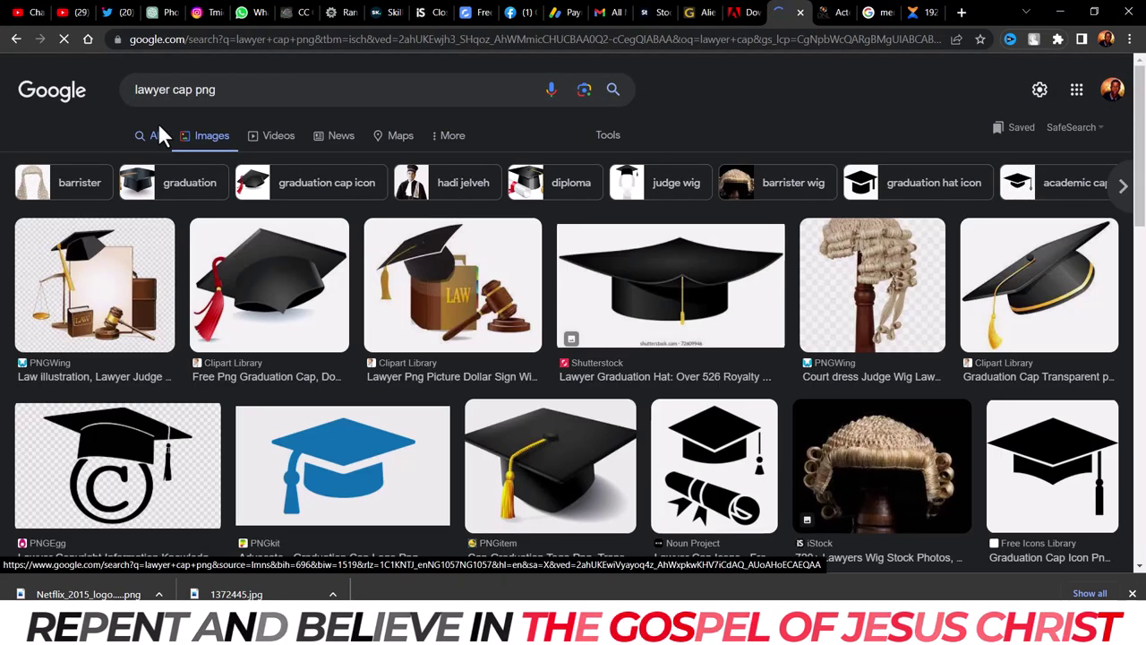
scroll(157, 122, down, 2)
click(167, 73)
text(s)
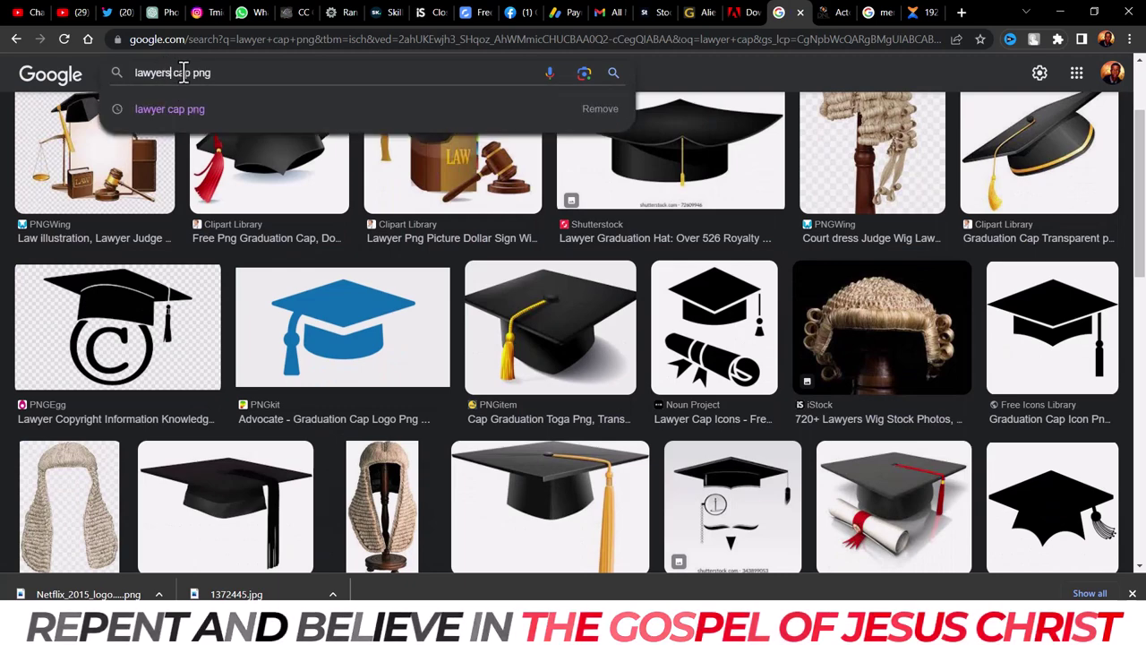
double_click(182, 73)
text(wig)
key(Return)
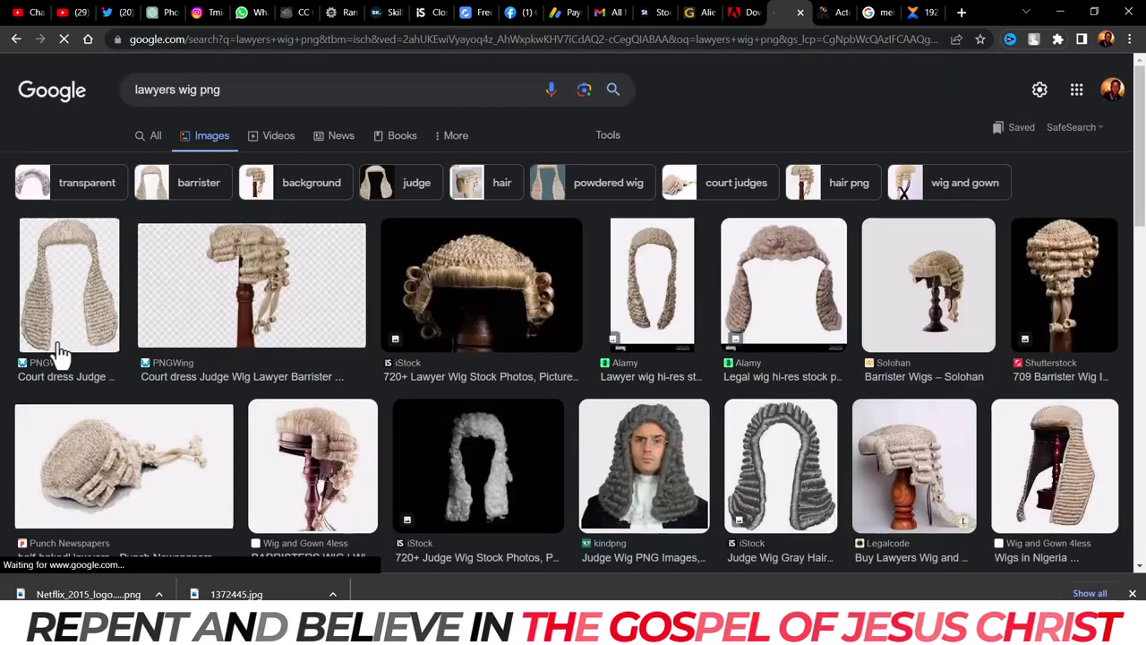
Open the pngwing transparent court wig result and start its download, completing the captcha.
click(55, 378)
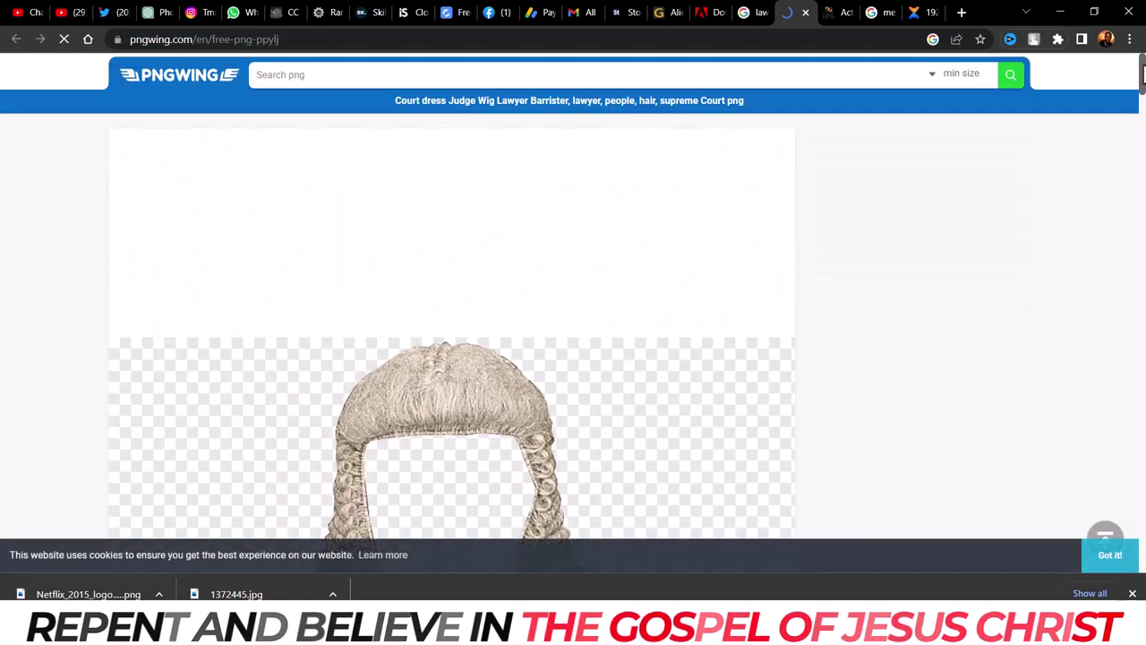
scroll(394, 380, down, 10)
click(593, 368)
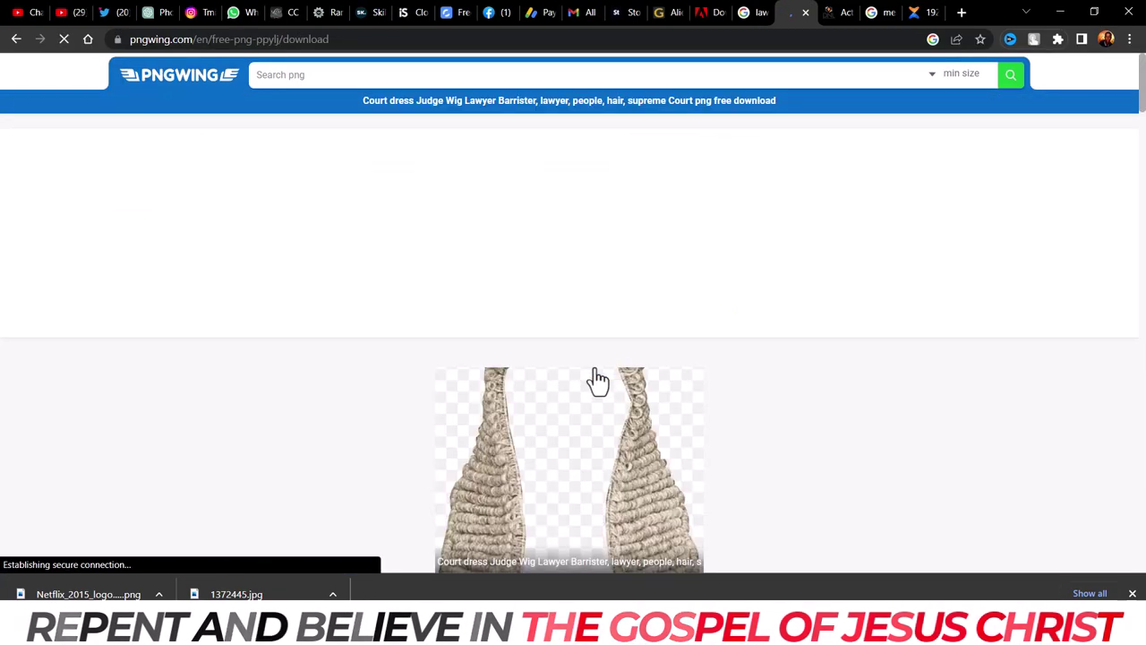
click(591, 452)
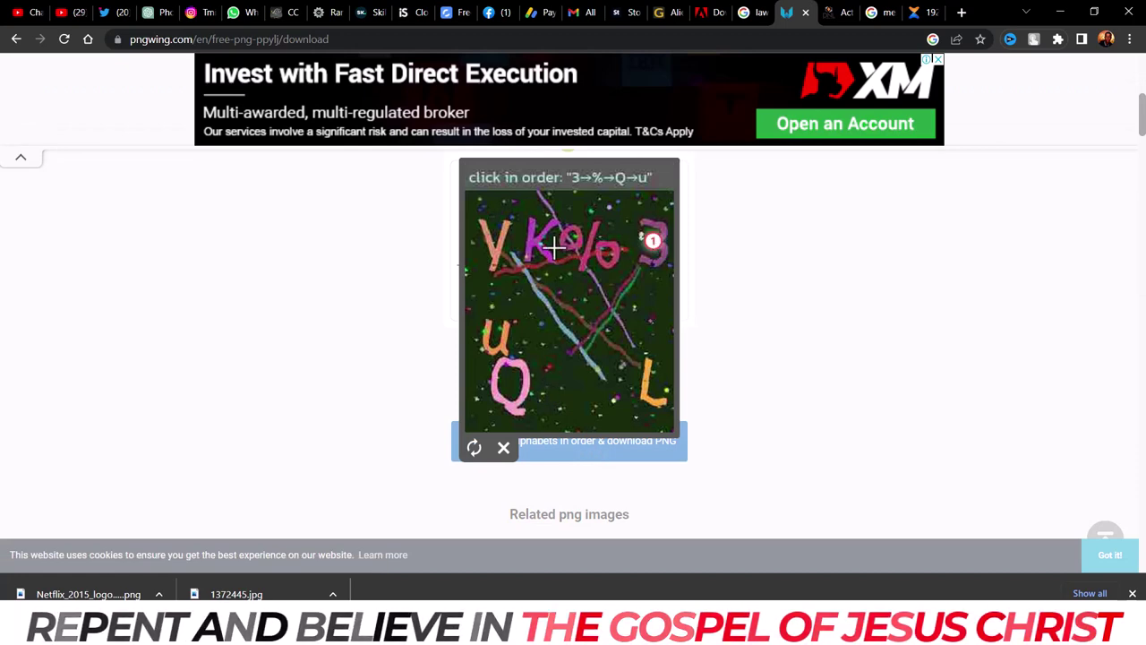
click(506, 335)
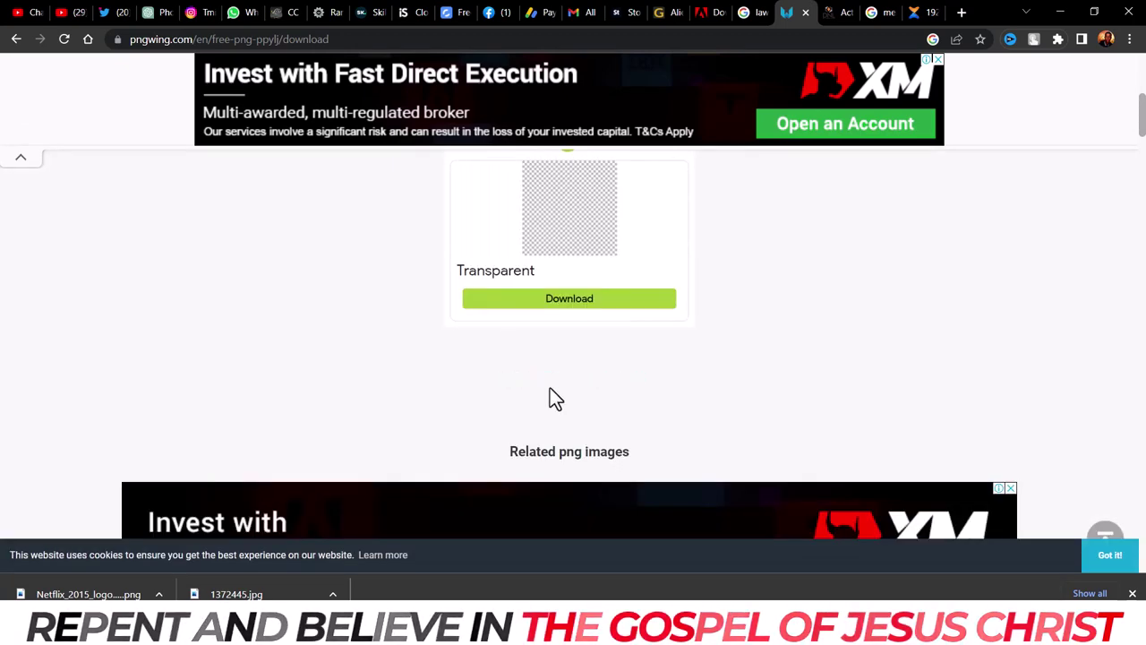
Place the wig, delete Gradient Map 1, and shrink the wig to about 60% over the head.
key(Return)
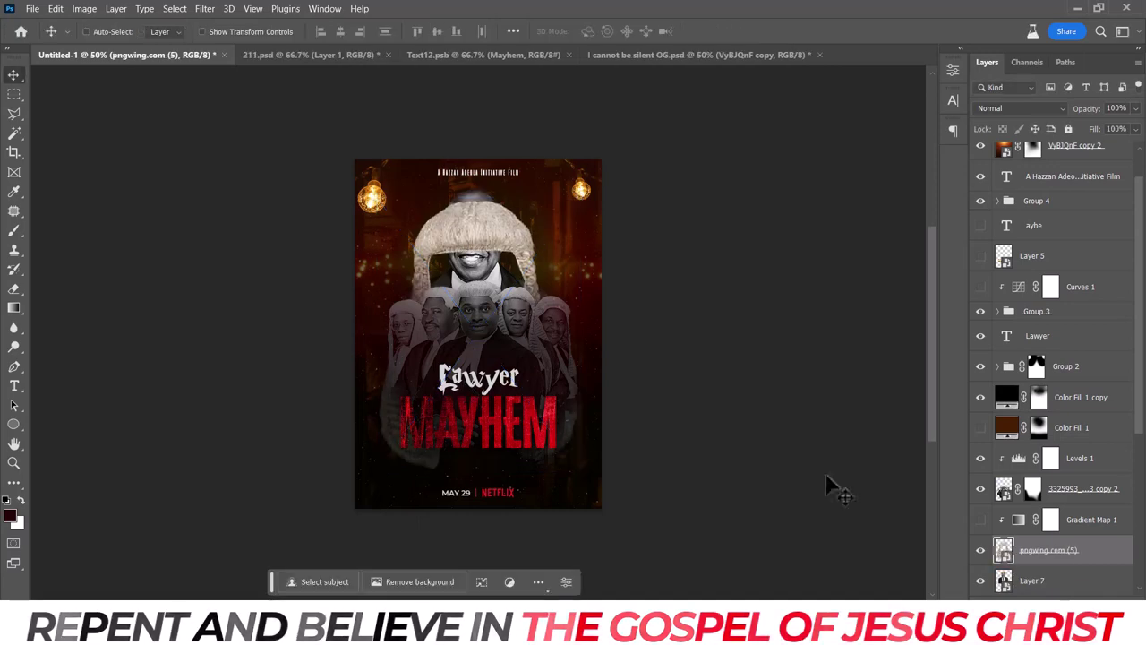
scroll(1056, 573, down, 2)
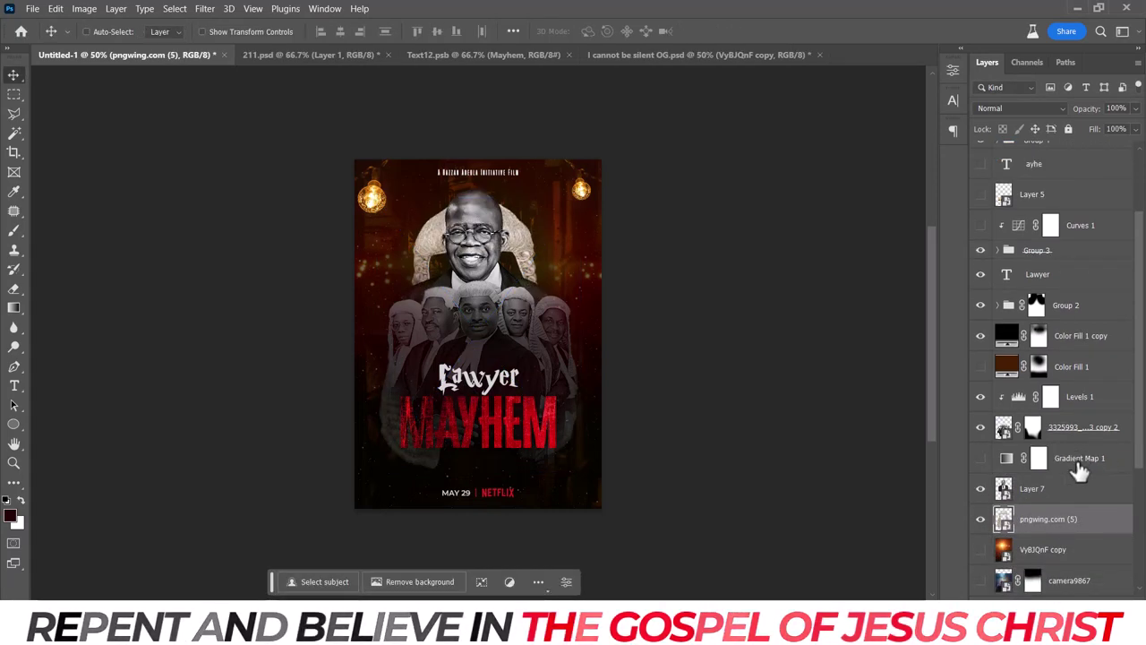
click(1077, 461)
key(Delete)
key(ctrl+t)
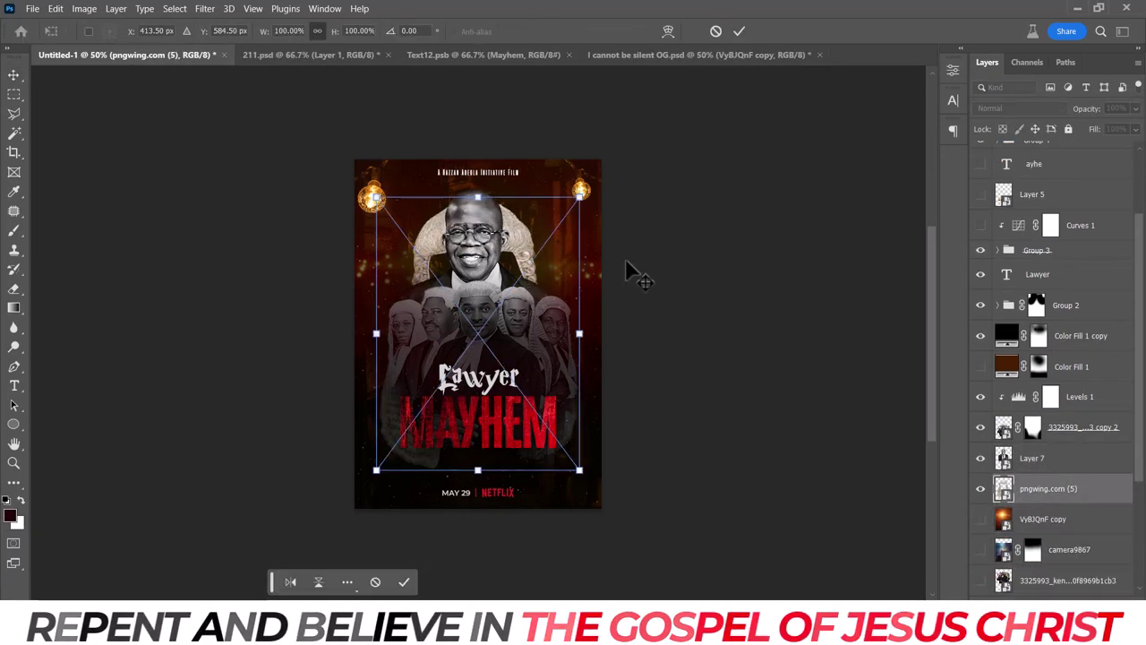
drag(579, 197, 537, 220)
drag(504, 295, 512, 243)
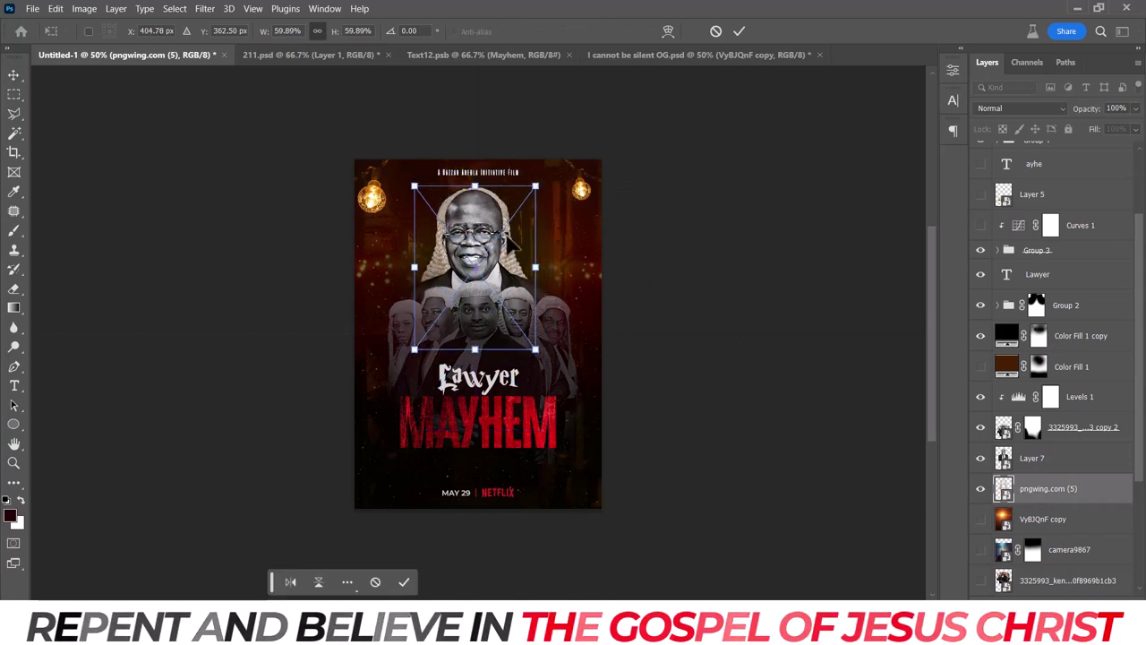
key(Return)
Put the wig layer above the portrait and enlarge the top lawyer's head to fit.
drag(1061, 445, 1061, 445)
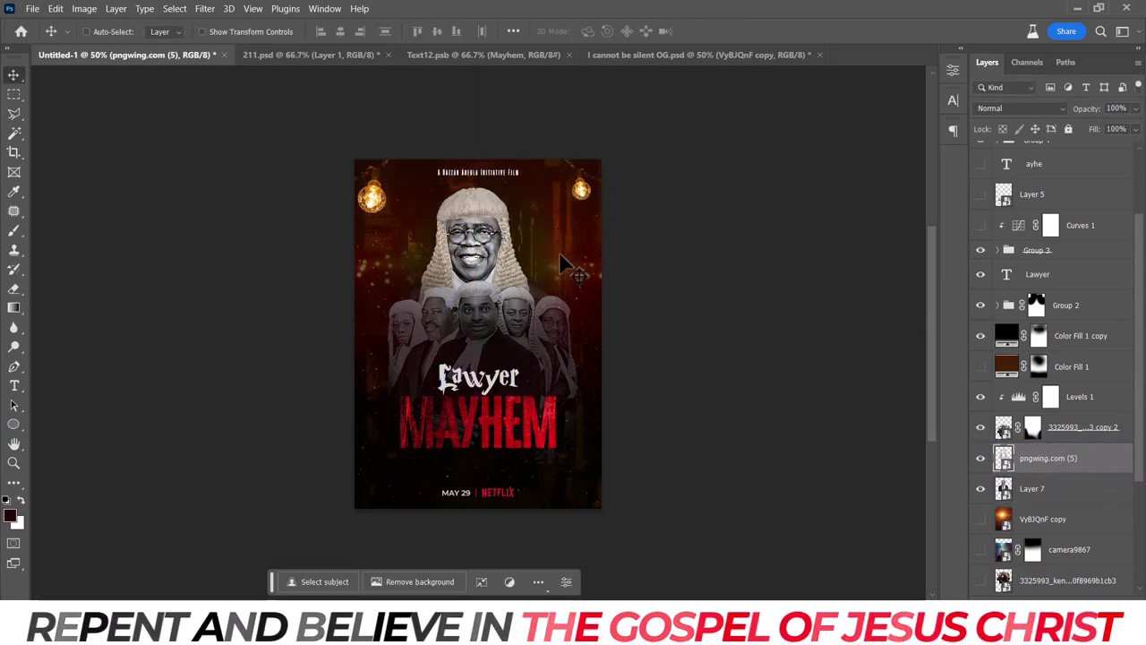
key(ctrl+plus)
key(ctrl+t)
drag(555, 125, 522, 268)
key(Return)
key(ctrl+t)
drag(544, 141, 560, 127)
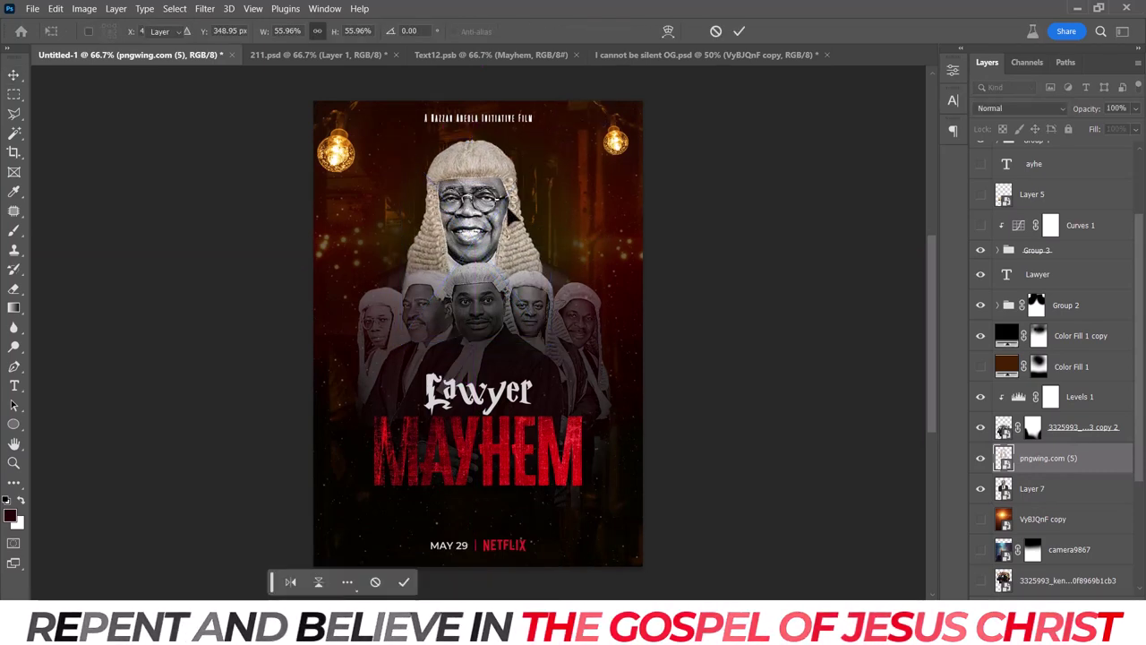
key(Return)
key(ctrl+minus)
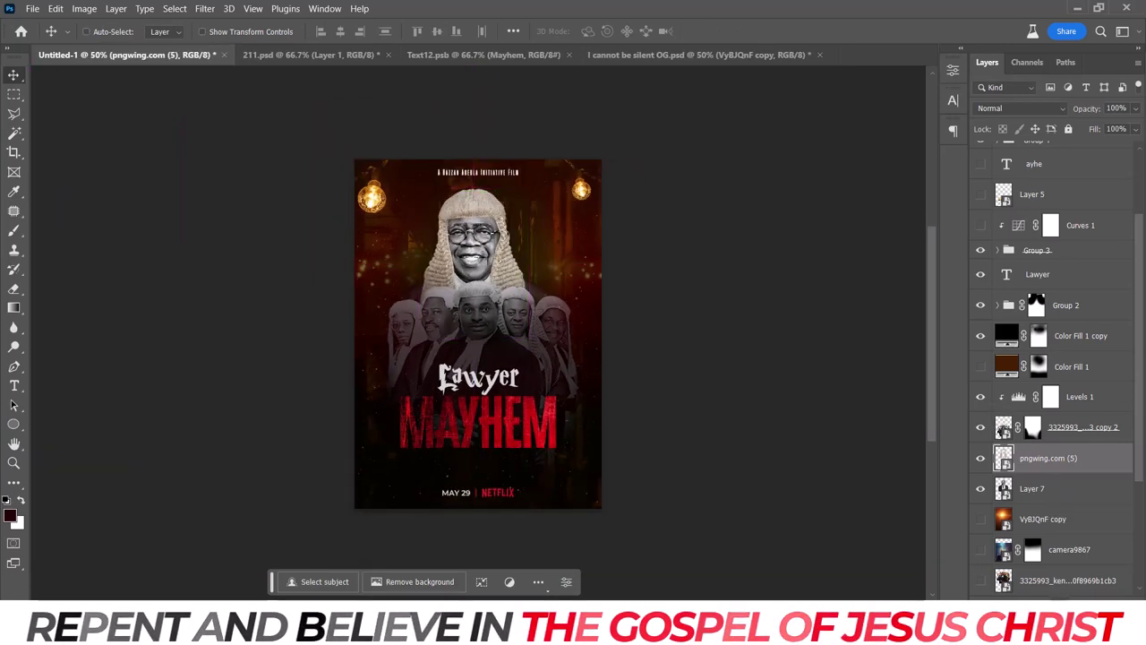
Add a clipped Black & White adjustment to the head, discarding a trial gradient map.
click(1065, 614)
click(1056, 573)
click(827, 325)
click(954, 69)
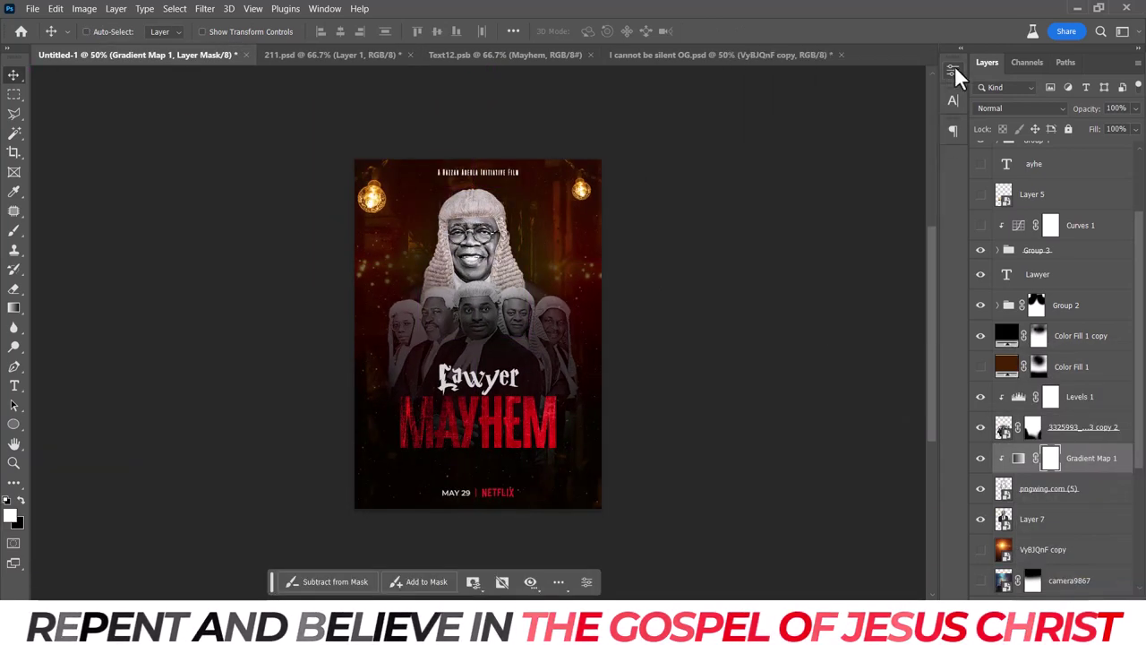
key(Delete)
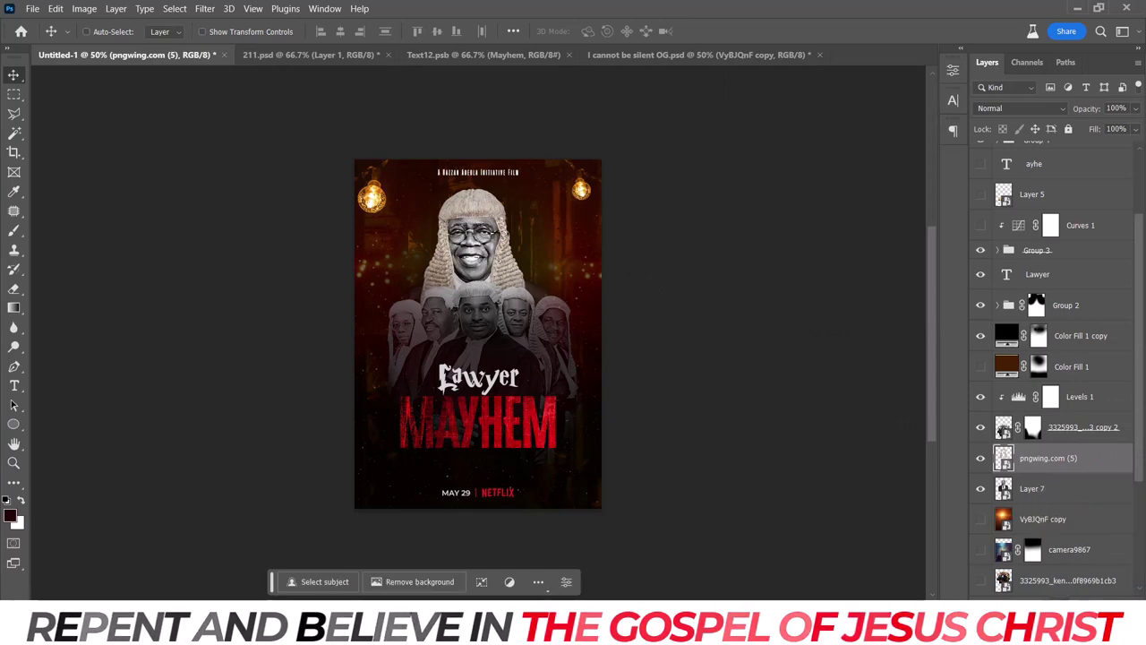
click(1065, 614)
click(1057, 488)
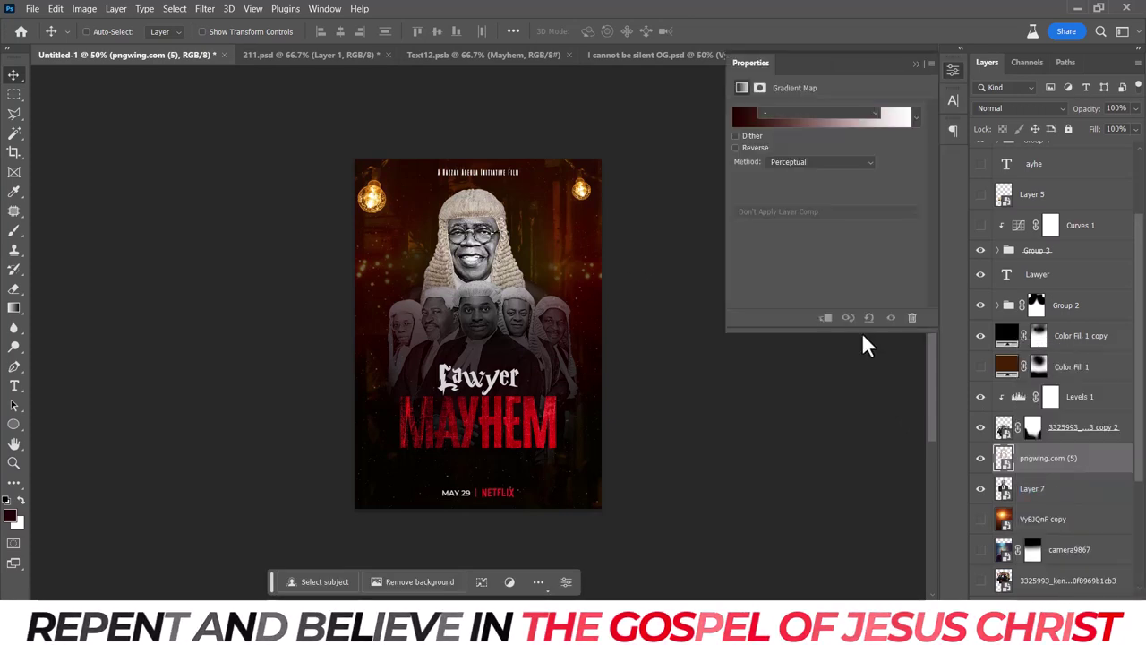
click(953, 75)
click(1049, 495)
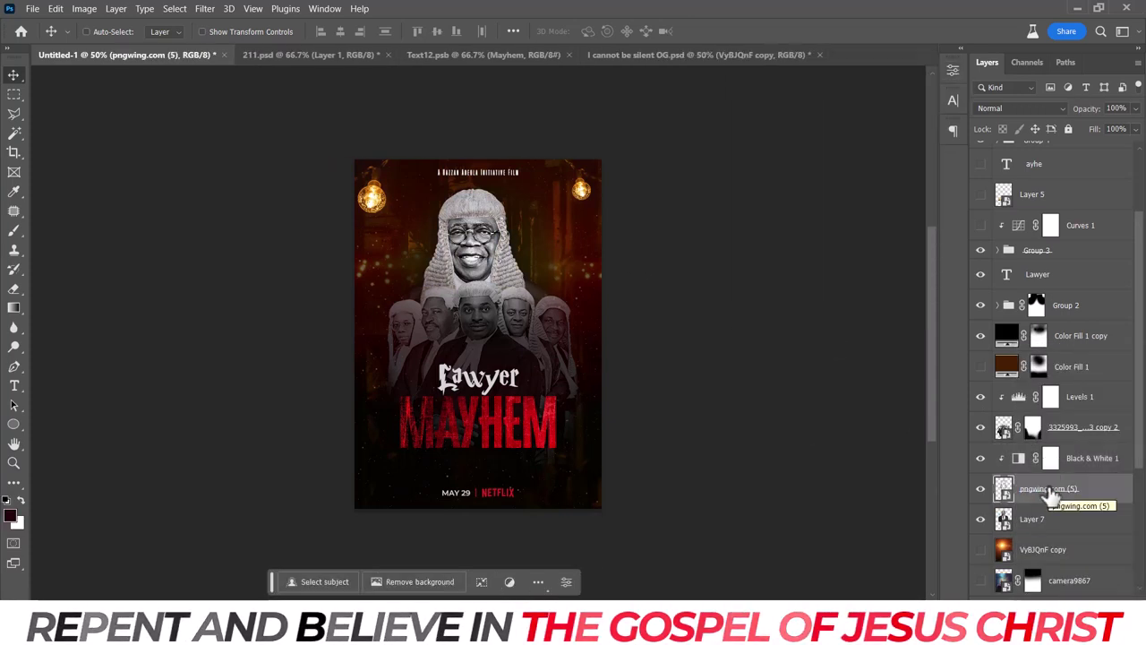
click(1043, 519)
key(ctrl+plus)
key(ctrl+plus)
key(ctrl+plus)
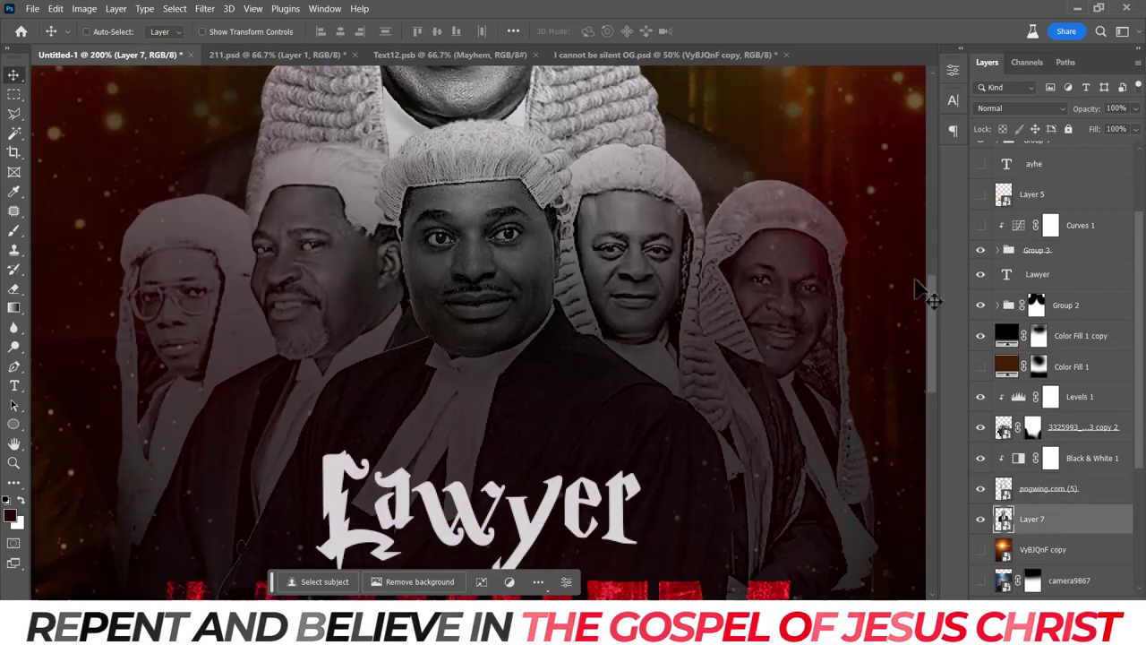
Rasterize Layer 7 and paint over the wig's lower-left edge with a 35 px brush.
key(b)
right_click(1070, 528)
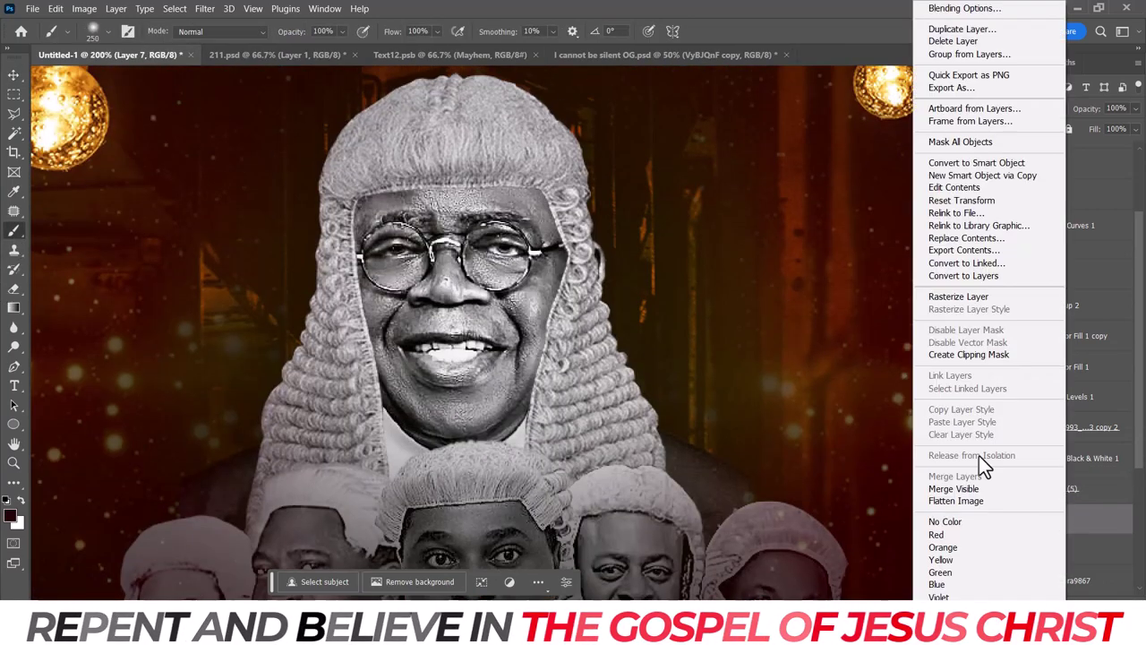
click(1011, 296)
key(bracketleft)
key(bracketleft)
key(bracketleft)
right_click(421, 177)
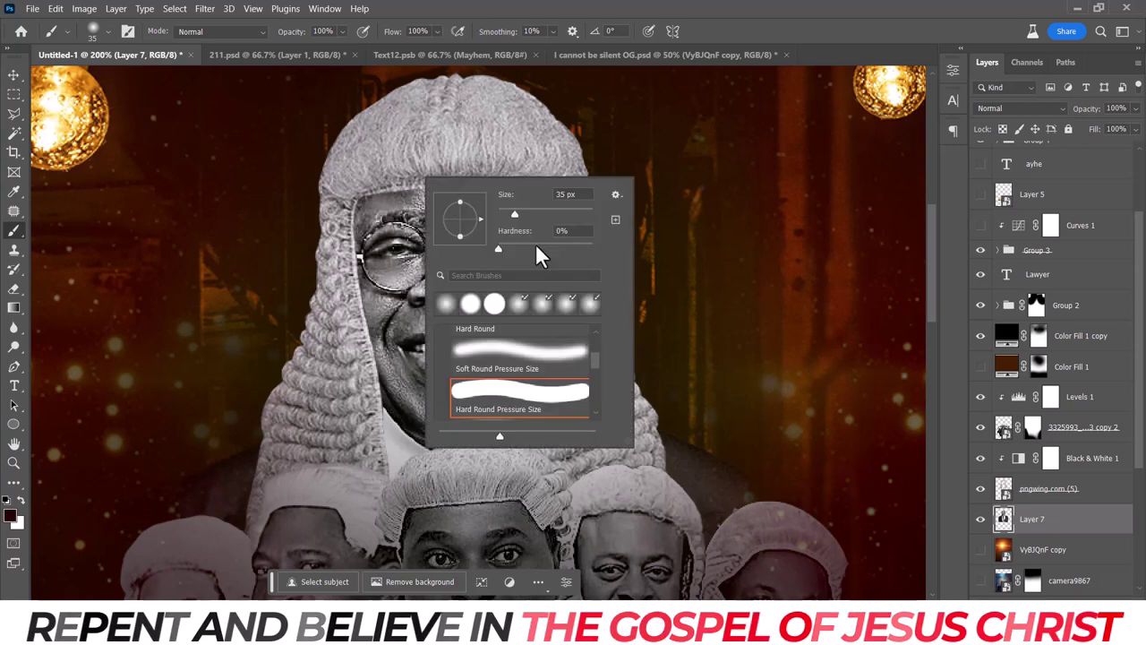
key(Return)
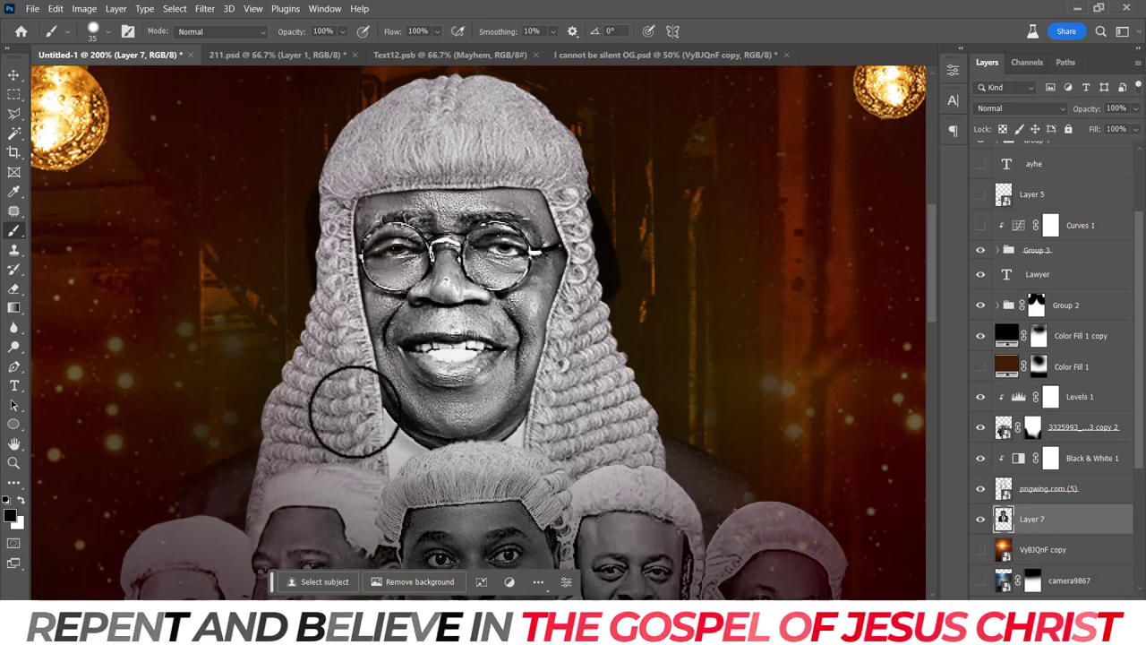
drag(364, 403, 367, 475)
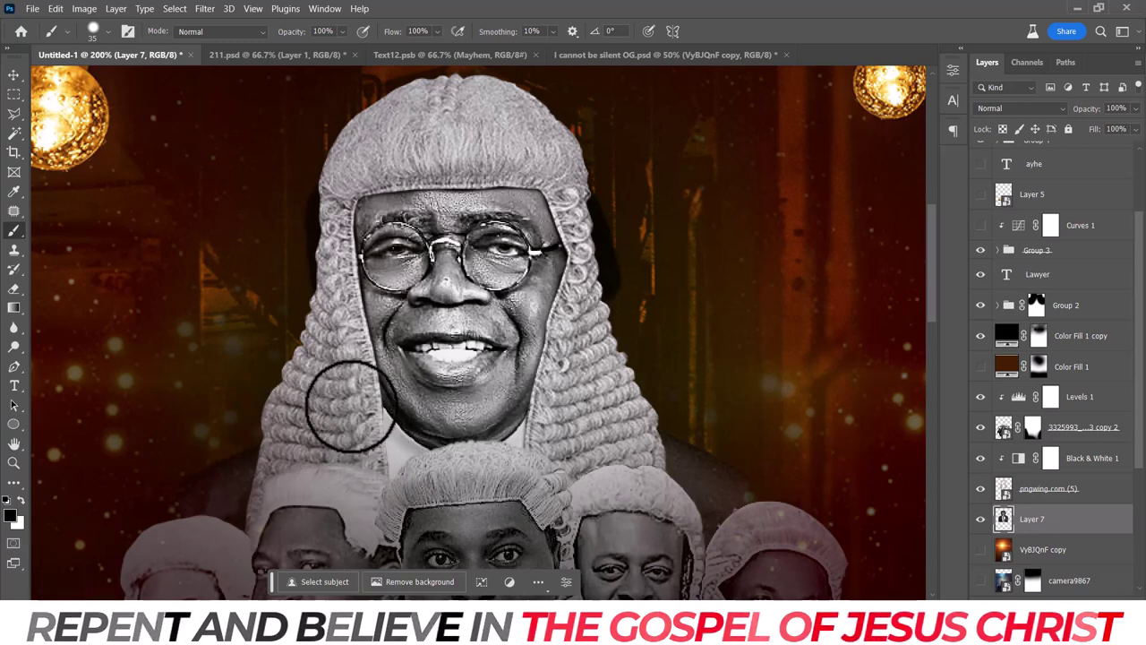
key(ctrl+minus)
key(ctrl+minus)
key(ctrl+minus)
key(ctrl+minus)
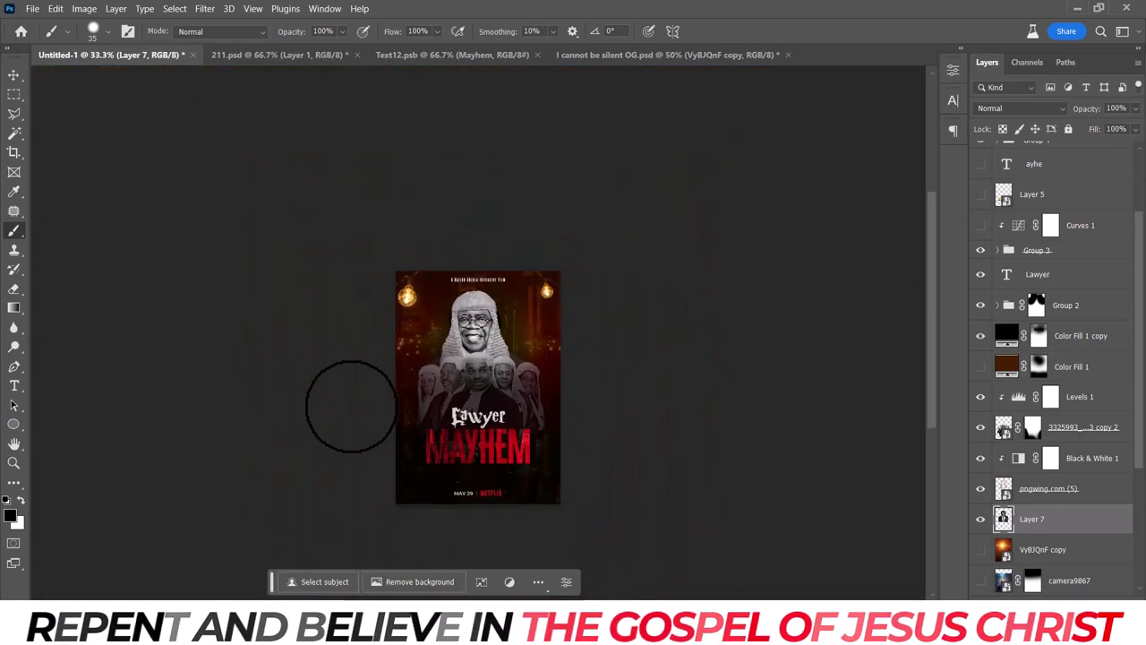
Target the VyBJQnF copy 2 glow mask and set up a white brush of about 500 px.
key(ctrl+plus)
click(980, 336)
click(980, 336)
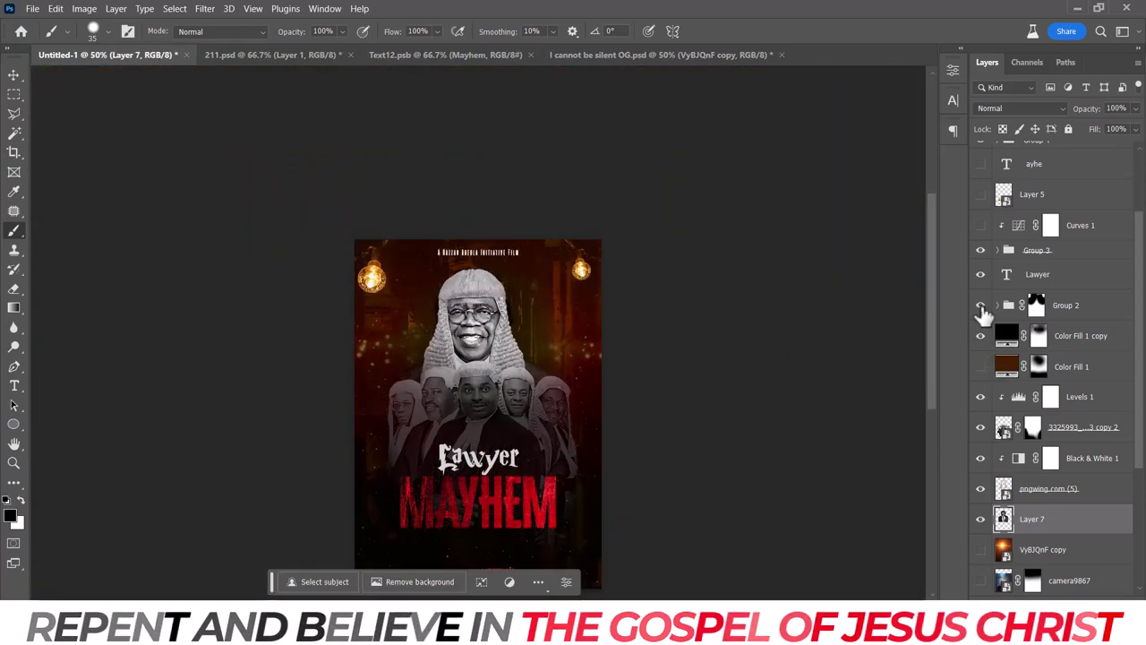
scroll(1003, 308, up, 3)
click(980, 186)
click(981, 186)
click(980, 186)
click(980, 186)
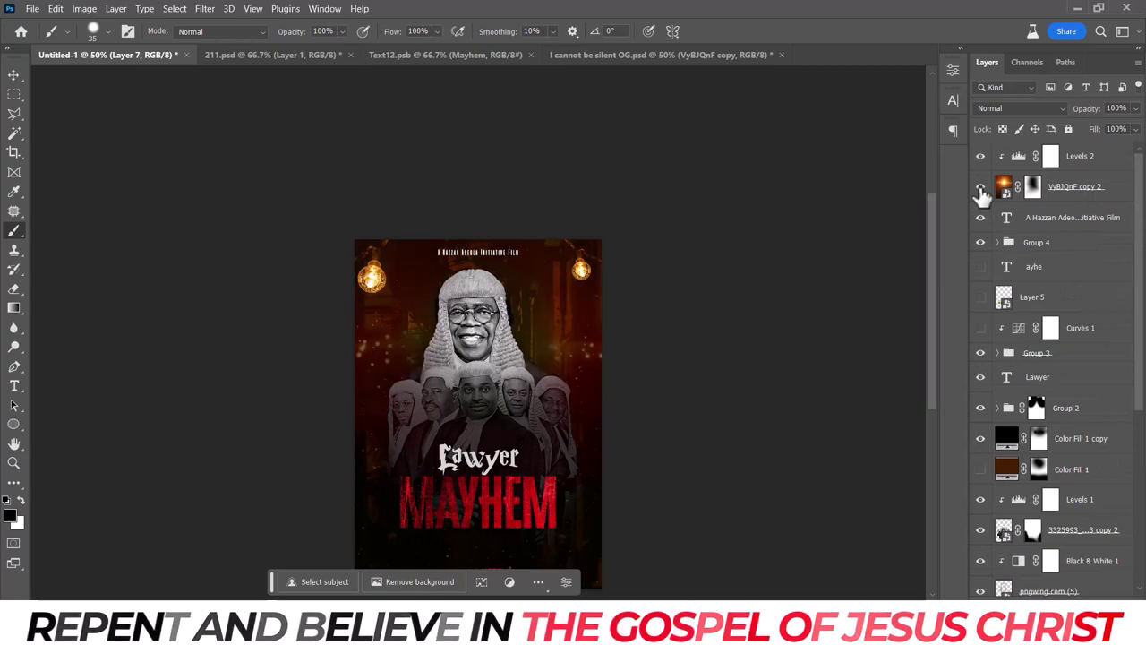
click(1034, 187)
key(bracketright)
key(bracketright)
key(bracketright)
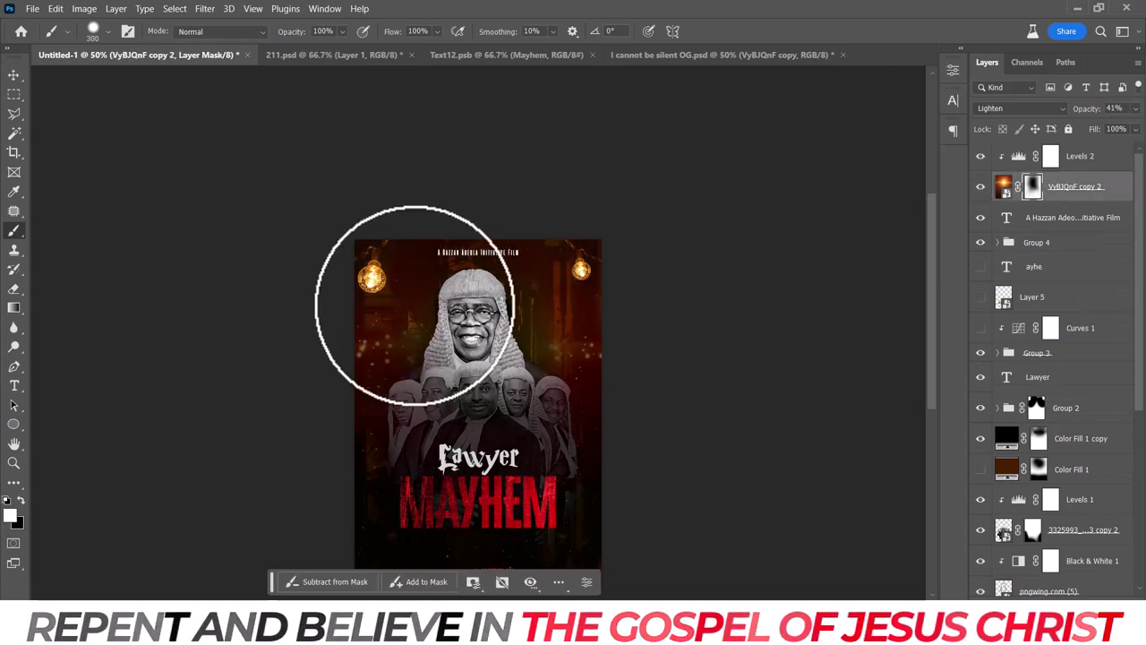
right_click(414, 305)
key(Escape)
key(bracketright)
key(bracketright)
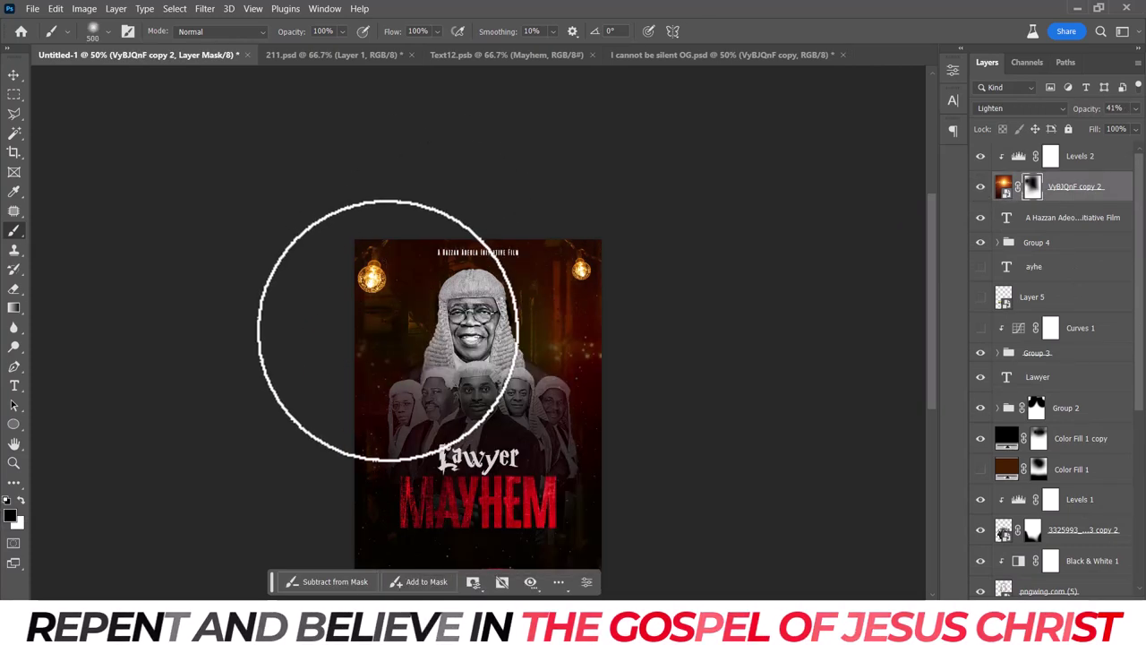
key(bracketright)
key(ctrl+z)
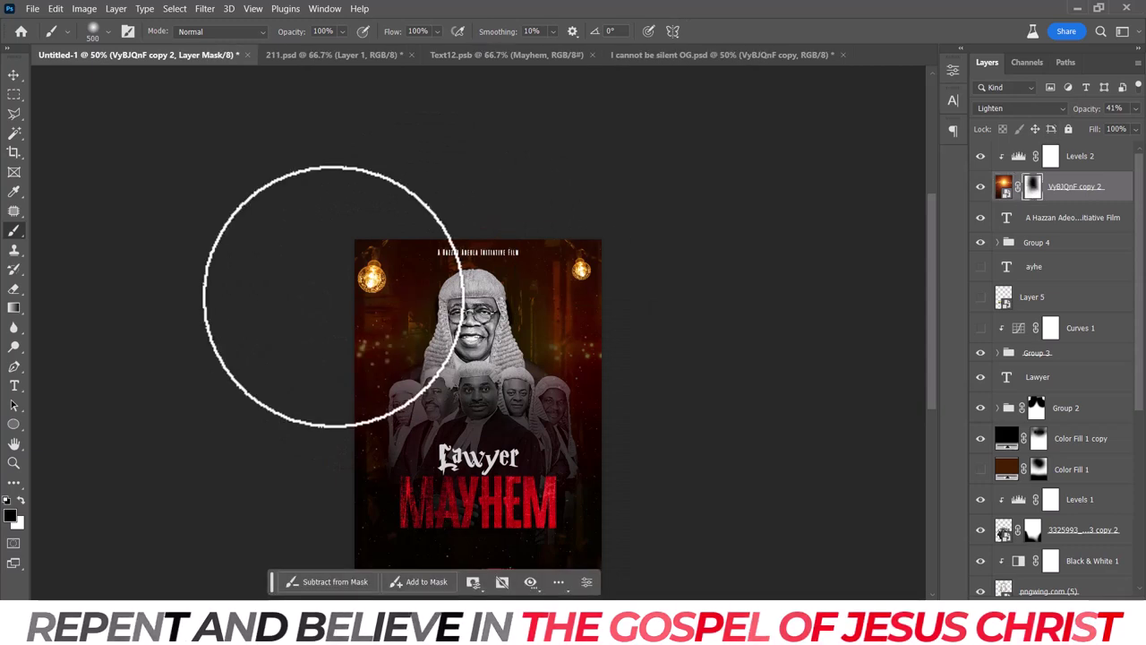
Fade the VyBJQnF copy 2 glow mask downward toward the title with a gradient.
click(13, 307)
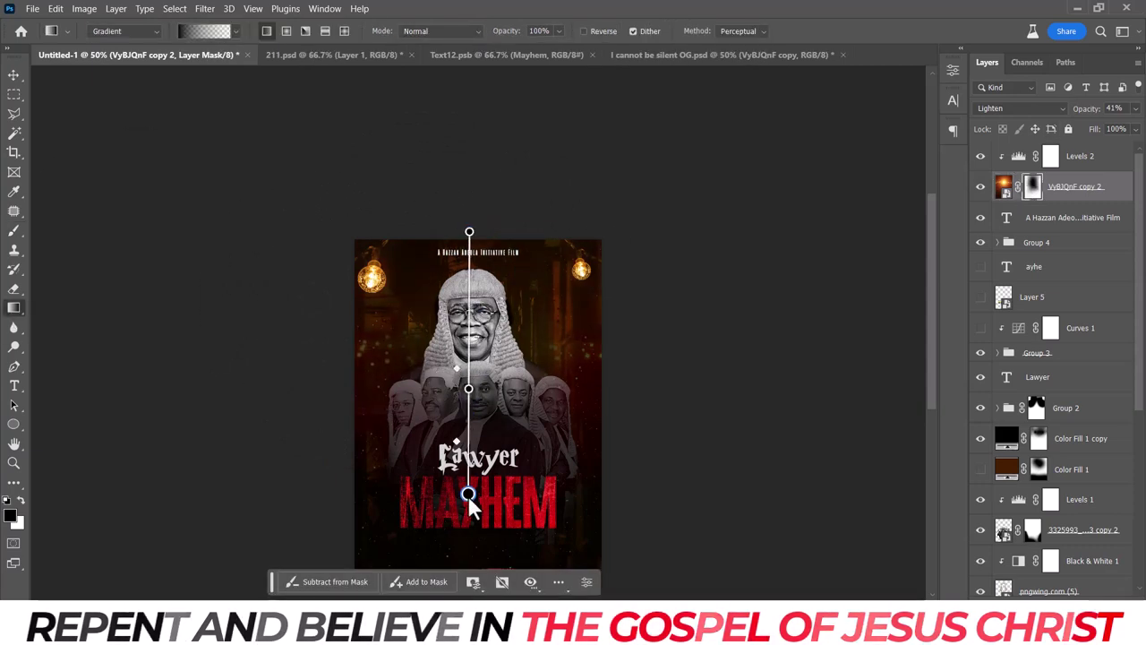
drag(463, 564, 462, 555)
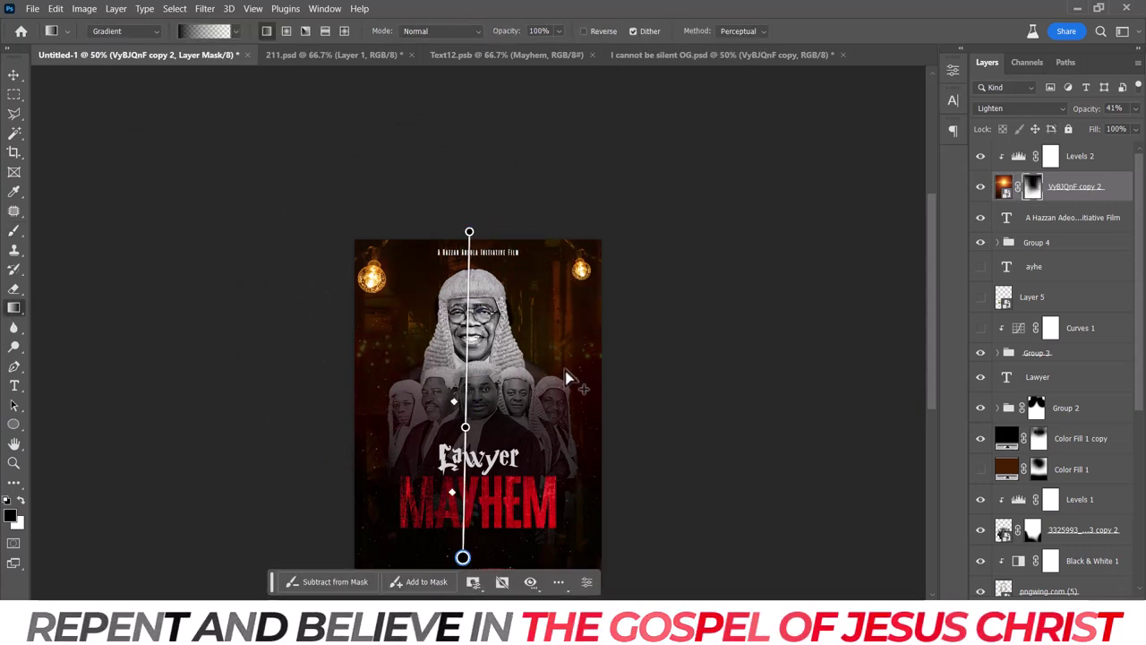
key(v)
key(ctrl+plus)
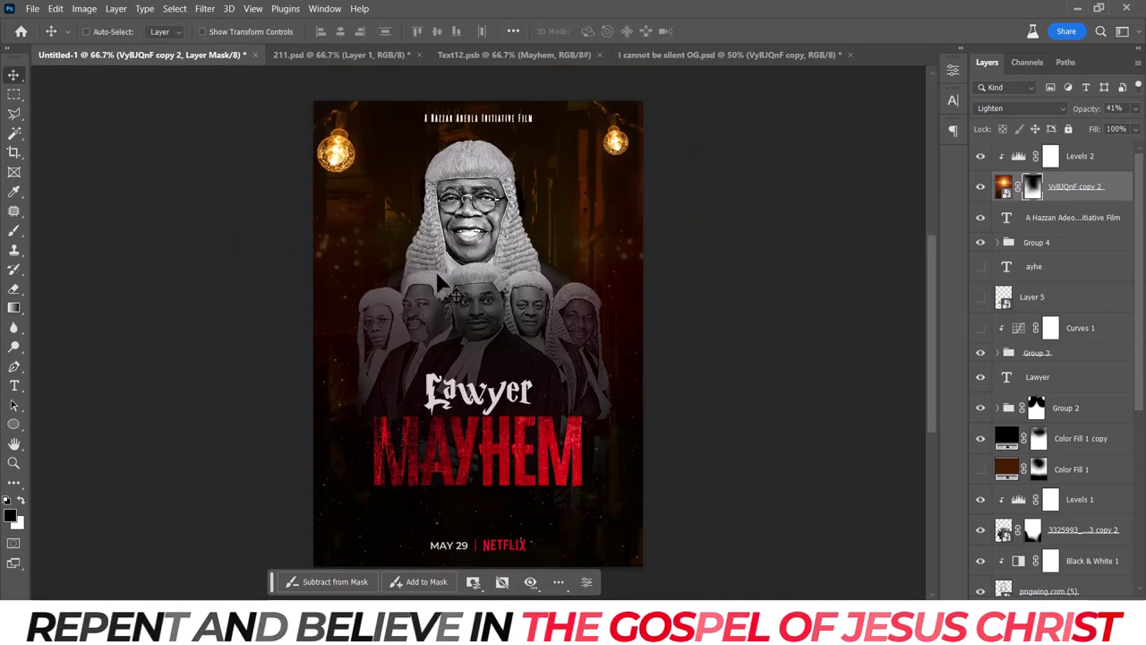
click(13, 231)
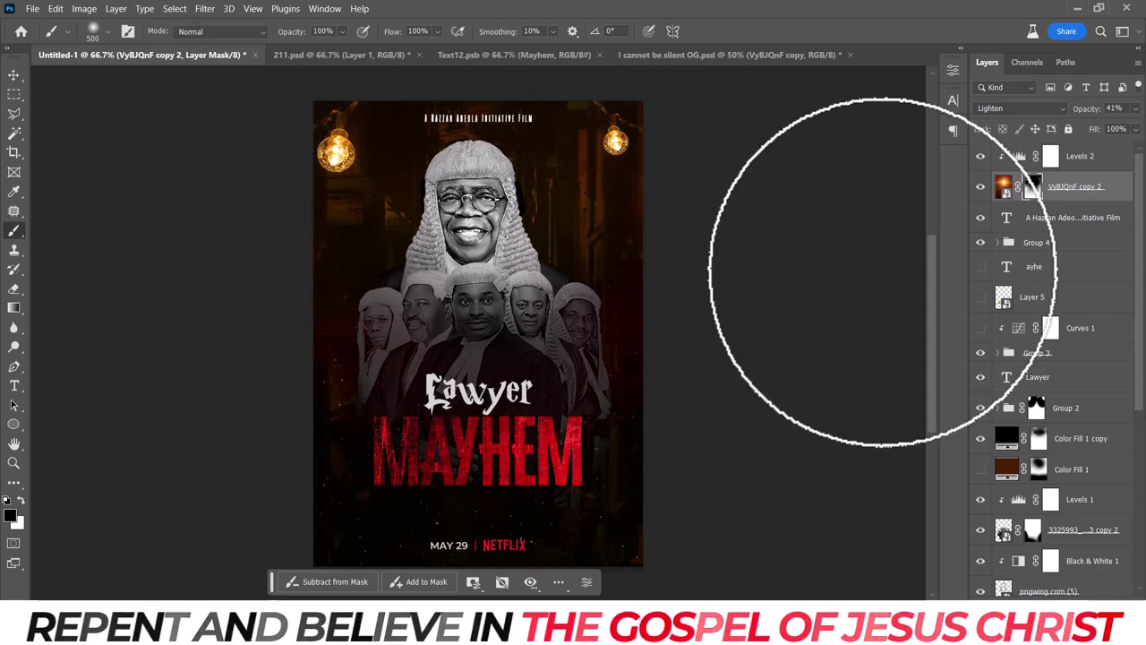
key(ctrl+minus)
Apply a top-to-bottom gradient on the Color Fill 1 copy mask to fade the dark overlay.
click(1038, 438)
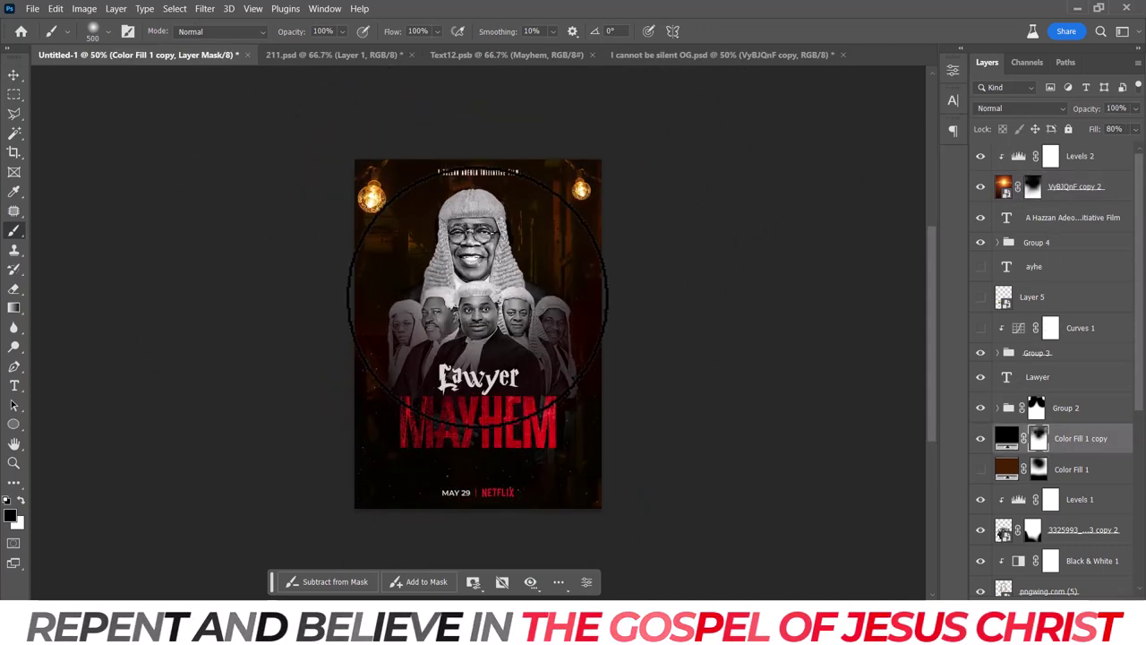
click(14, 307)
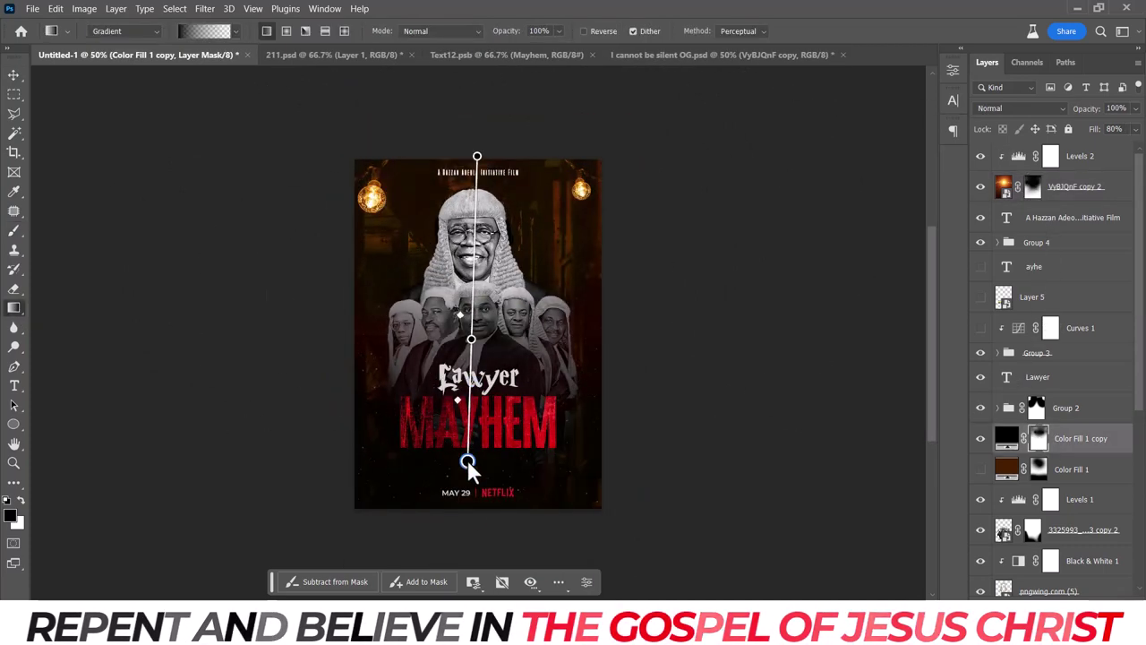
drag(477, 380, 467, 548)
key(v)
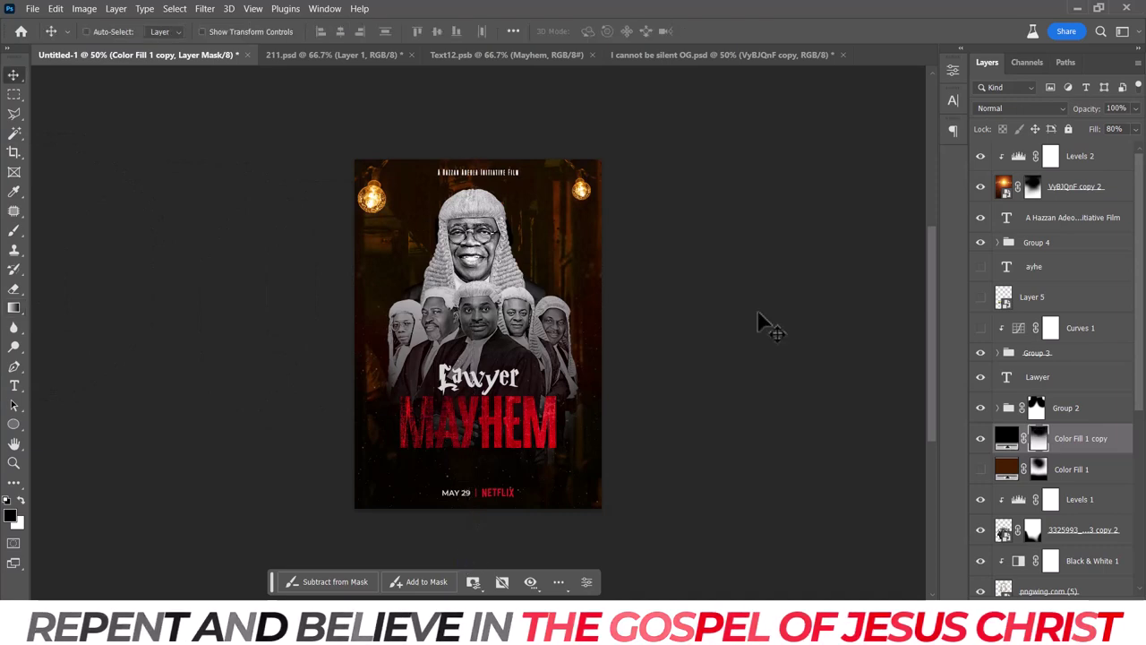
click(980, 438)
click(980, 438)
Brush black on the Color Fill 1 copy mask over the judges to brighten their faces.
click(13, 232)
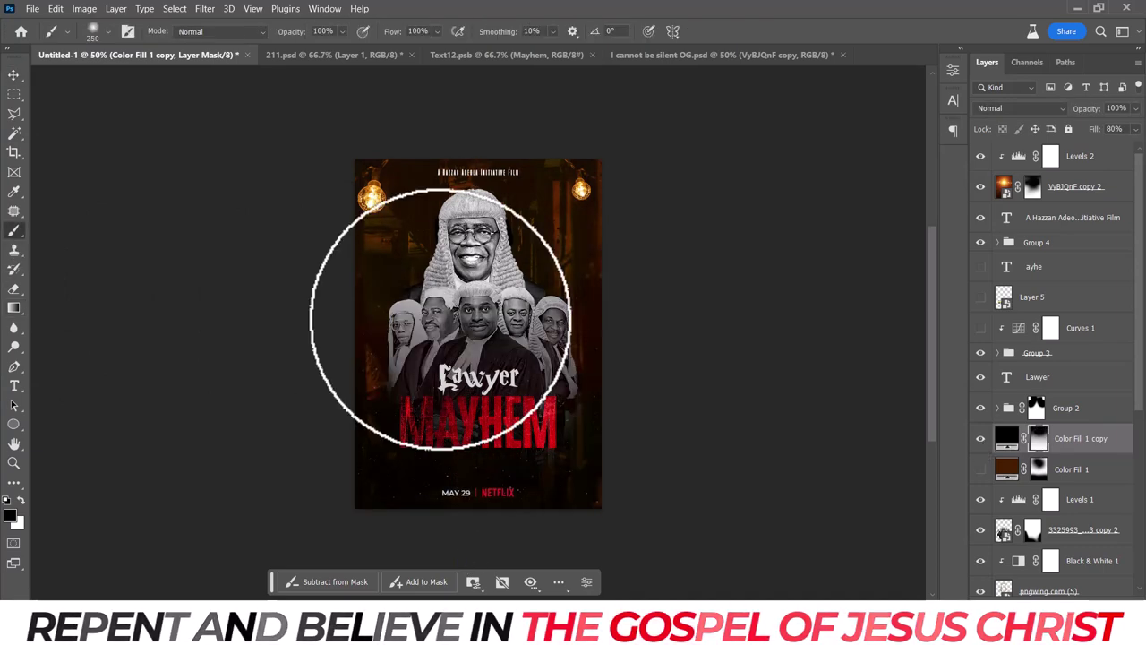
drag(478, 316, 467, 320)
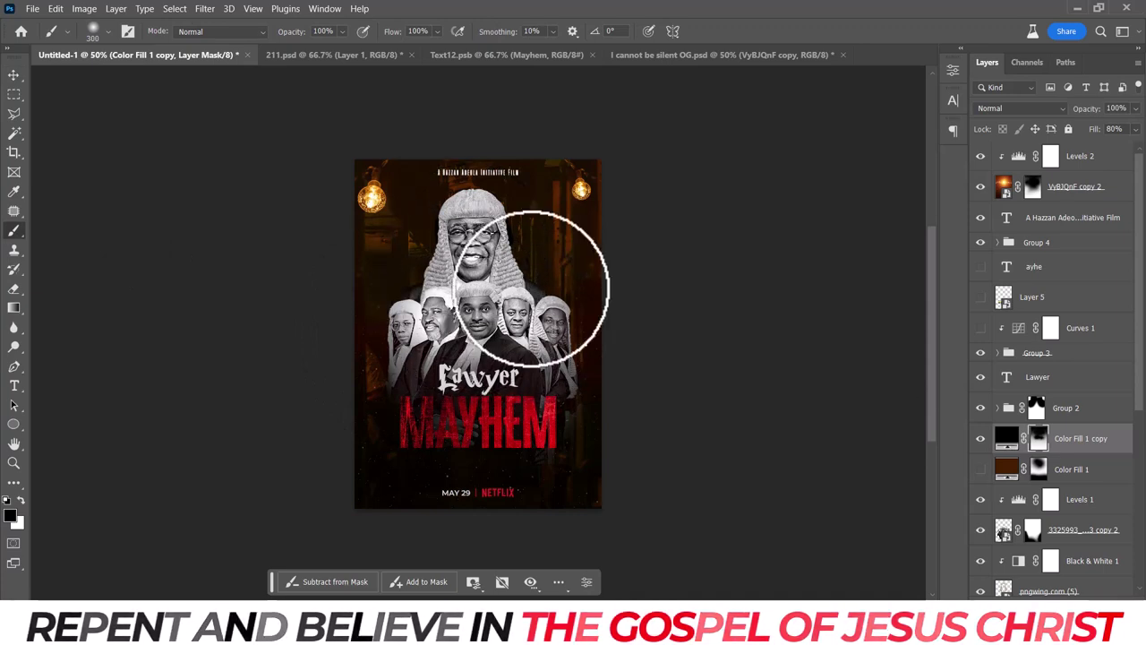
key(ctrl+minus)
key(ctrl+plus)
key(ctrl+plus)
key(ctrl+minus)
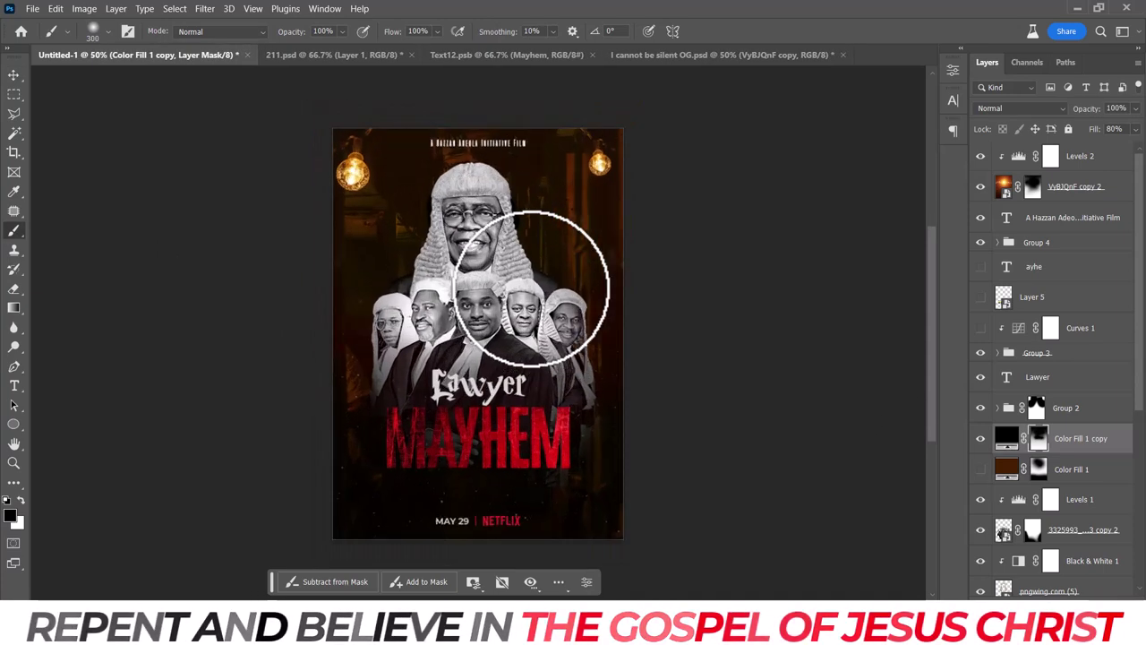
key(v)
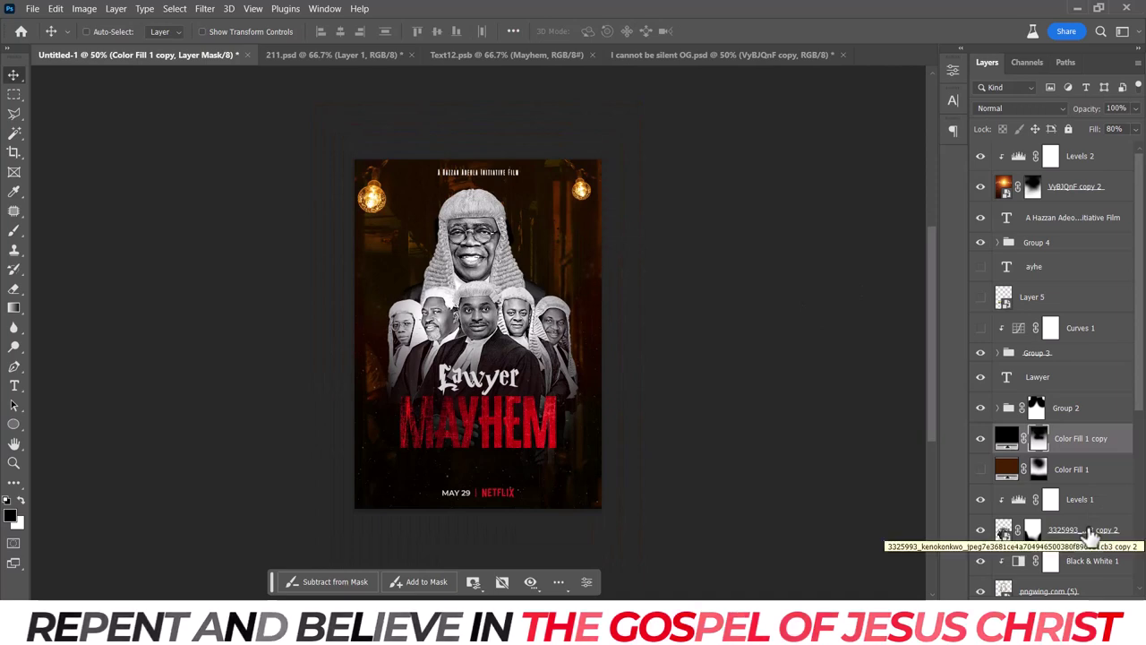
key(ctrl+minus)
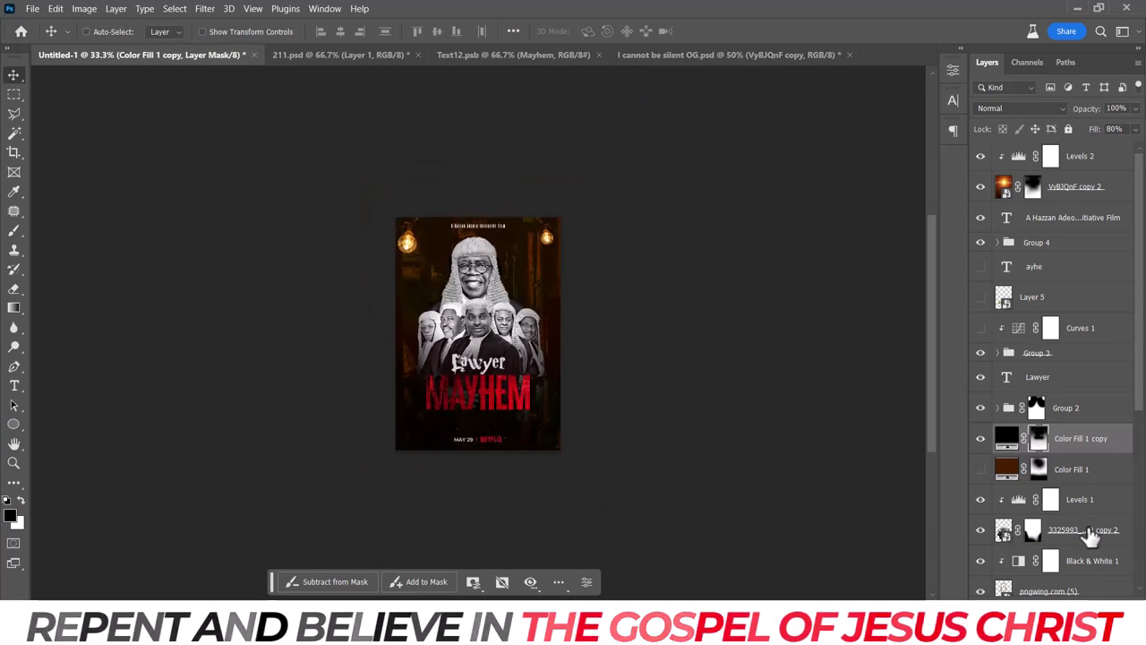
key(ctrl+plus)
key(ctrl+plus)
key(t)
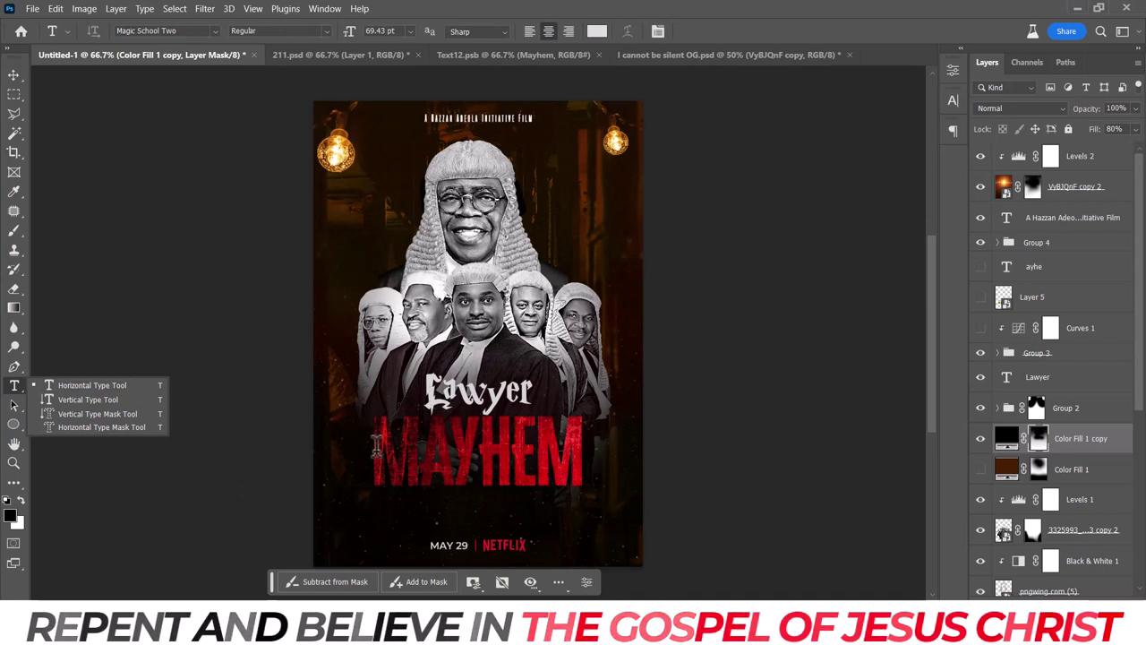
Replace the MAYHEM title text with IDAN and commit it.
drag(376, 445, 630, 447)
text(IDAN)
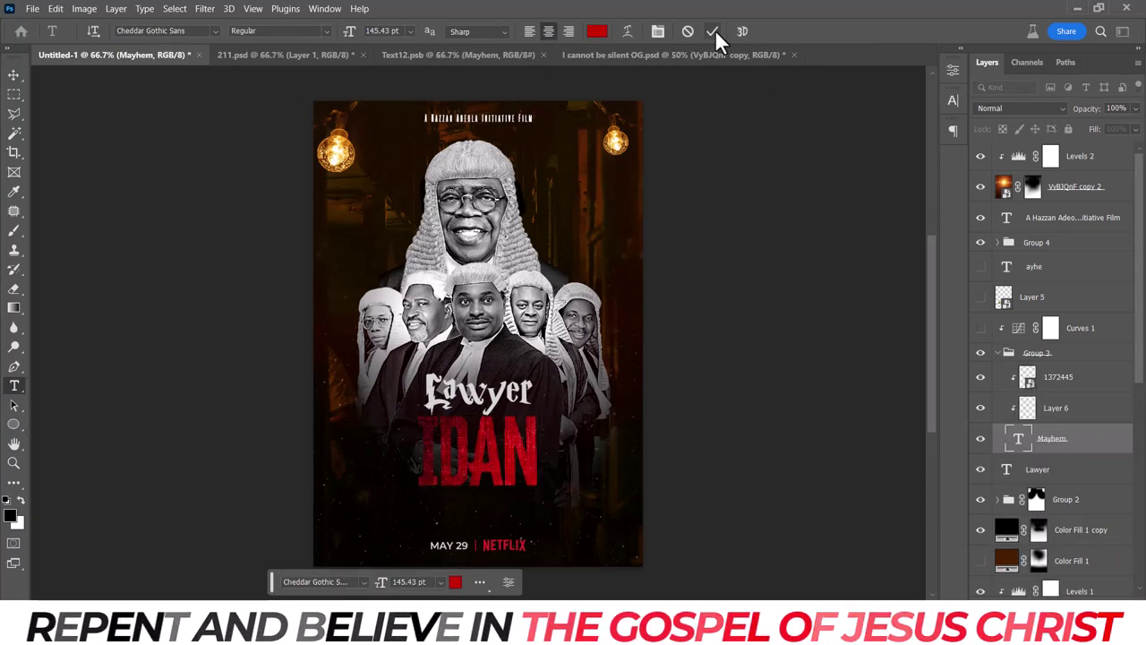
click(713, 30)
key(v)
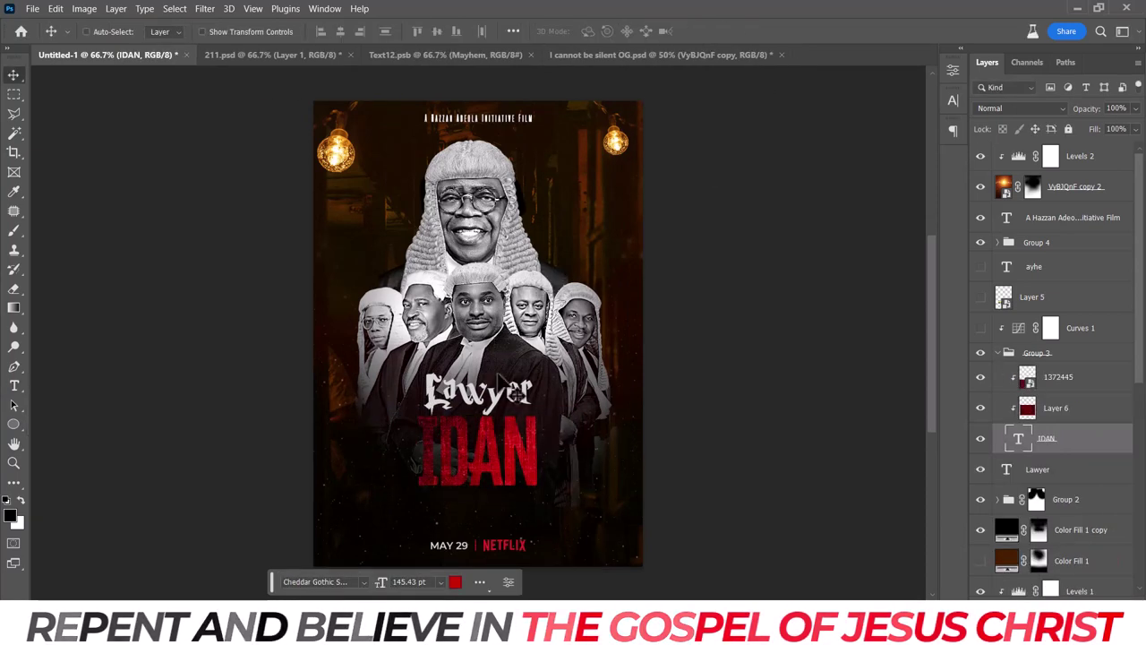
Move the Lawyer layer below IDAN and position it beneath the title with IDAN.
drag(1058, 481, 1096, 323)
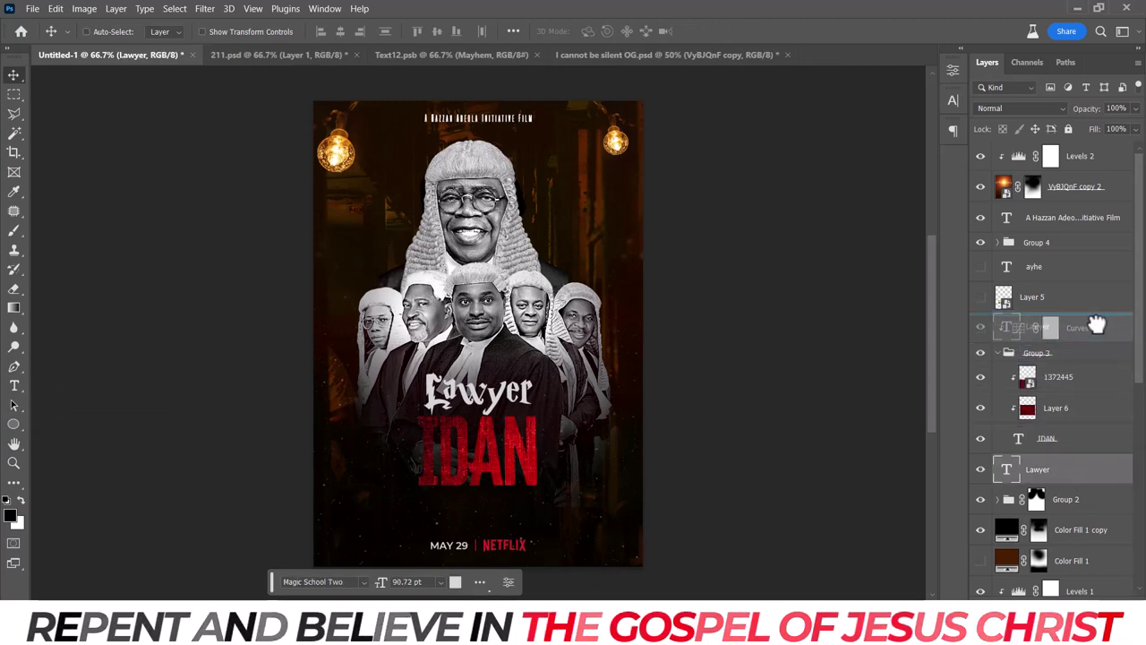
drag(522, 420, 522, 533)
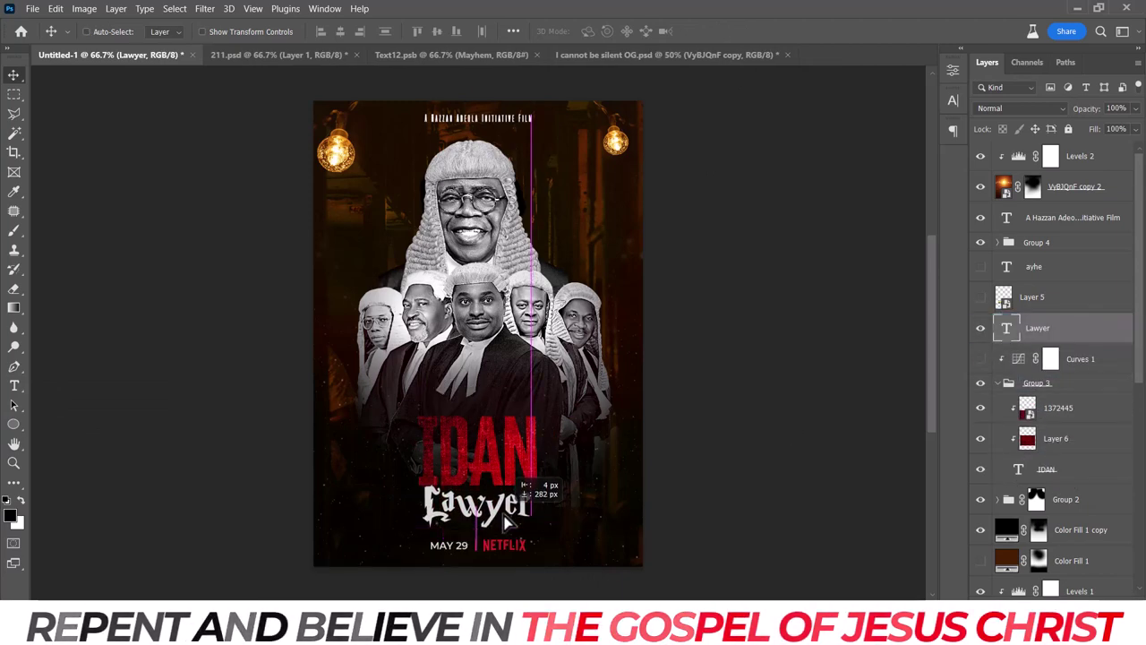
drag(506, 407, 511, 523)
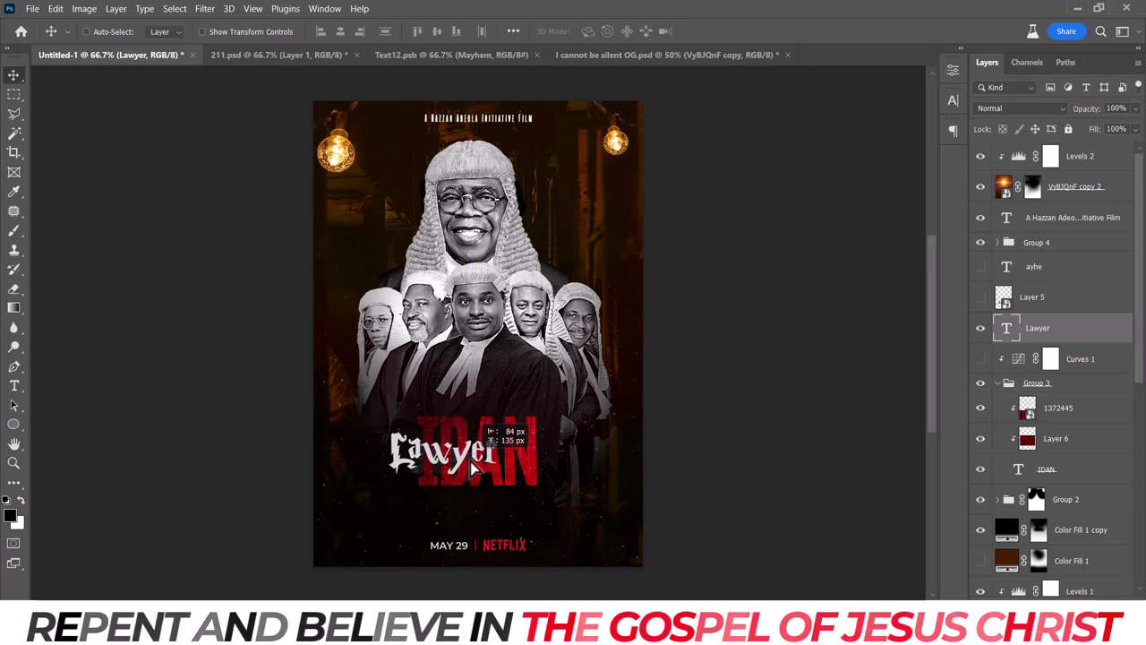
click(997, 382)
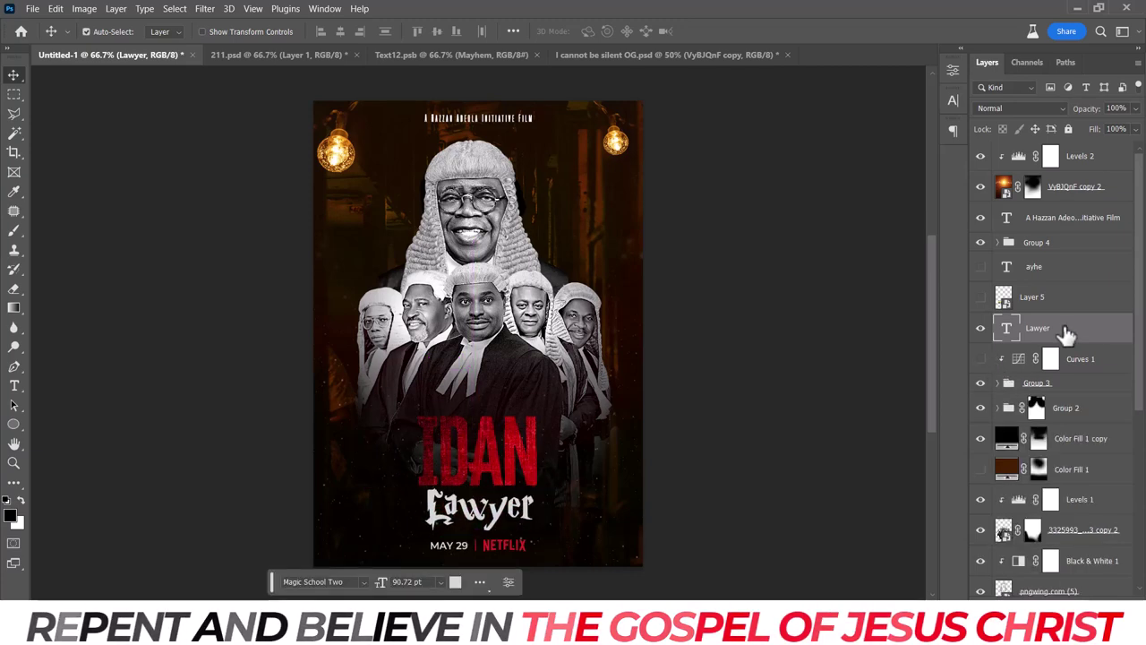
ctrl+click(1056, 383)
drag(533, 453, 528, 421)
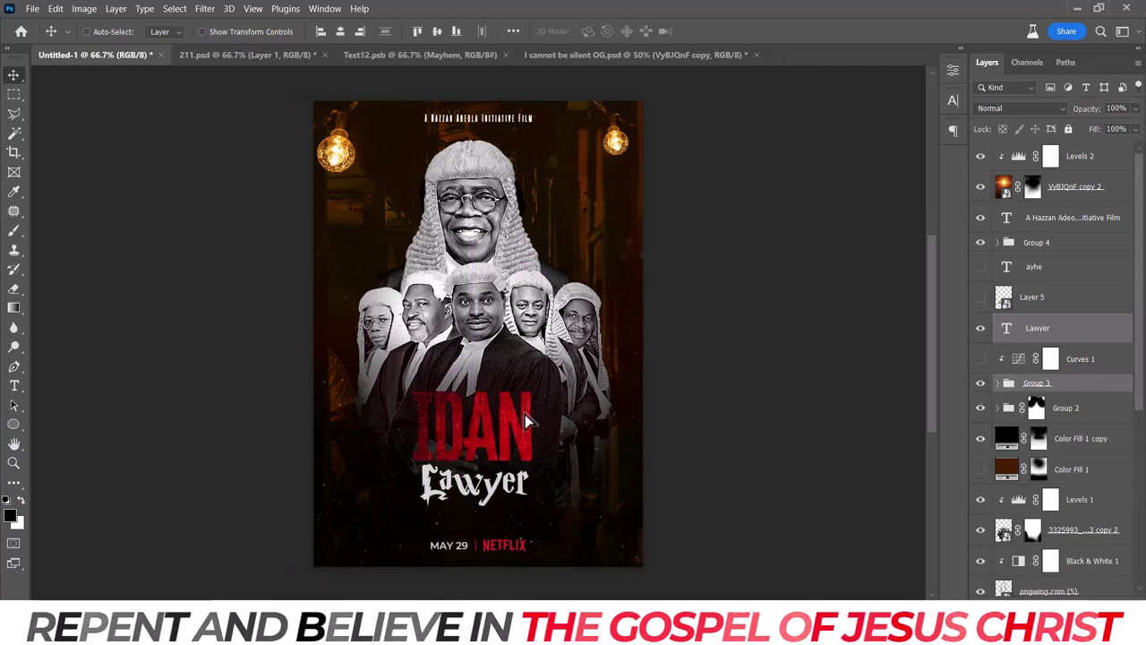
Scale the Lawyer text down to about 75%.
click(1038, 328)
key(ctrl+t)
drag(555, 507, 524, 497)
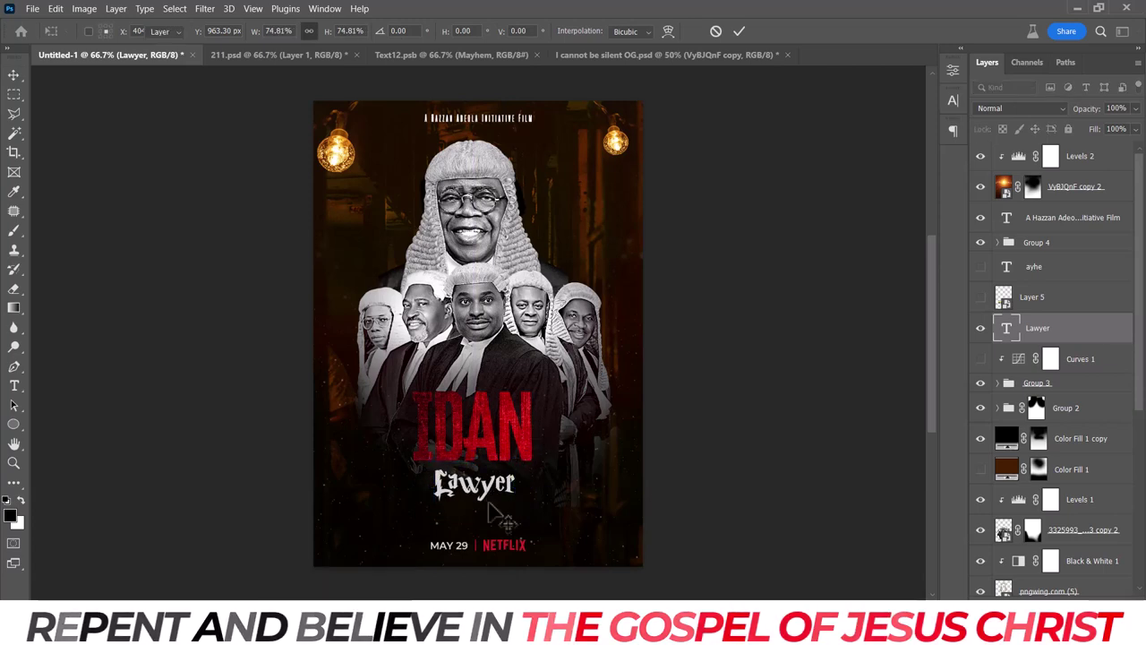
key(Return)
key(ctrl+minus)
key(ctrl+minus)
key(ctrl+plus)
Enlarge the IDAN title group and nudge Lawyer slightly lower beneath it.
click(1051, 383)
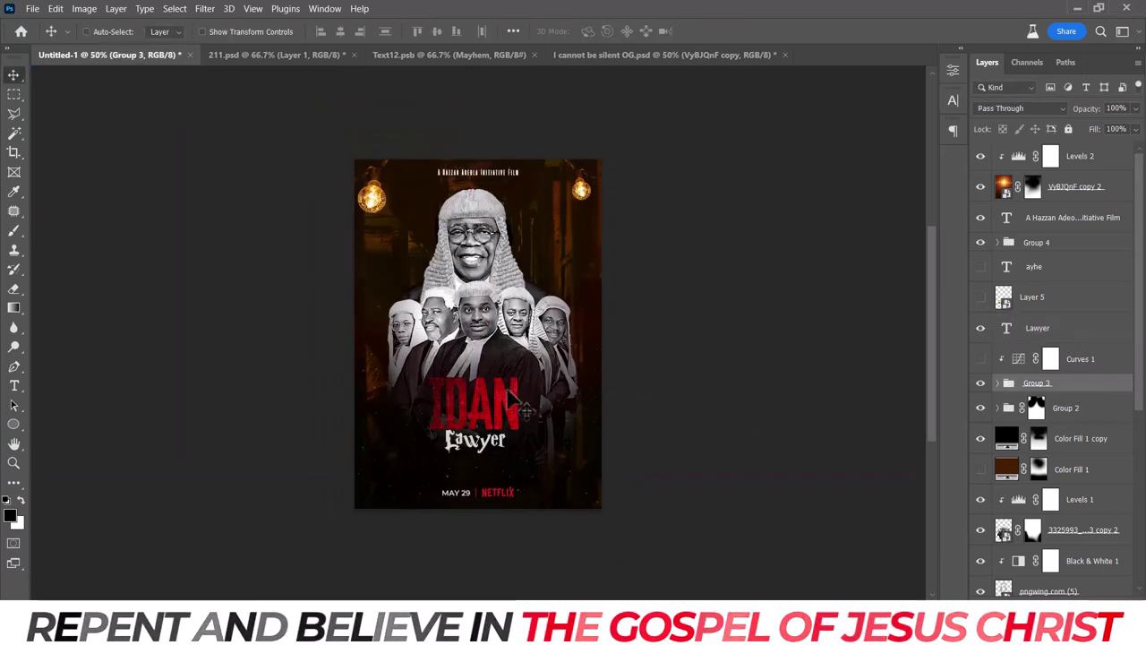
key(ctrl+t)
drag(593, 269, 632, 236)
key(Return)
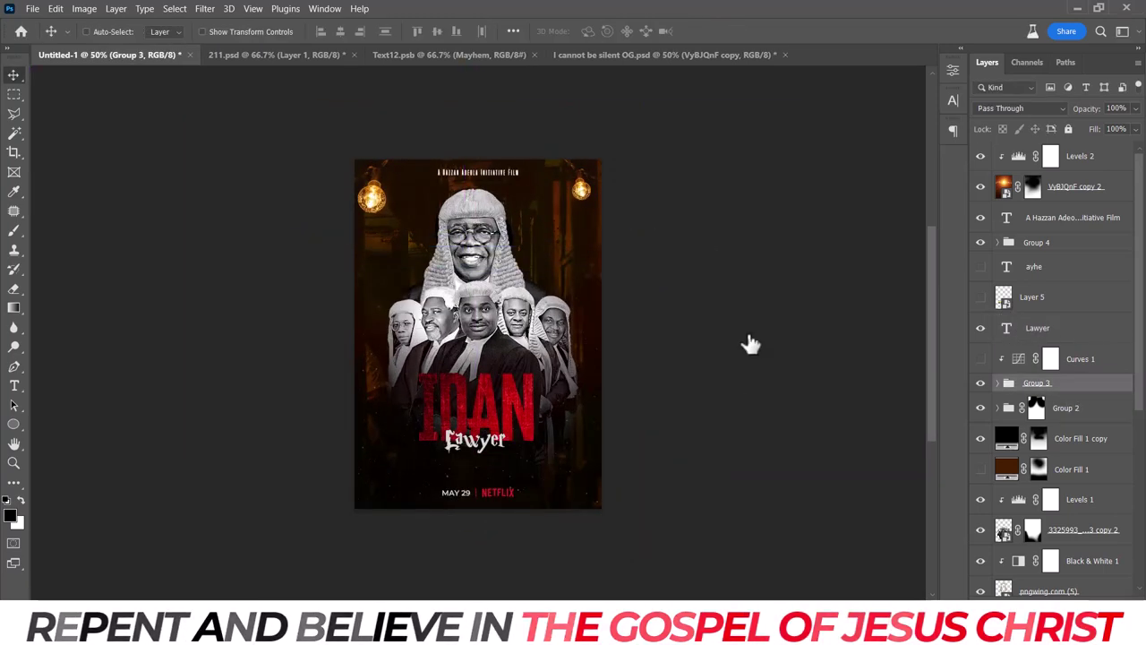
ctrl+click(492, 443)
drag(493, 442, 498, 461)
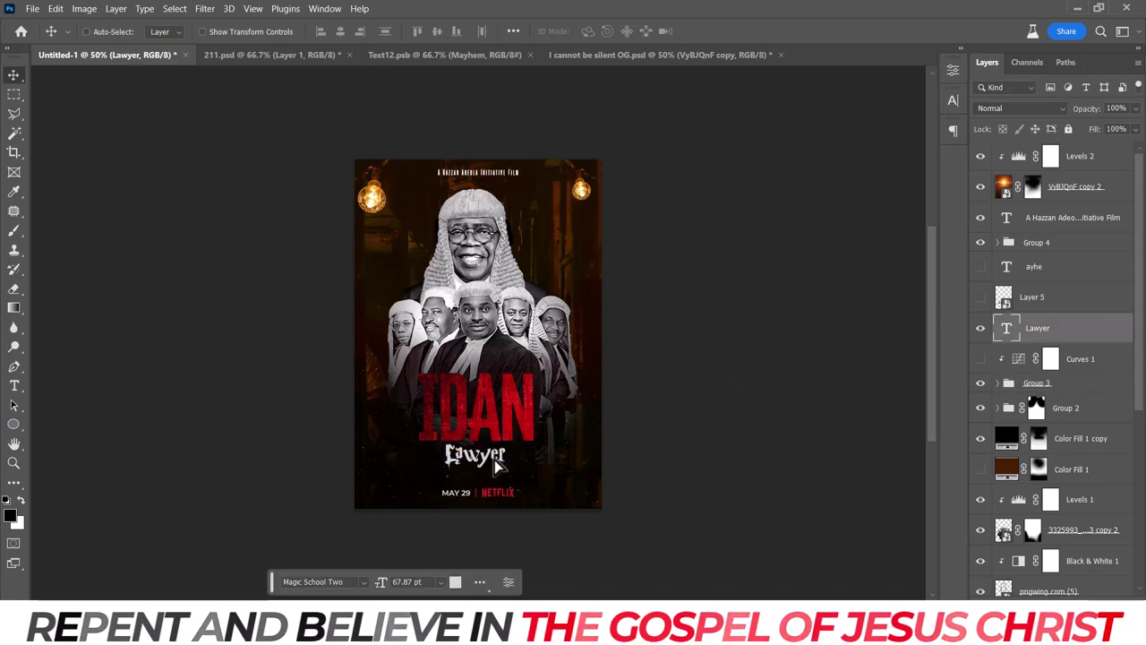
scroll(497, 463, down, 2)
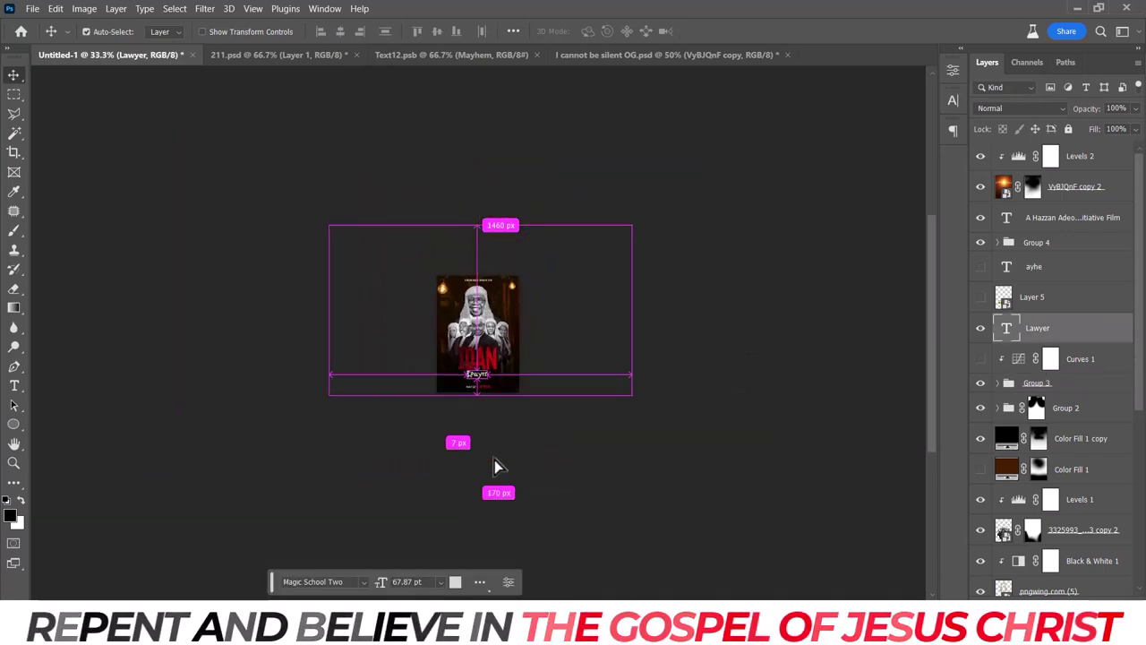
scroll(498, 464, up, 2)
scroll(498, 465, up, 2)
scroll(498, 466, down, 5)
scroll(498, 465, up, 3)
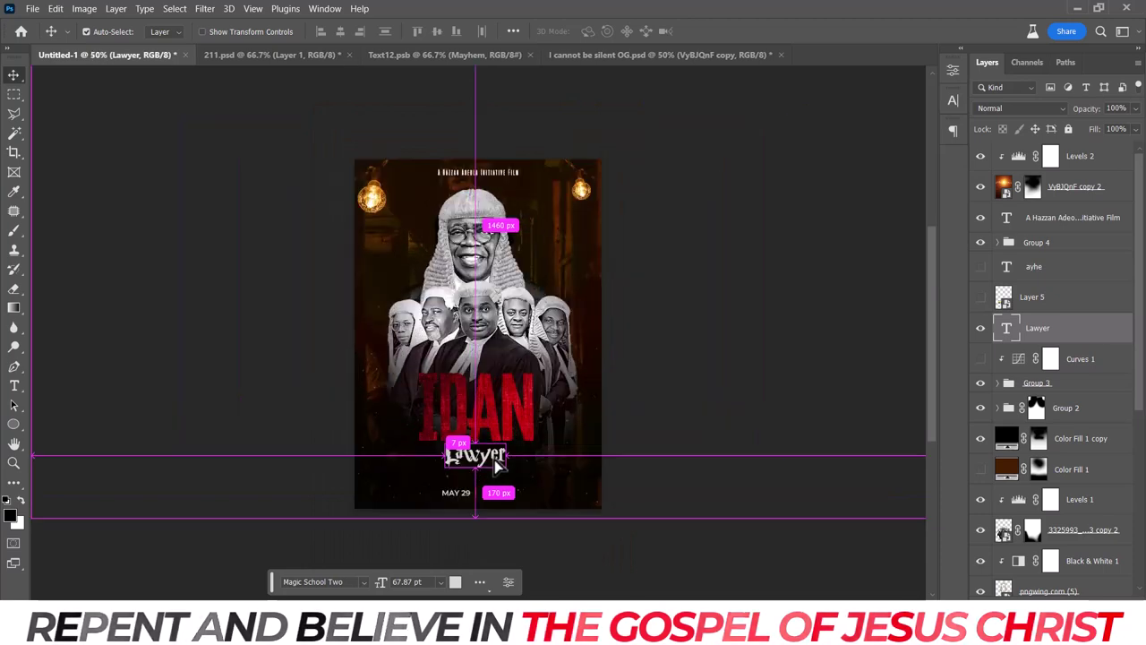
scroll(498, 466, down, 2)
scroll(498, 465, up, 2)
scroll(493, 459, down, 1)
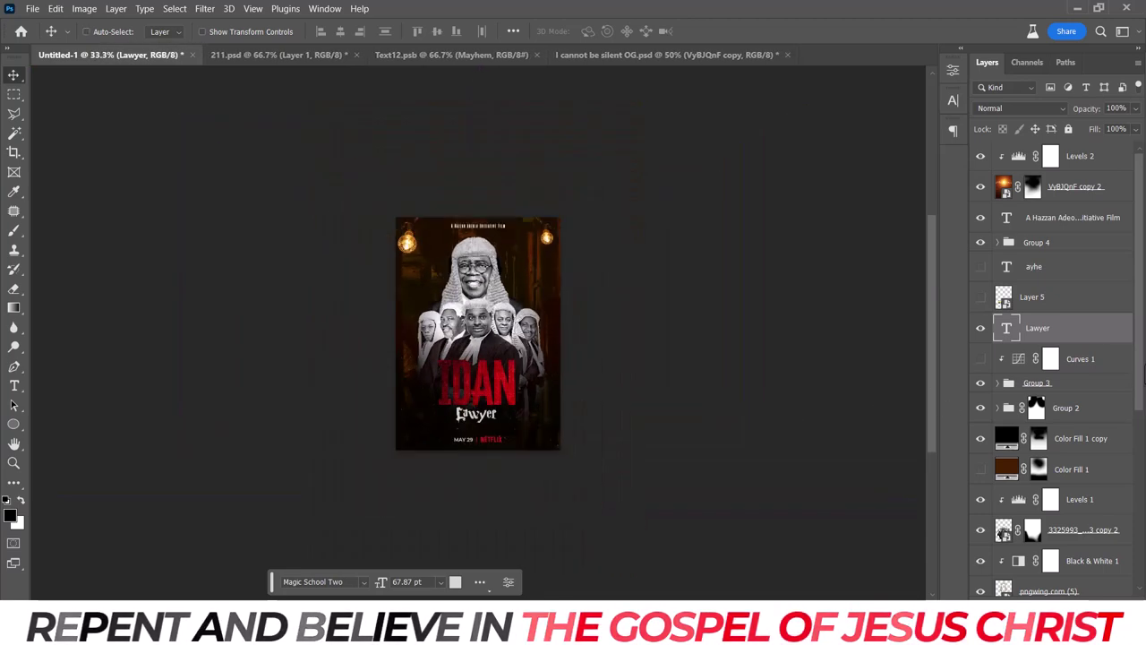
scroll(1030, 403, down, 5)
scroll(982, 551, down, 2)
Change Color Fill 2 from orange to blue #009cff.
click(980, 541)
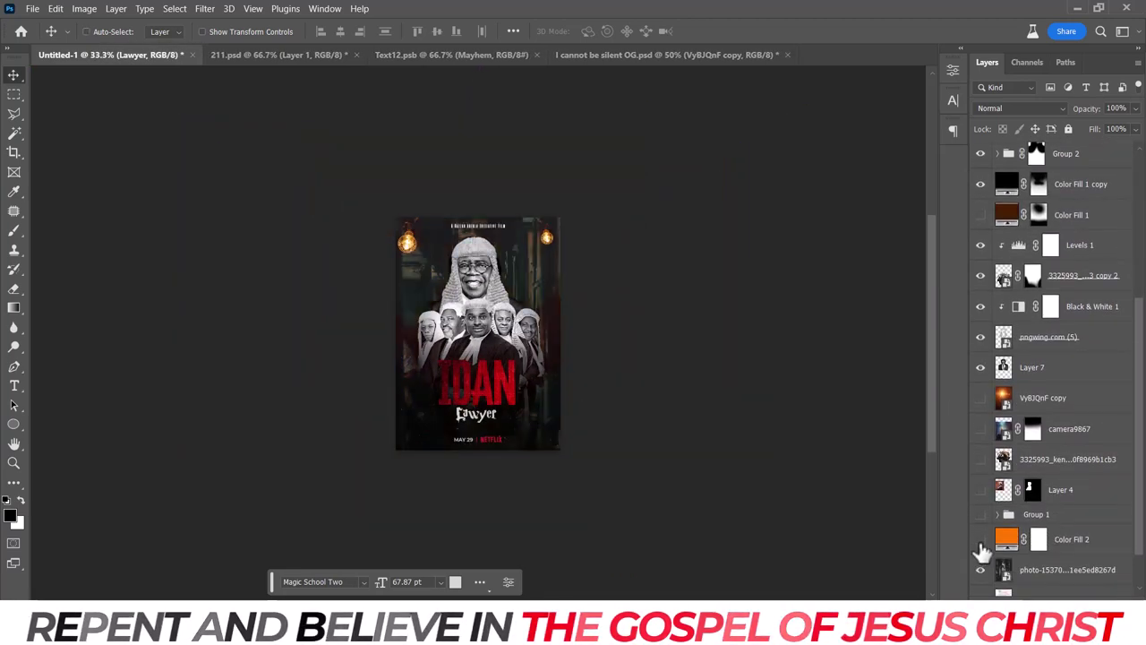
click(980, 540)
double_click(1006, 538)
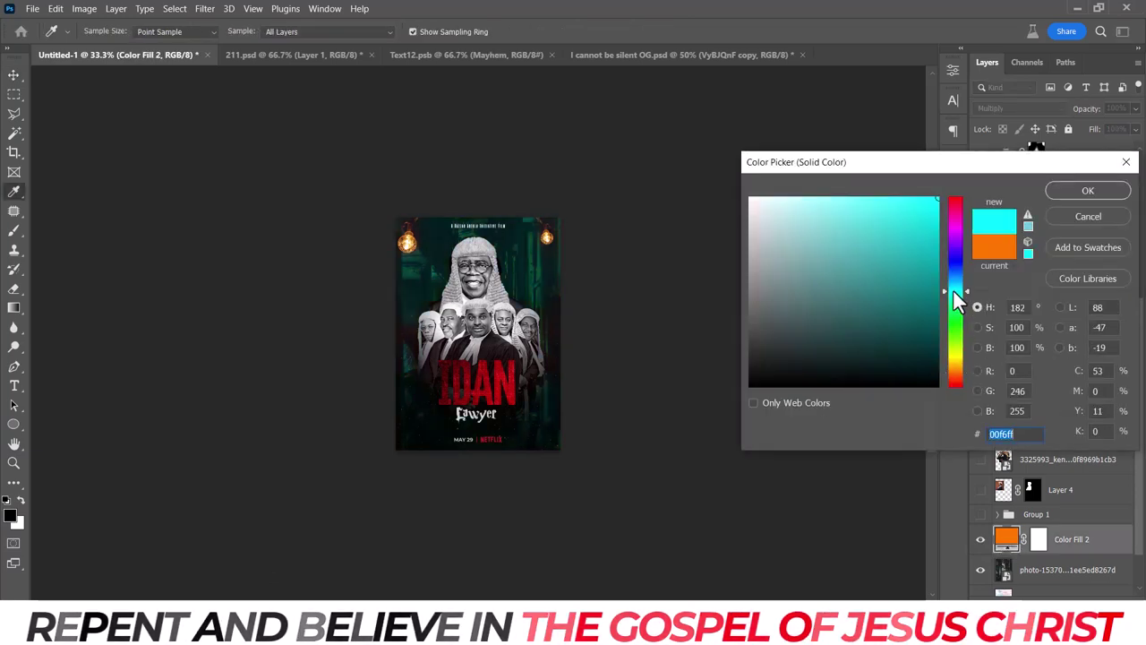
drag(953, 291, 952, 279)
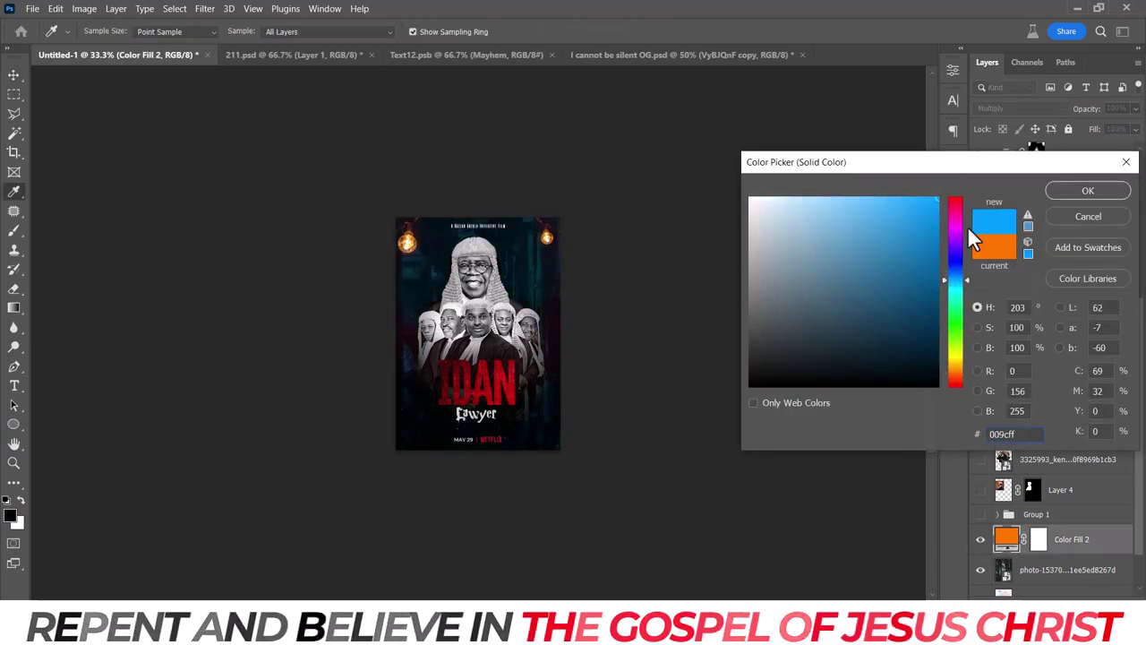
click(1081, 193)
key(v)
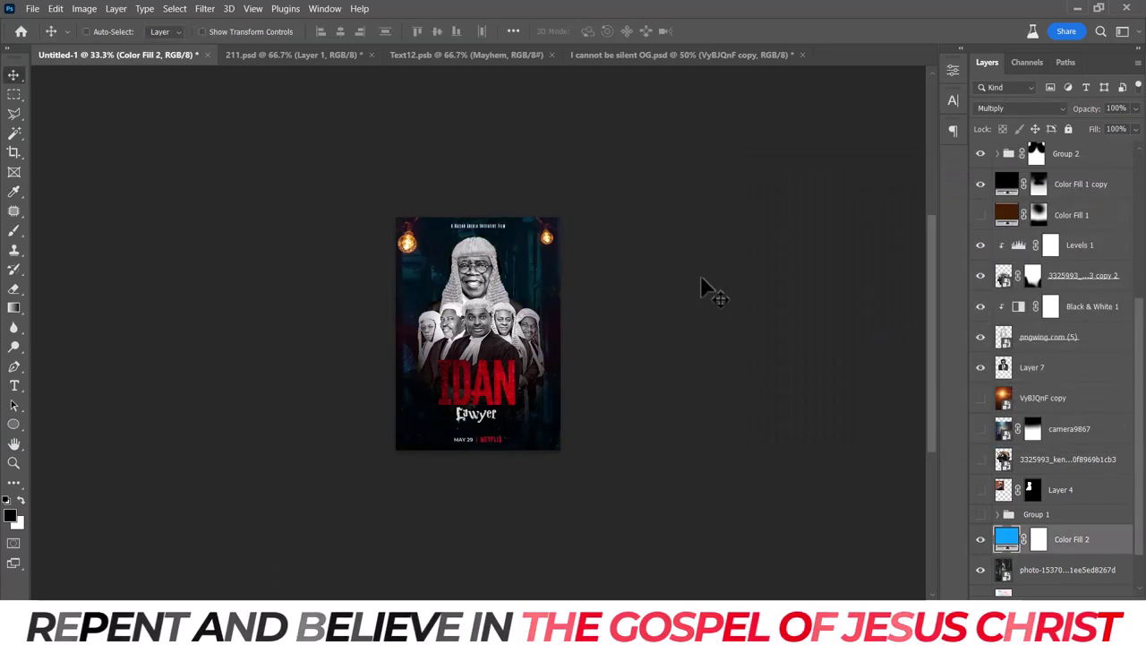
key(ctrl+plus)
key(ctrl+plus)
Delete the hidden Color Fill 1, Layer 4 and Group 1 layers, then select the glow copy's mask.
click(1080, 224)
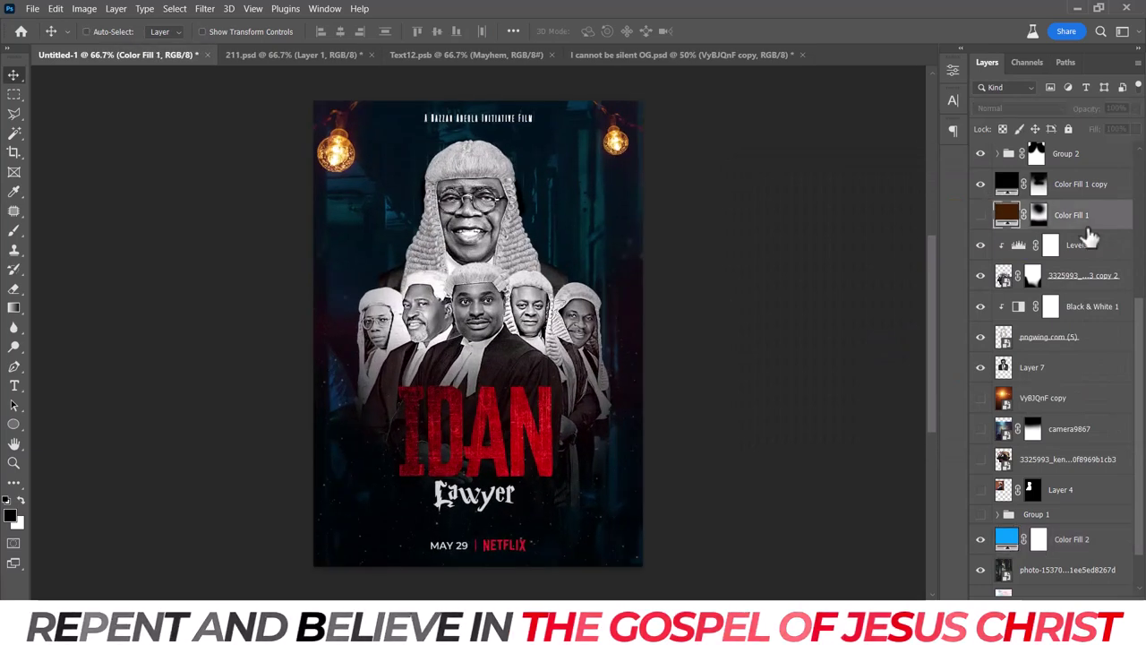
click(1047, 483)
key(Delete)
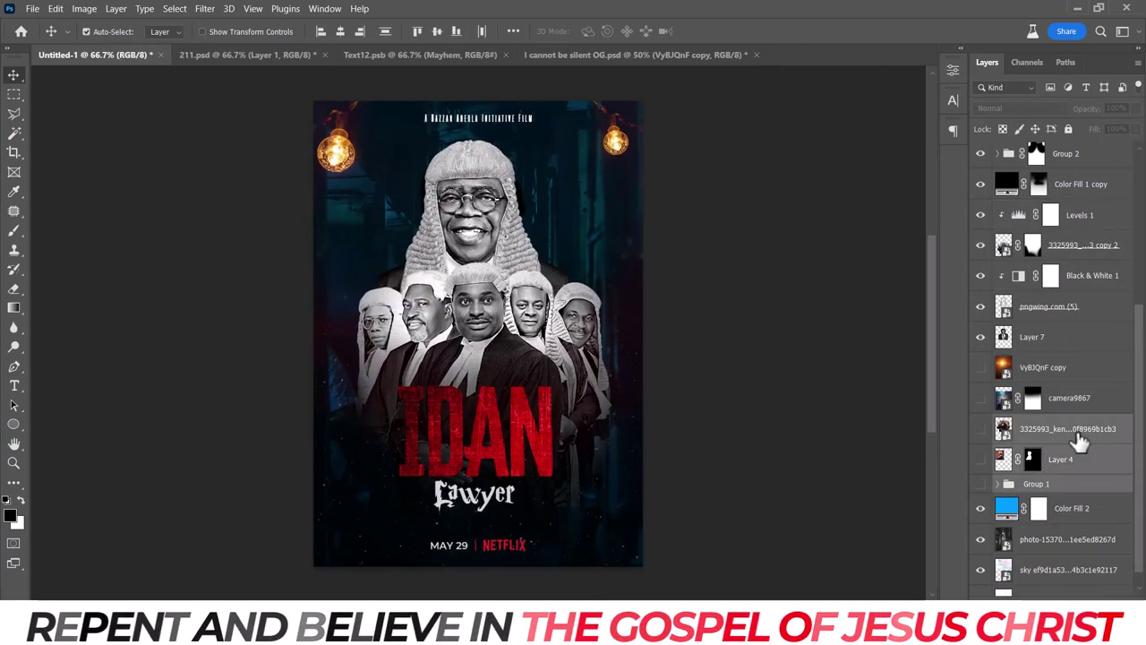
click(1083, 433)
click(1079, 457)
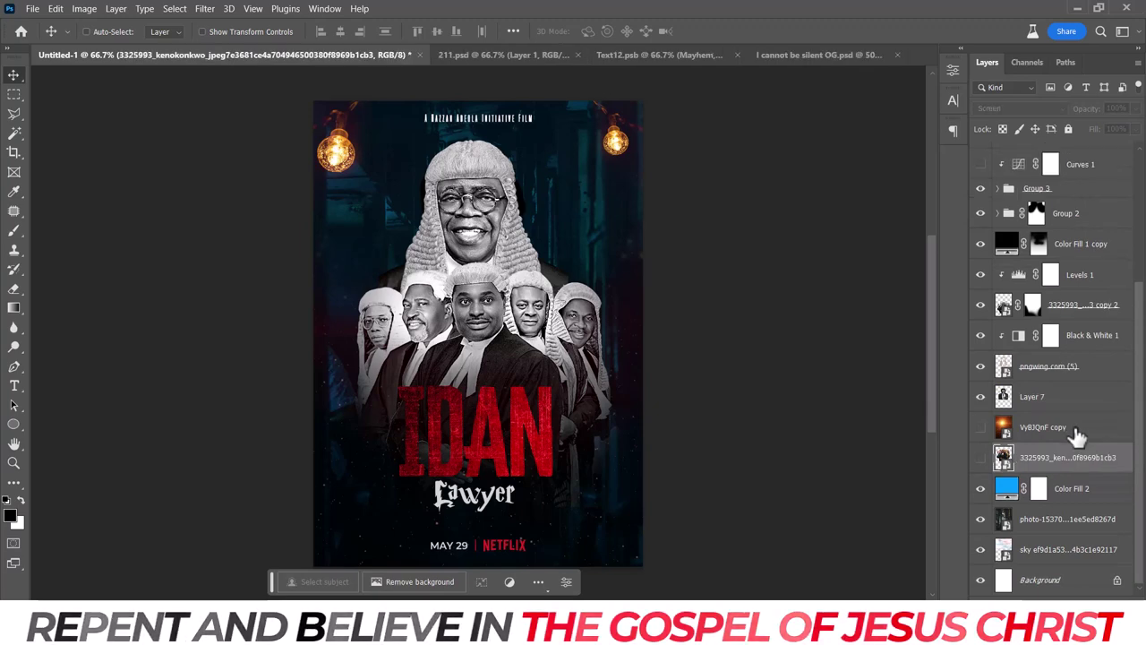
scroll(1083, 430, up, 5)
click(1032, 186)
key(b)
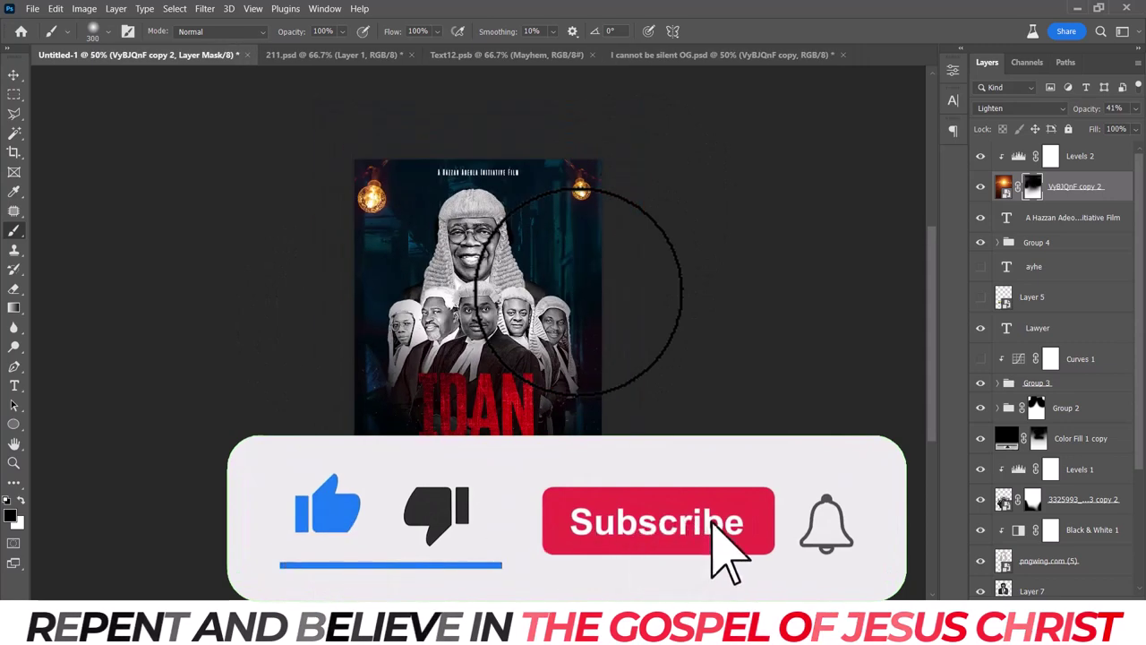
click(1037, 438)
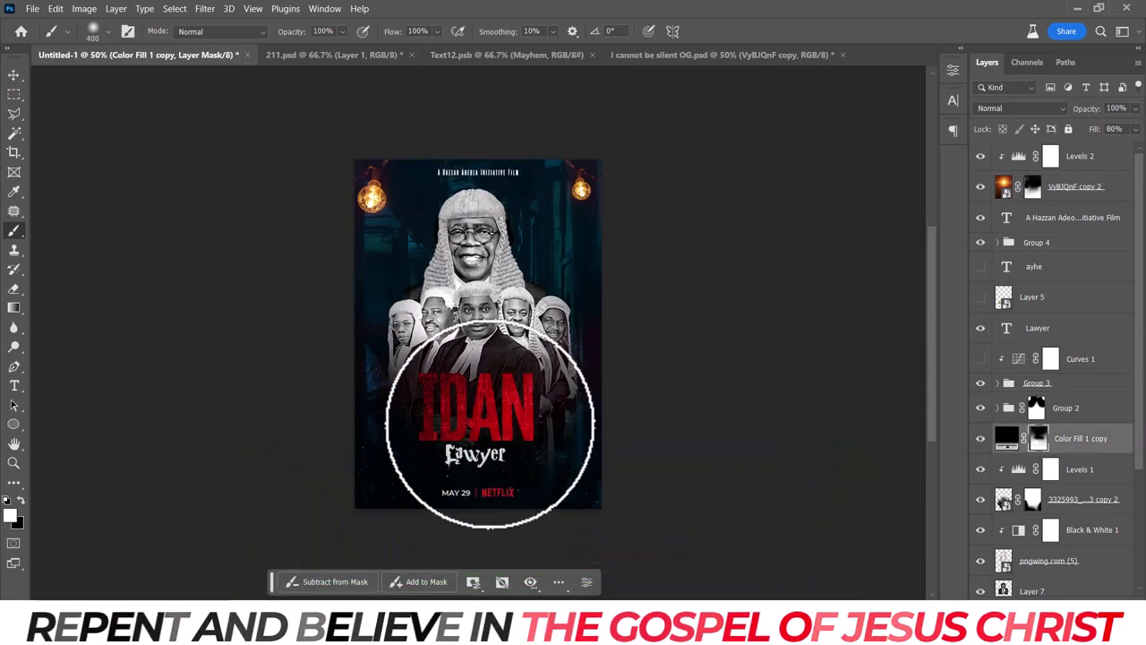
key(bracketleft)
key(bracketleft)
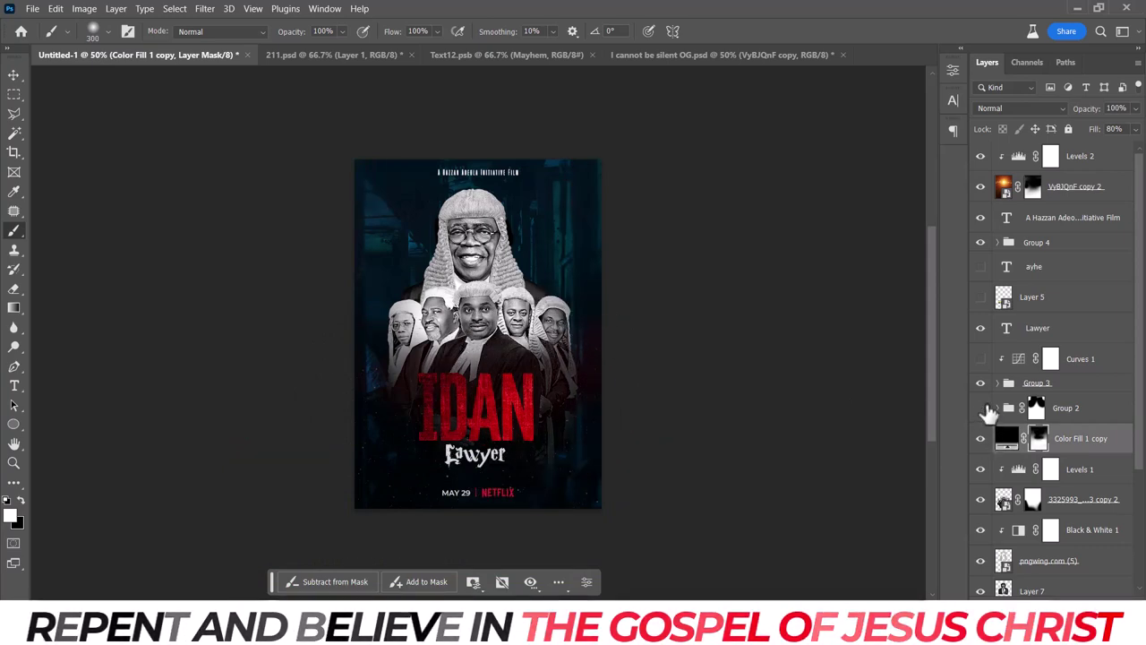
key(ctrl+plus)
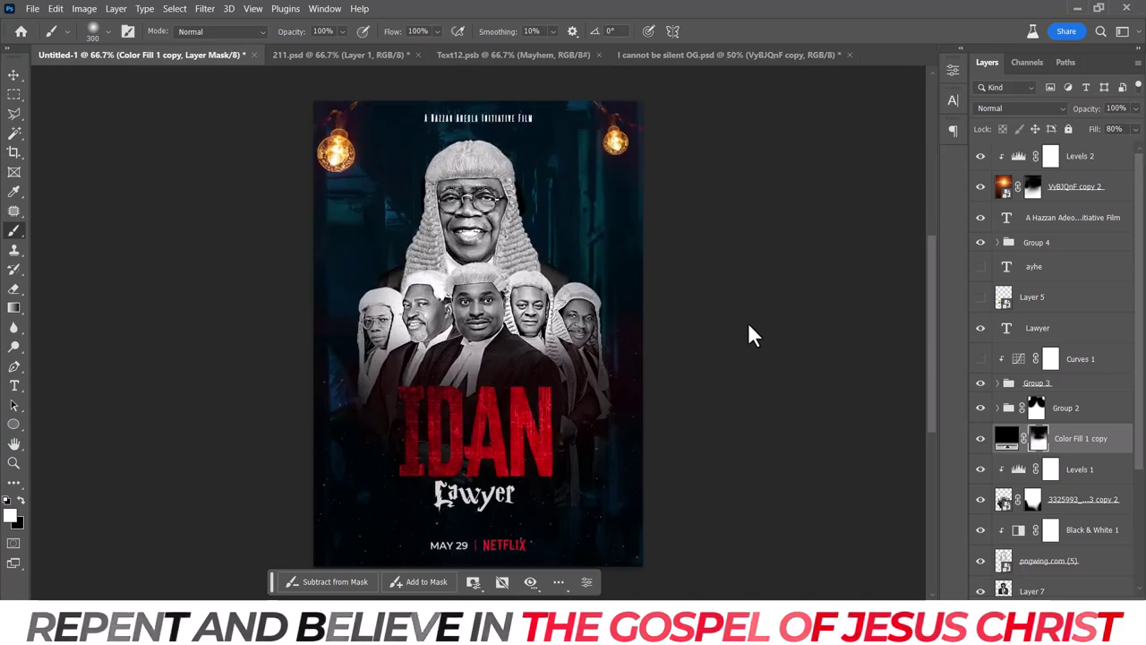
key(ctrl+minus)
key(ctrl+plus)
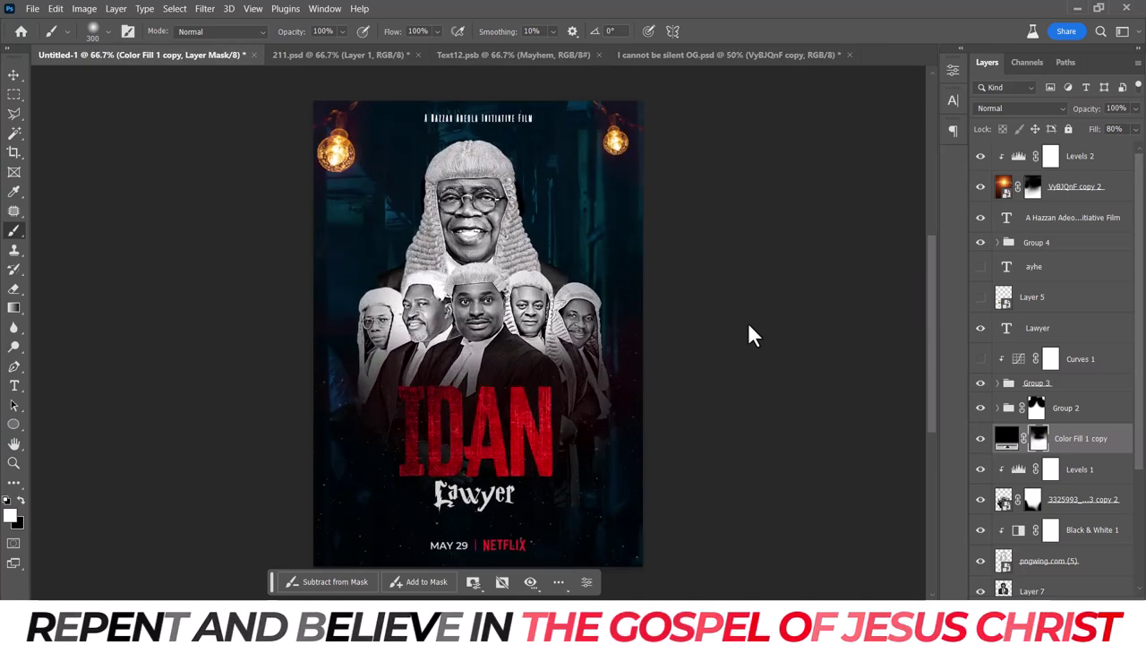
key(ctrl+plus)
key(ctrl+minus)
key(ctrl+minus)
key(ctrl+plus)
key(ctrl+minus)
key(ctrl+minus)
key(ctrl+minus)
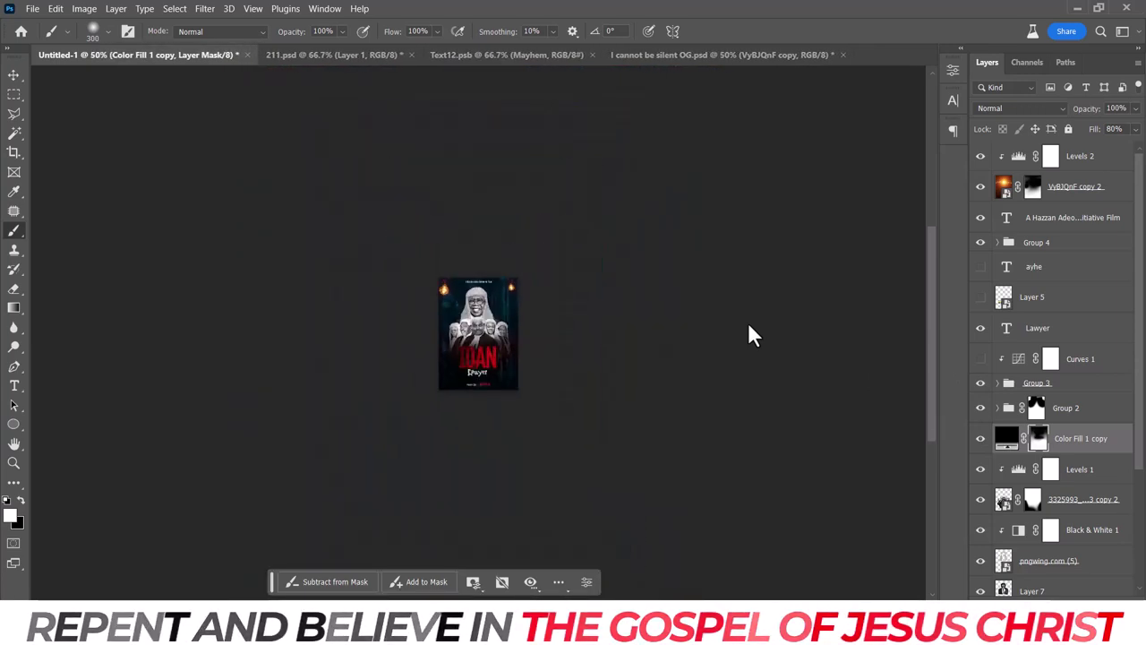
key(ctrl+plus)
key(ctrl+plus)
key(ctrl+plus)
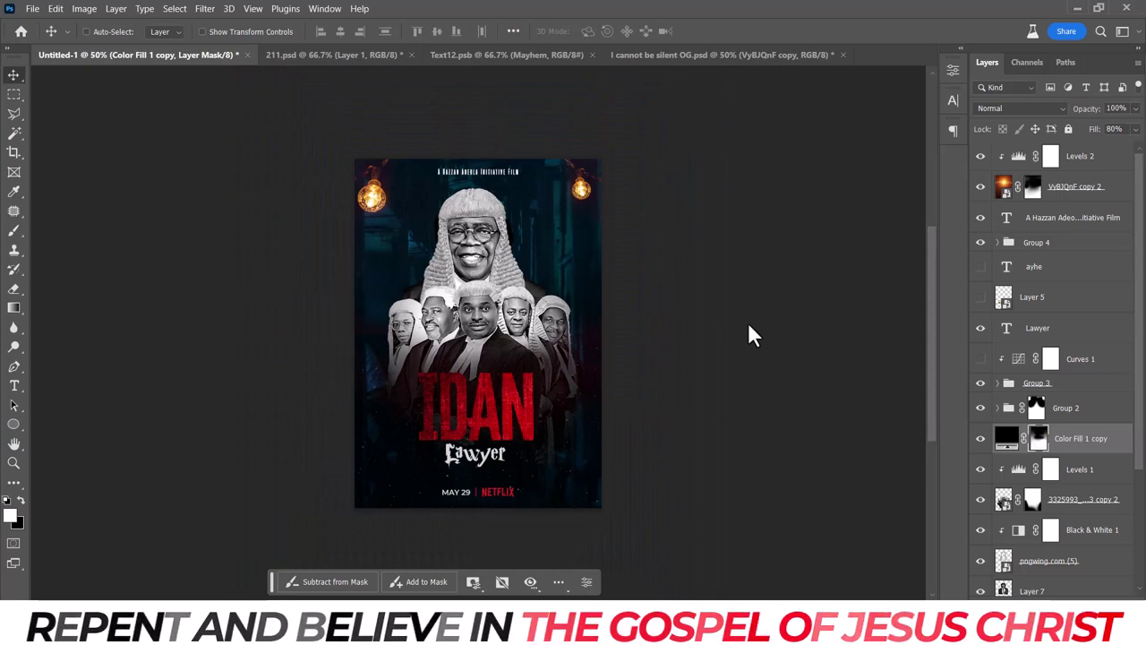
key(ctrl+plus)
key(ctrl+plus)
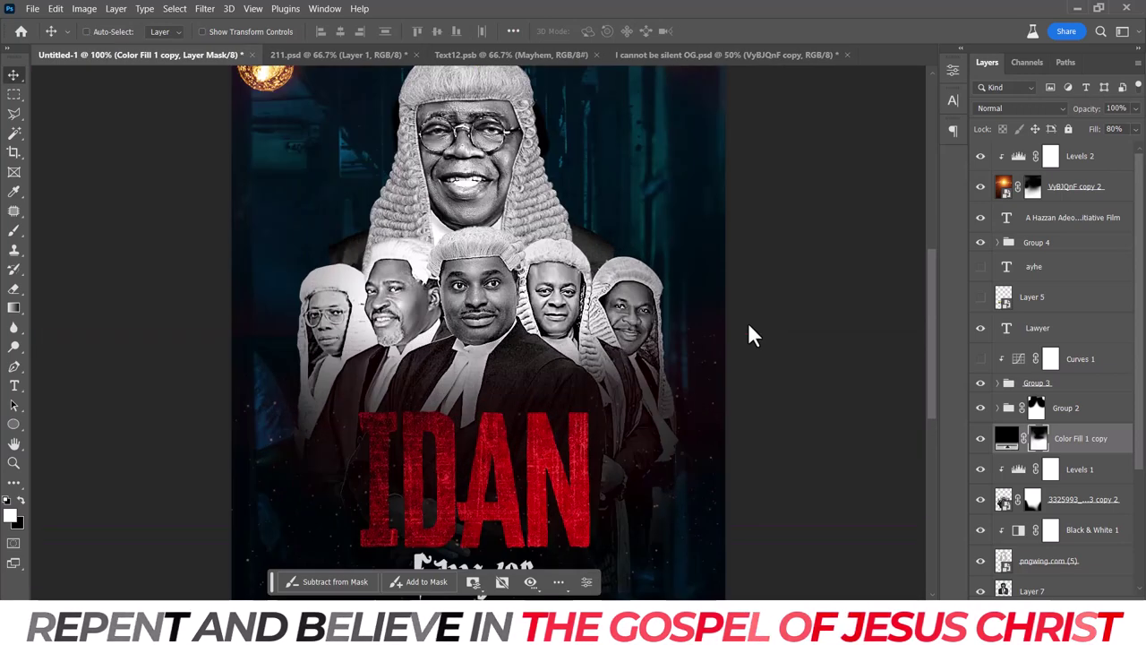
key(ctrl+minus)
key(ctrl+minus)
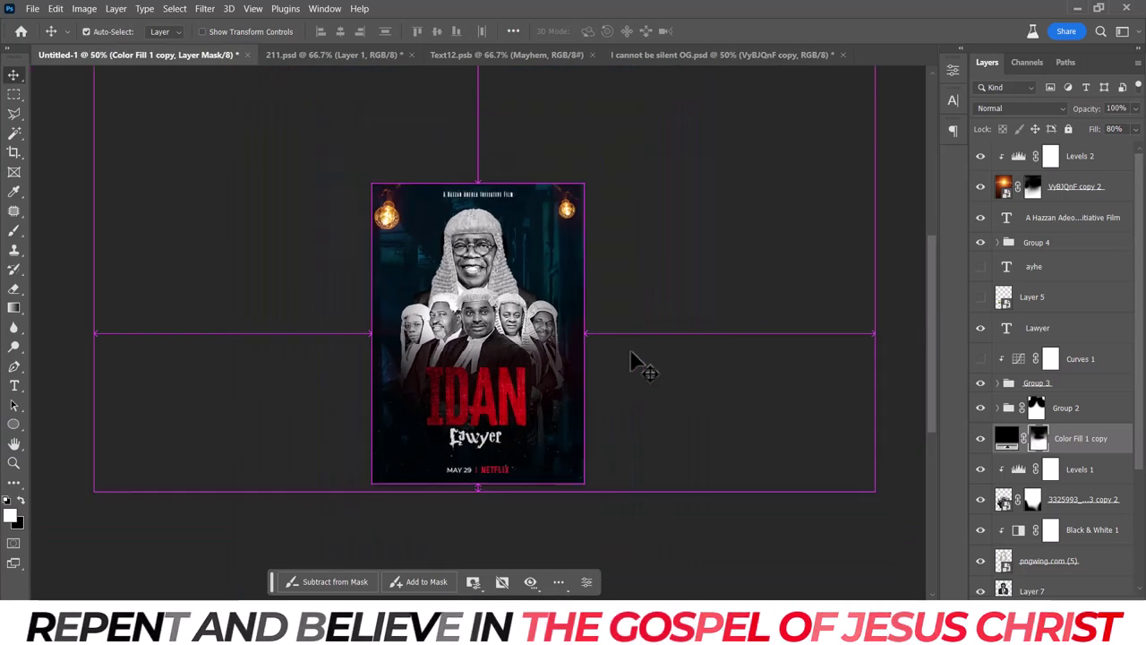
key(ctrl+minus)
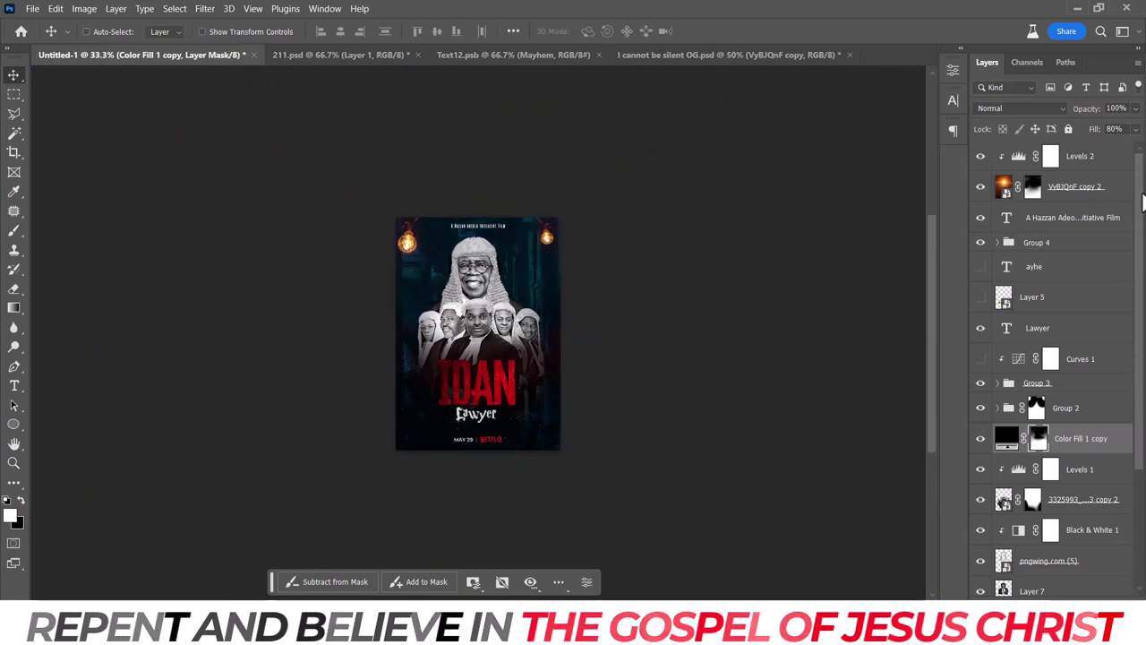
Duplicate Levels 2 and the bulb glow, flip the copies vertically and move them to the bottom.
click(1088, 188)
shift+click(1110, 161)
key(ctrl+j)
key(ctrl+t)
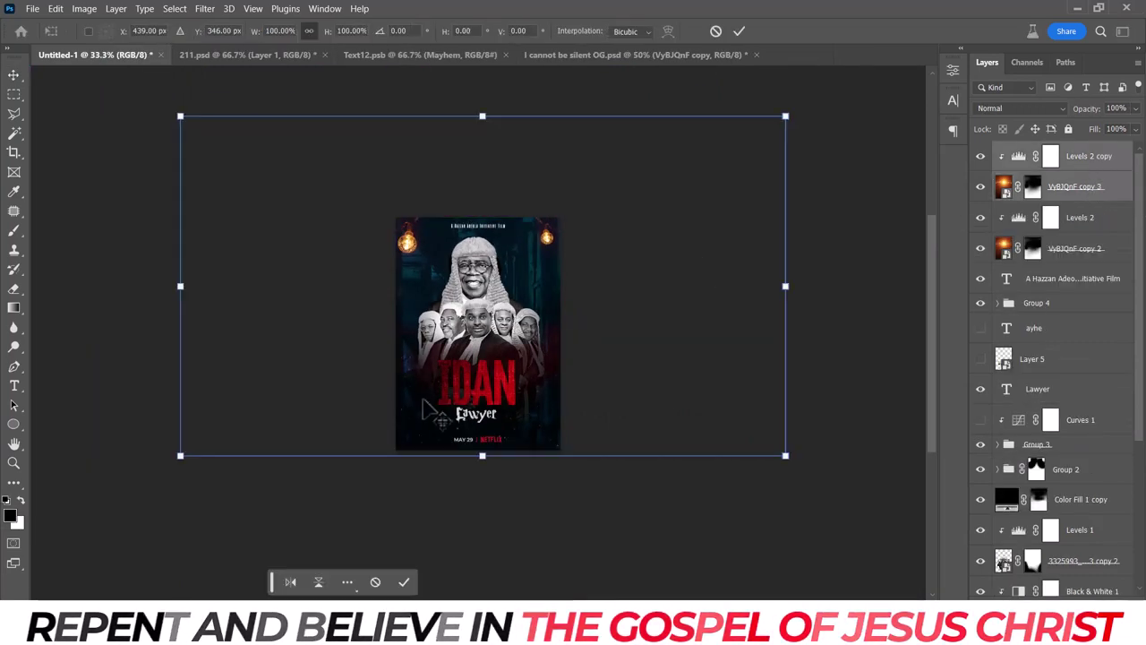
right_click(441, 452)
click(475, 432)
drag(466, 427, 492, 486)
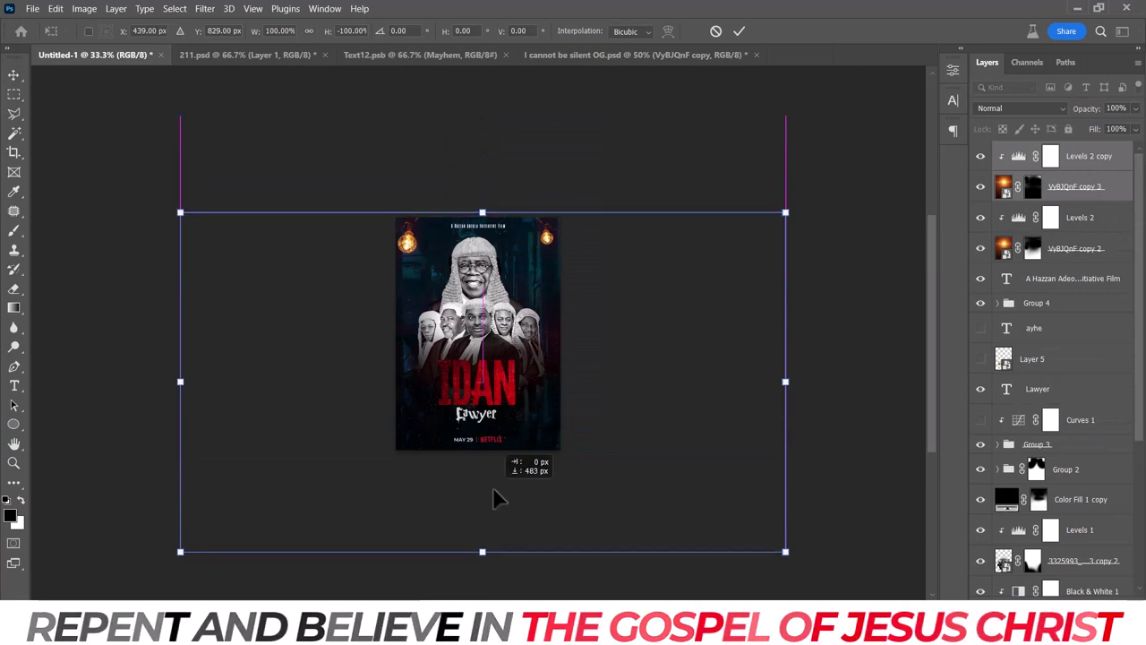
key(Return)
key(ctrl+plus)
key(ctrl+plus)
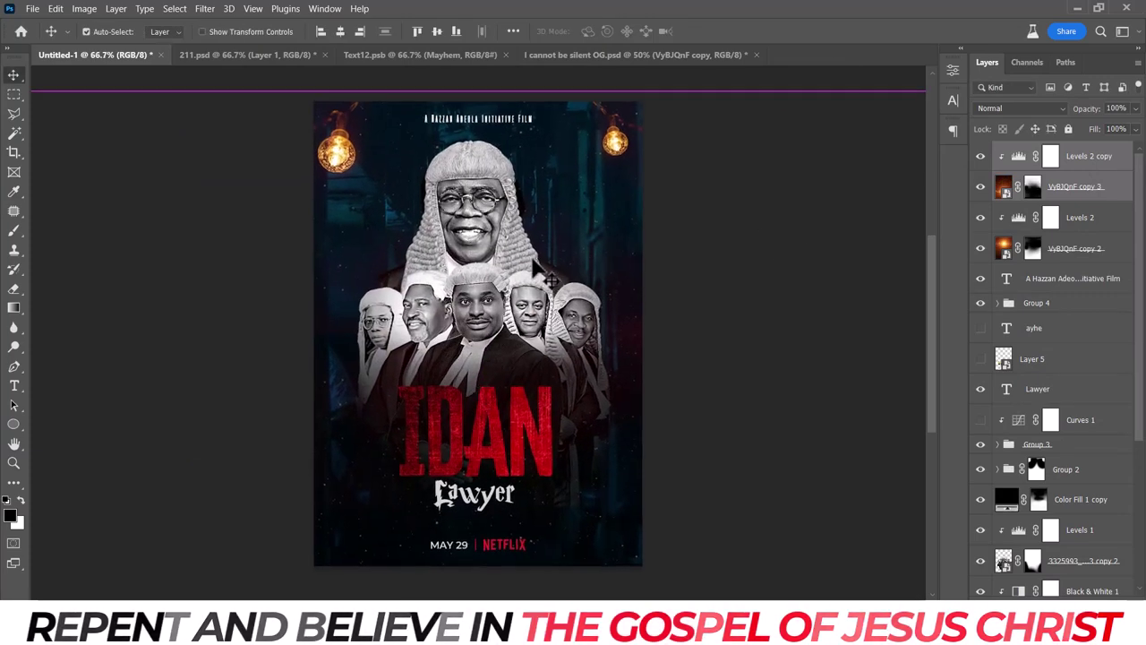
key(ctrl+minus)
Target the flipped glow copy's mask with a black brush for masking.
click(1033, 186)
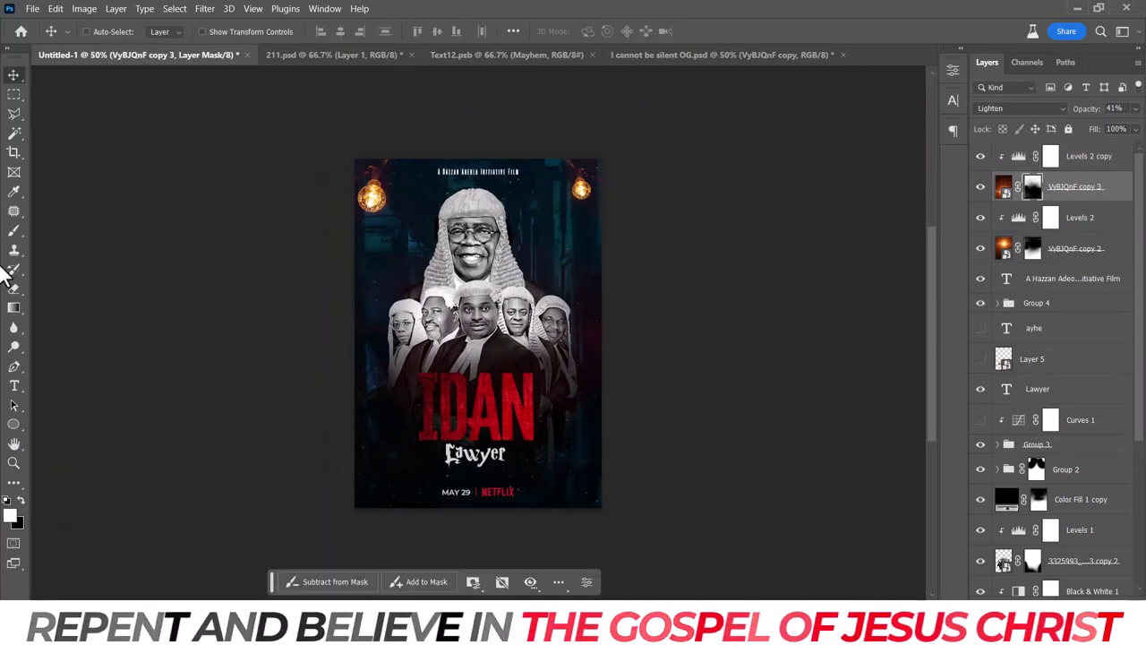
key(b)
key(x)
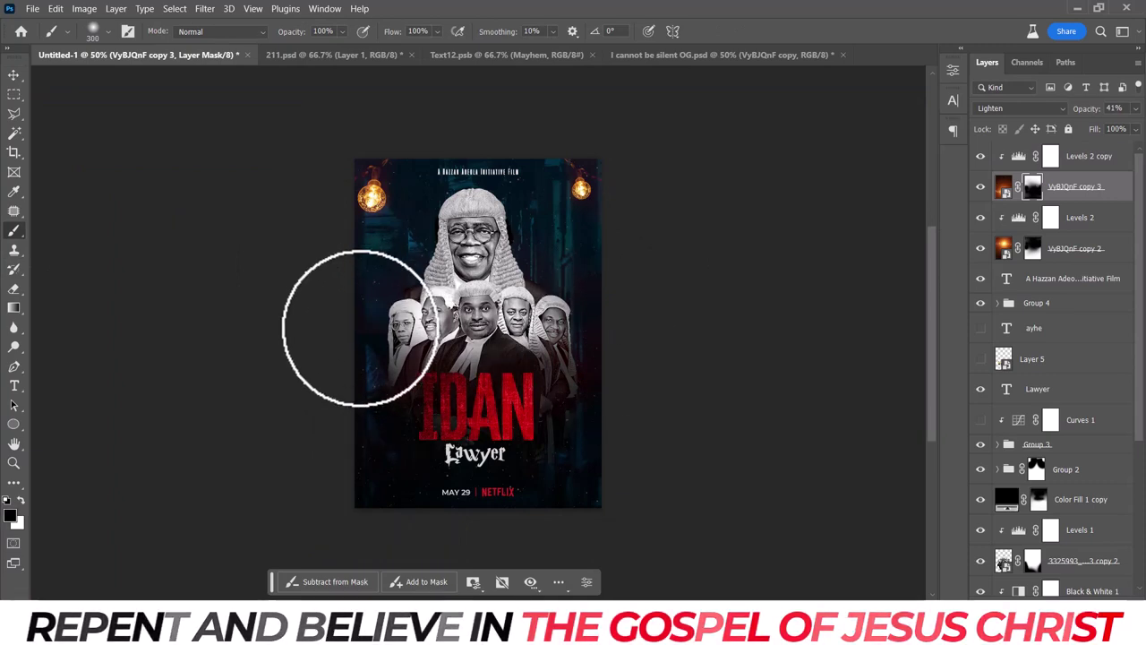
key(ctrl+plus)
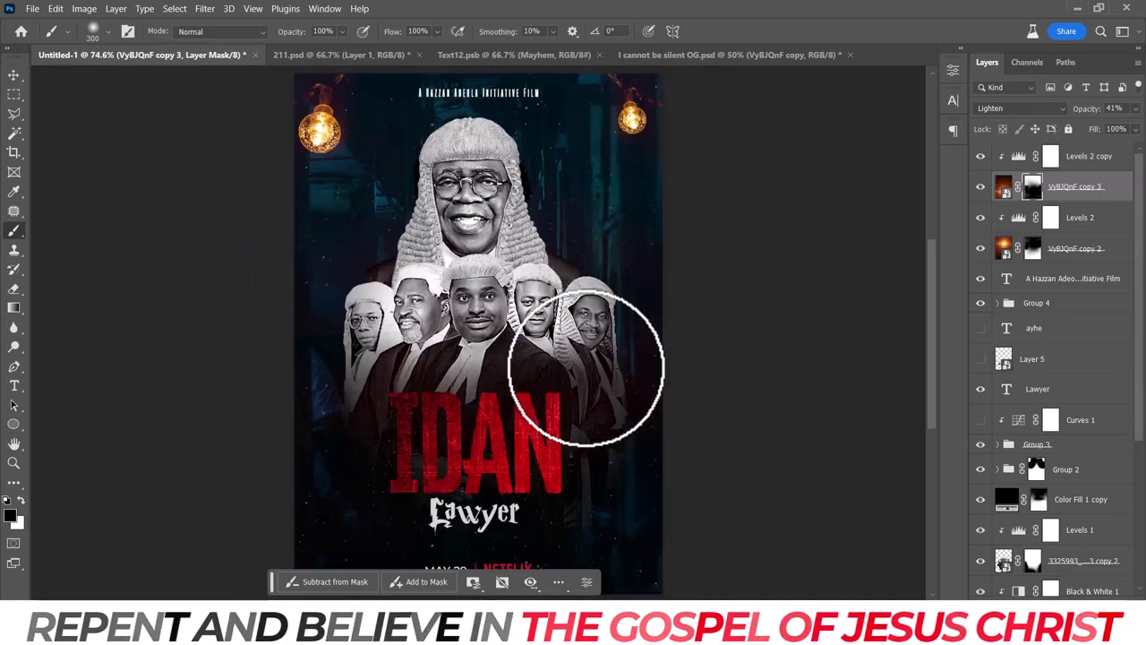
Tint Color Fill 1 copy dark navy #000313.
double_click(1006, 501)
drag(956, 286, 956, 276)
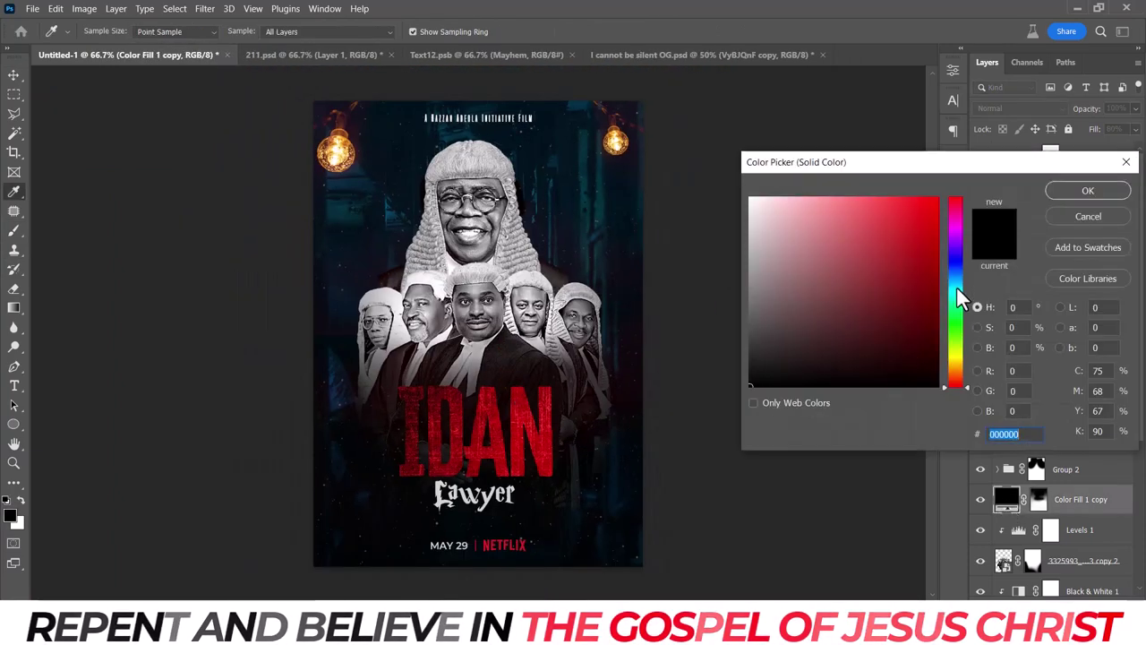
click(937, 359)
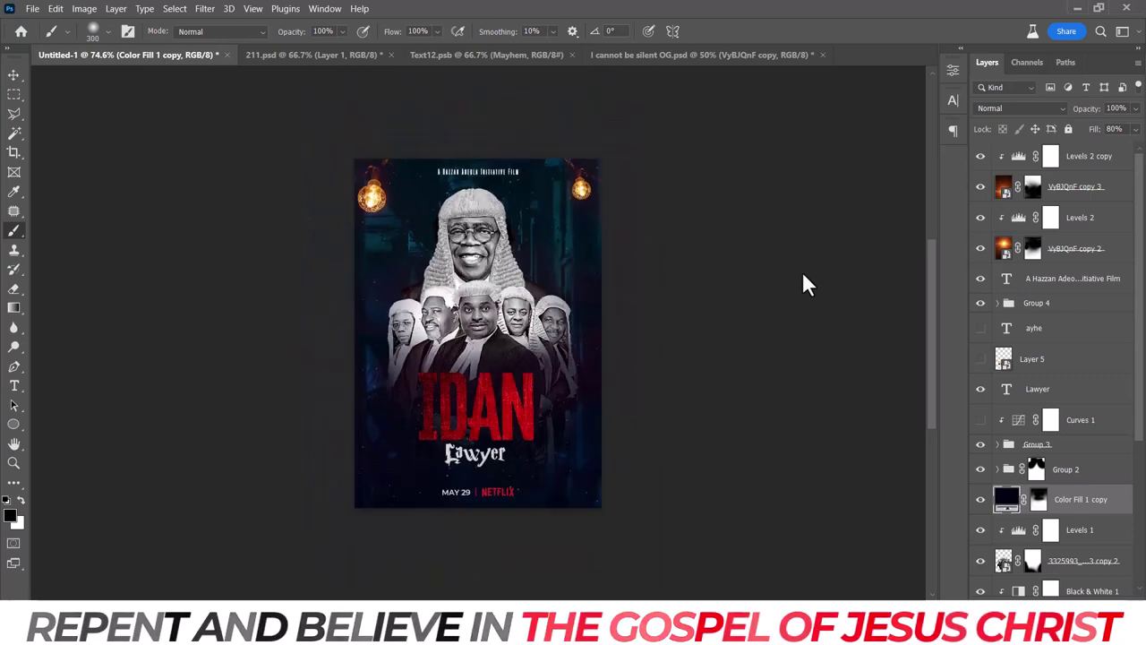
Delete the Curves 1 adjustment layer and Layer 6 from Group 3.
key(ctrl+plus)
key(ctrl+plus)
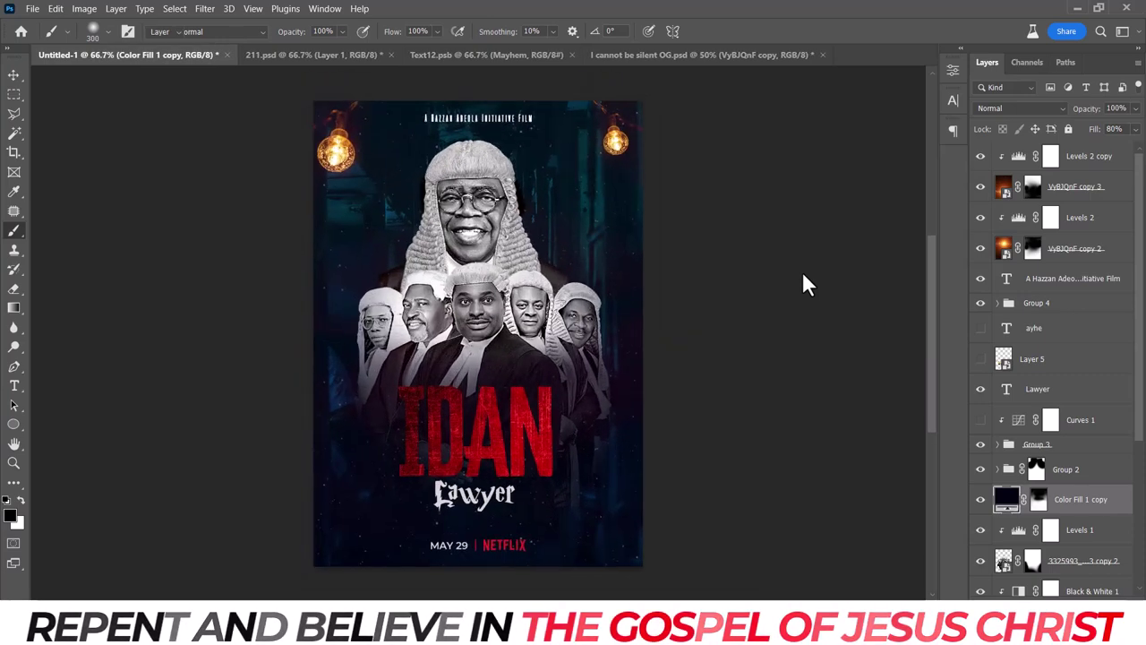
key(v)
click(980, 419)
click(1085, 424)
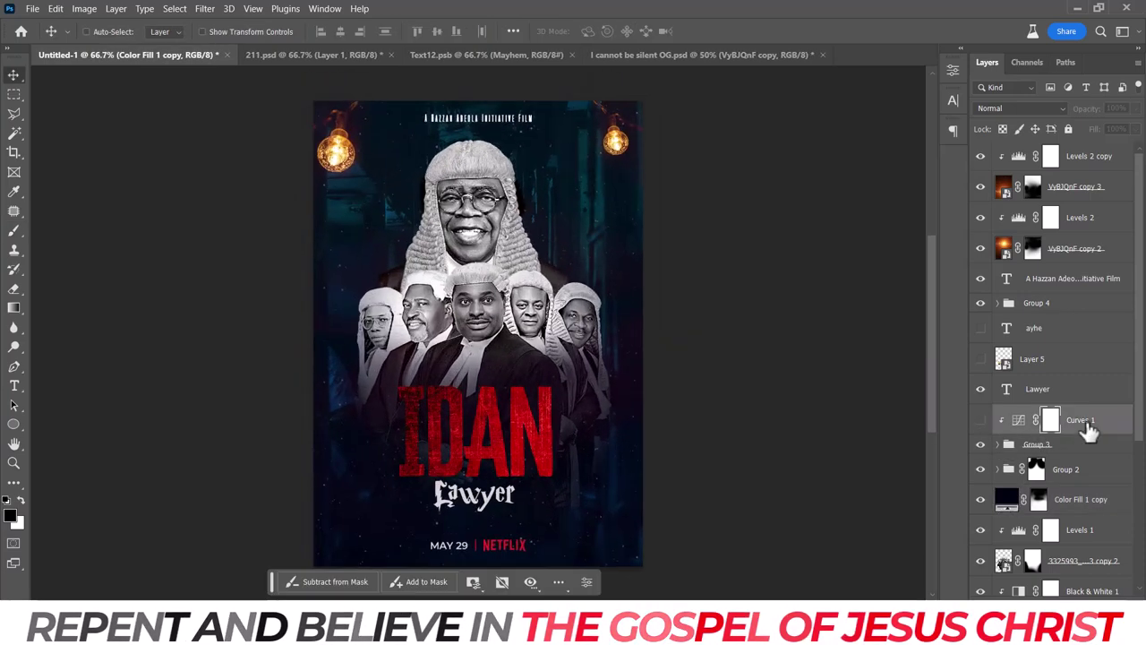
key(Delete)
click(998, 414)
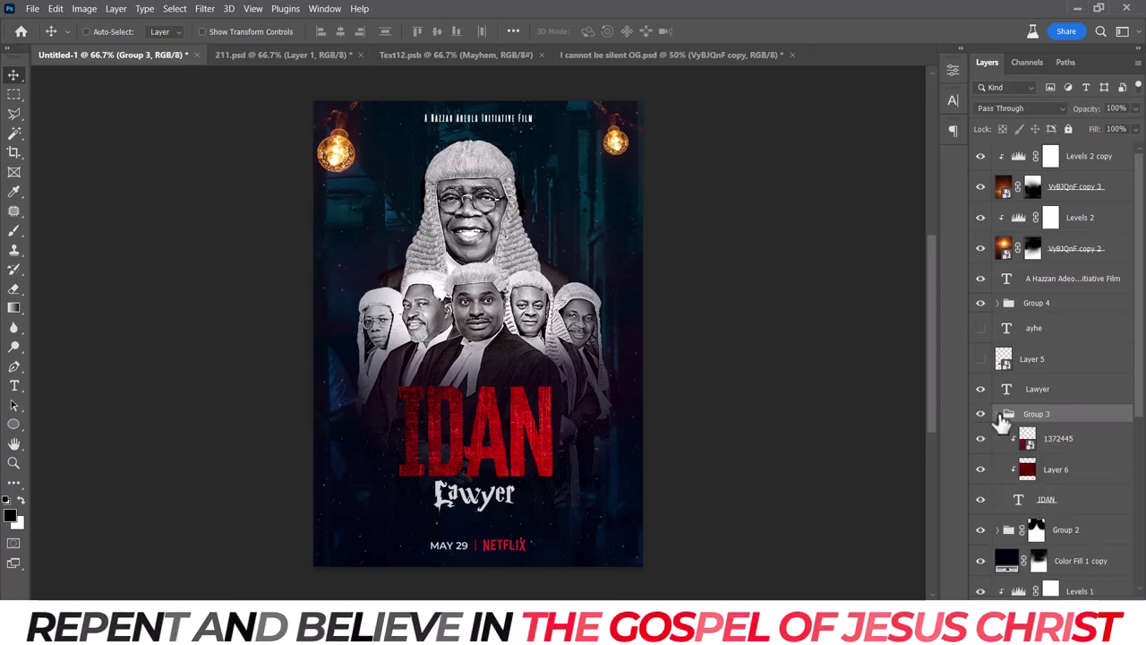
click(1056, 469)
key(Delete)
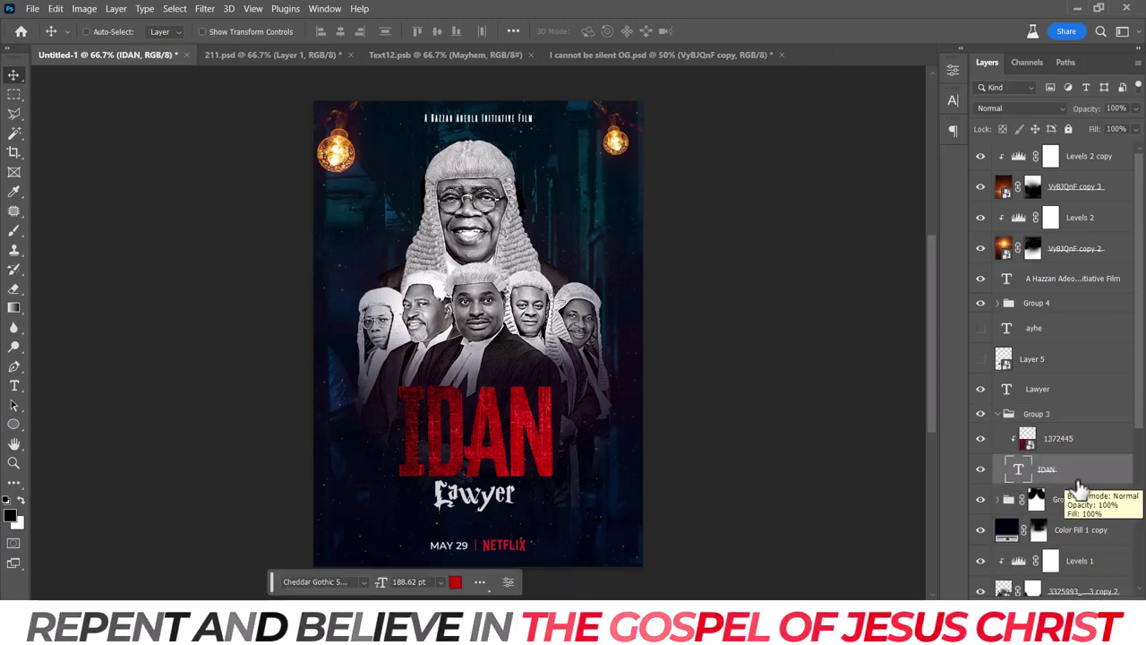
Give Group 3 a drop shadow with distance 4 px and size 43 px.
click(1038, 415)
click(999, 415)
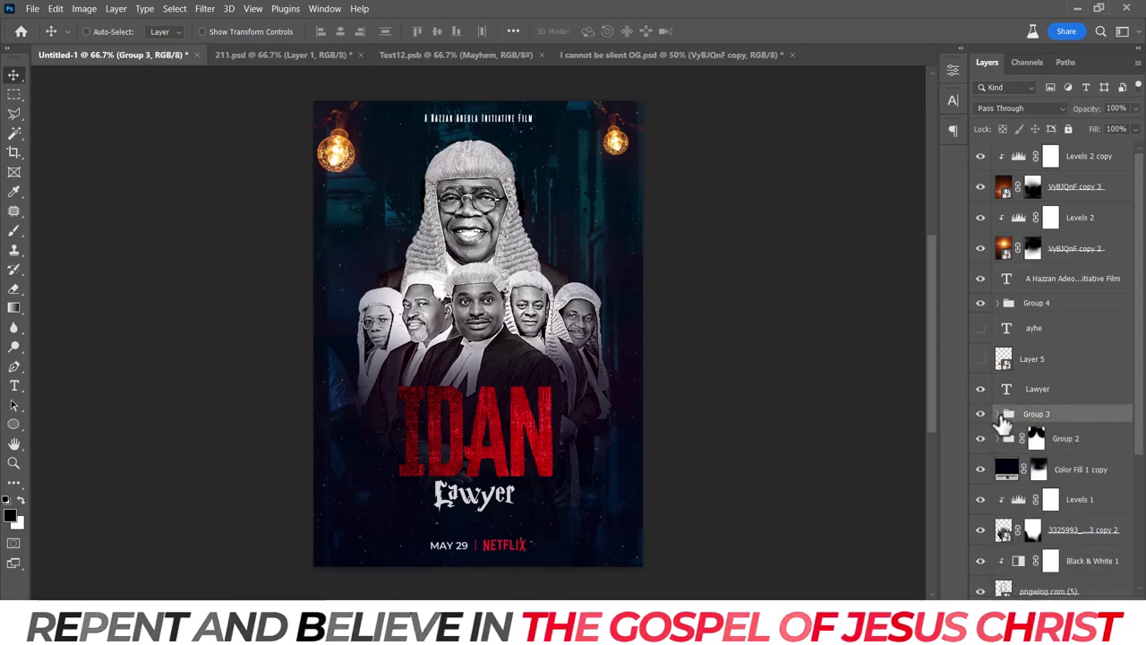
double_click(1082, 421)
click(577, 350)
click(606, 350)
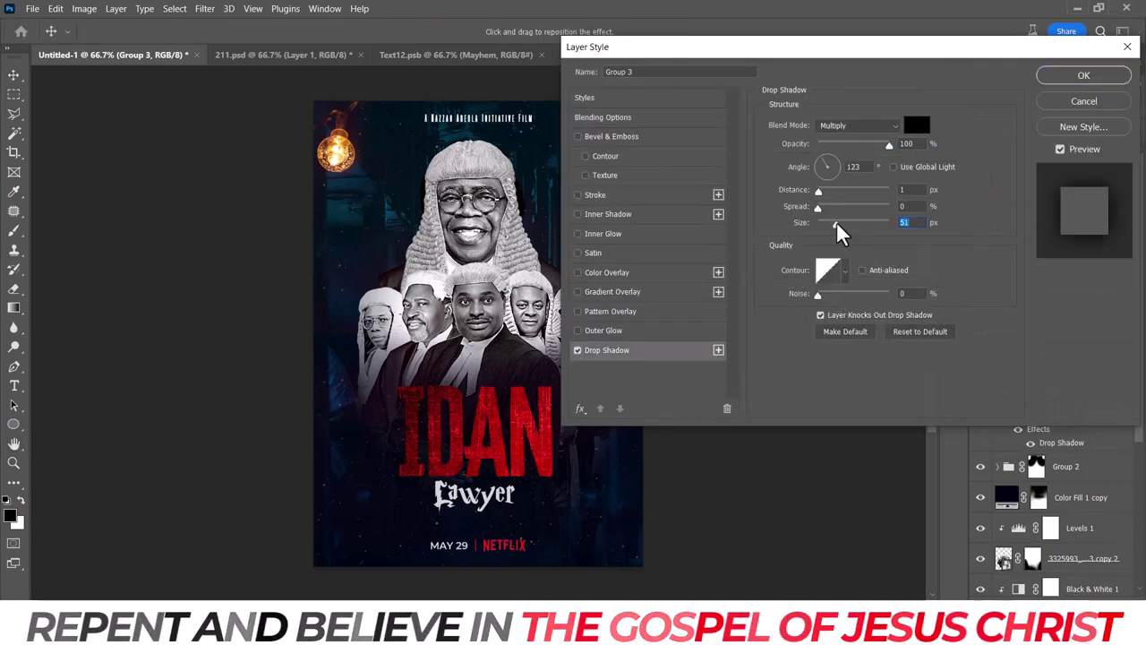
drag(840, 231, 837, 231)
drag(817, 192, 826, 204)
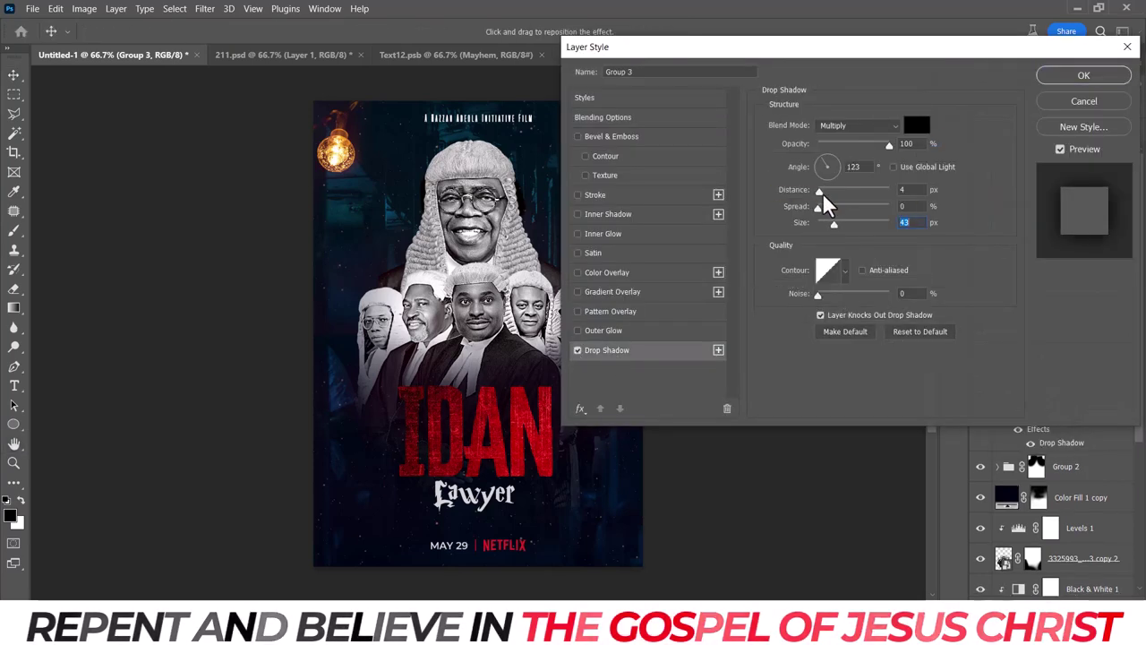
click(1079, 75)
click(1127, 417)
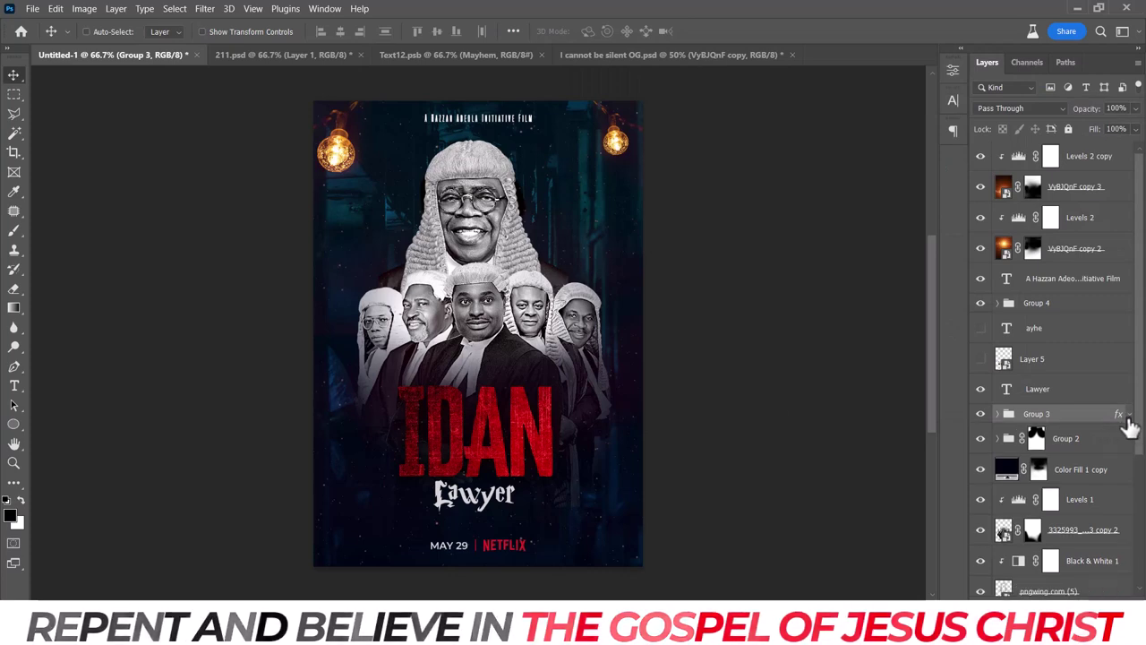
key(ctrl+minus)
Lower the flipped bottom glow copy's opacity to 13% and select the background fill layer.
click(1087, 186)
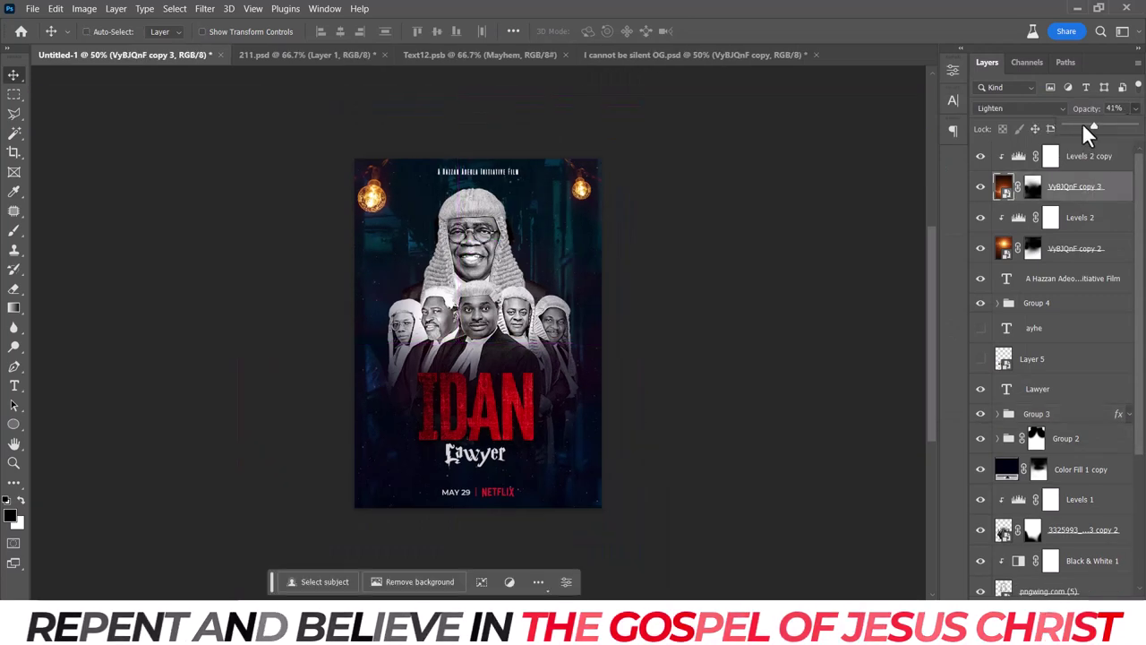
drag(1084, 124, 1066, 125)
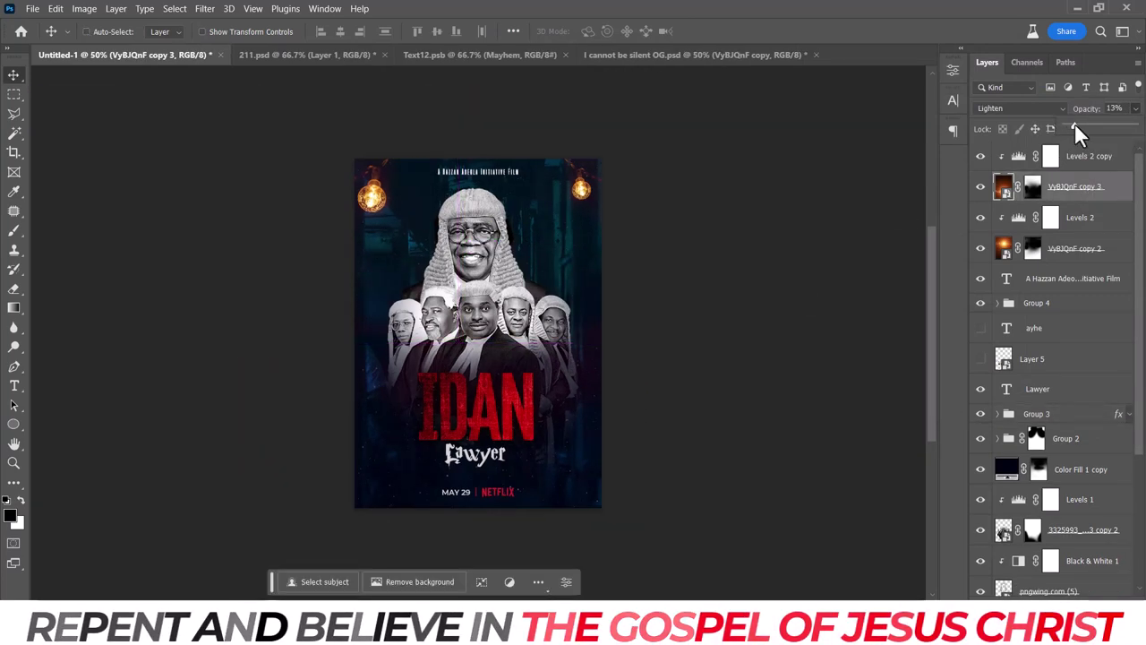
key(ctrl+plus)
ctrl+click(606, 336)
key(ctrl+minus)
key(ctrl+minus)
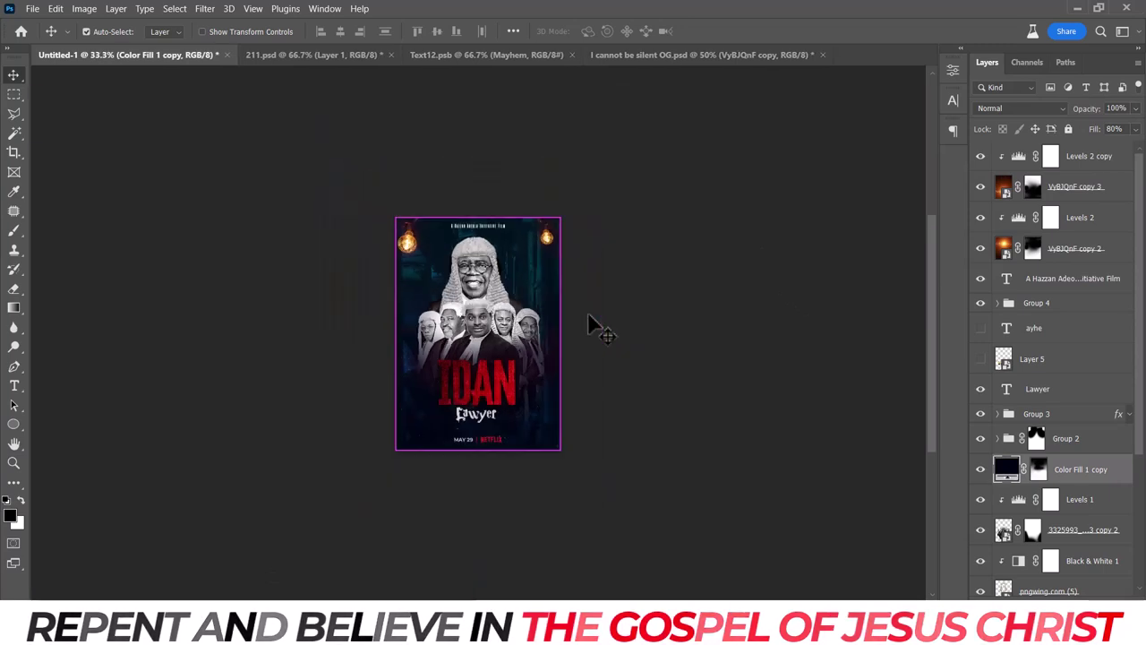
Check the poster at several zoom levels, then switch to Chrome's image search.
key(ctrl+minus)
key(ctrl+minus)
key(ctrl+plus)
key(ctrl+plus)
key(ctrl+plus)
key(ctrl+minus)
key(ctrl+plus)
key(ctrl+plus)
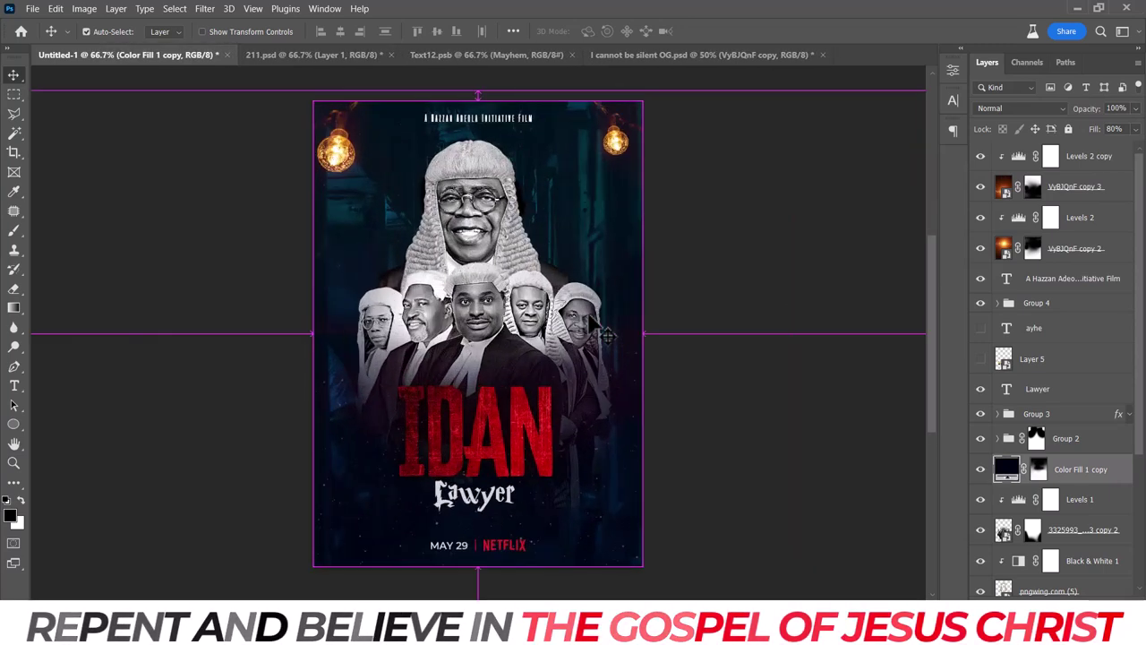
key(ctrl+minus)
key(ctrl+minus)
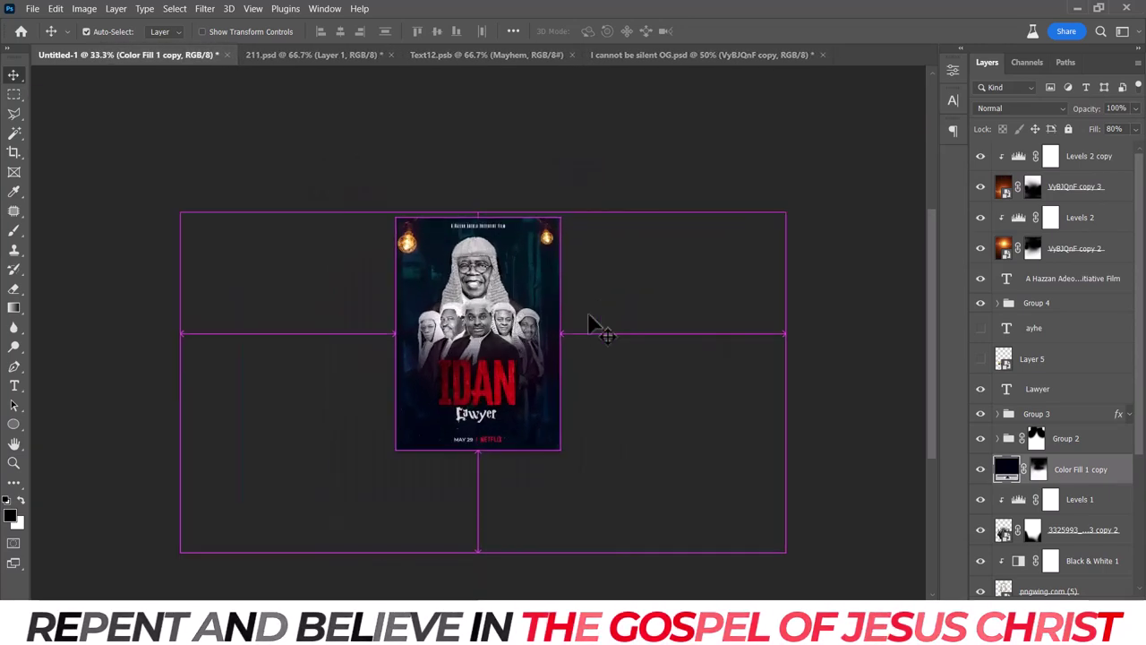
key(ctrl+plus)
key(ctrl+minus)
key(ctrl+plus)
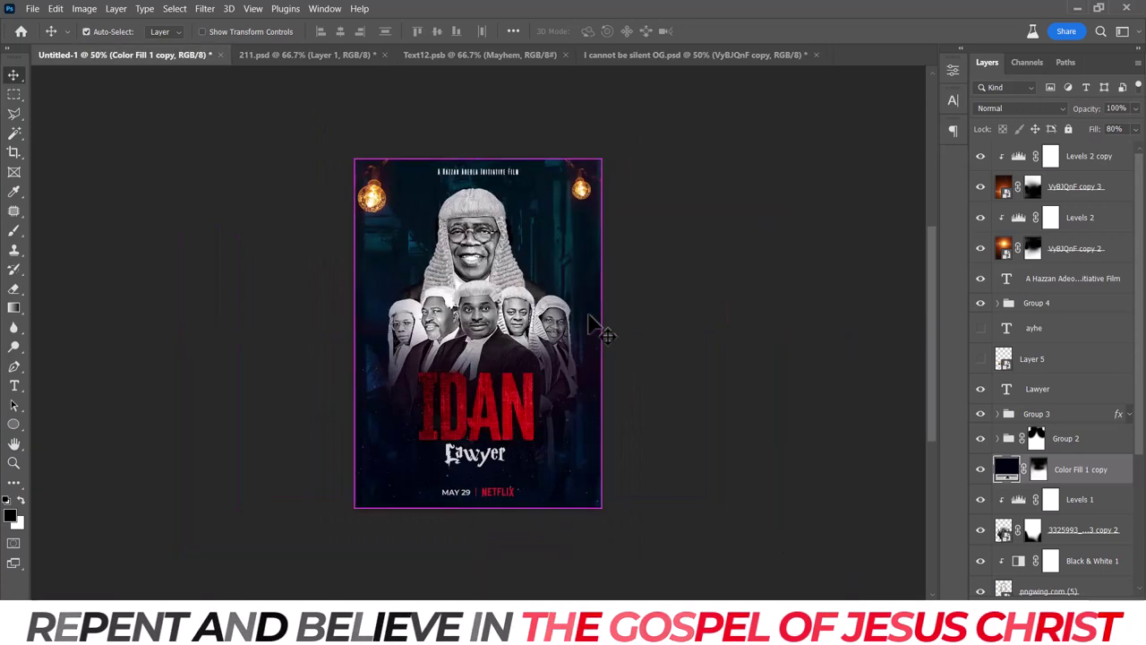
key(alt+Tab)
click(741, 12)
Search Google Images for 'lawyer law books background' and browse the results.
triple_click(143, 90)
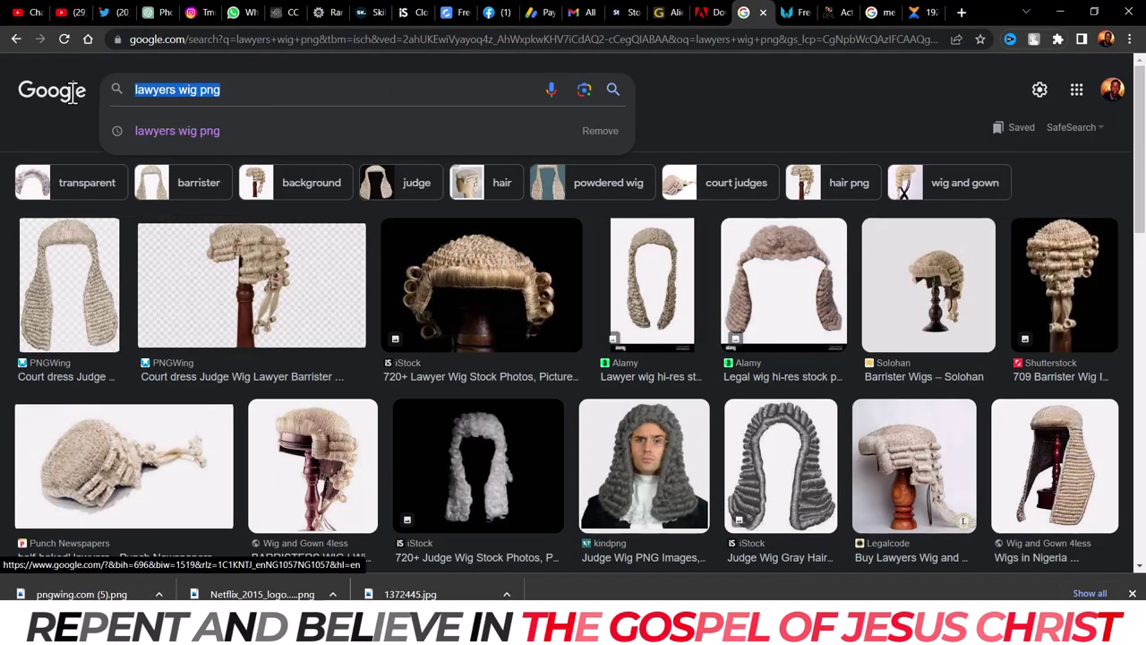
text(lawyer books ba)
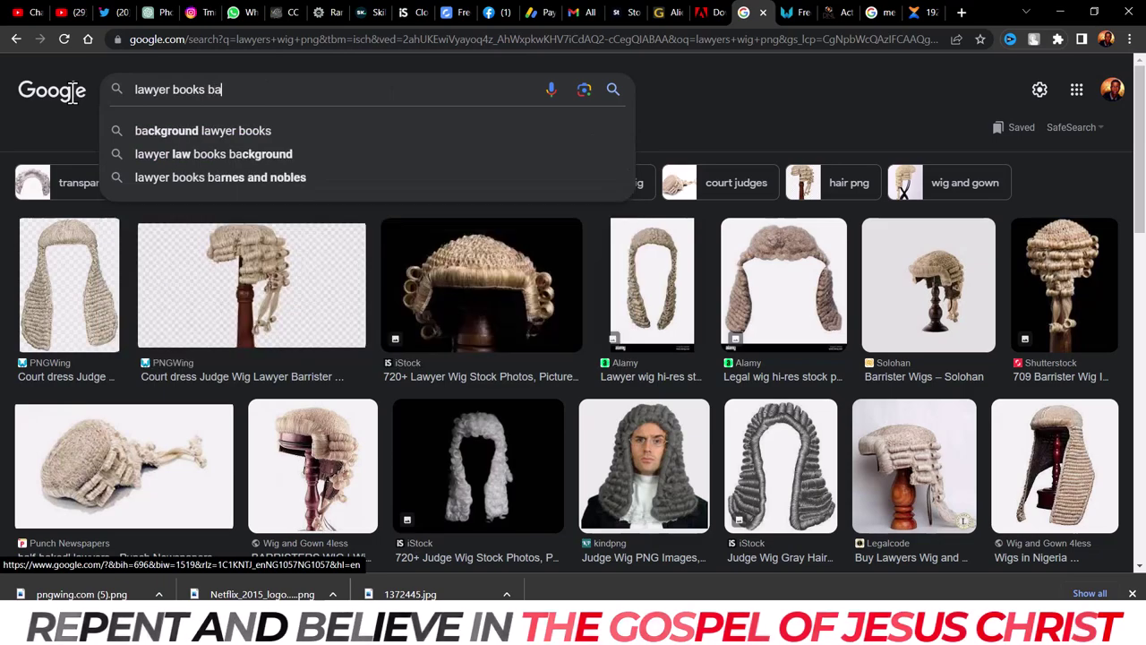
click(152, 154)
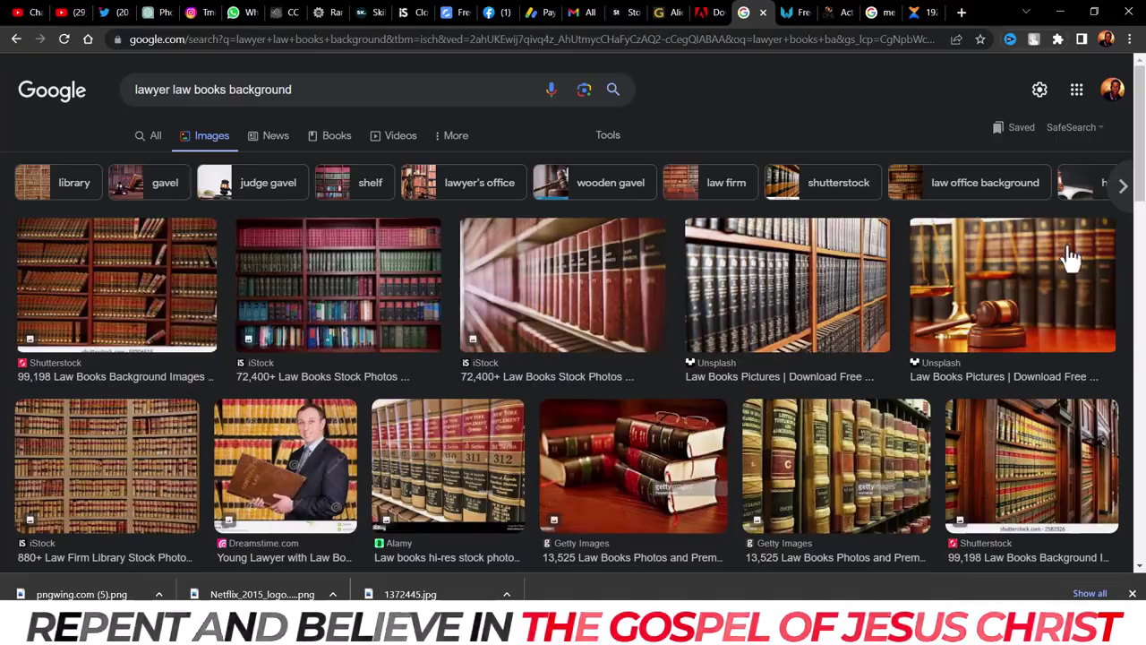
scroll(1101, 313, down, 4)
scroll(1128, 358, down, 4)
scroll(1140, 383, down, 2)
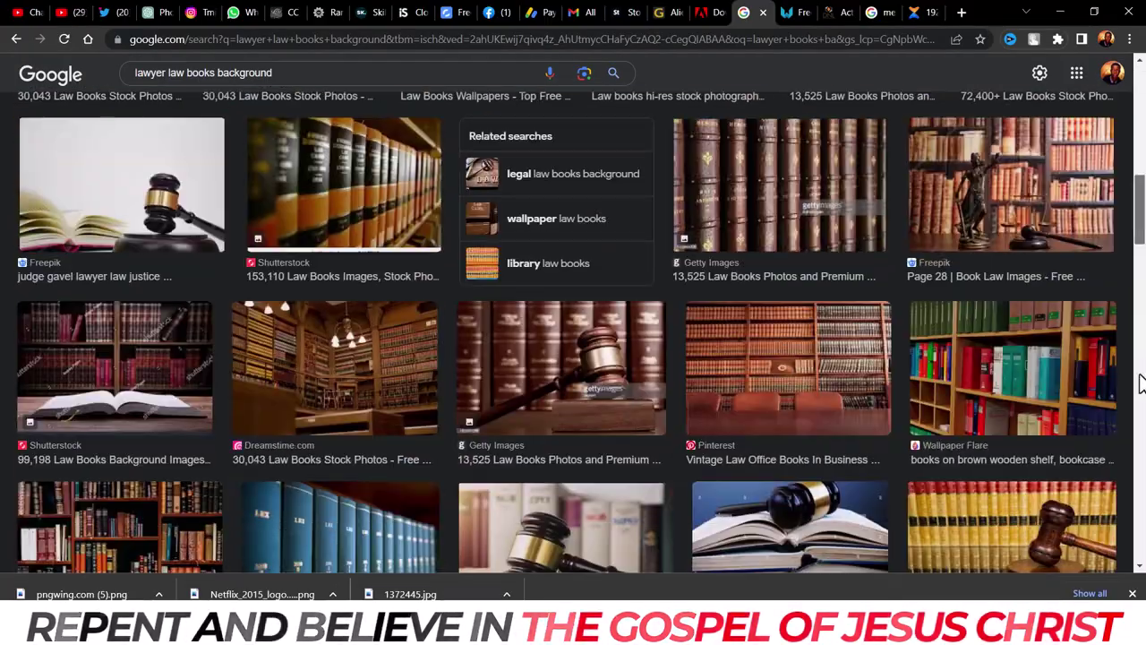
scroll(1142, 339, down, 5)
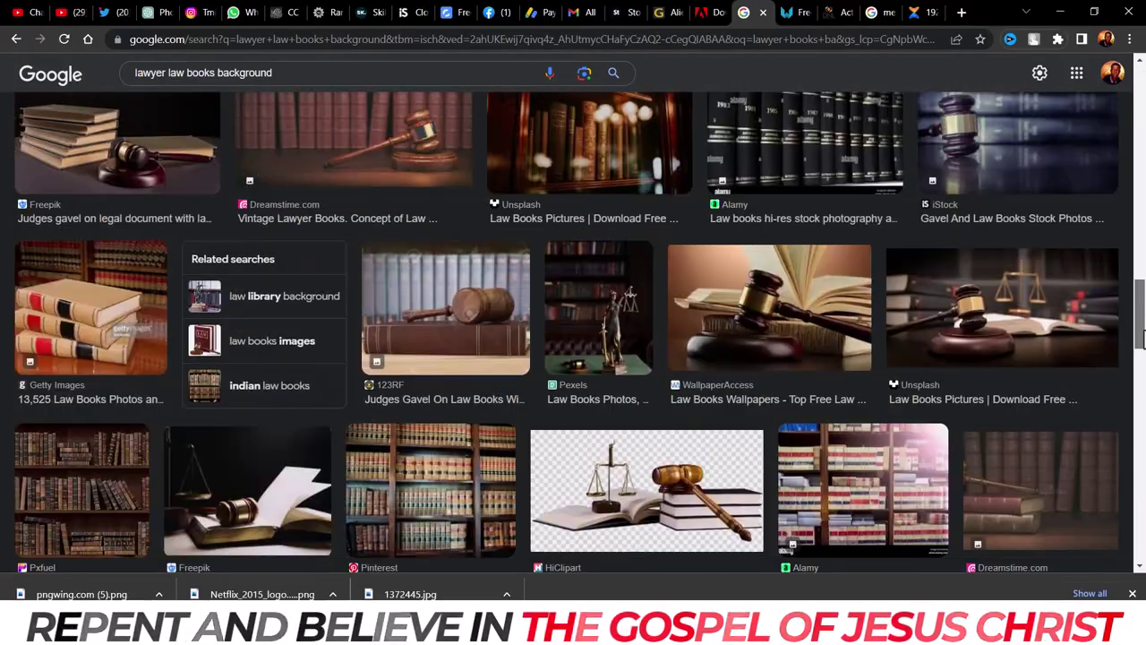
Preview the Pexels lady justice and 123RF bookshelf images and a related background.
click(639, 319)
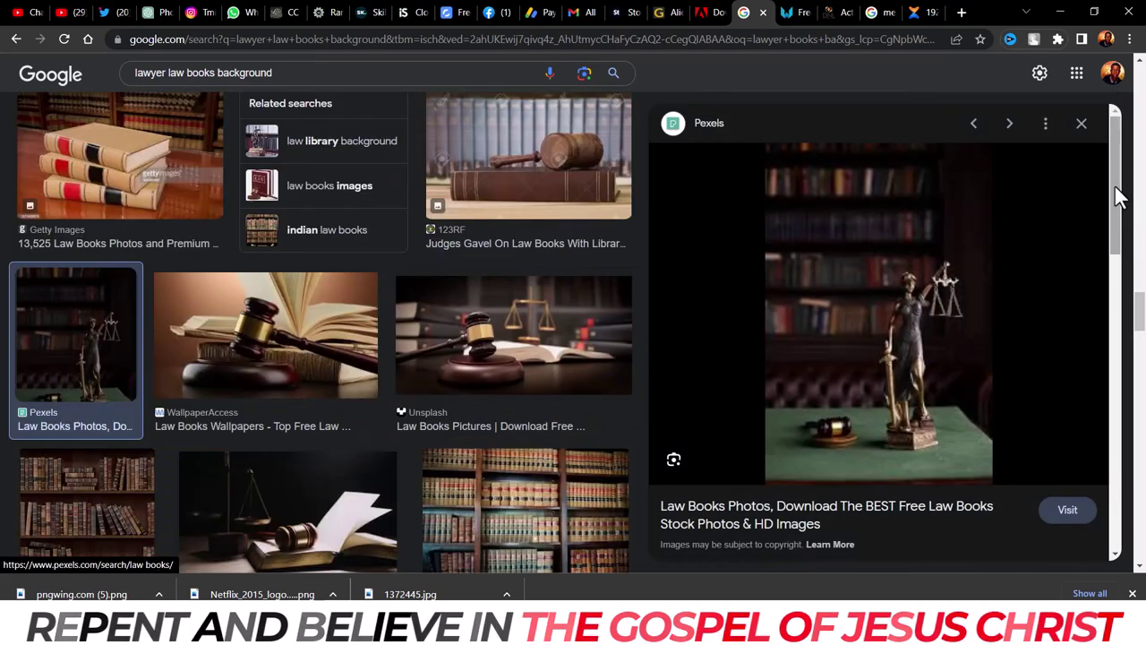
mouse_move(1117, 197)
mouse_down()
mouse_move(1119, 404)
mouse_move(1118, 191)
mouse_up()
click(1082, 123)
scroll(1143, 324, down, 4)
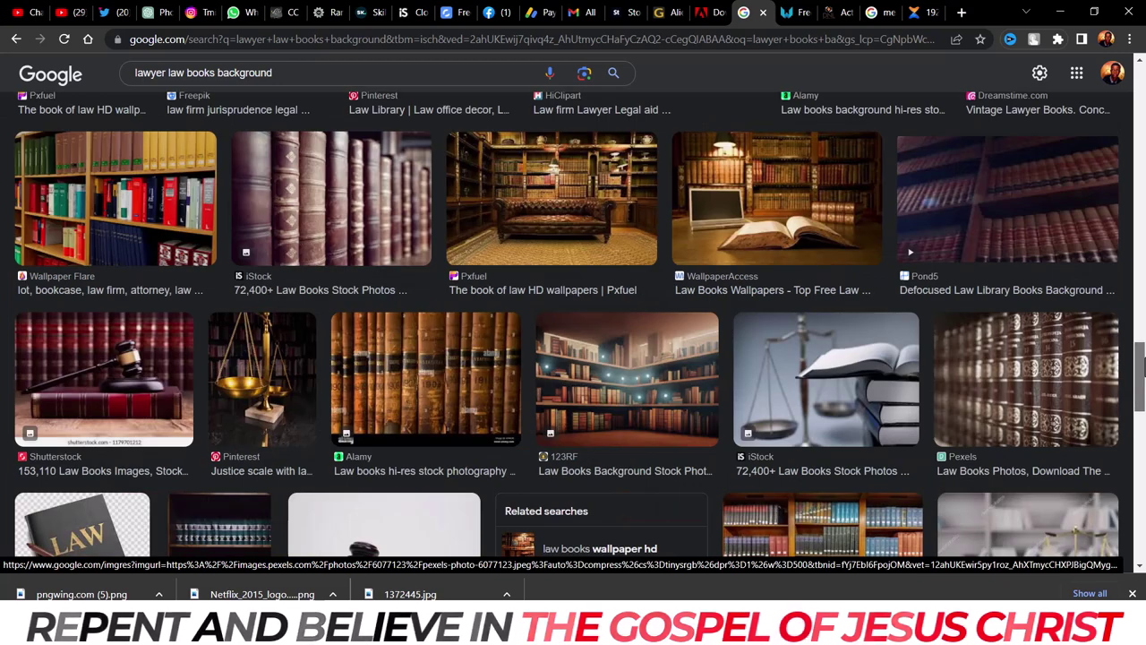
click(711, 366)
scroll(862, 269, down, 2)
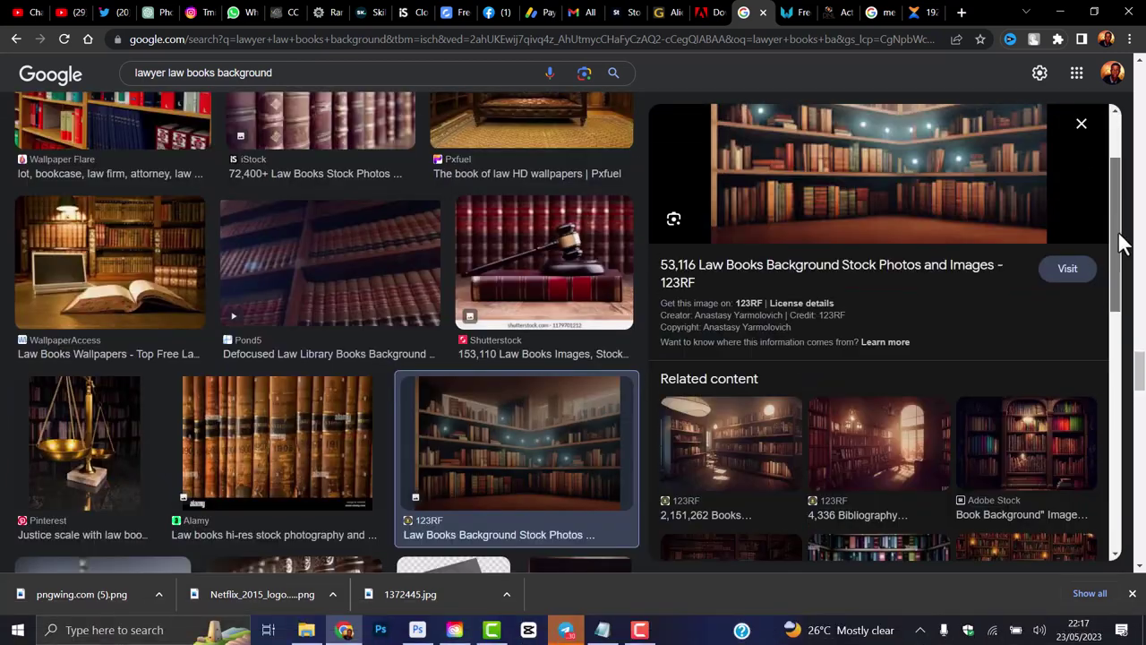
click(844, 447)
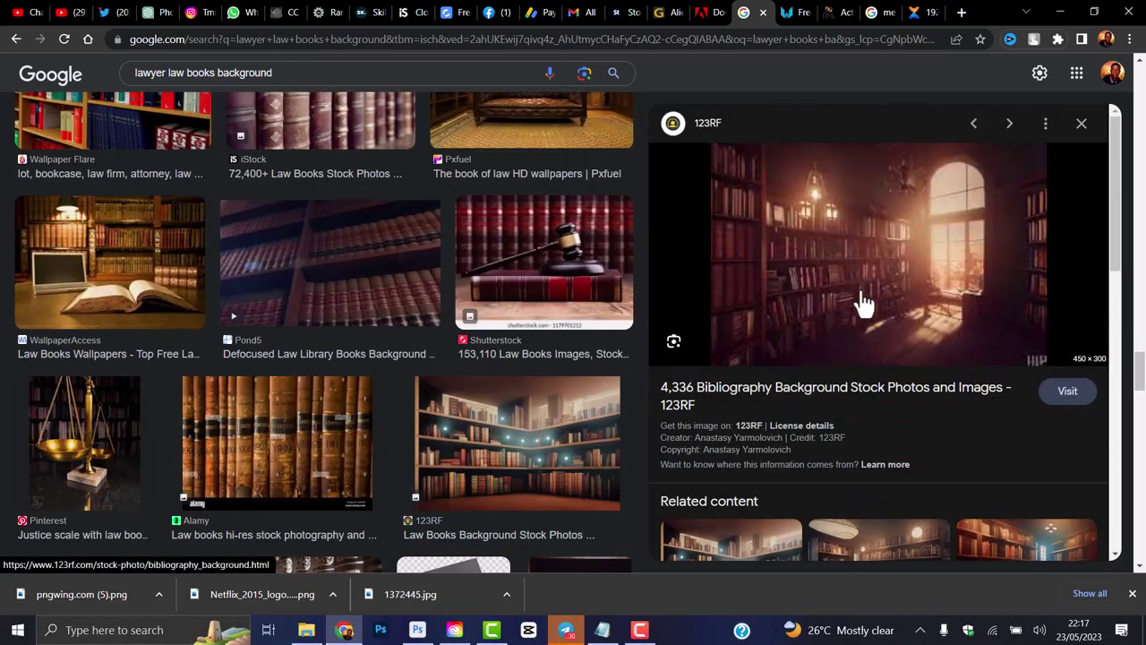
click(1082, 124)
Open the Adobe Stock 'Book Background' image related to the 123RF bookshelf result.
scroll(1140, 394, down, 5)
scroll(1141, 394, up, 5)
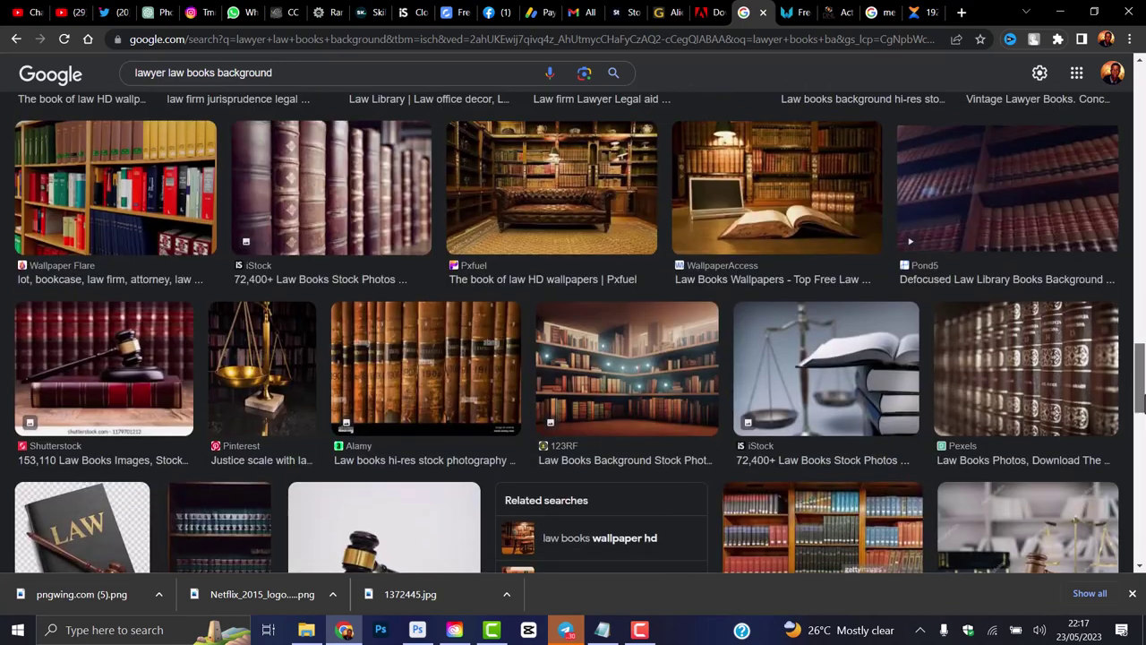
click(660, 435)
scroll(1114, 291, down, 4)
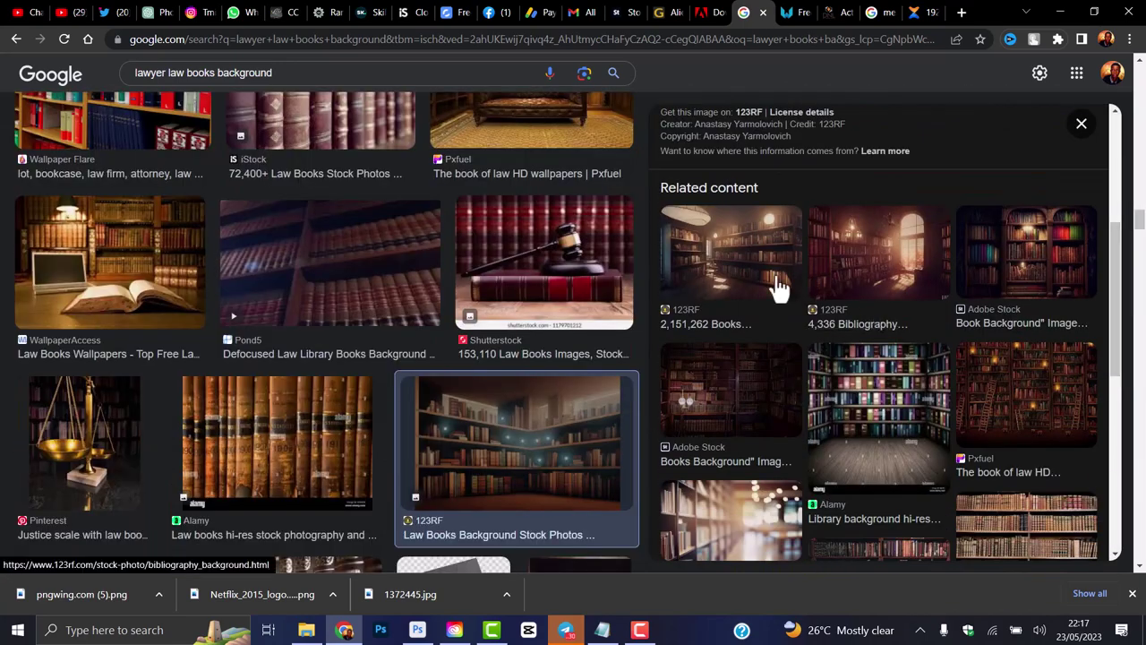
click(718, 474)
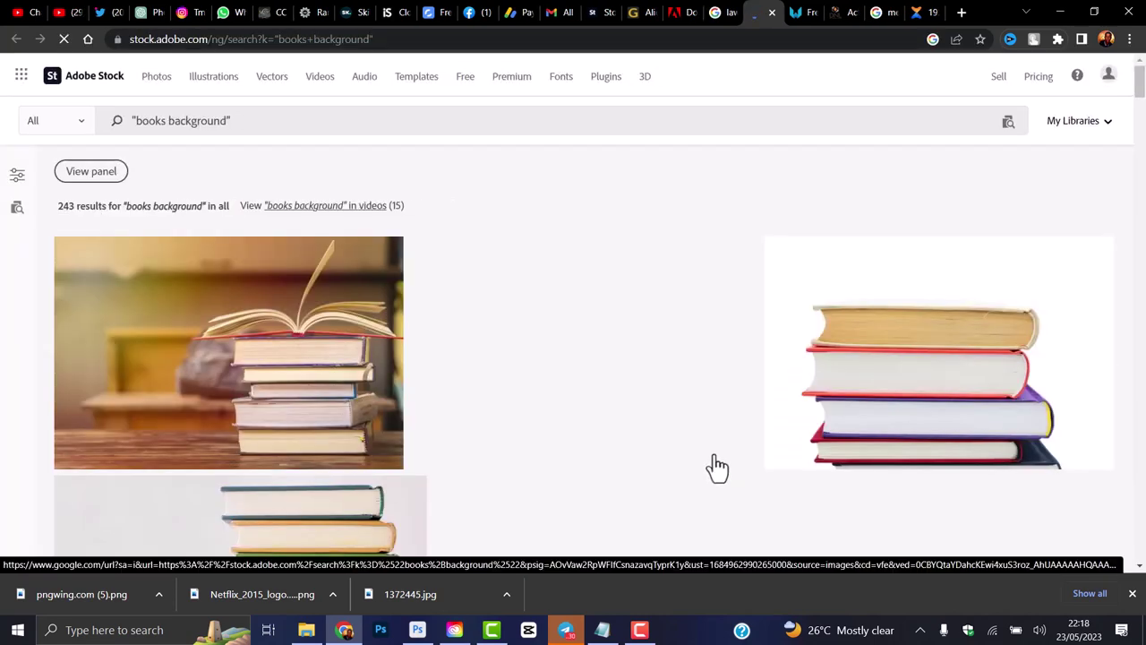
Switch Chrome to the other browser profile and restore its previous tabs.
click(465, 38)
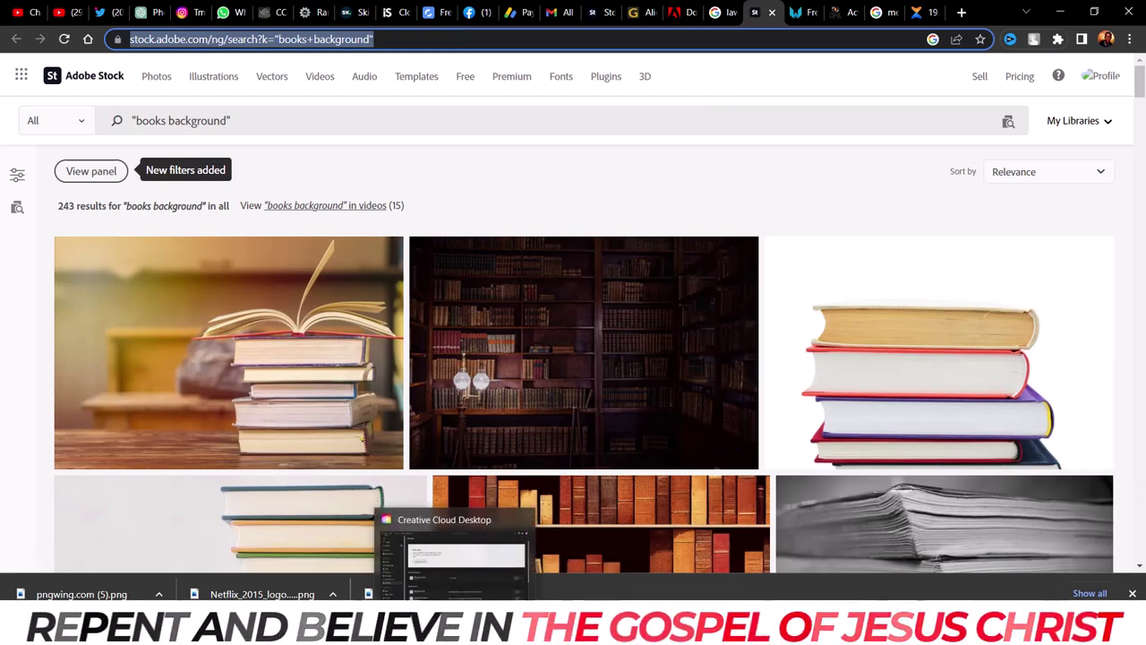
click(1105, 39)
click(964, 317)
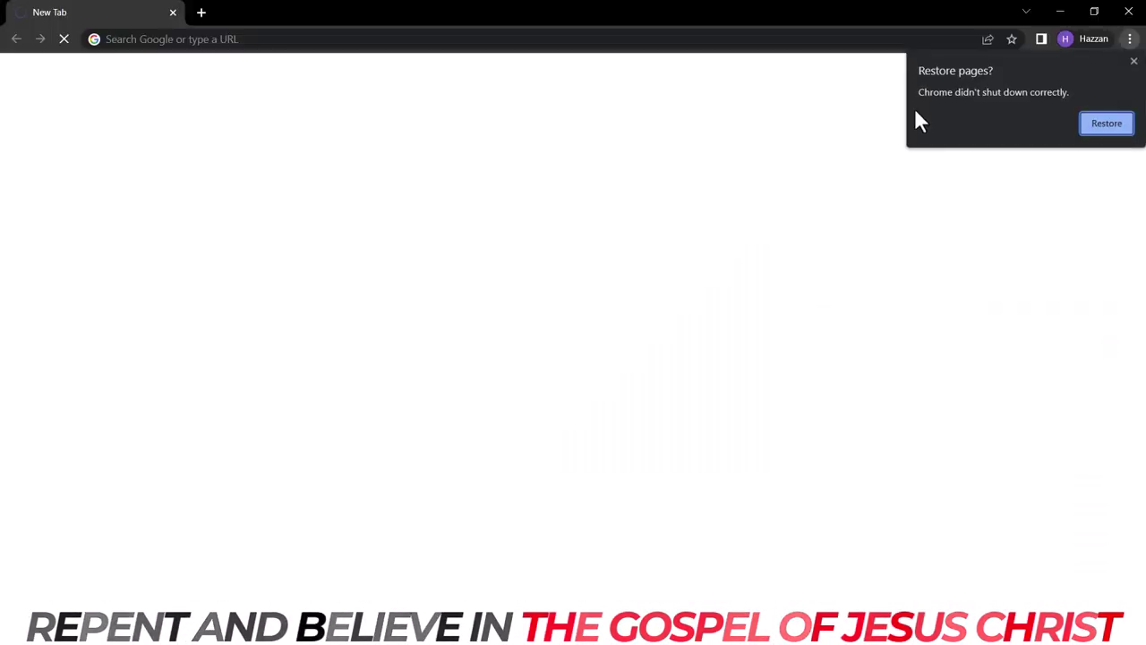
click(1111, 121)
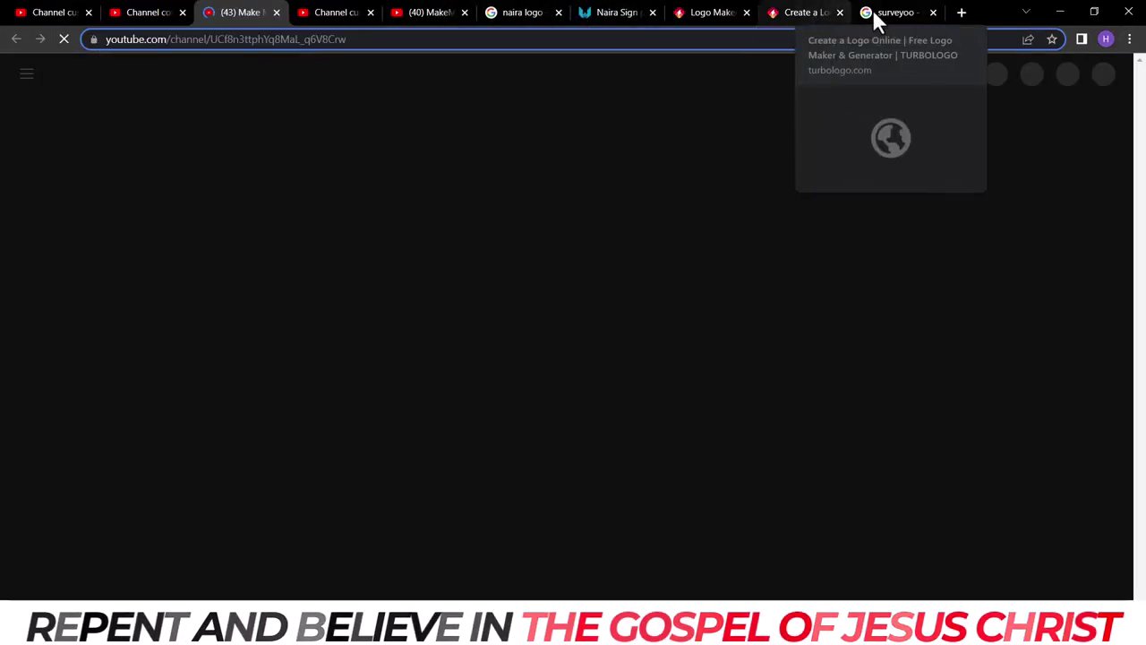
Search 'adobe stock' and go to Adobe Stock's sign-in page.
click(517, 39)
text(adobe )
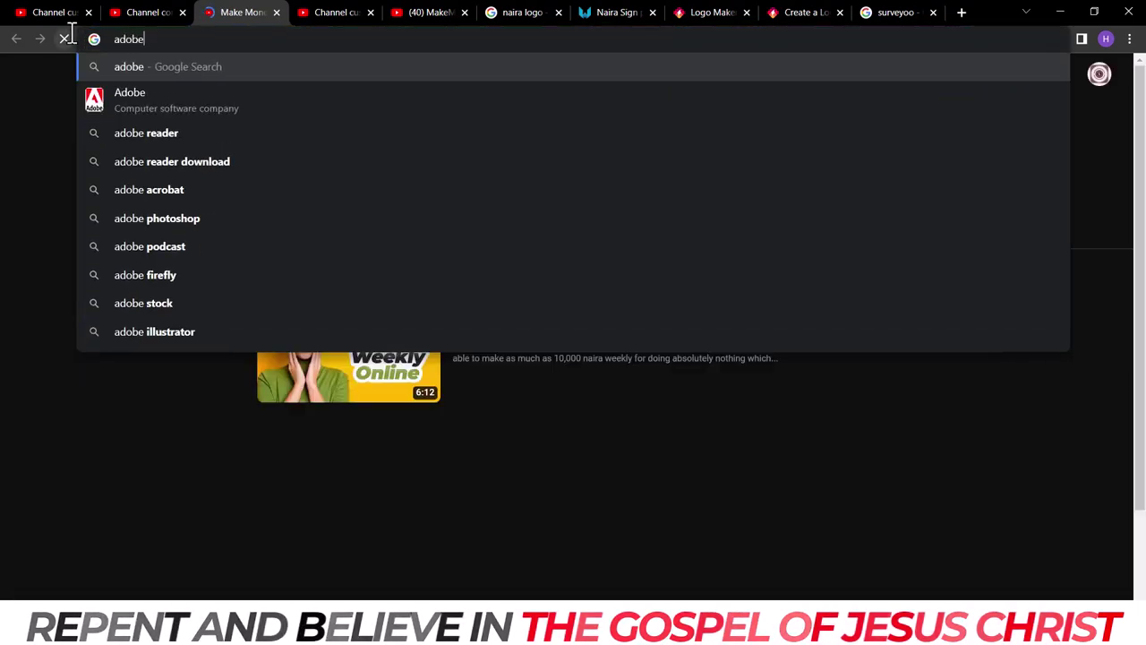
text(s)
click(133, 92)
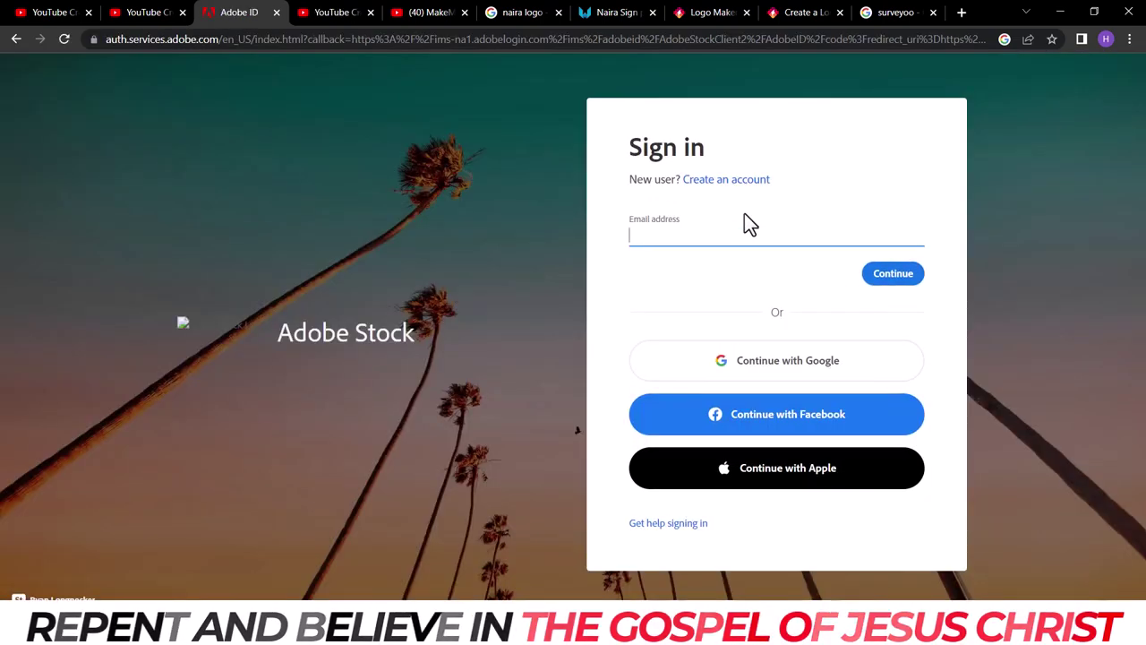
Sign in to Adobe Stock with another Google account's e-mail and password, declining the new Chrome profile.
click(783, 367)
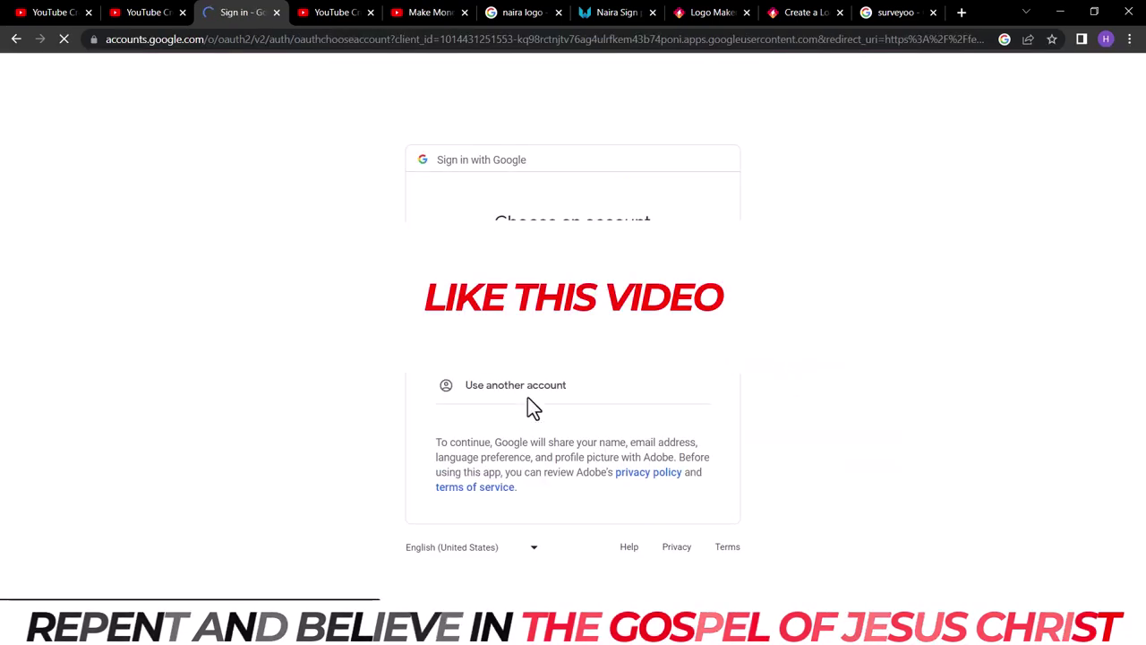
click(527, 396)
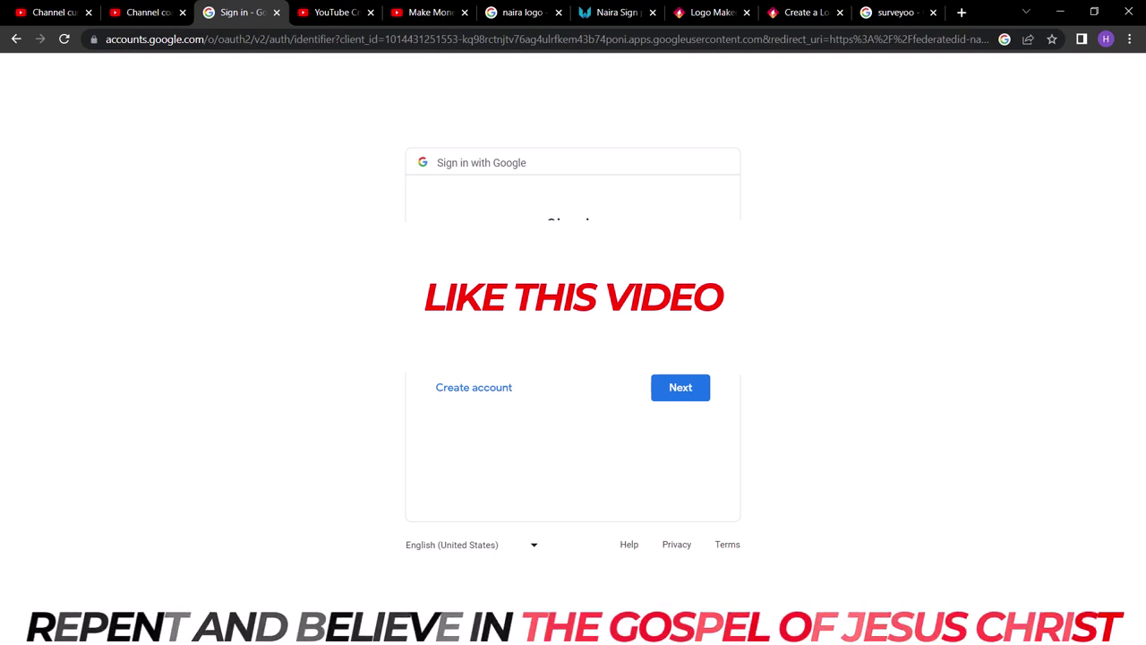
key(Return)
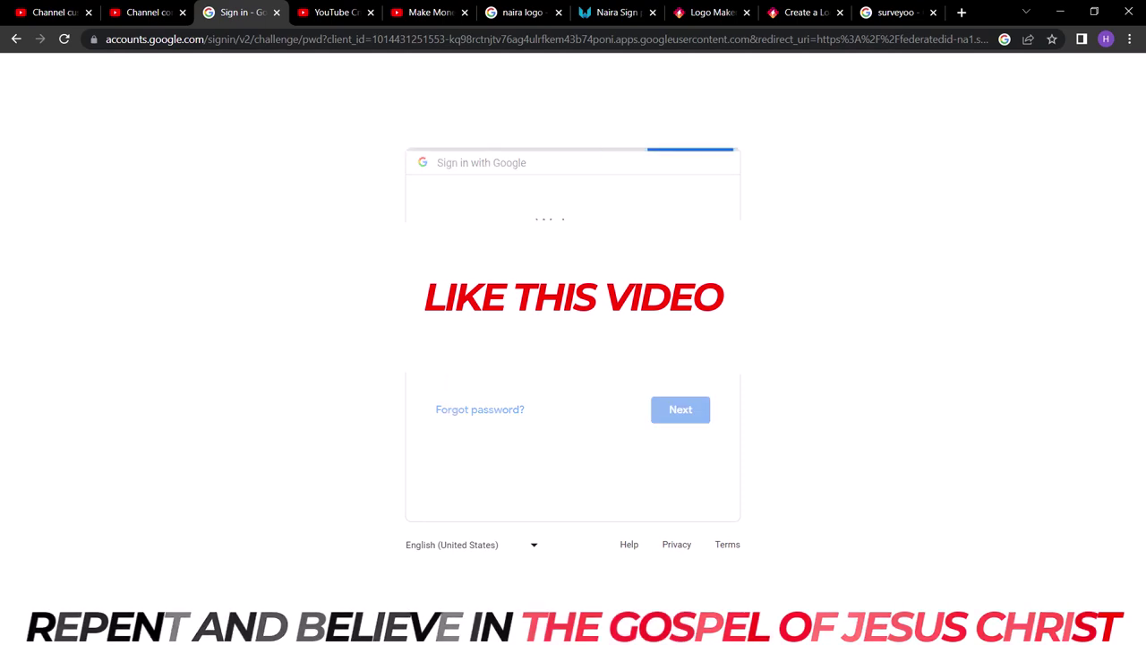
key(Return)
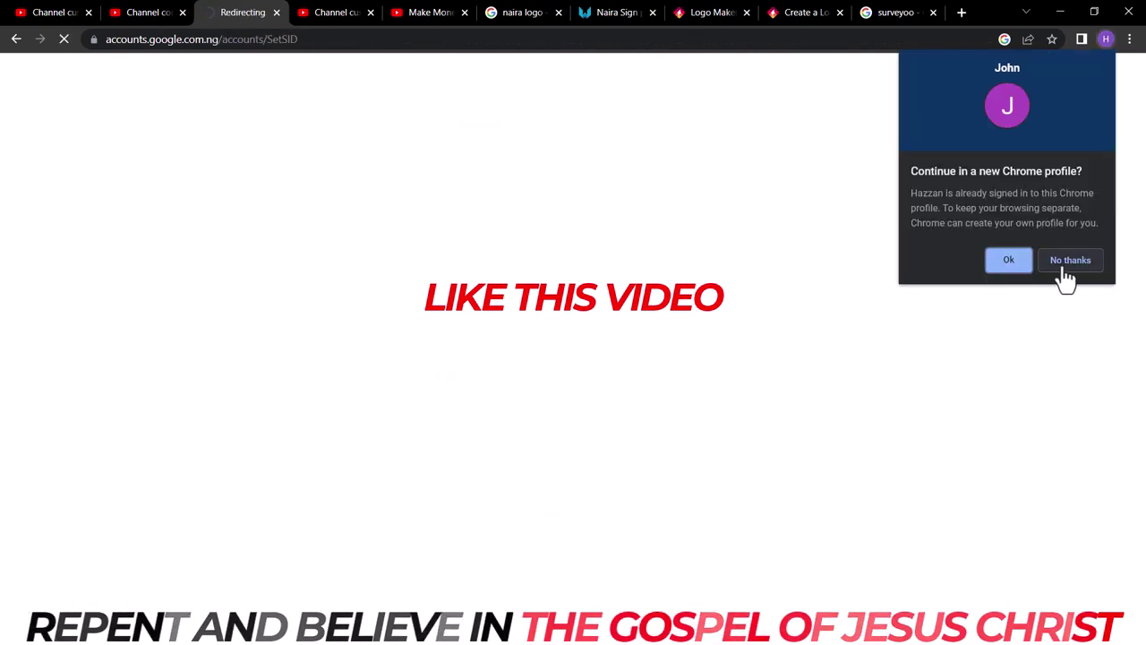
click(1063, 265)
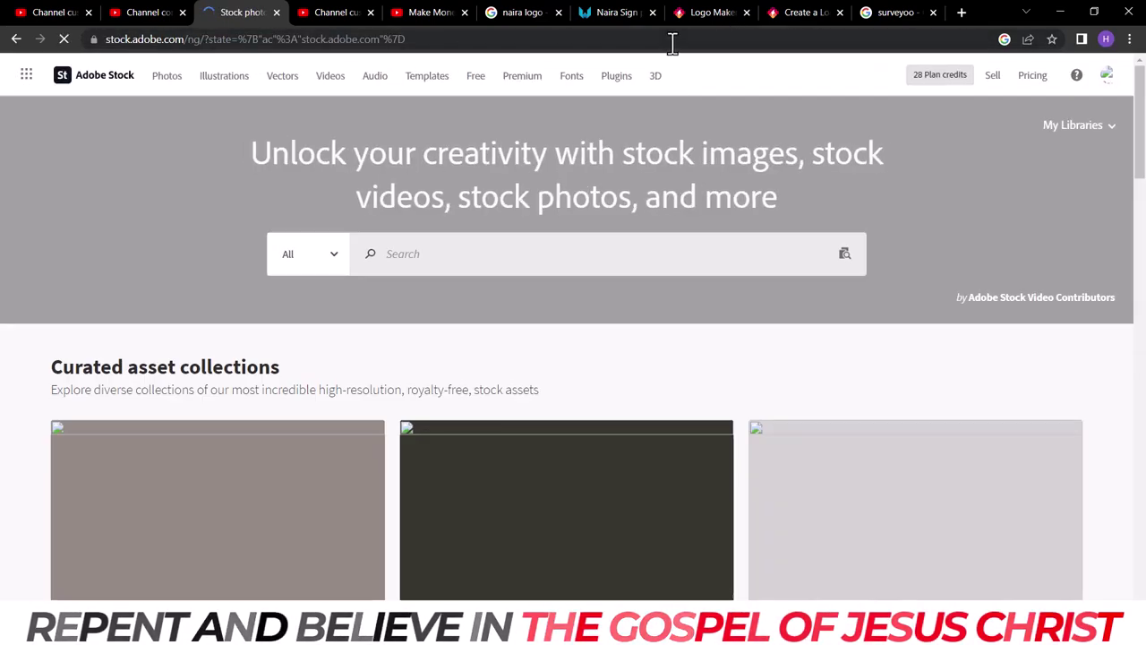
Search Adobe Stock for 'books background', dropping 'law' from the query.
click(673, 39)
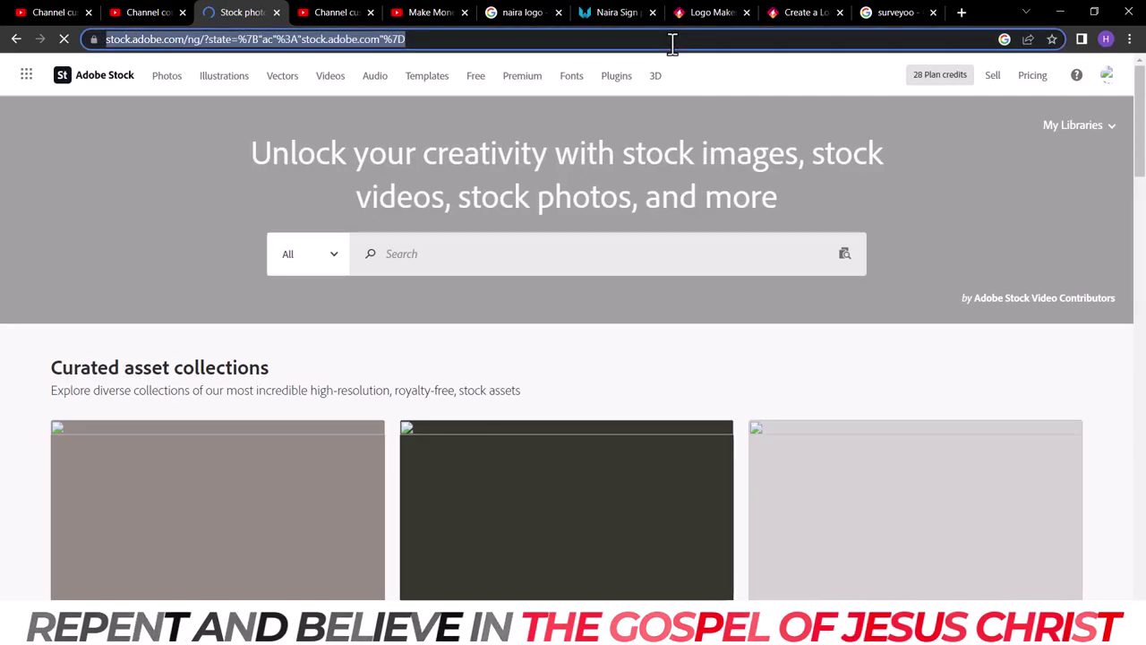
text(https://stock.adobe.com/ng/search?k=%22books+background%22)
key(Return)
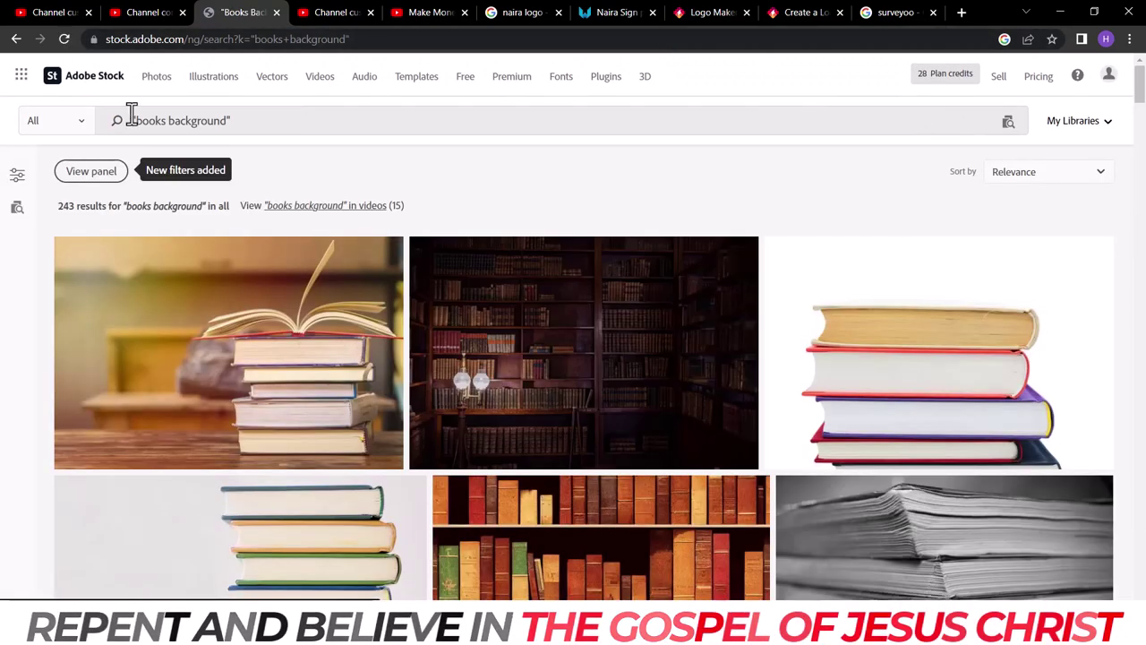
text(law)
key(Return)
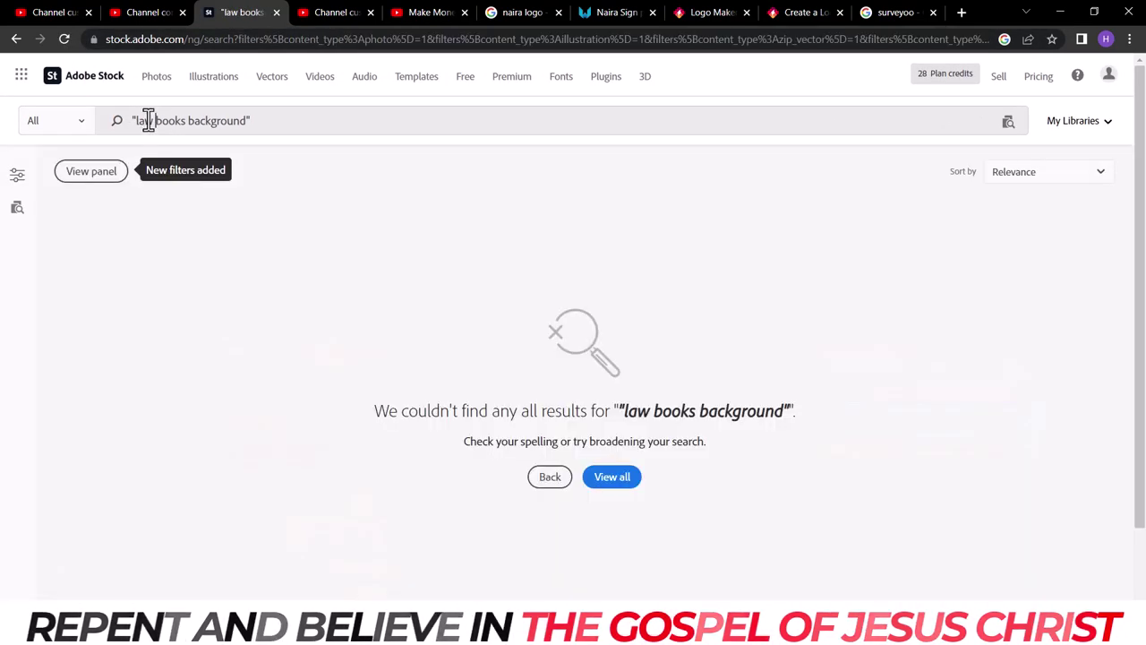
click(149, 120)
key(BackSpace)
key(BackSpace)
key(BackSpace)
key(Return)
scroll(631, 330, down, 3)
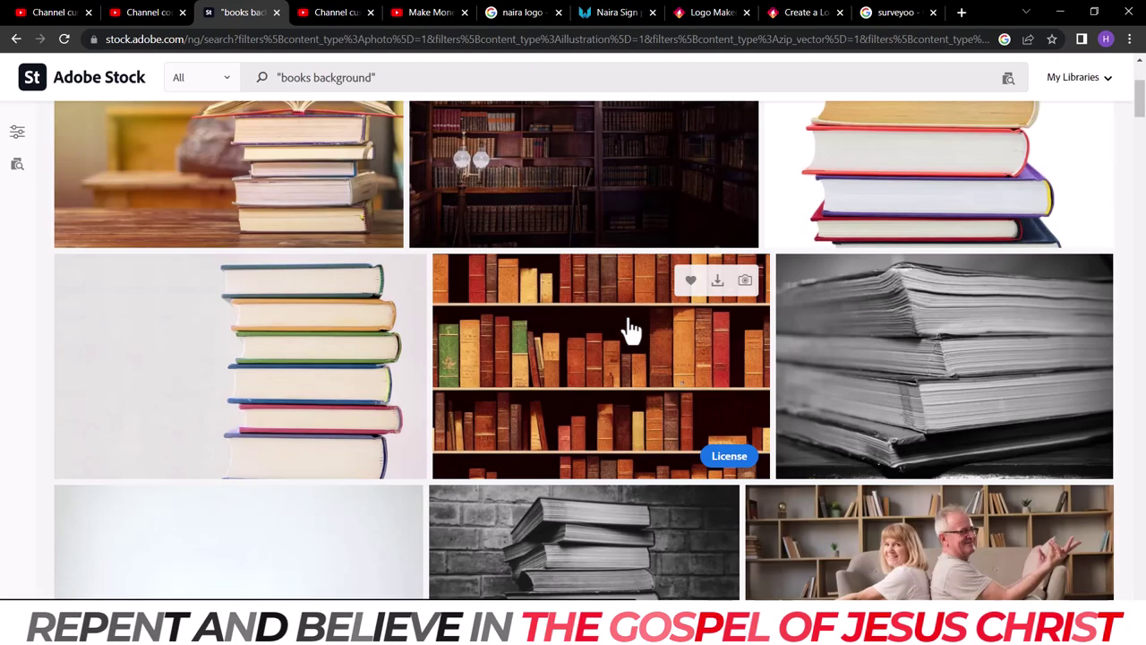
License the dark vintage library bookshelf image and download it as a JPEG.
click(631, 330)
click(809, 484)
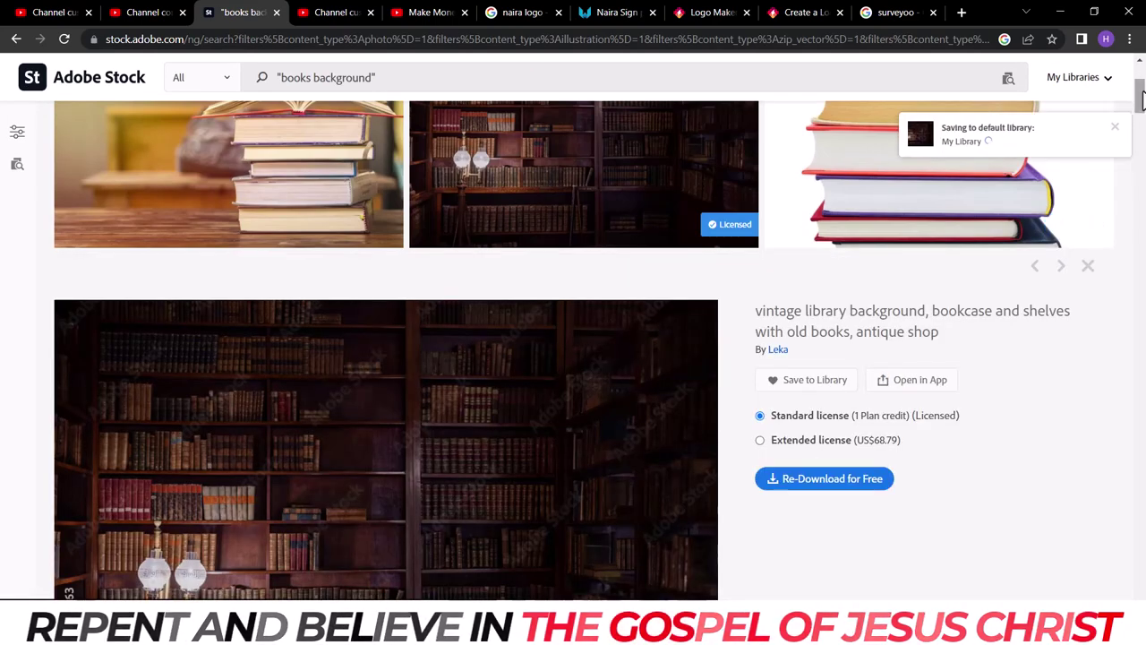
scroll(698, 286, down, 3)
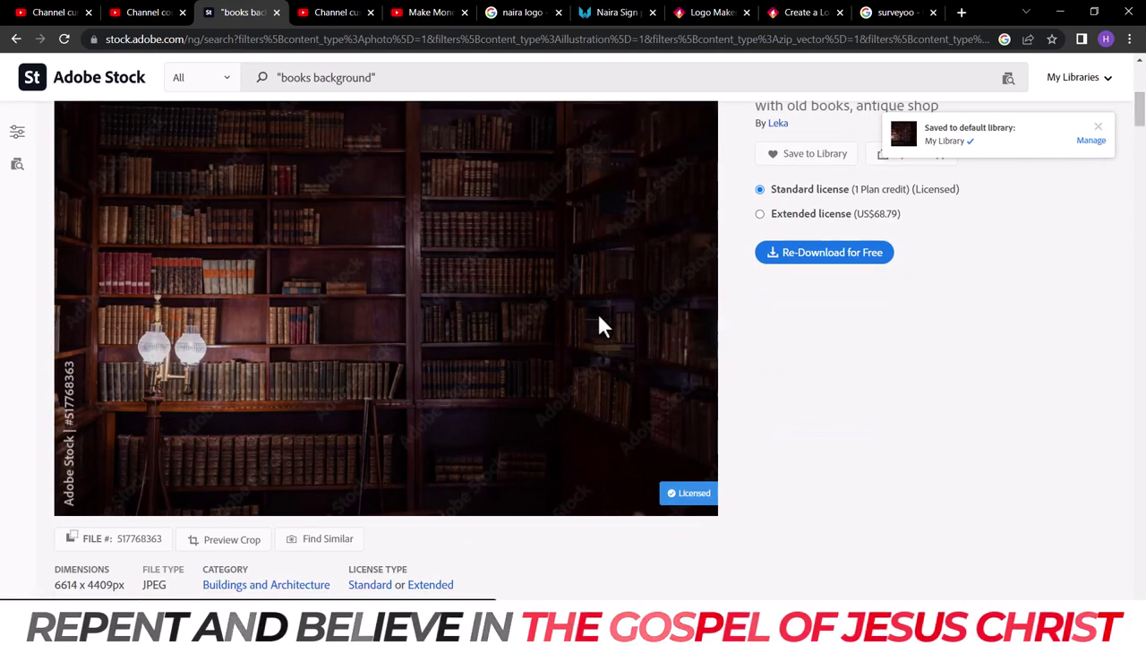
scroll(600, 327, up, 5)
scroll(617, 410, down, 3)
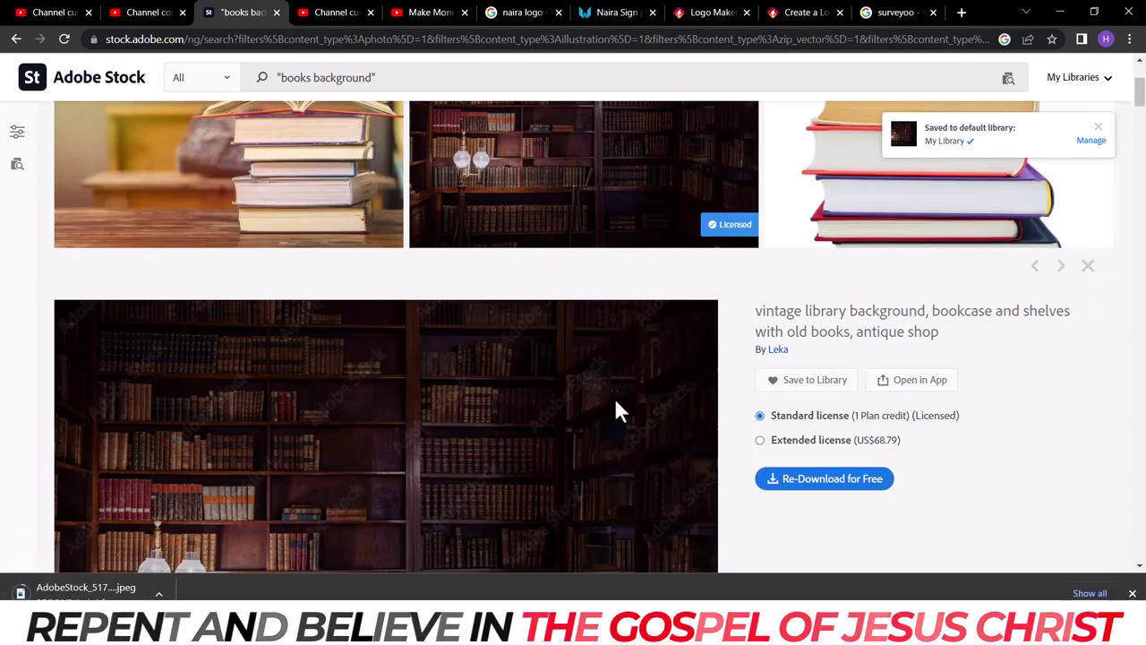
click(1088, 265)
mouse_move(1140, 94)
mouse_down()
mouse_move(1141, 315)
mouse_move(1141, 295)
mouse_up()
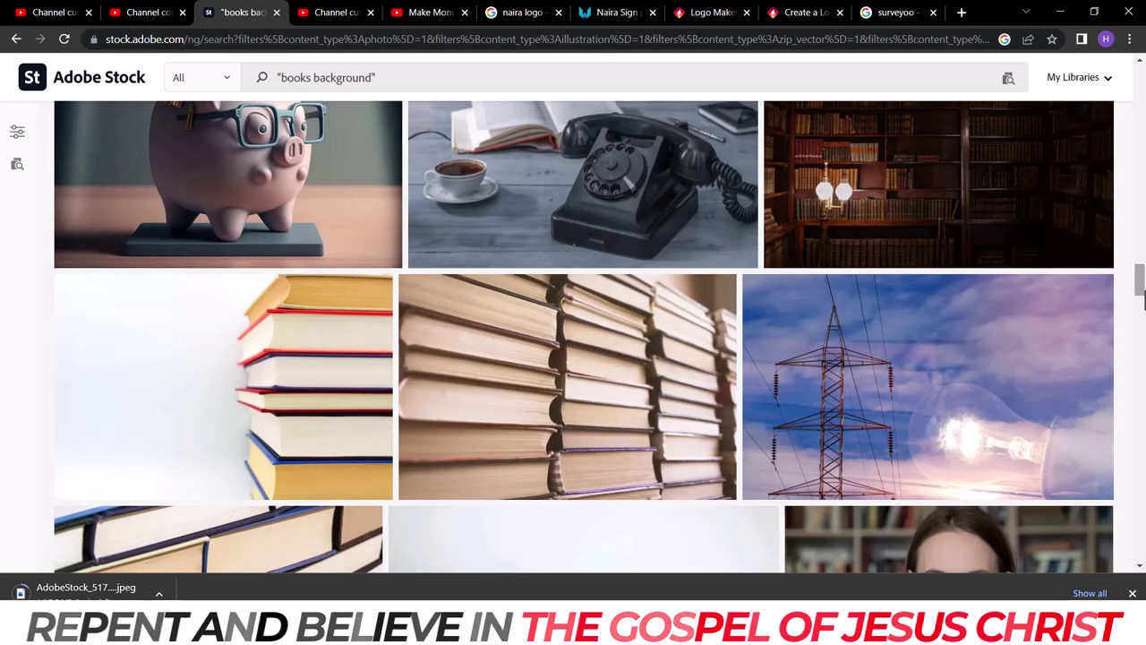
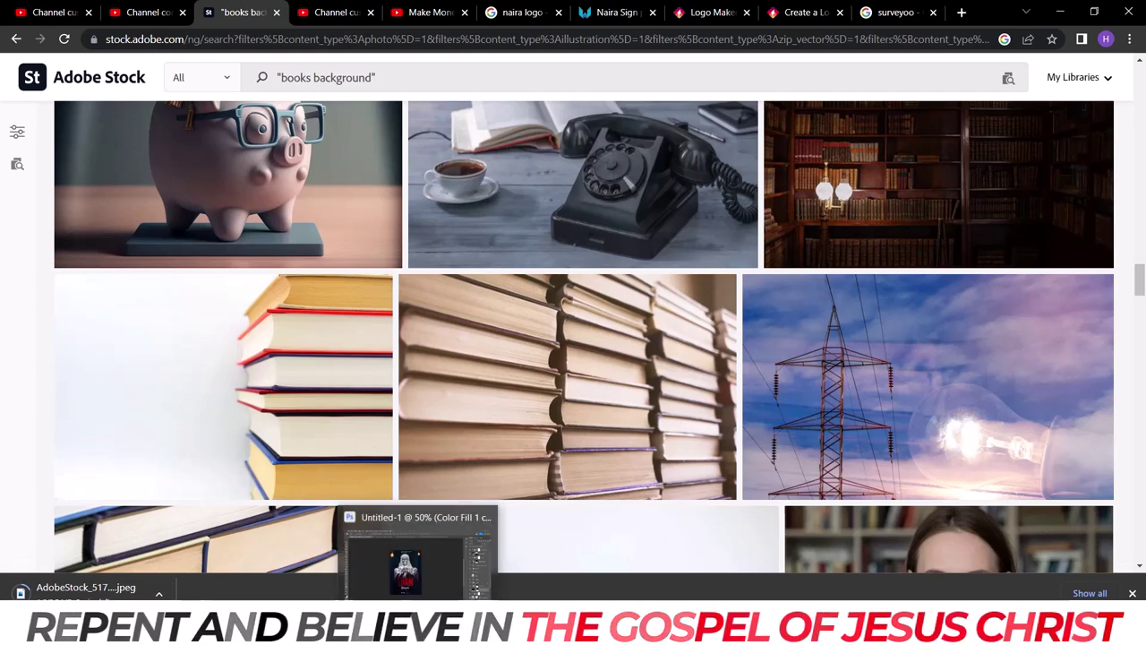
Bring the IDAN Lawyer poster forward in Photoshop and zoom out to view the whole poster.
click(420, 546)
key(ctrl+0)
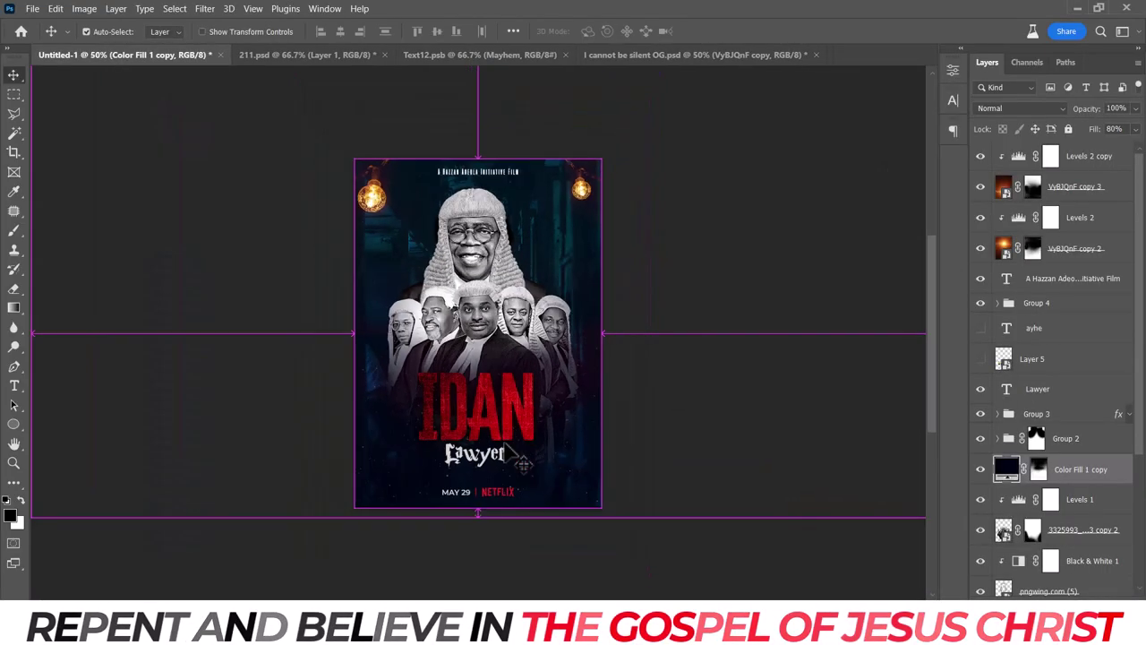
key(ctrl+plus)
key(ctrl+minus)
key(ctrl+minus)
key(ctrl+plus)
key(ctrl+plus)
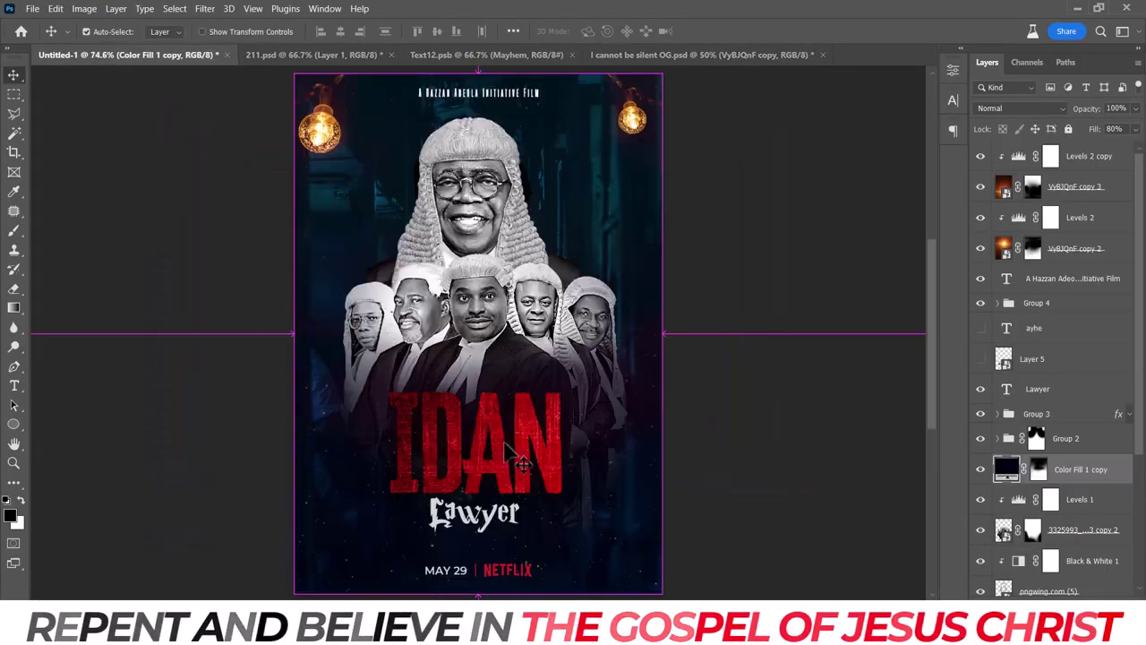
key(alt+Tab)
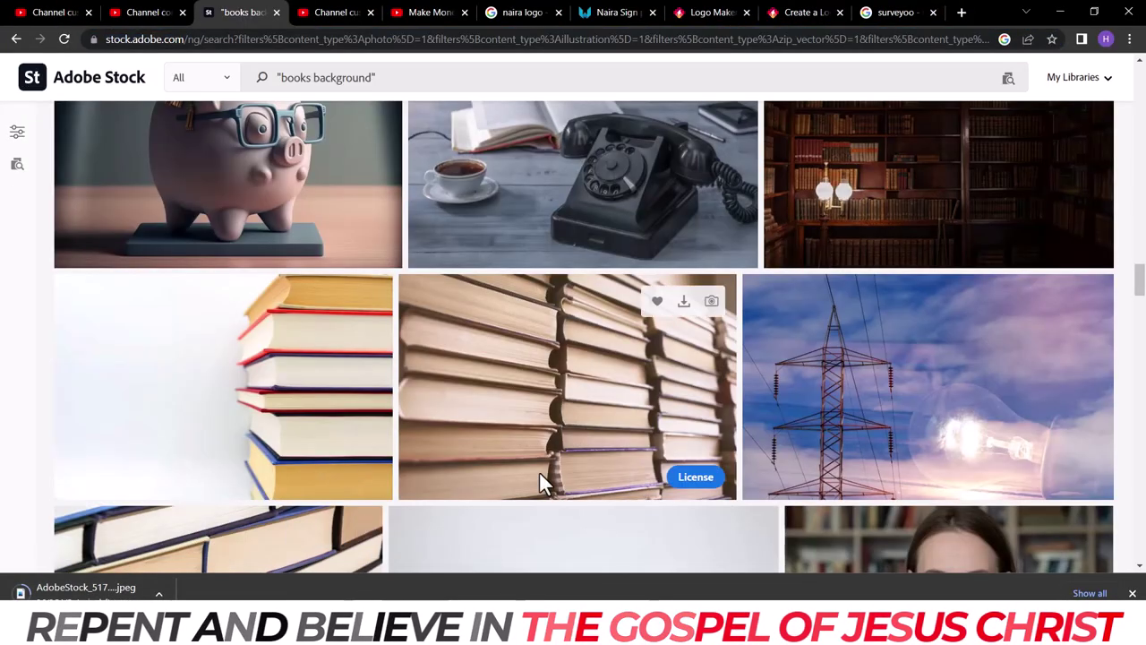
key(alt+Tab)
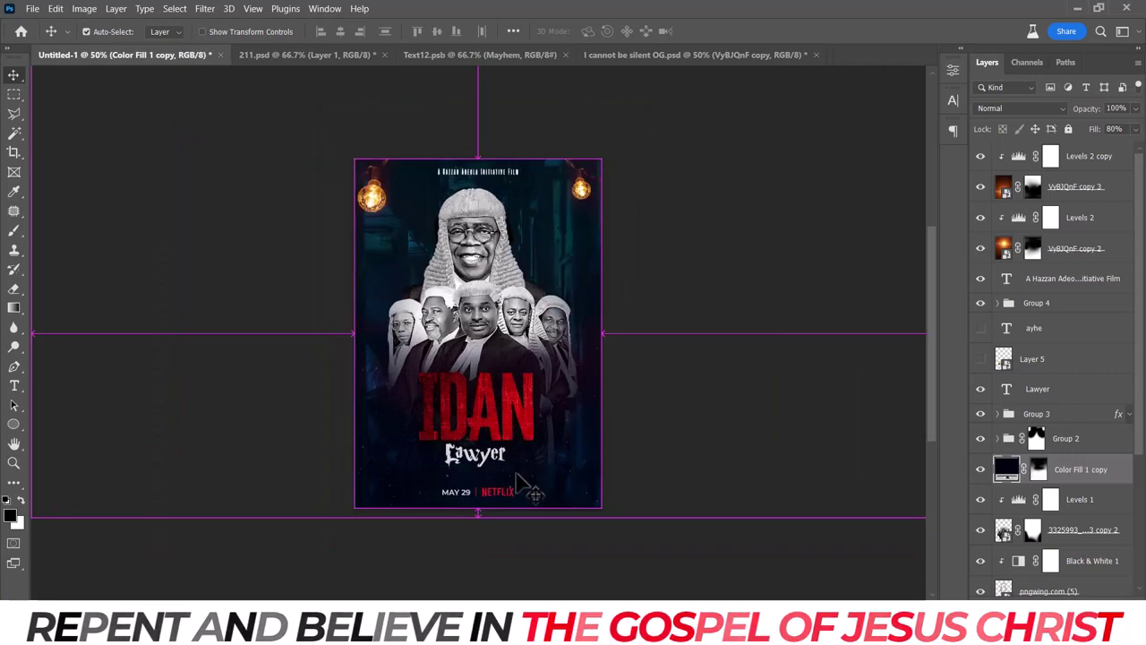
key(ctrl+minus)
Set the top credit line to Bebas Kai Regular with 0 tracking and nudge it slightly upward.
click(952, 99)
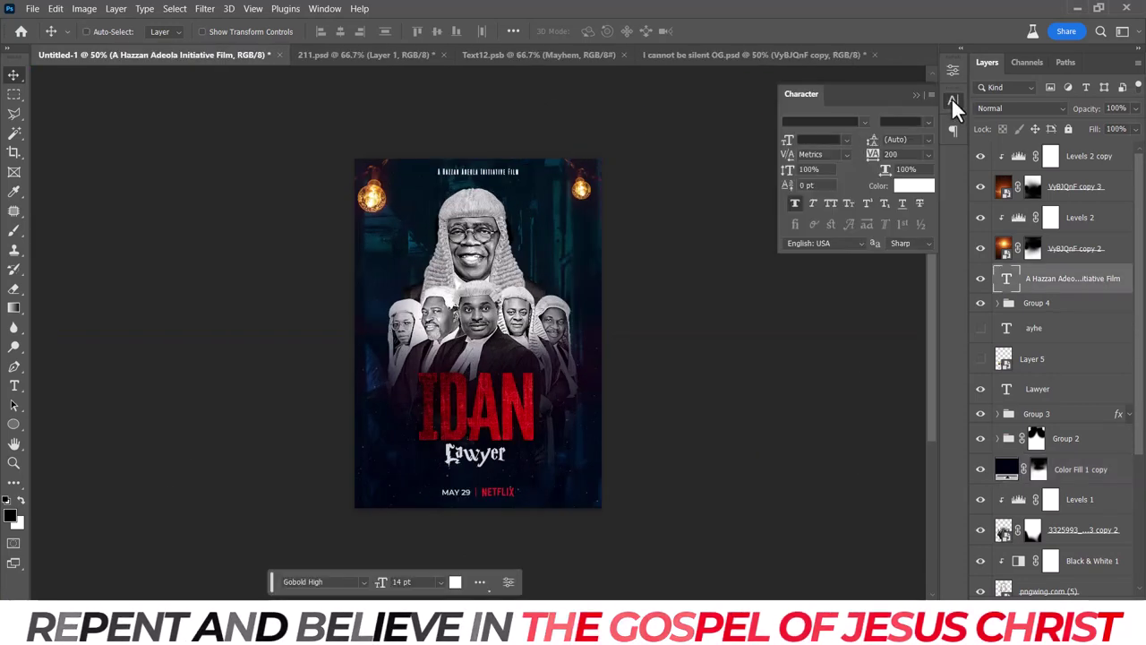
click(833, 121)
text(Bebas Kai)
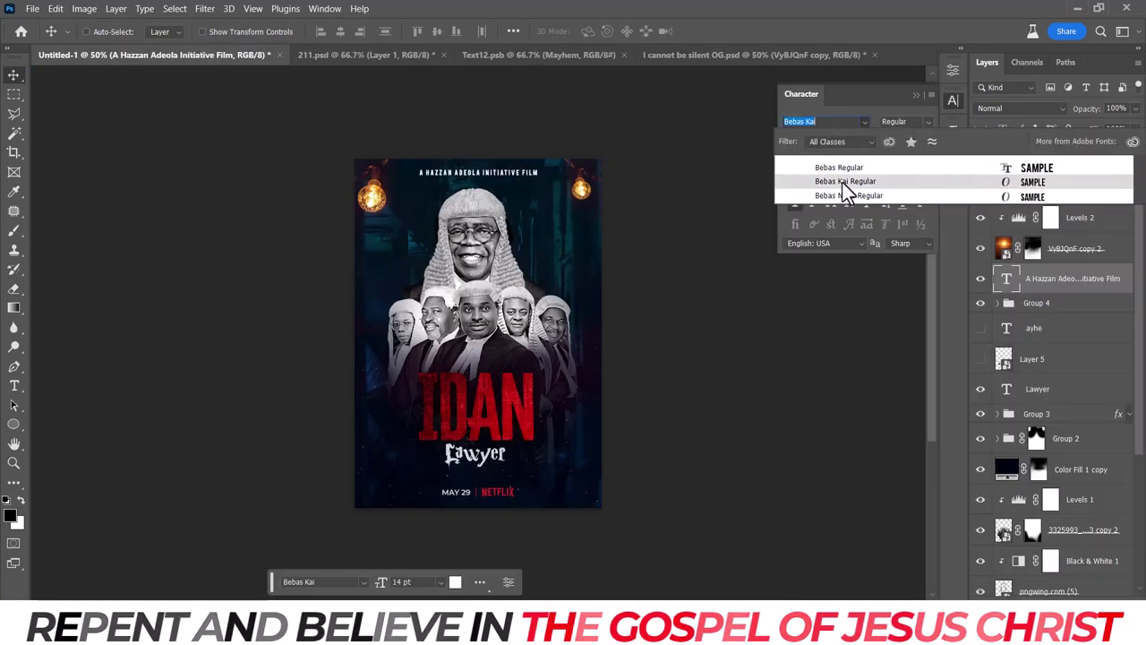
click(842, 183)
click(928, 154)
click(904, 244)
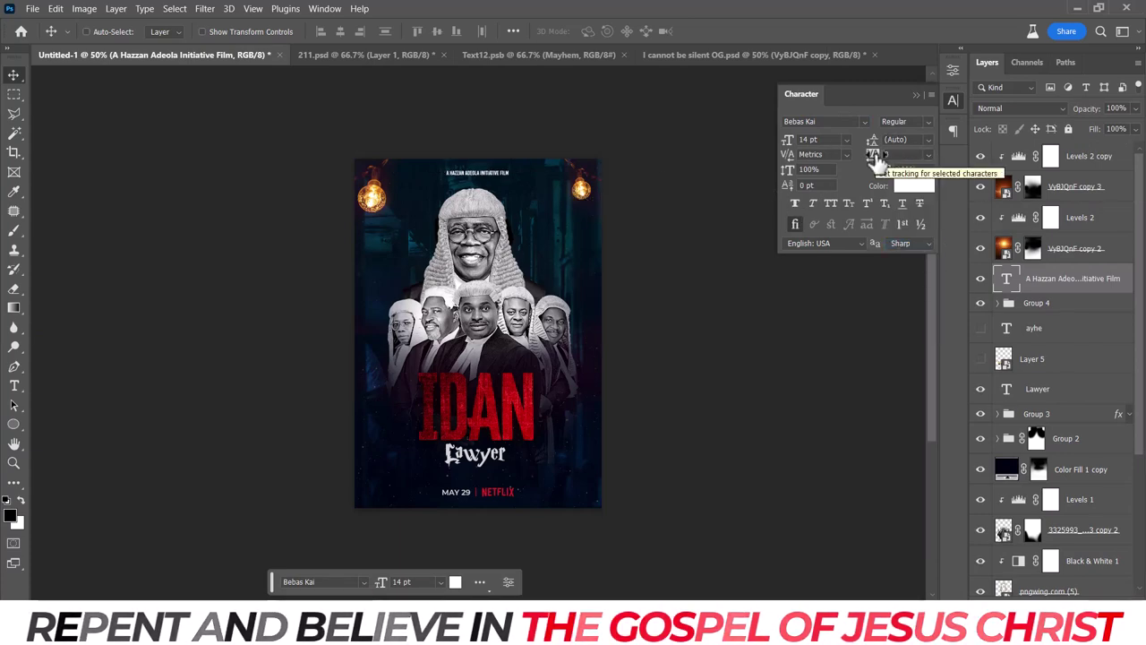
drag(596, 173, 595, 171)
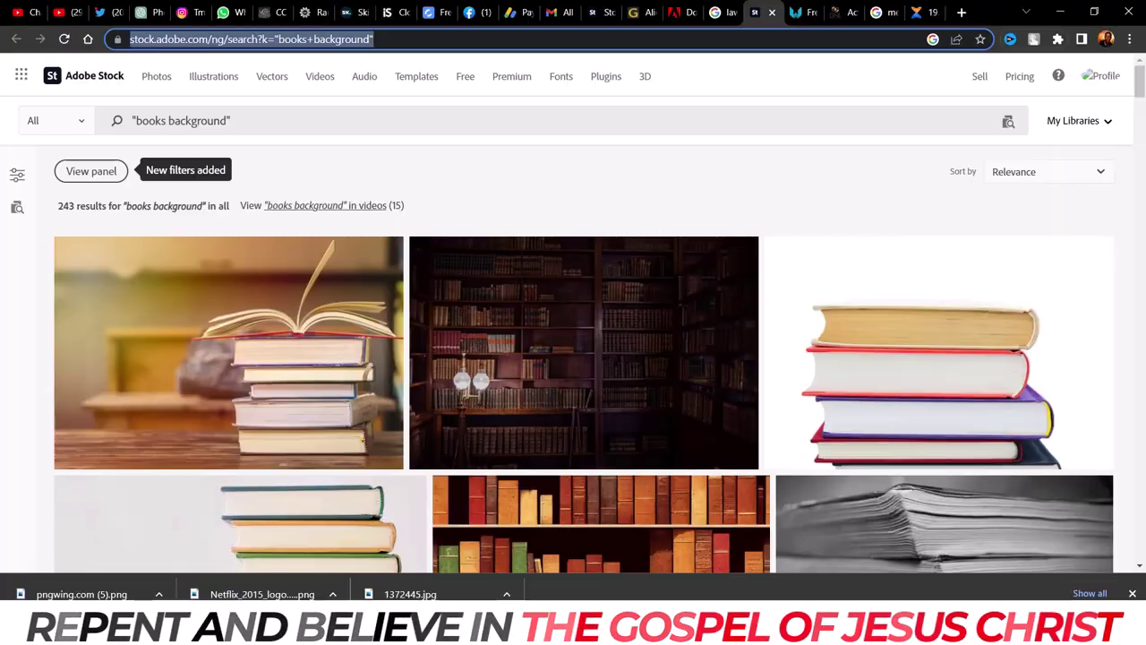
Step back through Google Images history to the 'netflix movie posters' results.
click(721, 13)
click(16, 38)
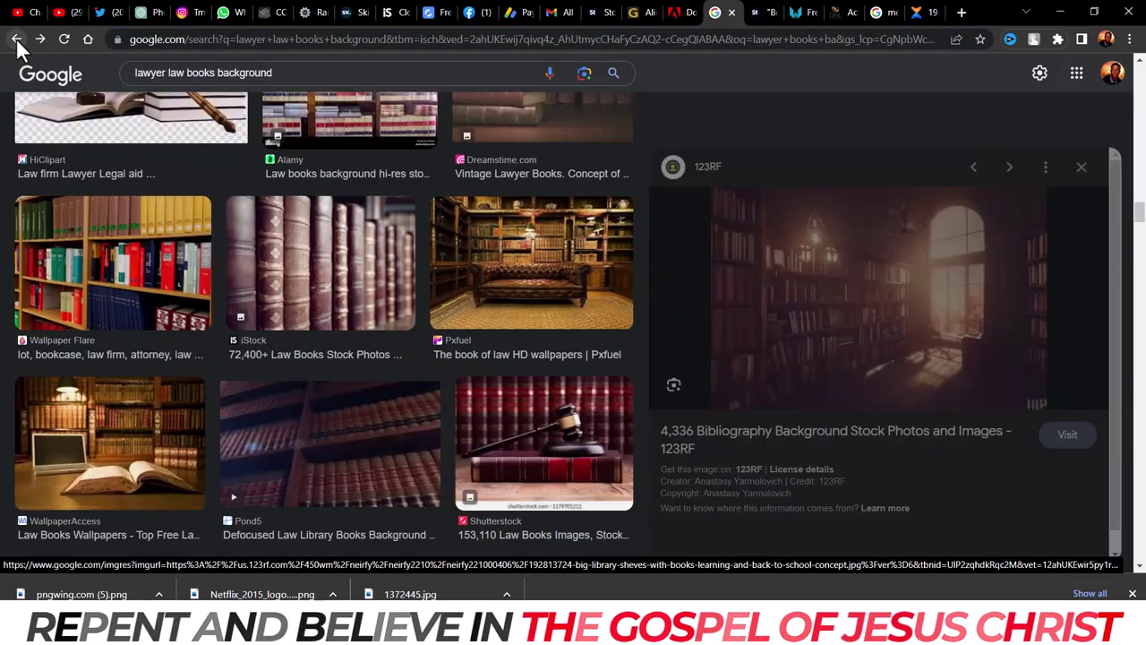
click(16, 38)
click(16, 38)
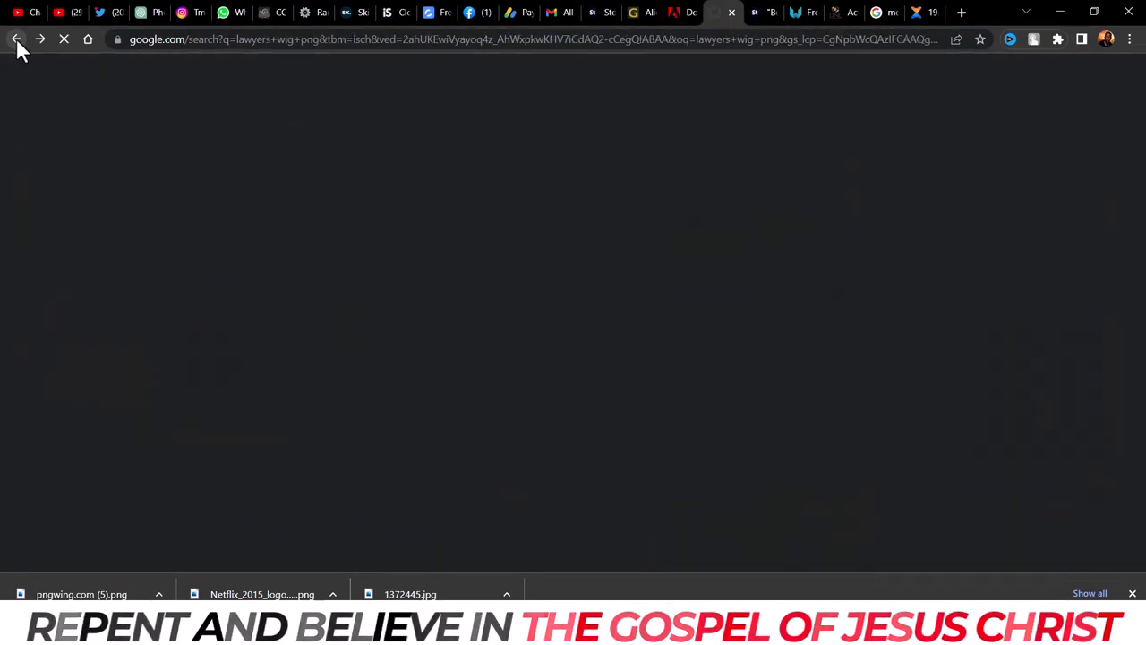
click(16, 38)
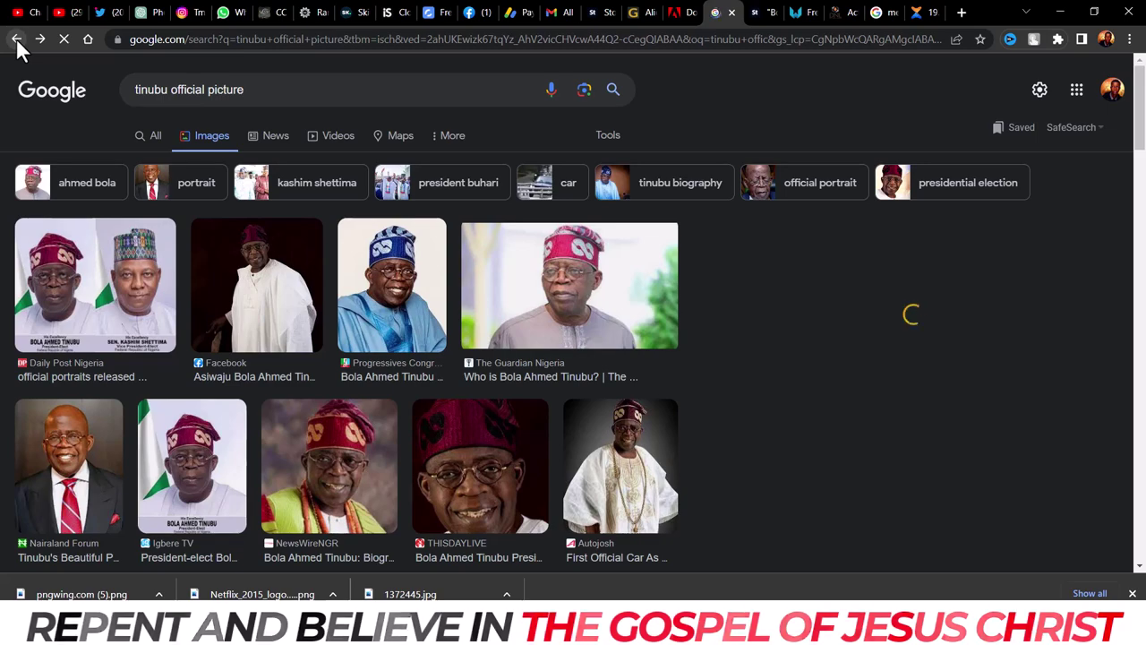
click(16, 38)
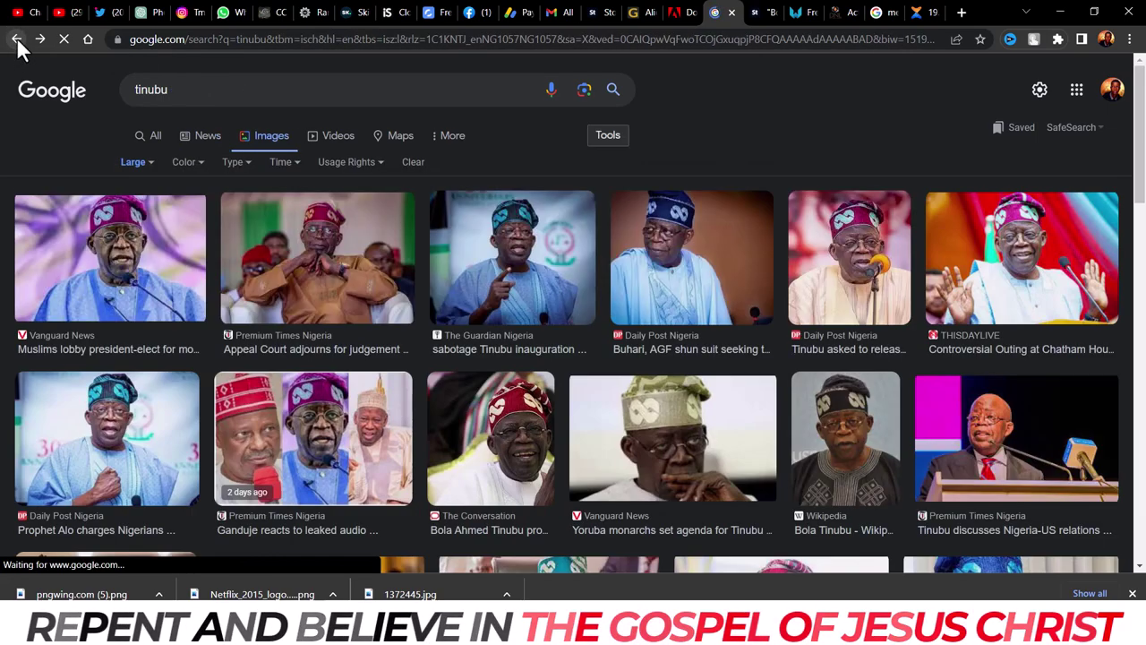
click(16, 37)
click(16, 39)
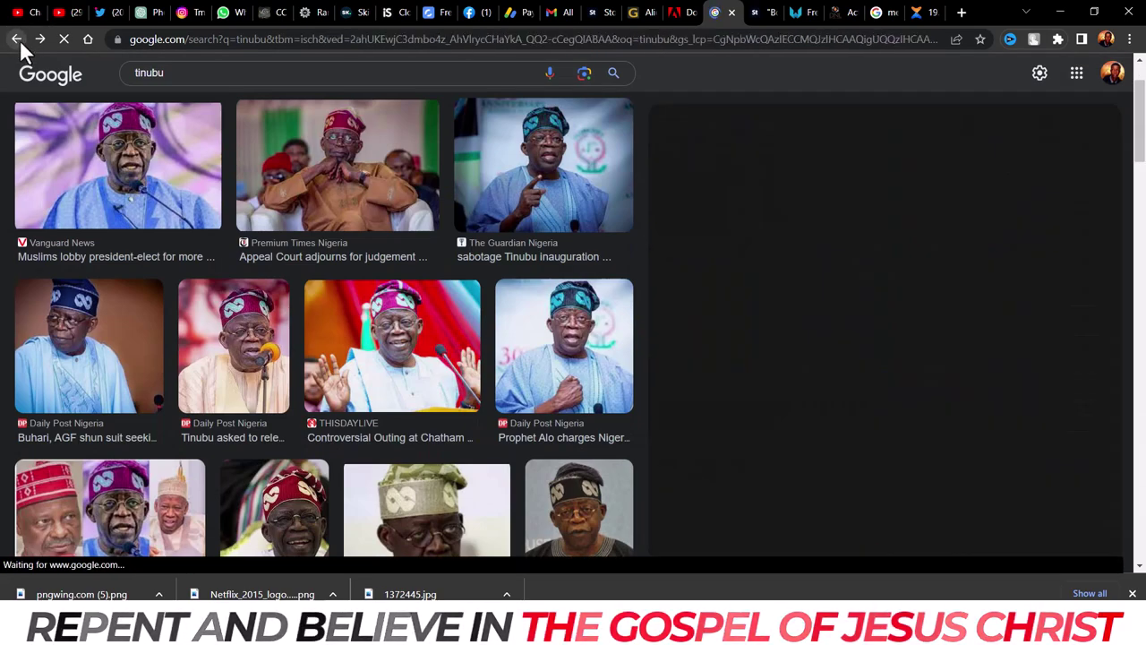
click(16, 38)
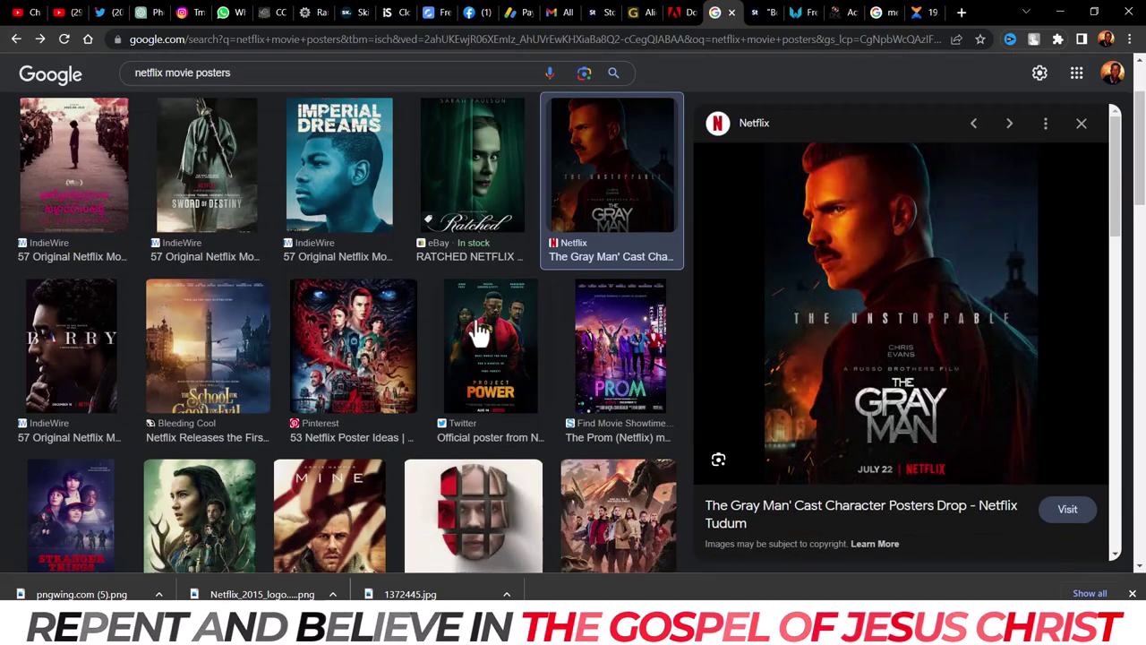
Preview the Project Power and The Prom posters, then close the preview.
click(476, 329)
click(621, 356)
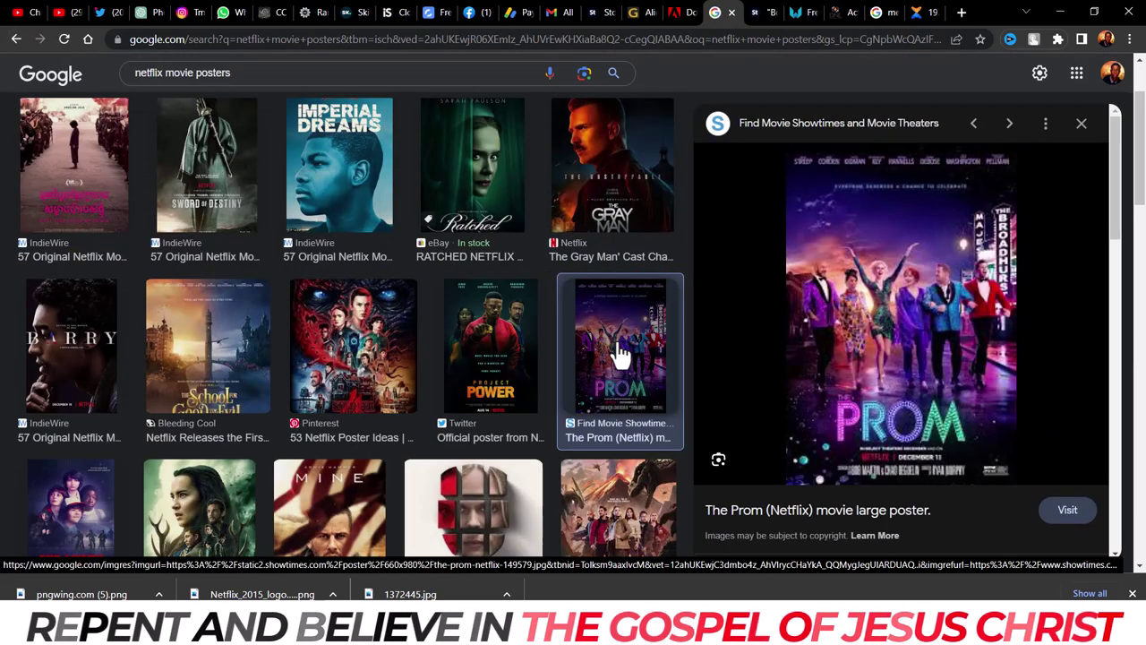
click(1082, 130)
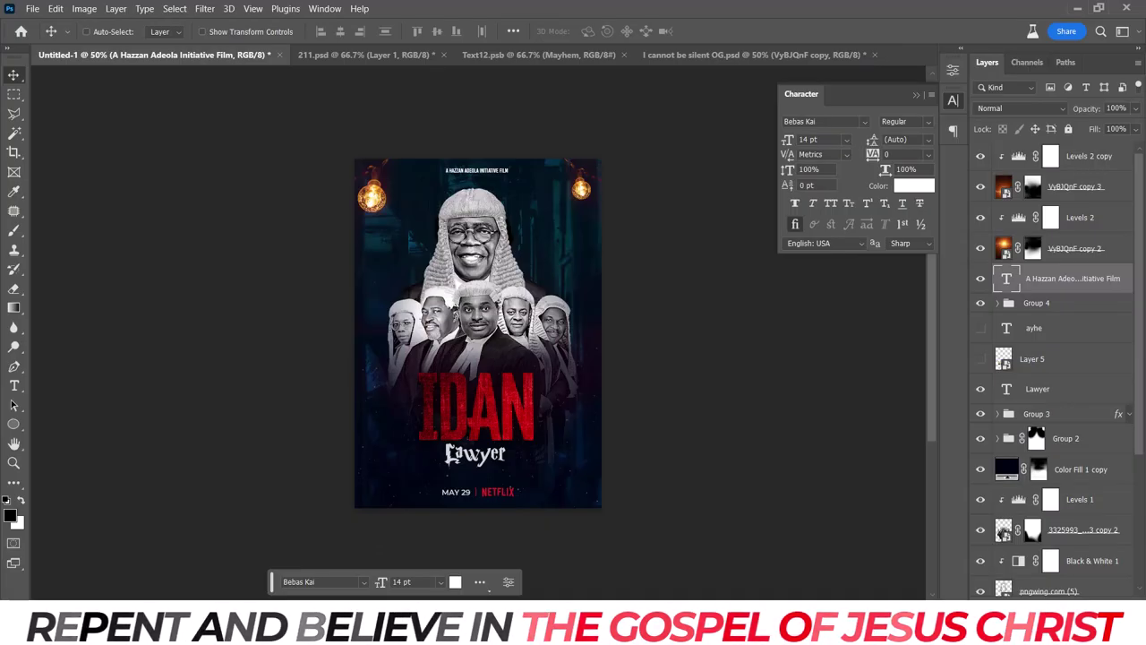
Move the credit line beneath 'Lawyer' with 180 tracking and a greyish blue (5e6a7a) colour.
drag(491, 188, 490, 491)
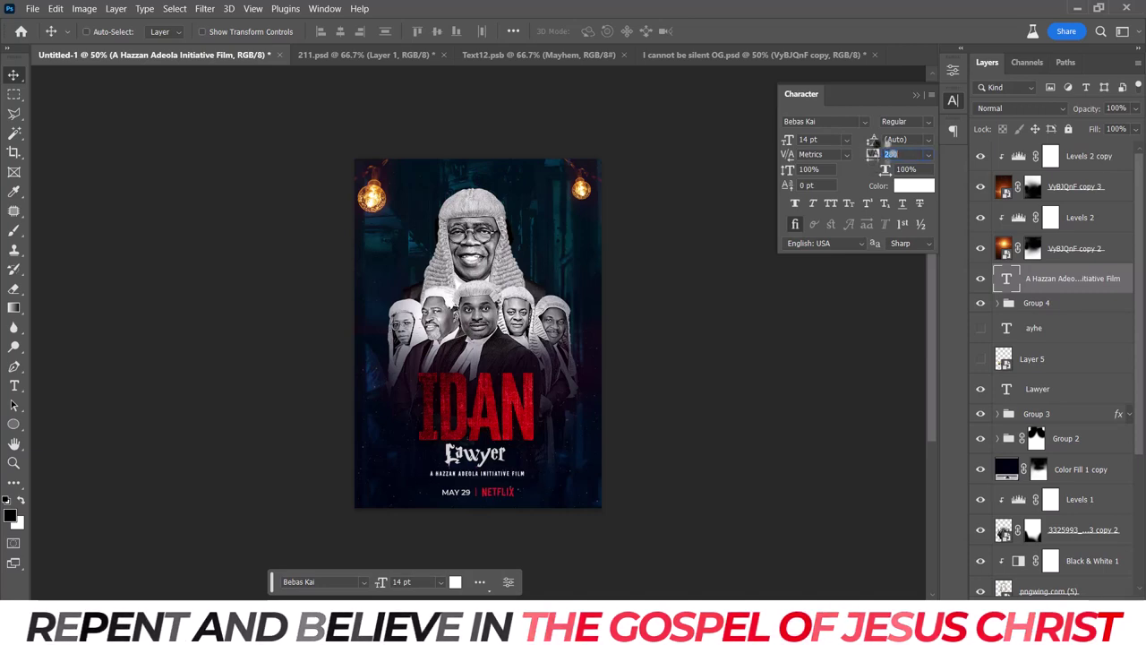
click(913, 185)
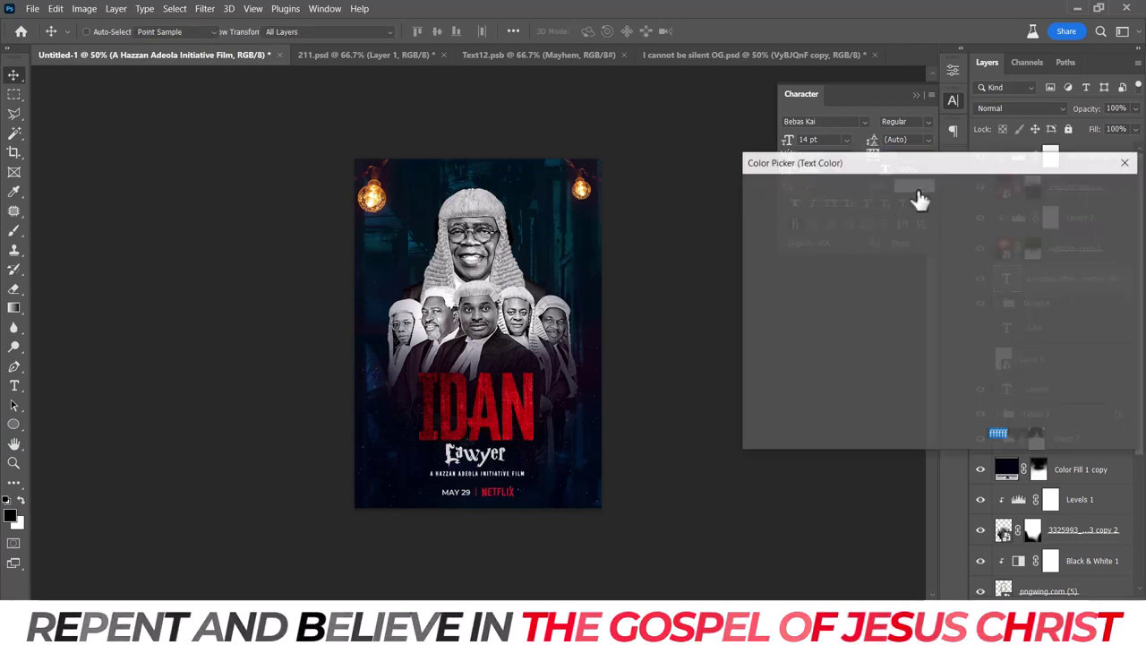
click(582, 410)
click(929, 314)
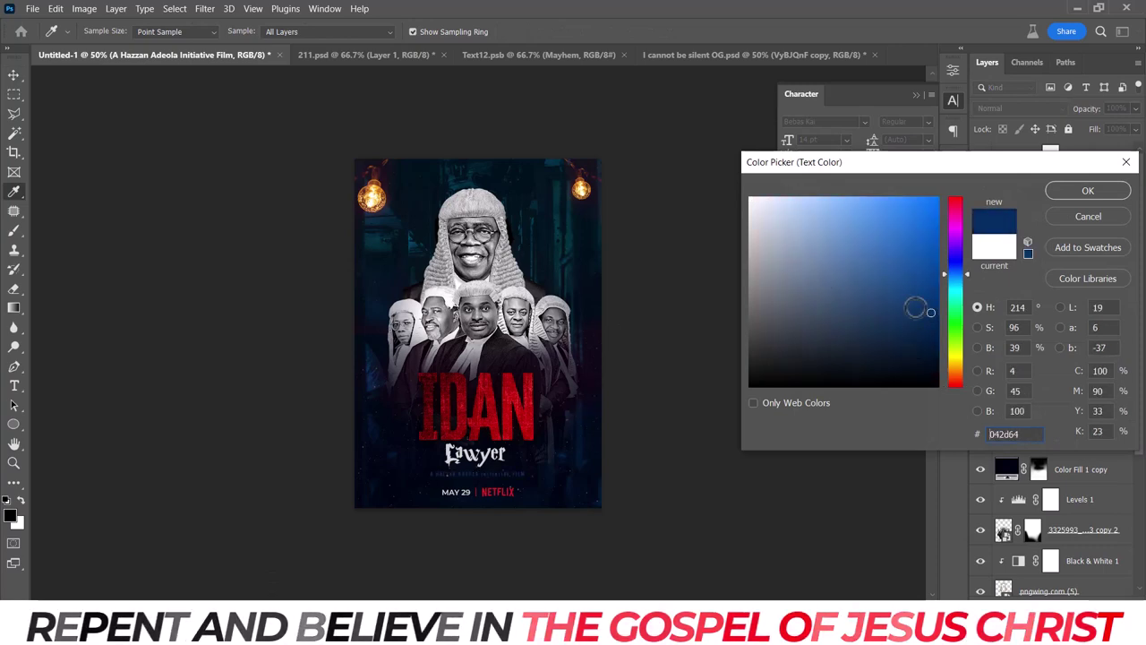
mouse_move(915, 308)
mouse_down()
mouse_move(873, 287)
mouse_move(793, 295)
mouse_move(795, 276)
mouse_up()
click(1074, 191)
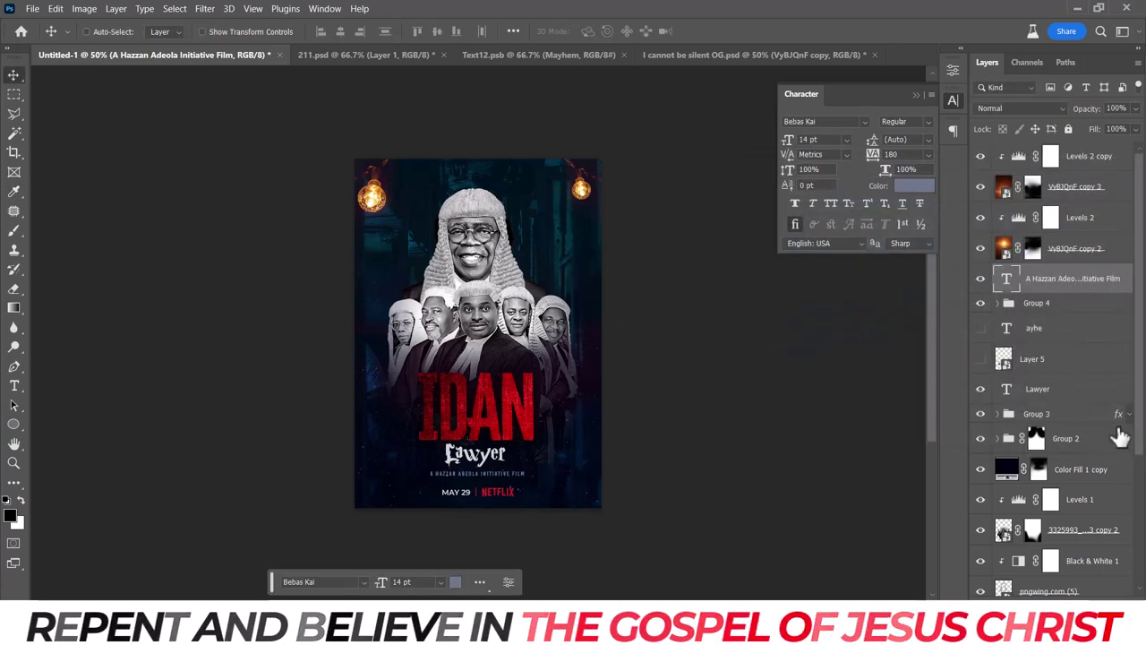
scroll(1115, 435, down, 3)
scroll(1074, 573, down, 2)
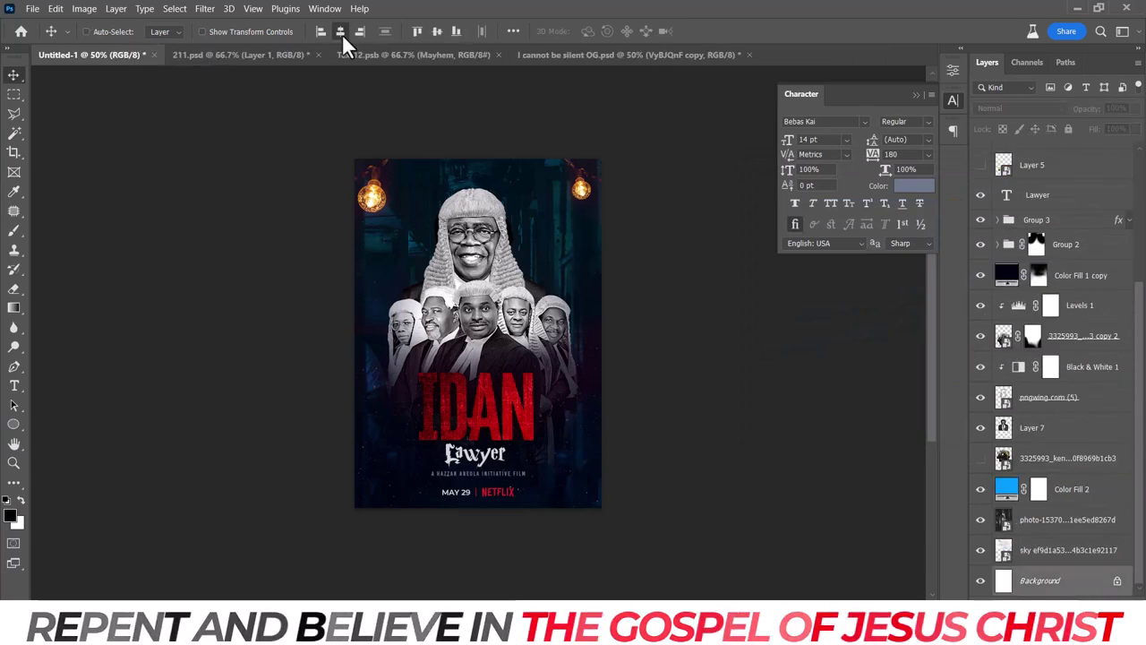
Add a new two-line cast name near the top-left at 23 pt with 0 tracking.
scroll(1056, 372, up, 4)
click(1050, 157)
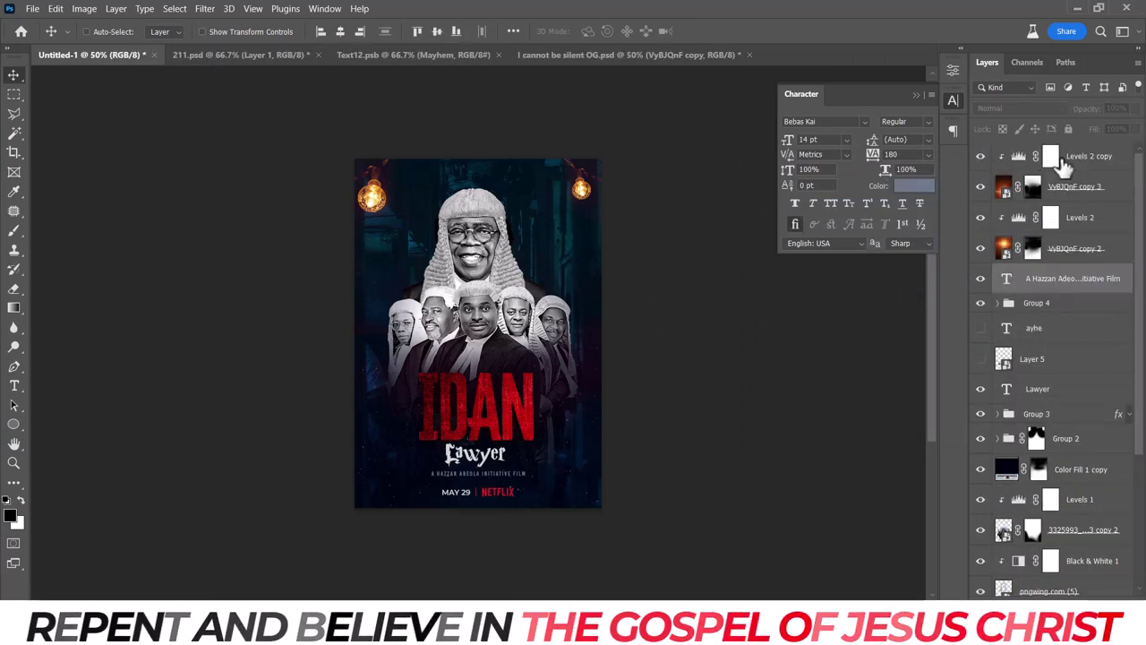
click(952, 99)
key(t)
click(396, 173)
text(BOLA TINUBU)
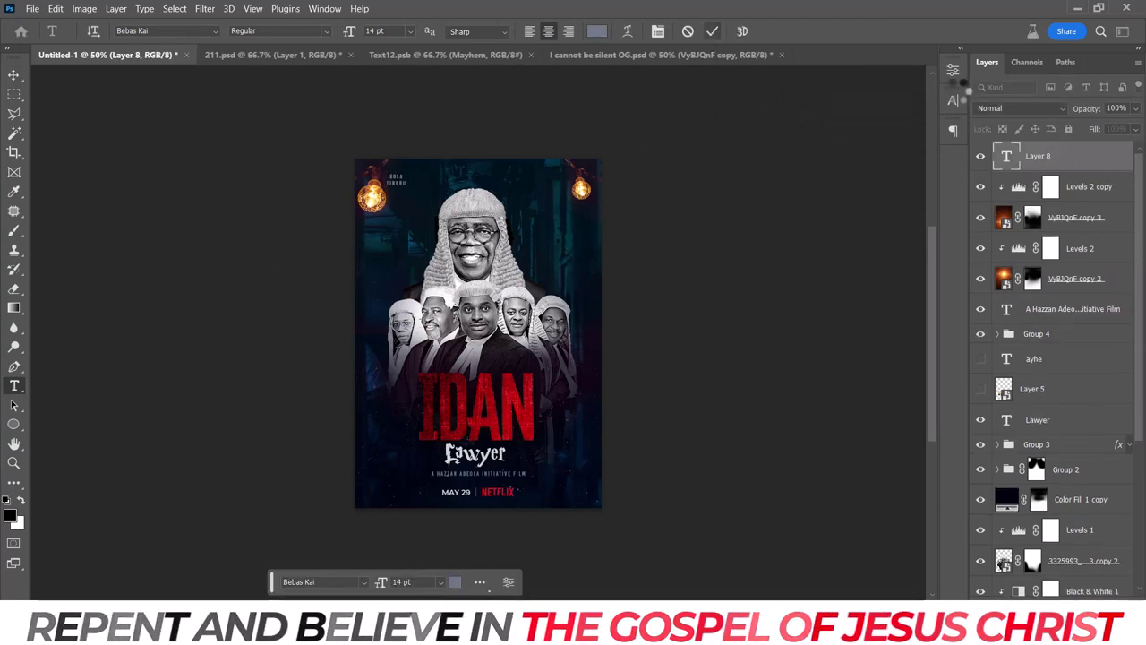
click(952, 99)
click(928, 154)
click(912, 234)
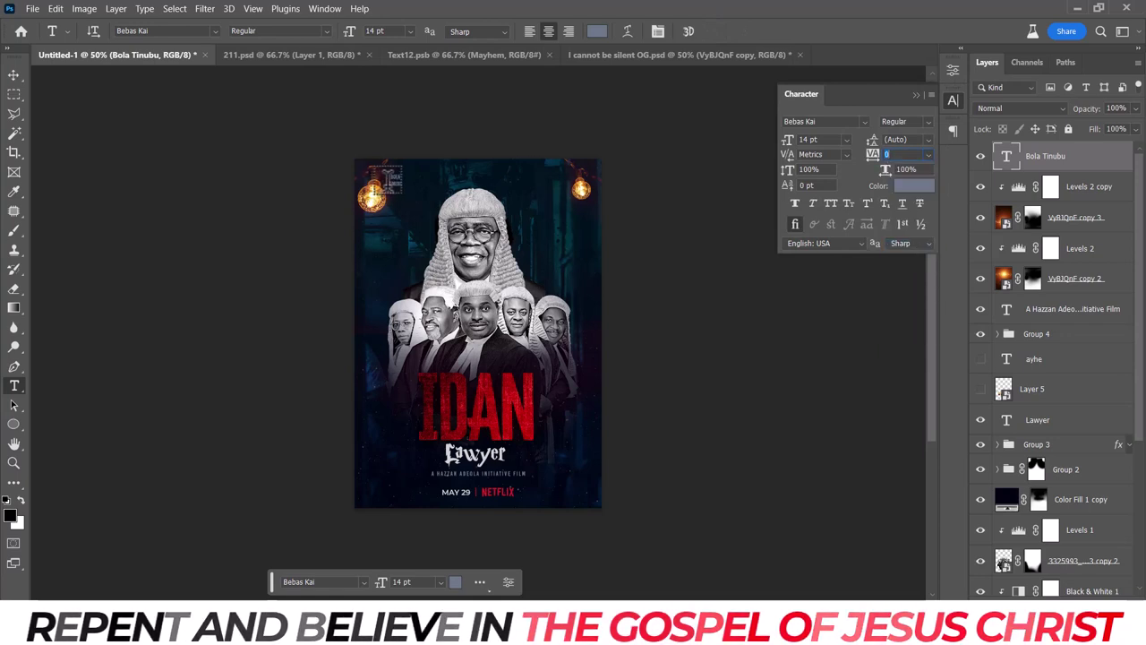
Finish editing the cast name, place it in the top-left corner, and select the browser's search text.
click(430, 182)
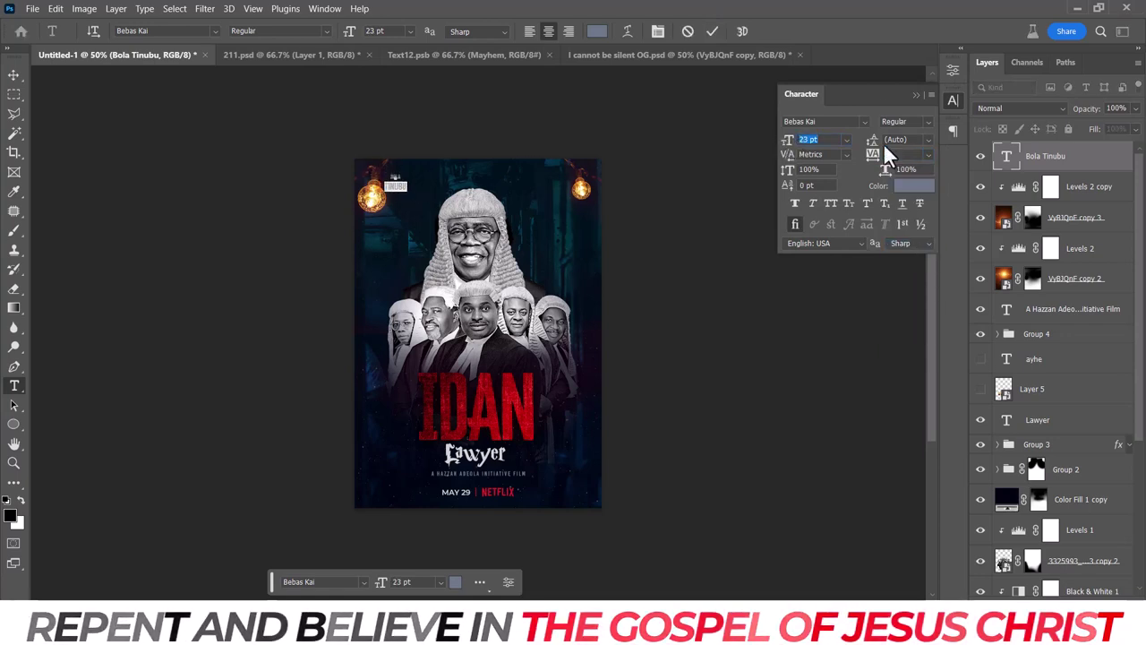
click(712, 31)
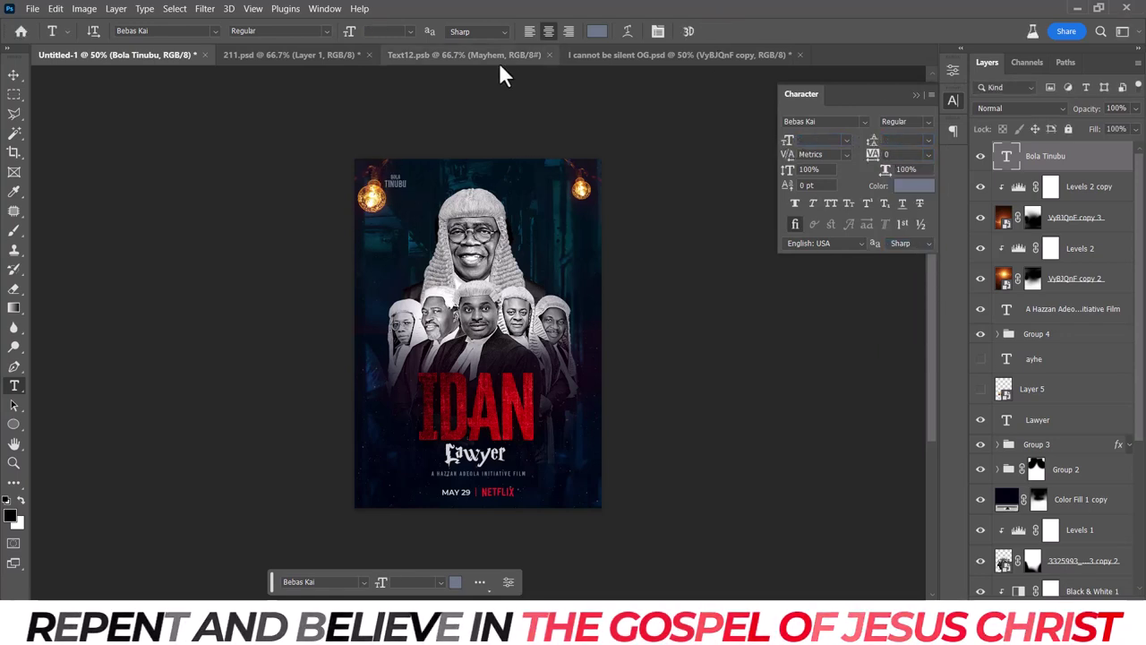
key(v)
drag(455, 219, 419, 175)
click(15, 386)
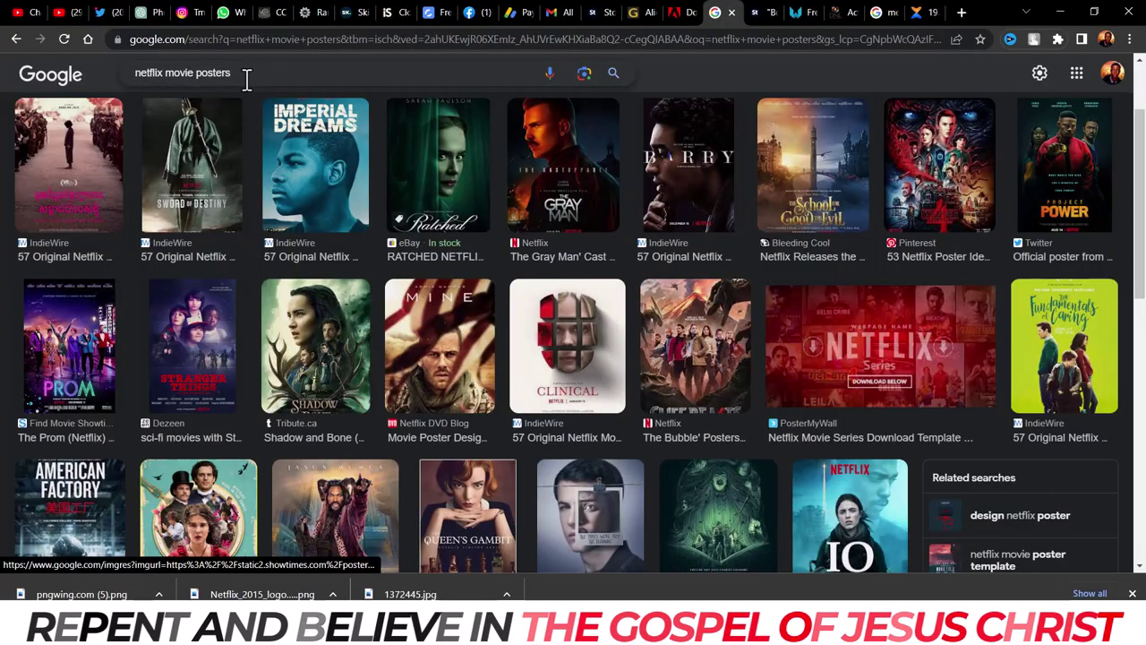
drag(240, 76, 107, 74)
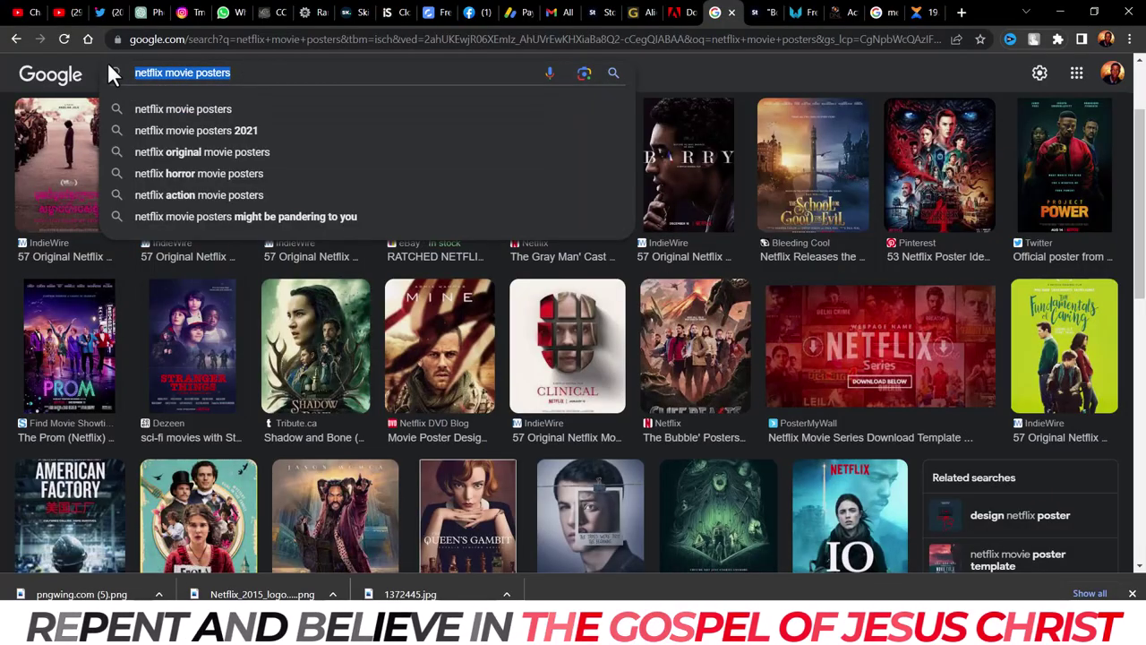
Reopen the earlier lawyer image search from Chrome history and copy the lawyer's surname.
click(1129, 40)
click(542, 128)
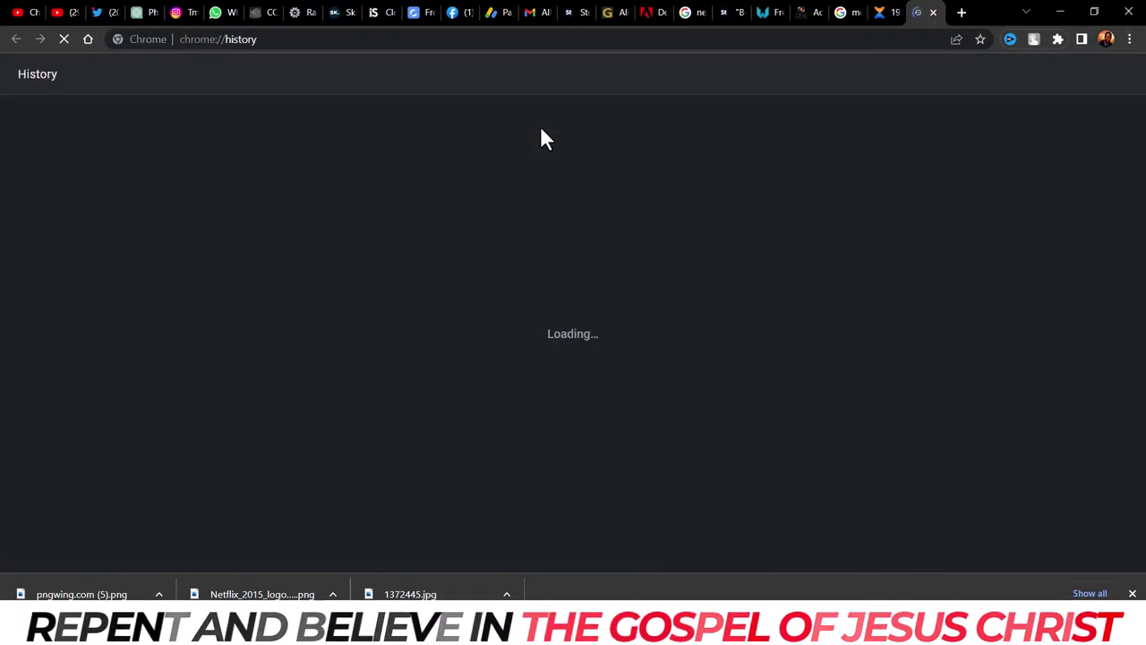
drag(1138, 153, 1140, 332)
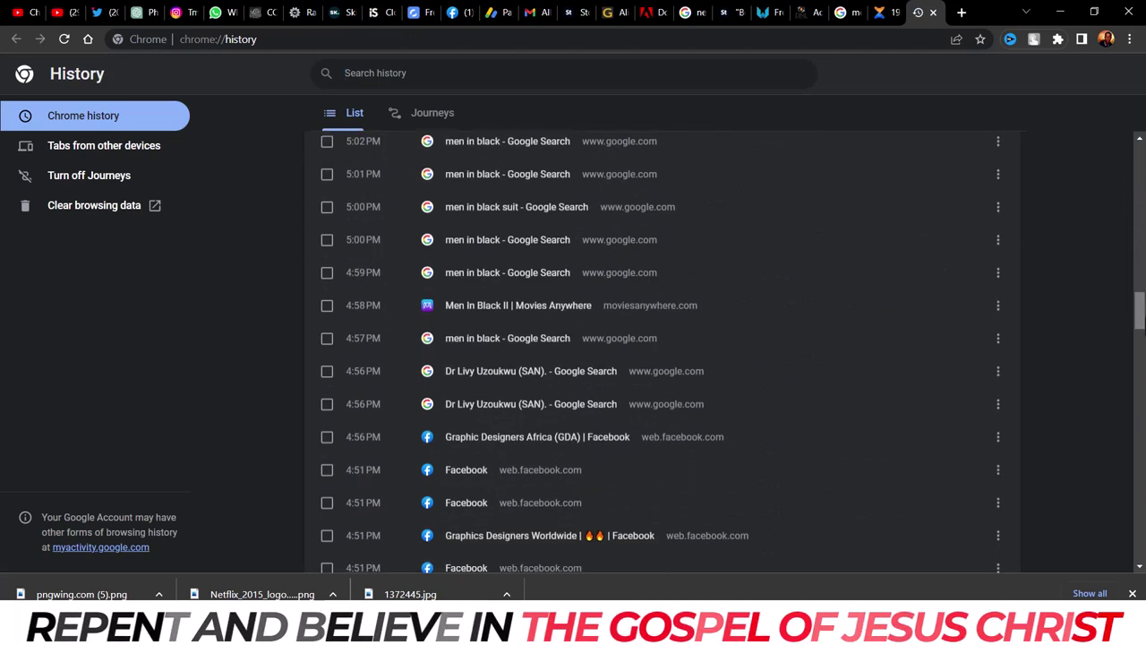
click(535, 381)
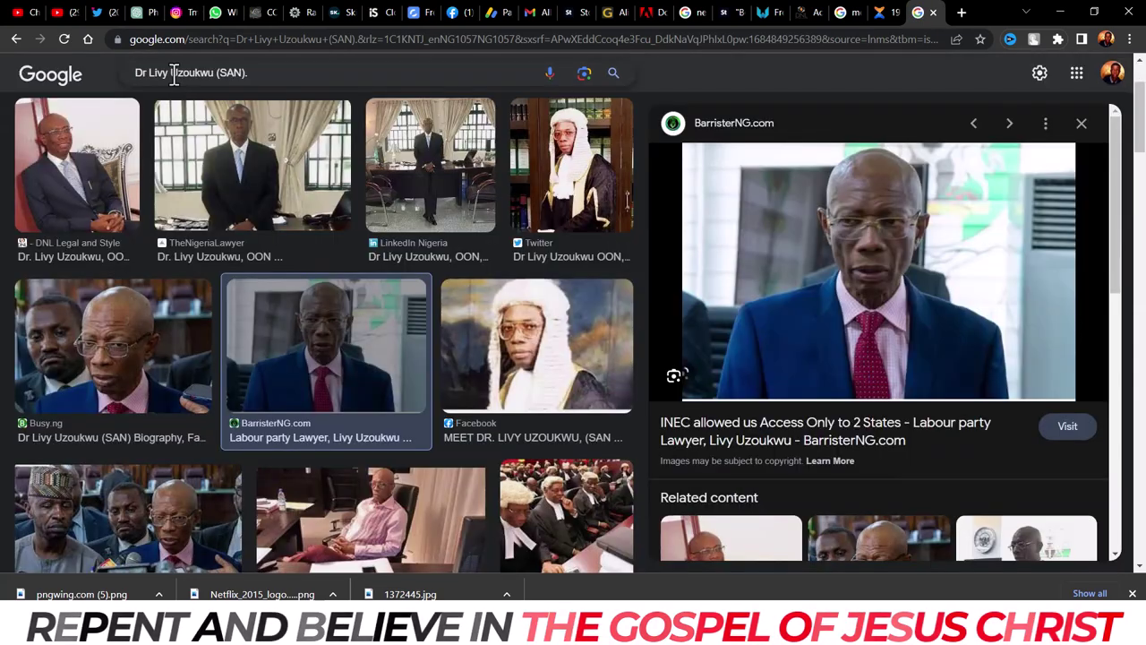
drag(171, 75, 215, 72)
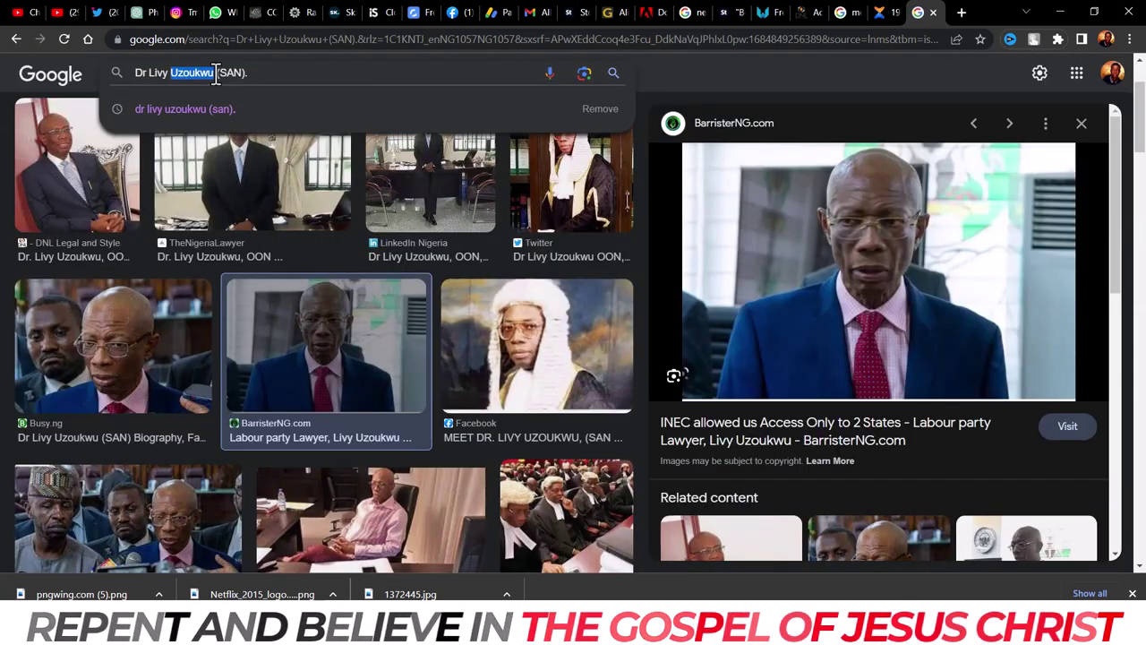
key(alt+Tab)
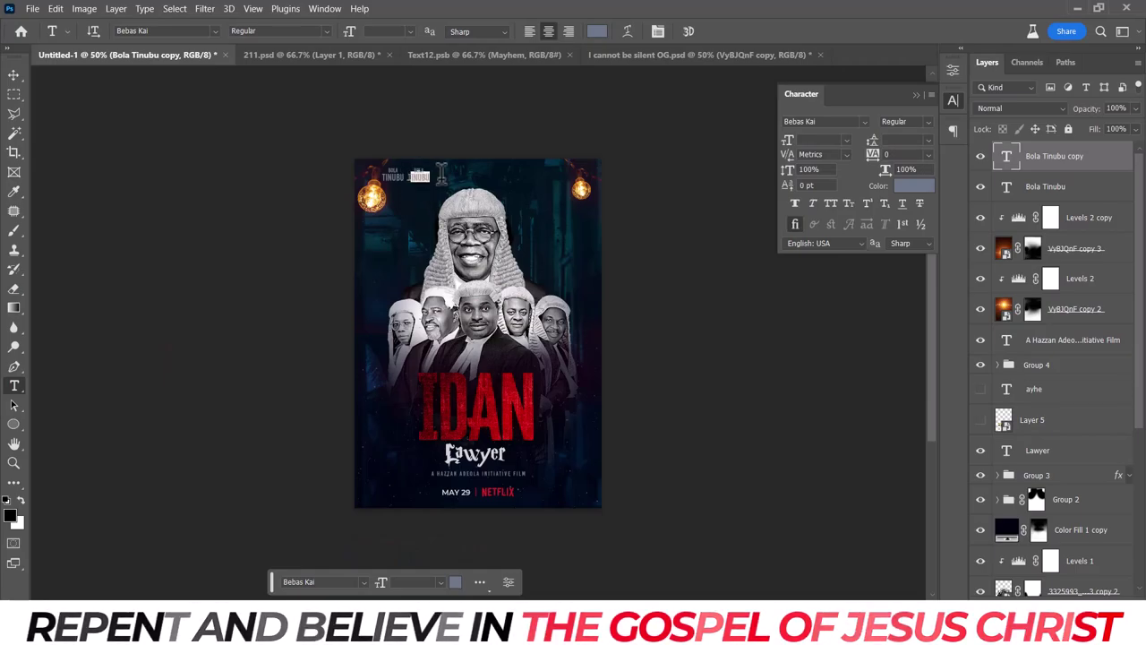
Paste the lawyer's surname into the copied credit and commit it.
click(430, 173)
click(711, 32)
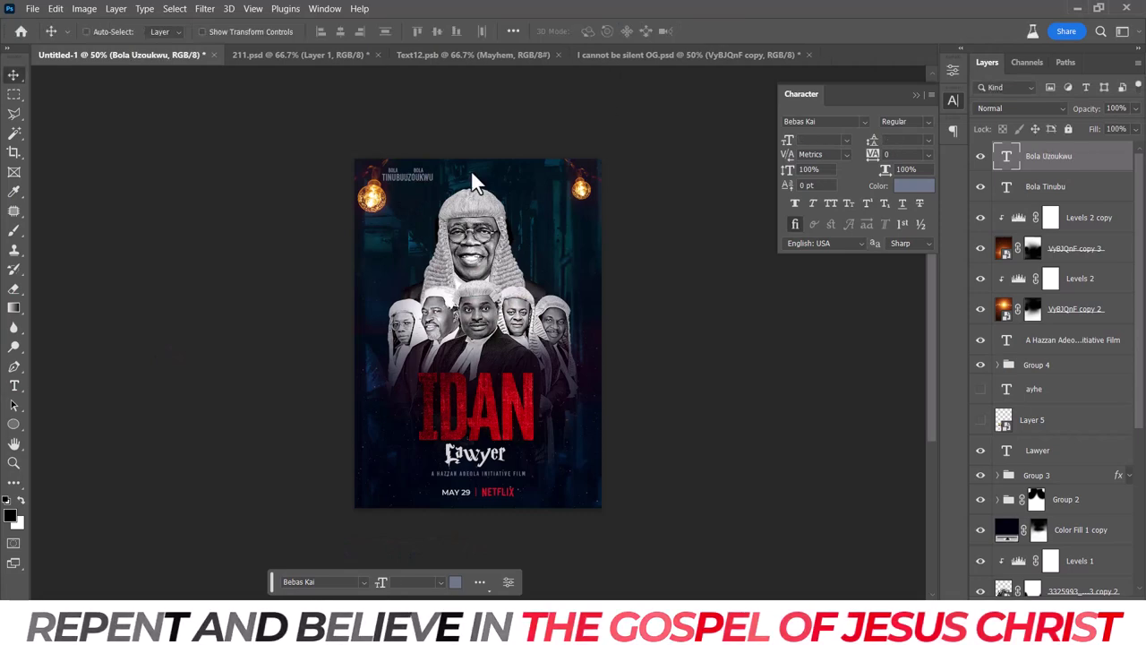
key(alt+Tab)
click(152, 72)
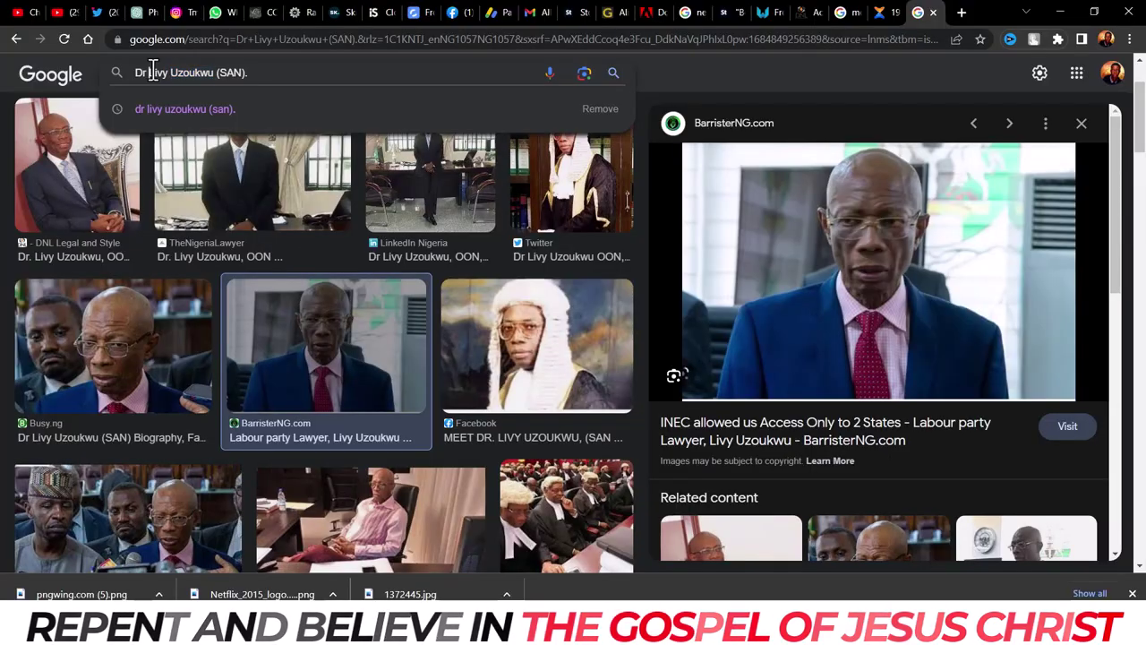
key(alt+Tab)
Replace the credit's first name with the lawyer's, then duplicate the credit beside the original.
key(t)
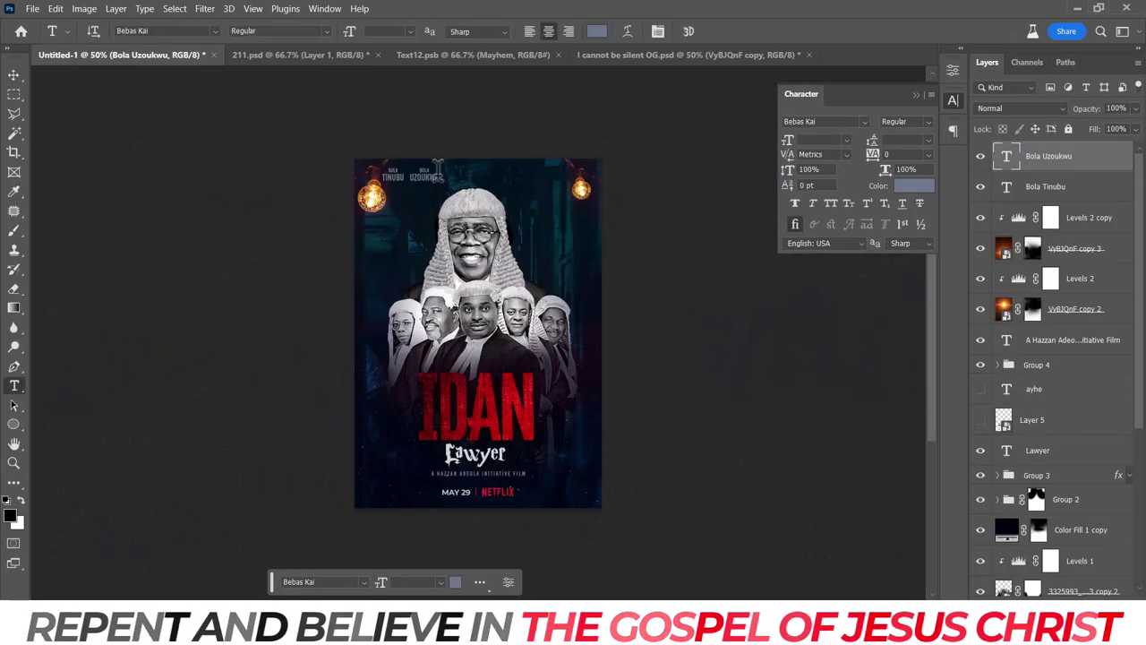
double_click(425, 170)
text(Livy)
click(711, 32)
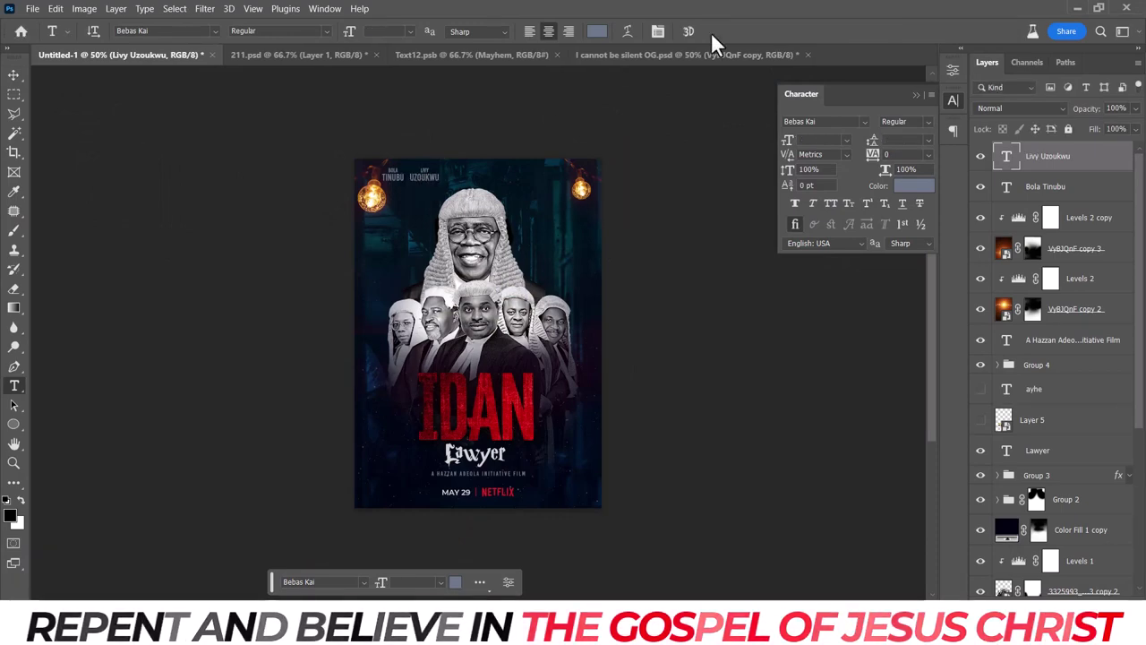
key(v)
key(ctrl+plus)
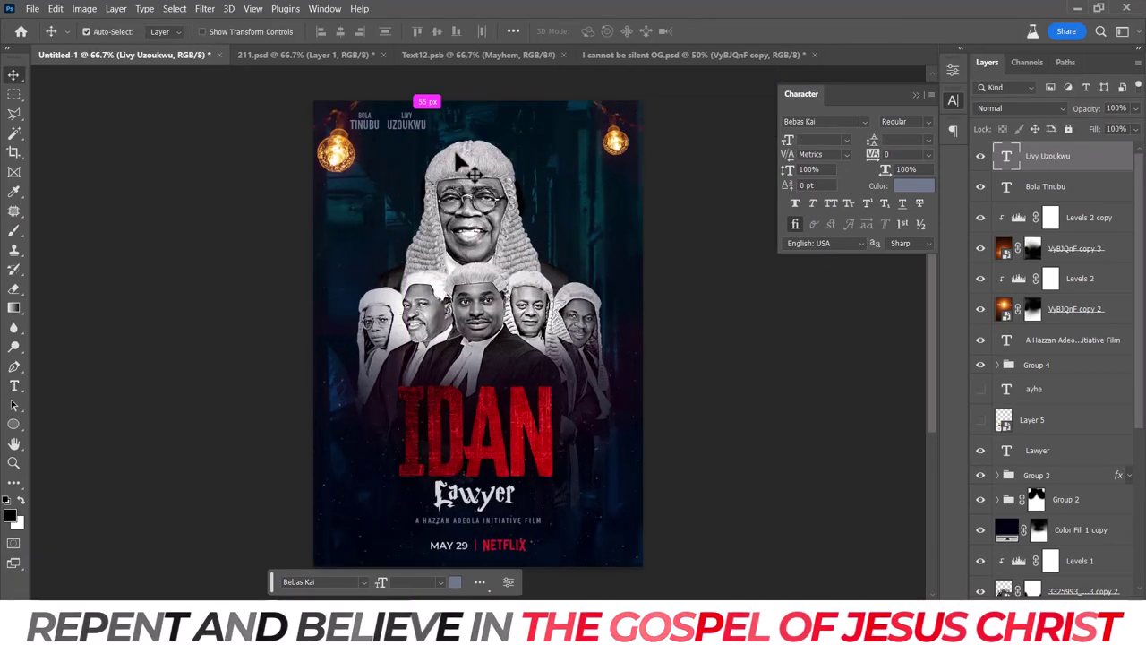
drag(459, 160, 491, 154)
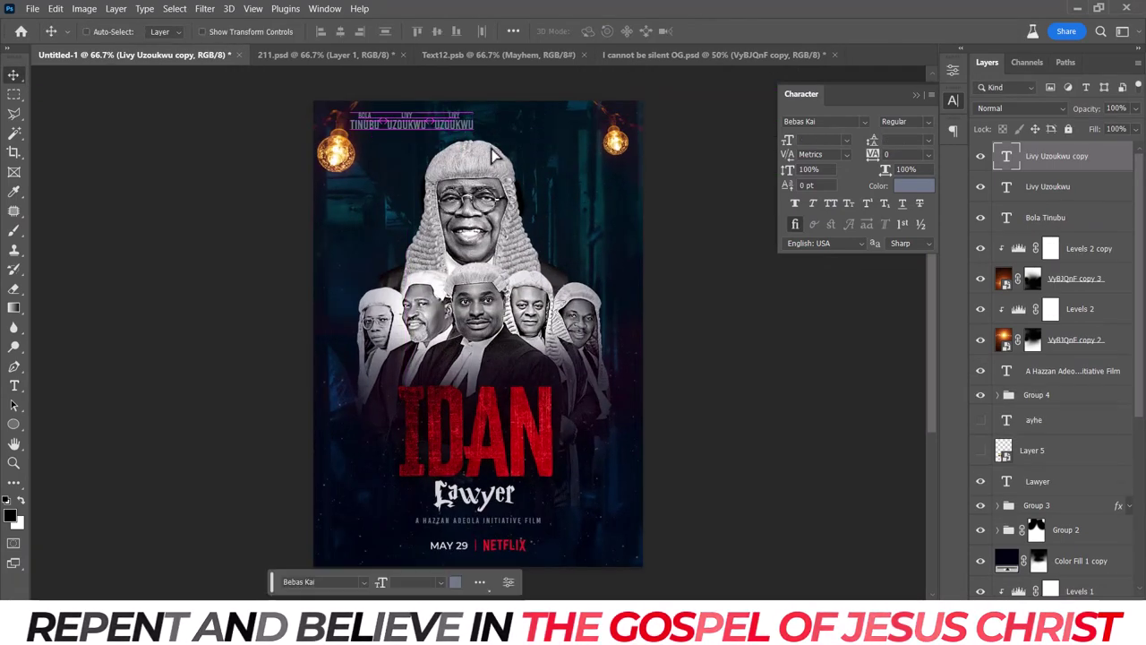
Search Google Images for another lawyer and select his surname in the search box.
key(alt+Tab)
drag(260, 72, 79, 59)
text(kenne)
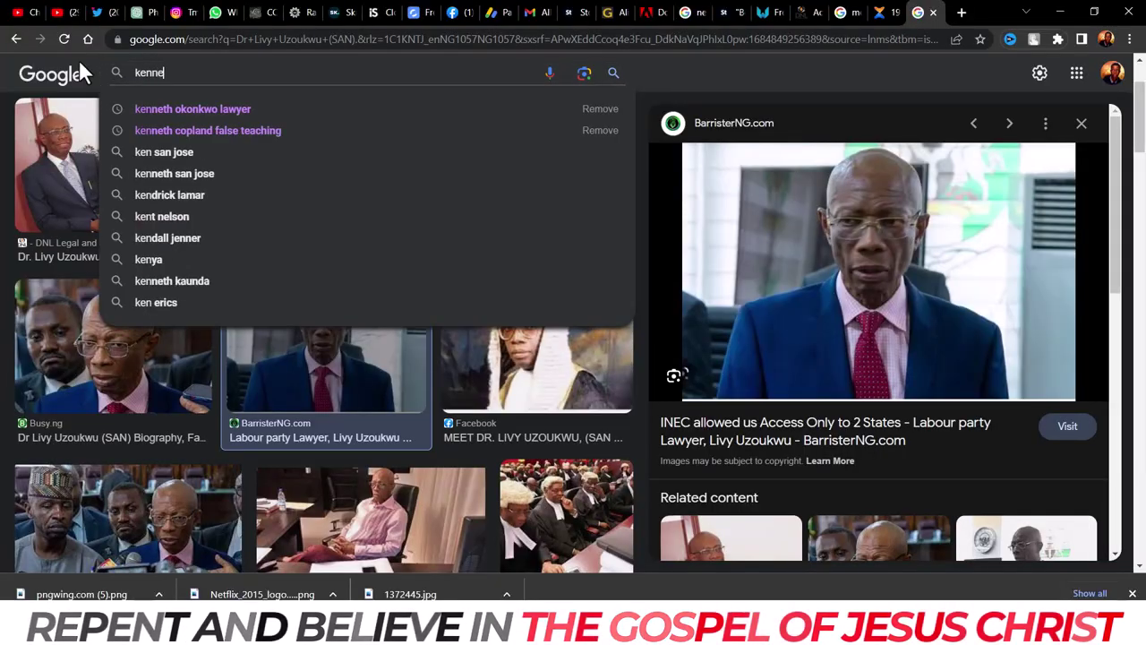
click(149, 109)
drag(182, 89, 226, 91)
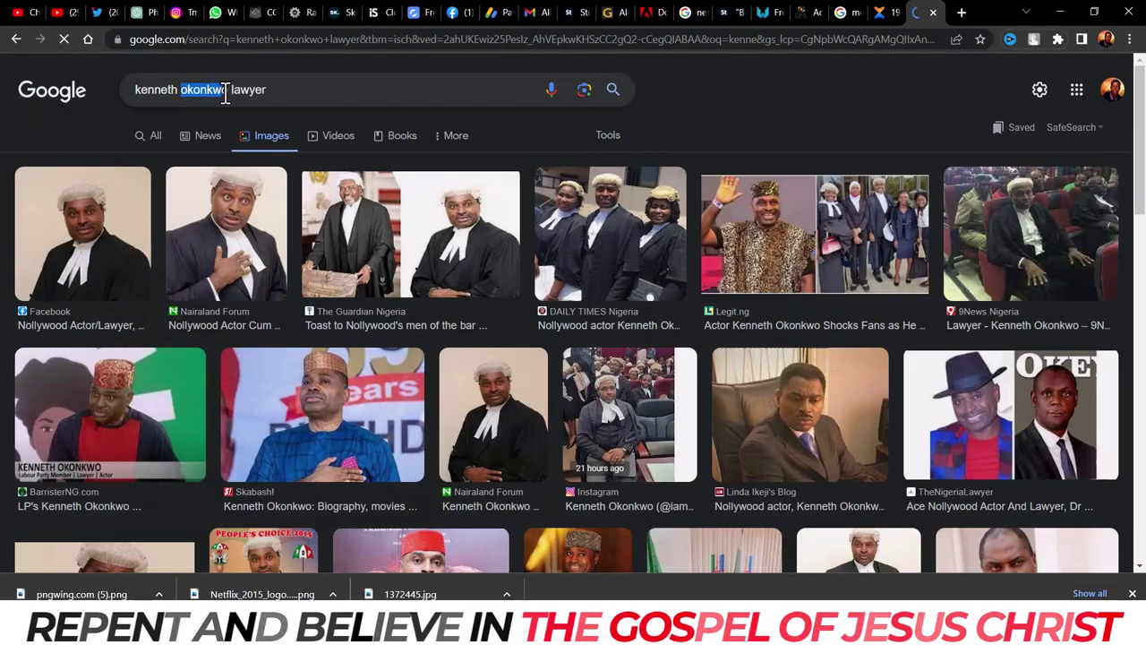
Paste that surname into the third credit's surname line and commit the edit.
key(alt+Tab)
right_click(13, 385)
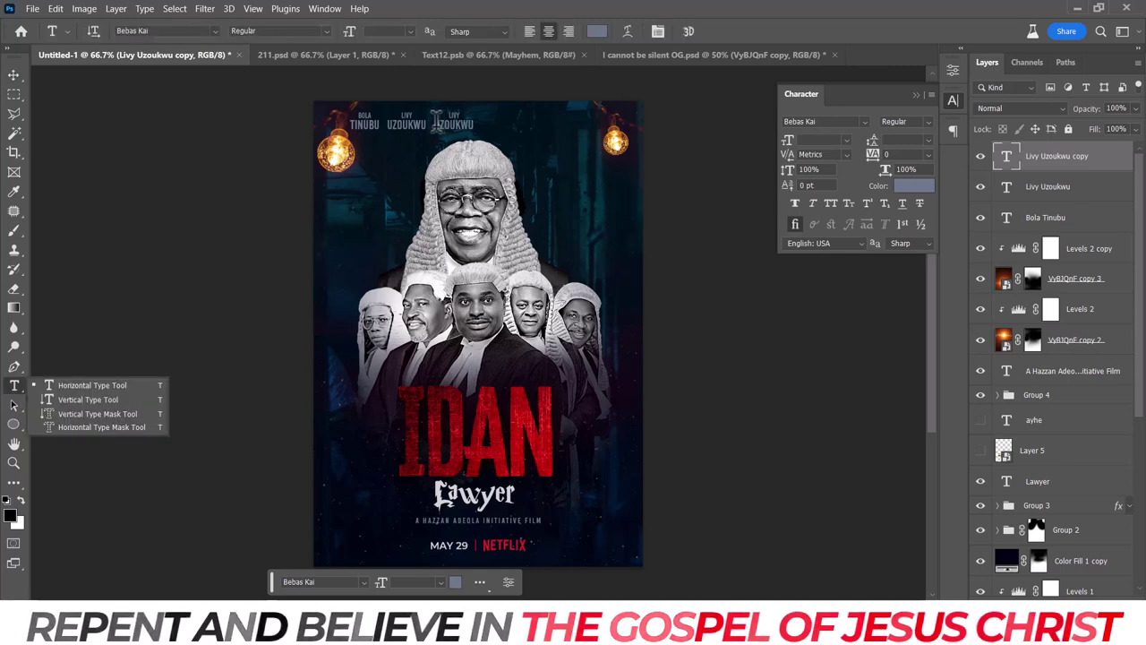
double_click(448, 124)
text(okonkwo)
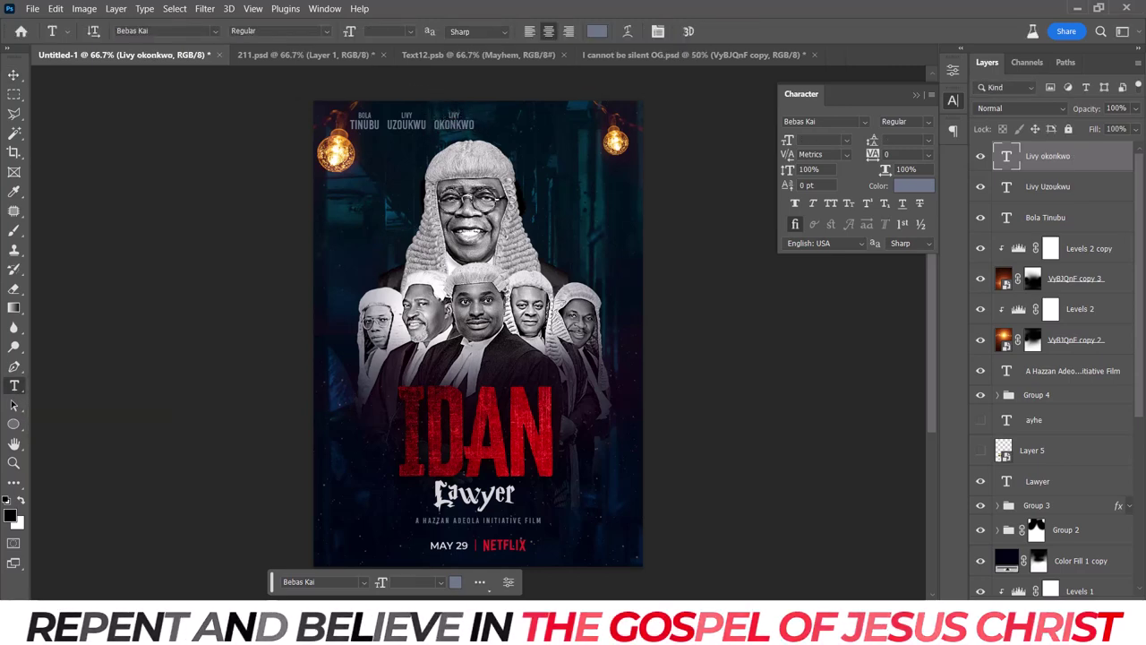
key(alt+Tab)
key(alt+Tab)
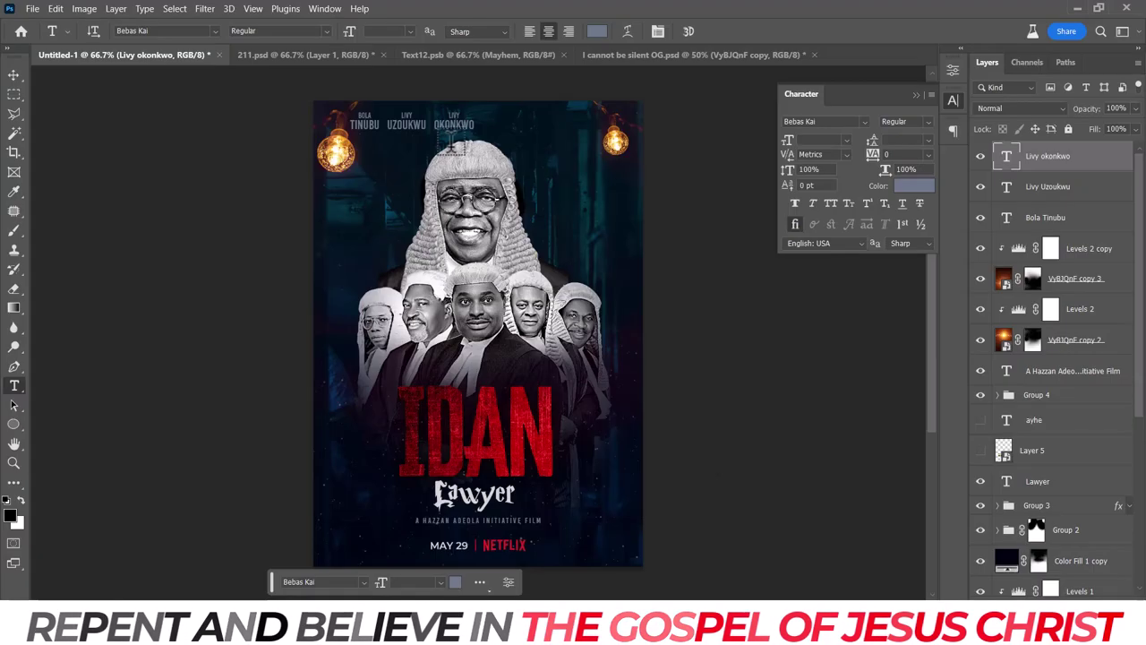
text(kenneth)
click(709, 31)
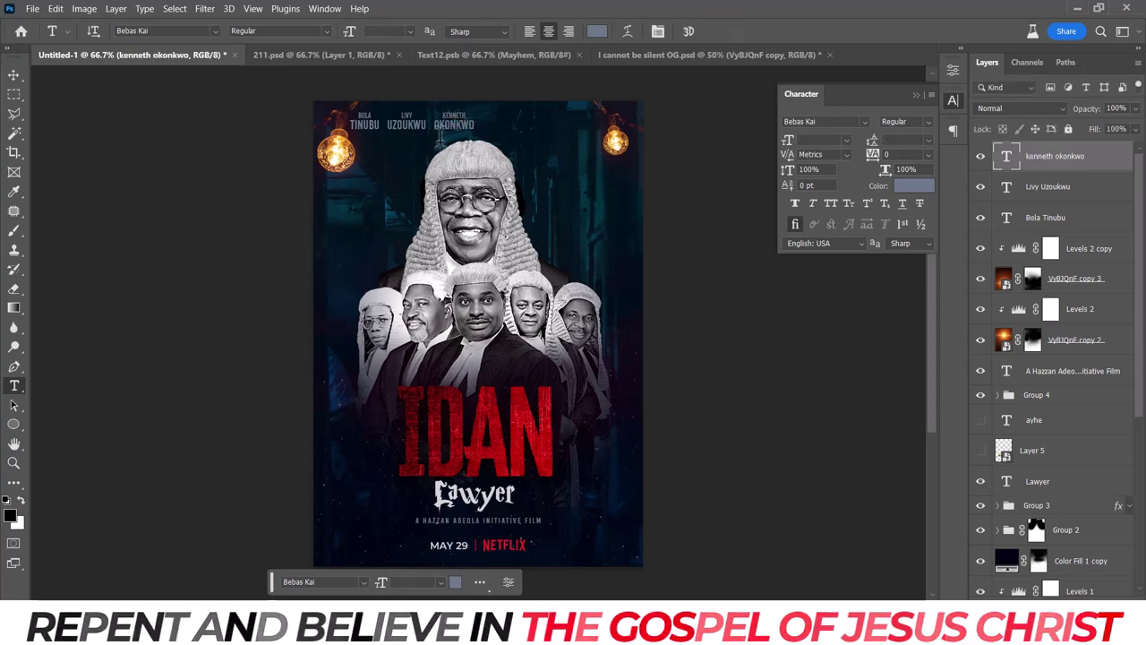
key(v)
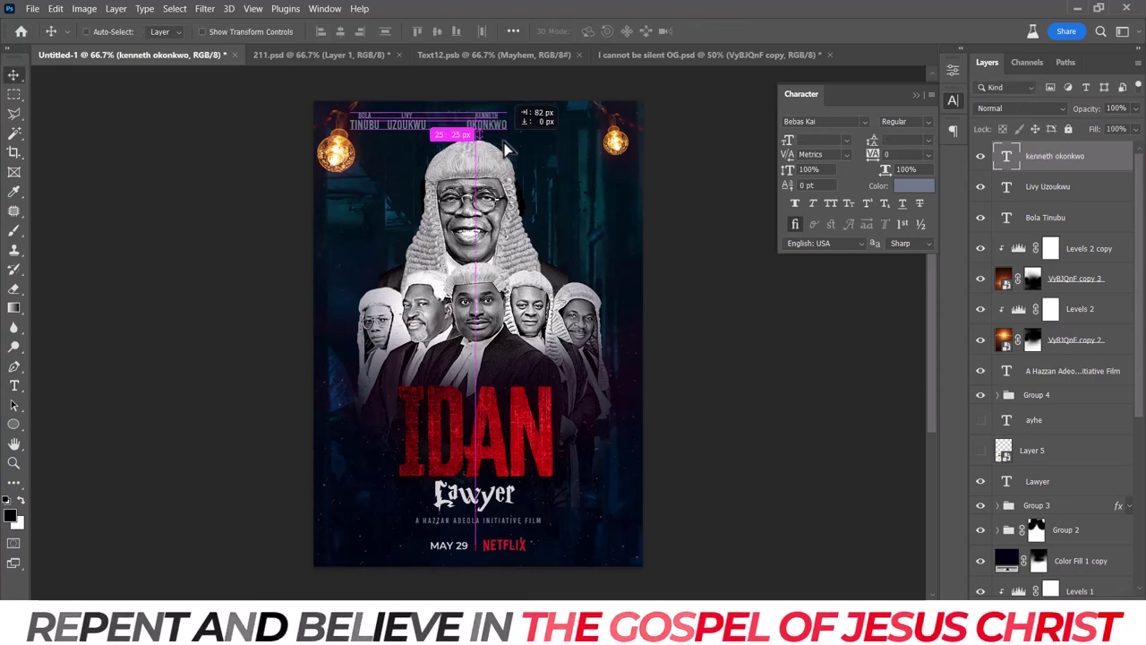
key(alt+Tab)
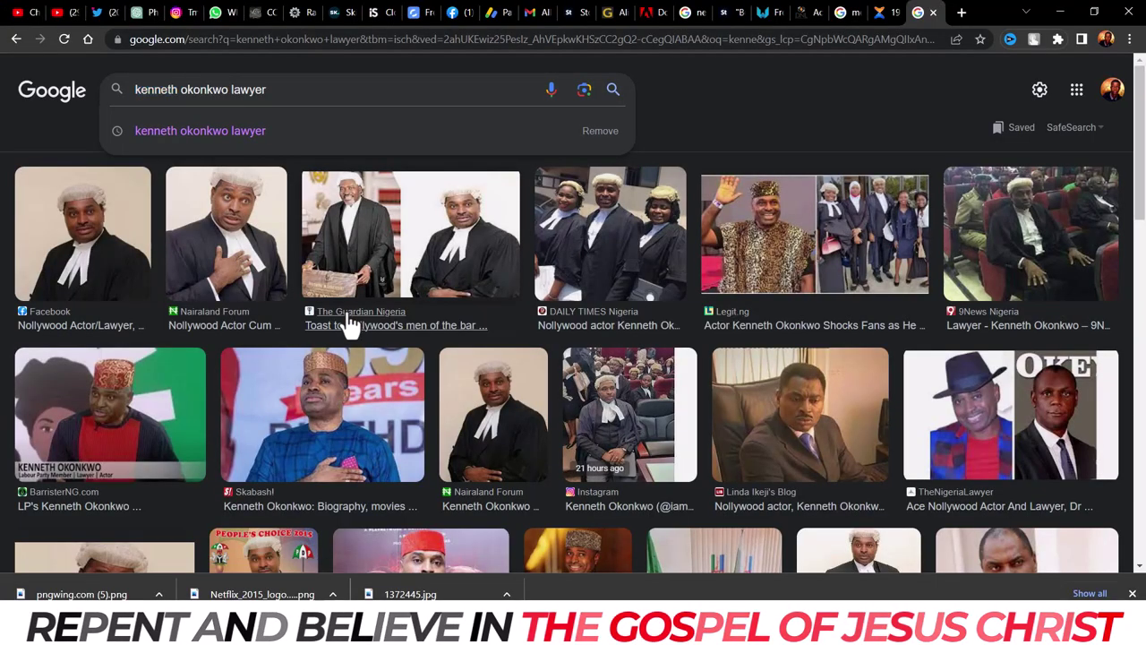
Open the Guardian article on Nollywood's lawyers and place a duplicated credit at the poster's top right.
click(349, 325)
scroll(1128, 184, down, 5)
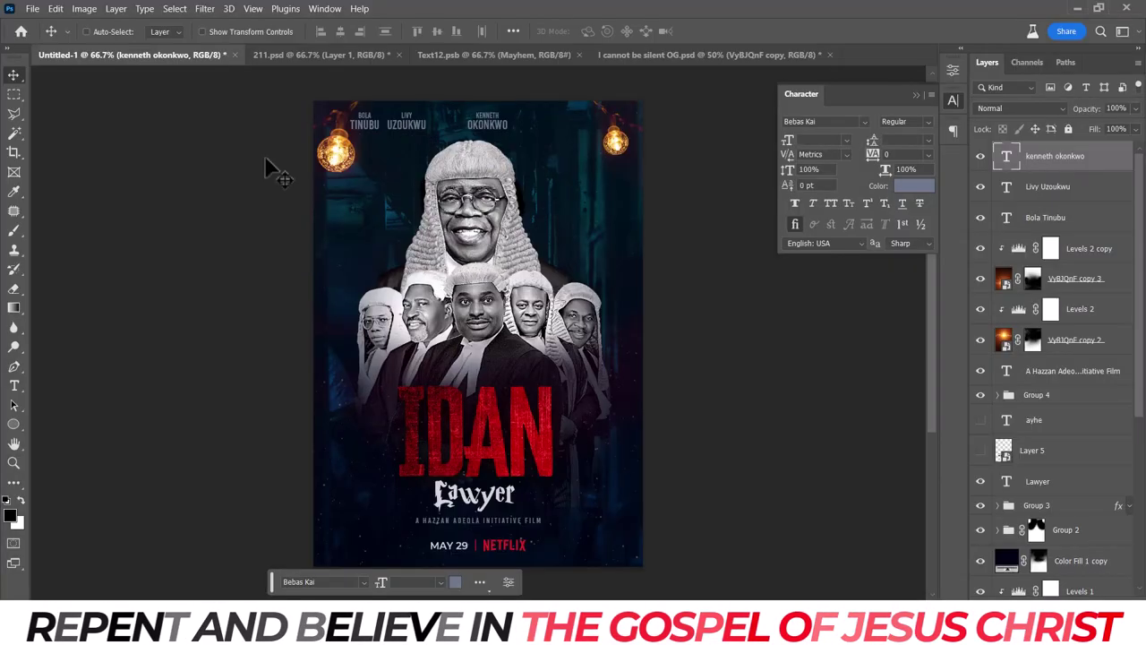
mouse_move(461, 139)
mouse_down()
mouse_move(537, 142)
mouse_move(455, 125)
mouse_up()
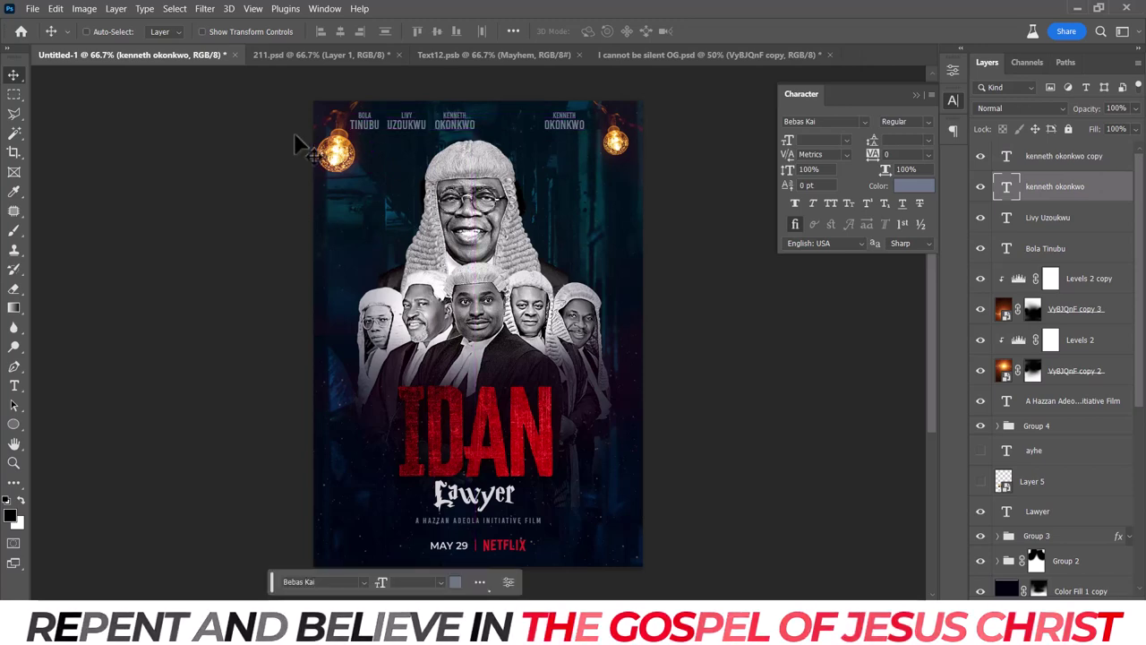
Replace the third credit's surname with the new actor-lawyer's name and commit it.
right_click(14, 385)
click(71, 373)
double_click(455, 124)
text(KANAYO)
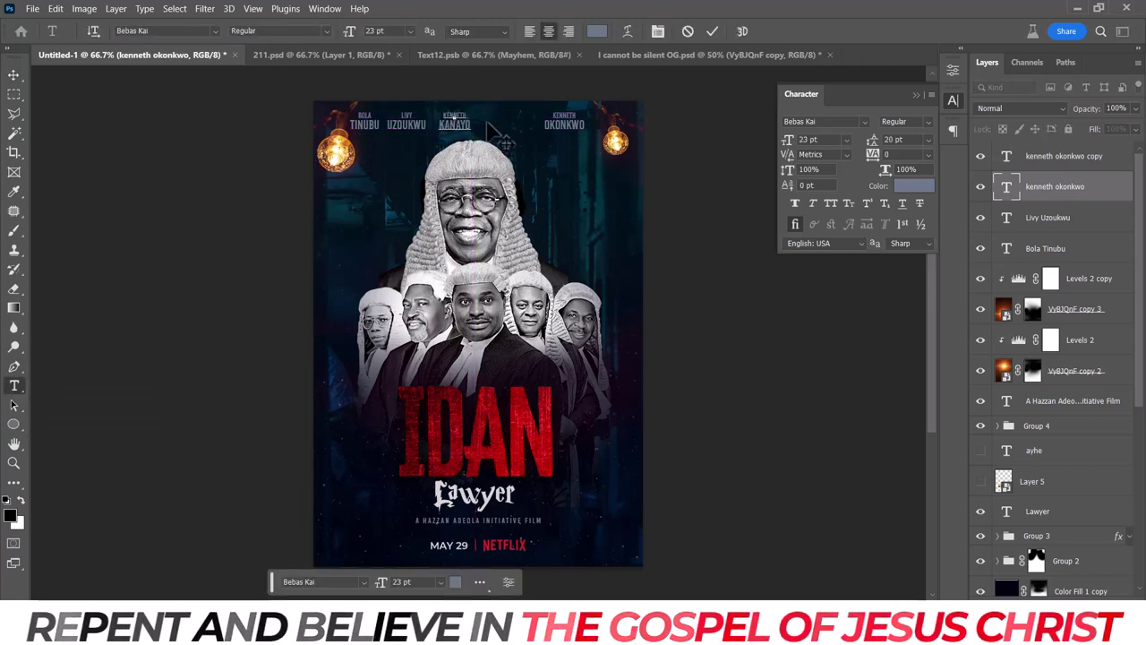
click(711, 31)
key(v)
Space the four top credits evenly across the poster with smart guides.
mouse_move(564, 126)
mouse_down()
mouse_move(563, 139)
mouse_move(512, 139)
mouse_move(555, 143)
mouse_up()
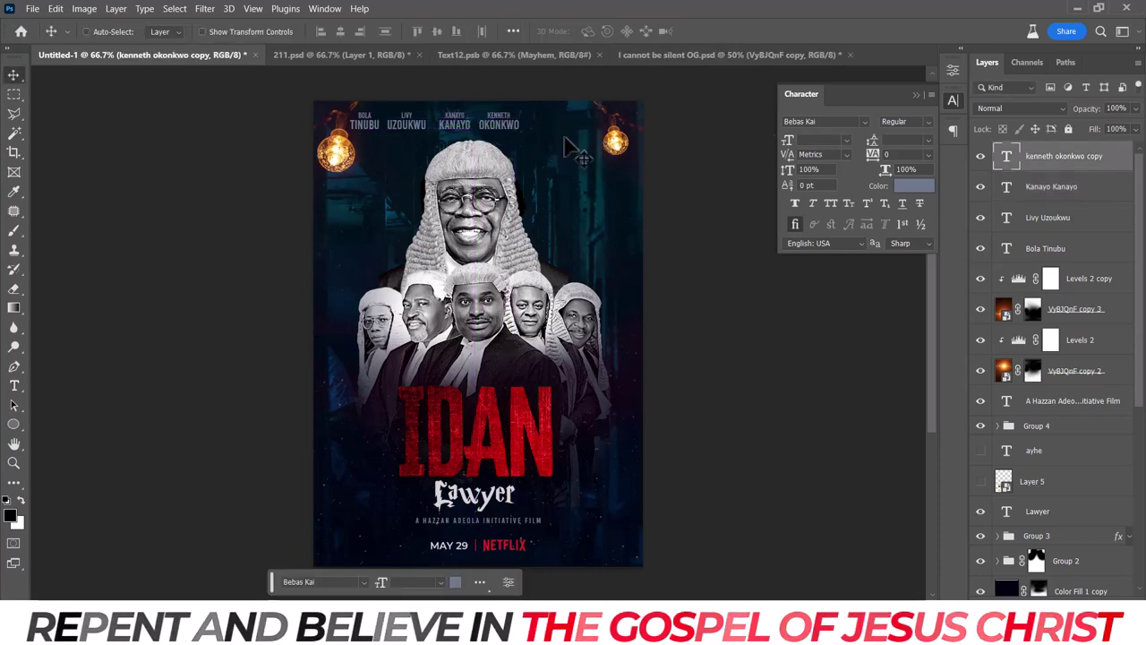
click(982, 167)
drag(456, 130, 522, 132)
click(1059, 157)
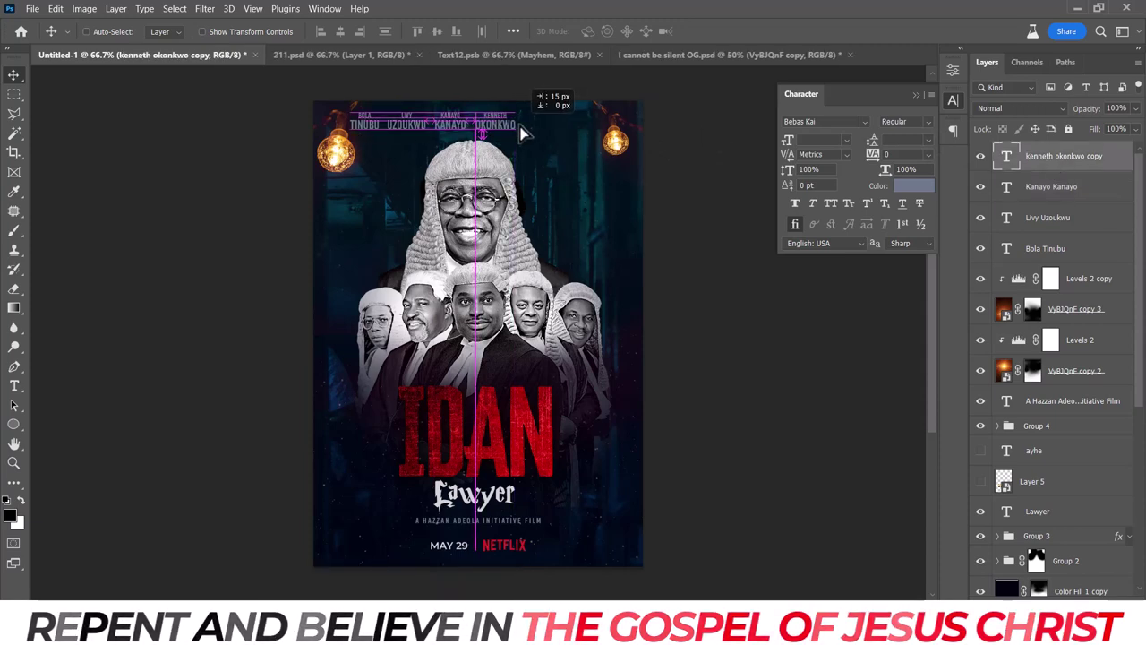
drag(524, 133, 524, 132)
mouse_move(455, 582)
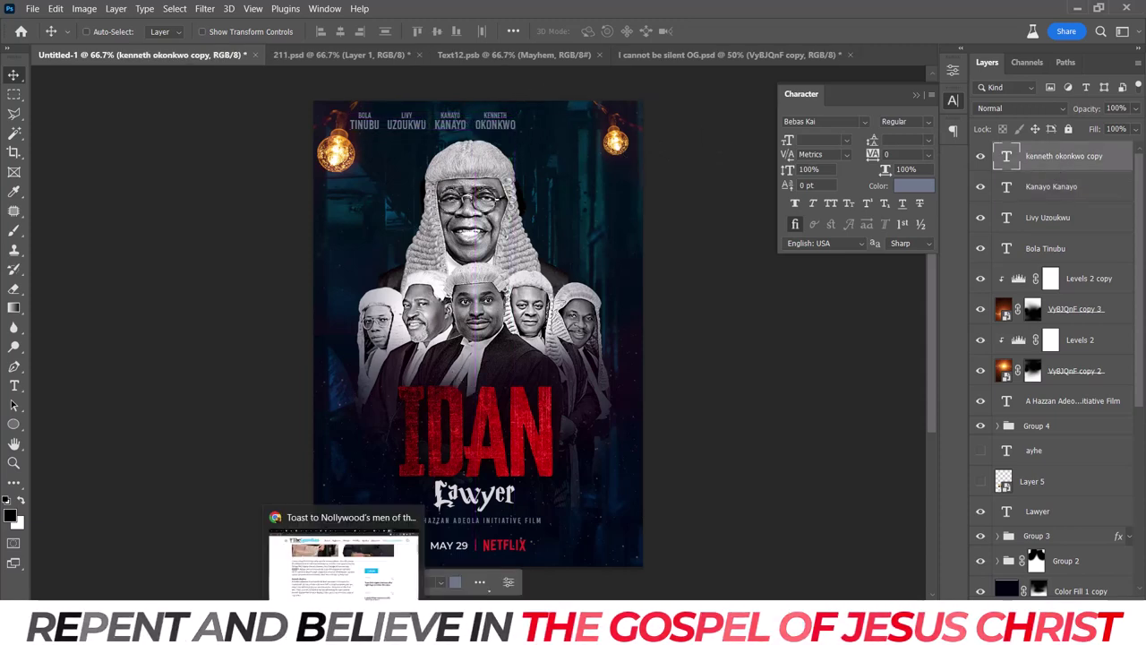
click(349, 546)
Search Google Images for famous lawyers in Nigeria and browse a top-lawyers article.
click(932, 12)
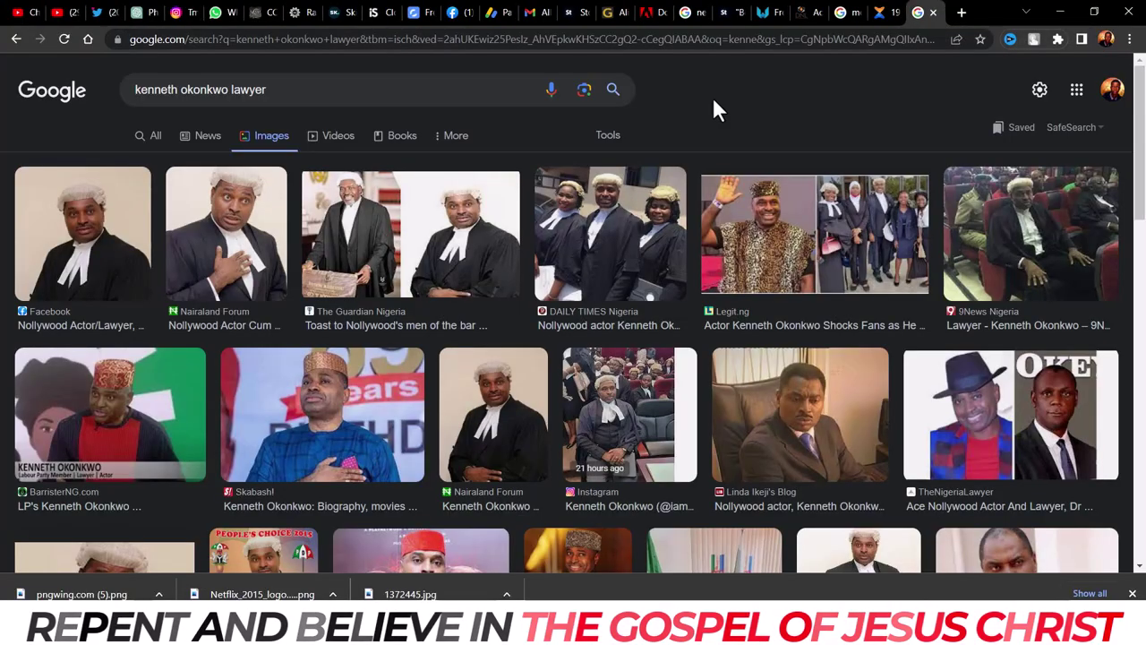
triple_click(115, 86)
text(famous)
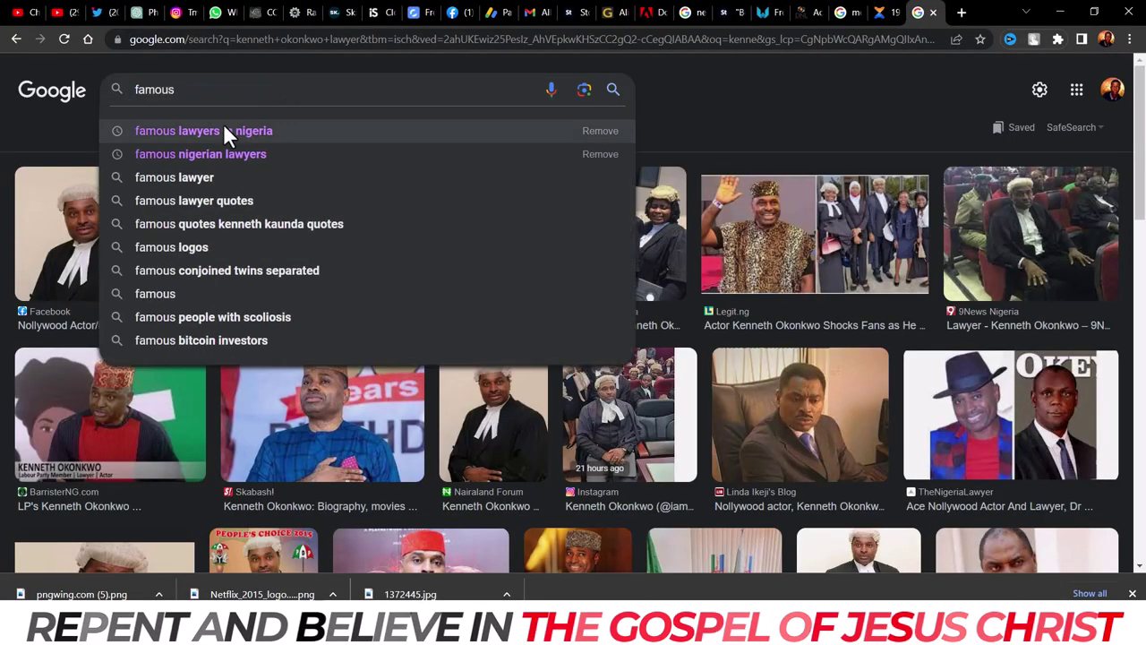
click(223, 125)
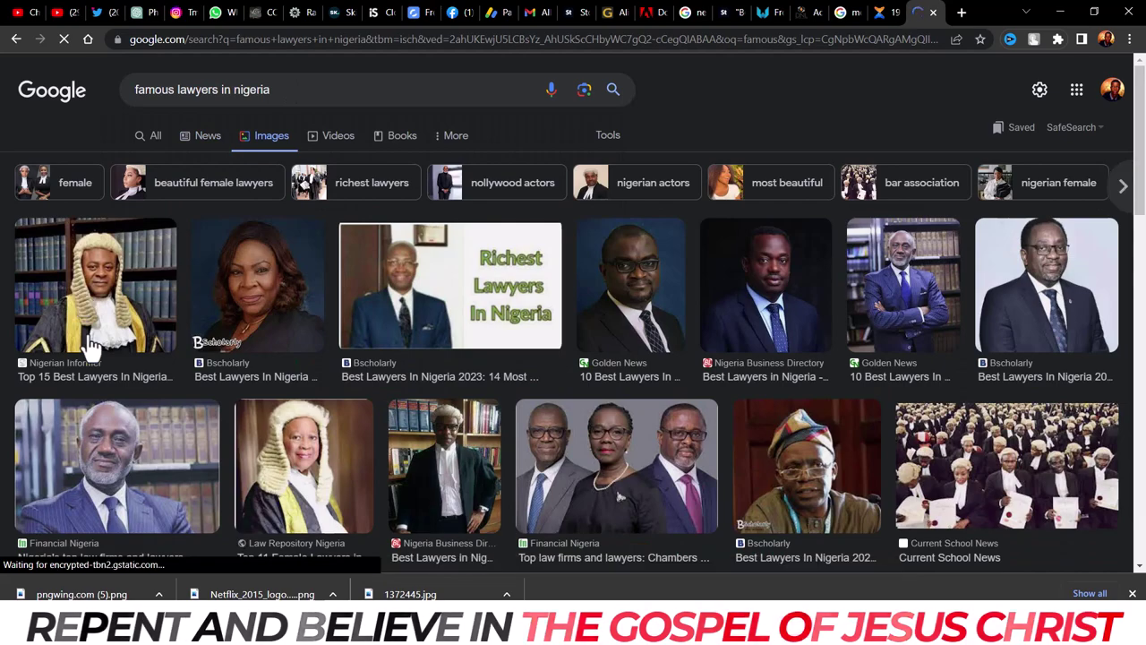
click(89, 287)
scroll(1075, 269, down, 5)
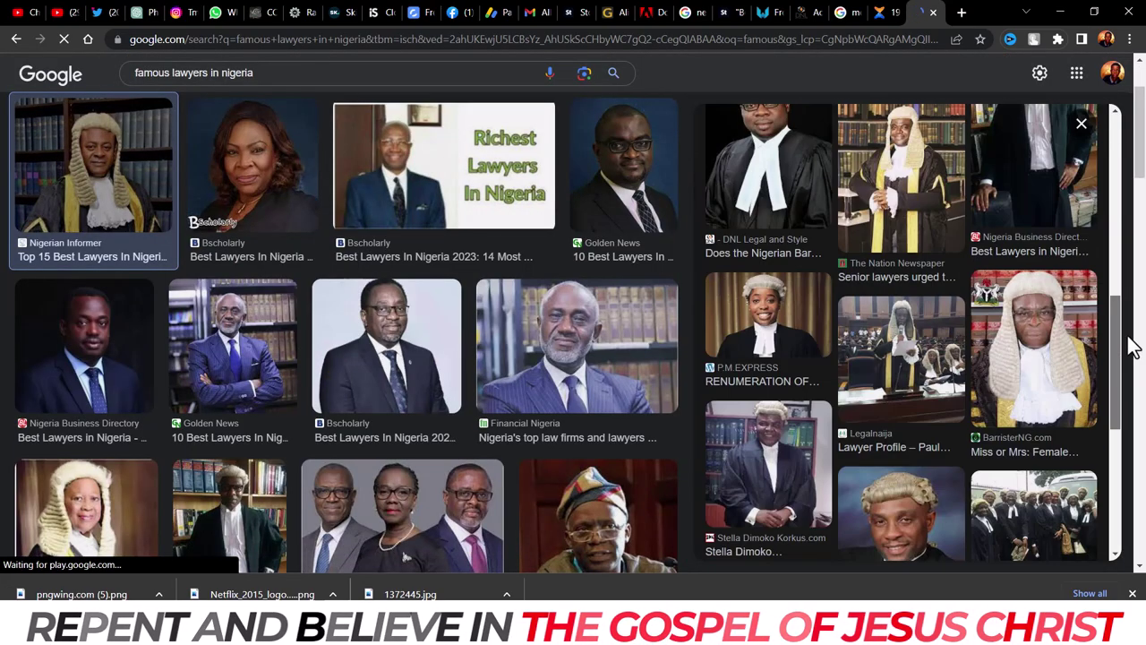
scroll(1130, 259, up, 5)
click(936, 260)
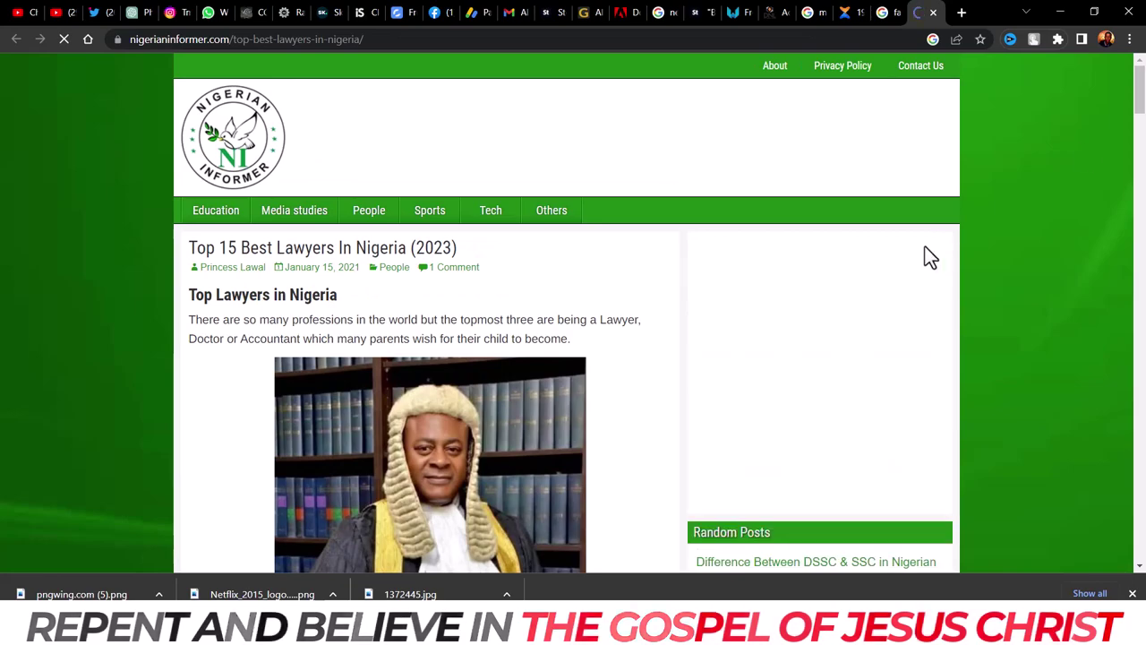
drag(1139, 67, 1140, 394)
click(933, 12)
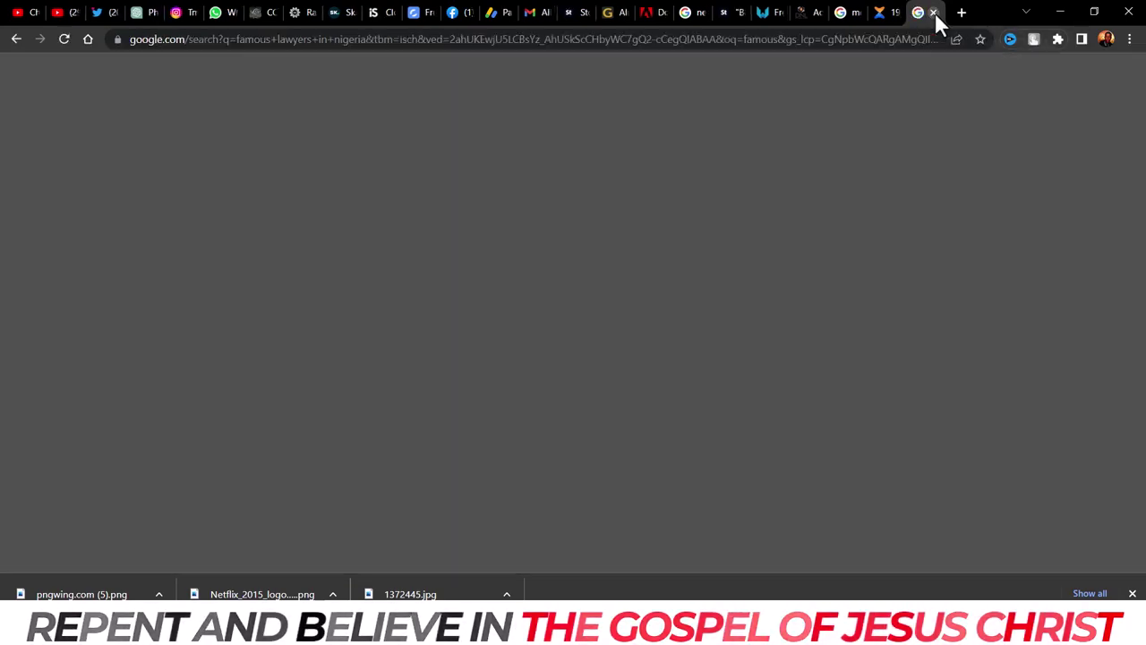
Run a Google Lens search on the downloaded wigged-lawyer photo and list its image sources.
click(583, 72)
key(alt+Tab)
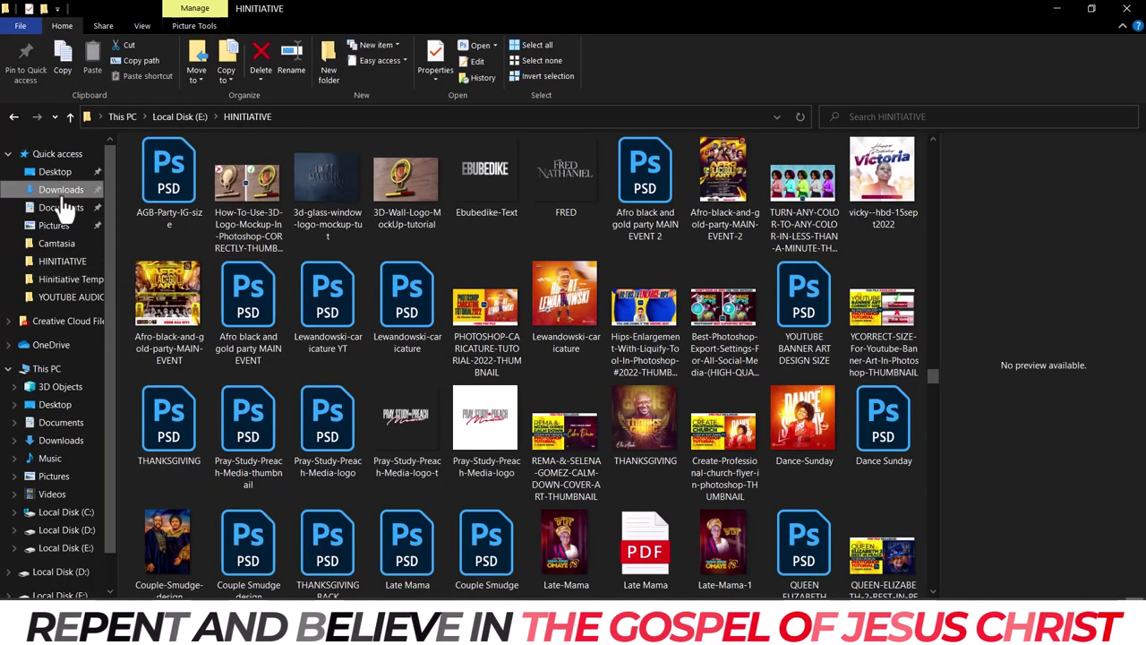
click(61, 189)
drag(327, 333, 319, 216)
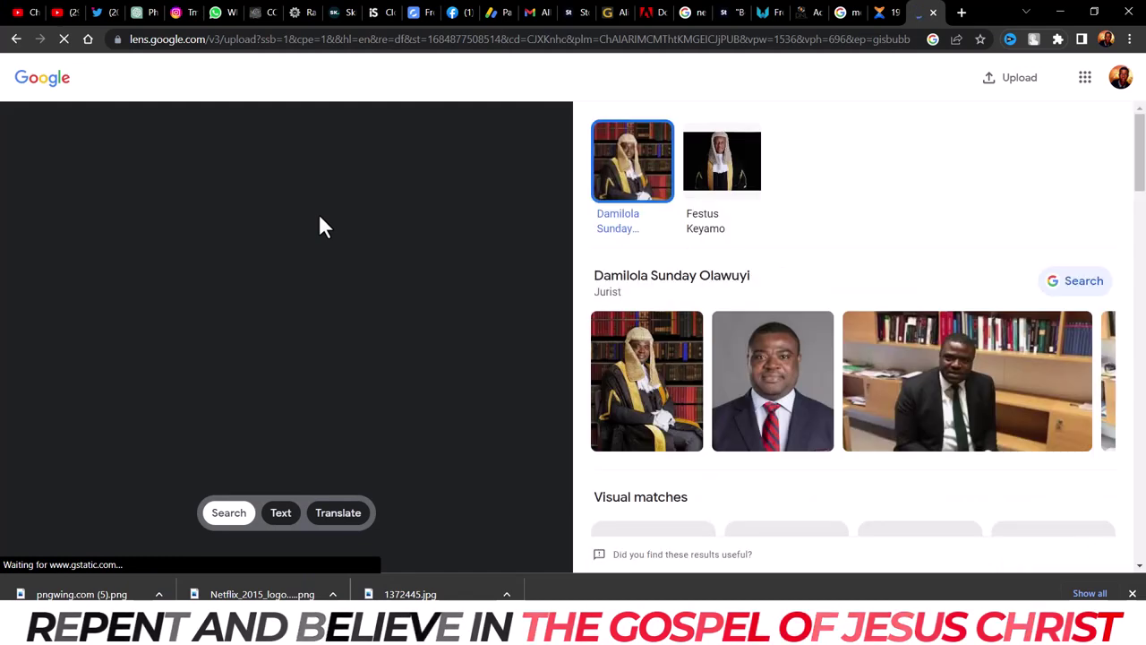
click(317, 147)
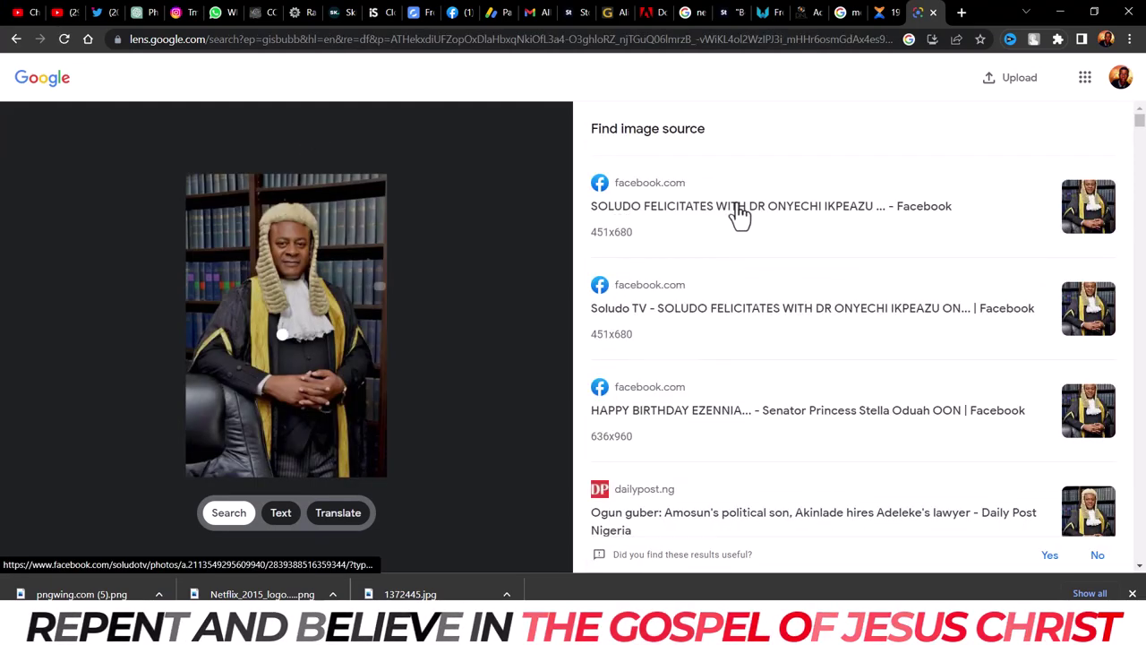
drag(1138, 122, 1142, 136)
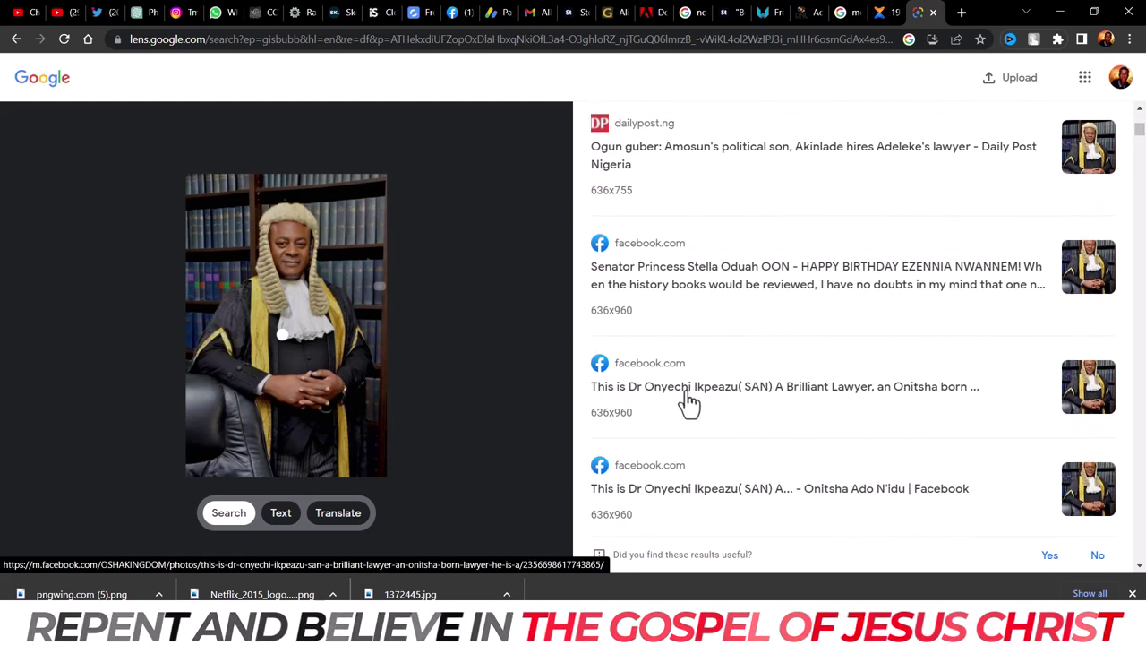
Search Google Images for the identified lawyer's name.
click(841, 12)
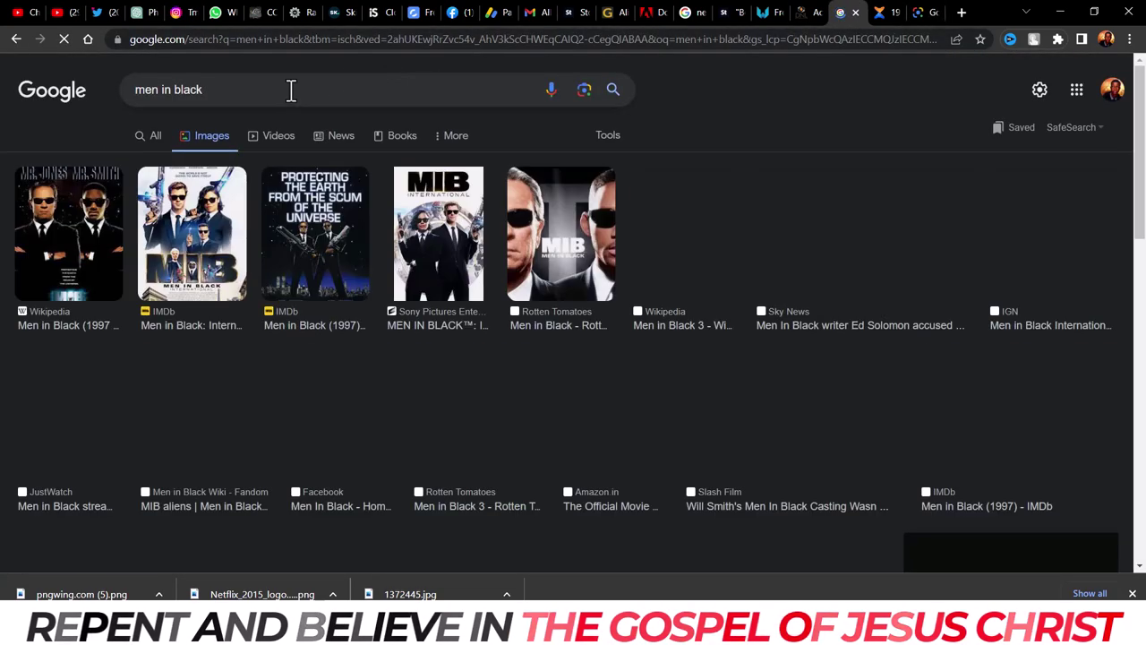
triple_click(289, 90)
text(onyea)
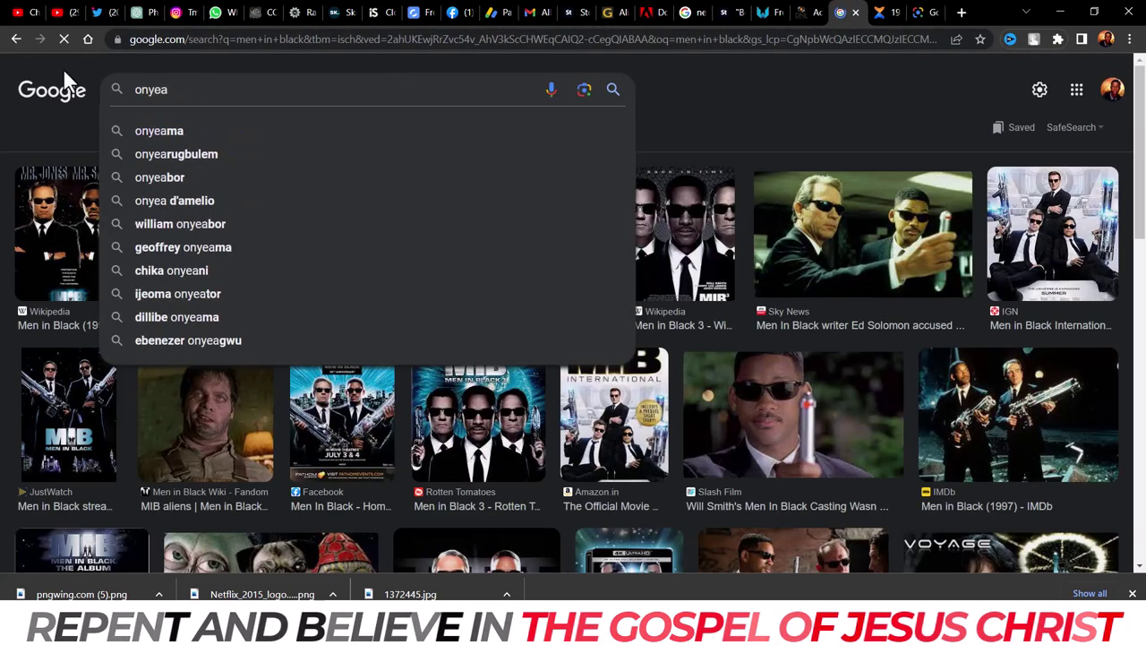
key(BackSpace)
key(BackSpace)
click(194, 145)
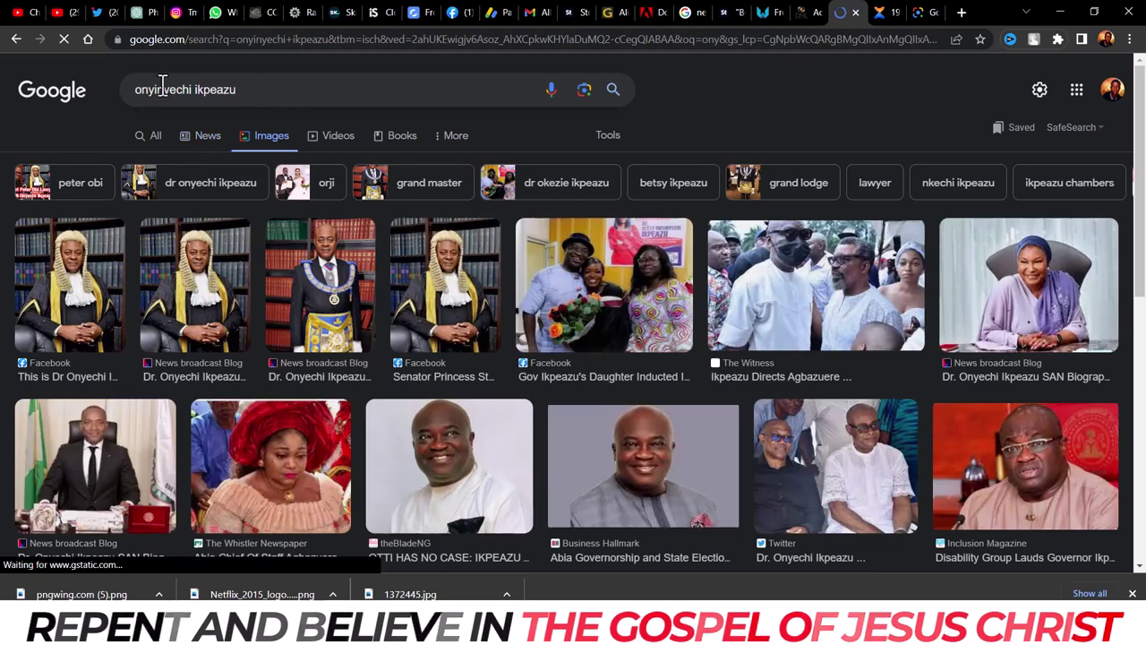
click(162, 83)
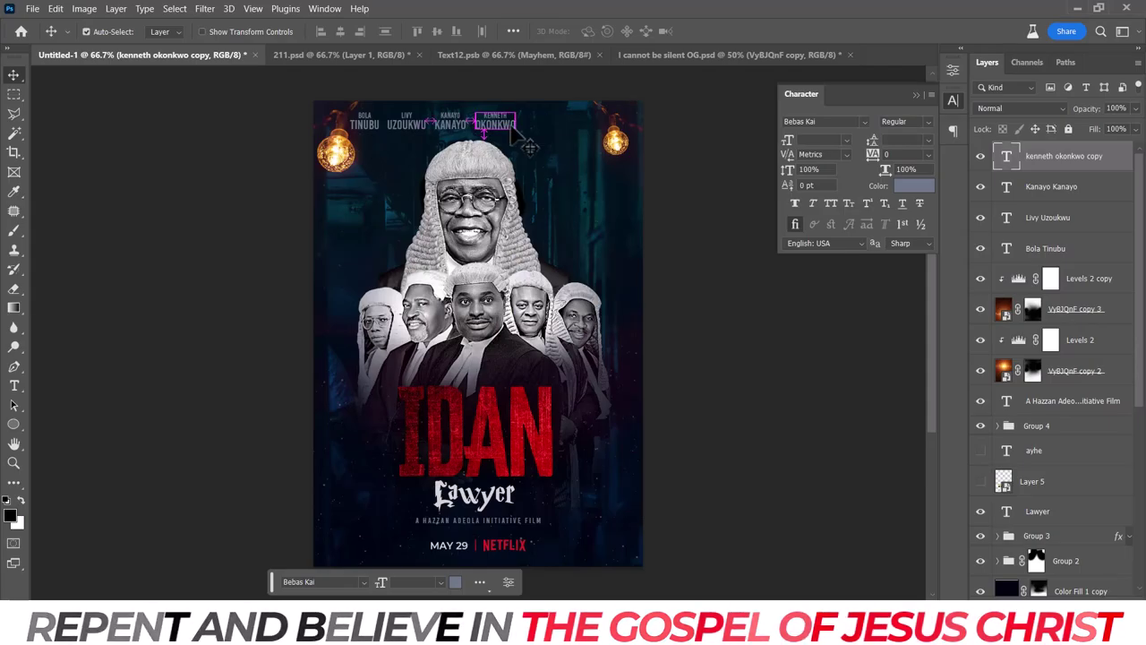
Add a fifth top credit, a copy of the last one retyped with the identified lawyer's name.
drag(528, 145, 565, 140)
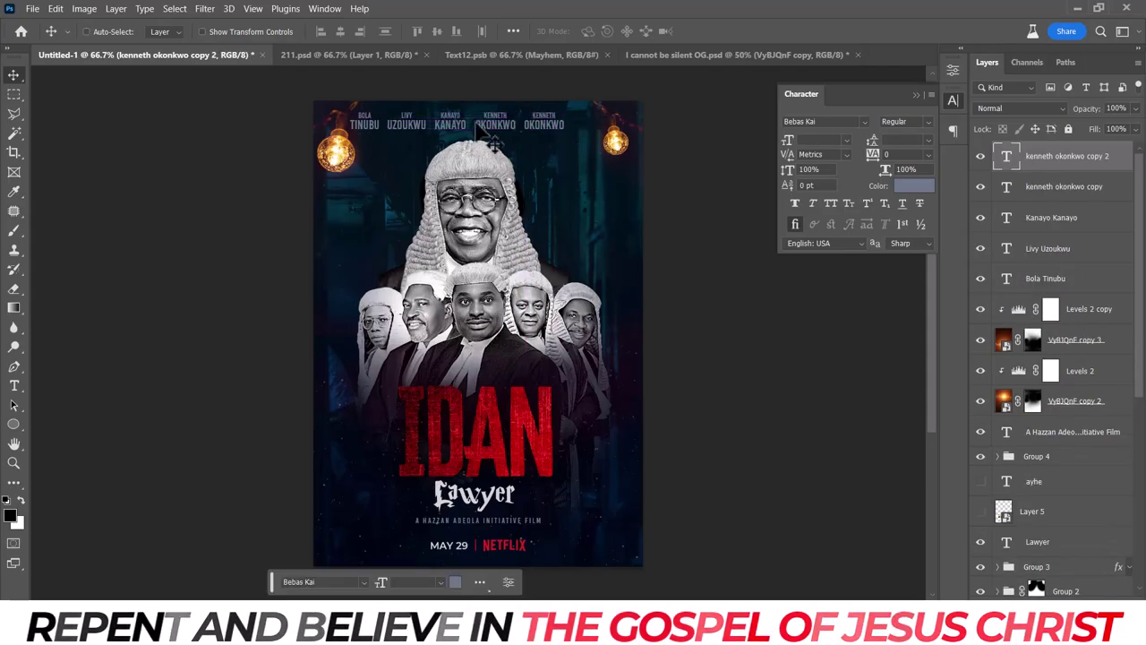
double_click(546, 125)
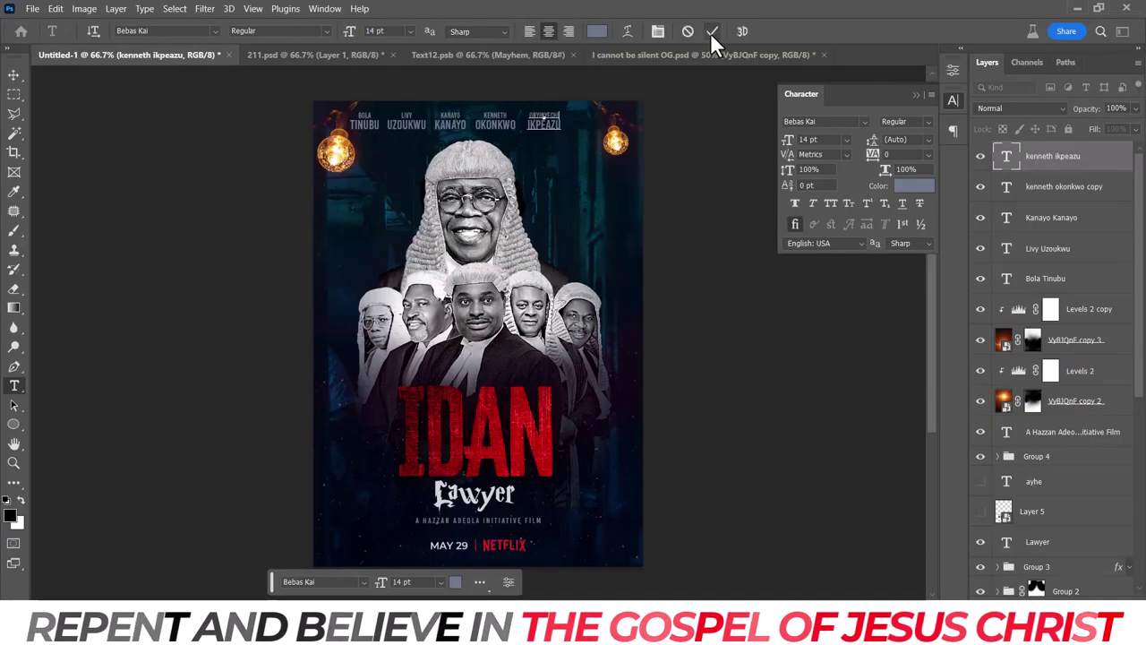
click(712, 33)
key(v)
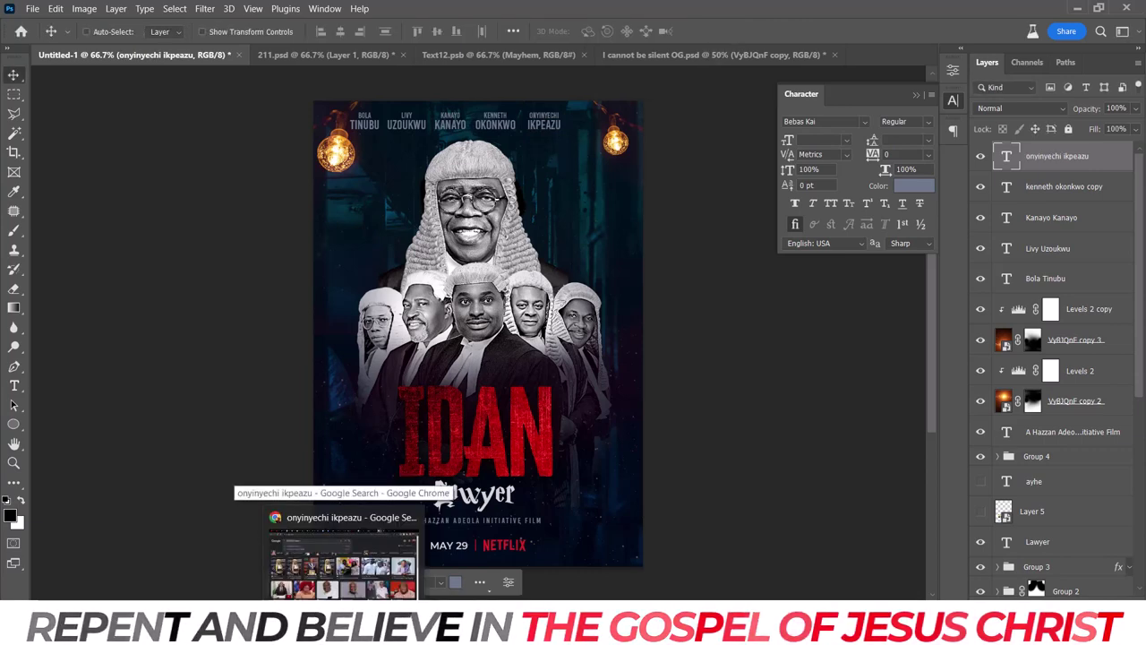
click(342, 554)
text(ez)
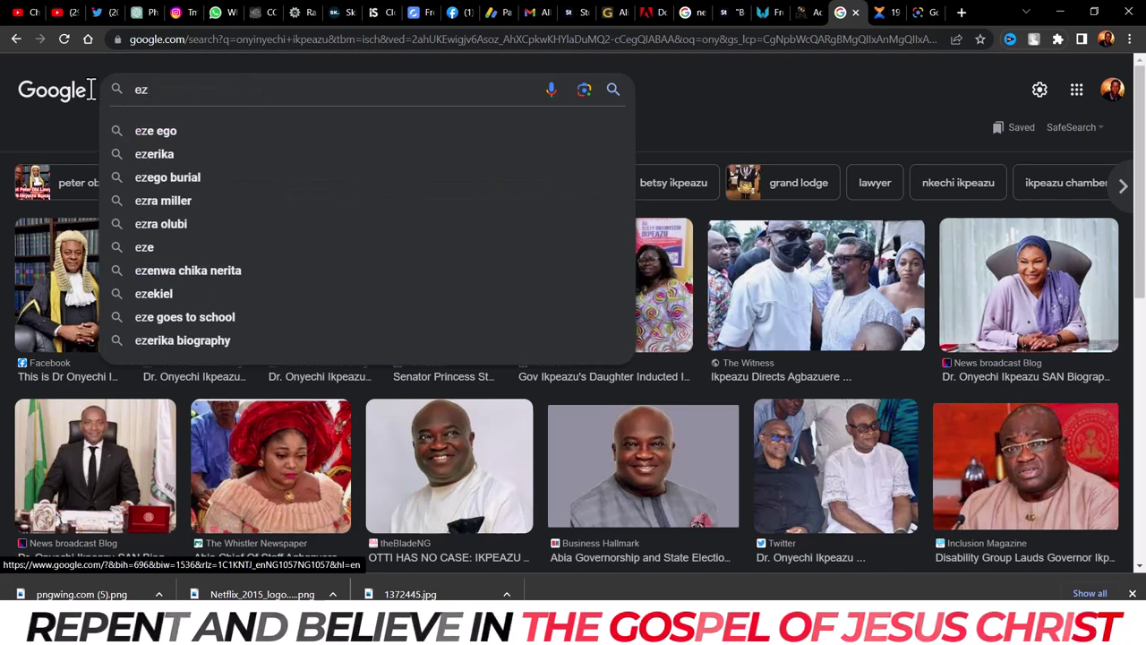
text(ekom)
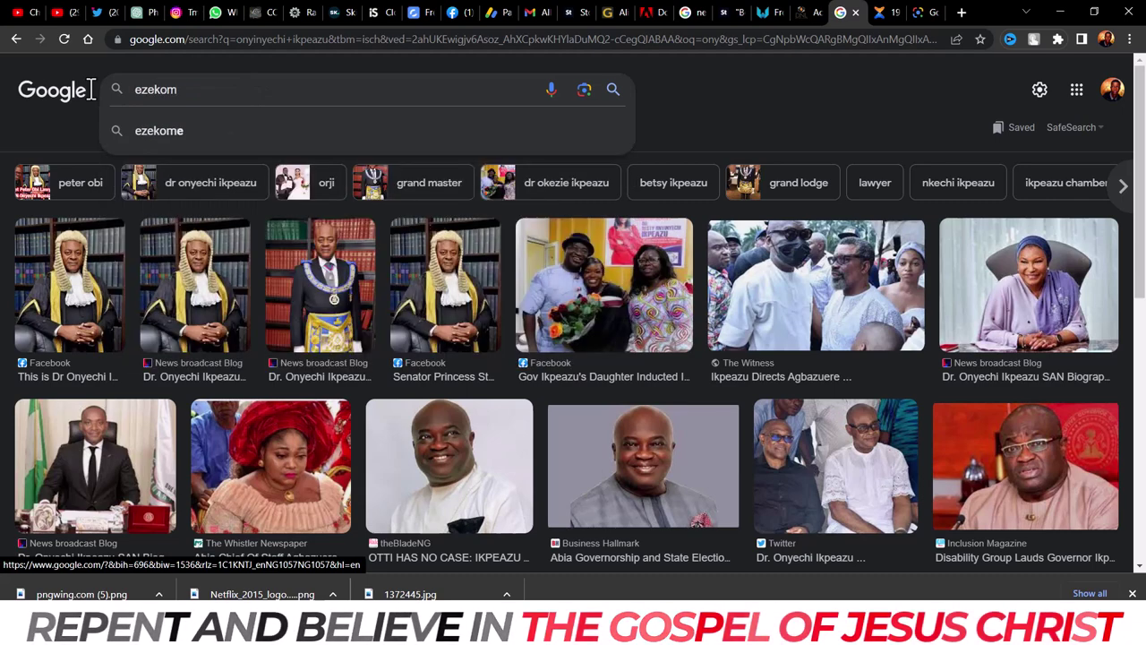
Find the next lawyer in Google web results, copy his surname, and duplicate the fifth credit rightward.
click(145, 125)
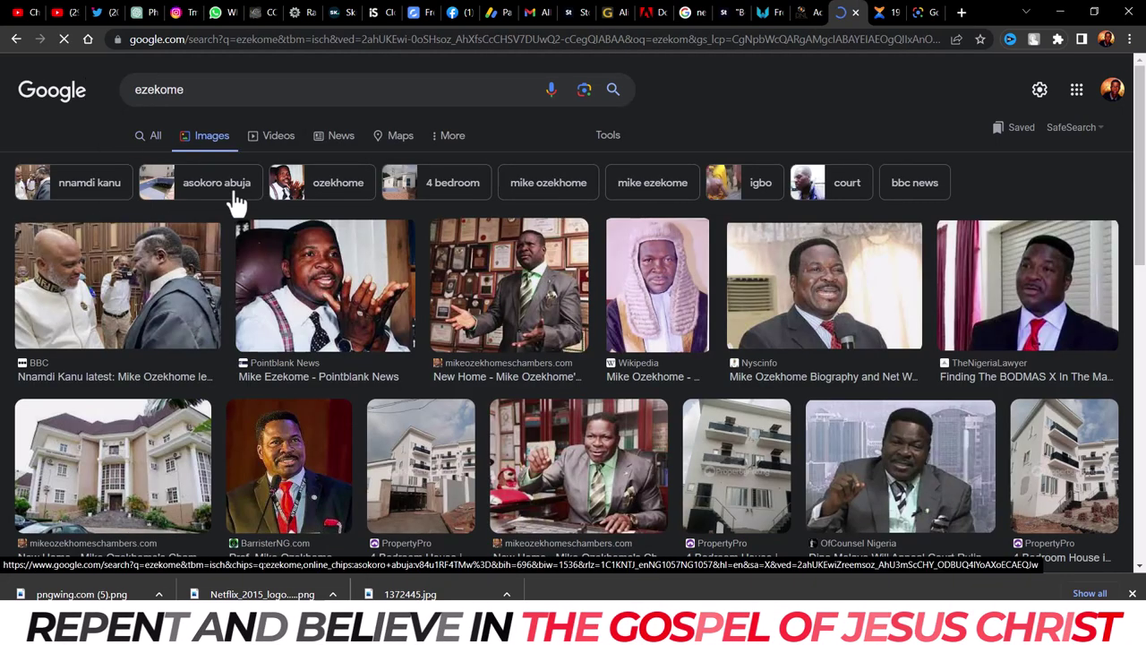
click(163, 90)
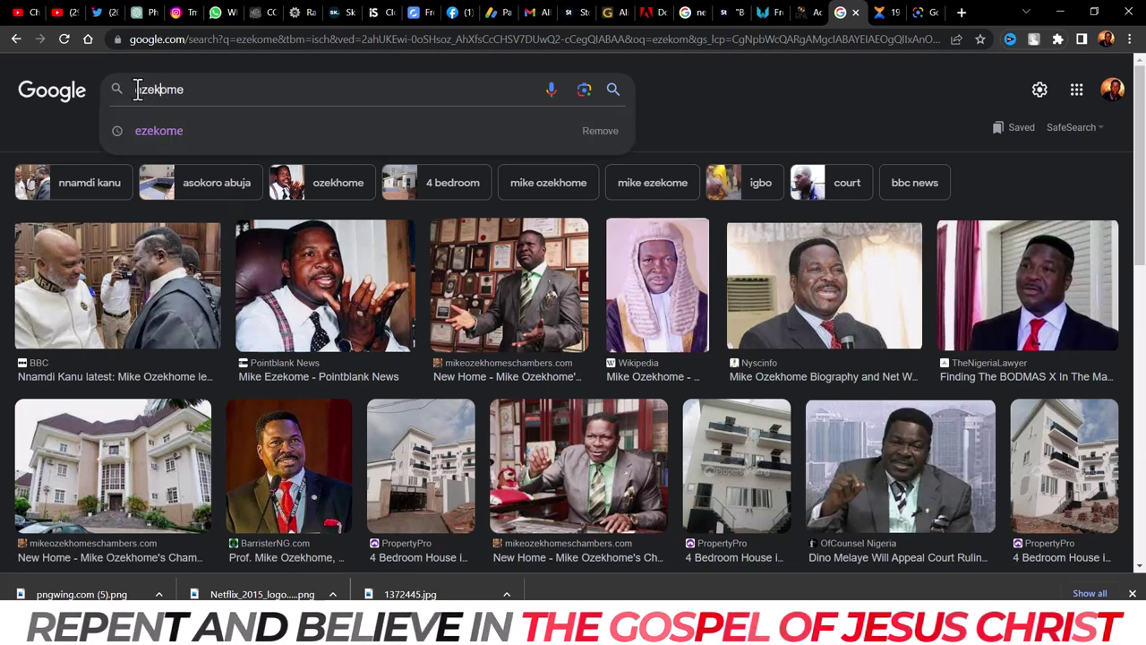
click(153, 143)
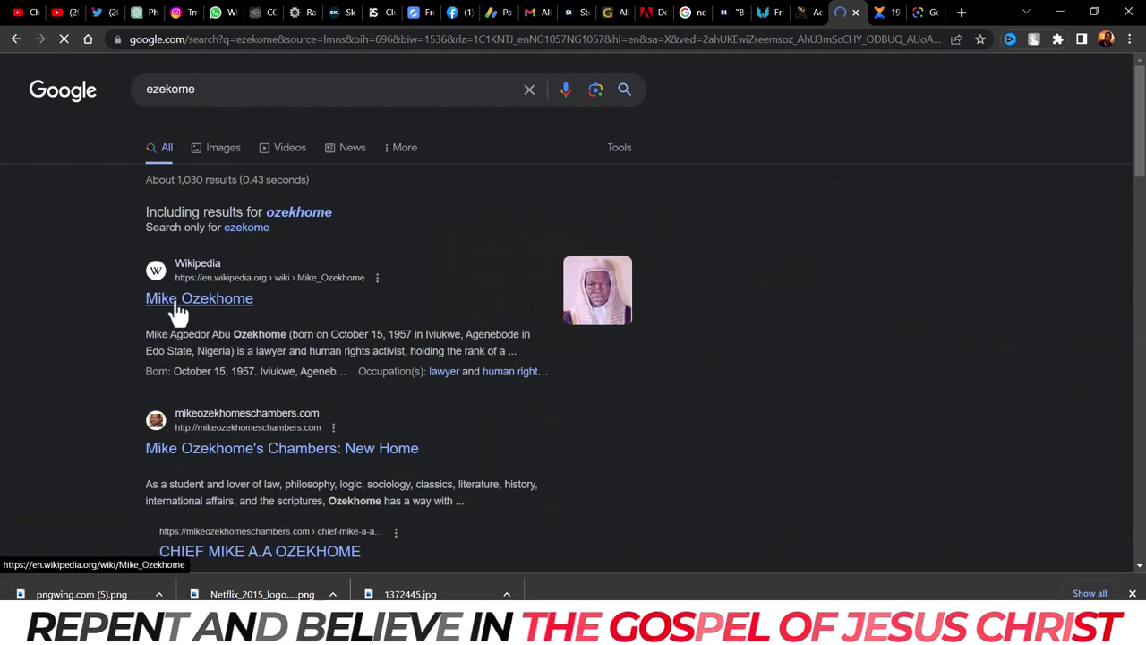
double_click(201, 299)
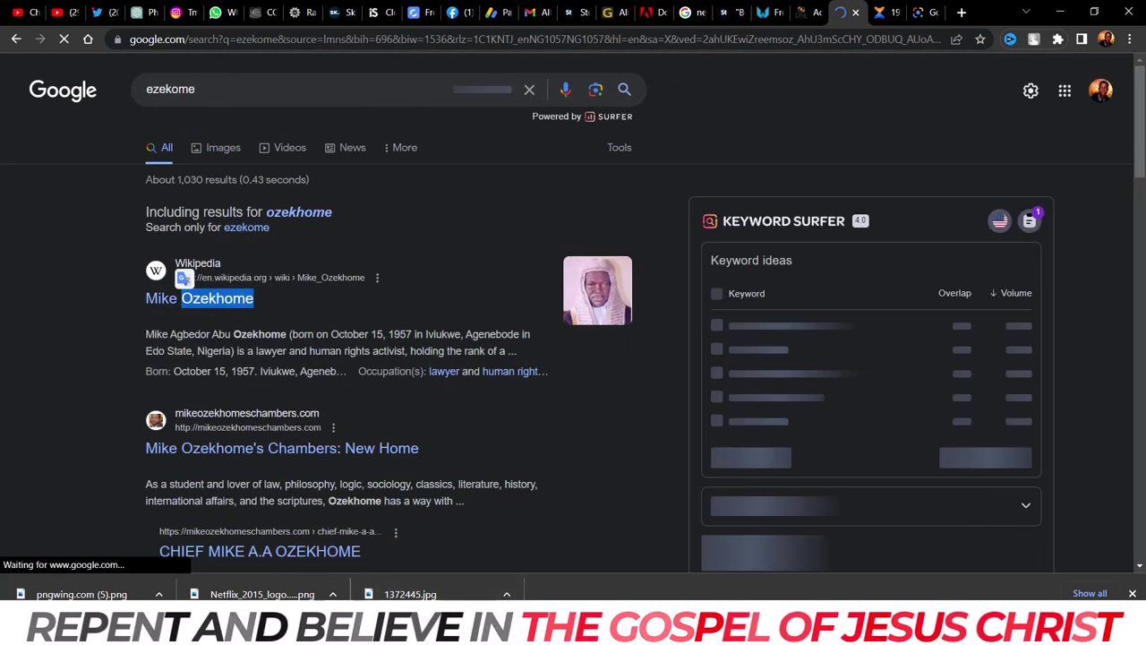
key(alt+Tab)
drag(550, 141, 606, 141)
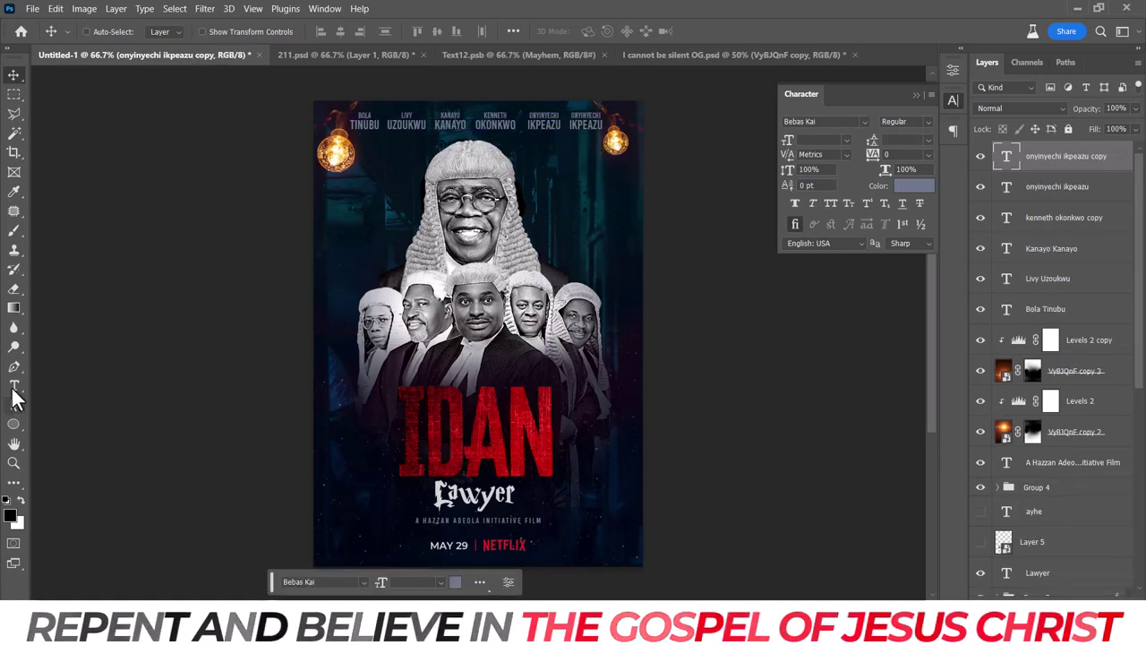
Retype the copied credit as the sixth lawyer's name and place it at the top right.
click(14, 392)
double_click(586, 125)
text(MIKE OZEKHOME)
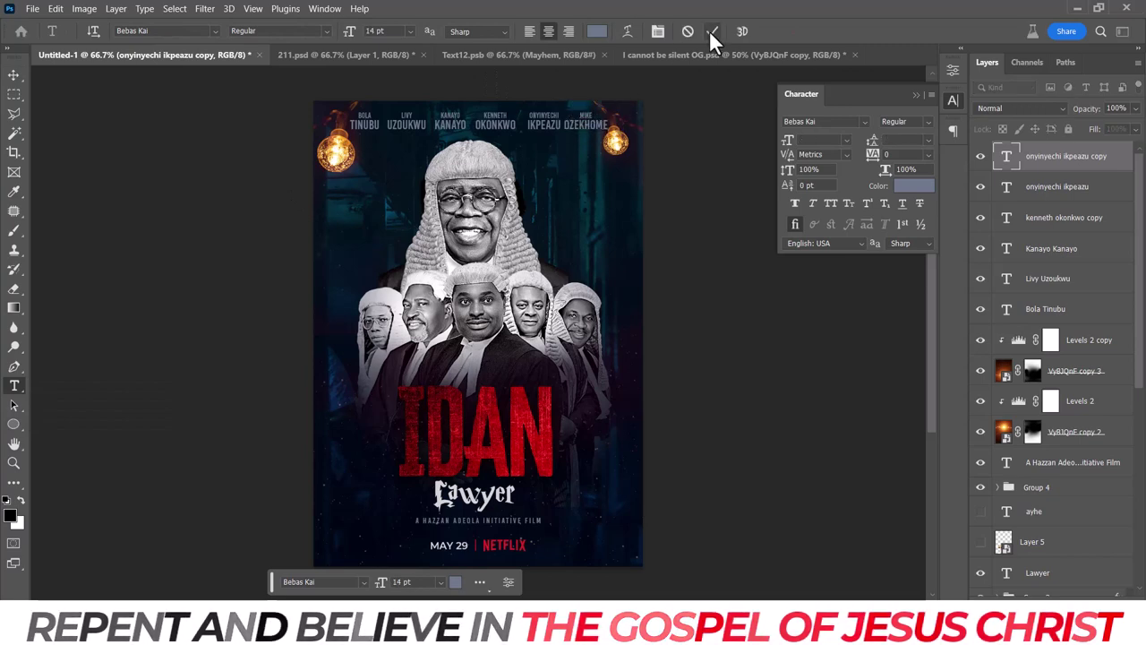
click(712, 30)
key(v)
drag(599, 142, 605, 141)
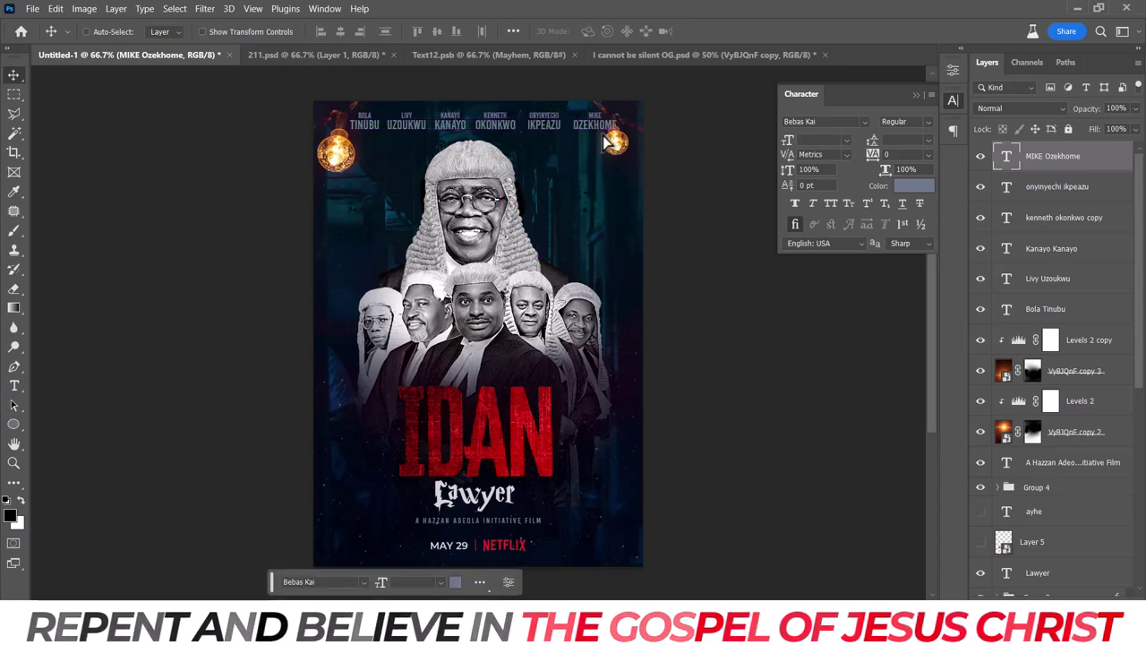
Select all six credit name layers, transform them together, and group them as Group 5.
shift+click(1083, 314)
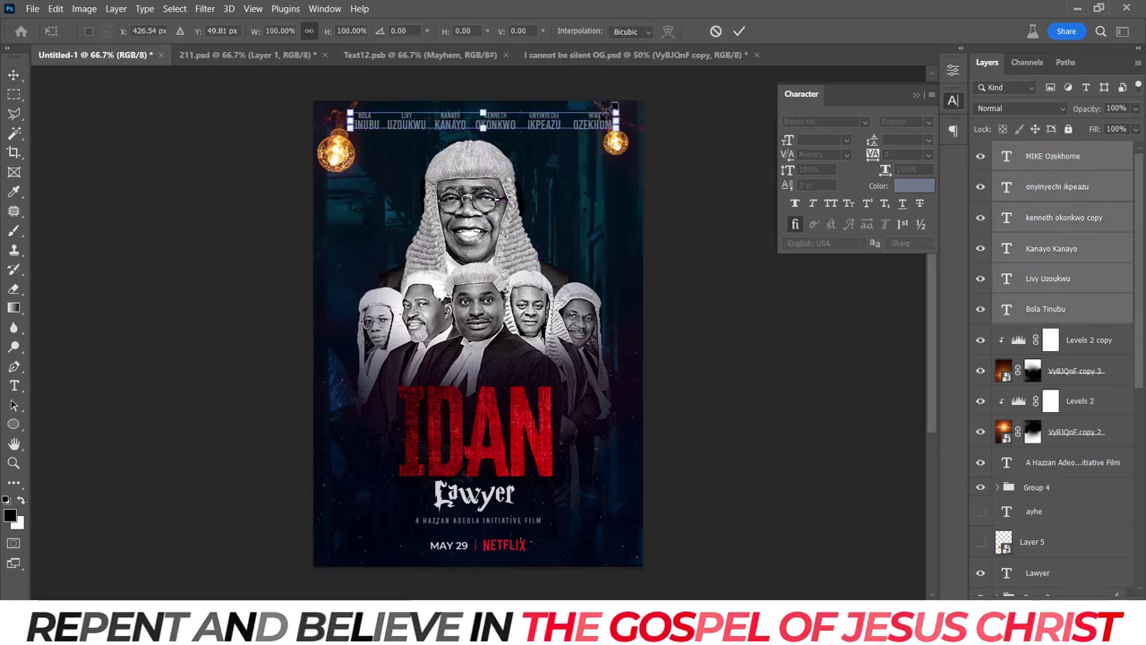
key(ctrl+t)
key(Return)
scroll(1056, 358, down, 5)
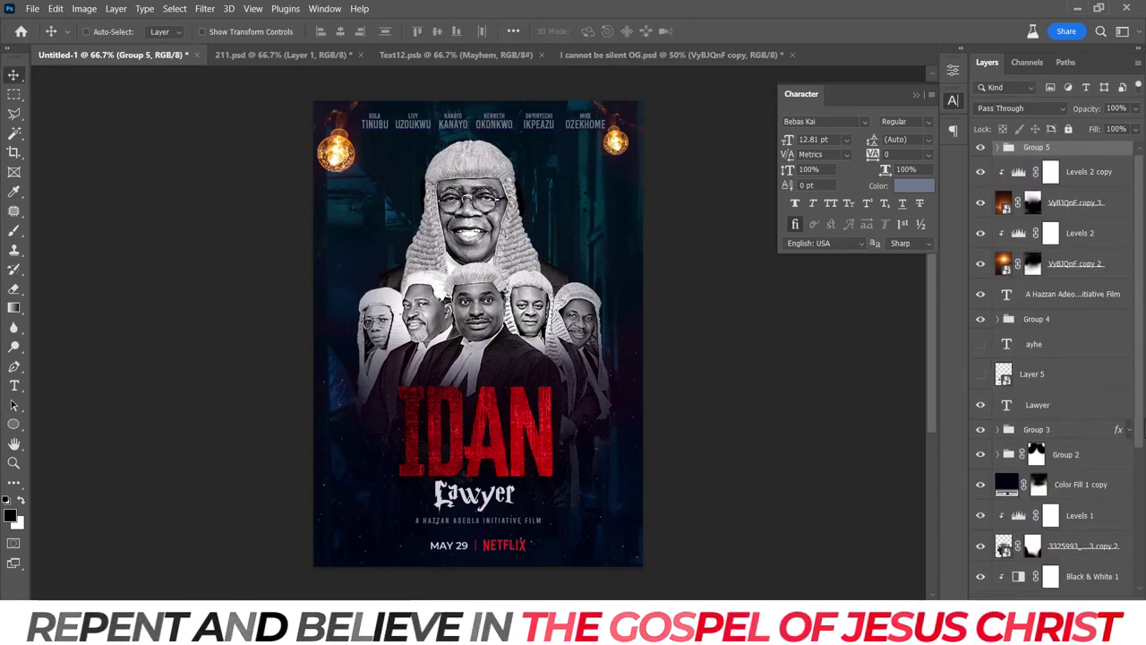
scroll(1056, 358, down, 5)
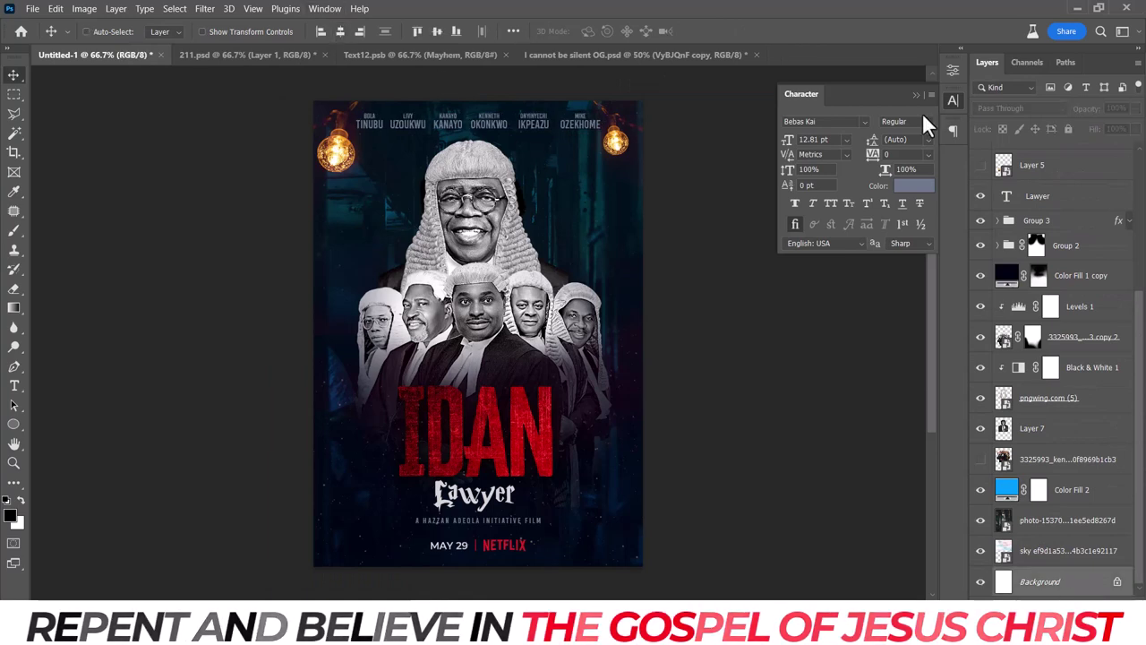
drag(1139, 358, 1135, 175)
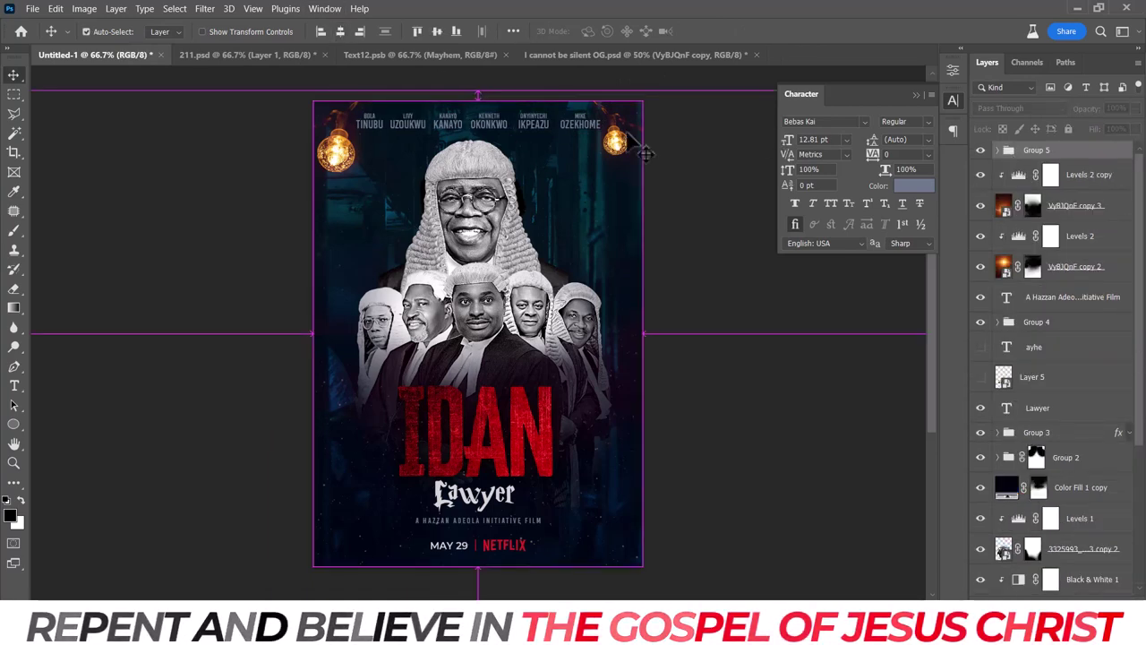
key(ctrl+minus)
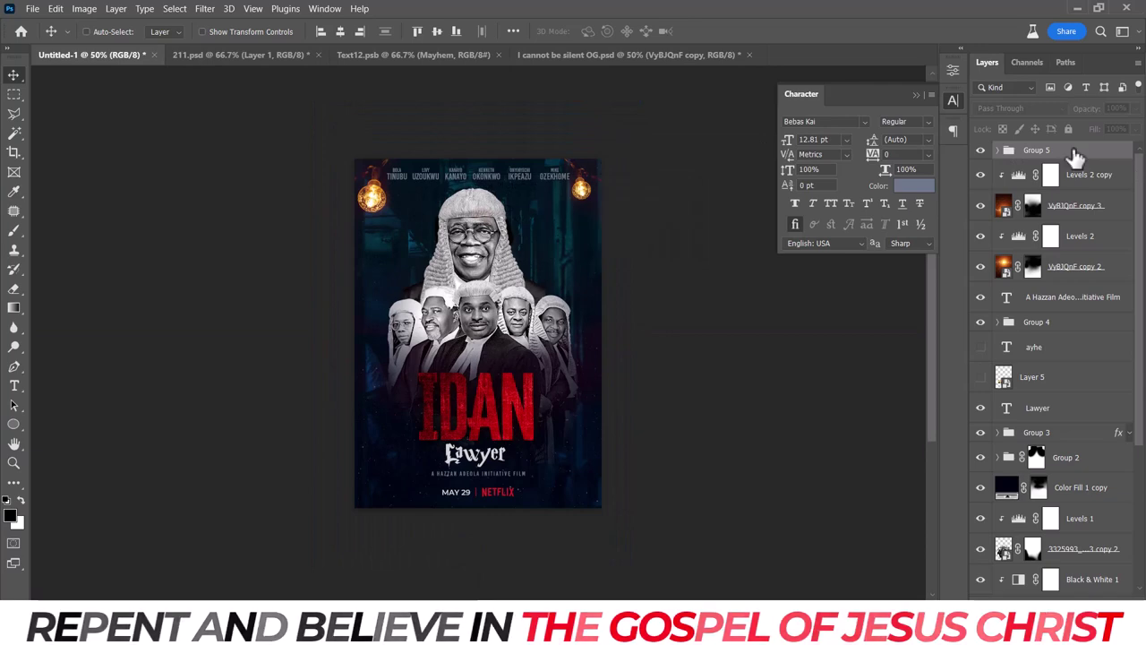
key(alt+period)
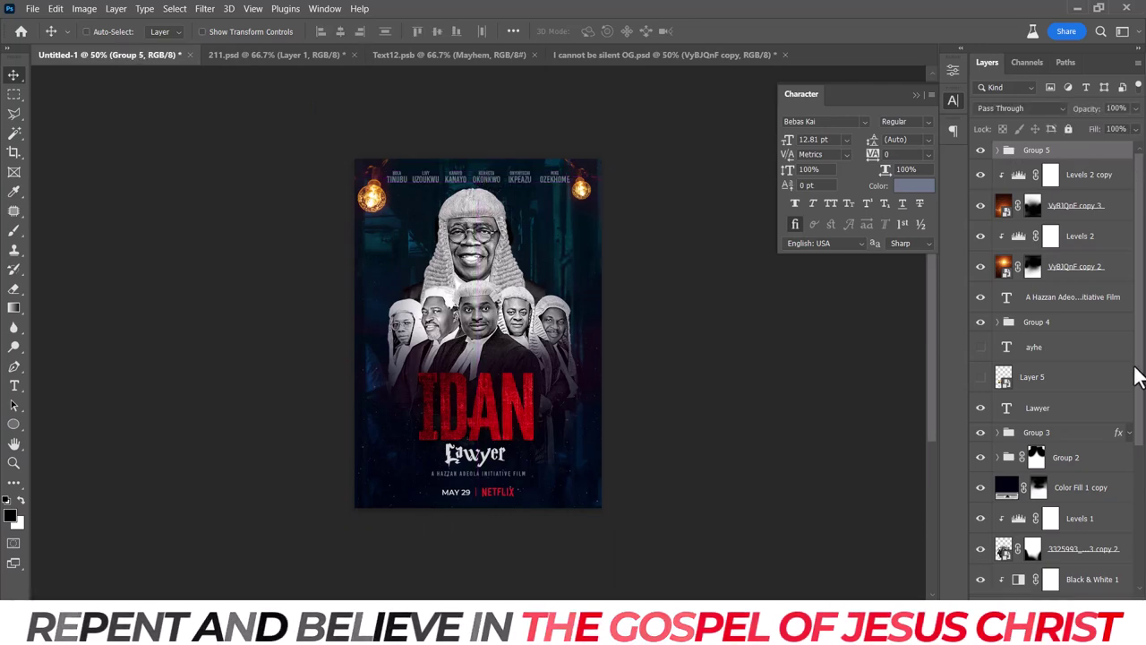
scroll(1075, 501, down, 5)
key(alt+Tab)
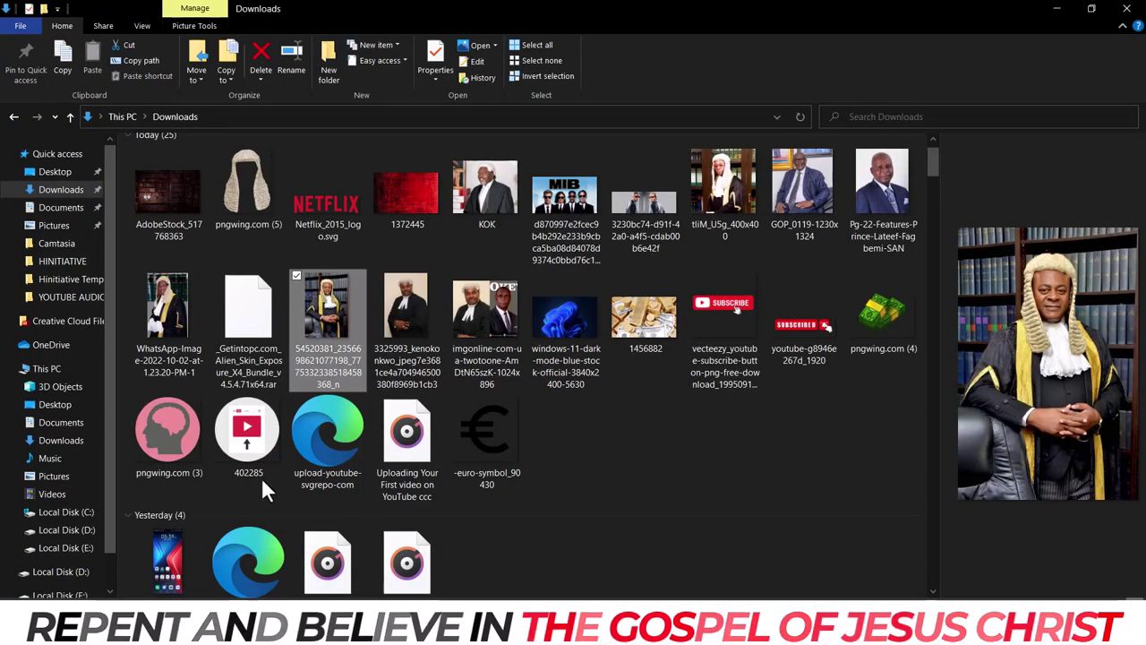
click(163, 183)
Place the stock texture, rotated 90° clockwise, enlarged to cover the poster, and flipped vertically.
key(alt+Tab)
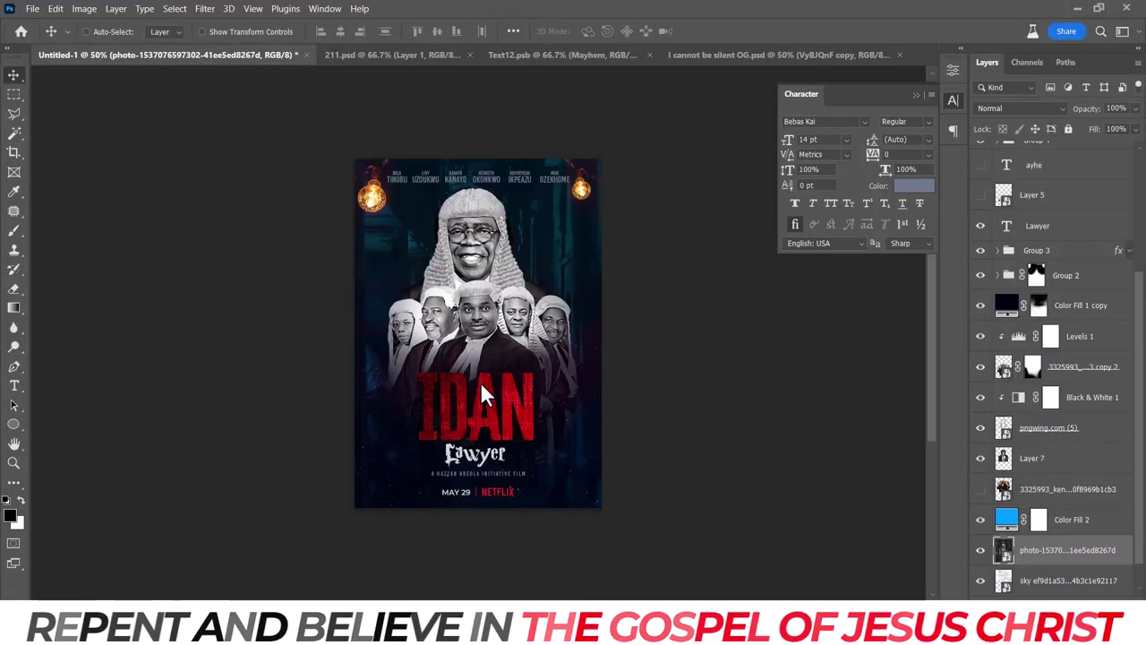
key(ctrl+v)
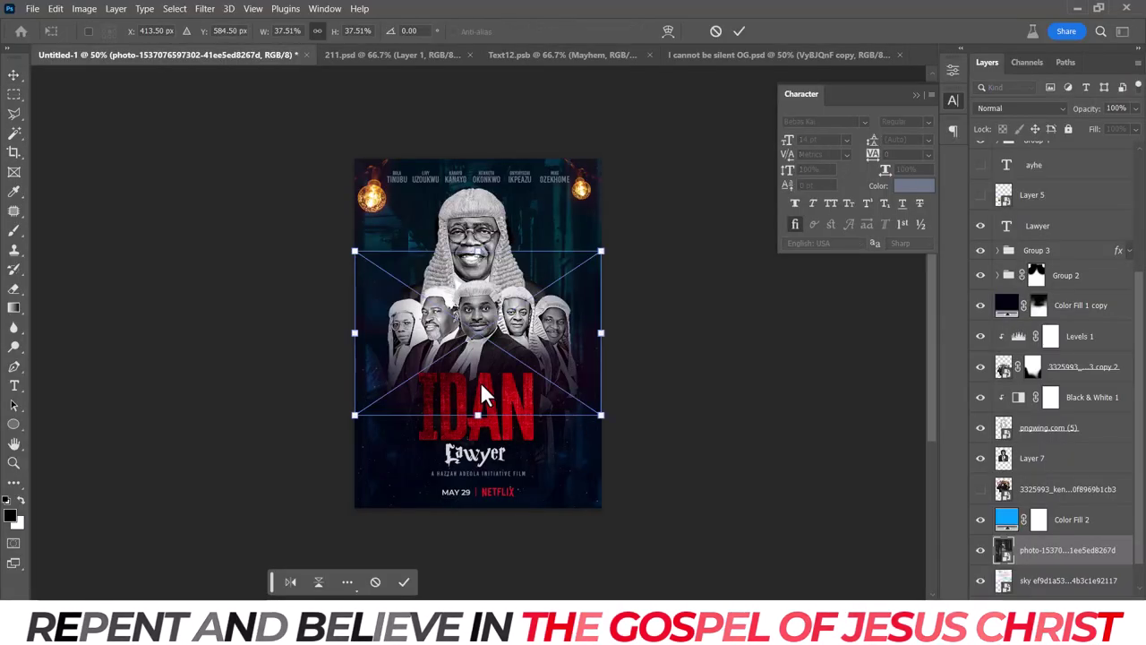
right_click(480, 381)
click(569, 215)
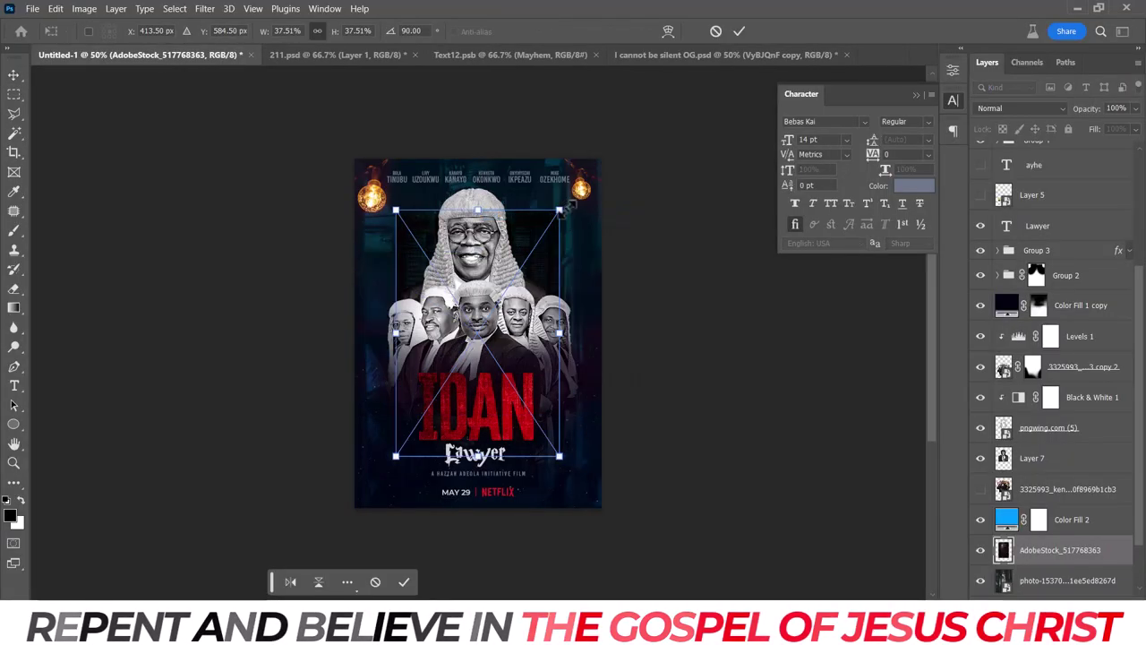
drag(560, 210, 621, 154)
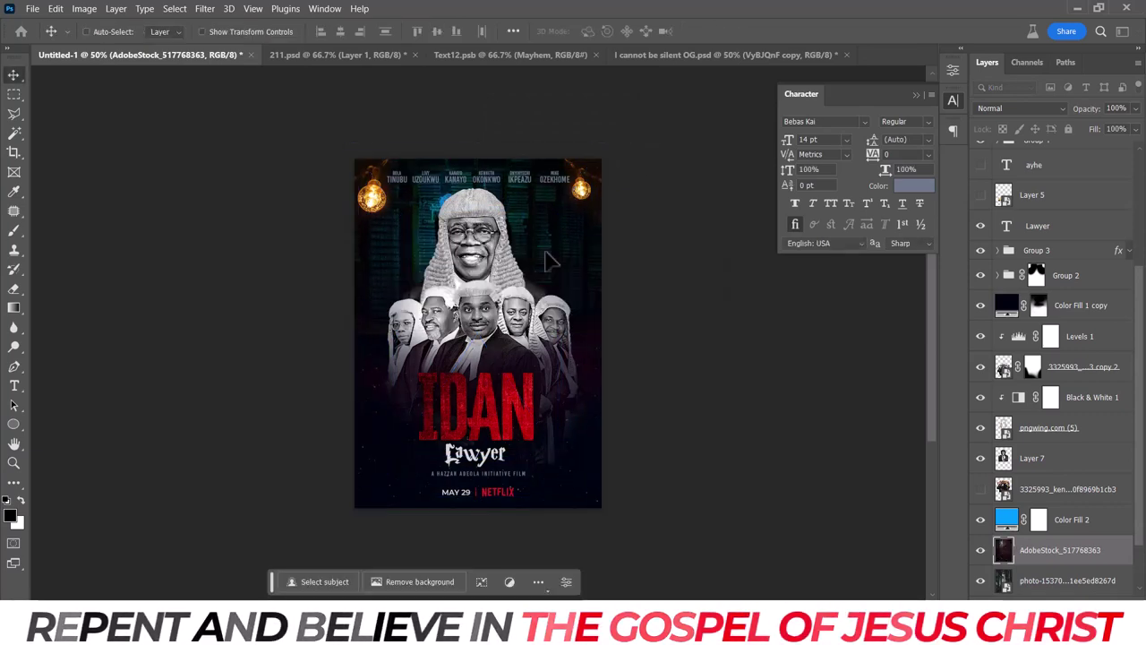
right_click(508, 284)
click(551, 573)
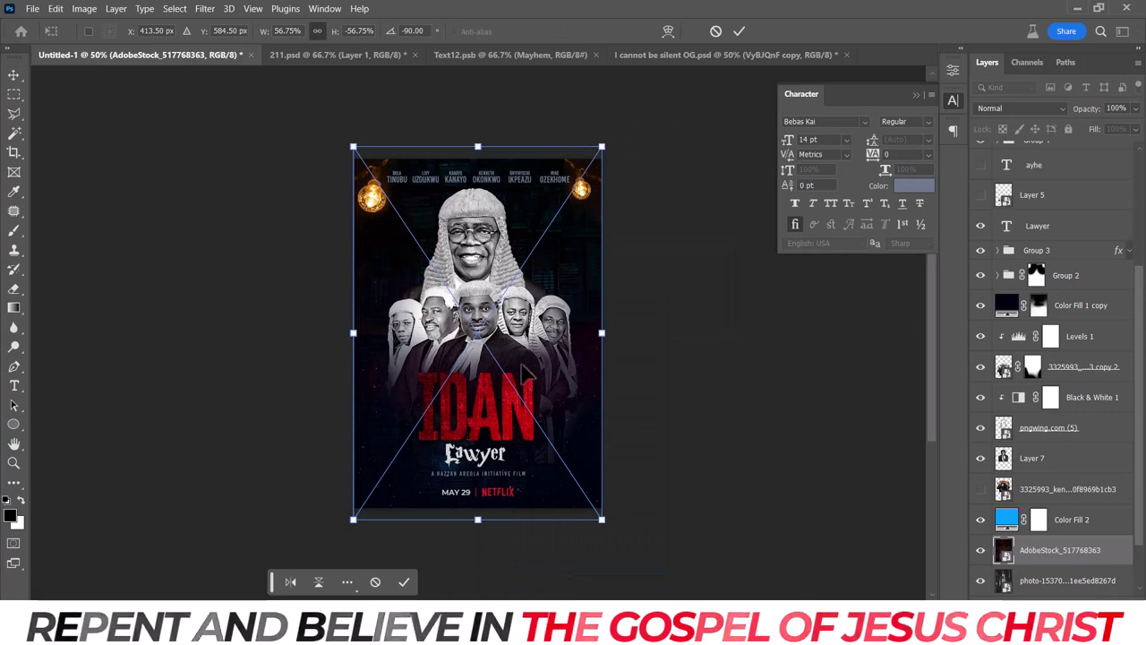
key(Return)
Keep Color Fill 2 cyan after previewing blues, and set Color Fill 1 copy's fill to 70%.
click(1065, 521)
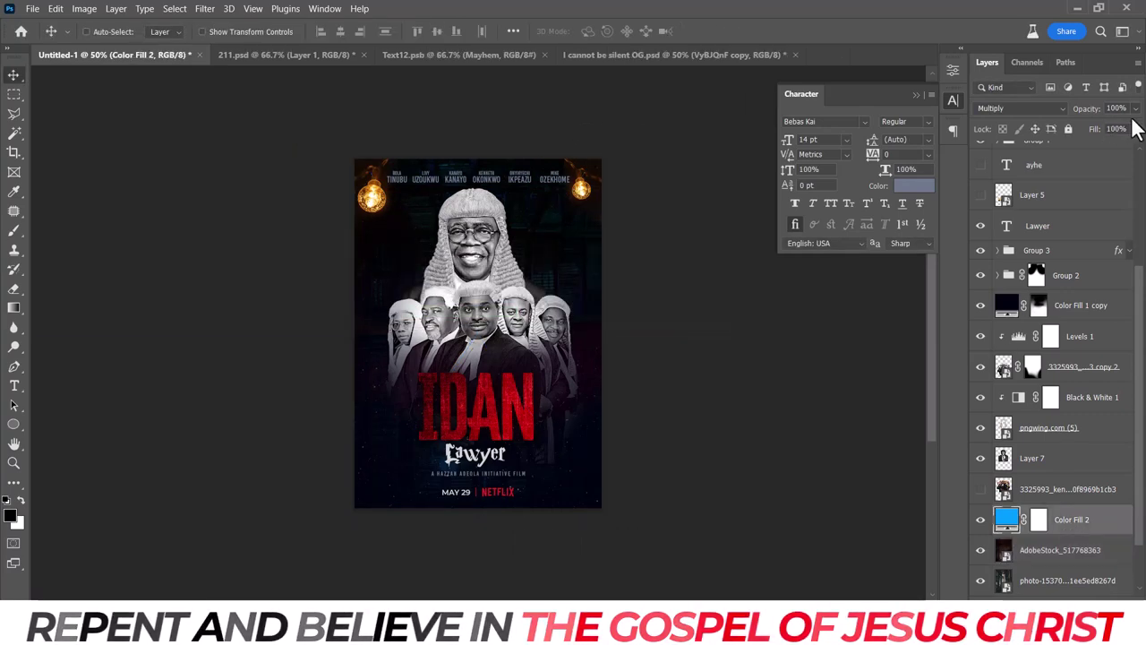
double_click(1009, 524)
drag(946, 264, 952, 288)
click(955, 265)
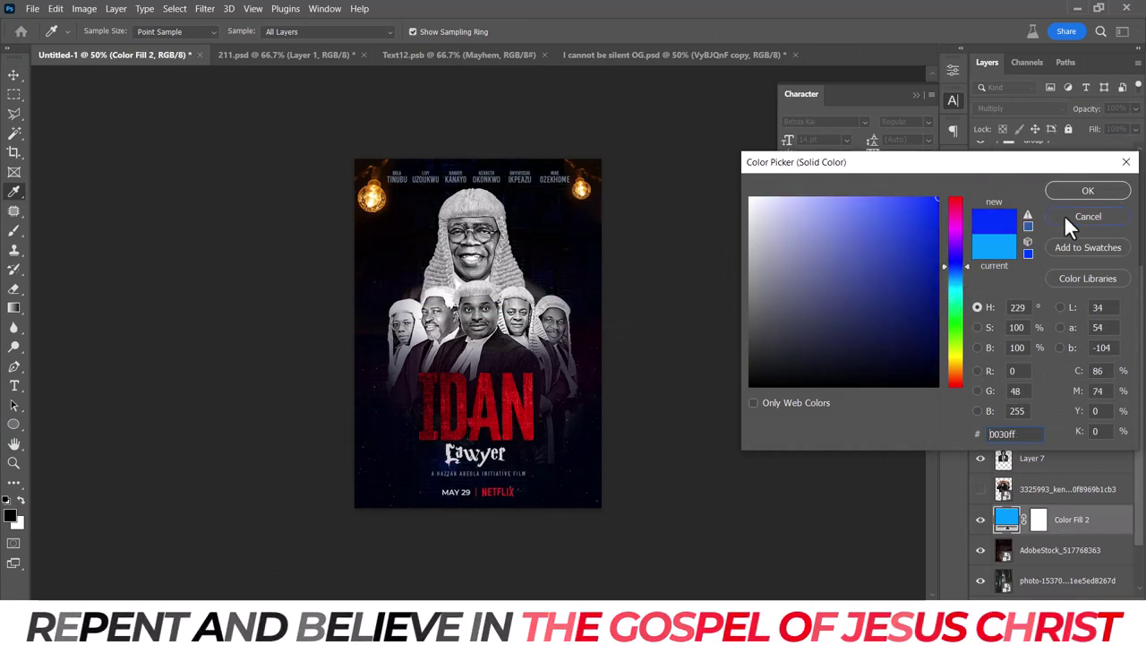
click(1067, 221)
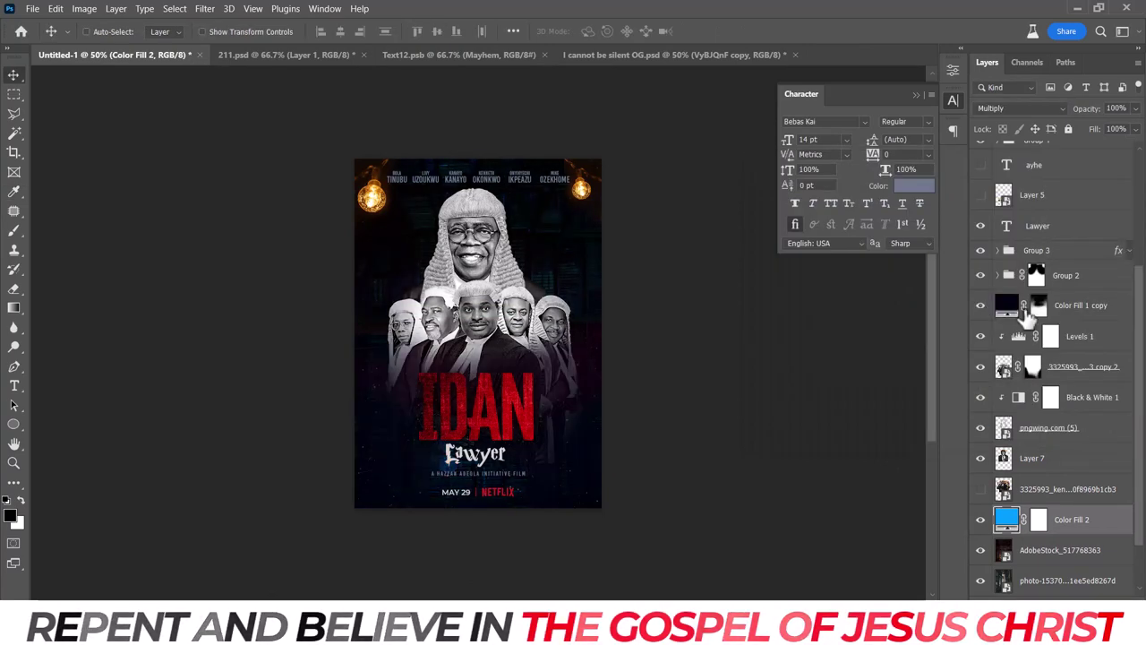
click(1028, 309)
drag(1108, 146, 1114, 148)
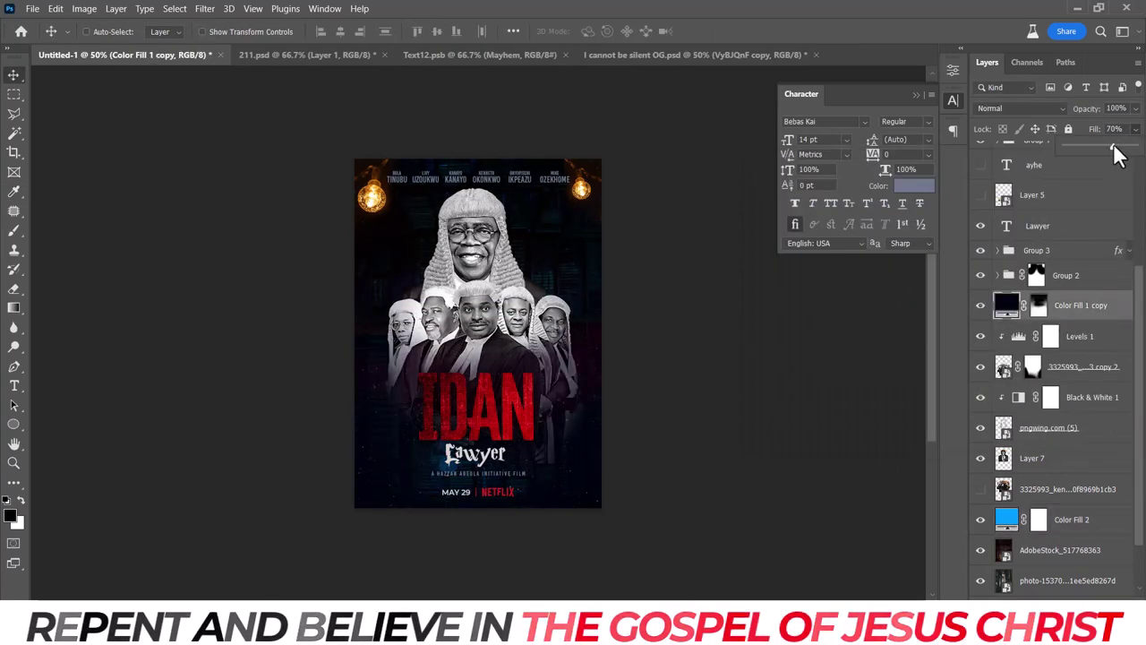
click(1007, 550)
Add a mask to the AdobeStock texture and paint it black to hide most of it.
click(1037, 618)
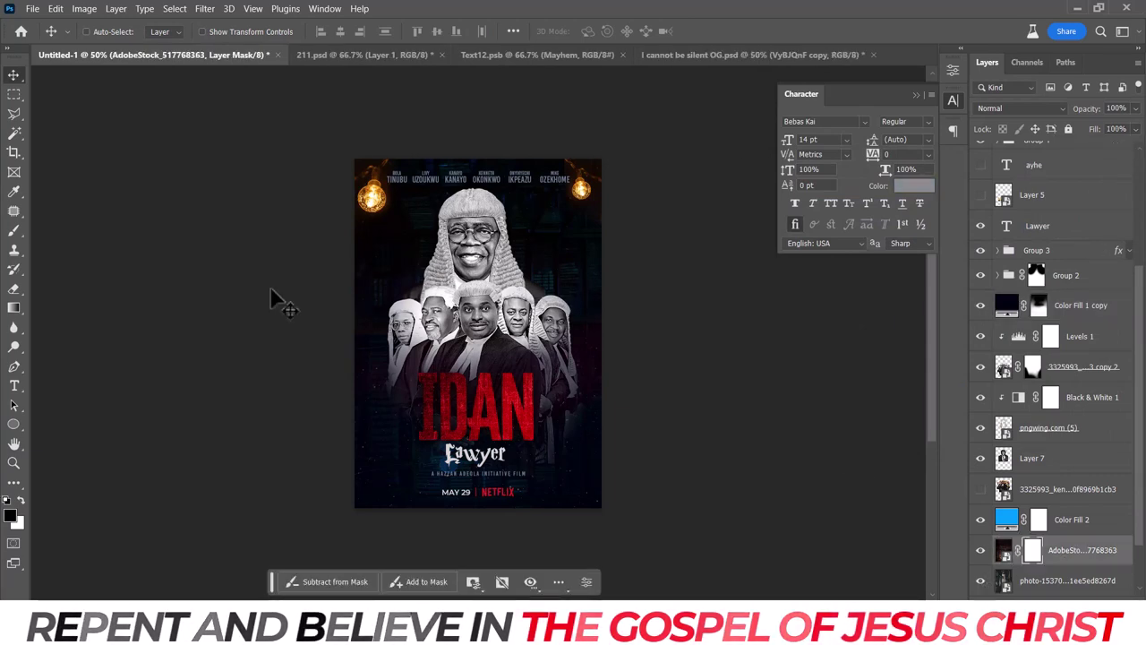
key(b)
mouse_move(367, 204)
mouse_down()
mouse_move(507, 243)
mouse_move(435, 358)
mouse_move(525, 295)
mouse_move(709, 342)
mouse_up()
key(ctrl+minus)
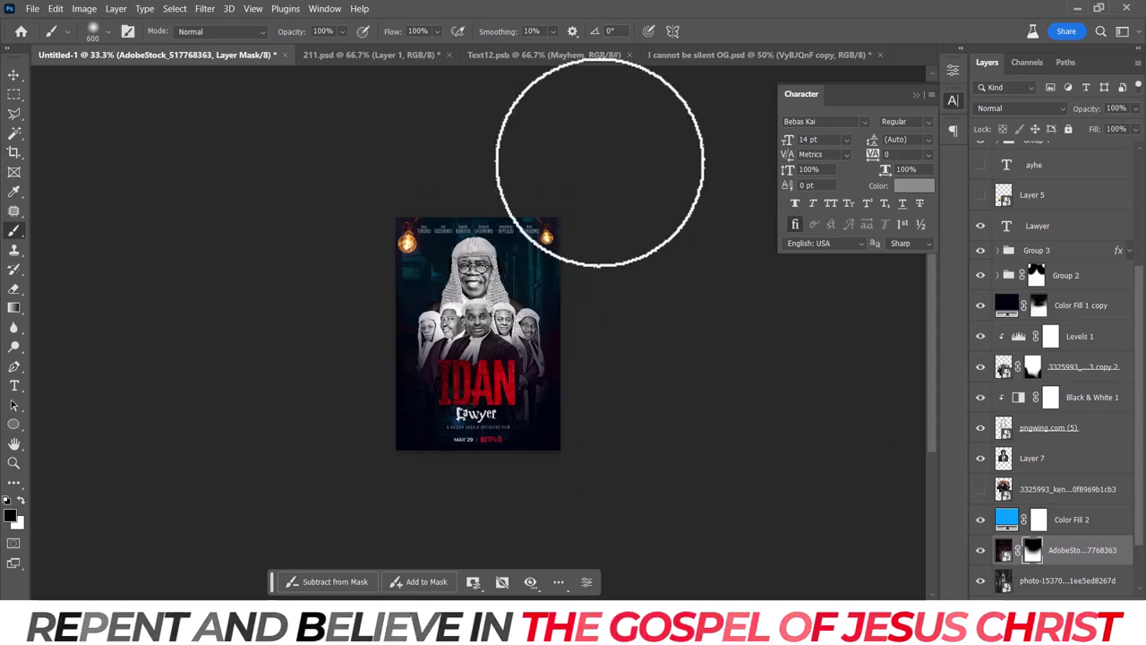
key(x)
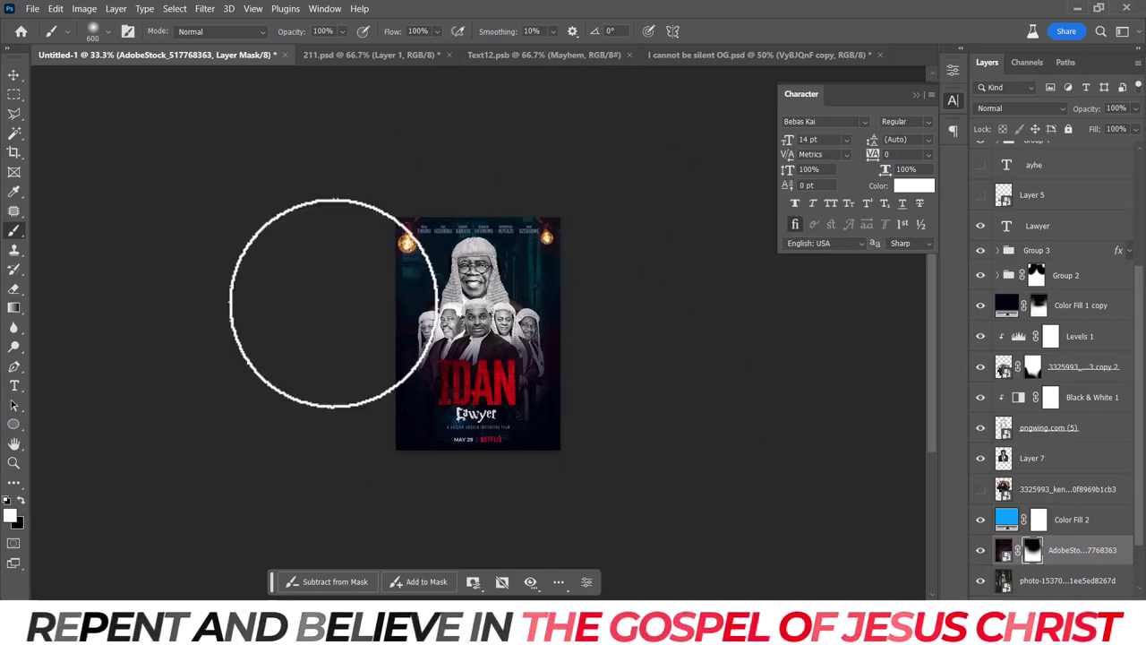
key(ctrl+plus)
key(ctrl+plus)
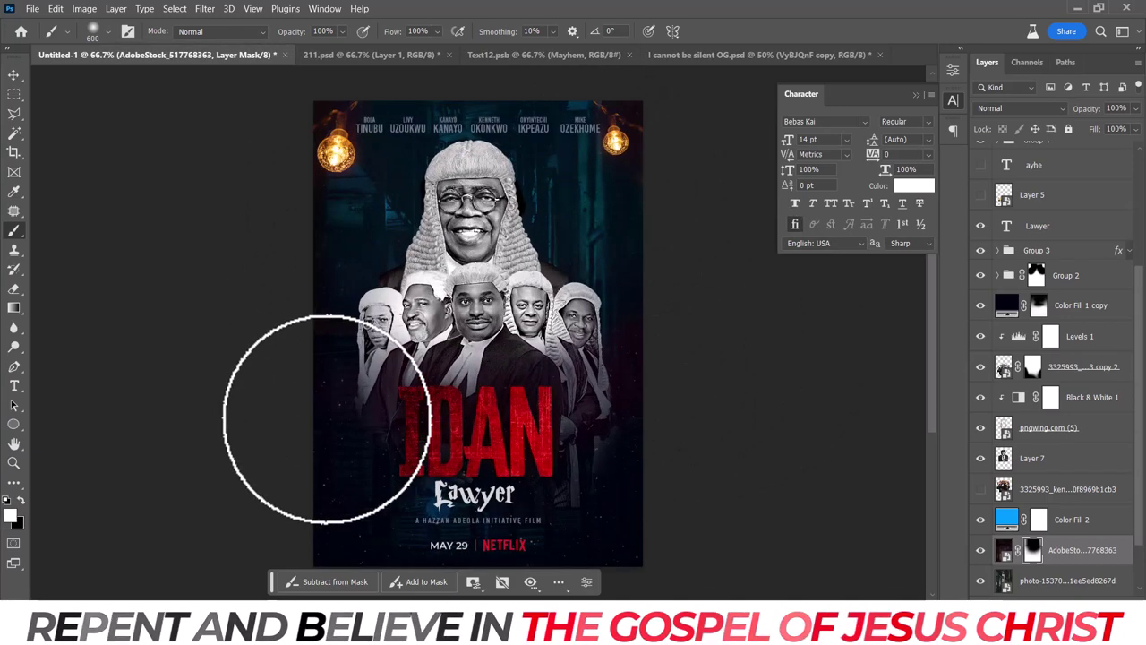
key(ctrl+minus)
key(ctrl+minus)
key(ctrl+plus)
key(ctrl+plus)
key(ctrl+minus)
key(ctrl+plus)
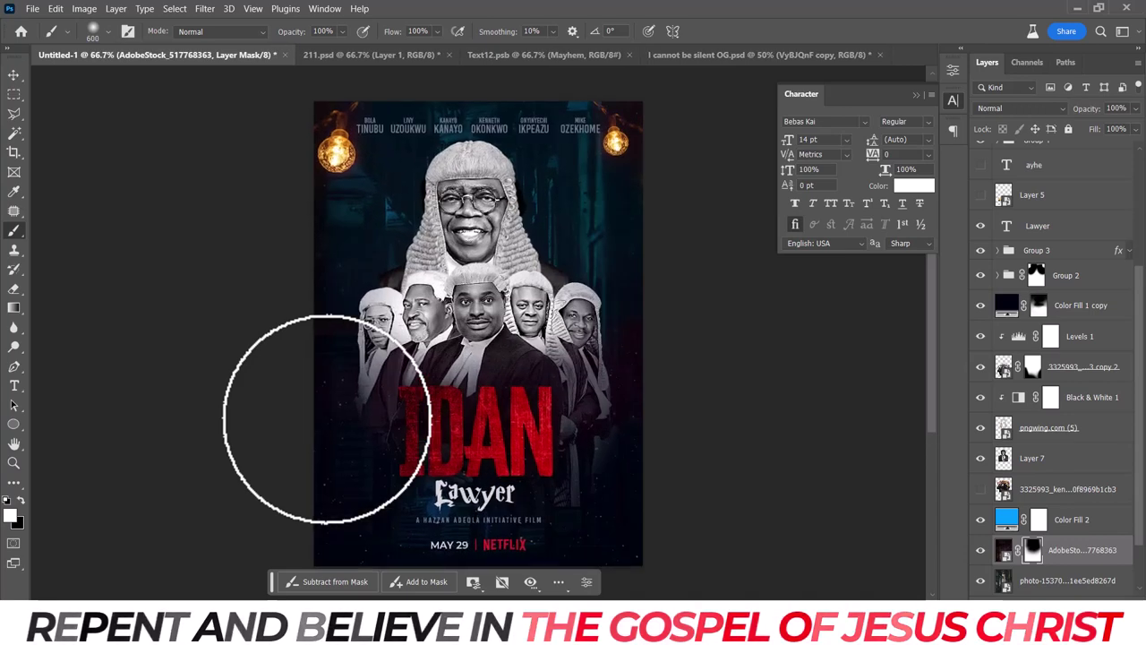
key(ctrl+minus)
key(ctrl+plus)
key(ctrl+minus)
key(v)
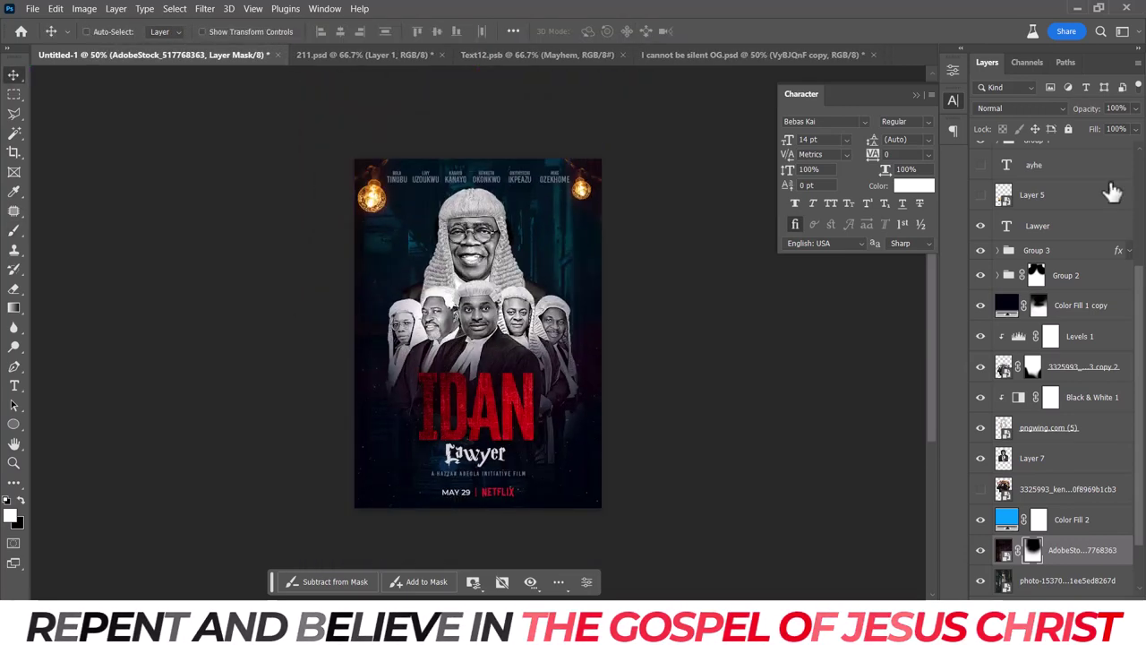
Show the release date group and colour the May 29 text muted blue-grey #657b87.
mouse_move(1140, 331)
mouse_down()
mouse_move(1140, 321)
mouse_move(982, 299)
mouse_up()
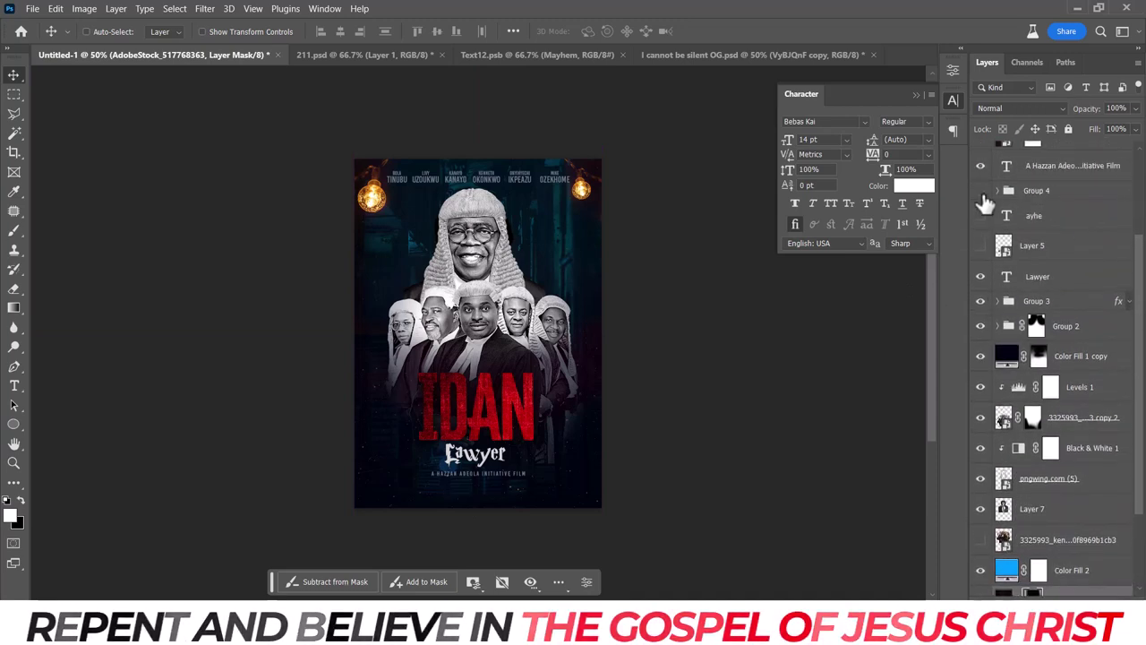
click(980, 191)
click(996, 190)
click(1050, 215)
click(913, 185)
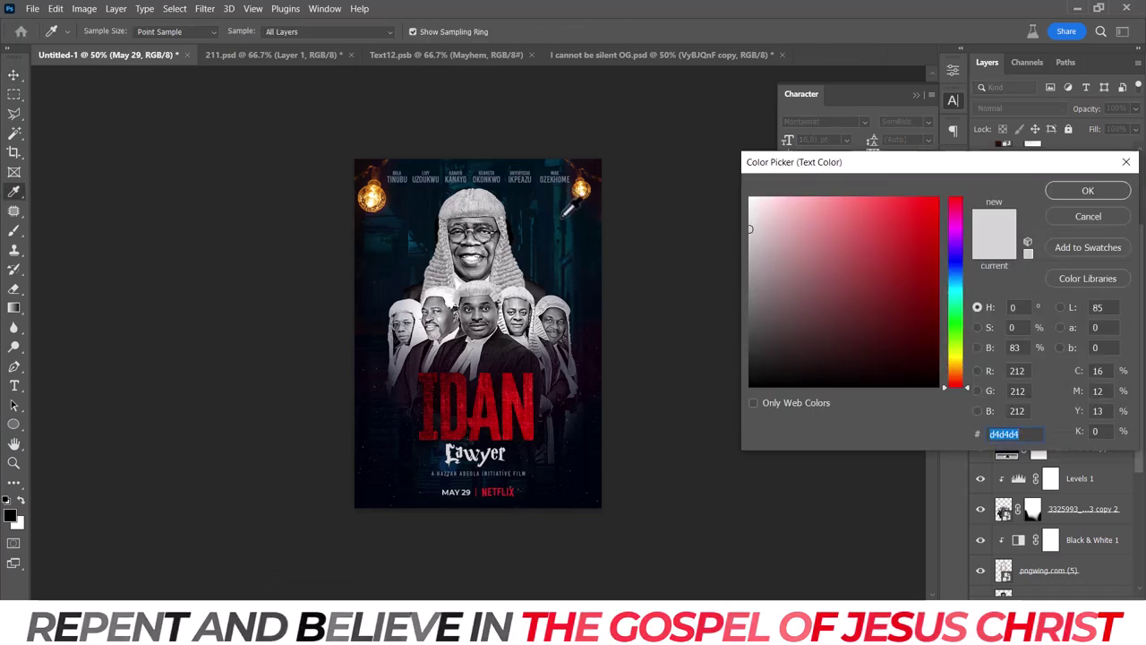
click(557, 157)
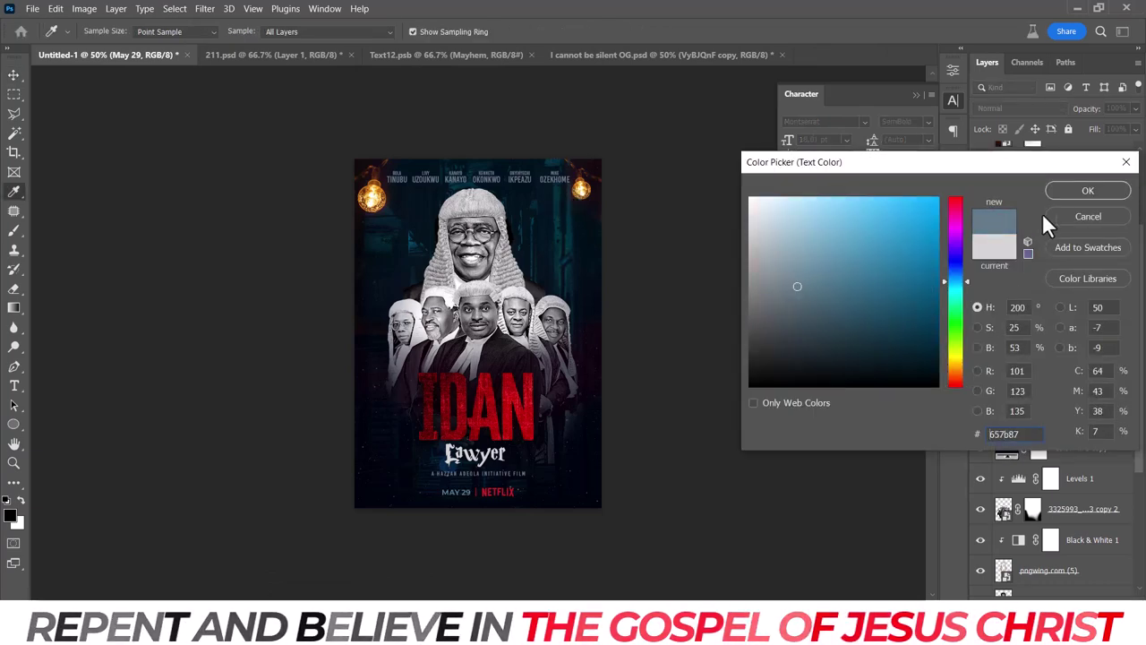
click(1080, 193)
Stamp a merged copy of the whole poster as Layer 8 above Group 5.
key(ctrl+minus)
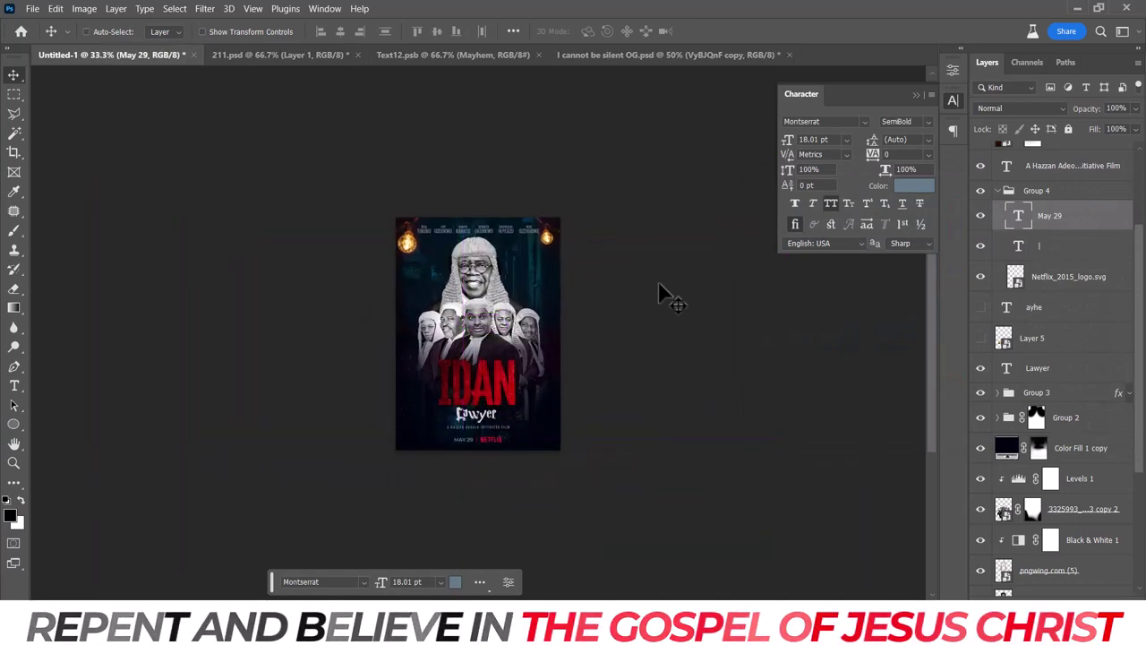
click(997, 190)
scroll(1142, 170, up, 3)
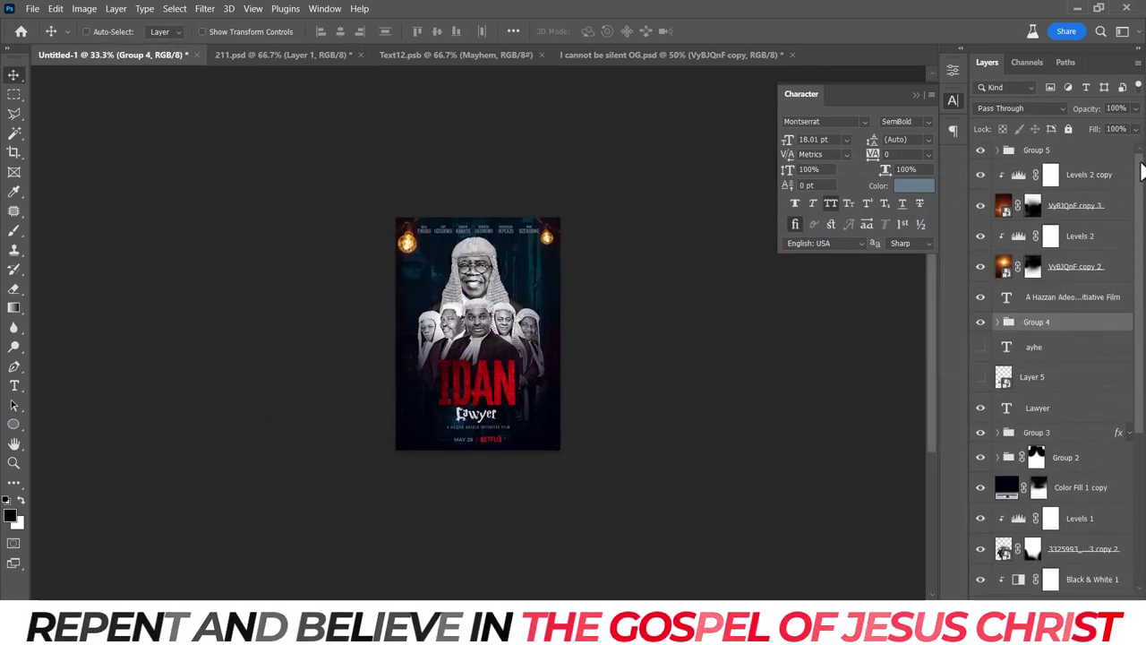
click(1079, 153)
key(ctrl+plus)
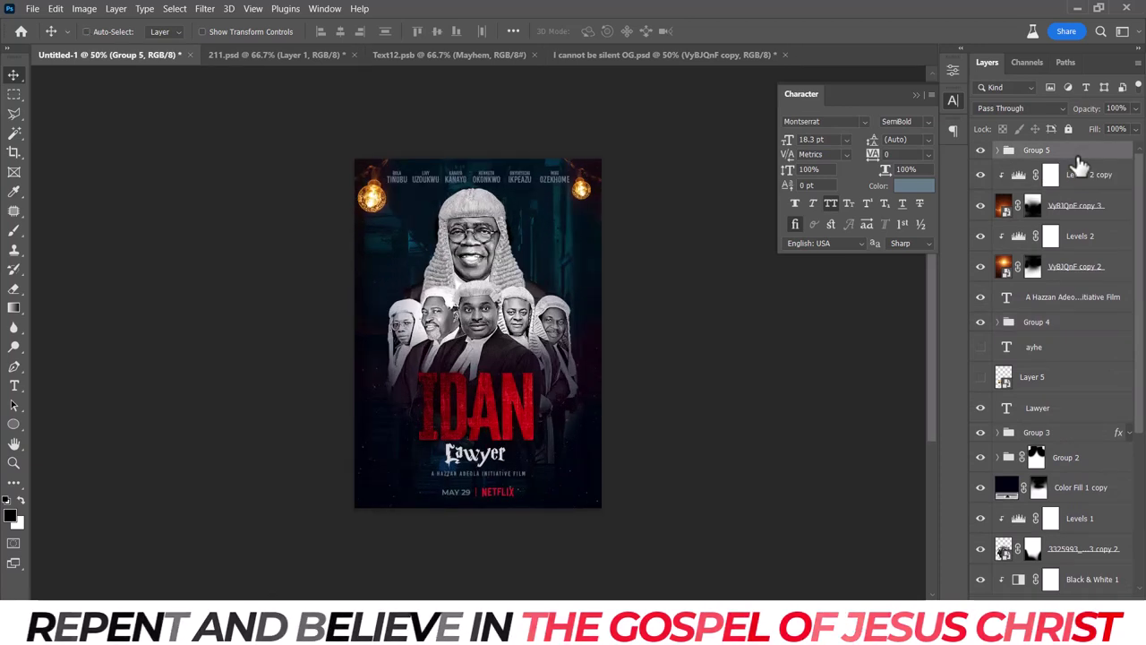
key(ctrl+shift+alt+e)
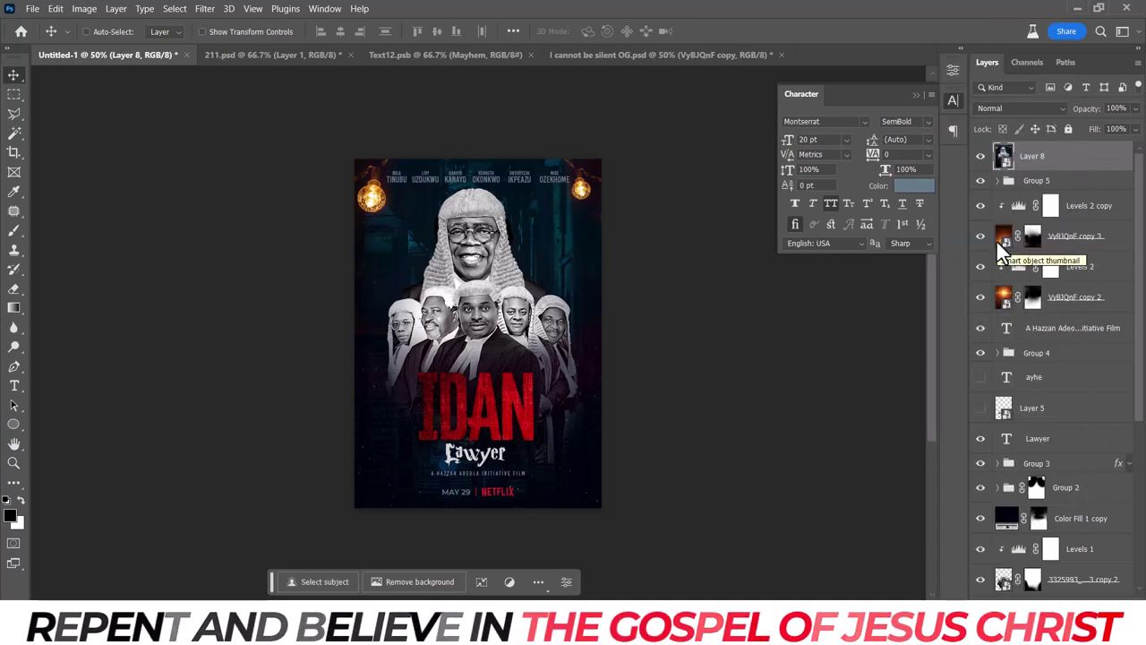
Add a Photo Filter adjustment layer using the Cyan filter at 29% density.
click(1063, 612)
click(1058, 504)
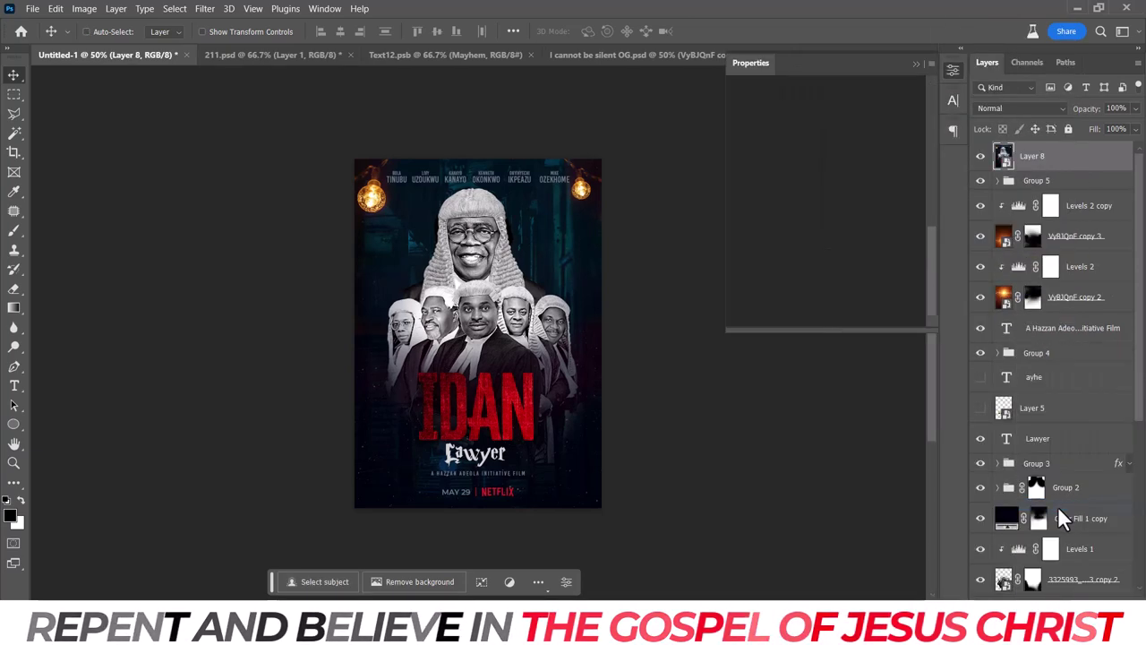
click(805, 114)
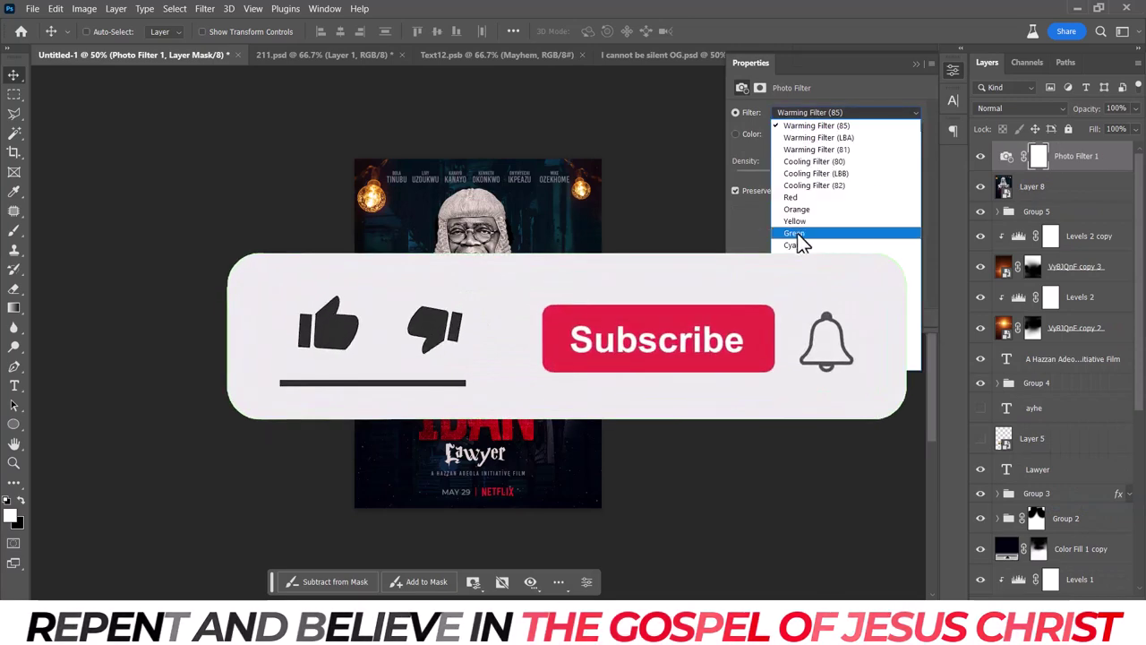
click(803, 253)
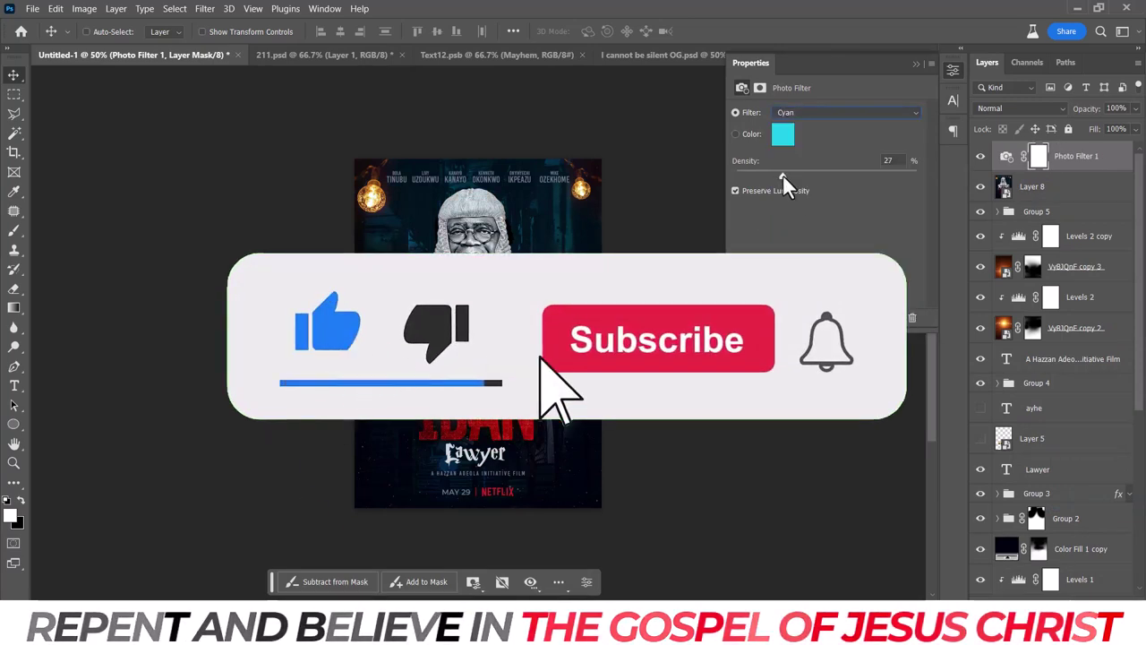
drag(783, 174, 786, 177)
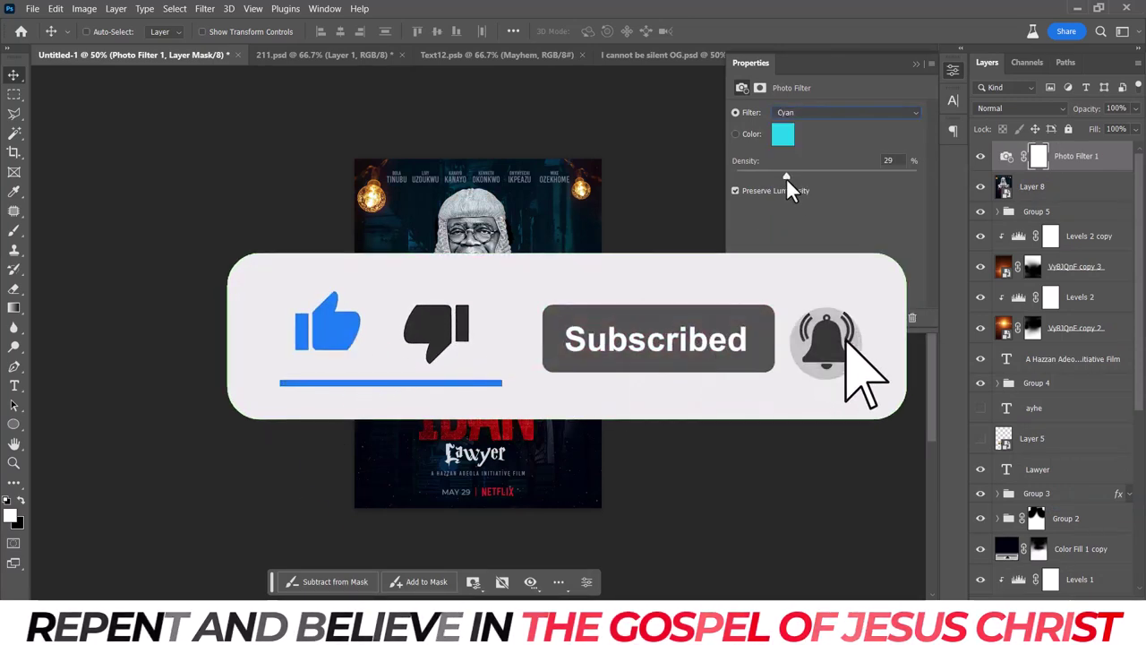
click(953, 69)
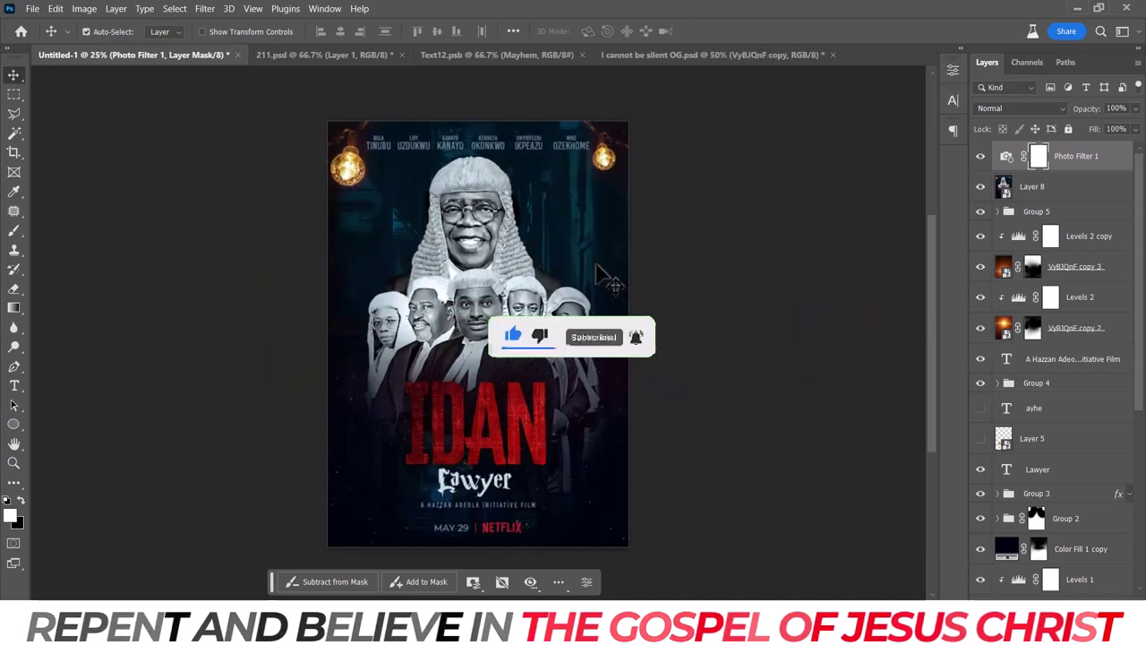
key(ctrl+minus)
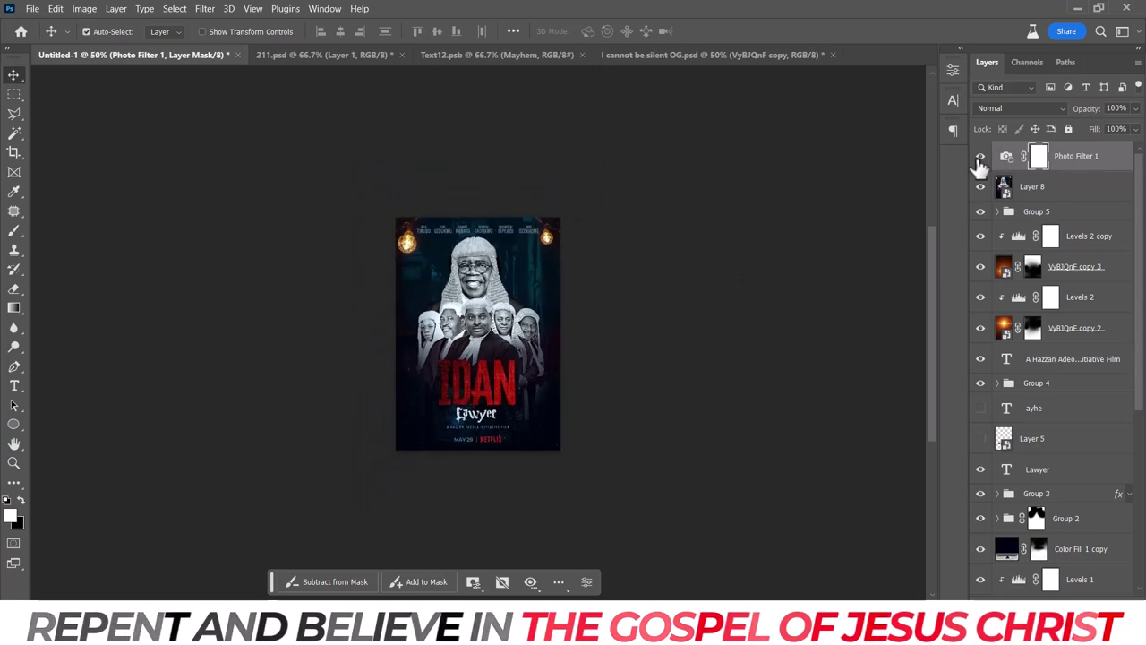
key(ctrl+plus)
key(ctrl+plus)
key(ctrl+minus)
key(ctrl+minus)
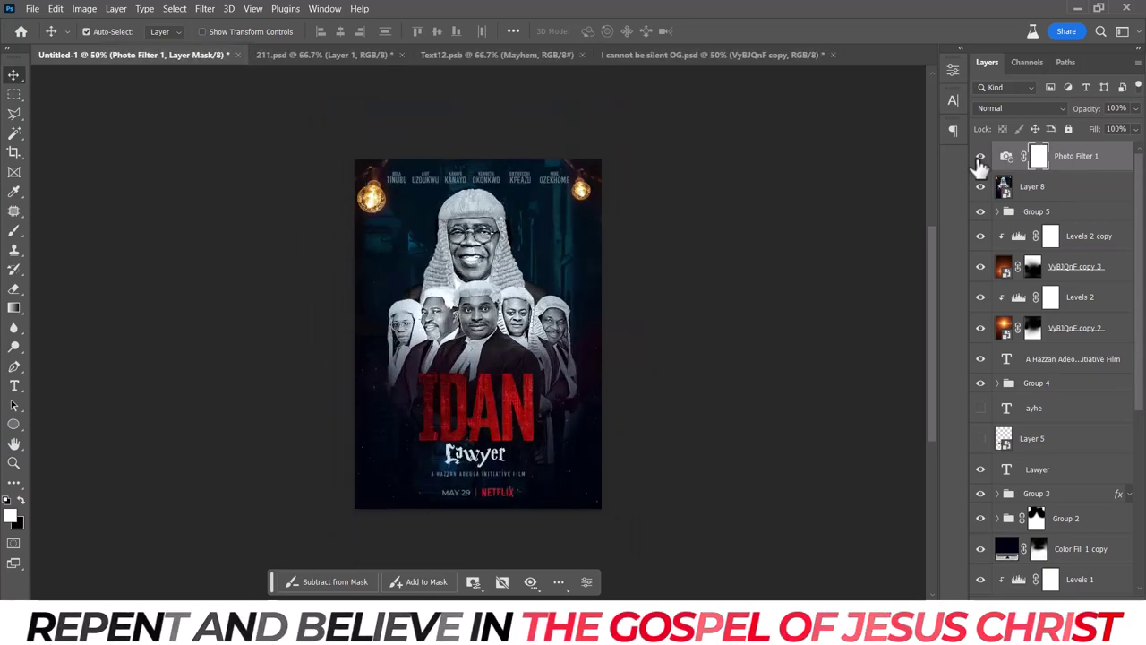